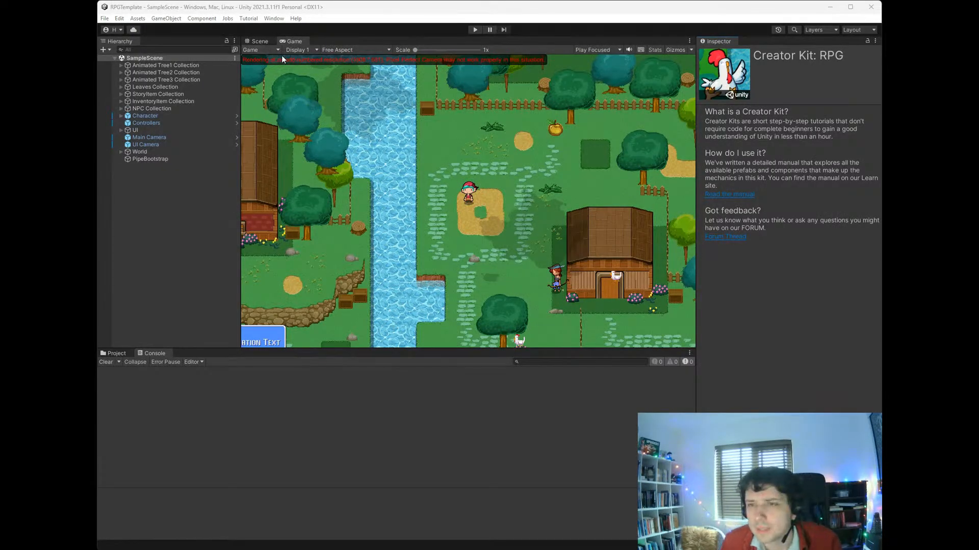
# - Set the game preview's resolution to Full HD (1920x1080)
pyautogui.click(290, 43)
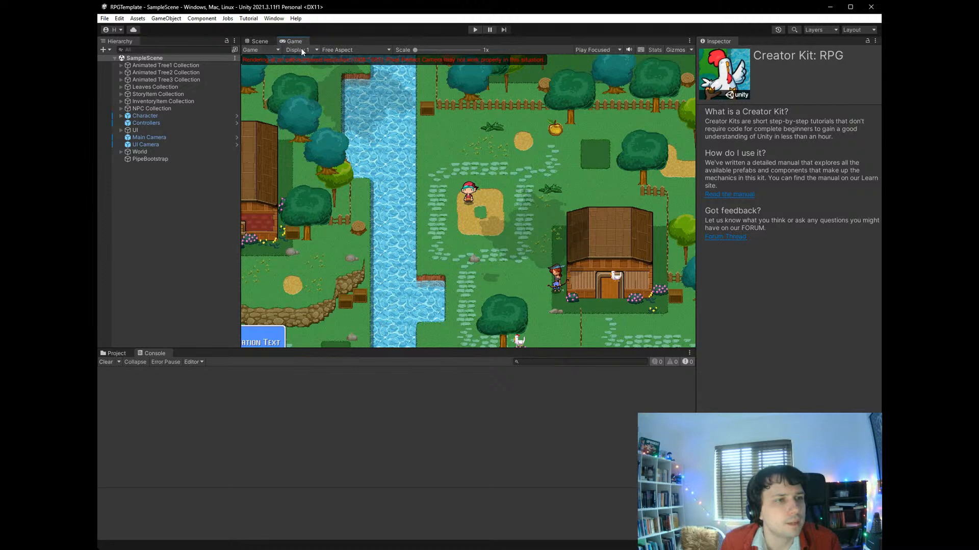
pyautogui.click(372, 51)
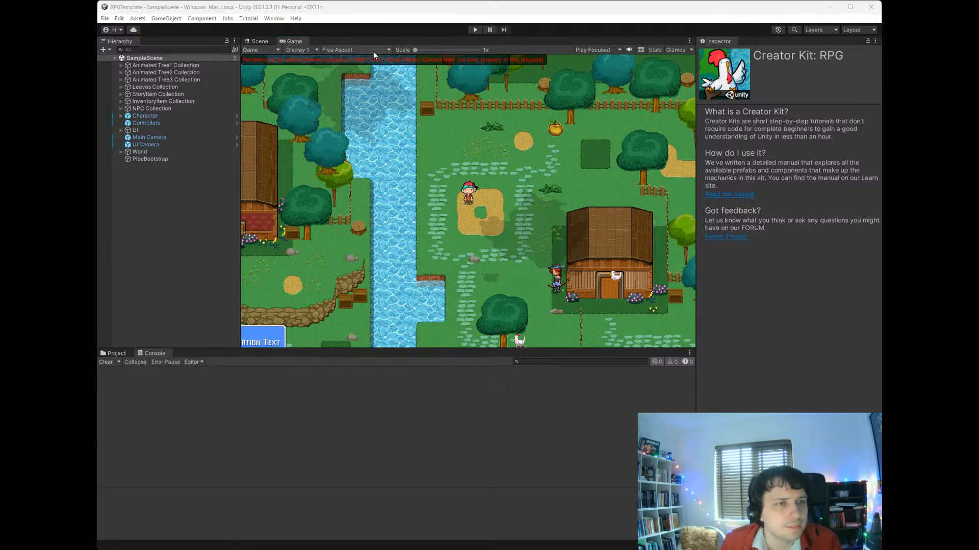
pyautogui.click(368, 105)
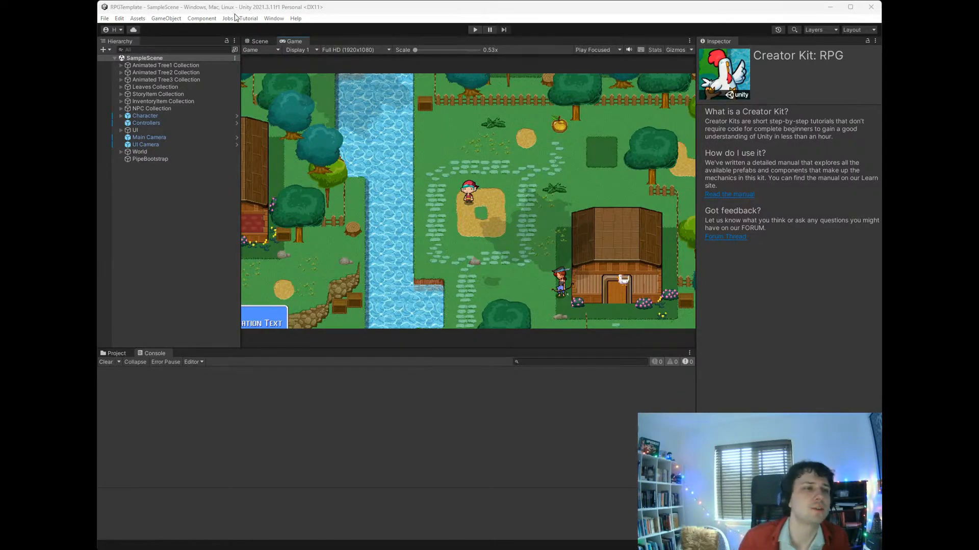
# - Check the scene layout, run the game in the editor and walk the character around the village
pyautogui.click(257, 40)
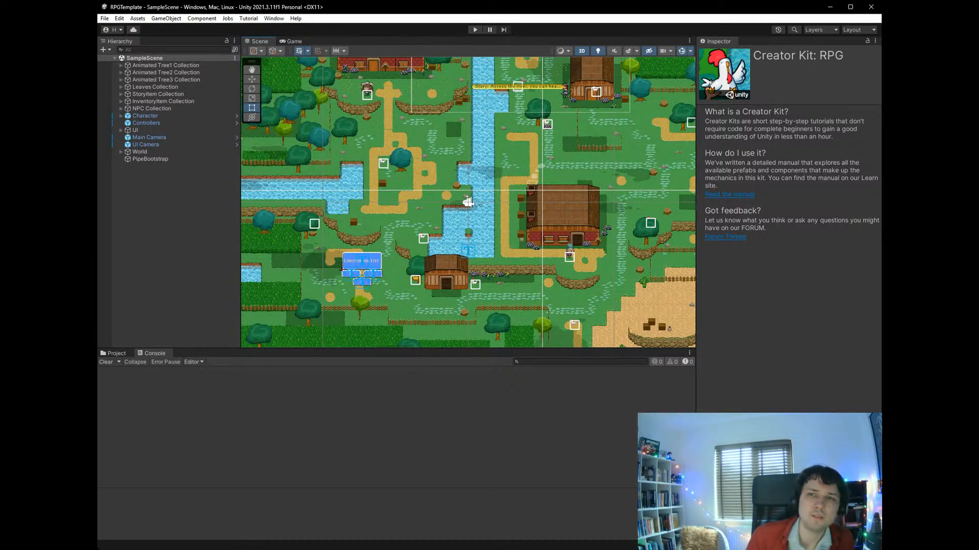
pyautogui.hotkey('alt', 'Tab')
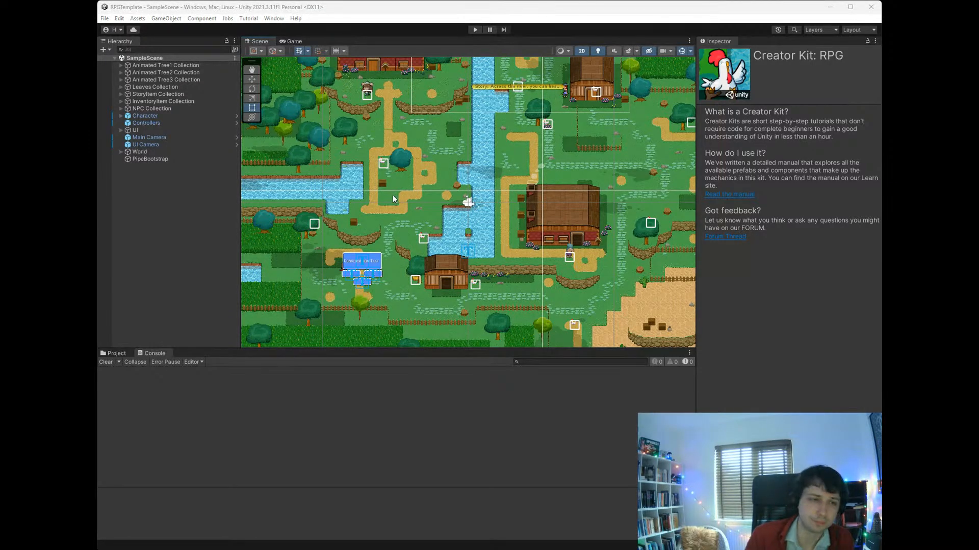
pyautogui.click(294, 42)
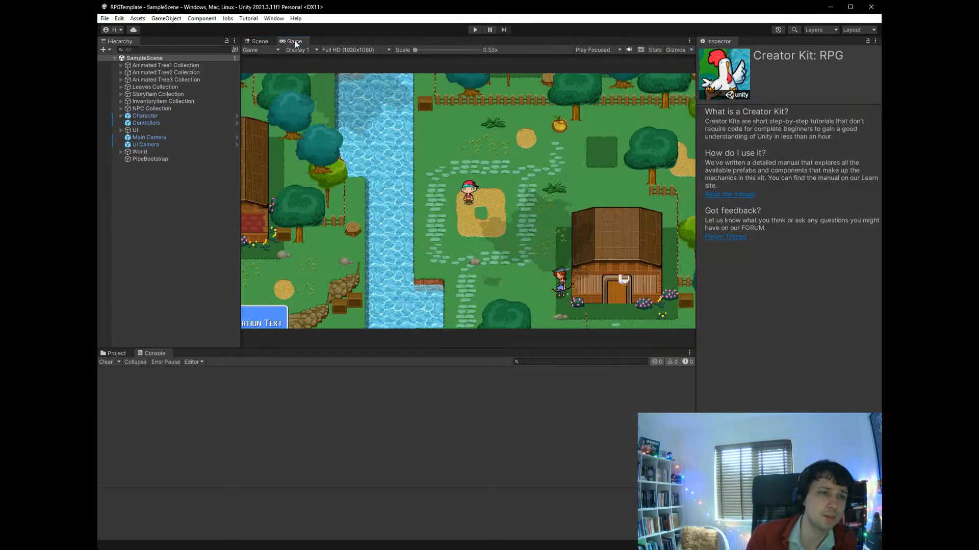
pyautogui.click(475, 29)
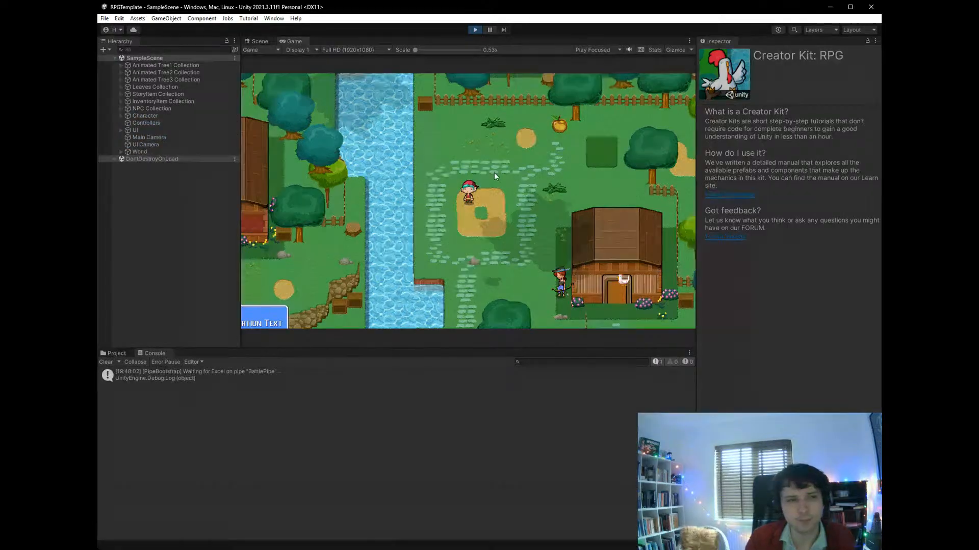
pyautogui.press('s')
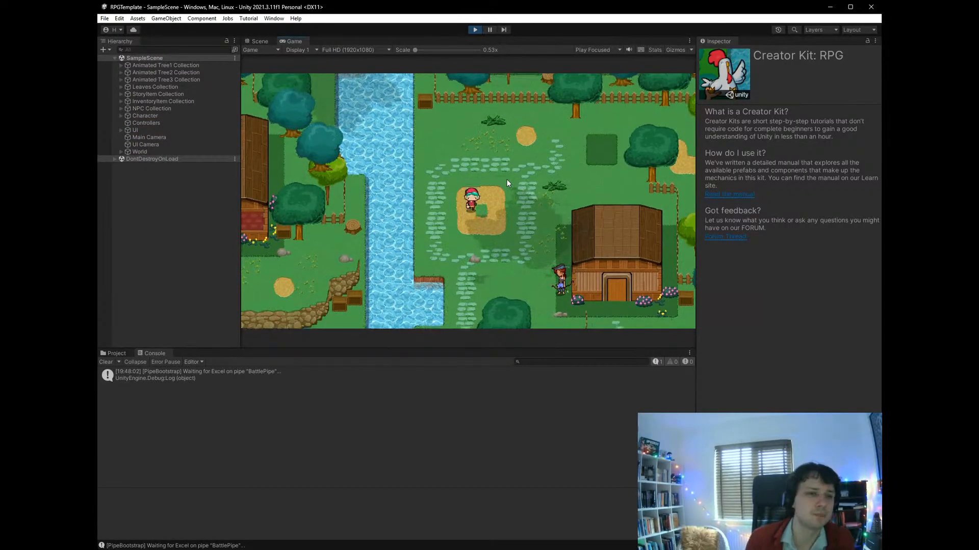
pyautogui.press('Left')
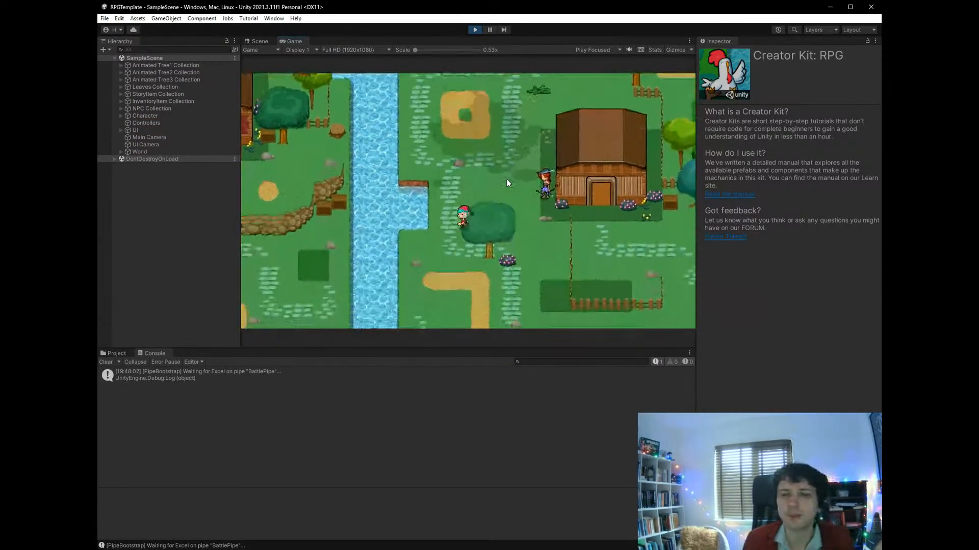
pyautogui.press('Up')
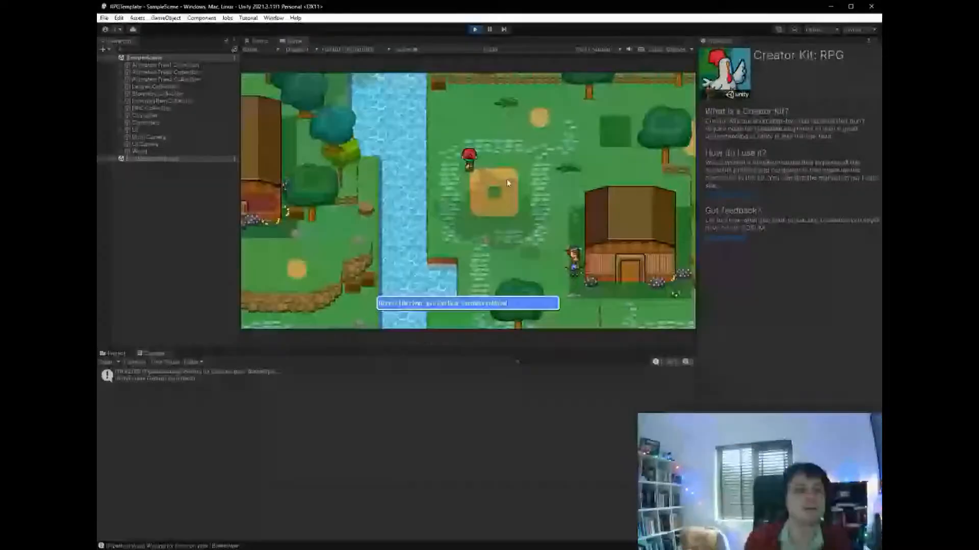
pyautogui.press('Right')
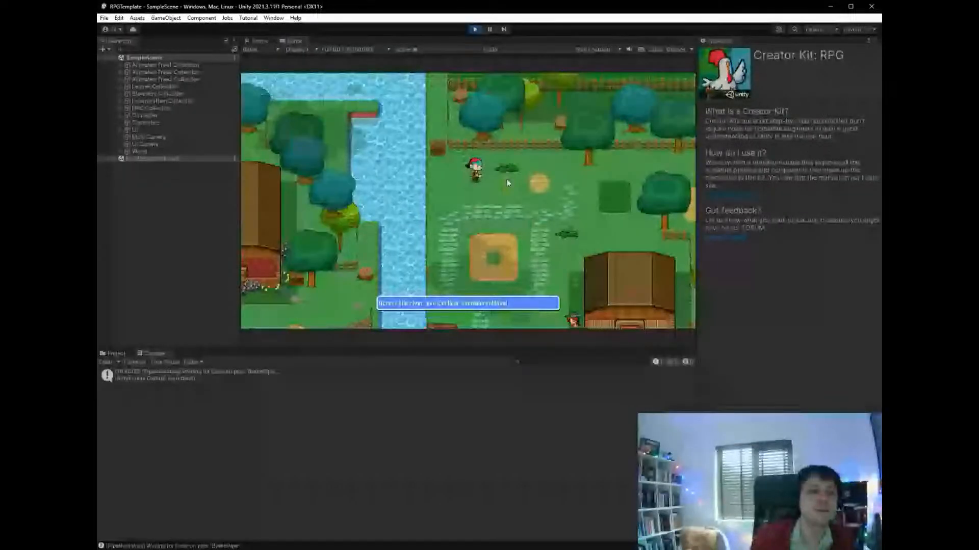
pyautogui.press('Right')
pyautogui.press('Down')
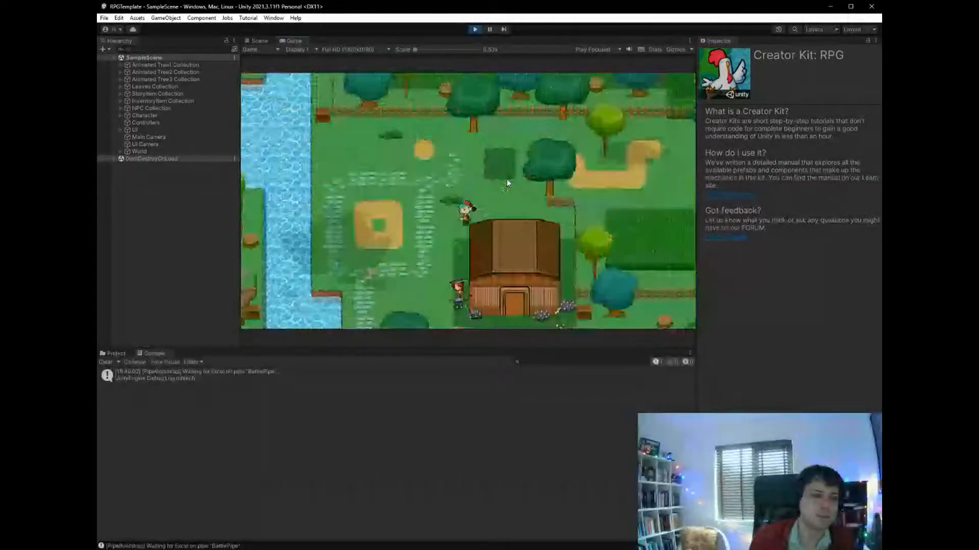
# - Compare the Scene and Game views while the game is running
pyautogui.click(259, 41)
pyautogui.click(290, 41)
pyautogui.click(267, 42)
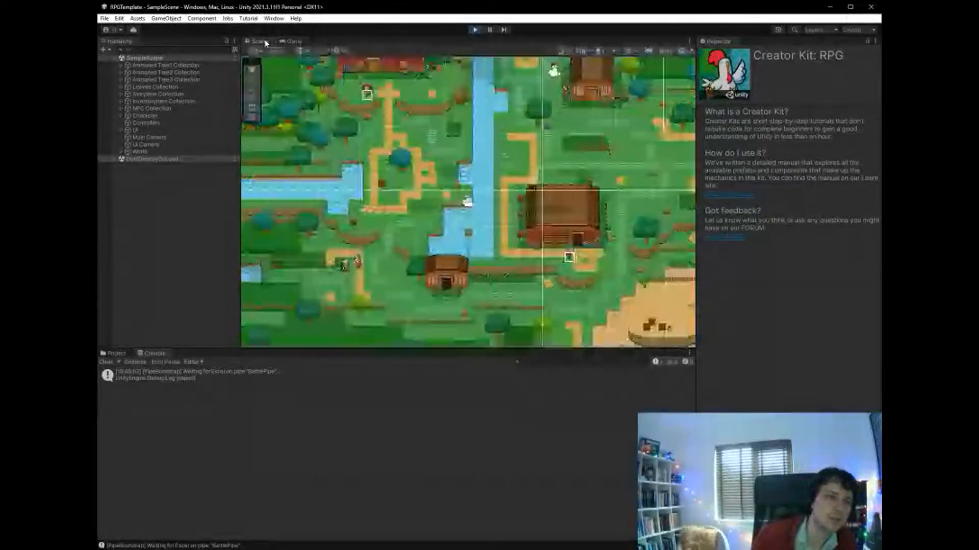
pyautogui.click(281, 42)
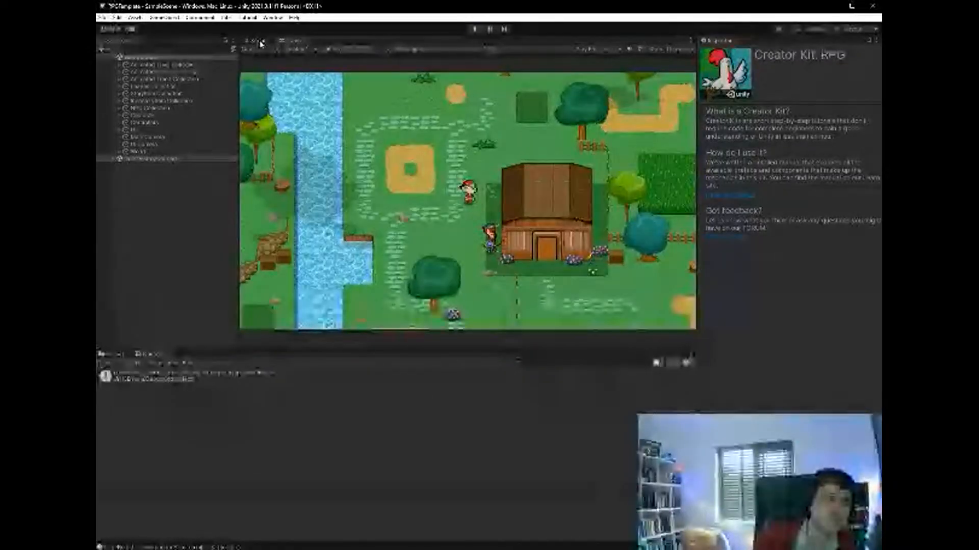
pyautogui.click(259, 42)
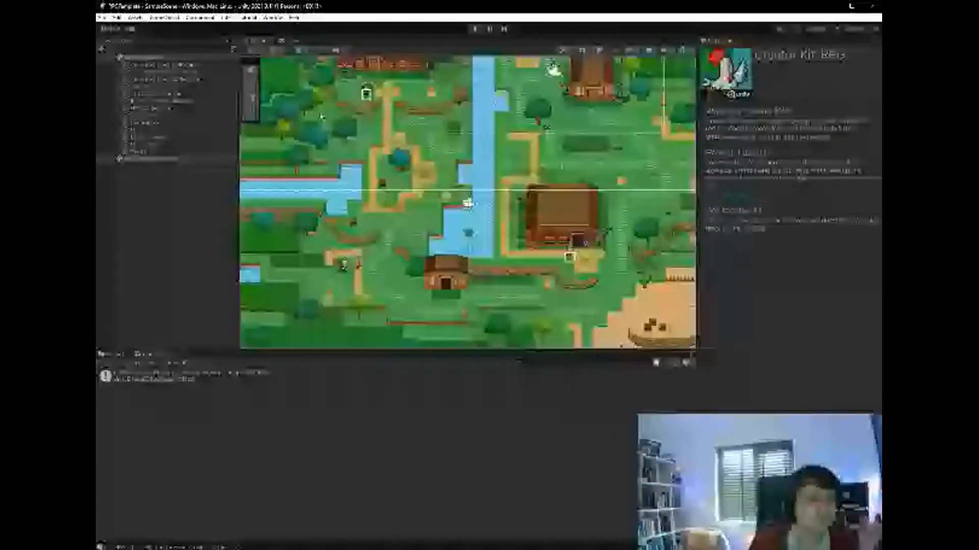
# - Examine the pipe log message and the PipeBootstrap object under DontDestroyOnLoad, and stop the running game
pyautogui.click(197, 381)
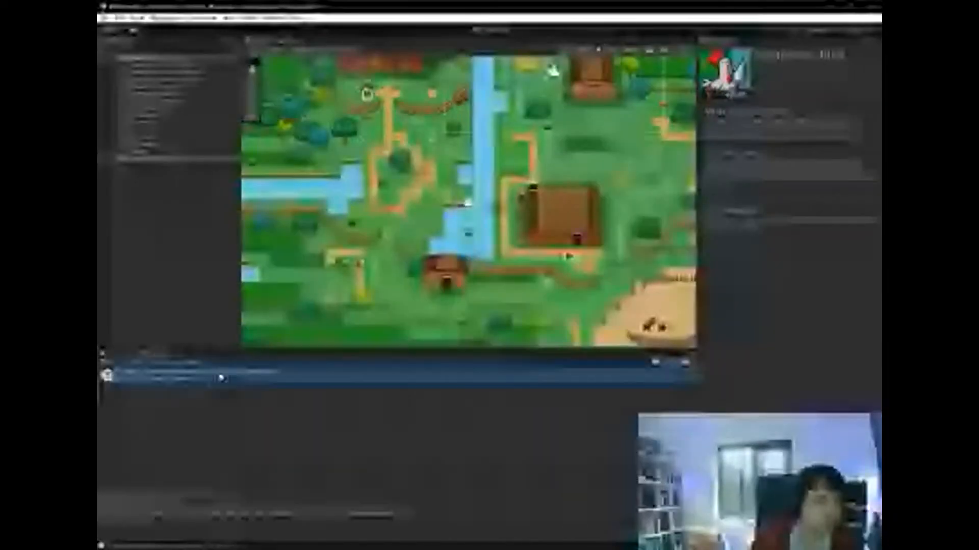
pyautogui.click(119, 159)
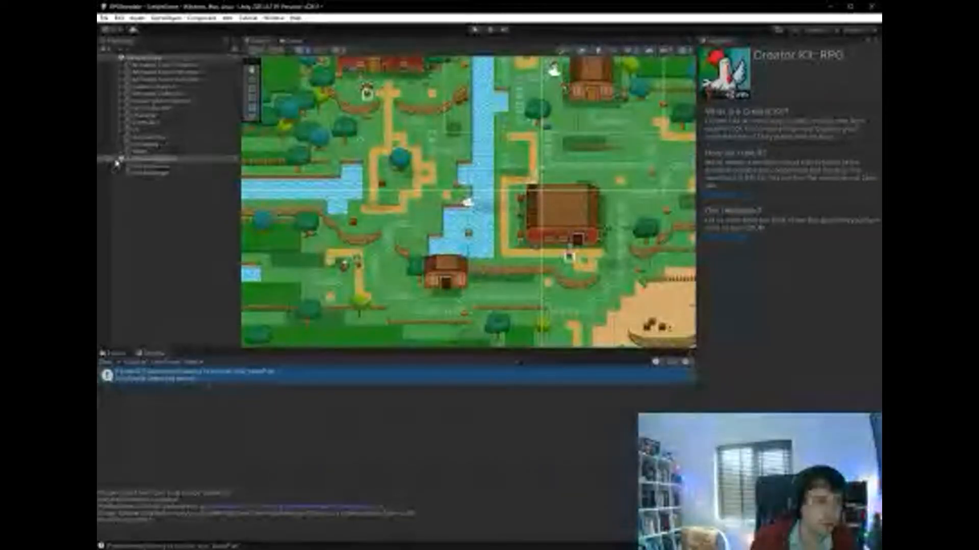
pyautogui.click(158, 173)
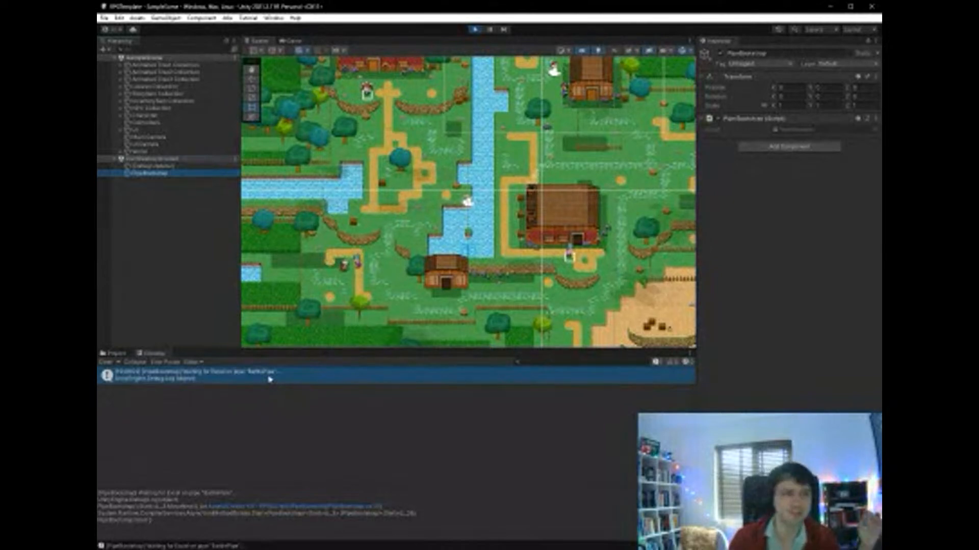
pyautogui.click(474, 29)
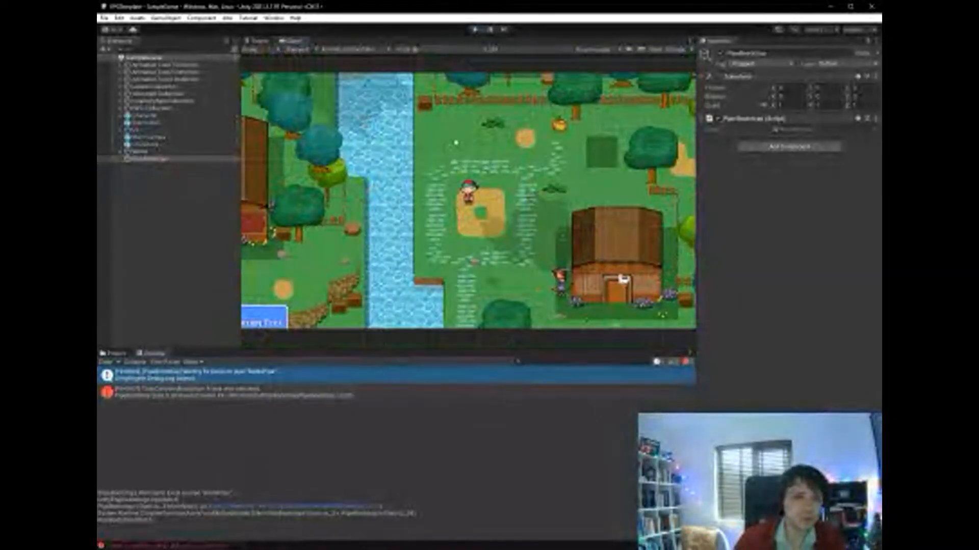
pyautogui.hotkey('alt', 'Tab')
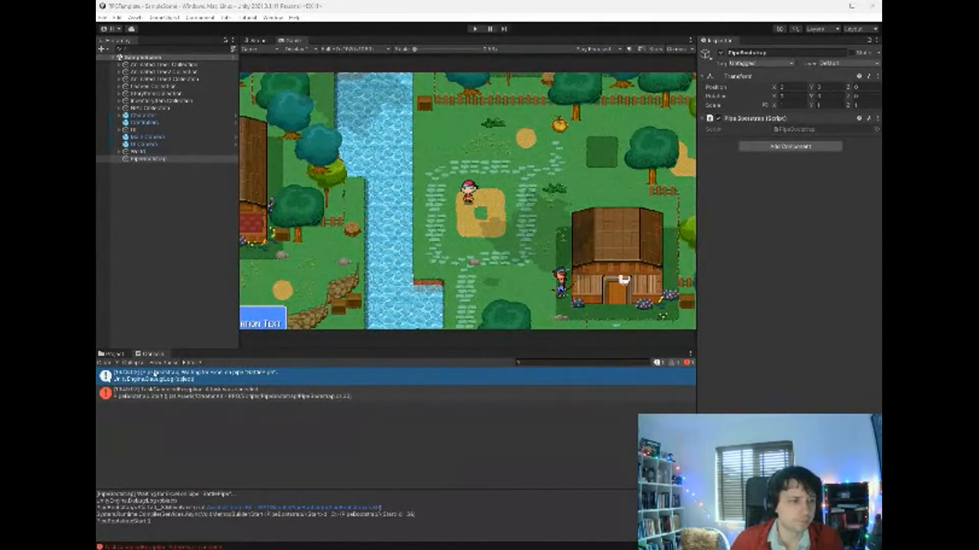
# - Enlarge the project asset browser and open BlankScene from the Scenes folder of Creator Kit - RPG
pyautogui.click(113, 354)
pyautogui.scroll(3, 144, 445)
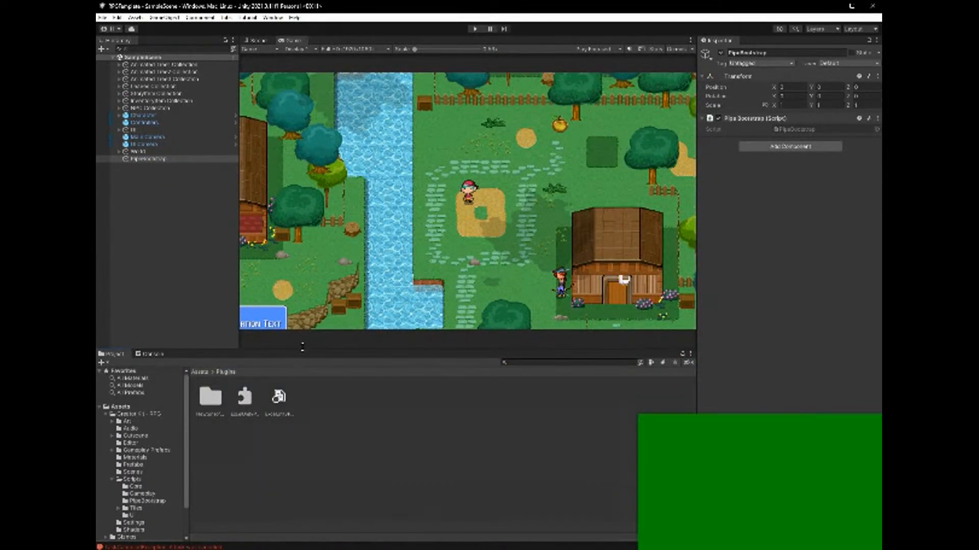
pyautogui.moveTo(303, 350); pyautogui.dragTo(328, 266)
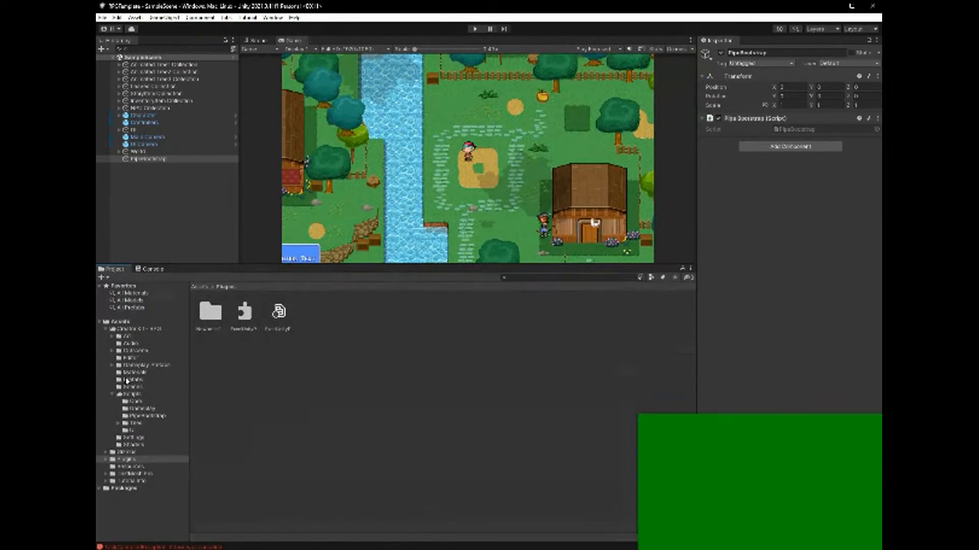
pyautogui.click(113, 393)
pyautogui.click(140, 330)
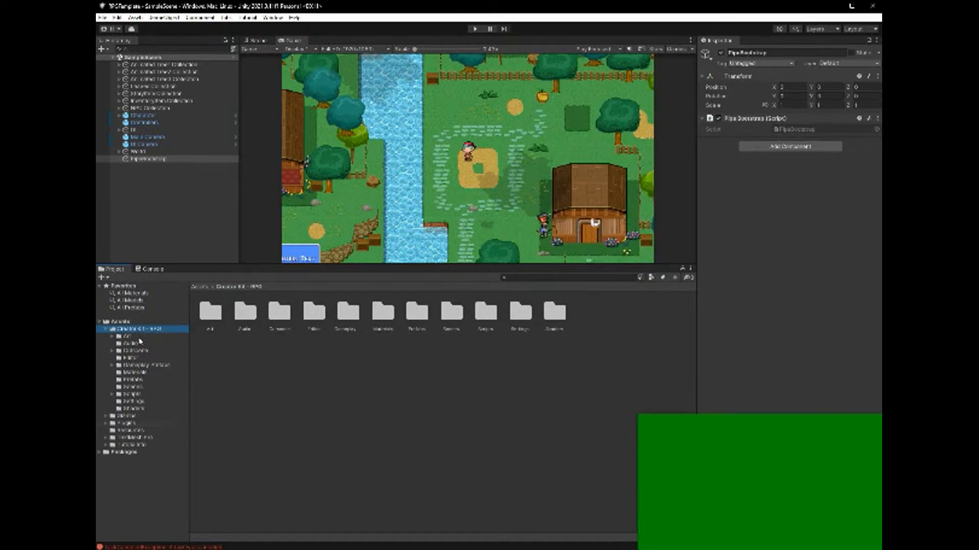
pyautogui.click(126, 387)
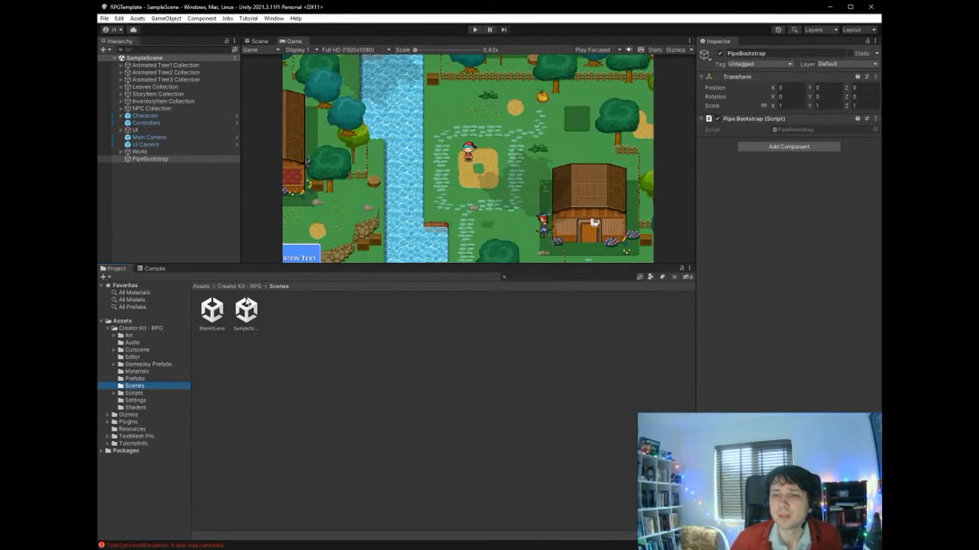
pyautogui.doubleClick(212, 314)
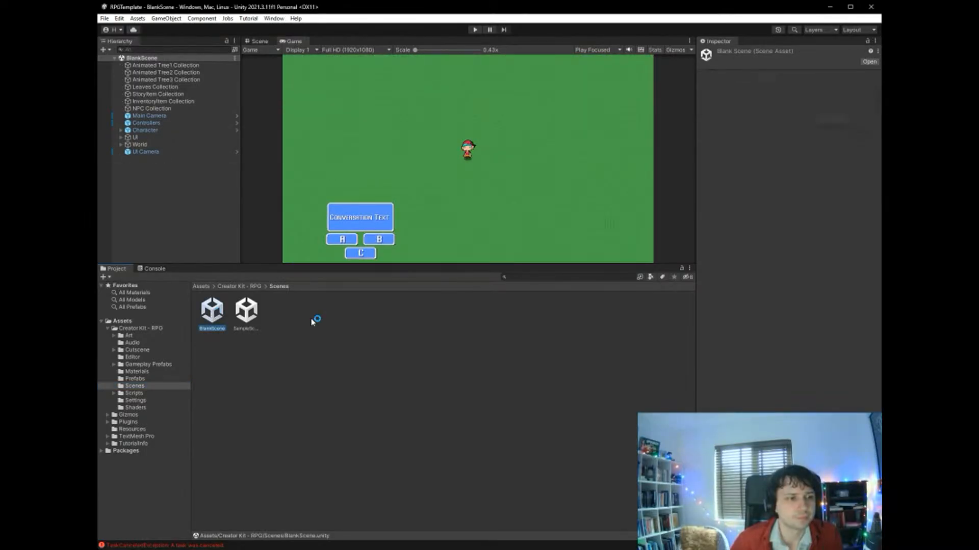
# - Inspect the blank scene's layout in both the Scene and Game views
pyautogui.click(259, 40)
pyautogui.click(291, 41)
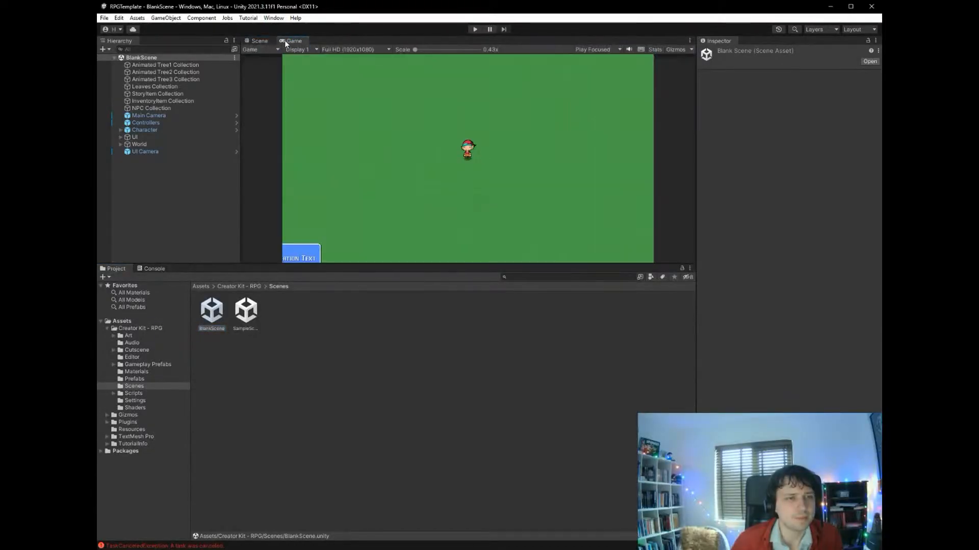
pyautogui.click(263, 39)
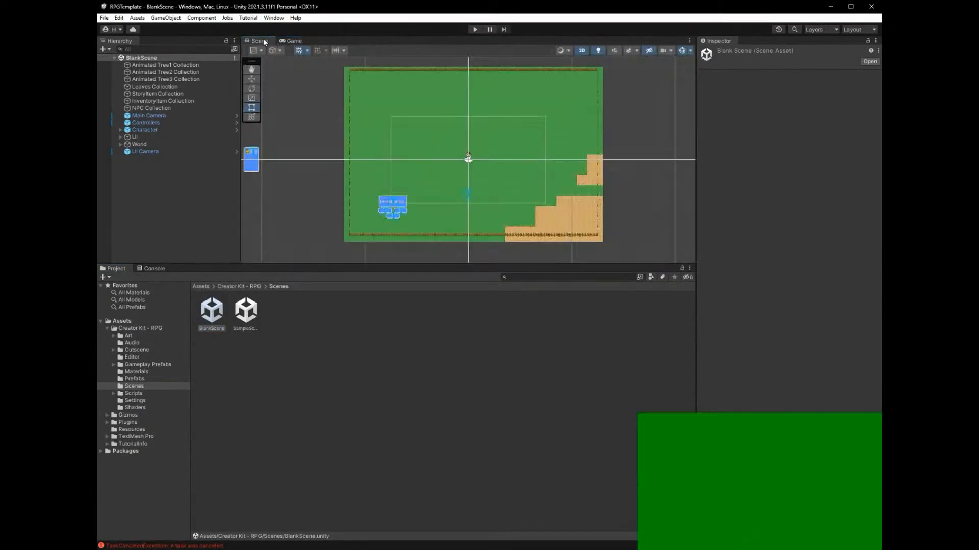
pyautogui.click(290, 41)
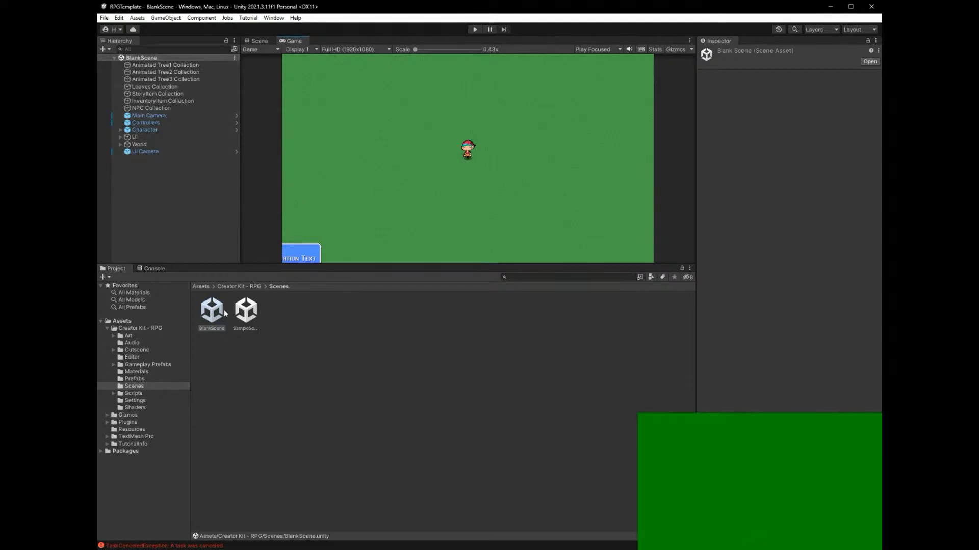
# - Duplicate the BlankScene asset in the Scenes folder
pyautogui.click(242, 334)
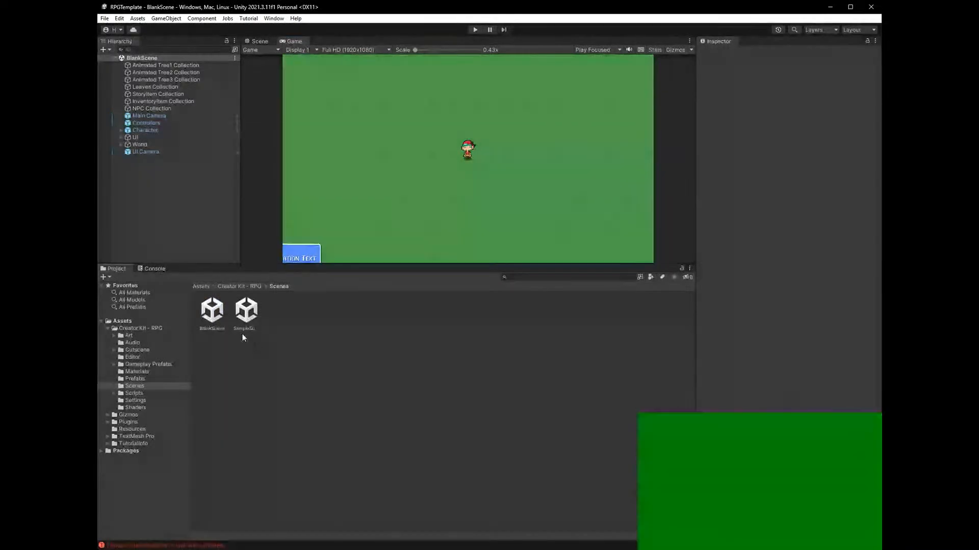
pyautogui.click(221, 317)
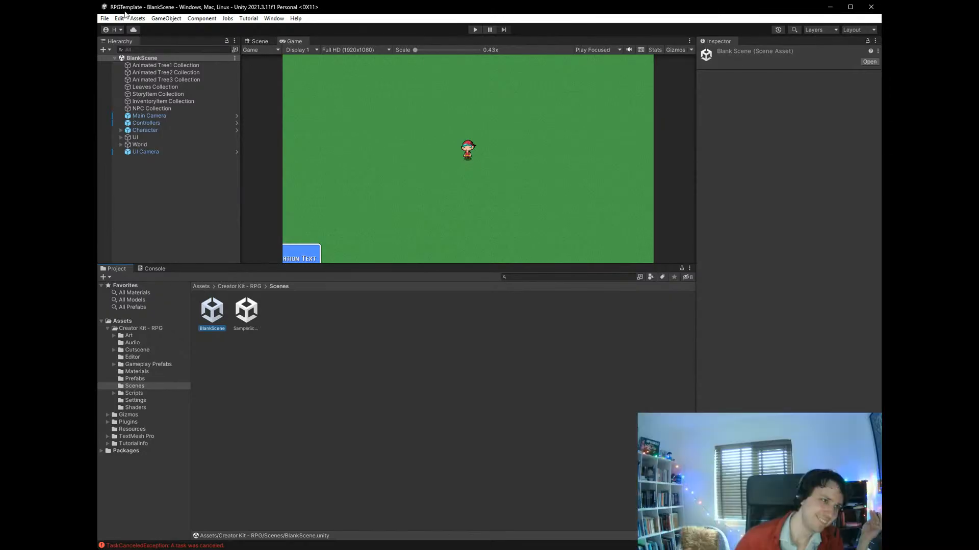
pyautogui.hotkey('ctrl', 'd')
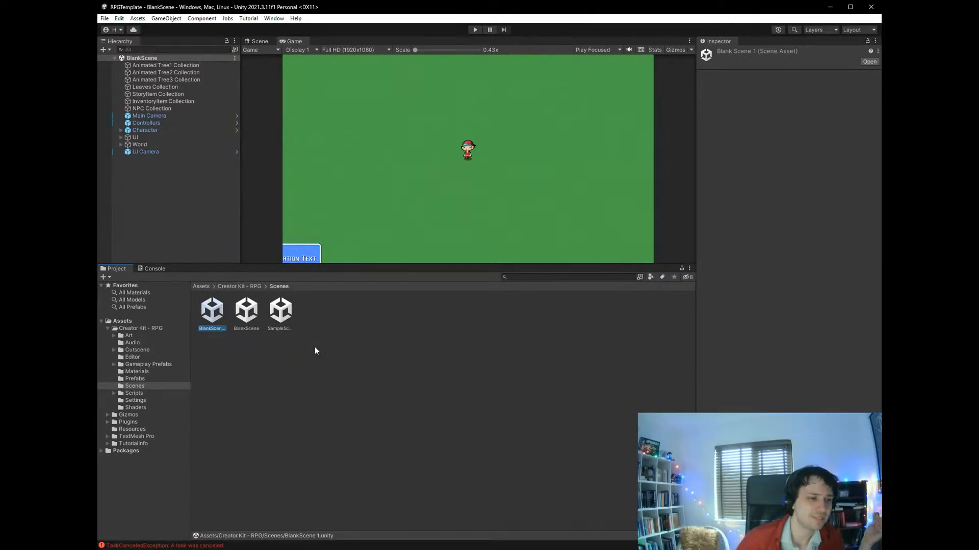
# - Rename the duplicated blank scene asset as Excelopolis
pyautogui.click(246, 309)
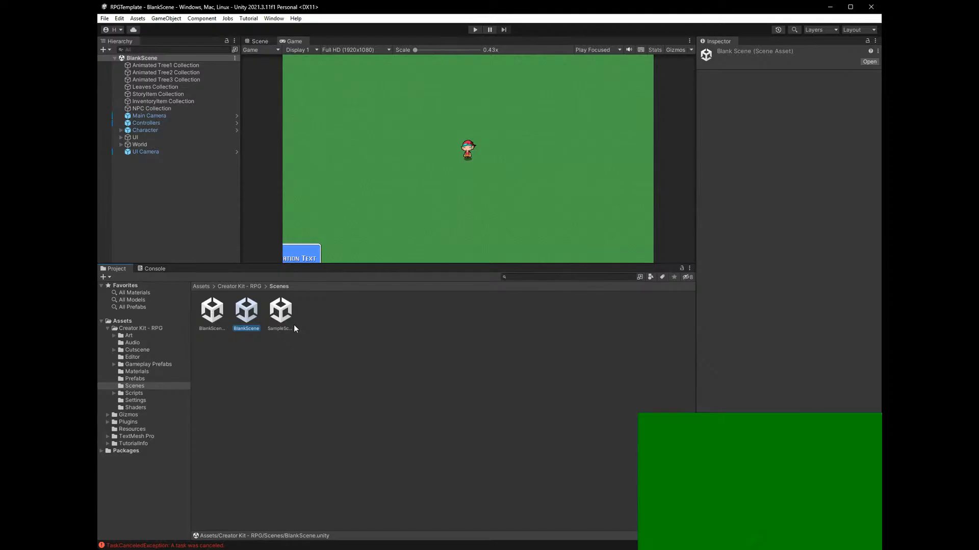
pyautogui.click(281, 315)
pyautogui.click(223, 315)
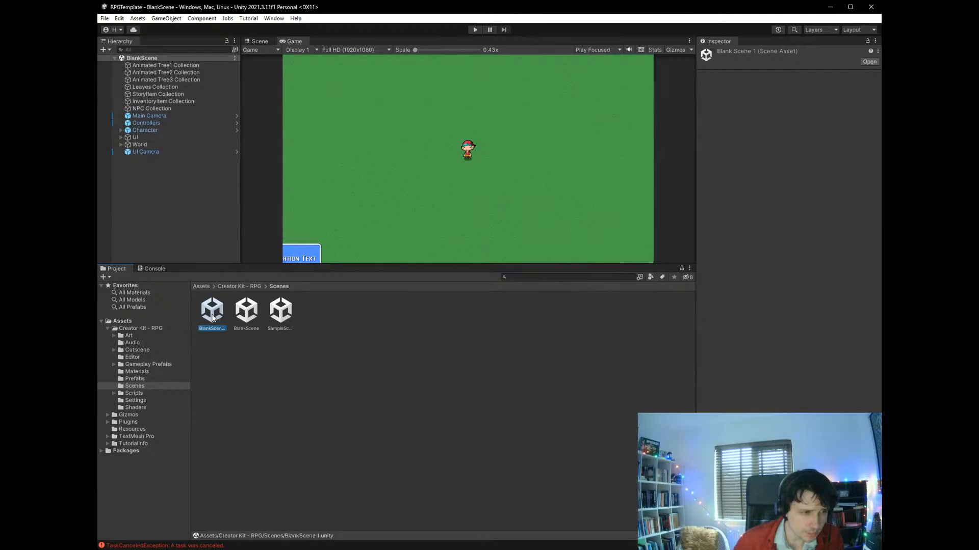
pyautogui.press('F2')
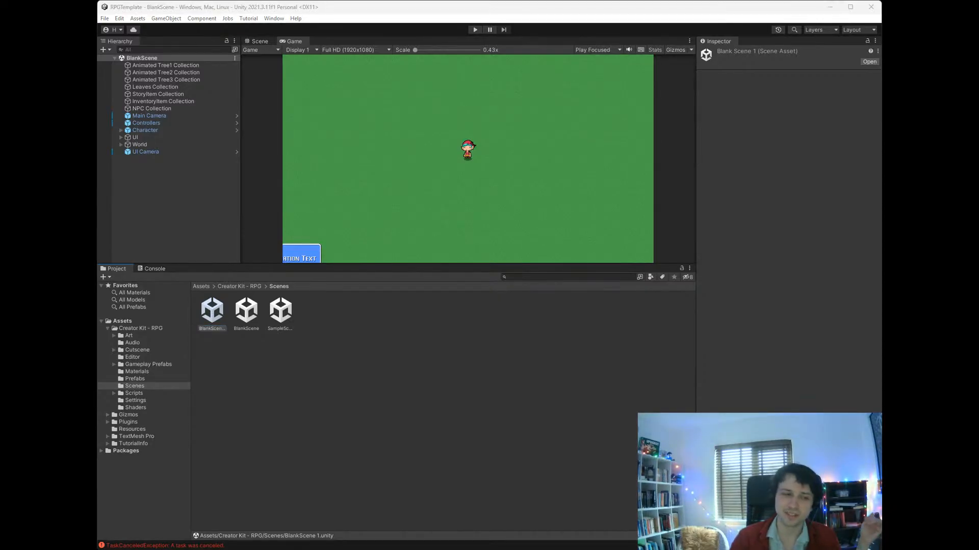
pyautogui.click(210, 326)
pyautogui.click(215, 306)
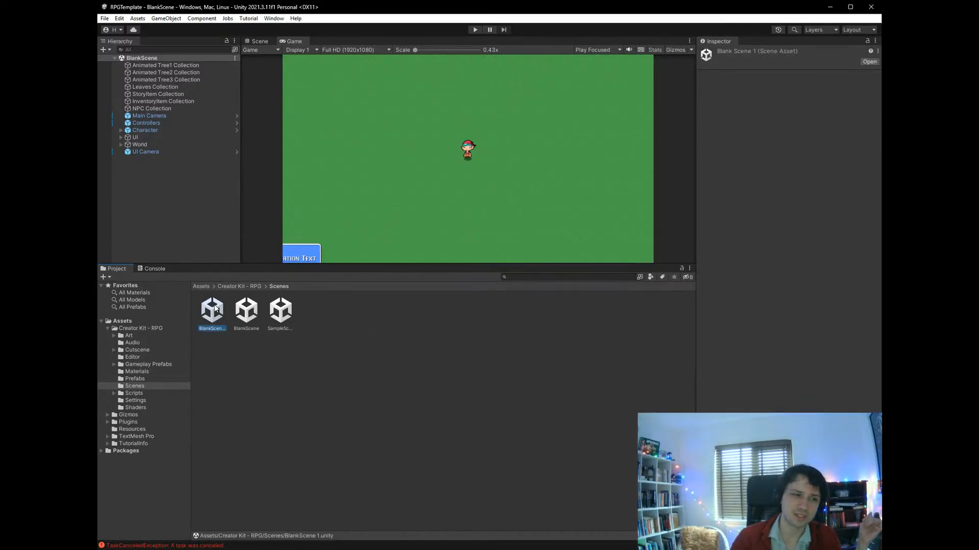
pyautogui.press('F2')
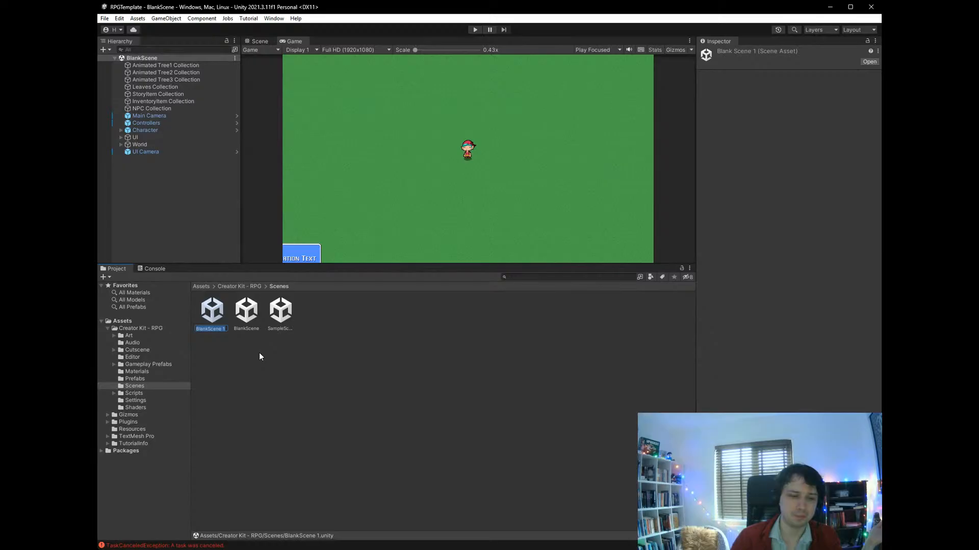
pyautogui.write('Excel')
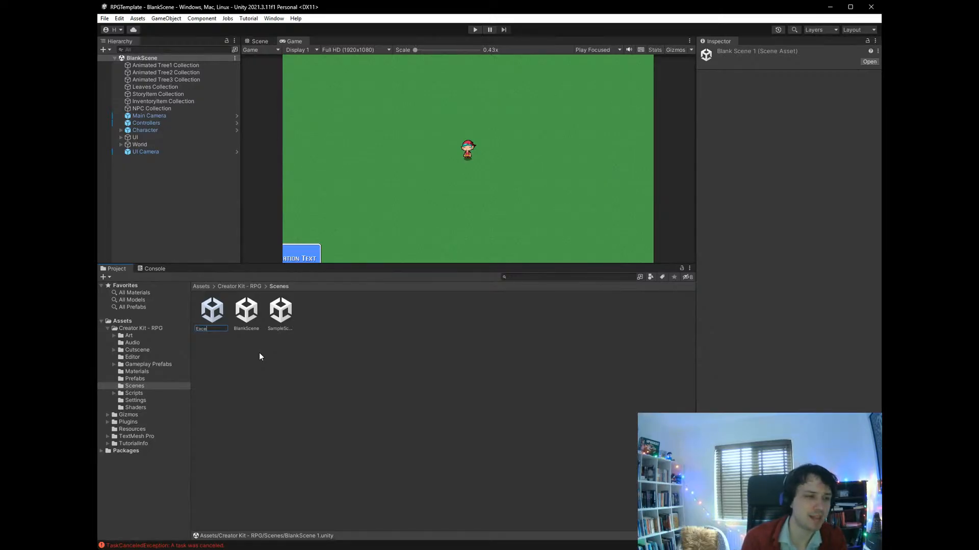
pyautogui.write('opoli')
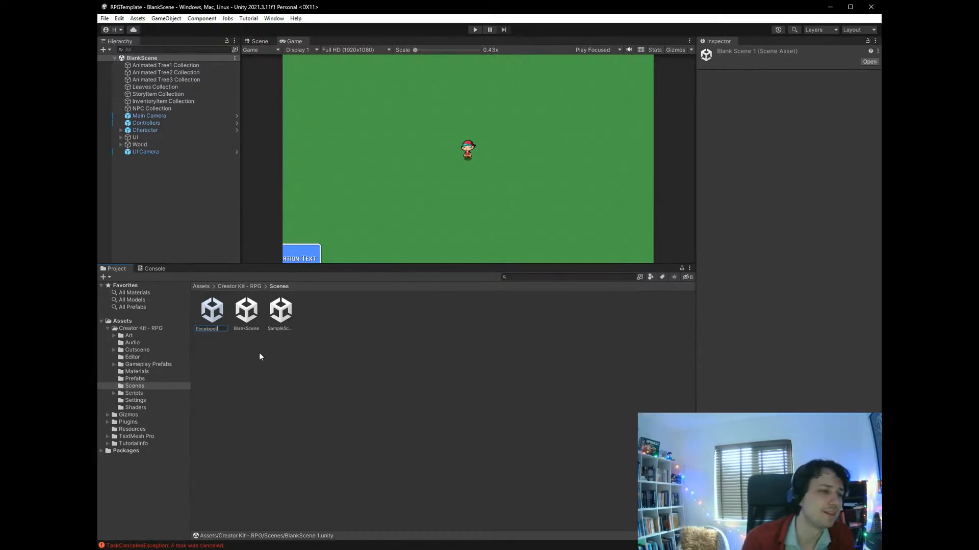
pyautogui.write('s')
pyautogui.press('Return')
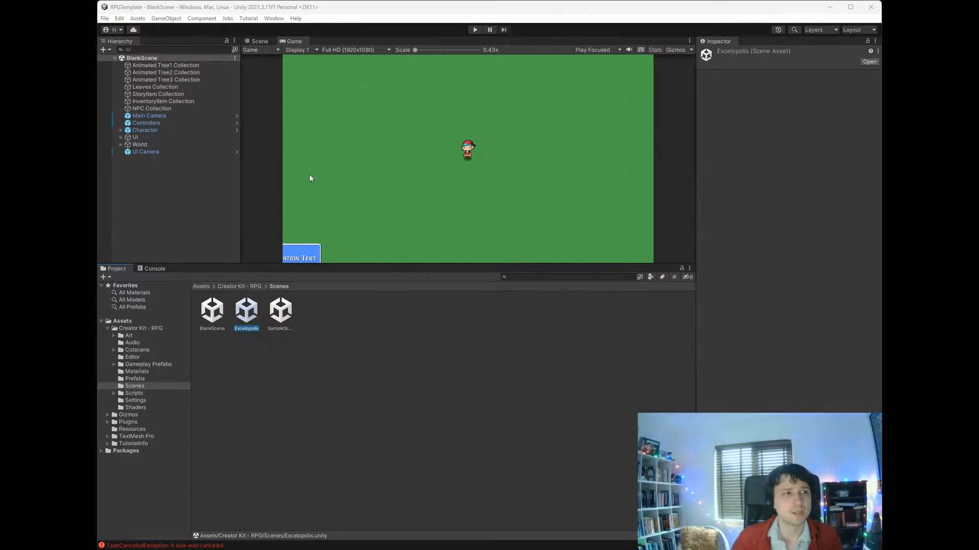
# - Inspect the components of the animated tree, leaves, story item and NPC collection objects in the blank scene
pyautogui.click(159, 80)
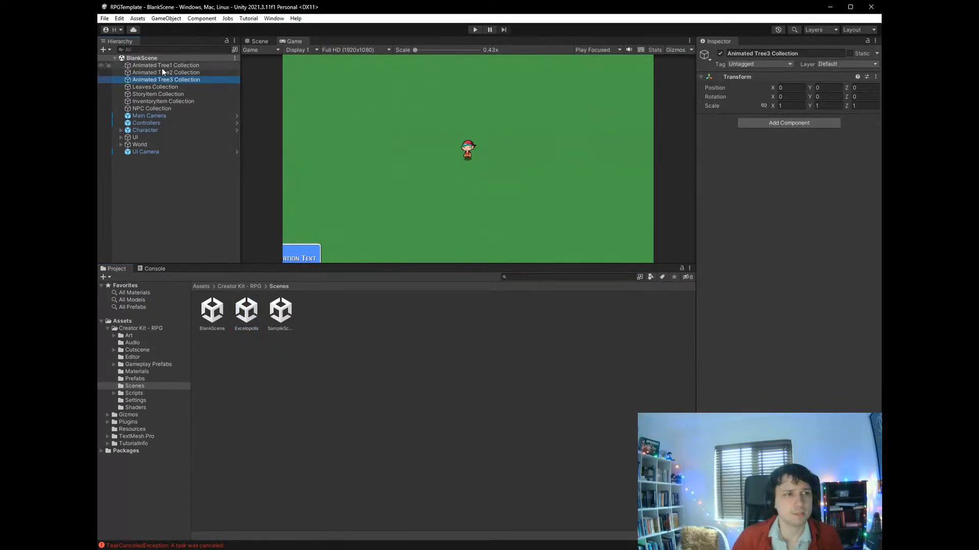
pyautogui.click(167, 67)
pyautogui.click(170, 72)
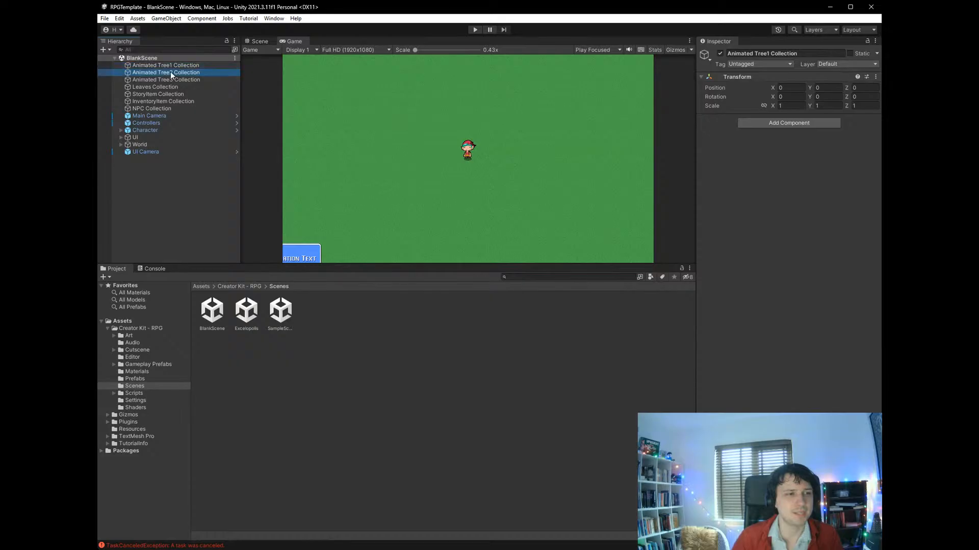
pyautogui.click(169, 87)
pyautogui.click(168, 96)
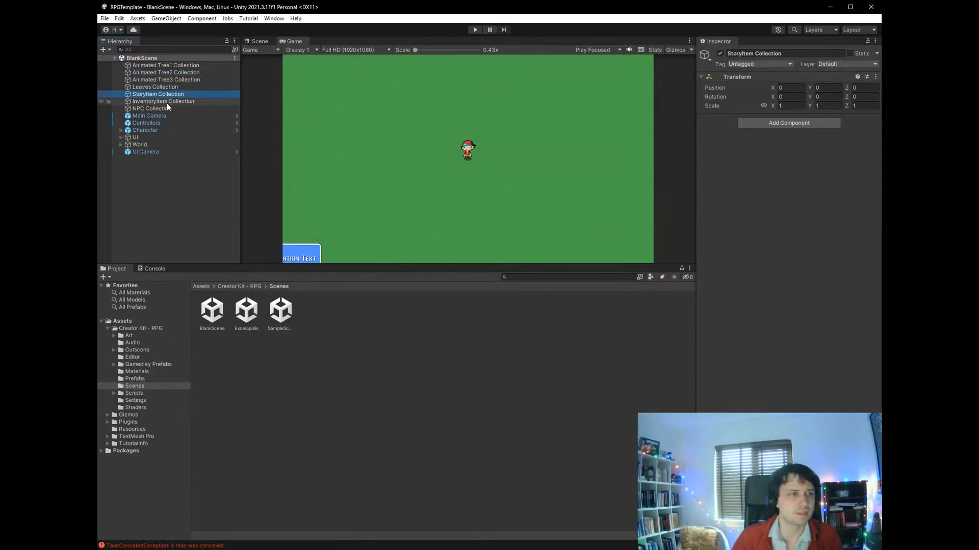
pyautogui.click(163, 109)
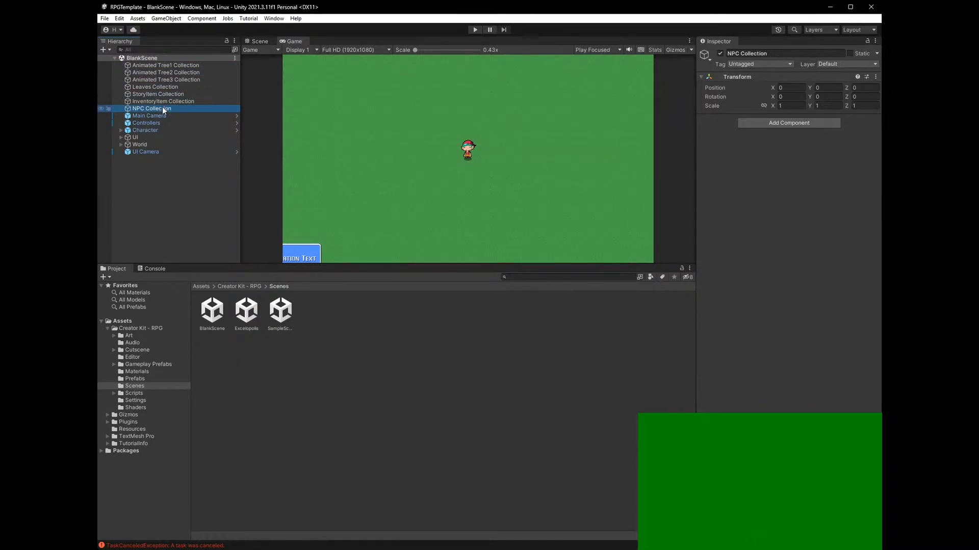
# - Examine the World object's children, including the Tilemaps and the AnimatedClouds component settings
pyautogui.click(121, 145)
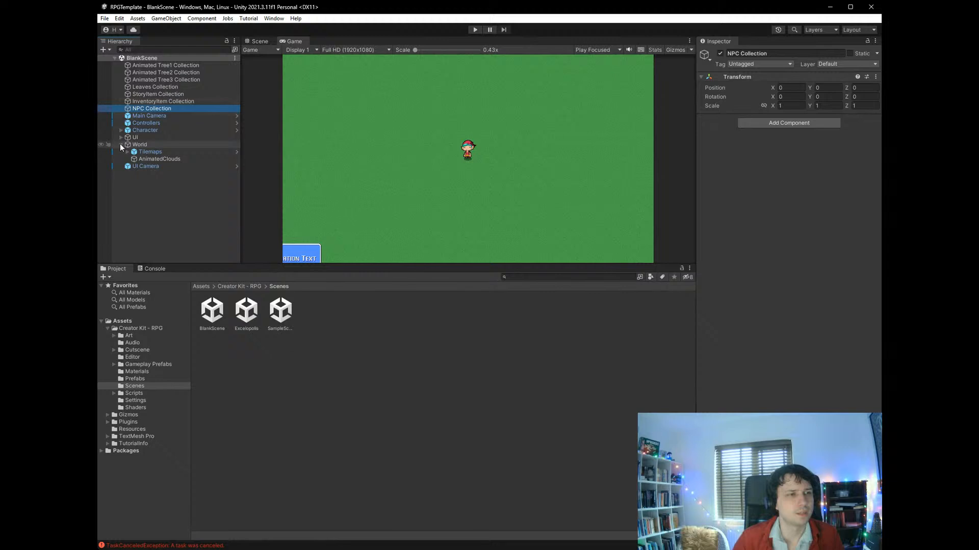
pyautogui.click(127, 152)
pyautogui.click(127, 152)
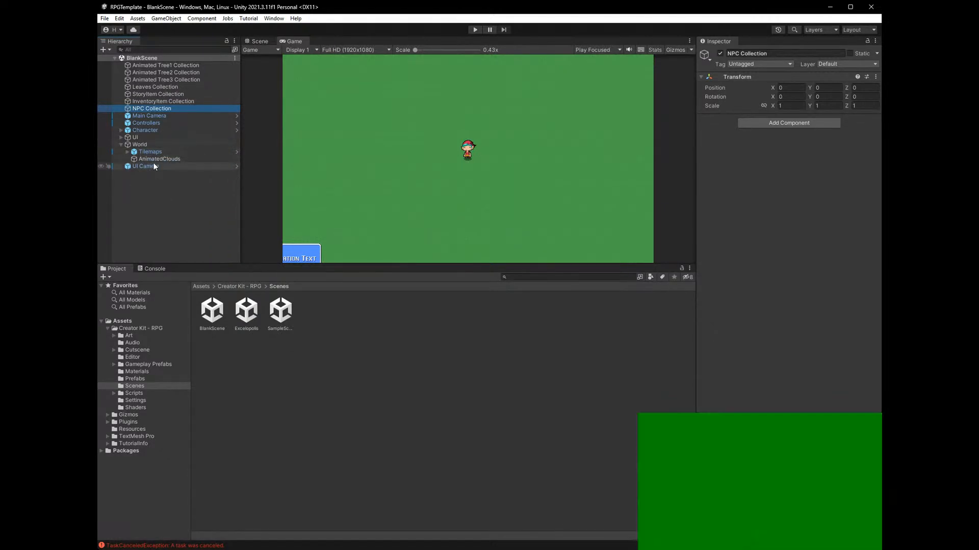
pyautogui.click(154, 160)
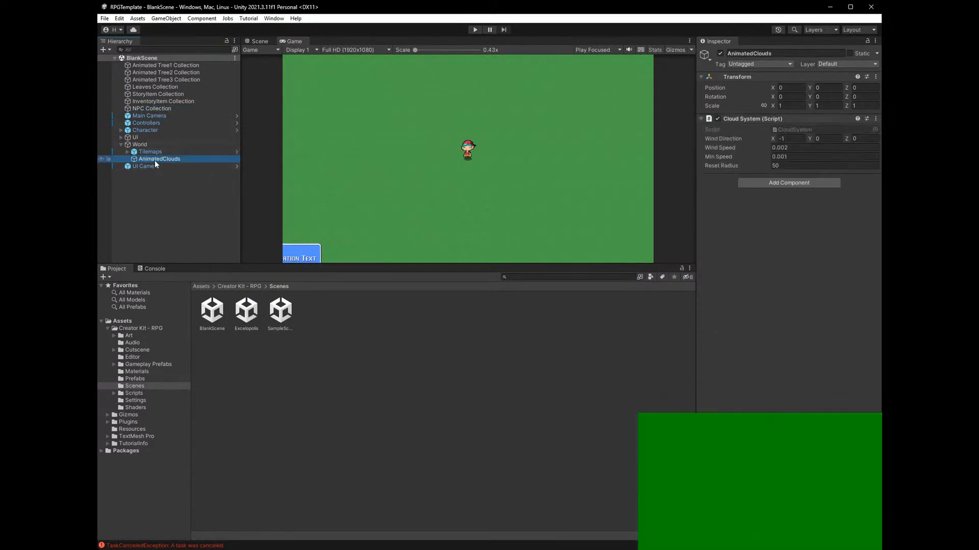
pyautogui.click(122, 145)
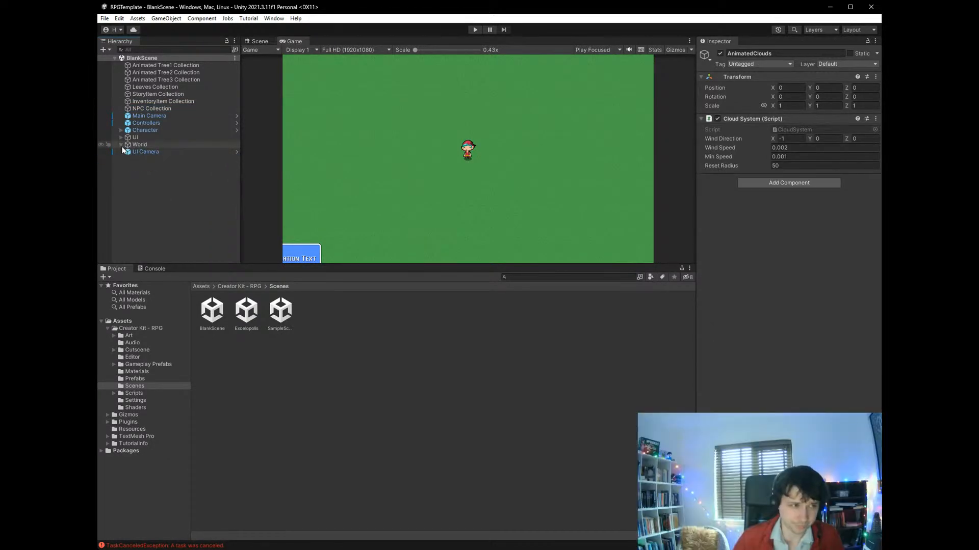
# - Inspect the properties of the InventoryItem Collection, Controllers and Main Camera objects
pyautogui.click(130, 115)
pyautogui.click(142, 102)
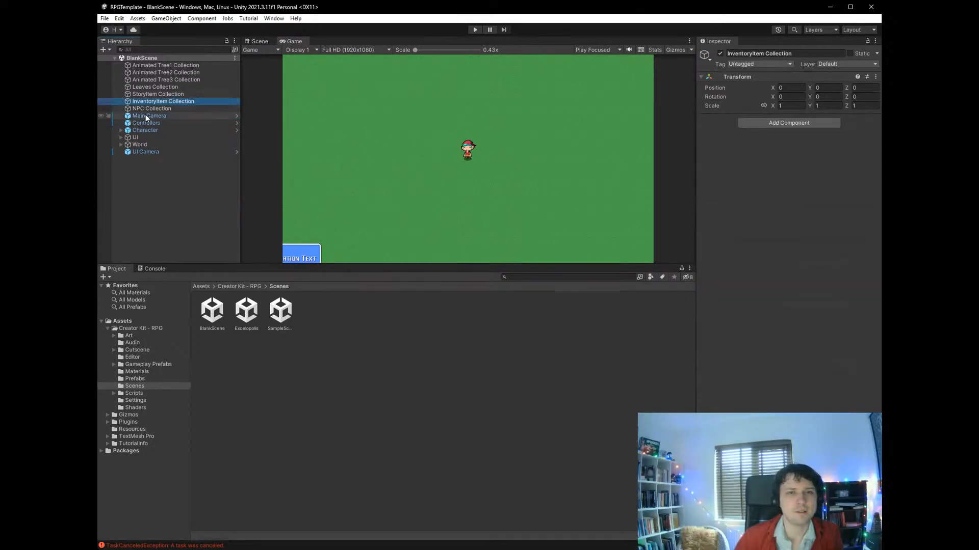
pyautogui.click(146, 123)
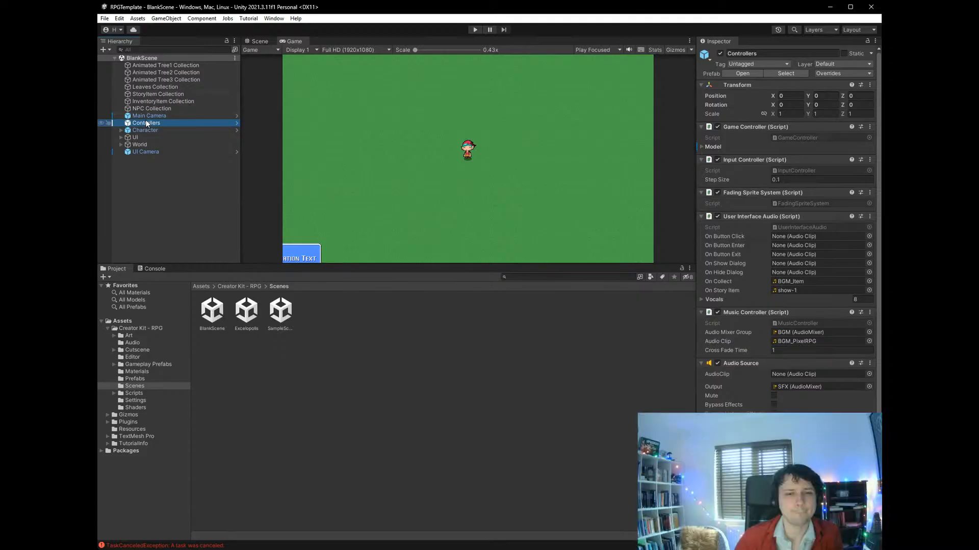
pyautogui.click(152, 103)
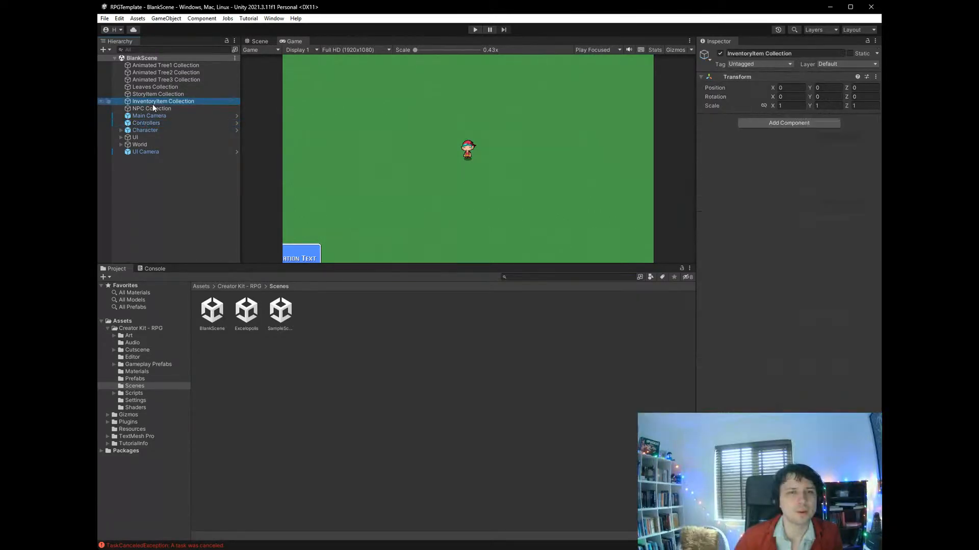
pyautogui.click(152, 117)
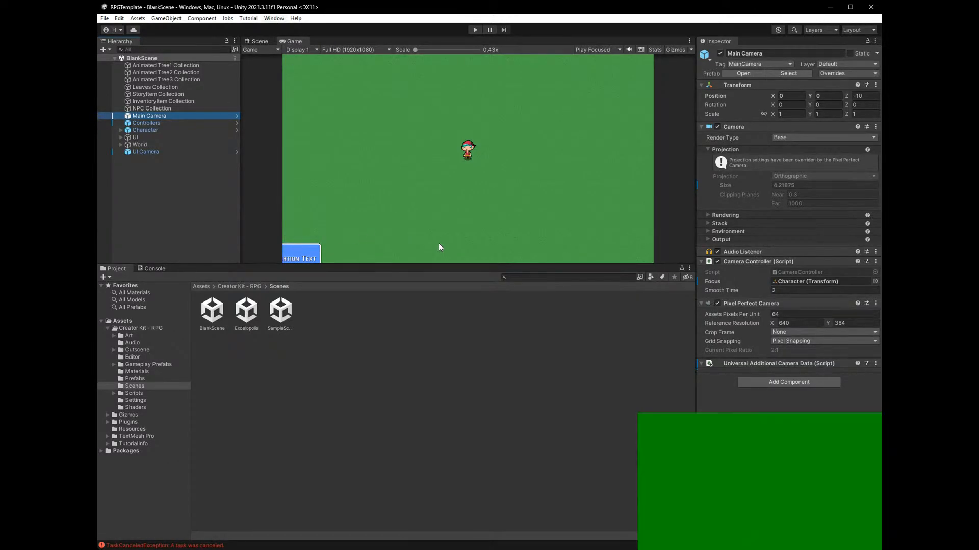
# - Bring up the Tile Palette with its selection tool active and show the scene in the Scene view
pyautogui.hotkey('alt', 'Tab')
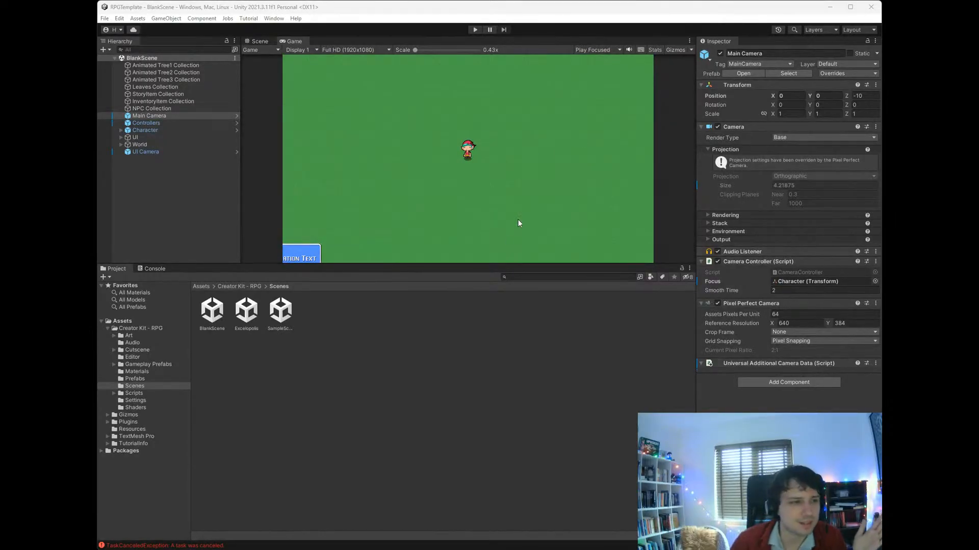
pyautogui.click(196, 271)
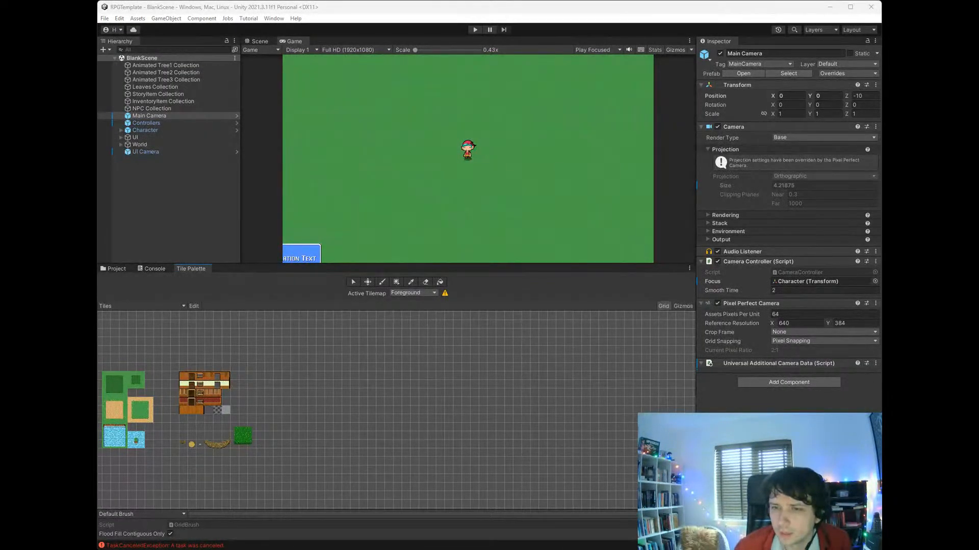
pyautogui.click(354, 283)
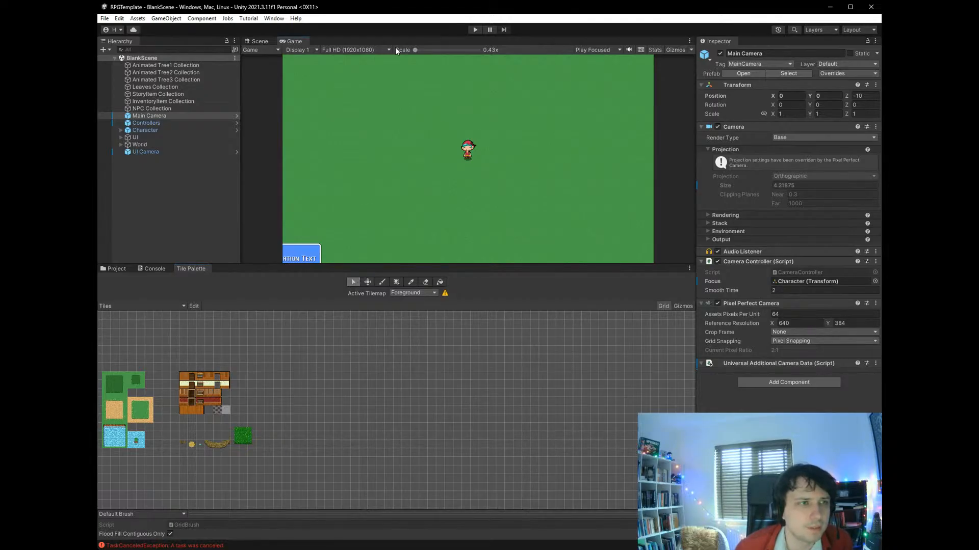
pyautogui.click(259, 41)
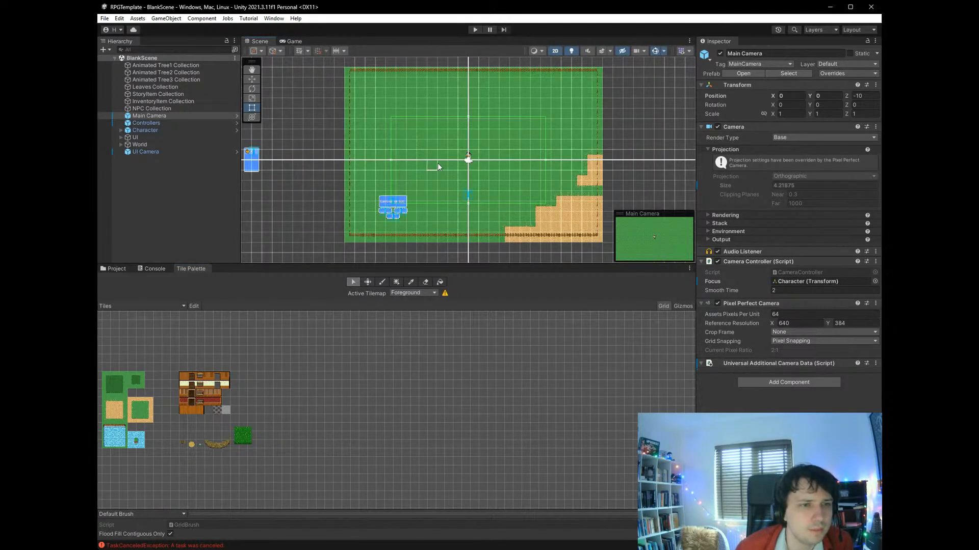
# - Try to put the plain desert tile into a row of six grid cells above the character using grid selection
pyautogui.click(460, 146)
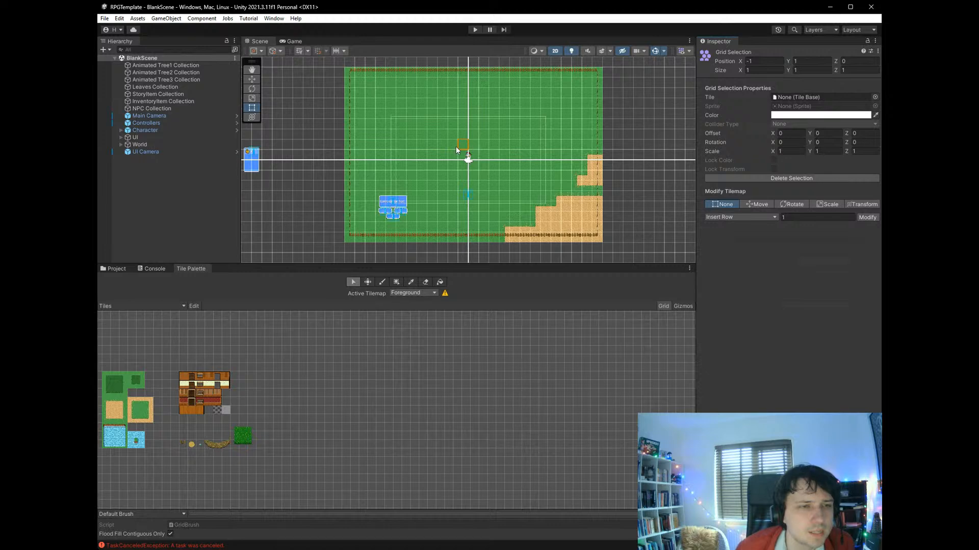
pyautogui.click(455, 146)
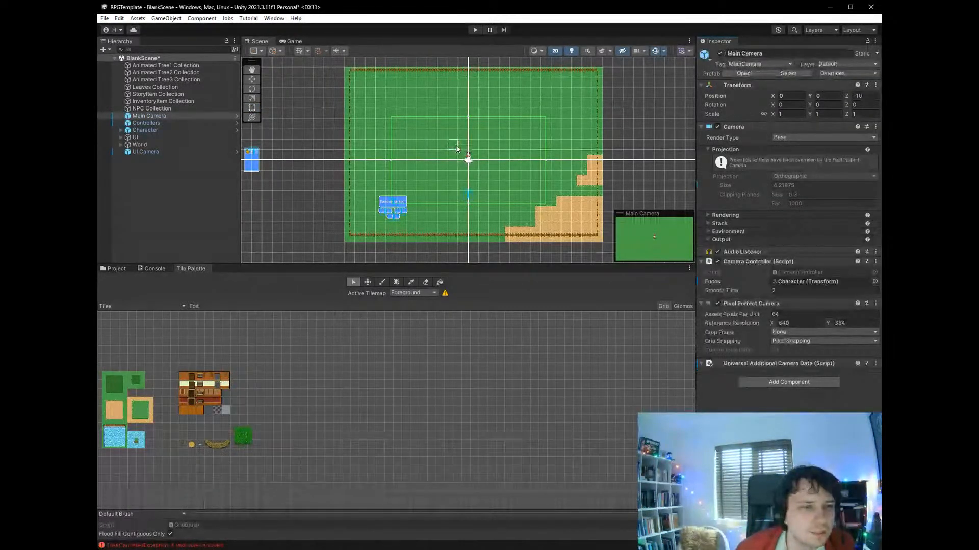
pyautogui.click(457, 147)
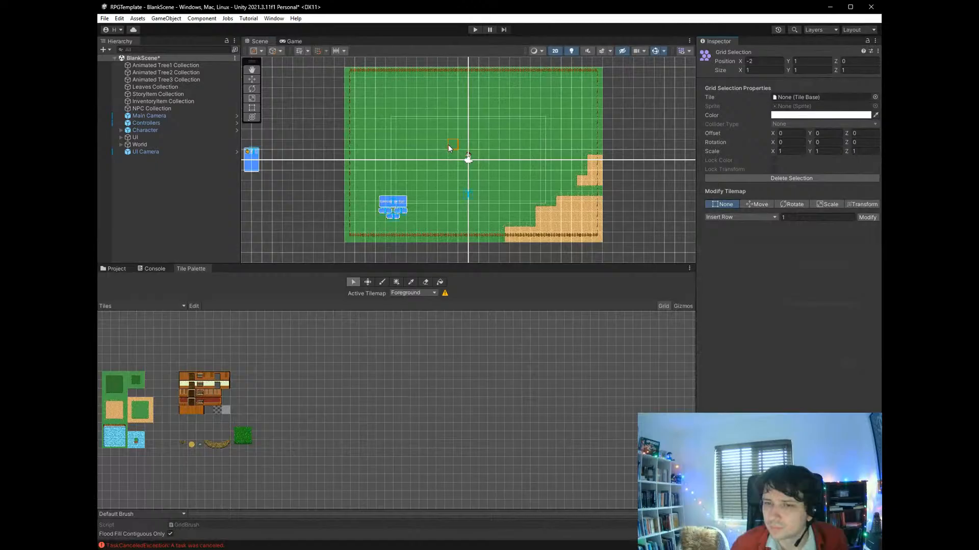
pyautogui.moveTo(445, 145); pyautogui.dragTo(494, 146)
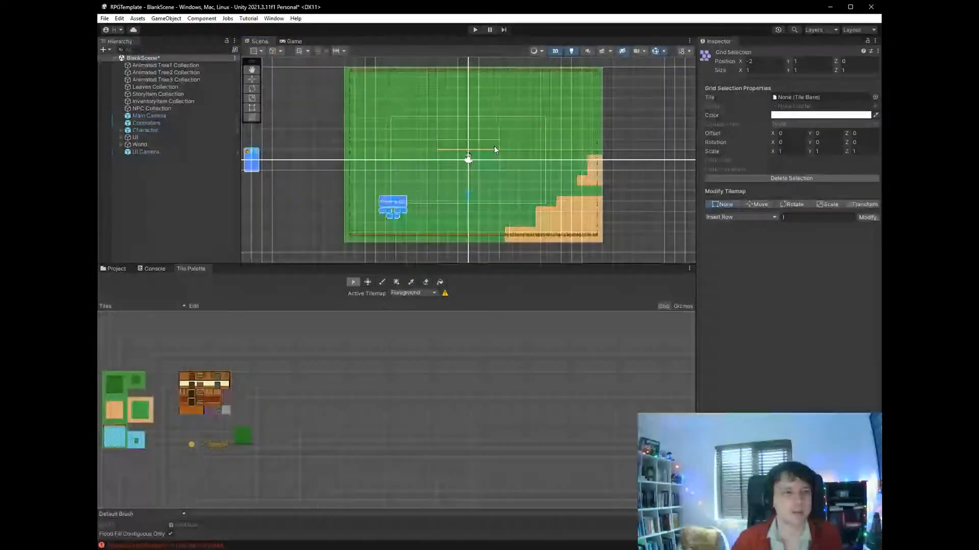
pyautogui.click(116, 408)
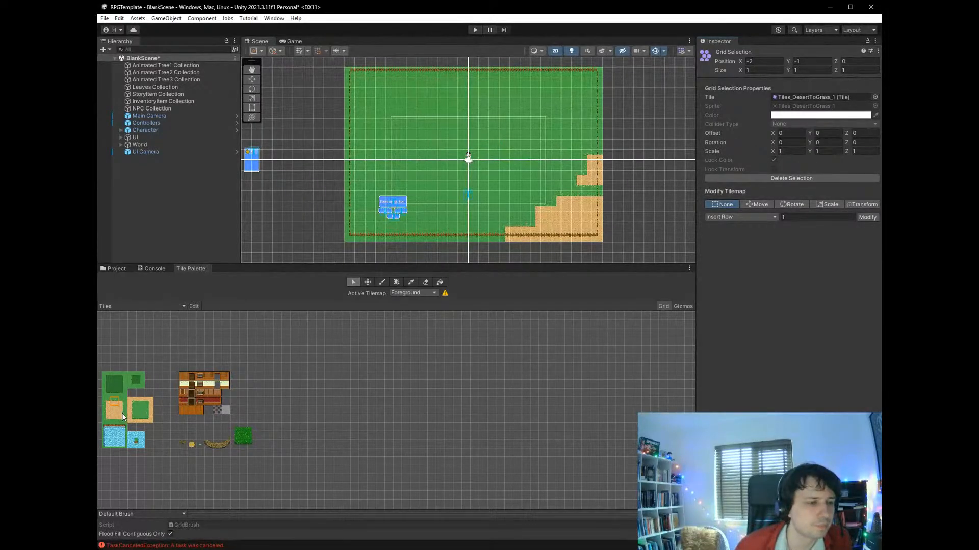
pyautogui.click(114, 410)
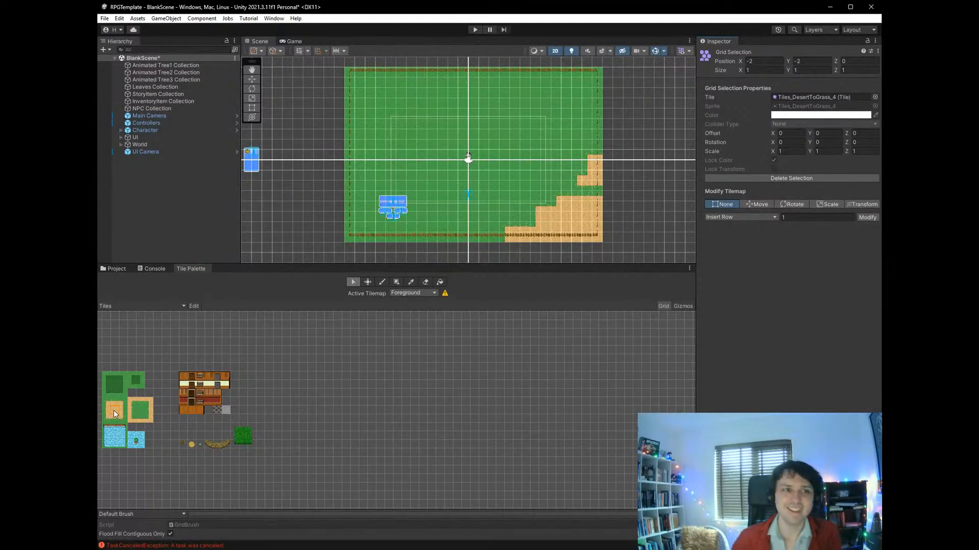
pyautogui.moveTo(480, 143); pyautogui.dragTo(486, 142)
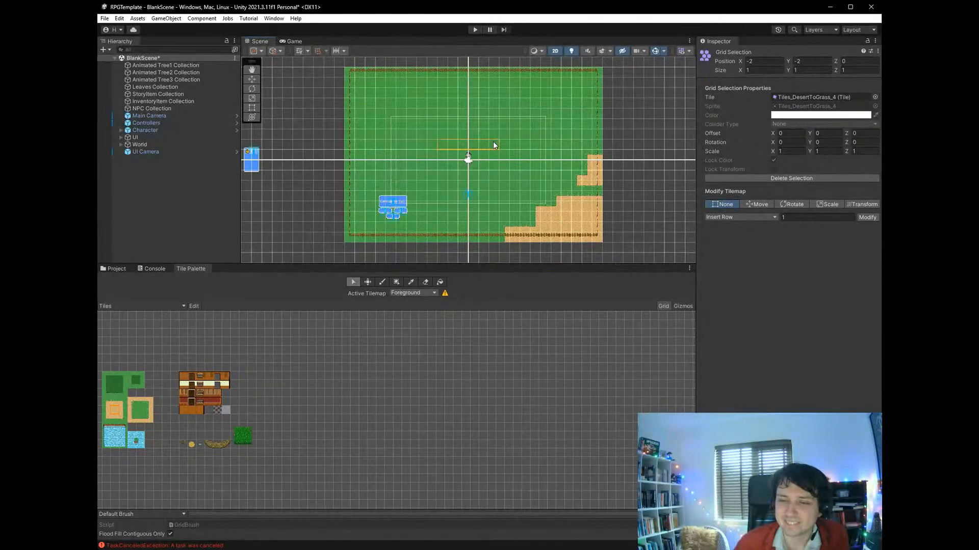
pyautogui.moveTo(493, 142); pyautogui.dragTo(494, 142)
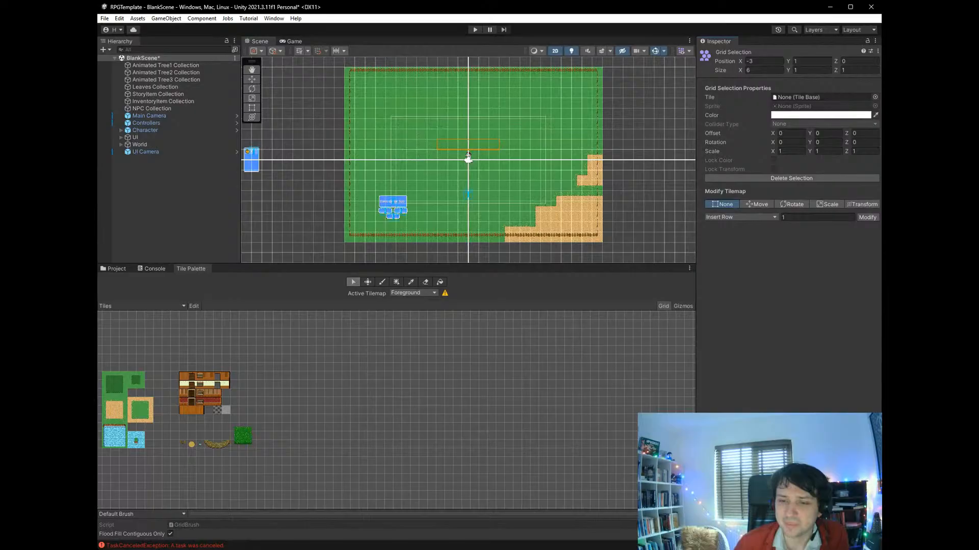
# - Place desert-edge tiles on the Foreground tilemap beside the character using the box fill brush, and undo the last placement
pyautogui.click(382, 281)
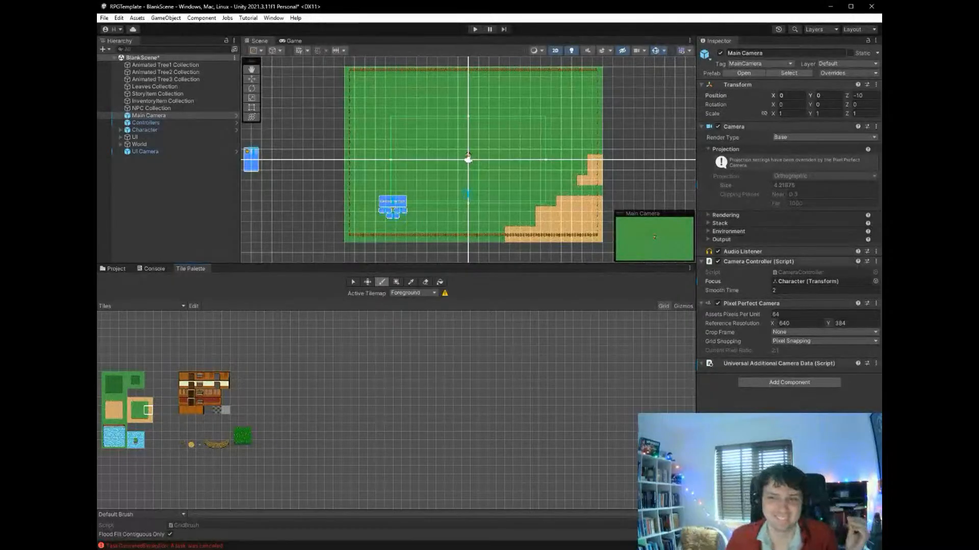
pyautogui.click(396, 282)
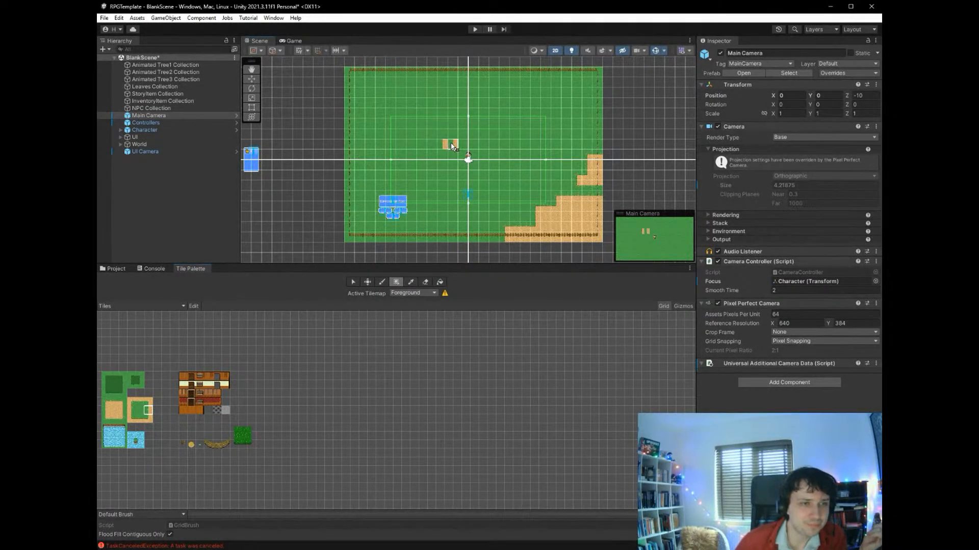
pyautogui.click(453, 145)
pyautogui.hotkey('ctrl', 'z')
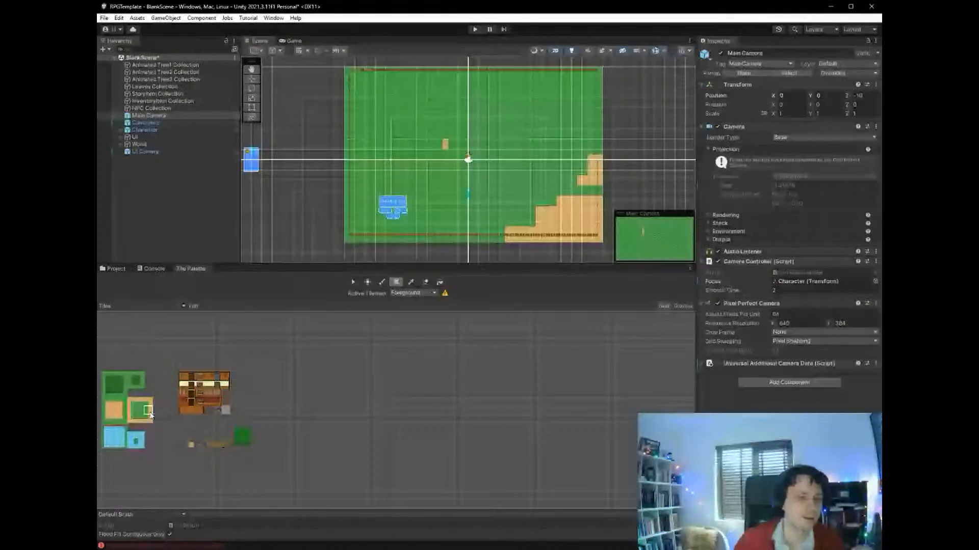
# - Box-fill a one-tile-wide, six-tile-high column of desert-edge tiles on the Foreground tilemap, up and to the left of the character
pyautogui.click(464, 146)
pyautogui.moveTo(445, 136); pyautogui.dragTo(445, 98)
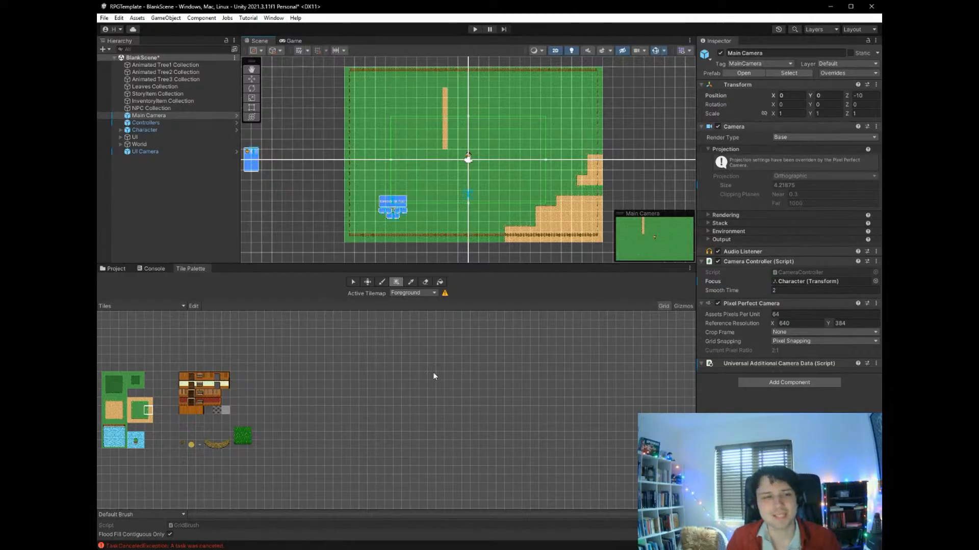
# - Try the selection, move and paintbrush tools, and sample the sand tile from the column in the scene with the picker
pyautogui.click(353, 284)
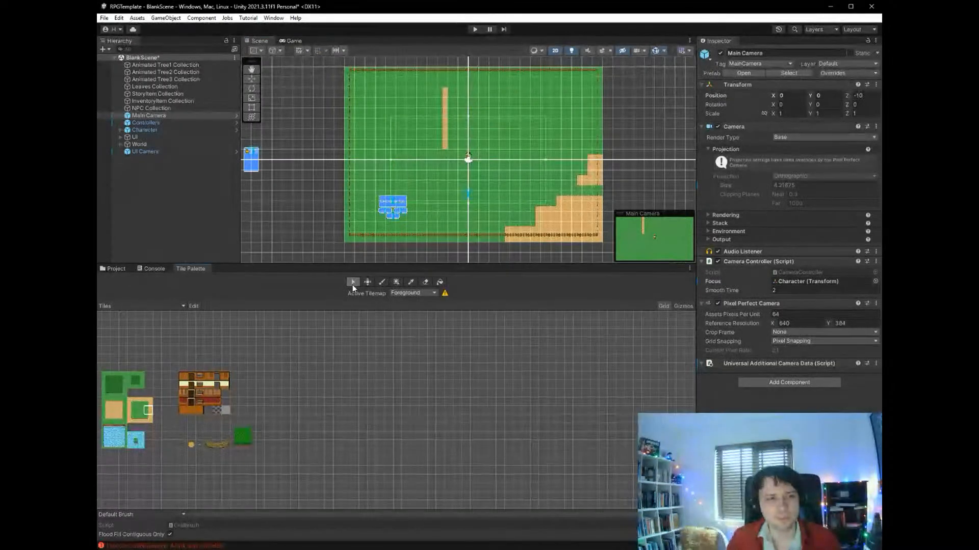
pyautogui.click(366, 281)
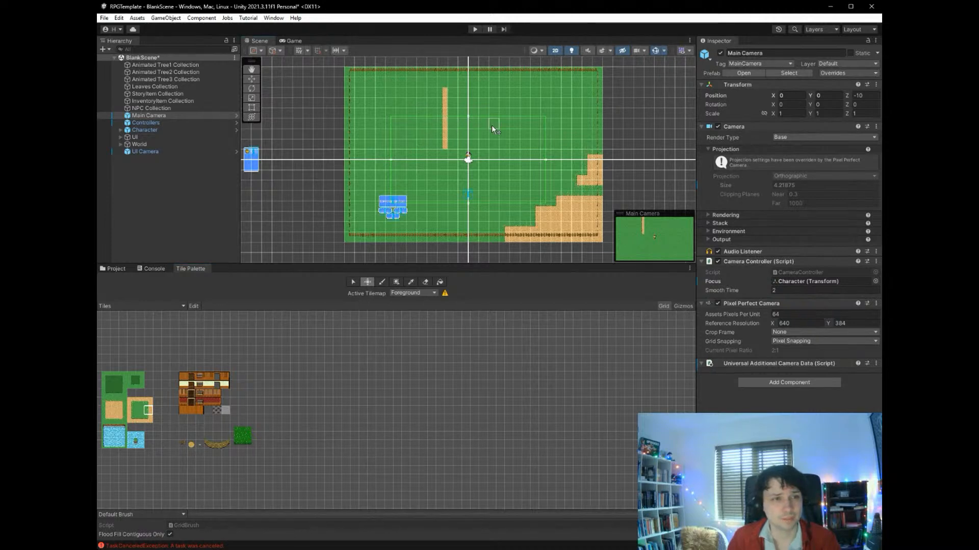
pyautogui.moveTo(148, 412); pyautogui.dragTo(287, 404)
pyautogui.click(336, 401)
pyautogui.click(295, 385)
pyautogui.click(139, 377)
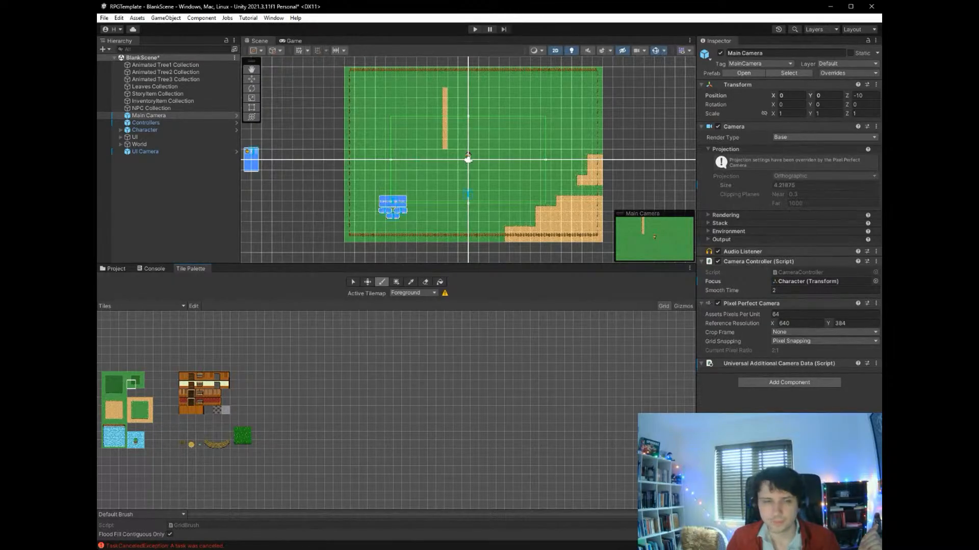
pyautogui.click(411, 281)
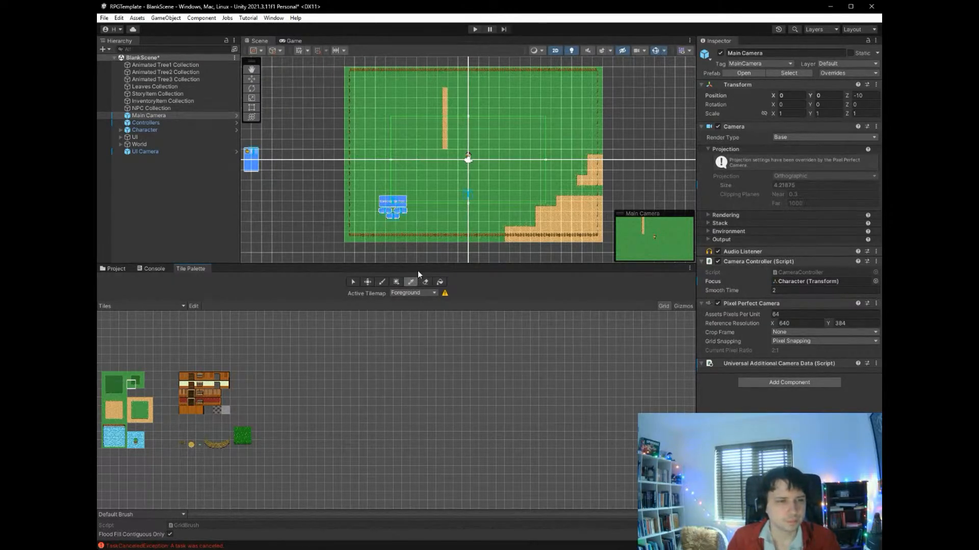
pyautogui.click(442, 139)
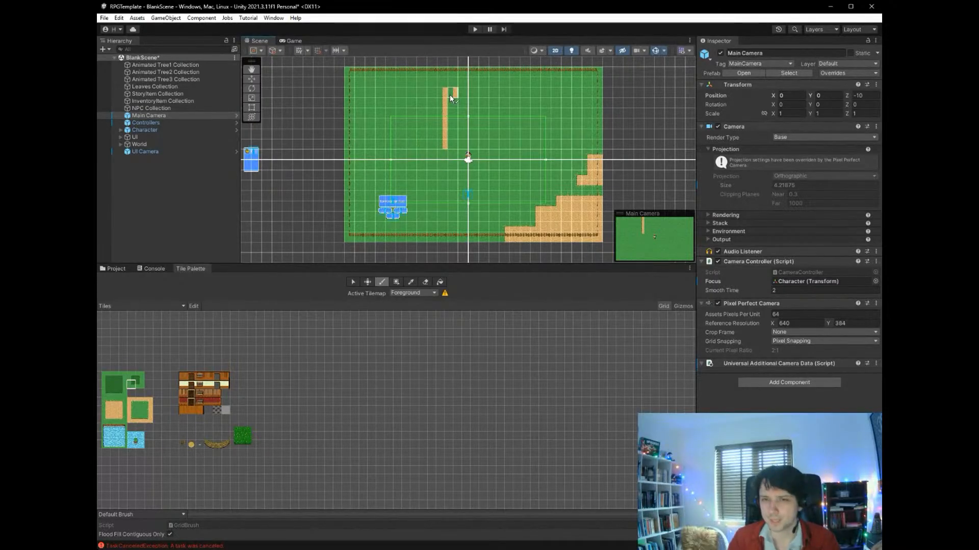
# - Erase the whole column of sand tiles near the character from the Foreground tilemap and switch to the flood fill tool
pyautogui.click(425, 283)
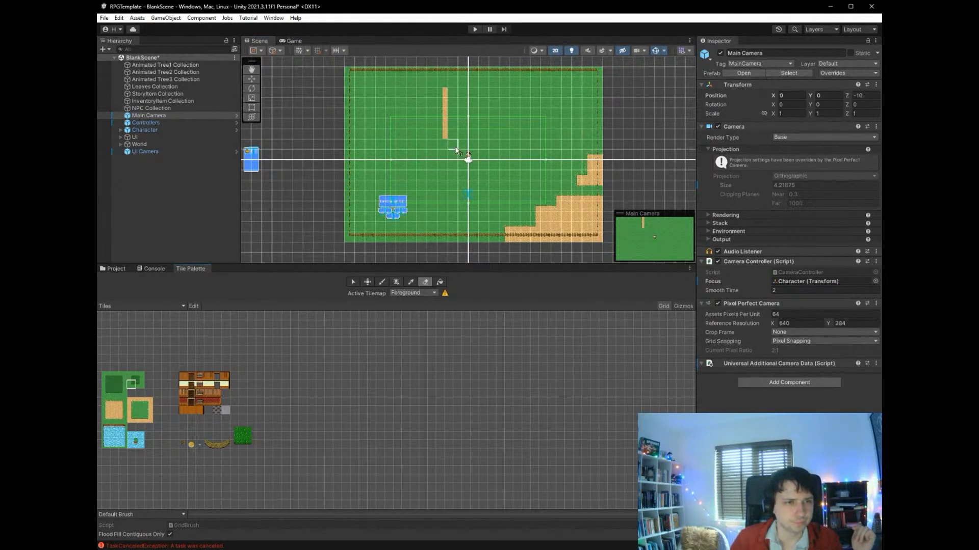
pyautogui.moveTo(445, 126); pyautogui.dragTo(446, 96)
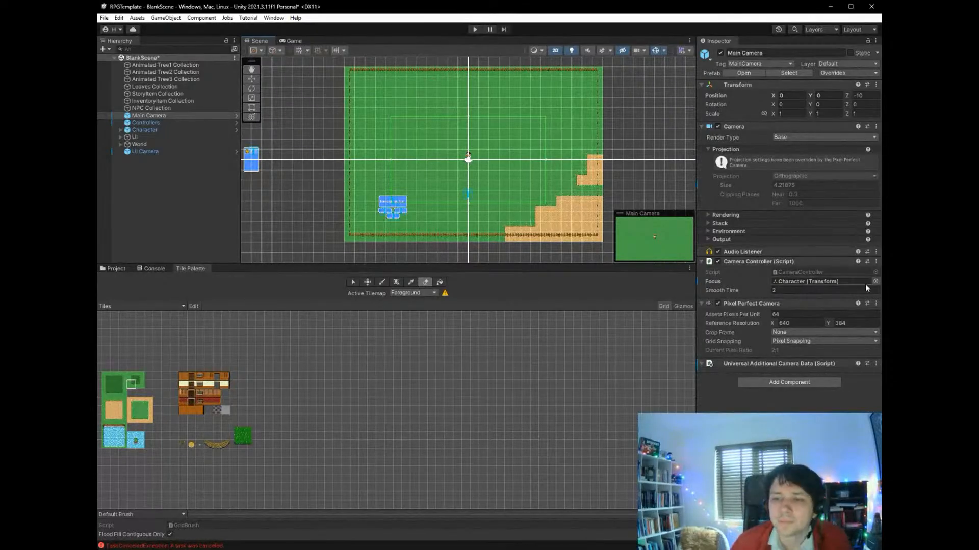
pyautogui.click(440, 282)
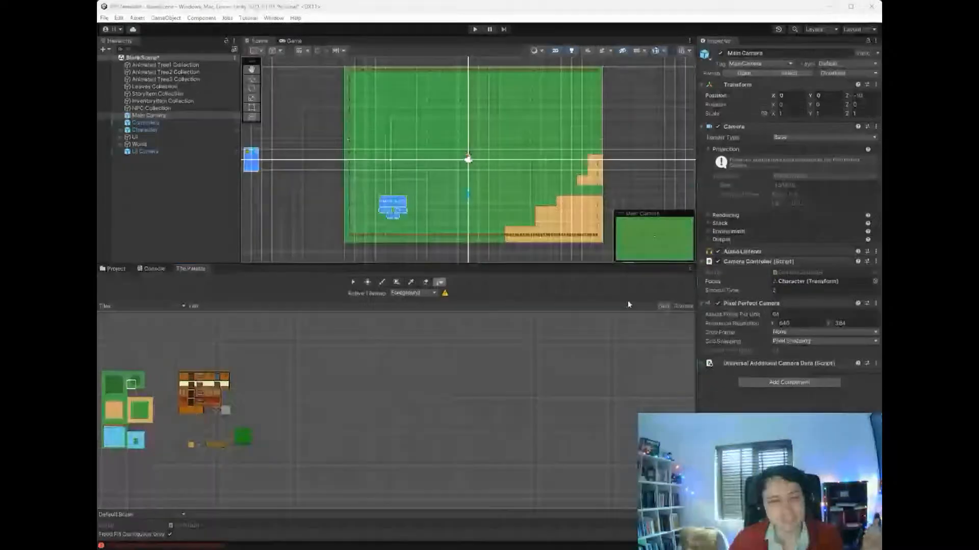
# - Expand World and its Tilemaps object, and make the Background tilemap the active one for painting
pyautogui.click(120, 144)
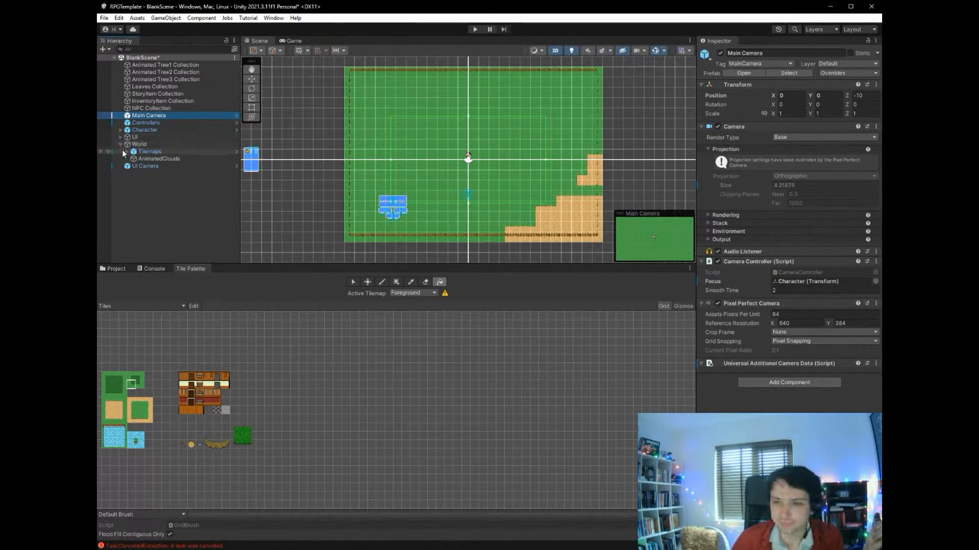
pyautogui.click(127, 152)
pyautogui.click(142, 159)
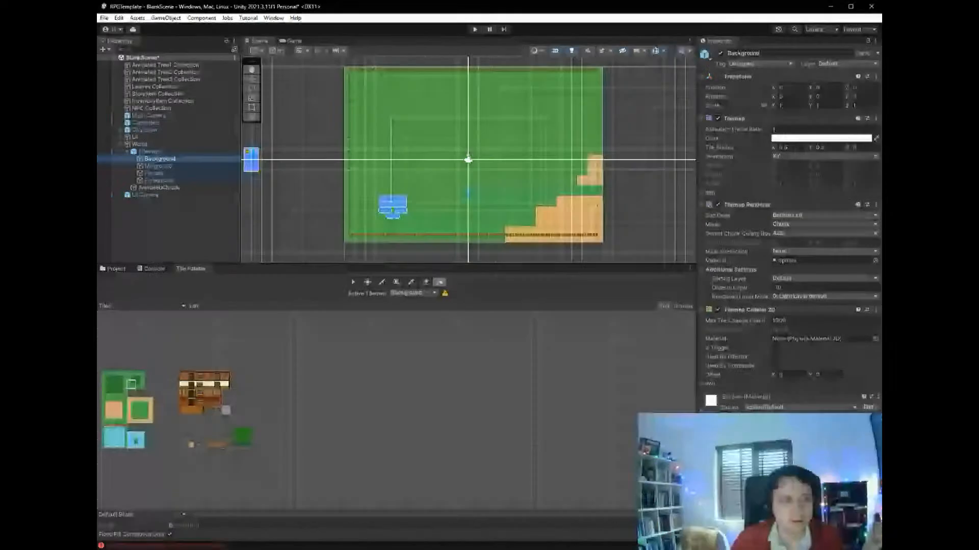
pyautogui.click(399, 293)
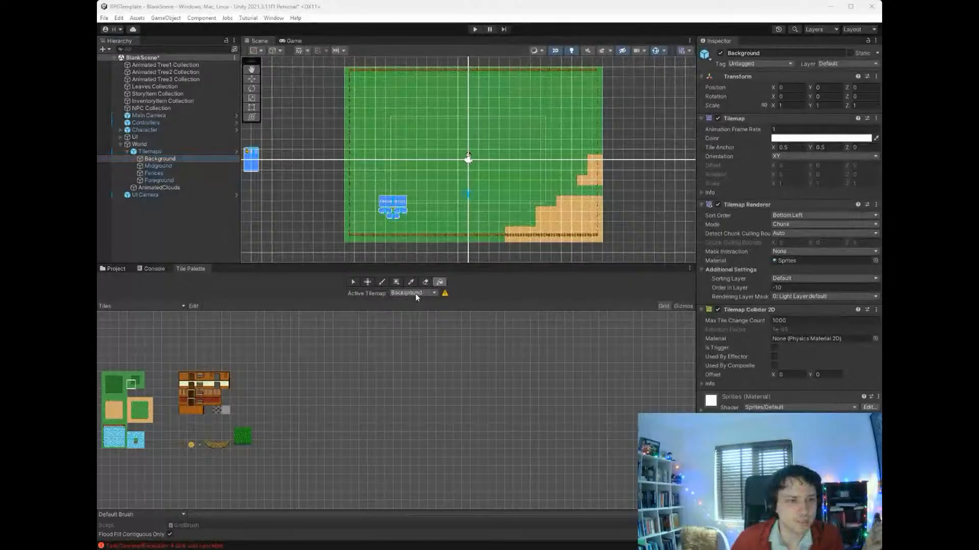
pyautogui.click(446, 293)
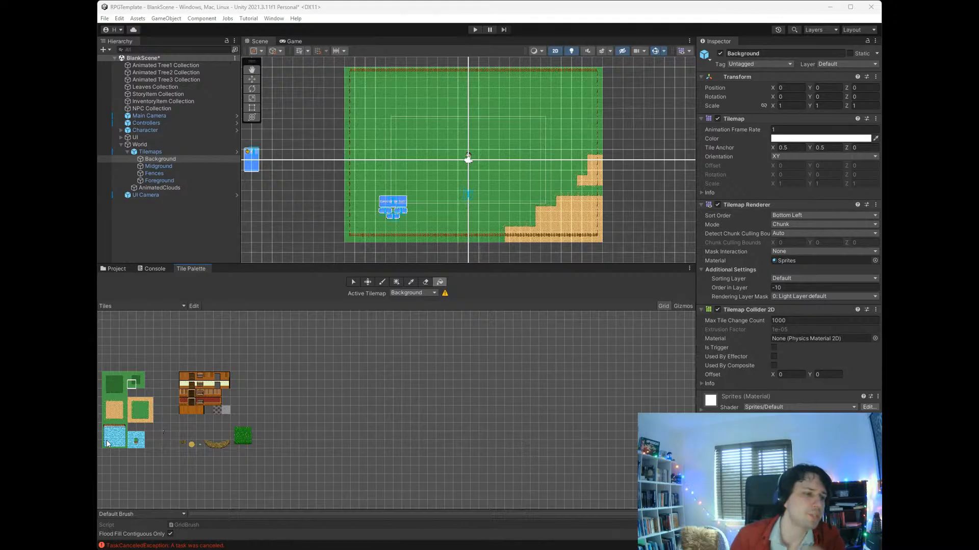
# - Box-fill a horizontal path of plain desert tiles below the character on the Background tilemap, with a short upward arm at each end
pyautogui.click(119, 409)
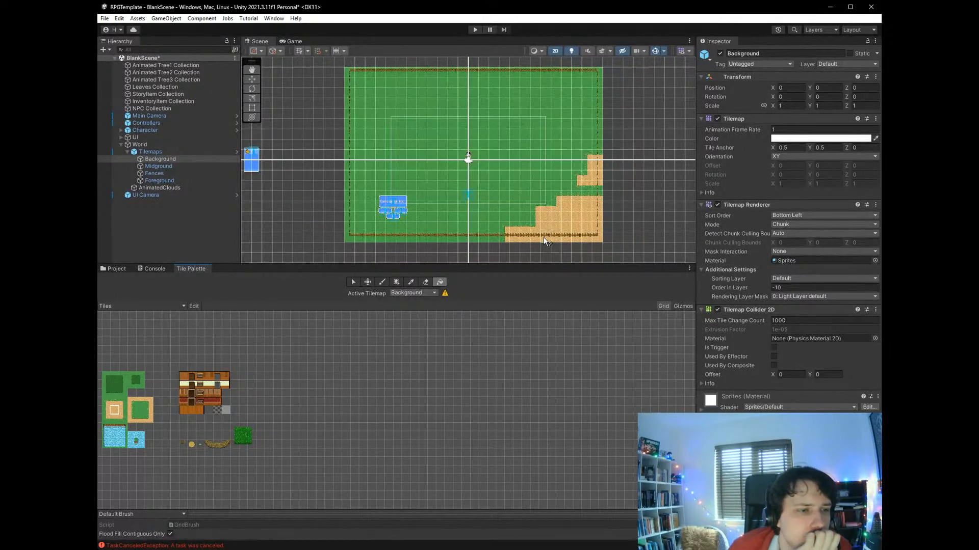
pyautogui.click(396, 283)
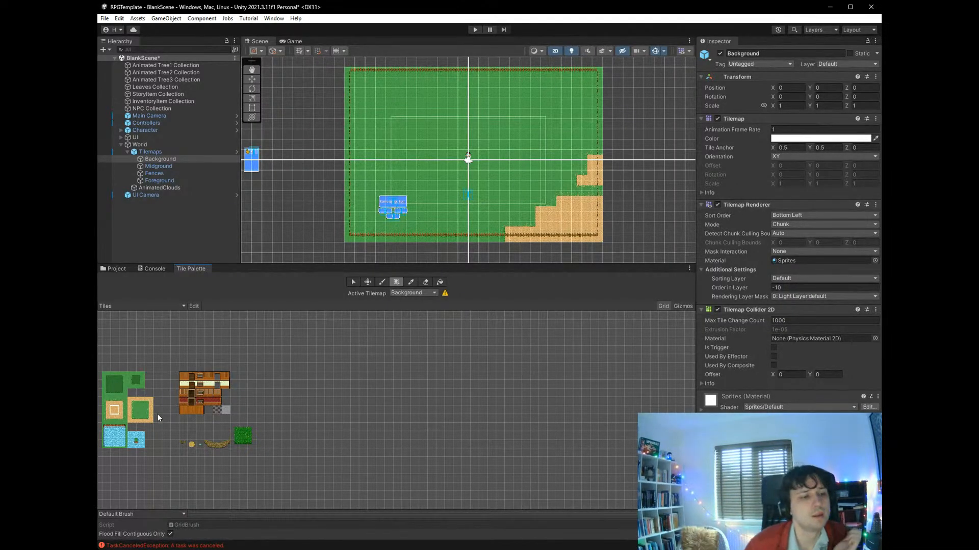
pyautogui.click(113, 427)
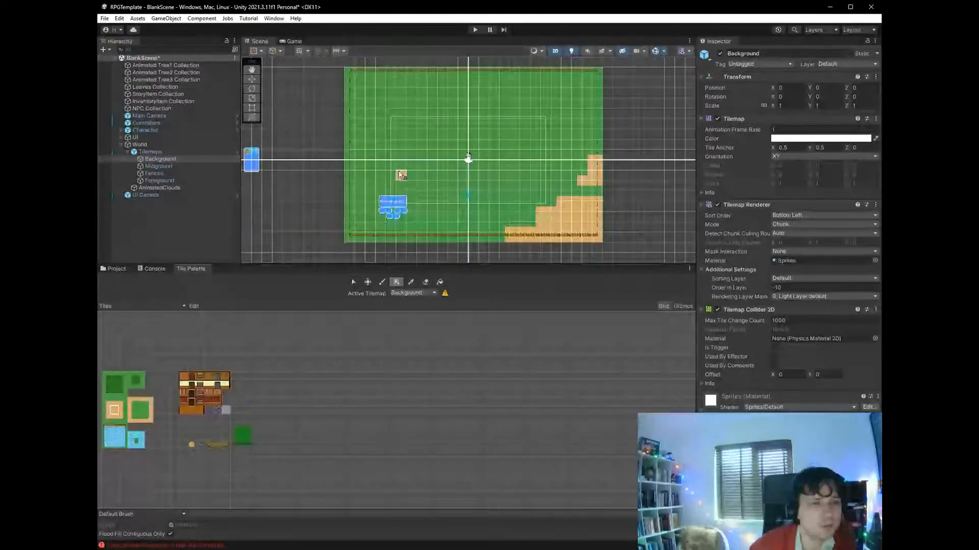
pyautogui.moveTo(401, 166); pyautogui.dragTo(402, 174)
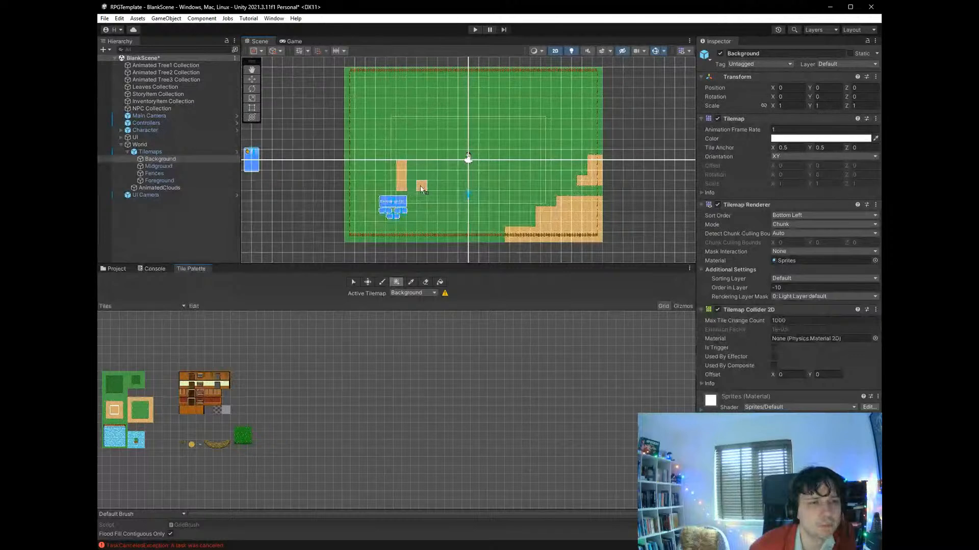
pyautogui.moveTo(455, 190); pyautogui.dragTo(515, 190)
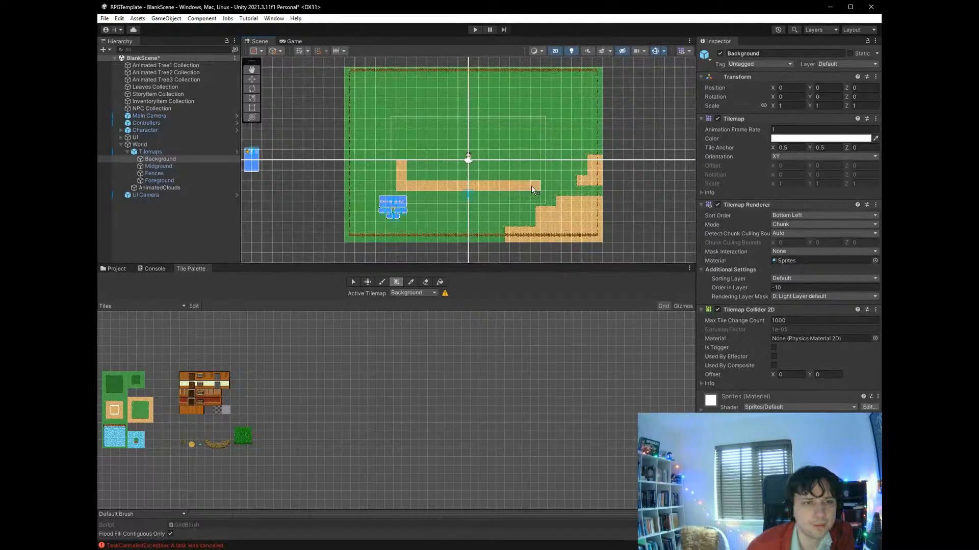
pyautogui.moveTo(536, 186); pyautogui.dragTo(535, 157)
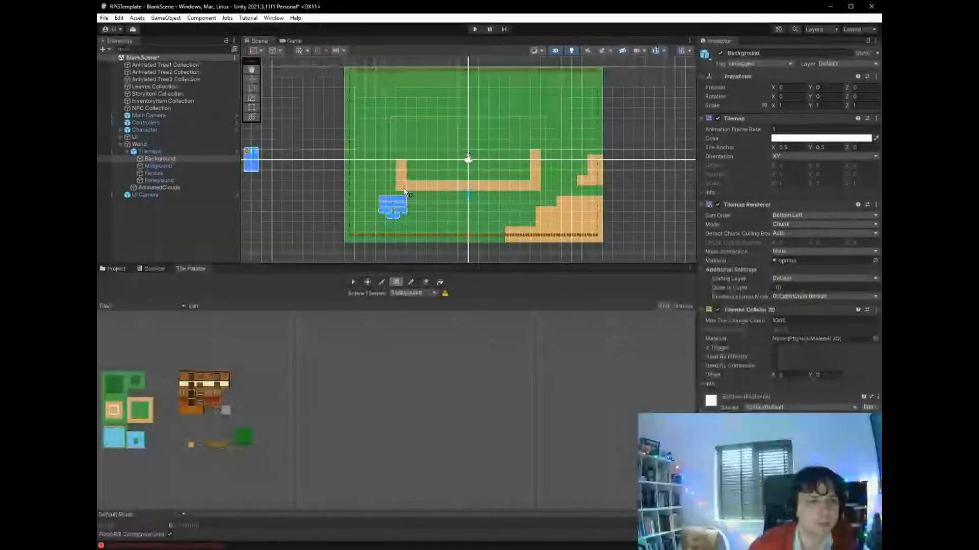
pyautogui.moveTo(407, 194); pyautogui.dragTo(478, 199)
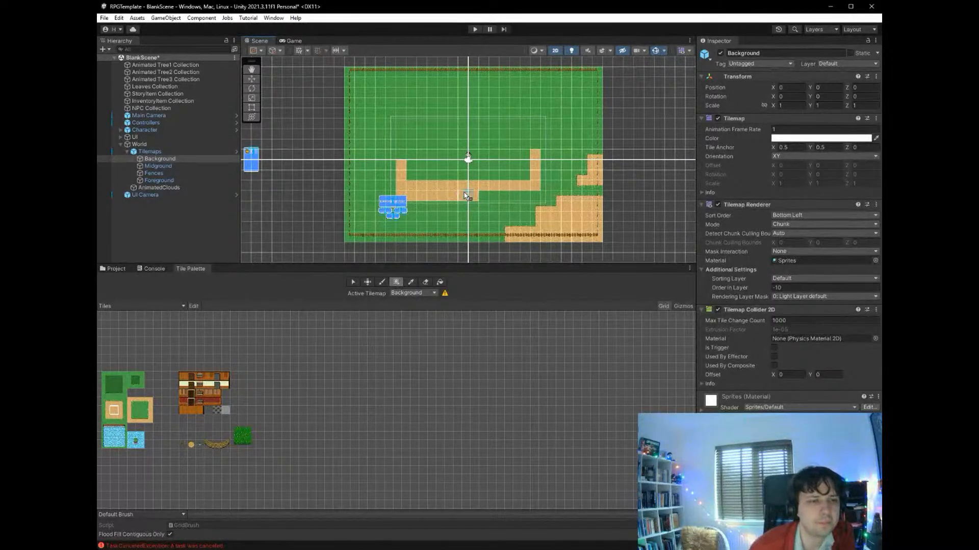
# - Box-fill a two-tile-wide desert path from the horizontal path past the character to the upper fence, and widen the lower branches to two tiles
pyautogui.moveTo(461, 170); pyautogui.dragTo(424, 74)
pyautogui.moveTo(432, 108); pyautogui.dragTo(432, 72)
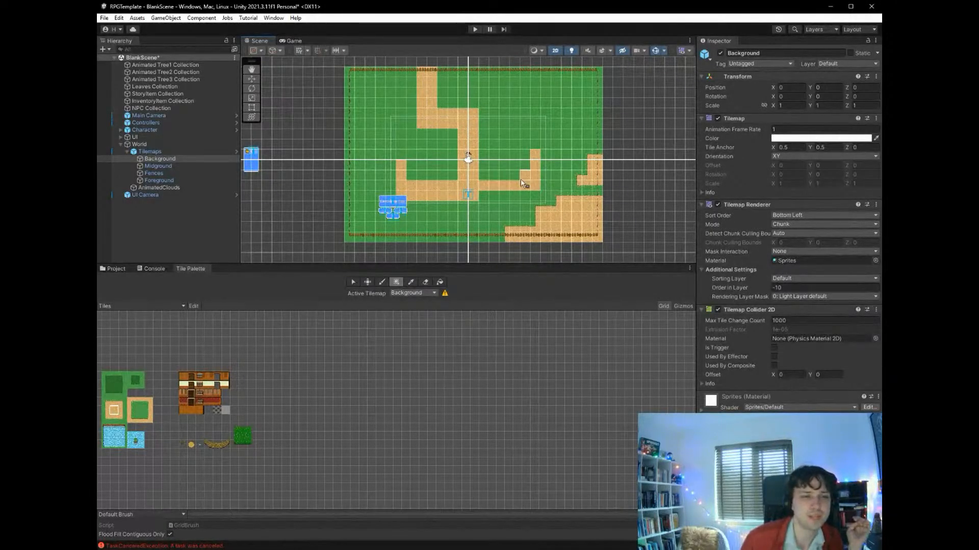
pyautogui.moveTo(521, 179); pyautogui.dragTo(482, 175)
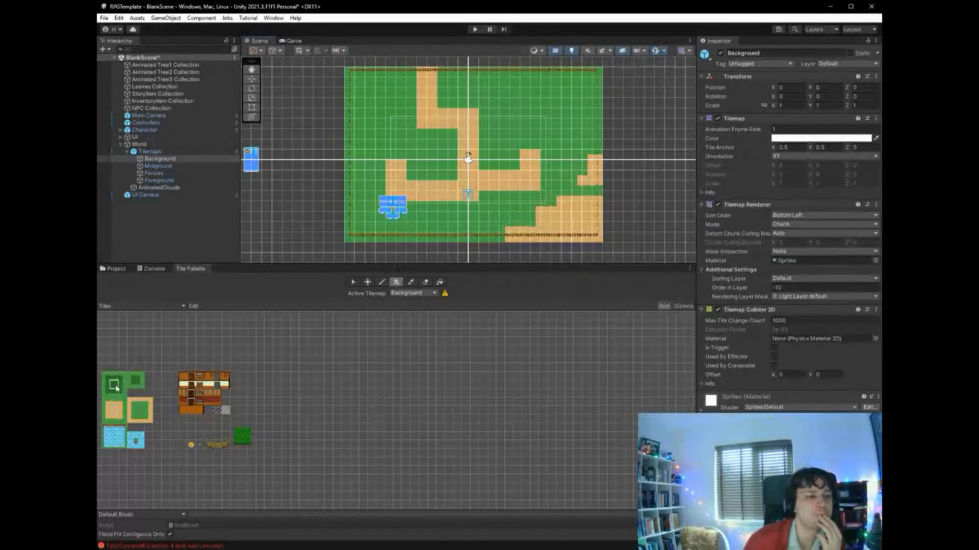
# - Cover the desert patches along the map's right edge and lower-right corner with plain grass tiles, keeping within the map boundary
pyautogui.moveTo(537, 208); pyautogui.dragTo(548, 218)
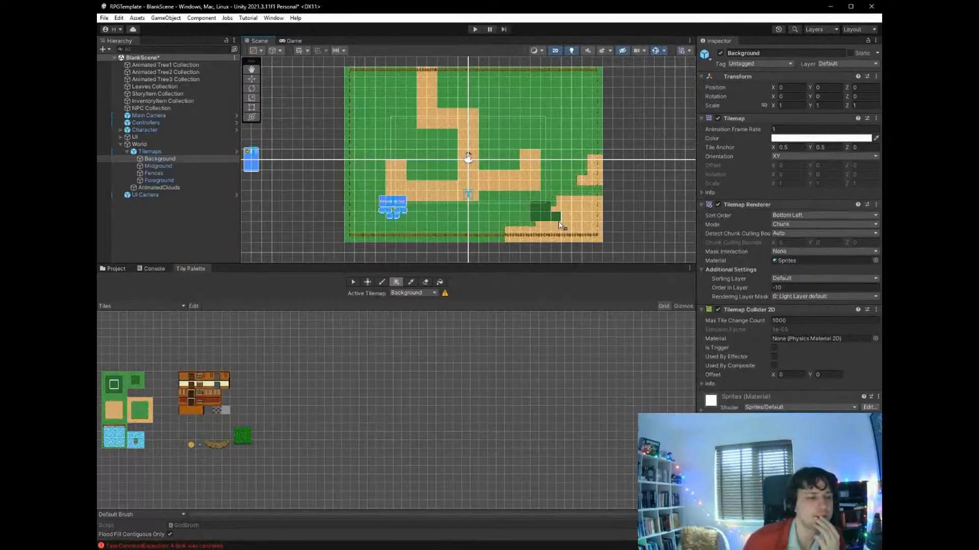
pyautogui.hotkey('ctrl', 'z')
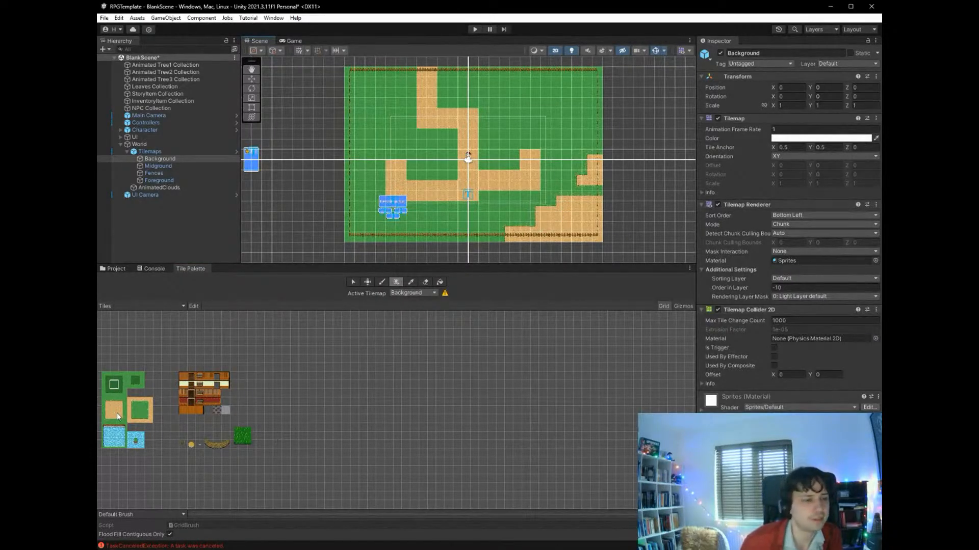
pyautogui.click(142, 408)
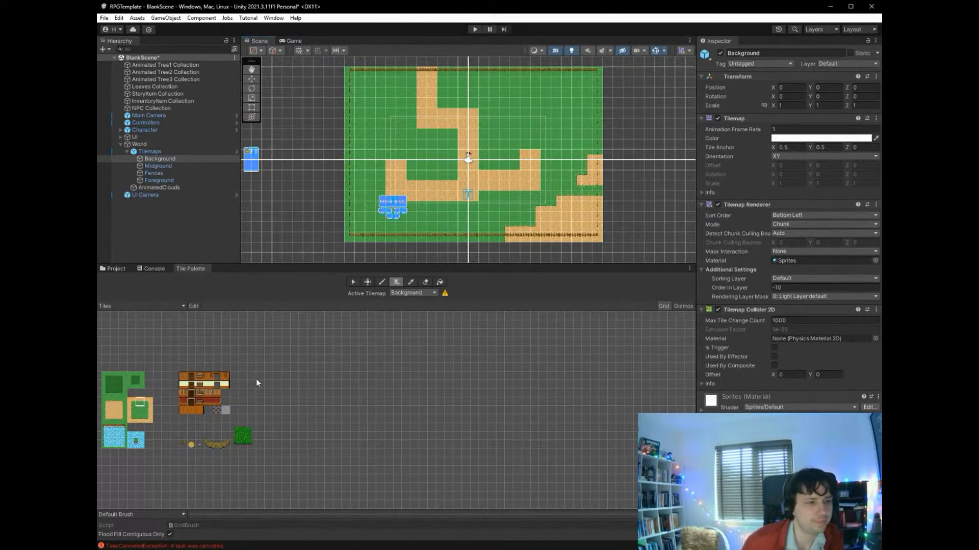
pyautogui.click(139, 414)
pyautogui.moveTo(522, 225); pyautogui.dragTo(600, 200)
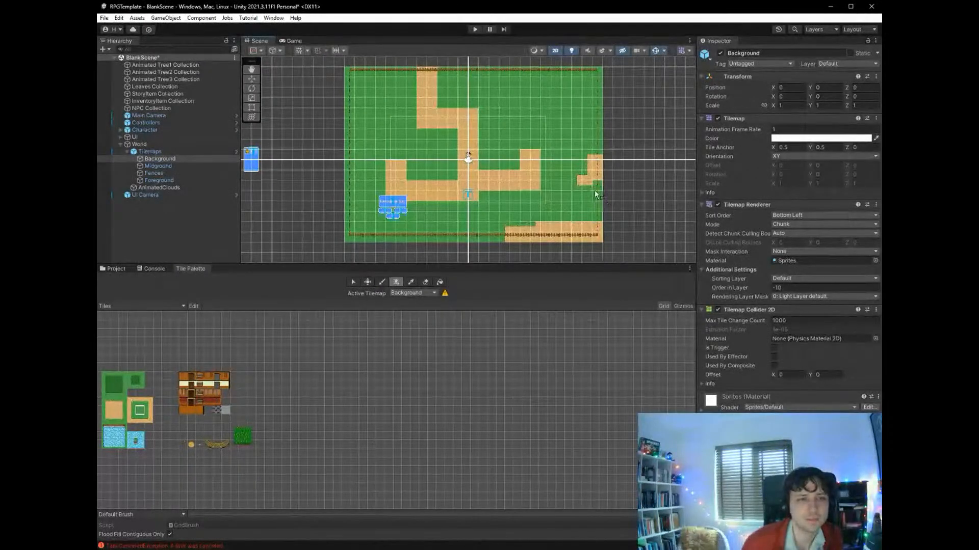
pyautogui.moveTo(566, 134); pyautogui.dragTo(600, 196)
pyautogui.moveTo(525, 225); pyautogui.dragTo(610, 244)
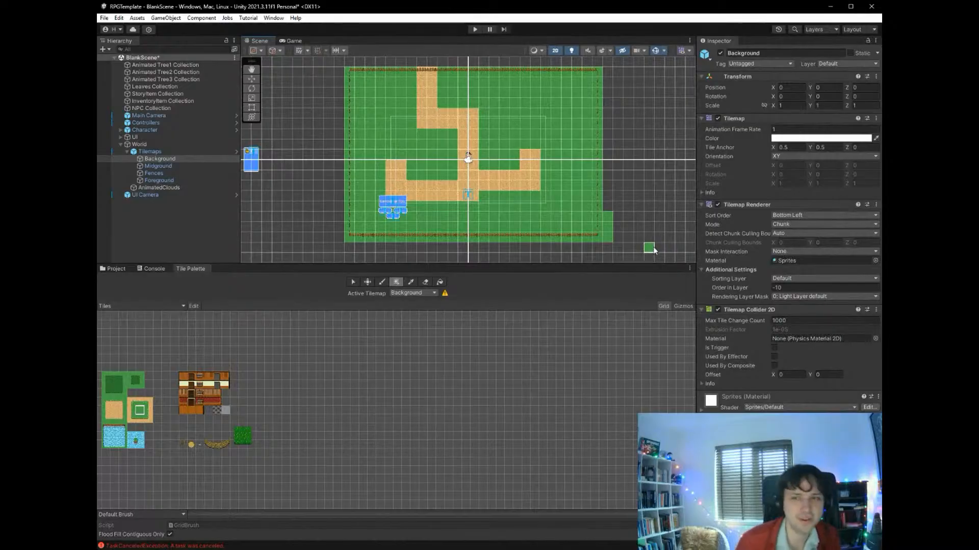
pyautogui.hotkey('ctrl', 'z')
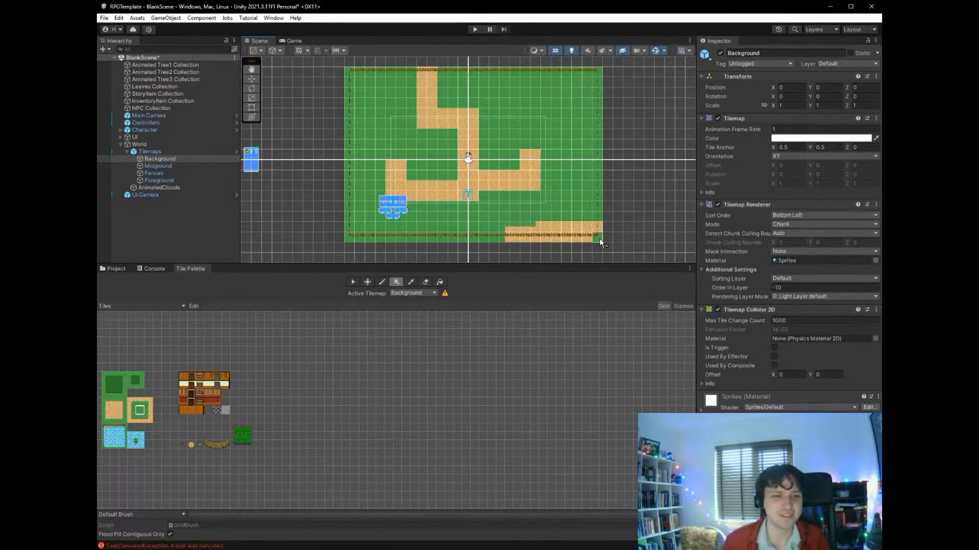
pyautogui.moveTo(600, 238); pyautogui.dragTo(507, 225)
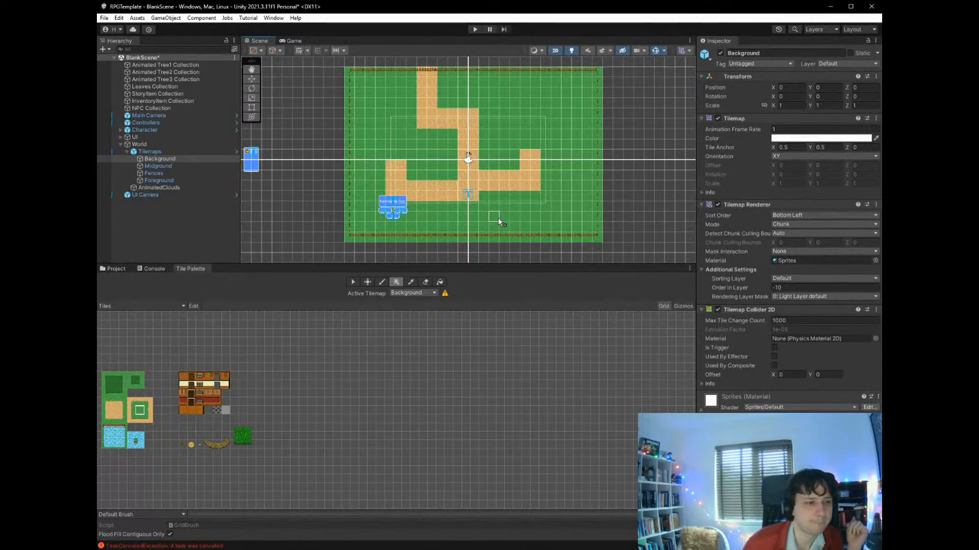
# - Cover the desert path branch to the lower right of the character with plain grass tiles
pyautogui.click(182, 445)
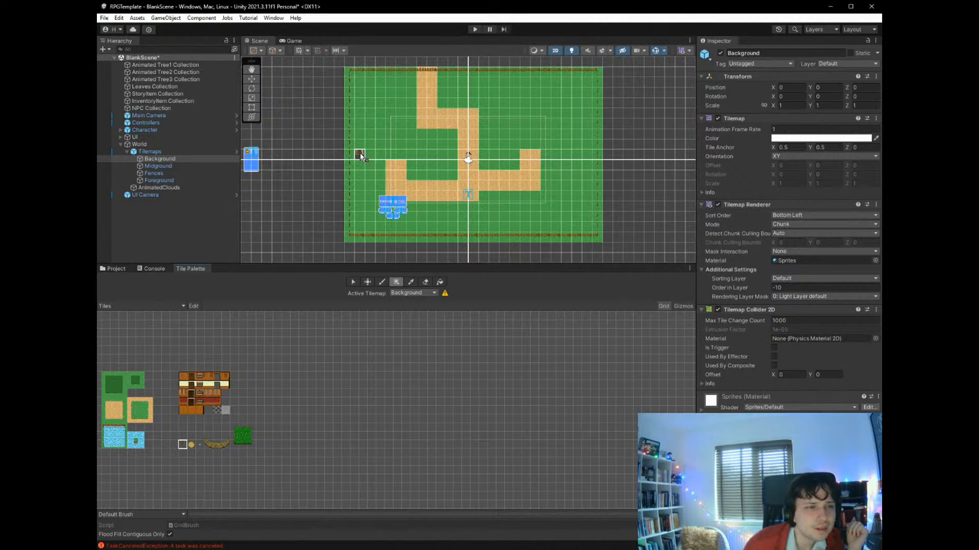
pyautogui.click(200, 445)
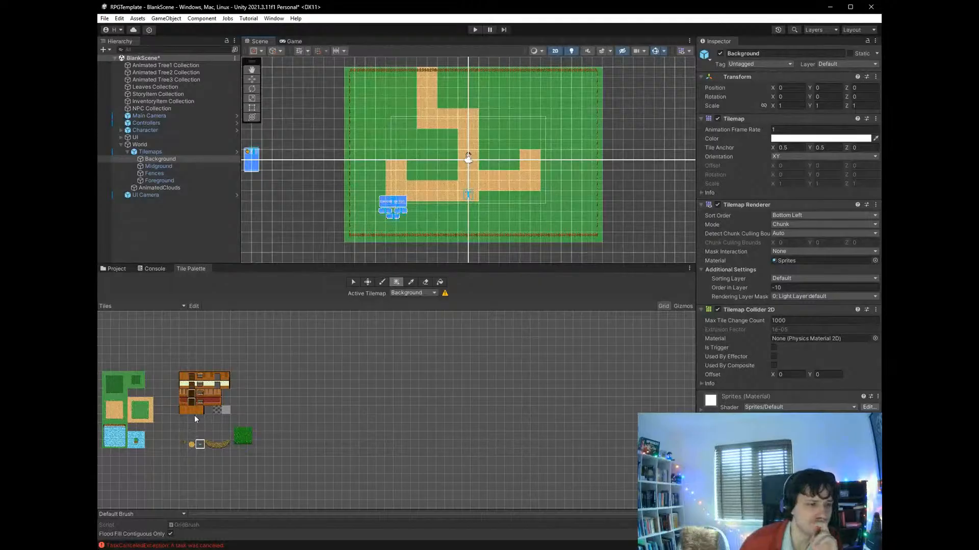
pyautogui.click(143, 411)
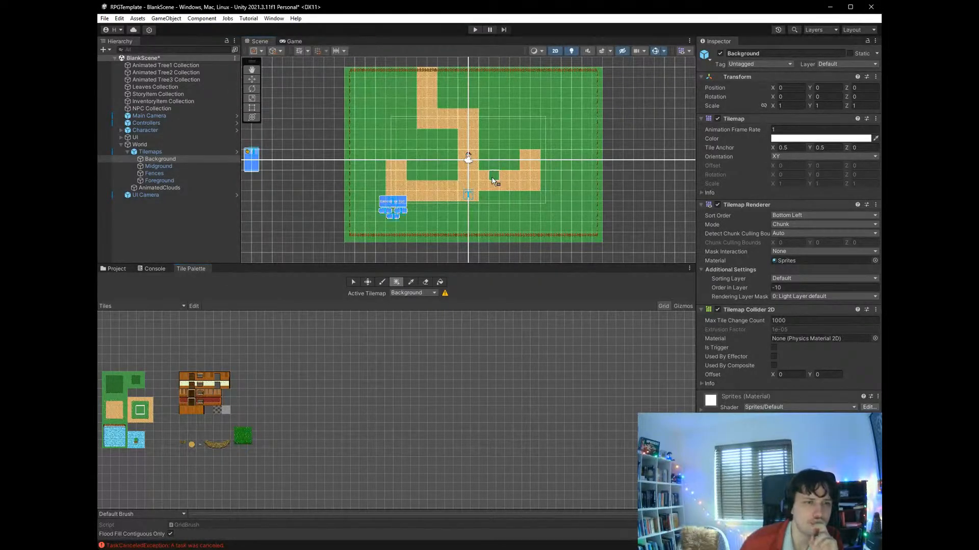
pyautogui.moveTo(501, 156); pyautogui.dragTo(539, 203)
# - Box-fill a new desert branch nine tiles long and two high to the right of the central path, with a two-by-two-tile spur above its far end
pyautogui.click(114, 409)
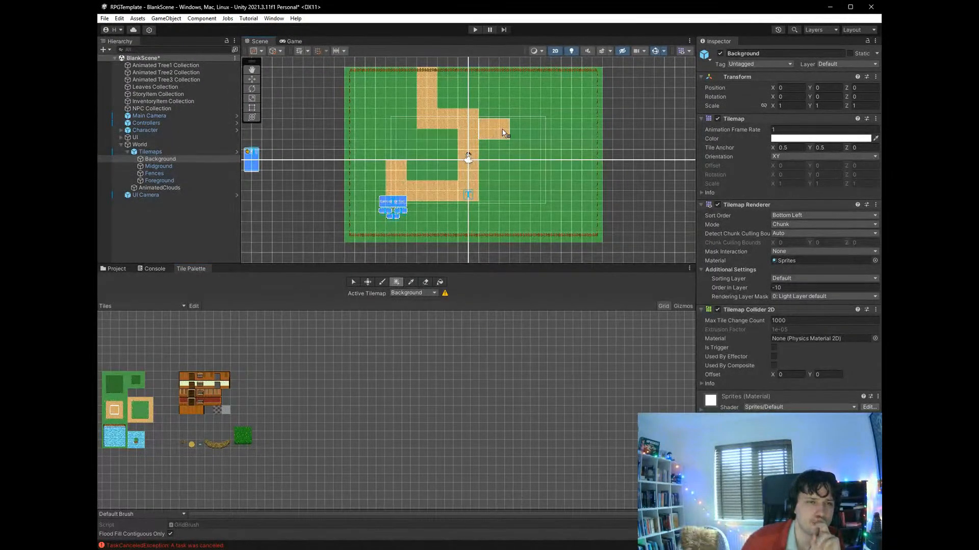
pyautogui.moveTo(502, 132); pyautogui.dragTo(563, 124)
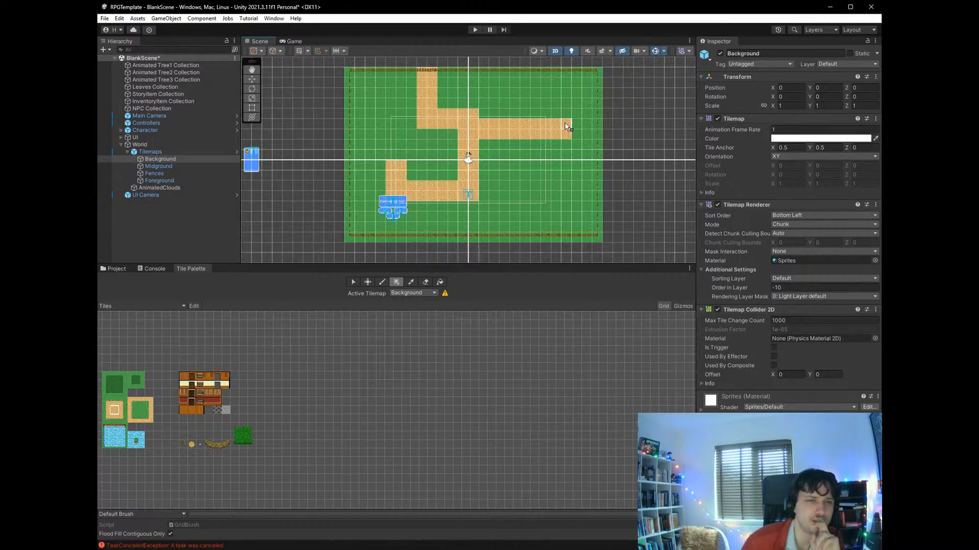
pyautogui.click(548, 111)
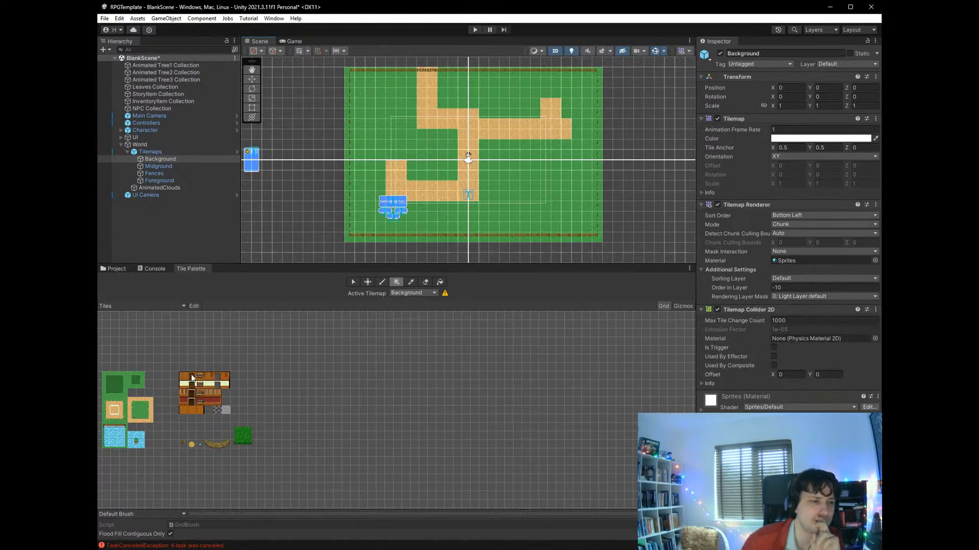
# - Trim the upper desert branch's far end by one tile with grass, and box-fill a two-tile-high desert branch from the lower path to match
pyautogui.click(139, 412)
pyautogui.click(565, 129)
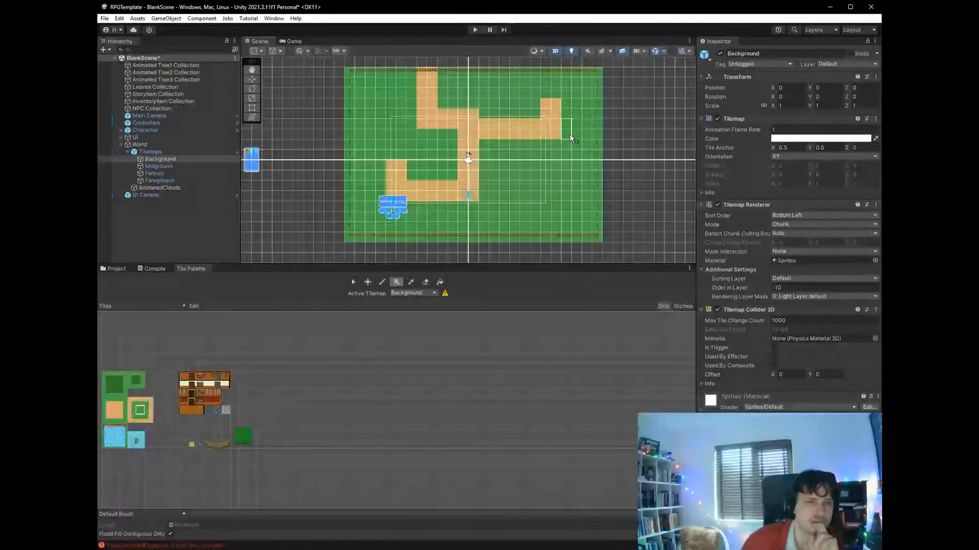
pyautogui.click(115, 410)
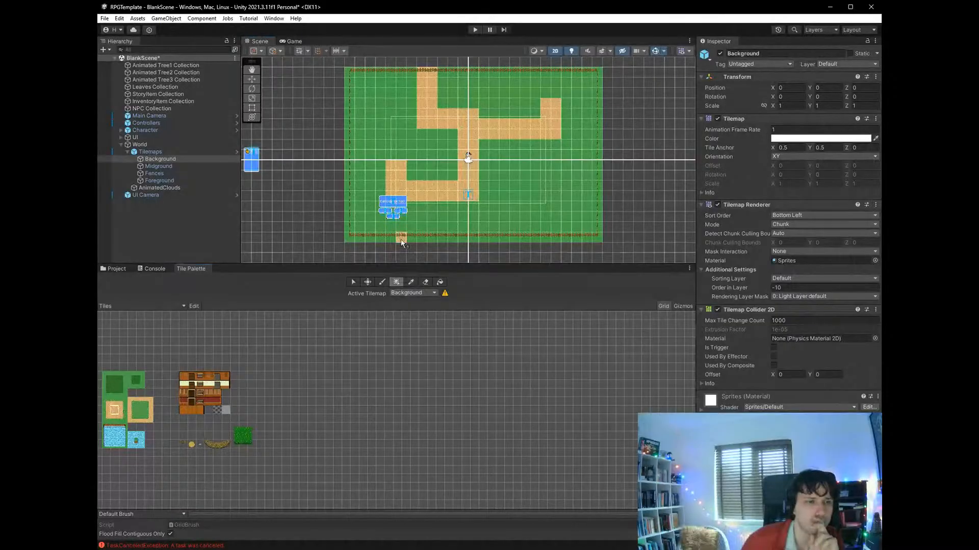
pyautogui.moveTo(485, 196); pyautogui.dragTo(551, 187)
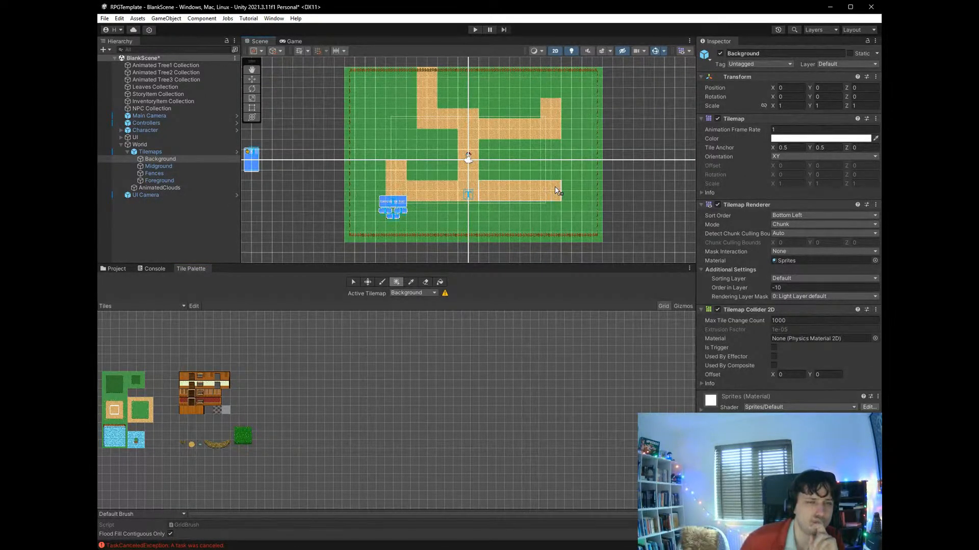
# - Shorten the upper spur with grass, shift the new lower branch down one row past its first two tiles, and save the scene
pyautogui.click(142, 412)
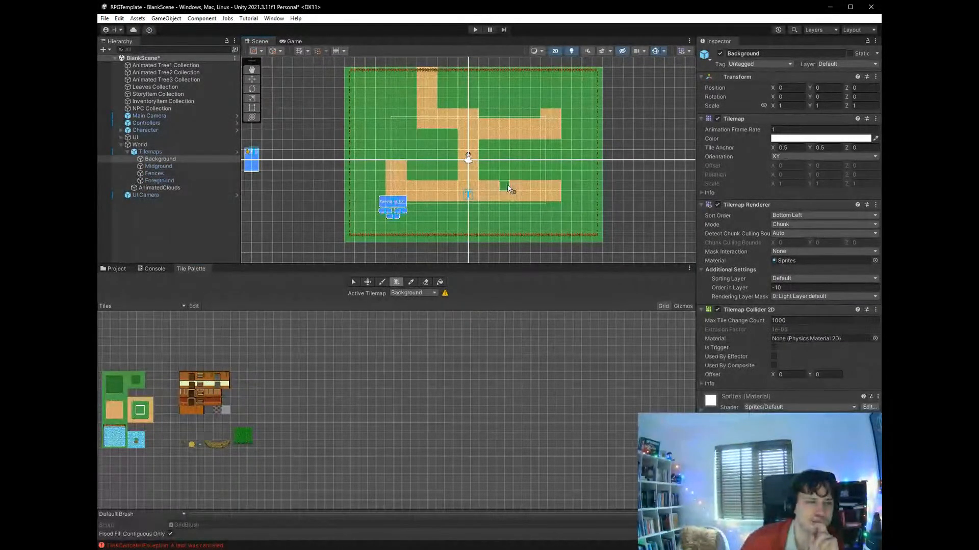
pyautogui.moveTo(553, 184); pyautogui.dragTo(554, 185)
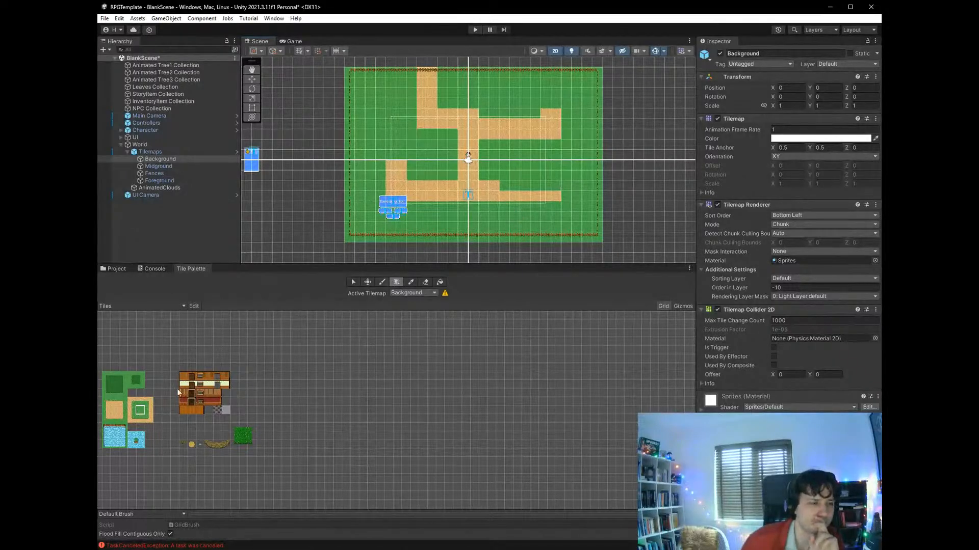
pyautogui.click(117, 408)
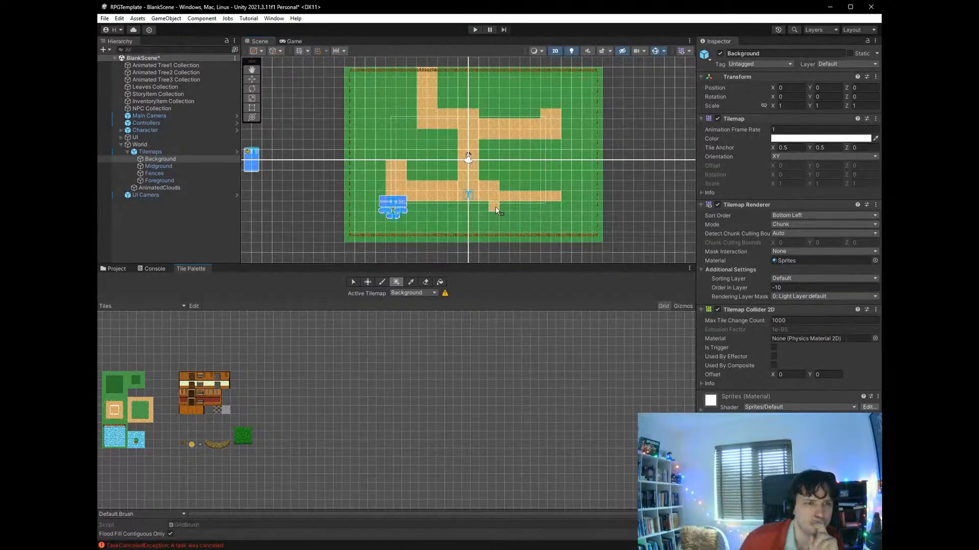
pyautogui.moveTo(495, 207); pyautogui.dragTo(556, 207)
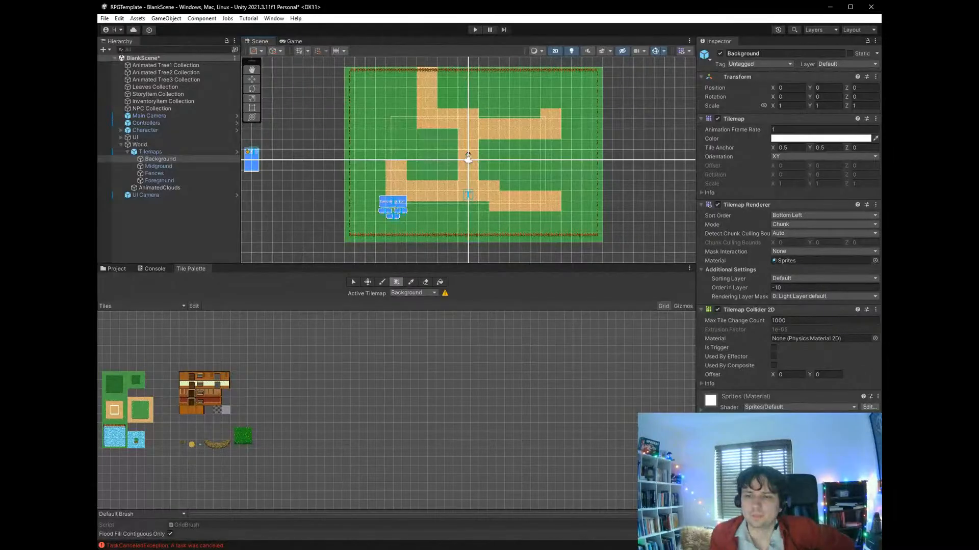
pyautogui.click(458, 316)
pyautogui.hotkey('ctrl', 's')
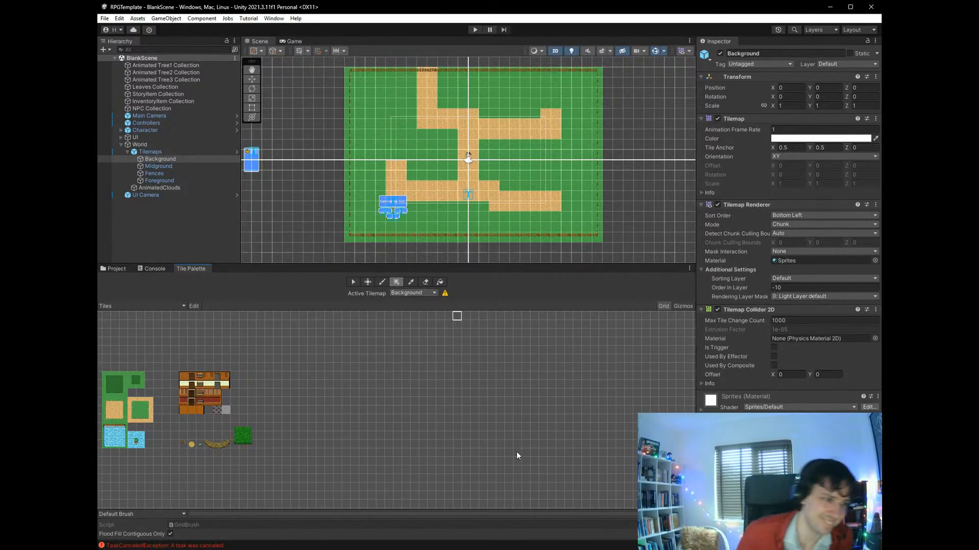
# - Box-fill a wooden house floor five tiles wide and two tiles high between the two desert branches east of the character
pyautogui.click(184, 409)
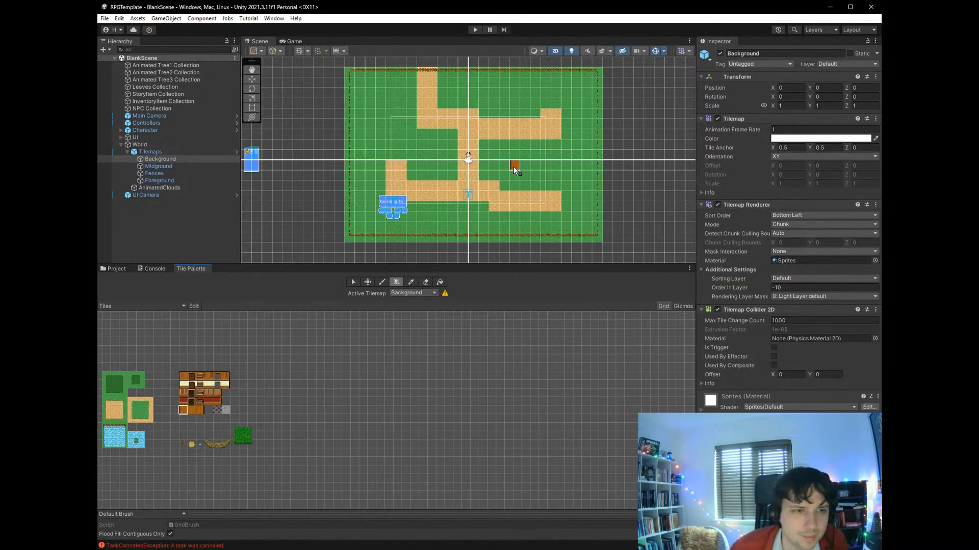
pyautogui.click(513, 167)
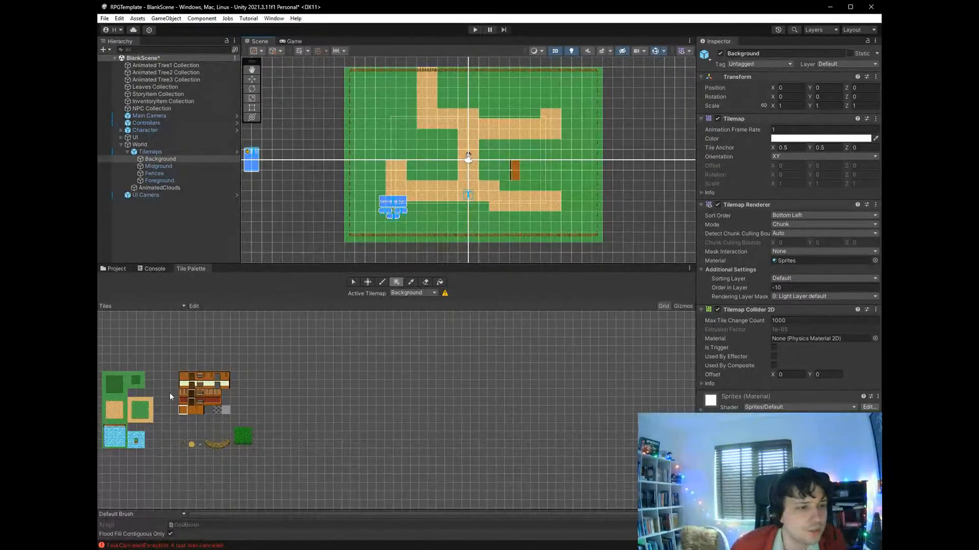
pyautogui.click(561, 177)
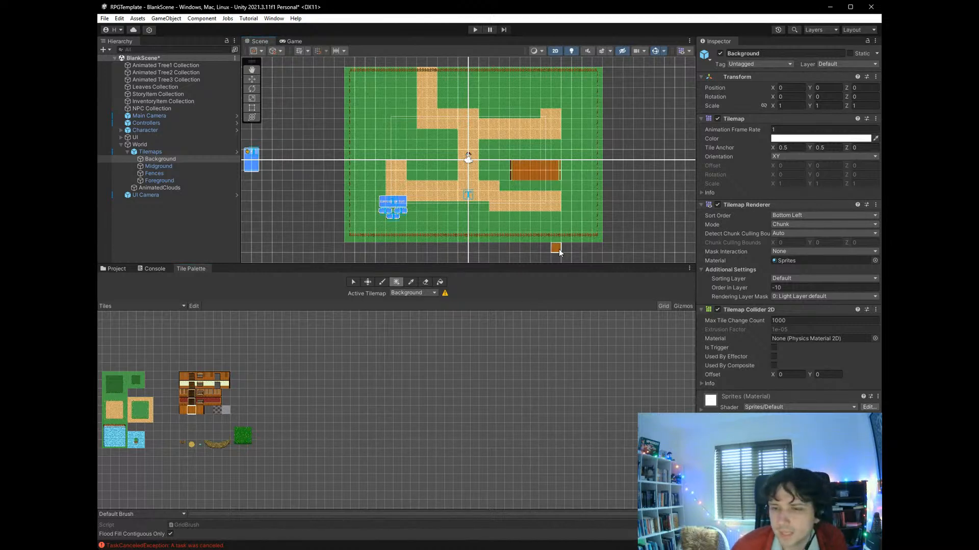
# - Paint the back wall above the wooden floor with a doorway on the second tile and wooden wall tiles filling the rest
pyautogui.click(191, 394)
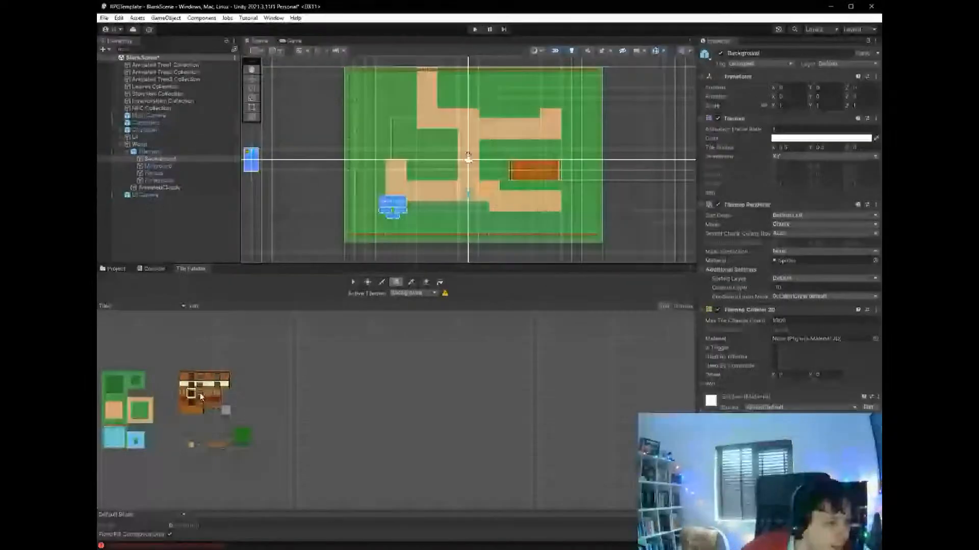
pyautogui.click(524, 157)
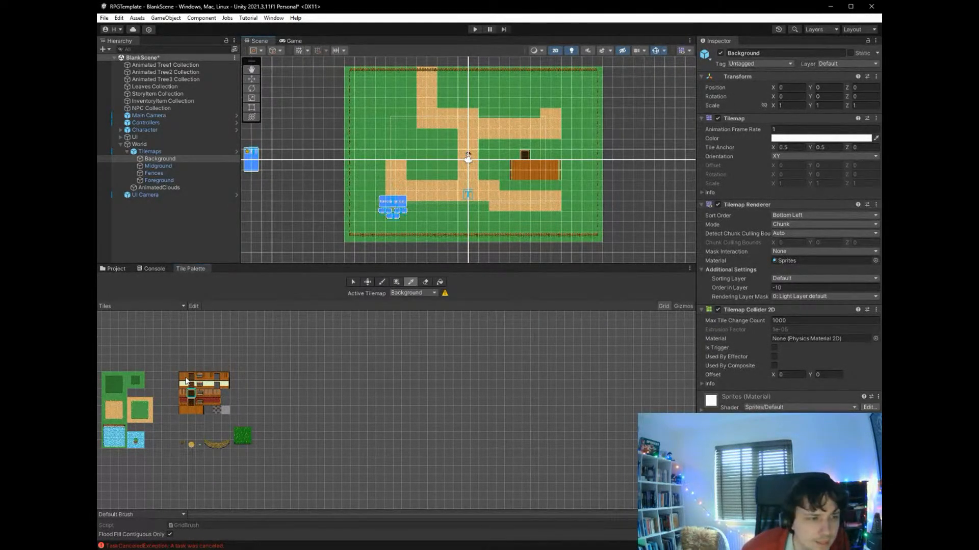
pyautogui.click(184, 377)
pyautogui.click(516, 154)
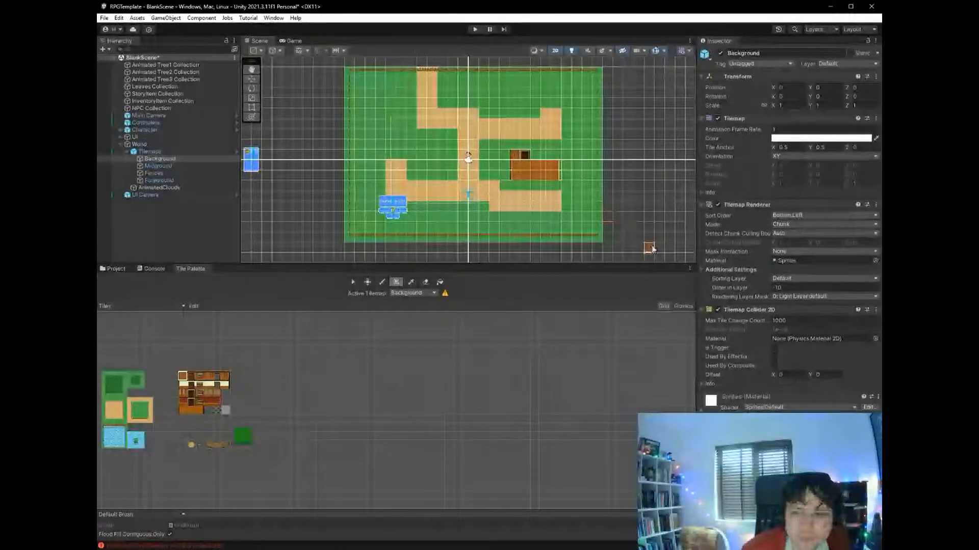
pyautogui.click(226, 377)
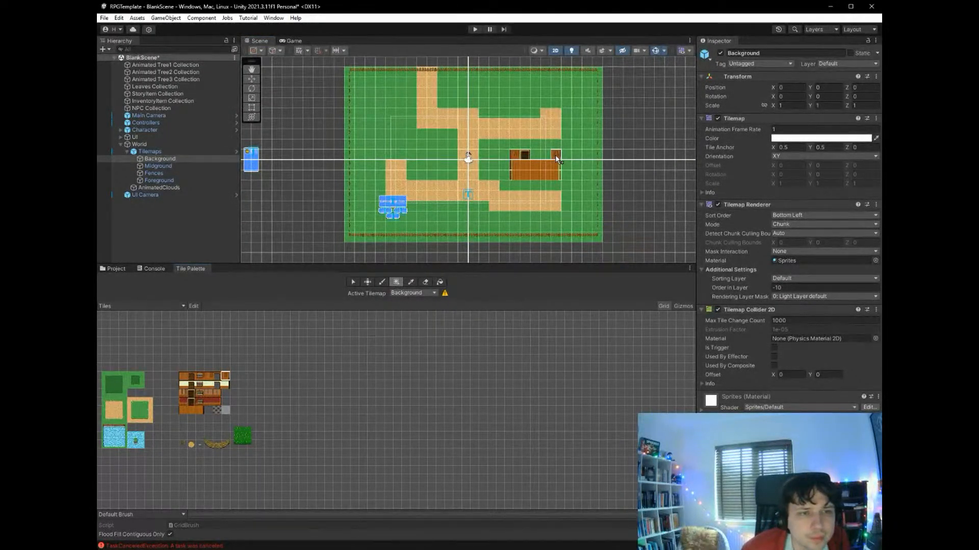
pyautogui.click(208, 376)
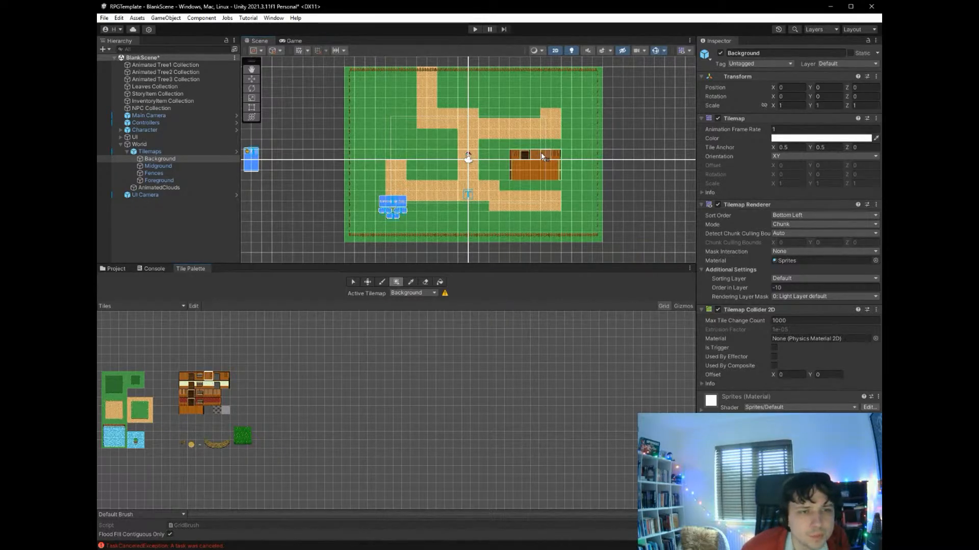
# - Lay the row below the wooden floor with a red wall tile, a red window tile and plain floor on the remaining three tiles
pyautogui.click(182, 402)
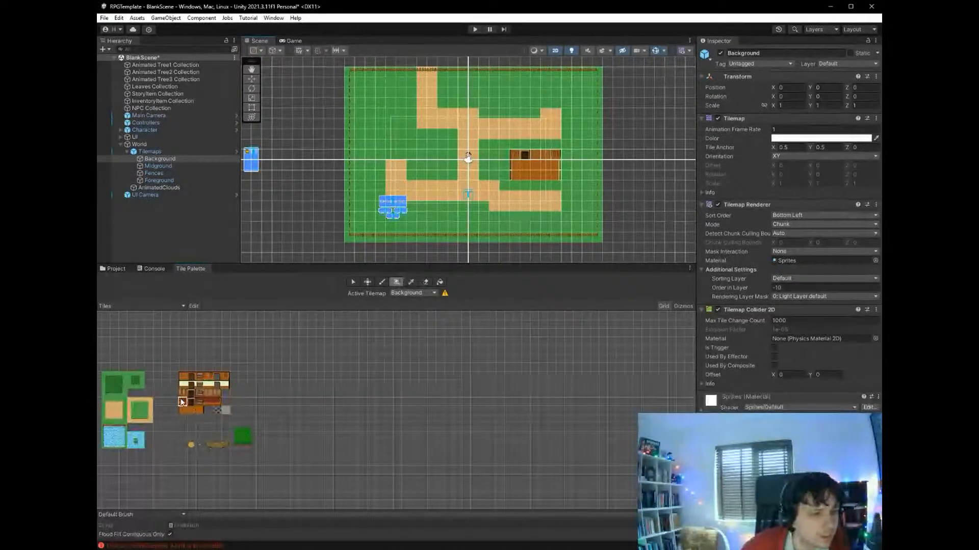
pyautogui.click(514, 185)
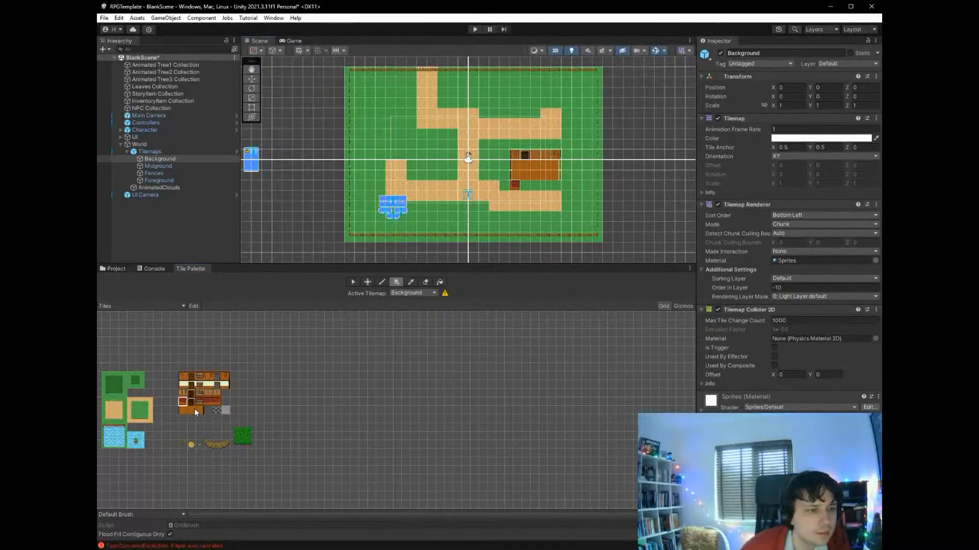
pyautogui.click(525, 187)
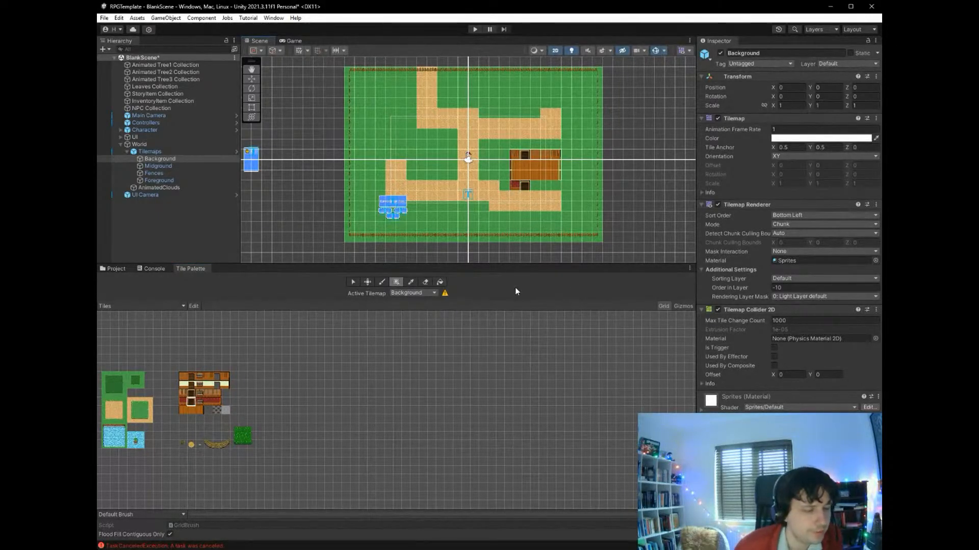
pyautogui.hotkey('ctrl', 'z')
pyautogui.click(200, 402)
pyautogui.click(527, 182)
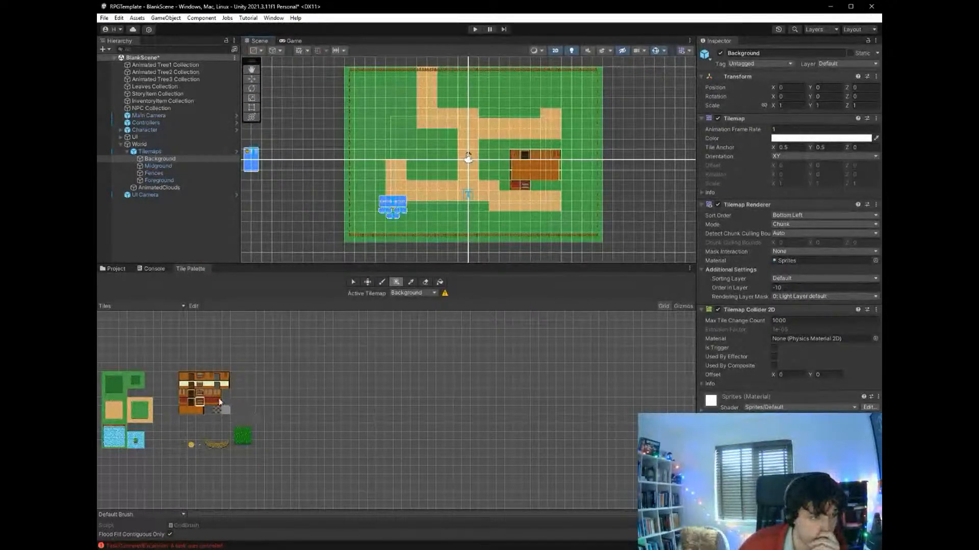
pyautogui.click(194, 410)
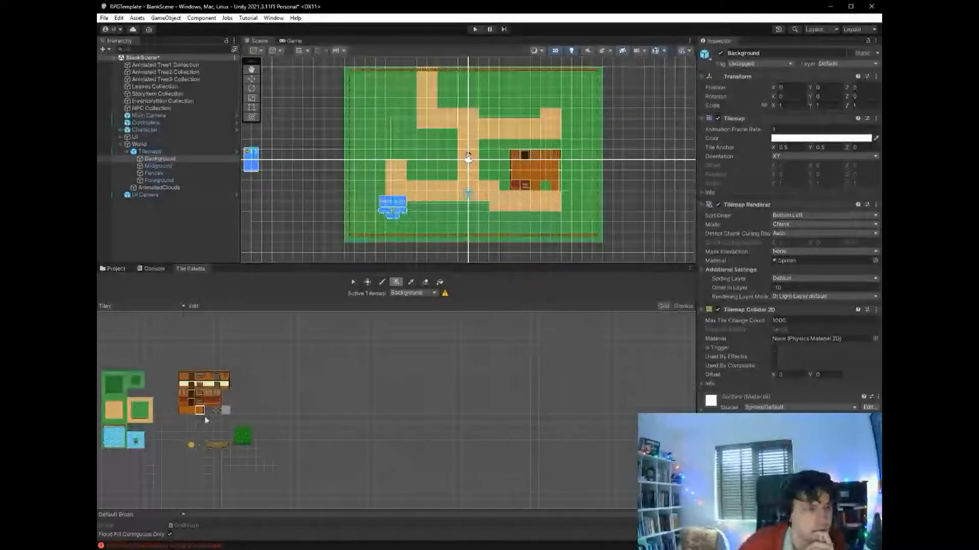
pyautogui.click(191, 411)
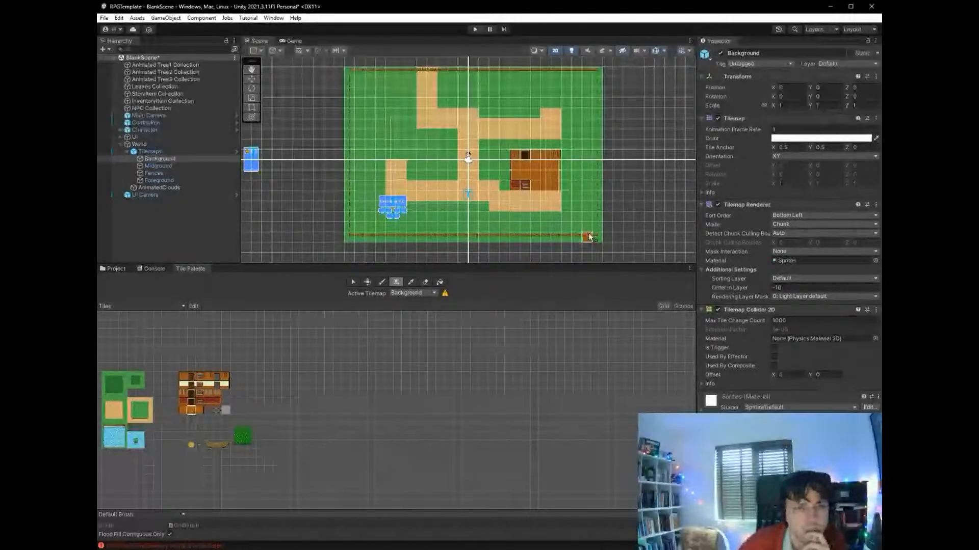
# - Playtest the scene by walking the character down the path and into the wooden house, then stop play mode
pyautogui.click(476, 30)
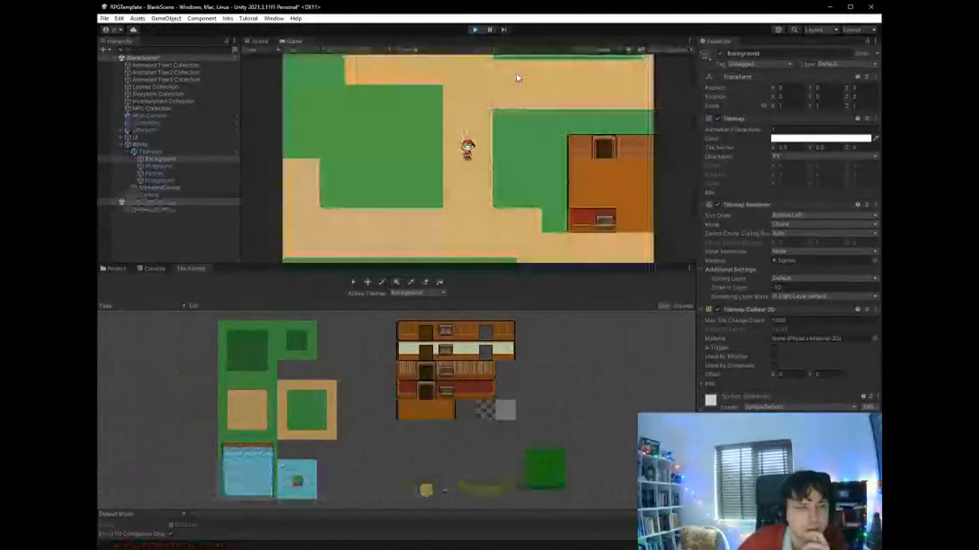
pyautogui.press('Down')
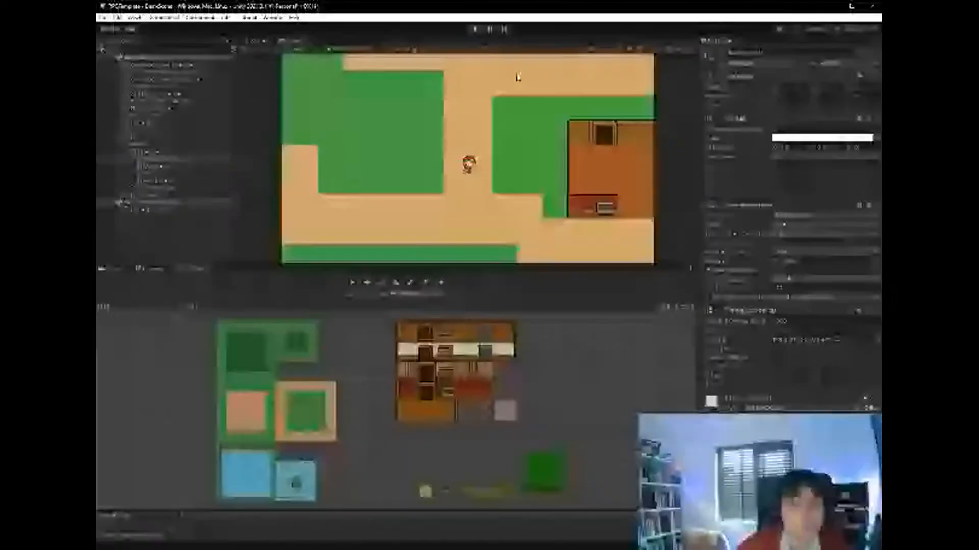
pyautogui.press('Right')
pyautogui.press('Down')
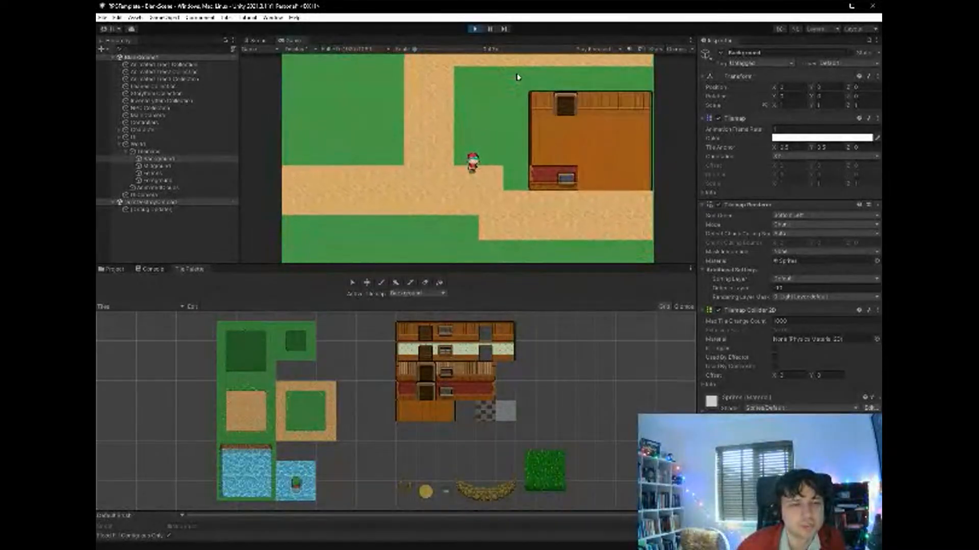
pyautogui.press('Right')
pyautogui.press('Right')
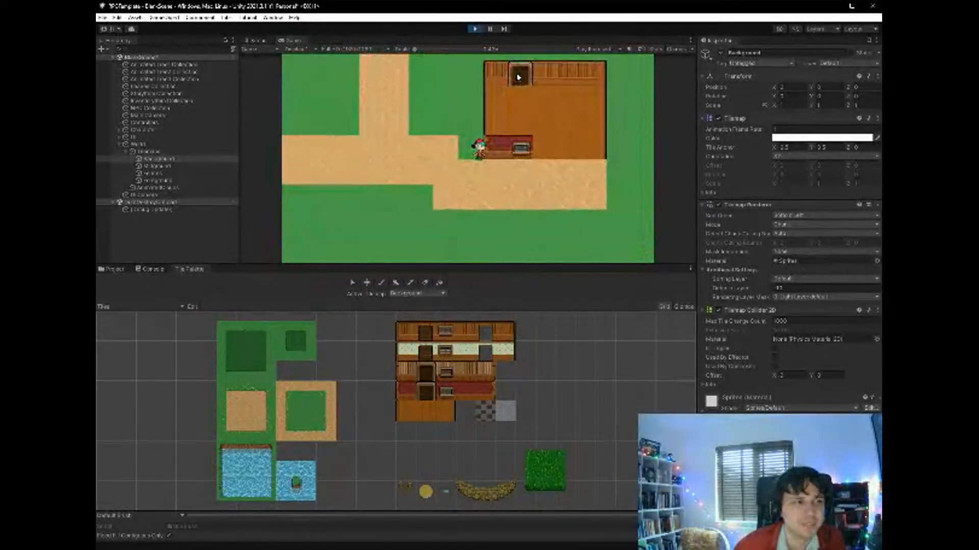
pyautogui.press('Right')
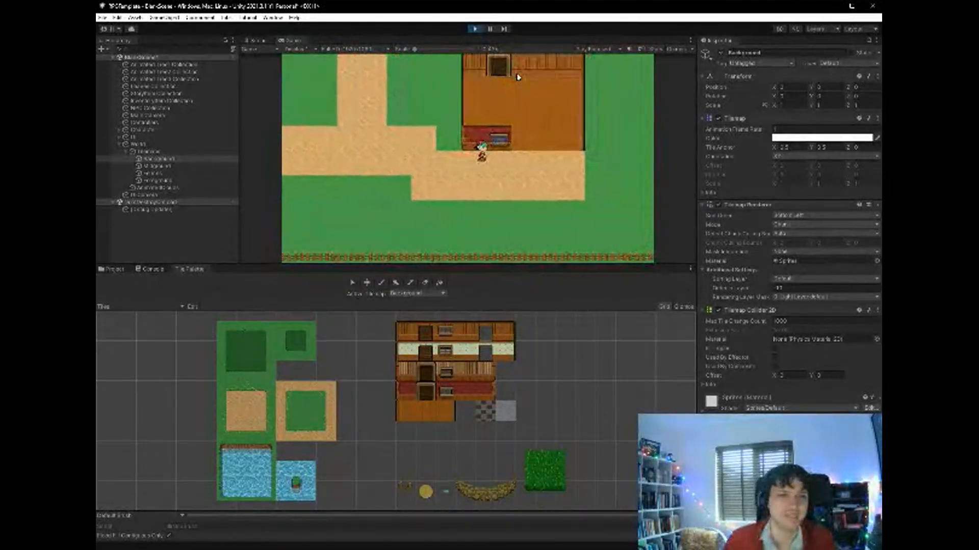
pyautogui.press('Up')
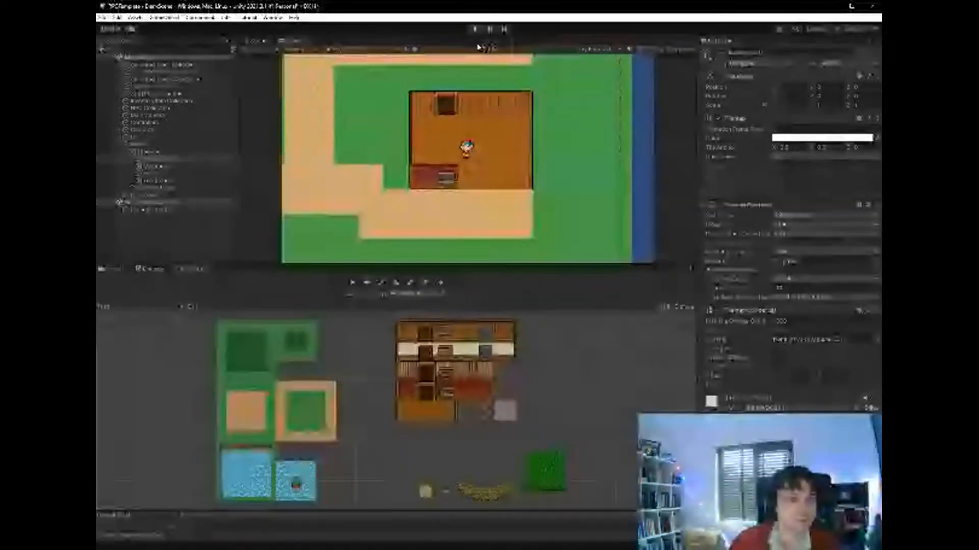
pyautogui.hotkey('ctrl', 'p')
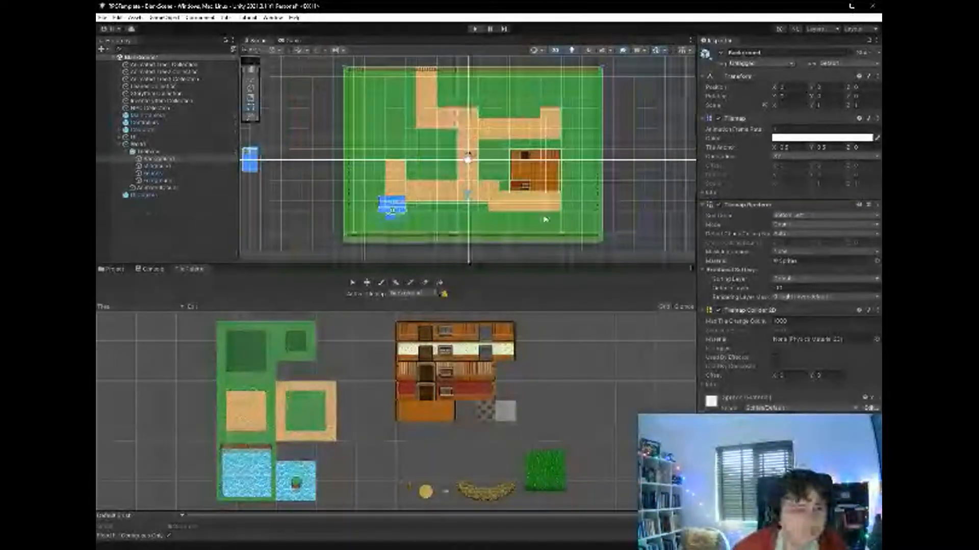
# - Paint red wall tiles over the house's front row at its far end, leaving an open floor tile in the middle
pyautogui.click(466, 395)
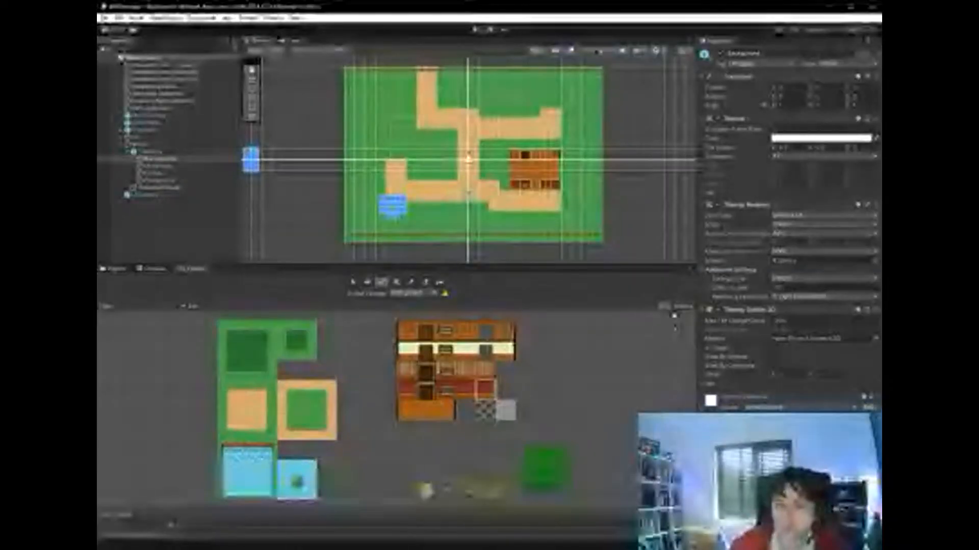
# - Create an empty child GameObject under World and name it Objects
pyautogui.click(162, 146)
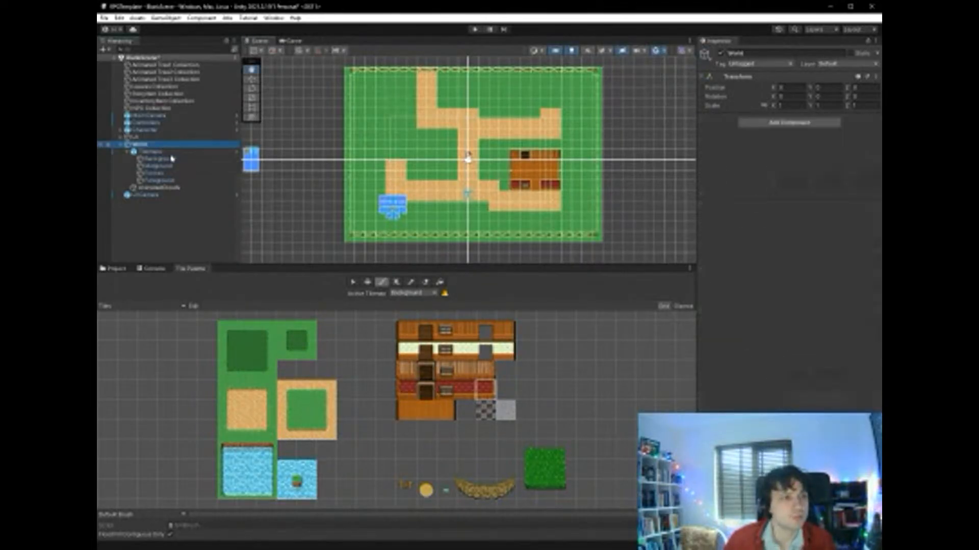
pyautogui.hotkey('alt', 'shift', 'n')
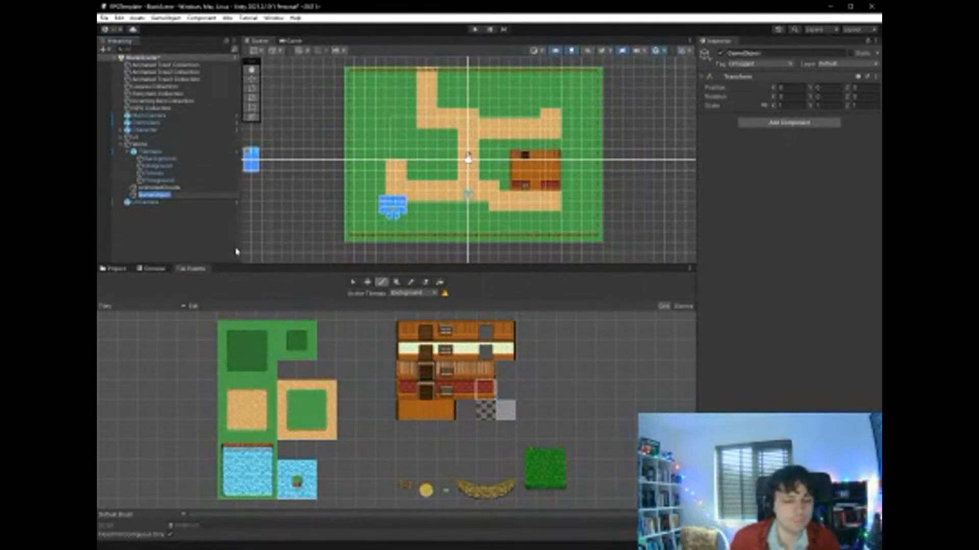
pyautogui.write('Objects')
pyautogui.press('Return')
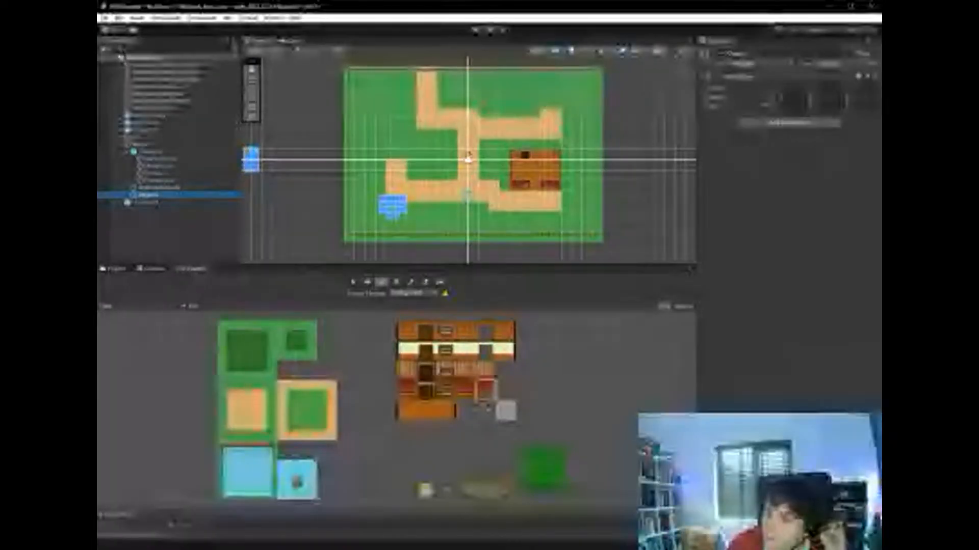
# - Add the HouseRoof prefab from the Prefabs folder to the scene as a child of Objects
pyautogui.click(114, 268)
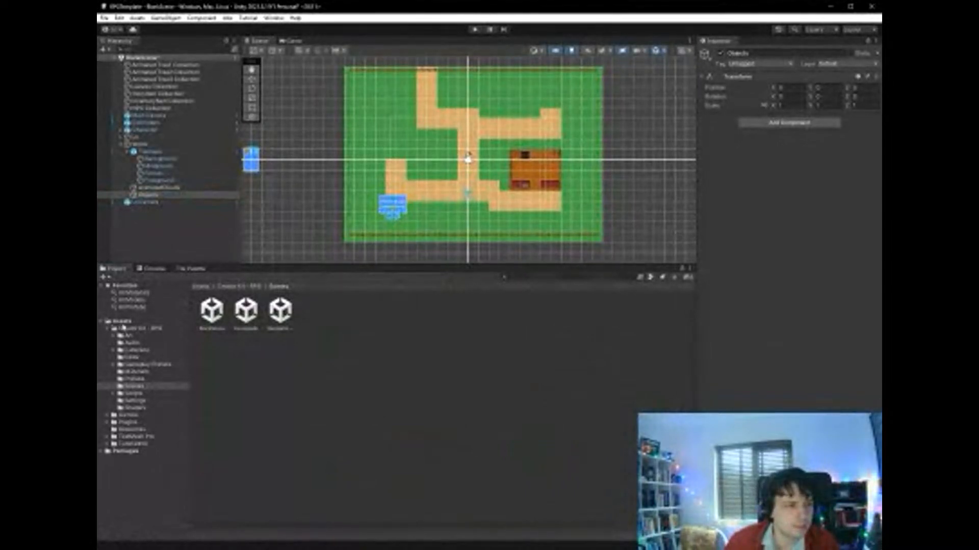
pyautogui.click(145, 380)
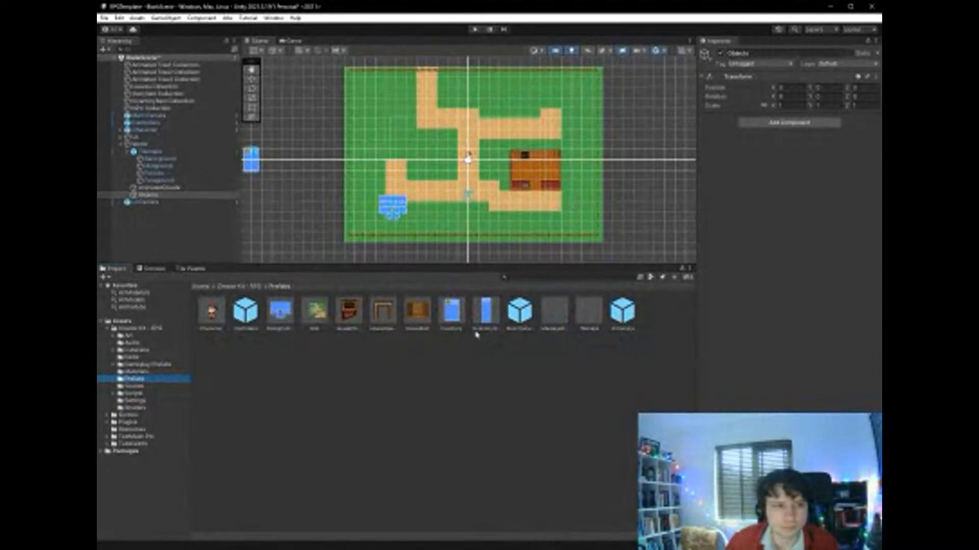
pyautogui.moveTo(417, 310); pyautogui.dragTo(526, 170)
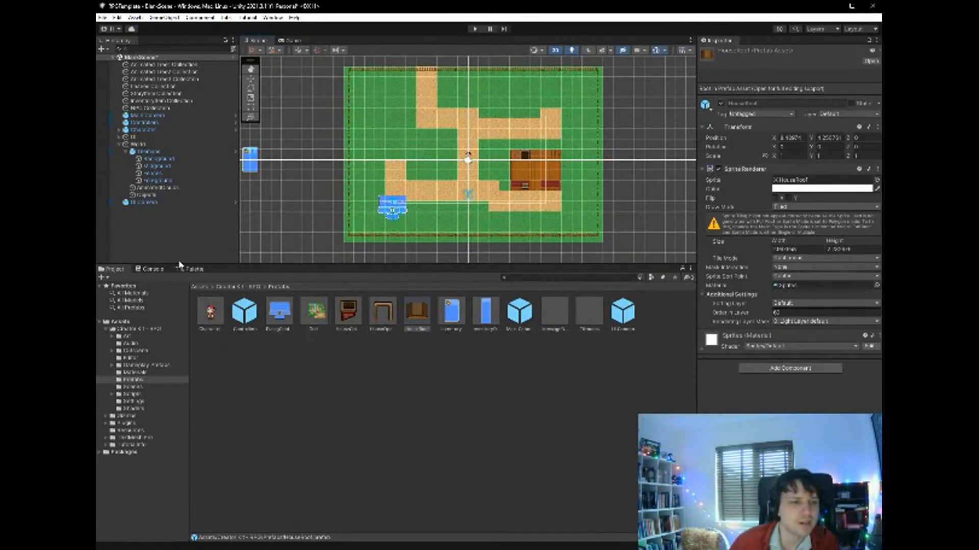
pyautogui.click(462, 343)
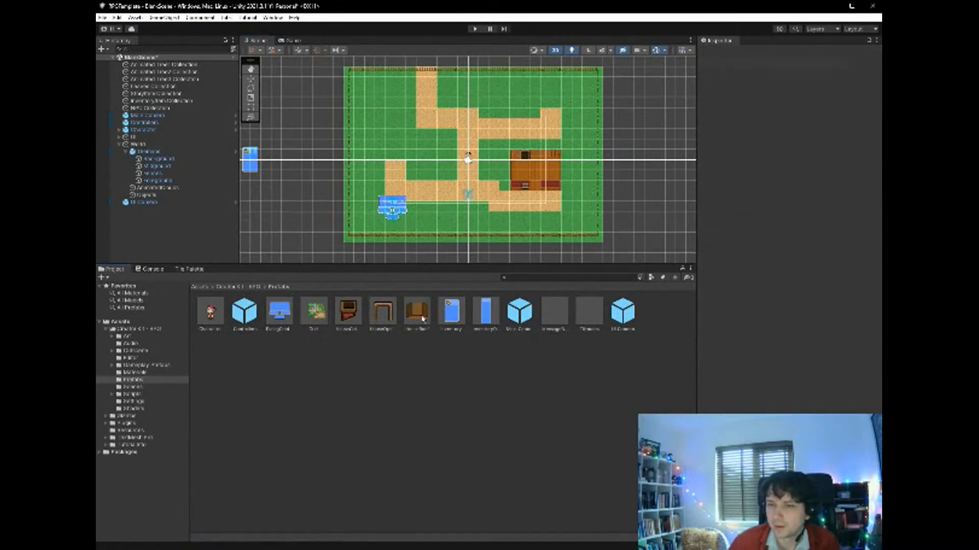
pyautogui.moveTo(422, 318); pyautogui.dragTo(168, 200)
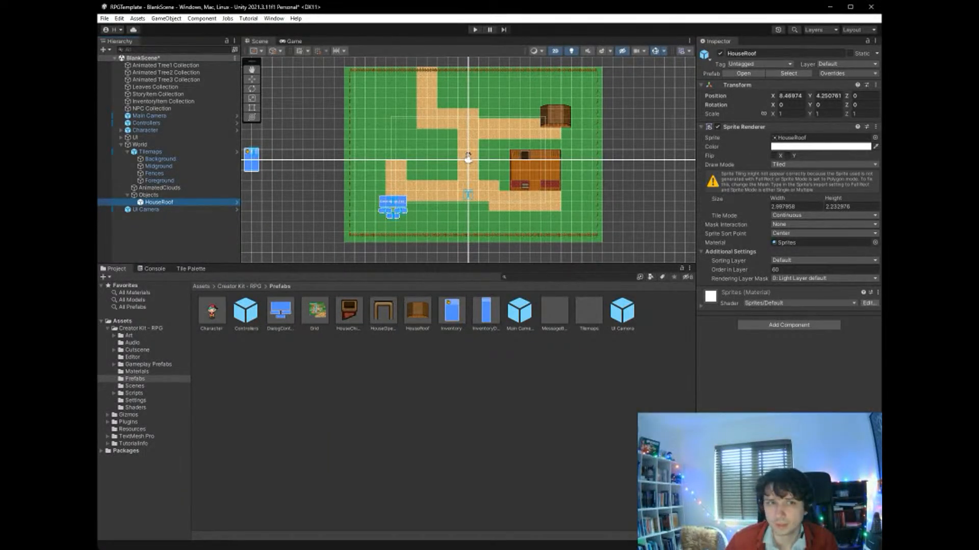
pyautogui.press('f')
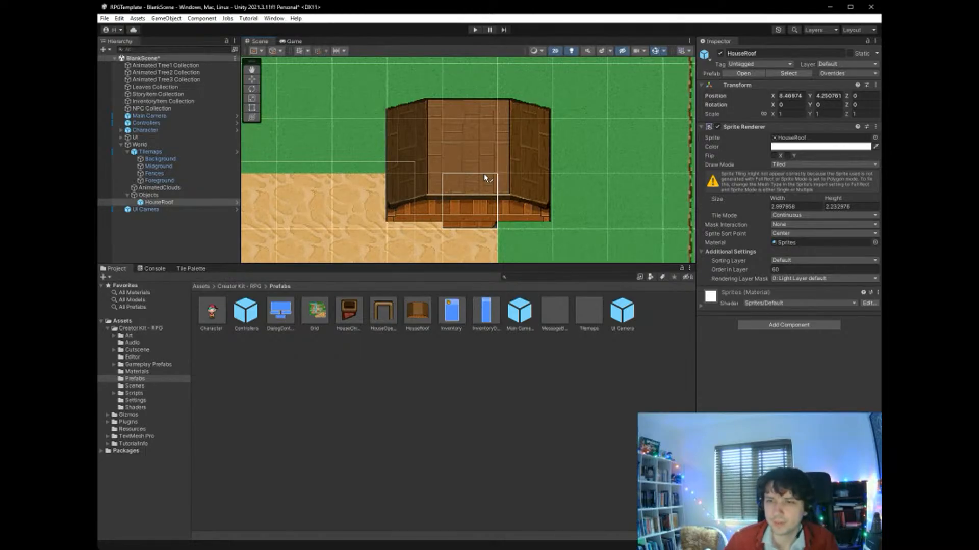
# - Move the roof onto the wooden house, aligned with the house's upper-left corner at about X 5.52, Y 0.07
pyautogui.click(191, 269)
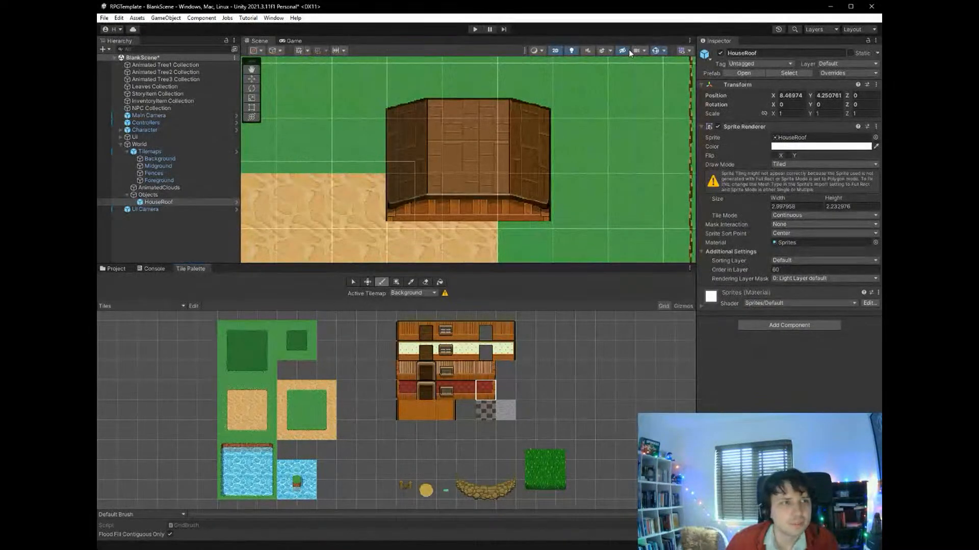
pyautogui.click(251, 79)
pyautogui.moveTo(477, 152); pyautogui.dragTo(331, 201)
pyautogui.scroll(-5, 377, 218)
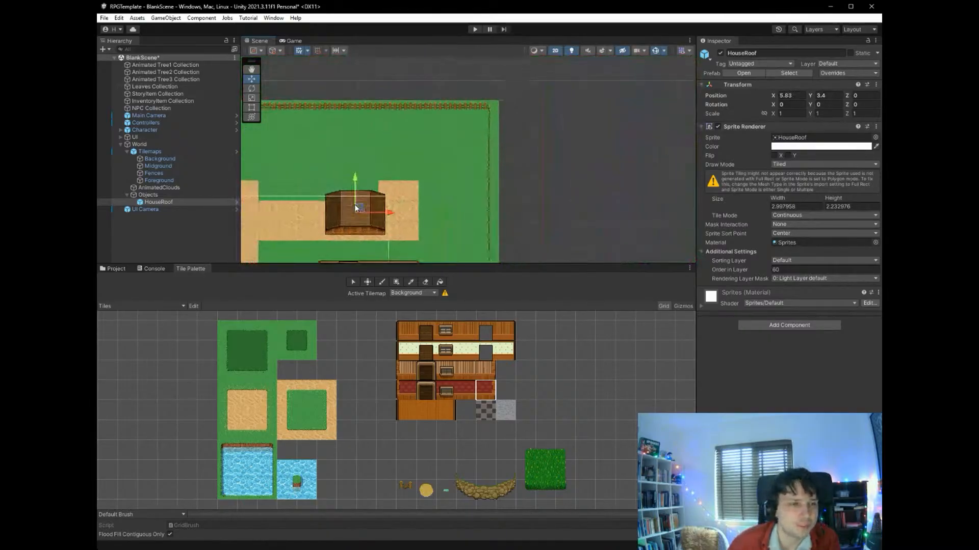
pyautogui.scroll(-10, 355, 208)
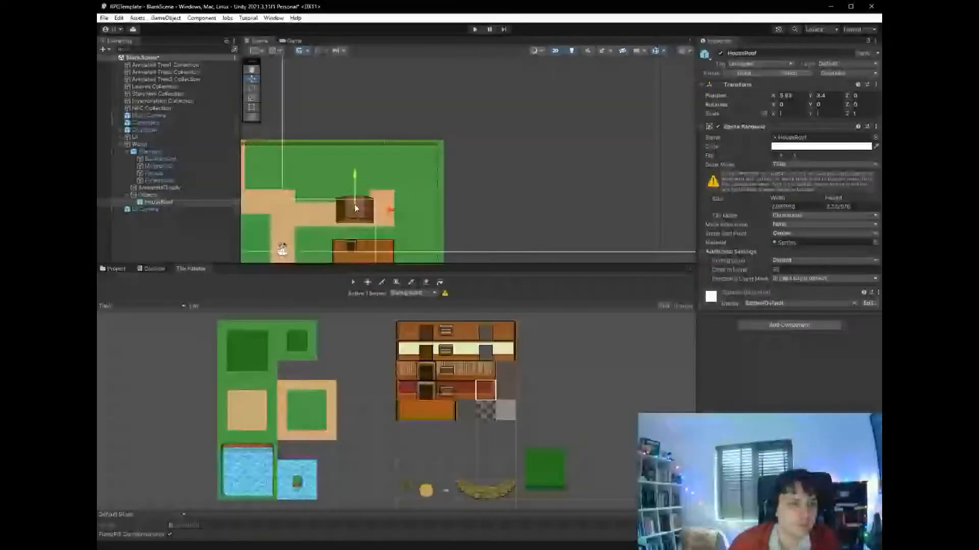
pyautogui.scroll(12, 355, 208)
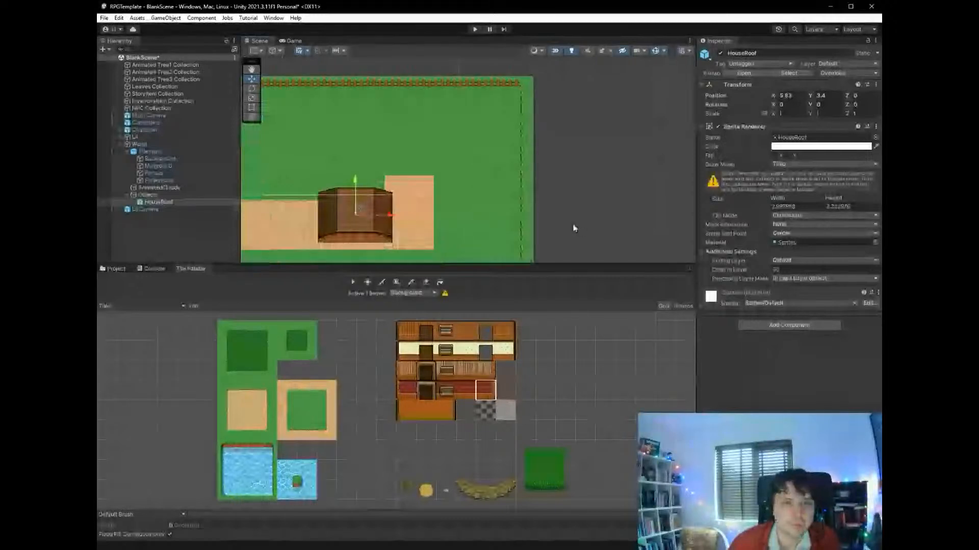
pyautogui.click(252, 70)
pyautogui.moveTo(436, 182); pyautogui.dragTo(511, 63)
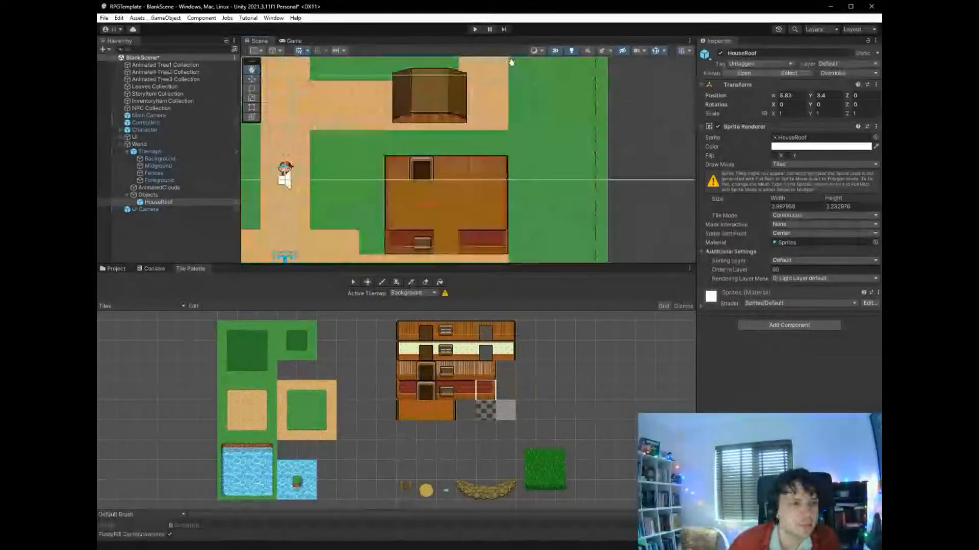
pyautogui.click(252, 79)
pyautogui.moveTo(433, 92); pyautogui.dragTo(426, 176)
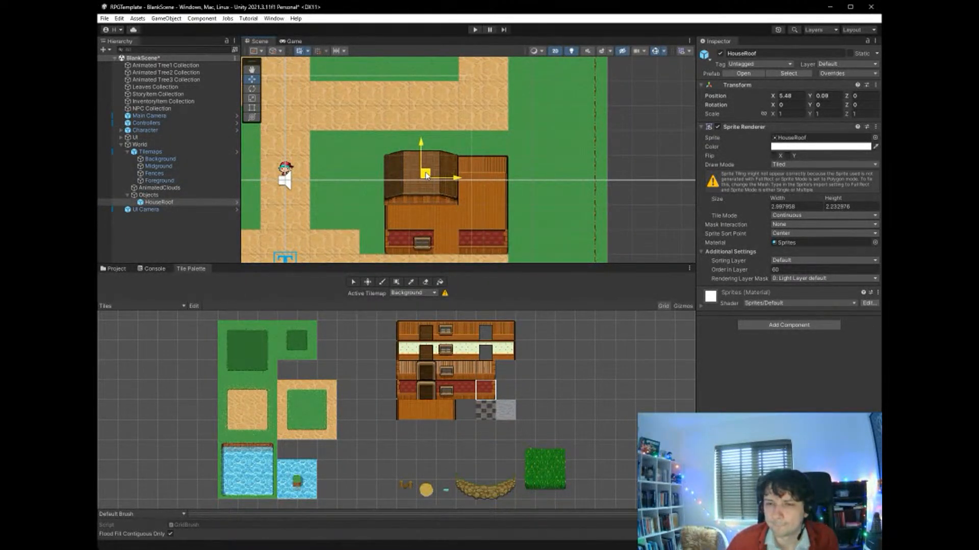
pyautogui.moveTo(426, 176); pyautogui.dragTo(426, 175)
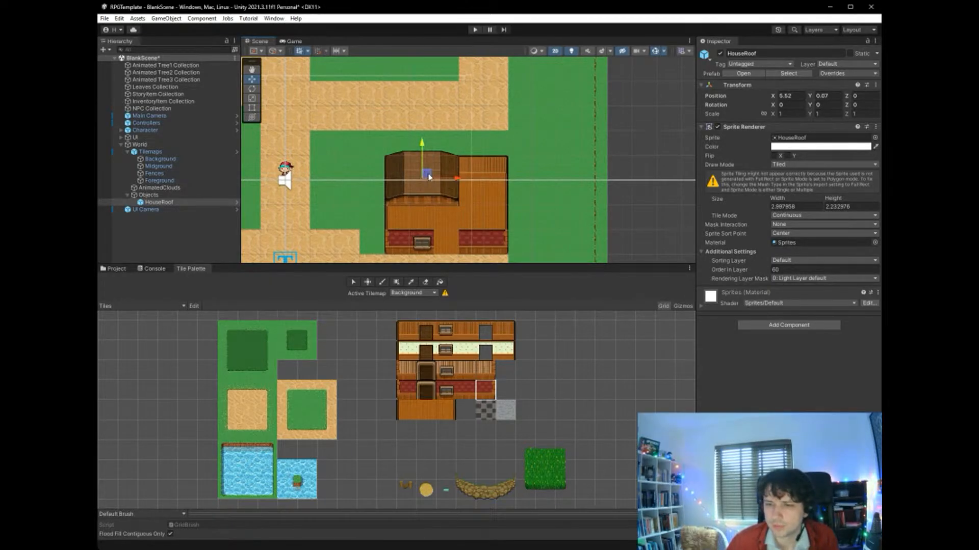
# - Resize the roof with the Rect tool to about 4.98 by 3.31 so it covers the house down to the red front wall
pyautogui.click(252, 108)
pyautogui.moveTo(457, 202); pyautogui.dragTo(508, 232)
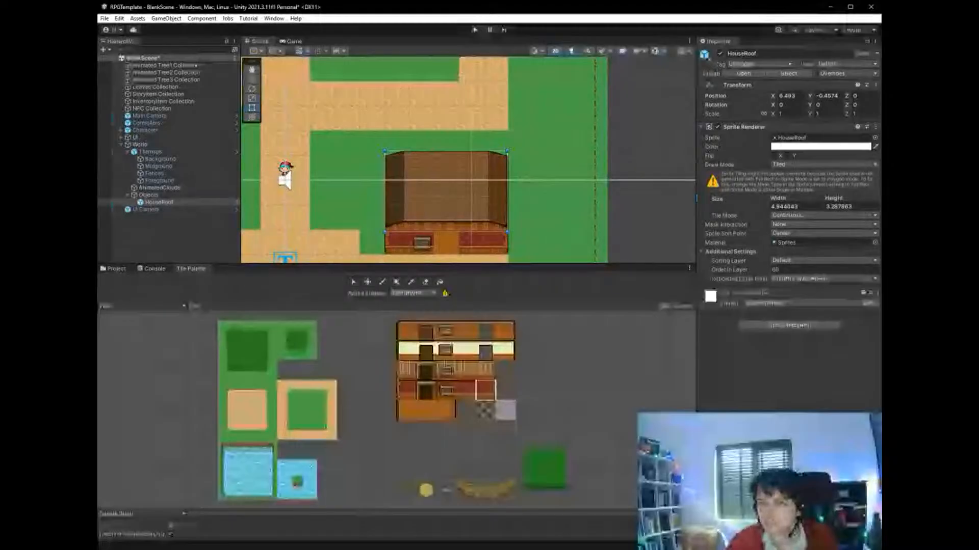
pyautogui.moveTo(507, 233)
pyautogui.mouseDown()
pyautogui.moveTo(436, 230)
pyautogui.moveTo(507, 233)
pyautogui.mouseUp()
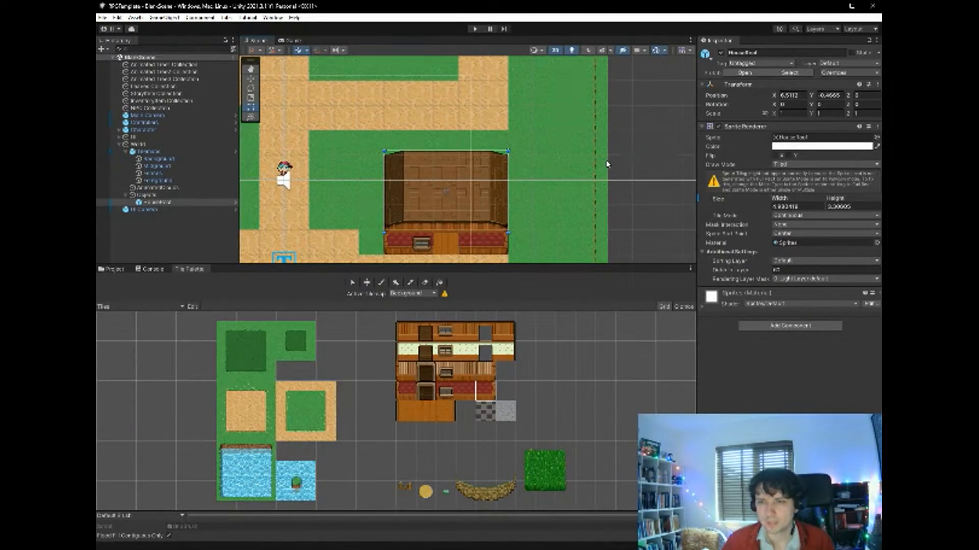
# - Set the HouseRoof sprite's Order in Layer to 1000
pyautogui.click(153, 203)
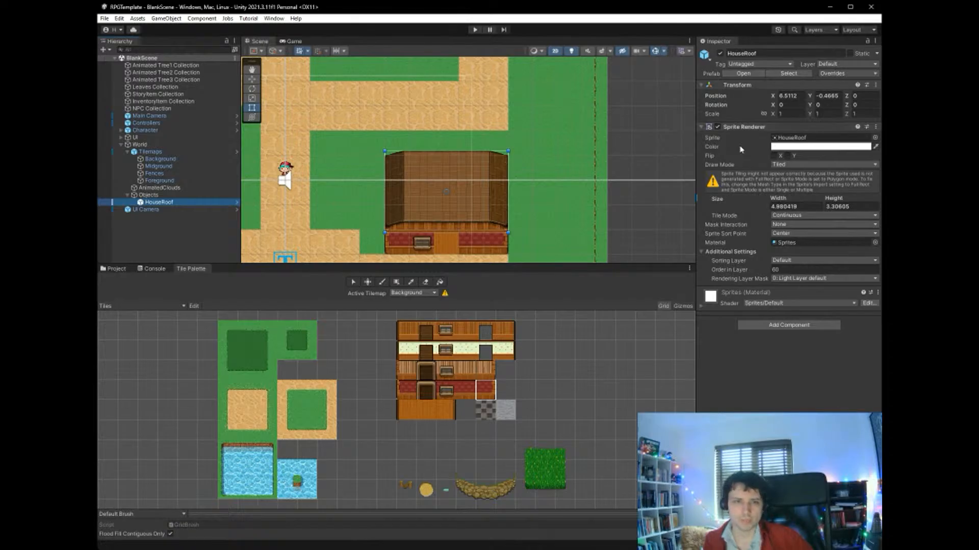
pyautogui.click(793, 269)
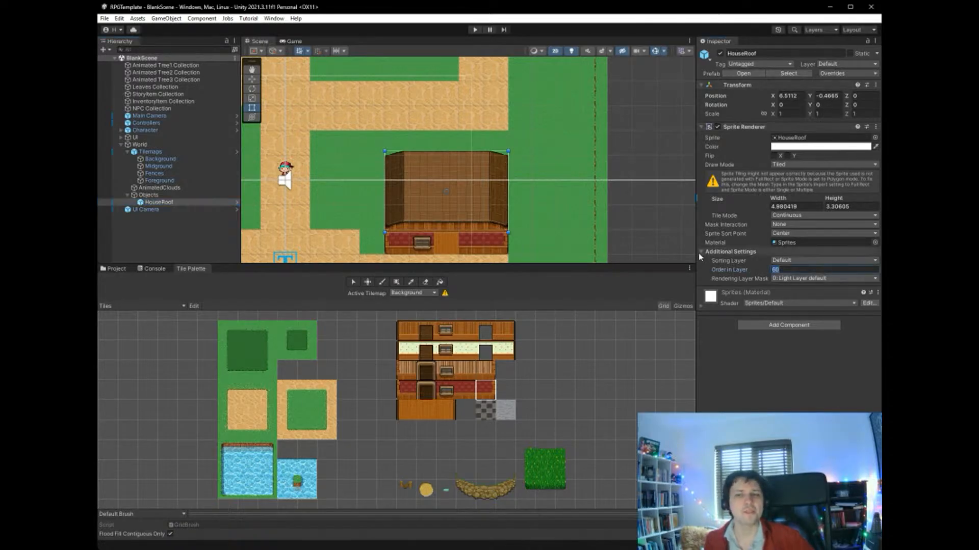
pyautogui.write('1000')
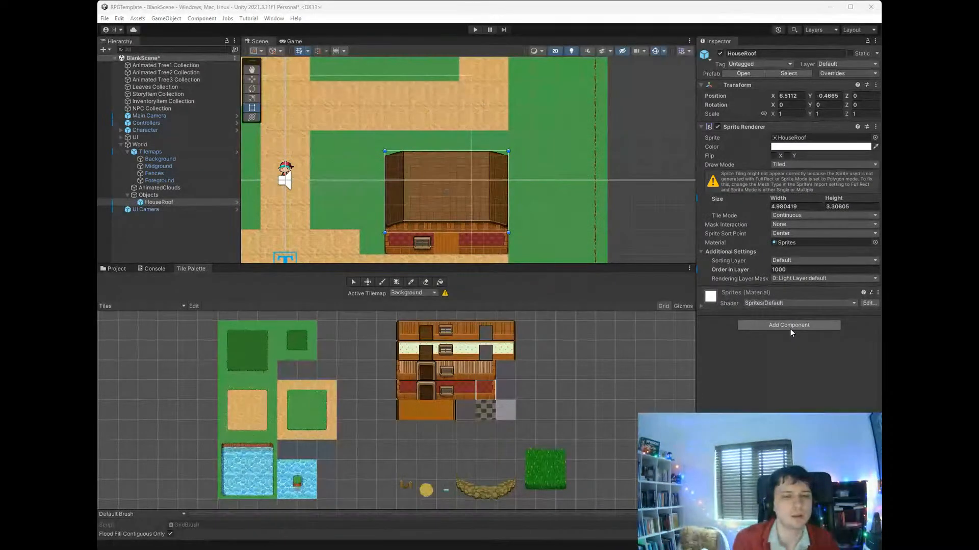
# - Add a Box Collider 2D set as a trigger and a Fading Sprite script to the roof, and save the scene
pyautogui.click(775, 364)
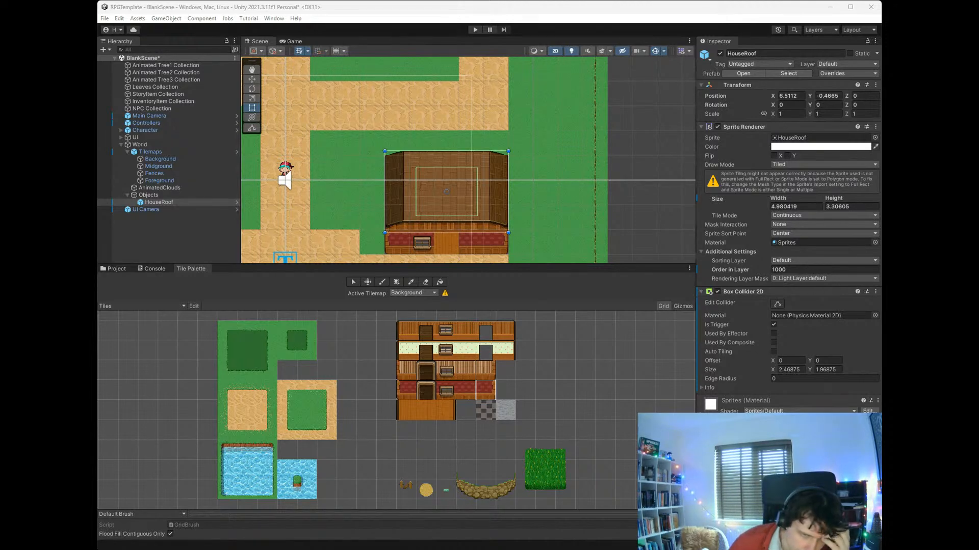
pyautogui.press('Return')
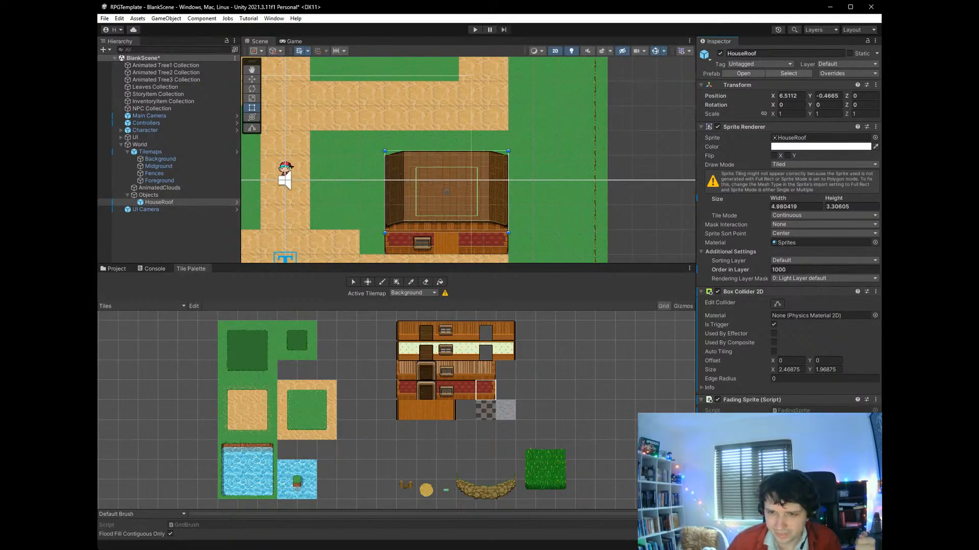
pyautogui.hotkey('ctrl', 's')
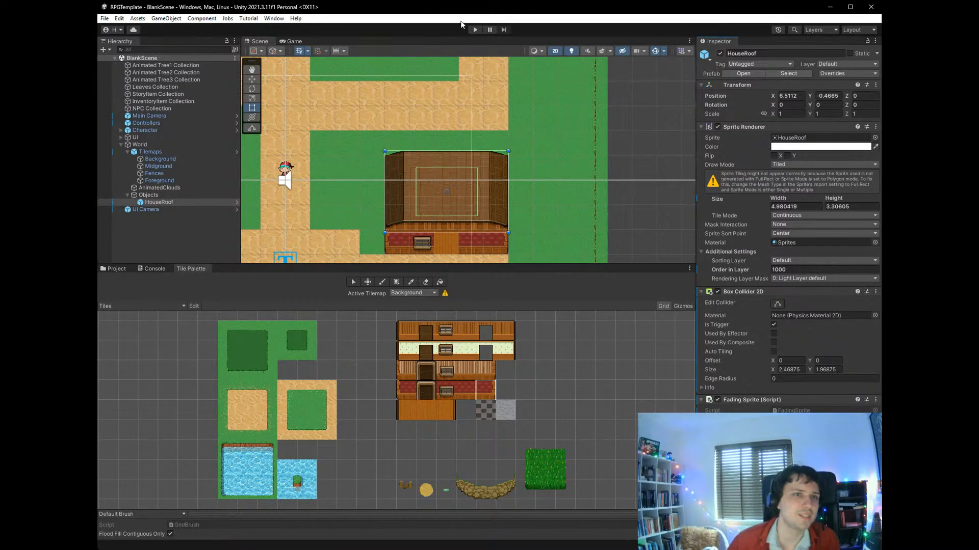
# - Playtest the scene by walking the character down the path and through the front opening into the roofed house
pyautogui.click(474, 29)
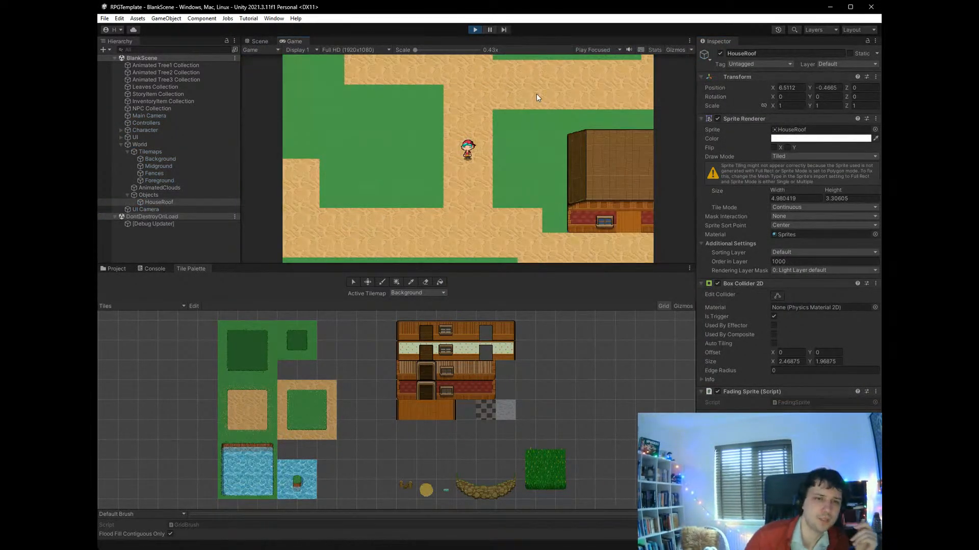
pyautogui.press('Down')
pyautogui.press('Down')
pyautogui.press('Right')
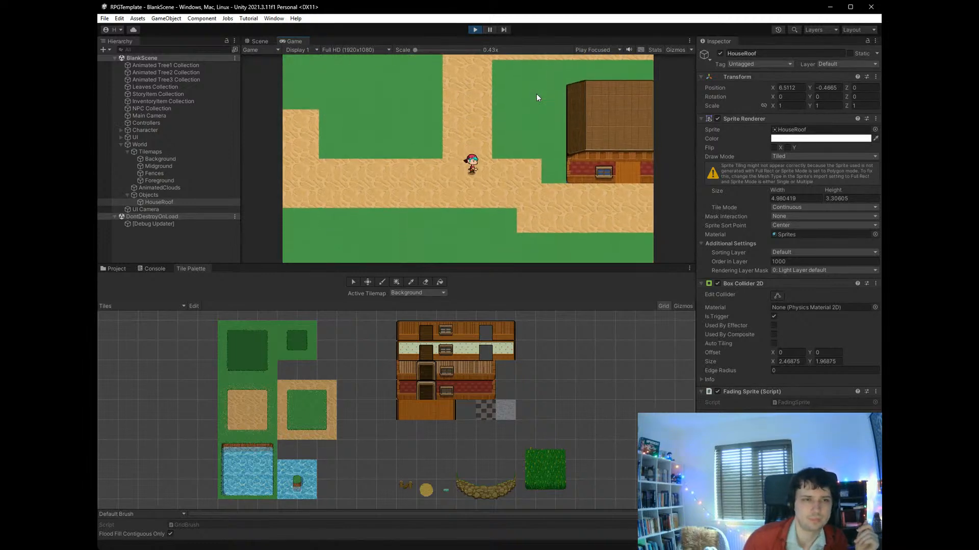
pyautogui.press('Right')
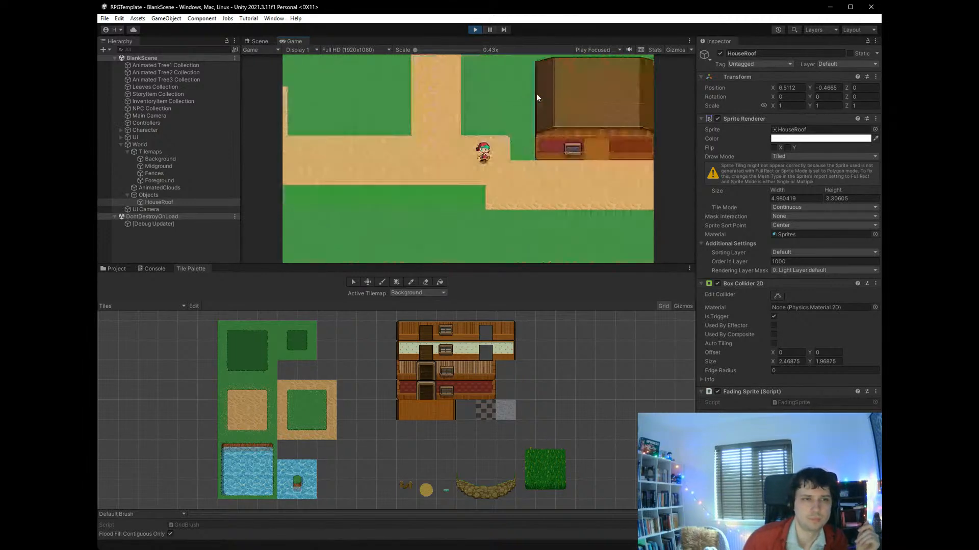
pyautogui.press('Up')
pyautogui.press('Right')
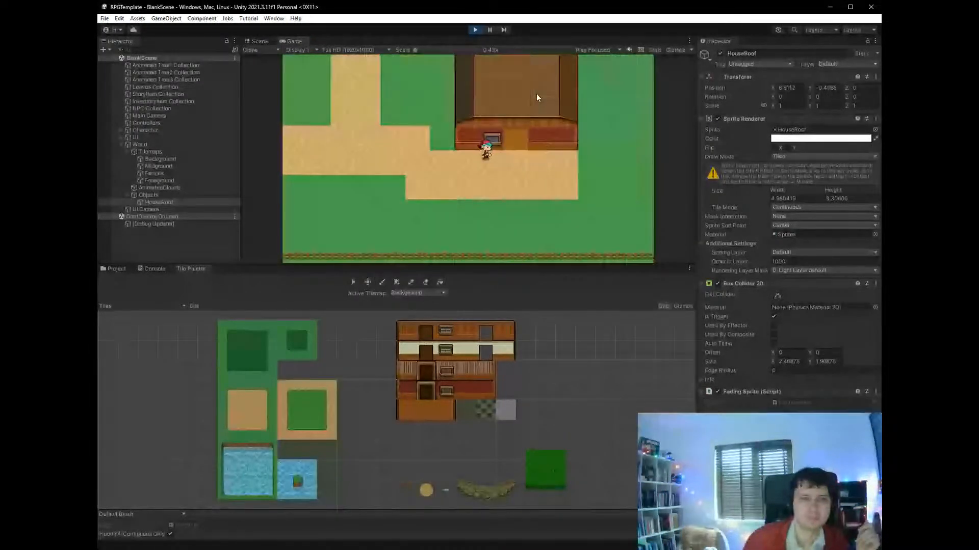
pyautogui.press('Up')
pyautogui.press('Up')
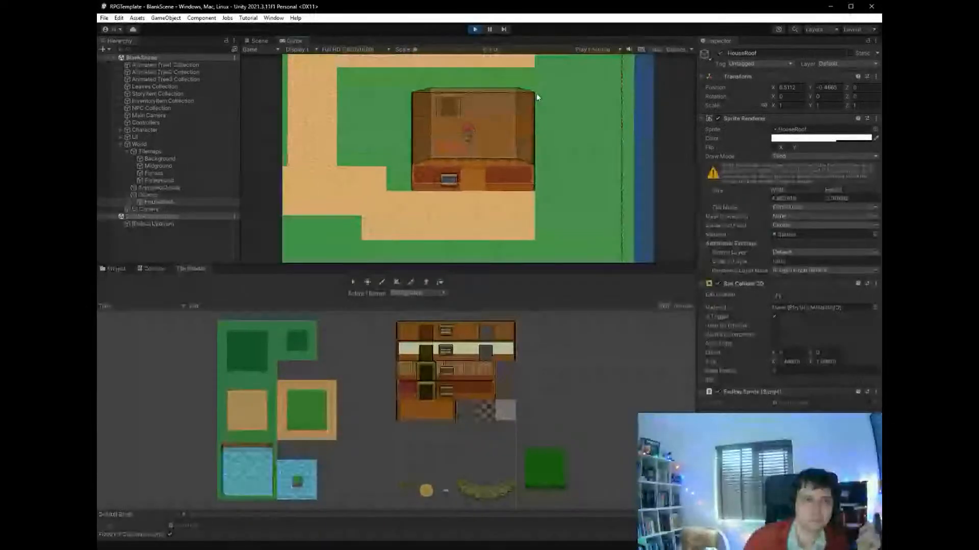
# - Walk the character around inside the house and in and out of its front opening to check the roof's fading
pyautogui.press('Down')
pyautogui.press('Right')
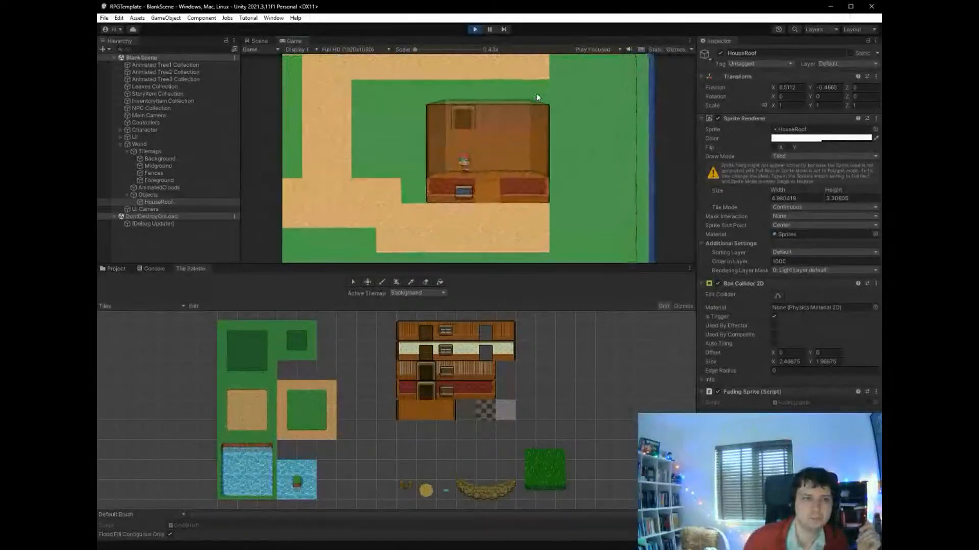
pyautogui.press('Up')
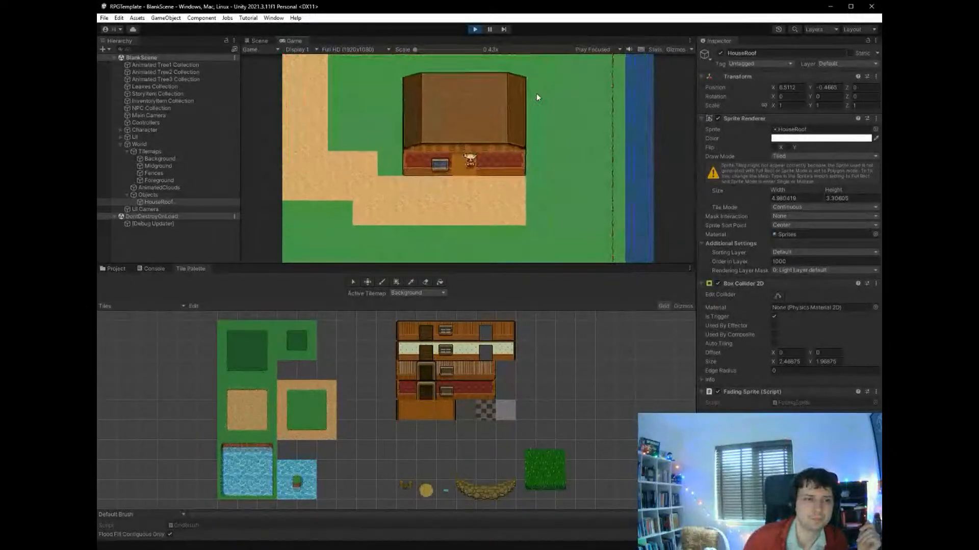
pyautogui.press('Left')
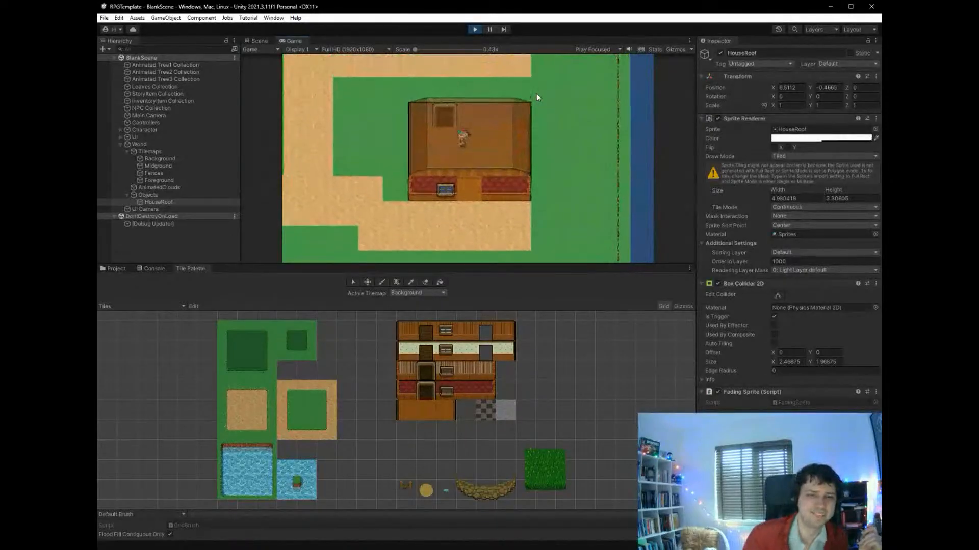
pyautogui.press('Right')
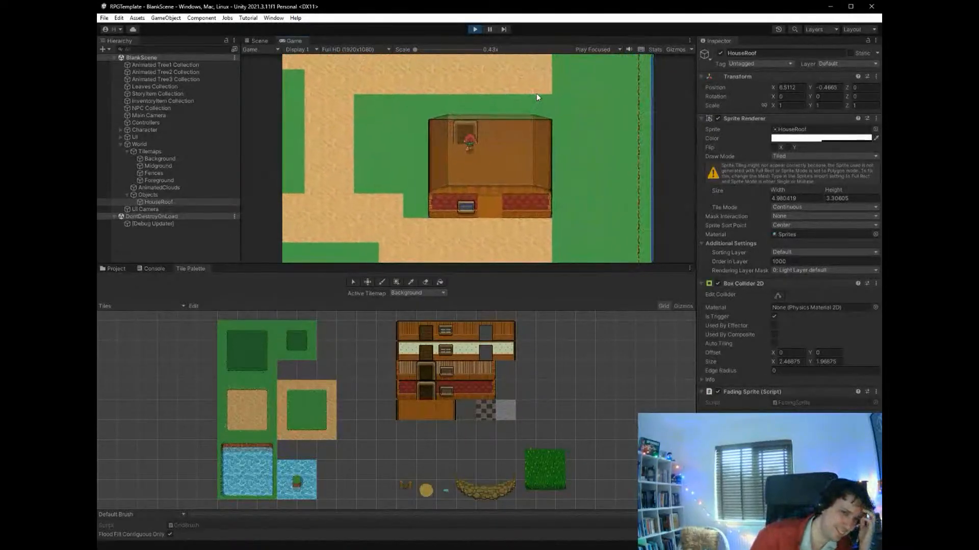
pyautogui.press('Right')
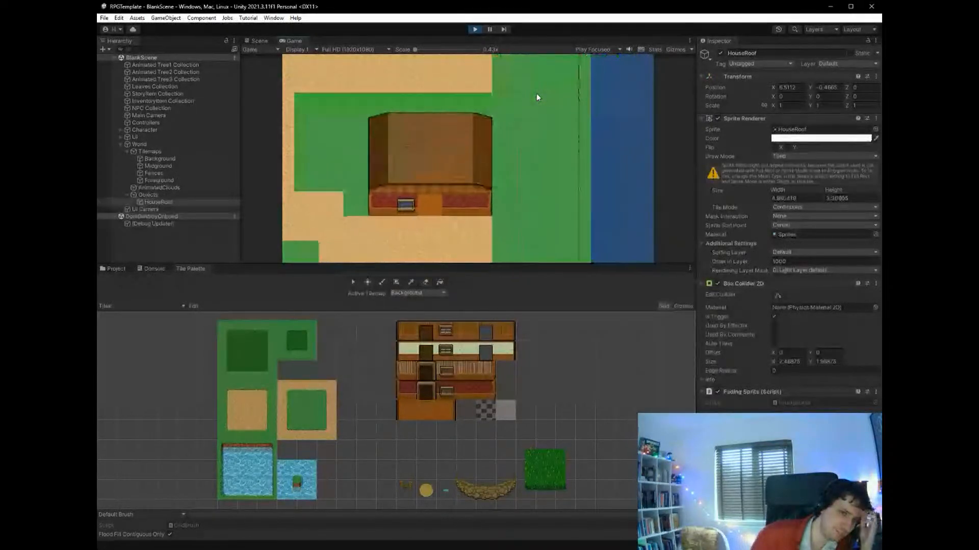
pyautogui.press('Down')
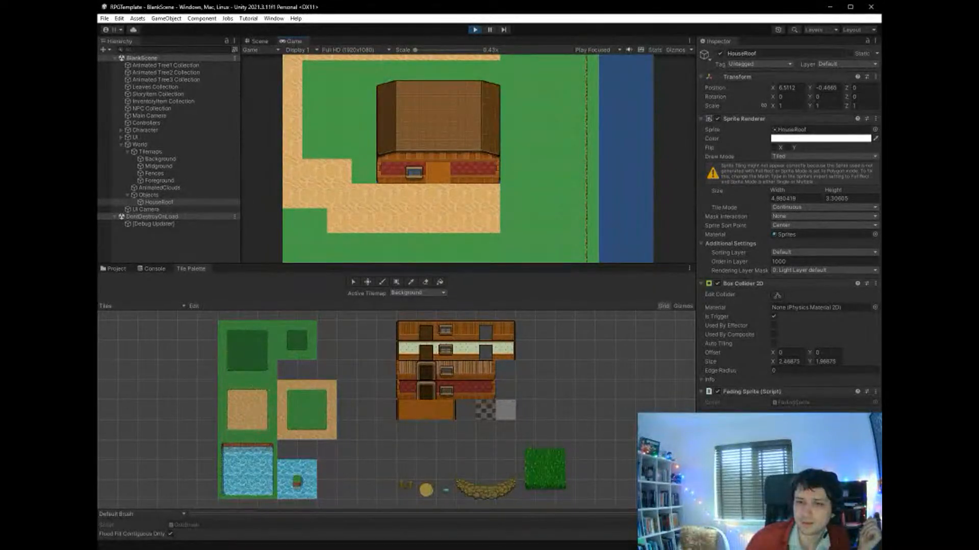
pyautogui.press('Left')
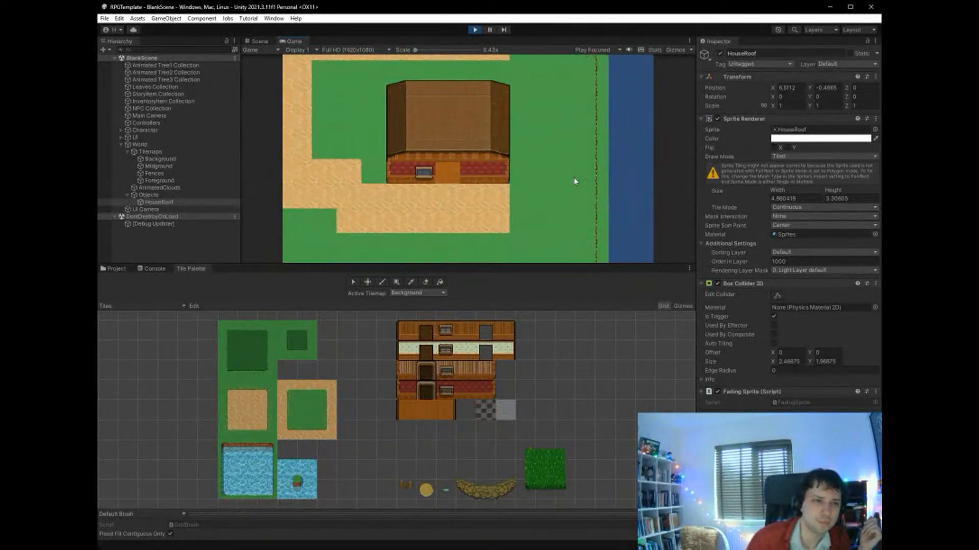
pyautogui.press('Down')
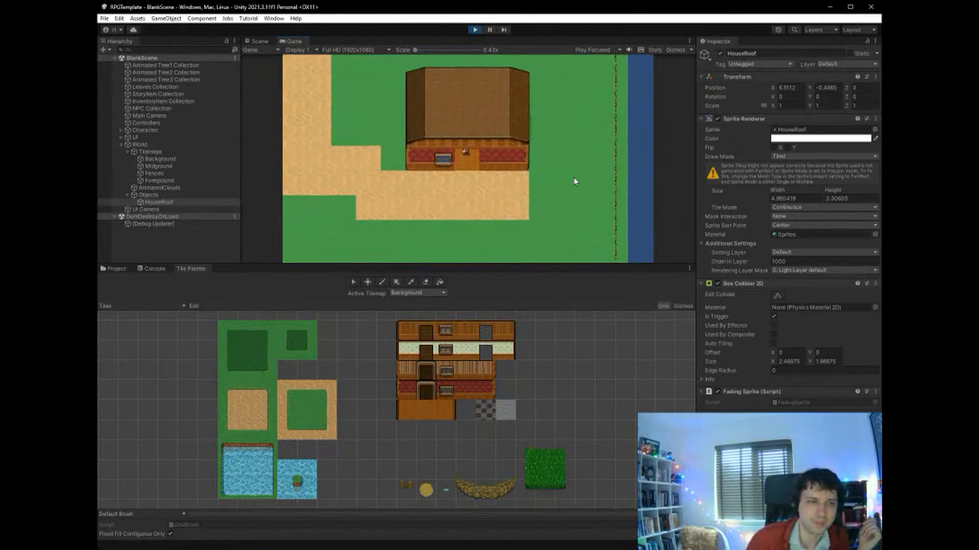
pyautogui.press('Up')
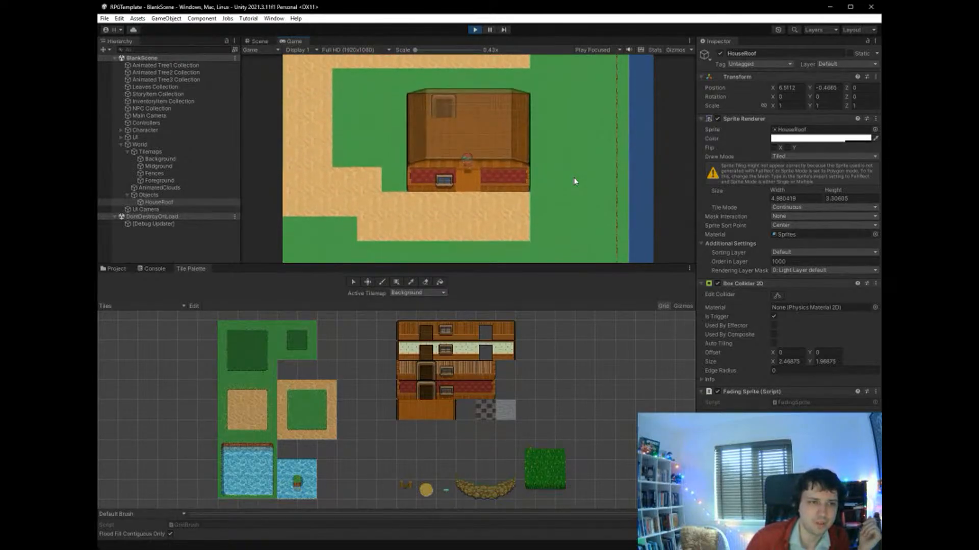
pyautogui.press('Down')
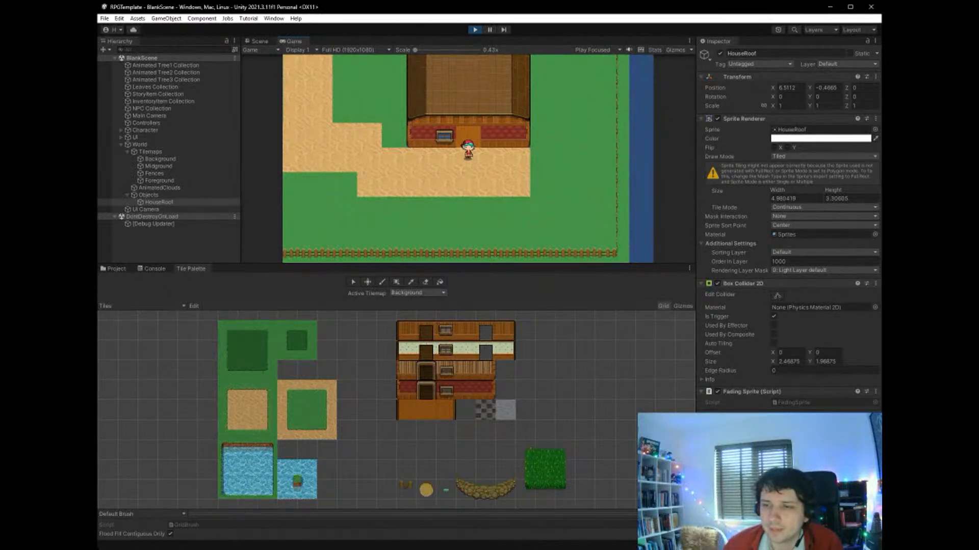
# - Stop the playtest and enlarge the HouseRoof's Box Collider 2D to about 4.83 by 3.17 so it covers the whole roof
pyautogui.click(778, 296)
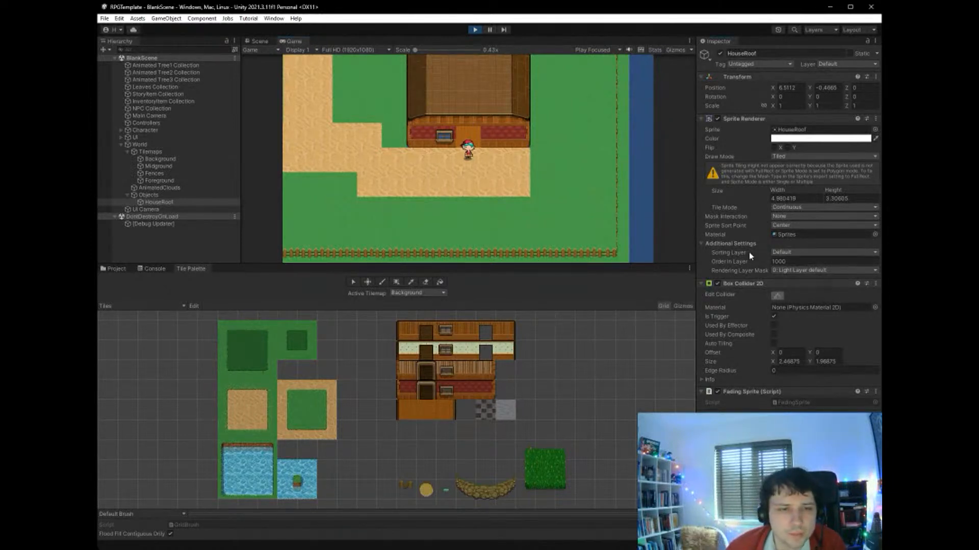
pyautogui.click(474, 30)
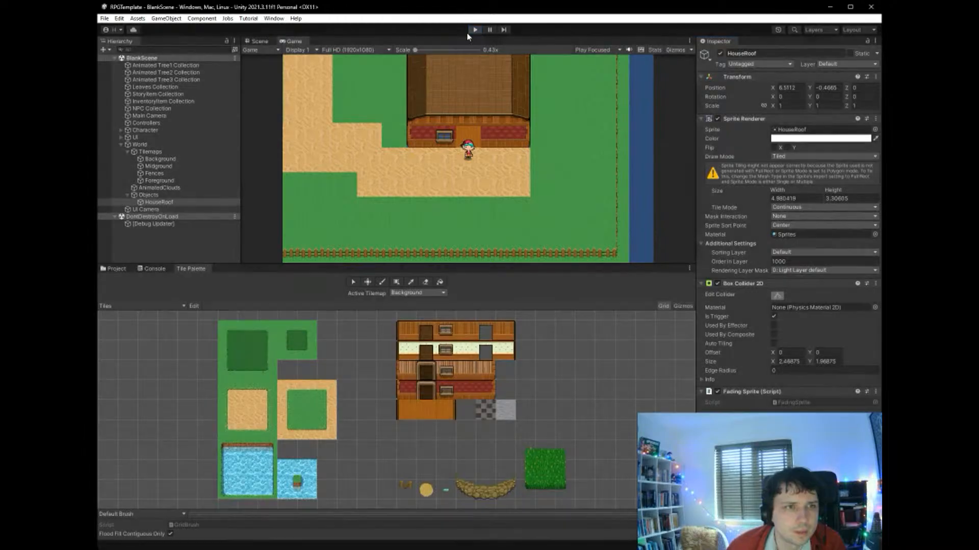
pyautogui.click(259, 41)
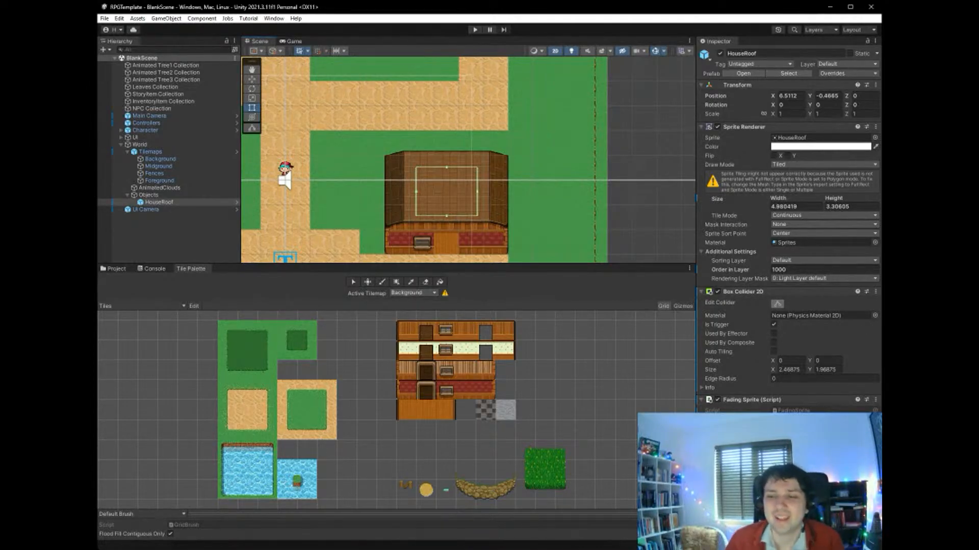
pyautogui.moveTo(446, 215)
pyautogui.mouseDown()
pyautogui.moveTo(448, 239)
pyautogui.moveTo(451, 230)
pyautogui.mouseUp()
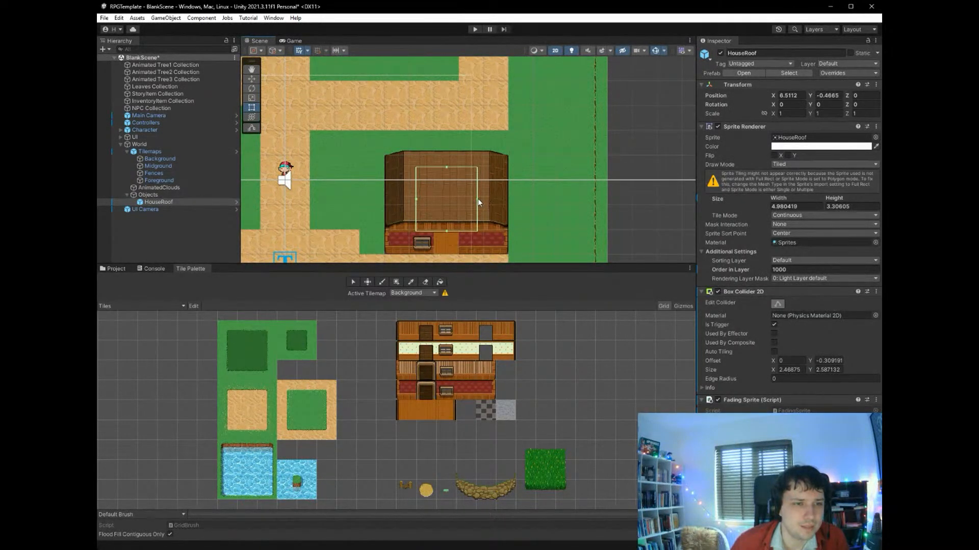
pyautogui.moveTo(478, 199); pyautogui.dragTo(507, 198)
pyautogui.moveTo(416, 200); pyautogui.dragTo(386, 200)
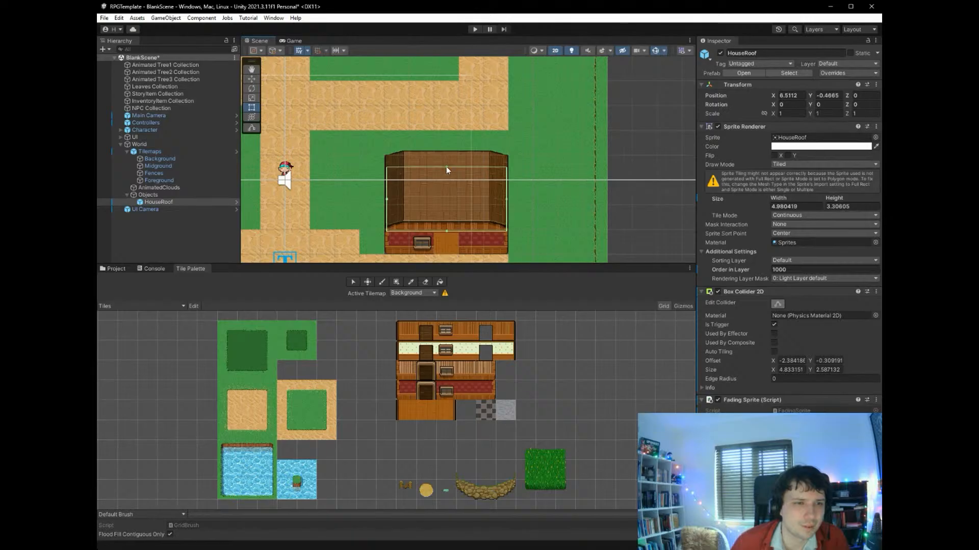
pyautogui.moveTo(446, 167); pyautogui.dragTo(446, 152)
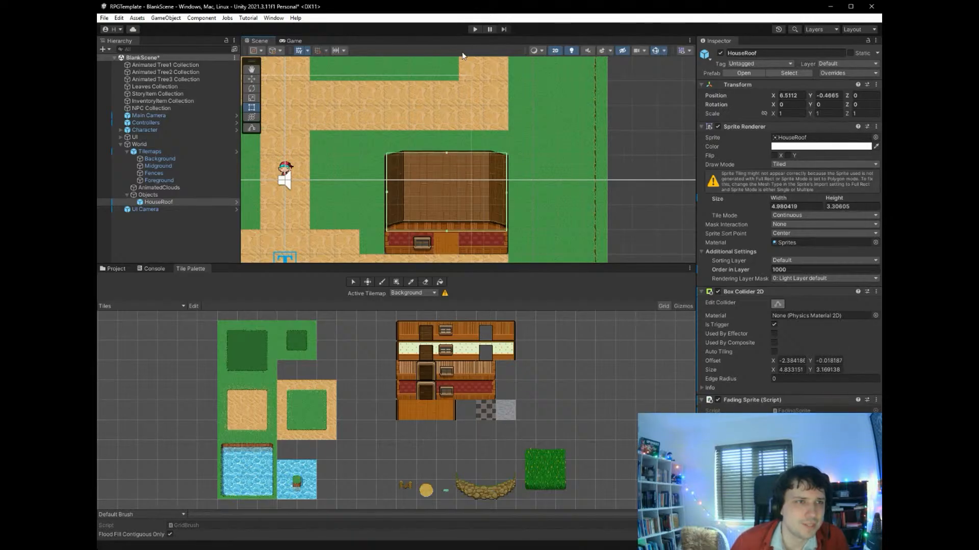
# - Playtest the scene again, walking the character down the path and up through the house's front opening
pyautogui.click(474, 29)
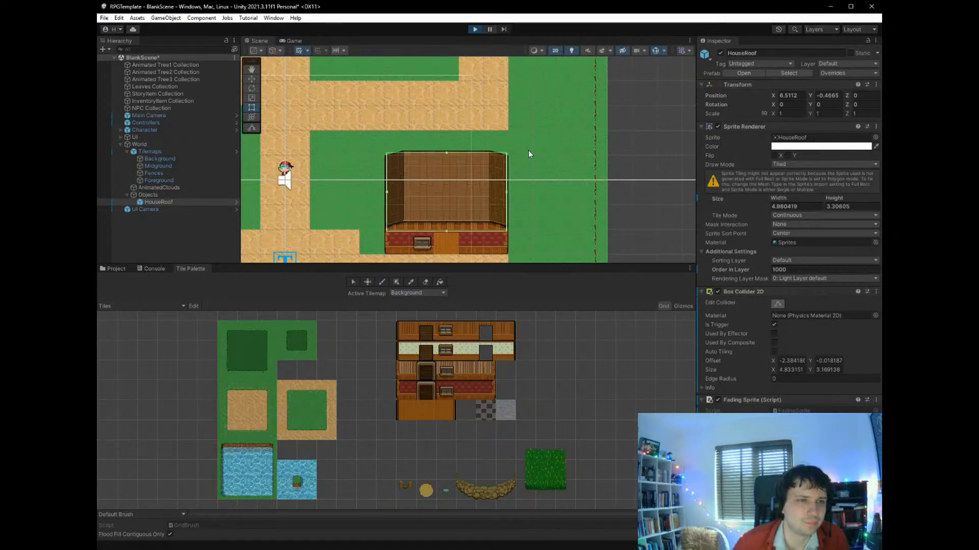
pyautogui.press('Down')
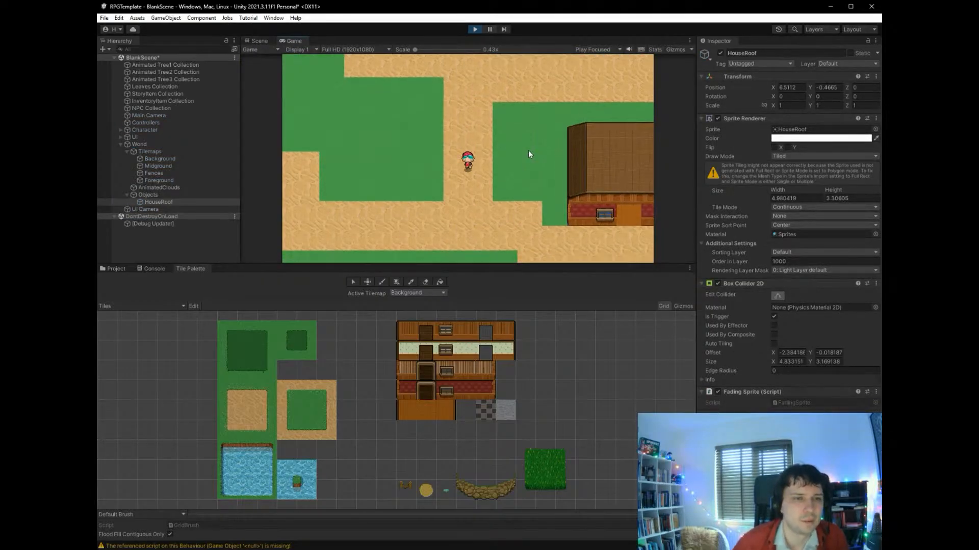
pyautogui.press('Down')
pyautogui.press('Right')
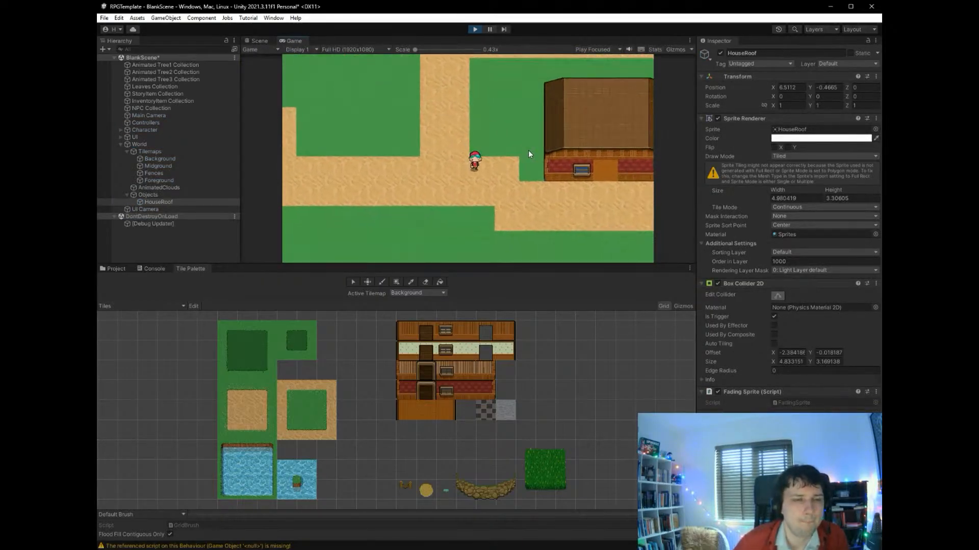
pyautogui.press('Right')
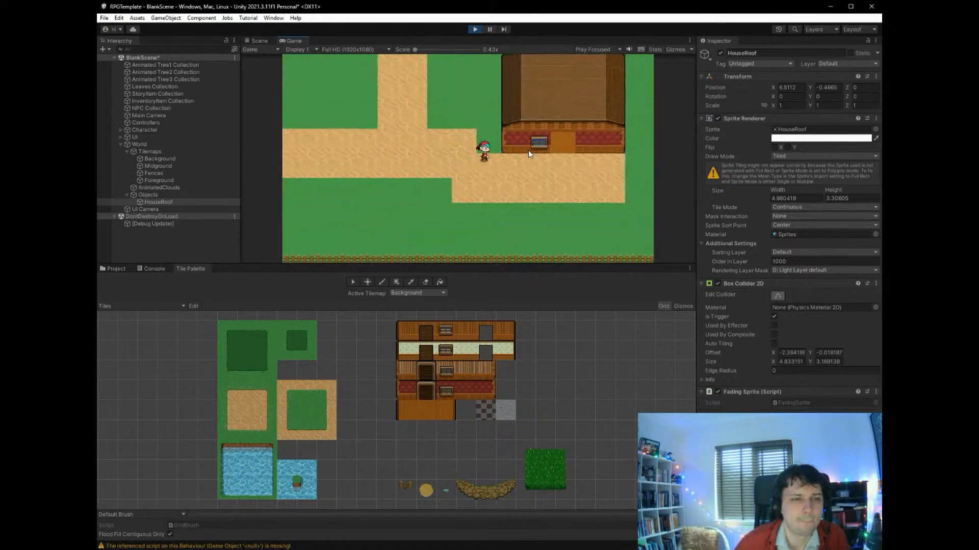
pyautogui.press('Right')
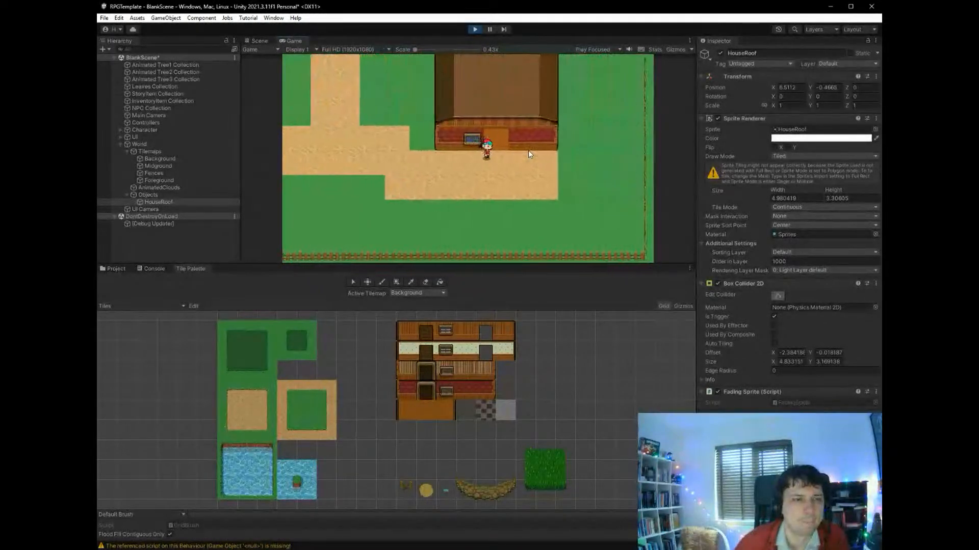
pyautogui.press('Up')
pyautogui.press('Up')
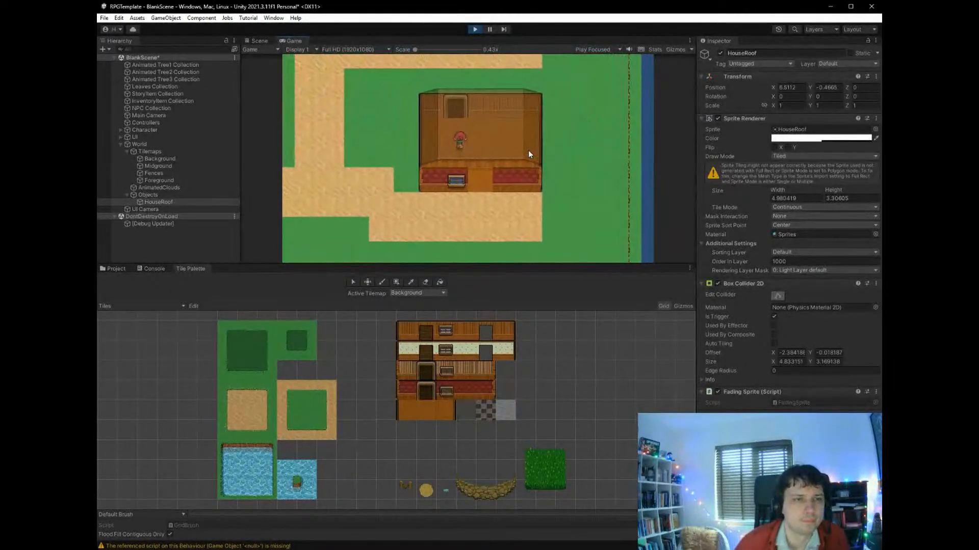
# - Move around inside the house, leave and re-enter it to check the roof's fading, and stop the playtest
pyautogui.press('Left')
pyautogui.press('Down')
pyautogui.press('Right')
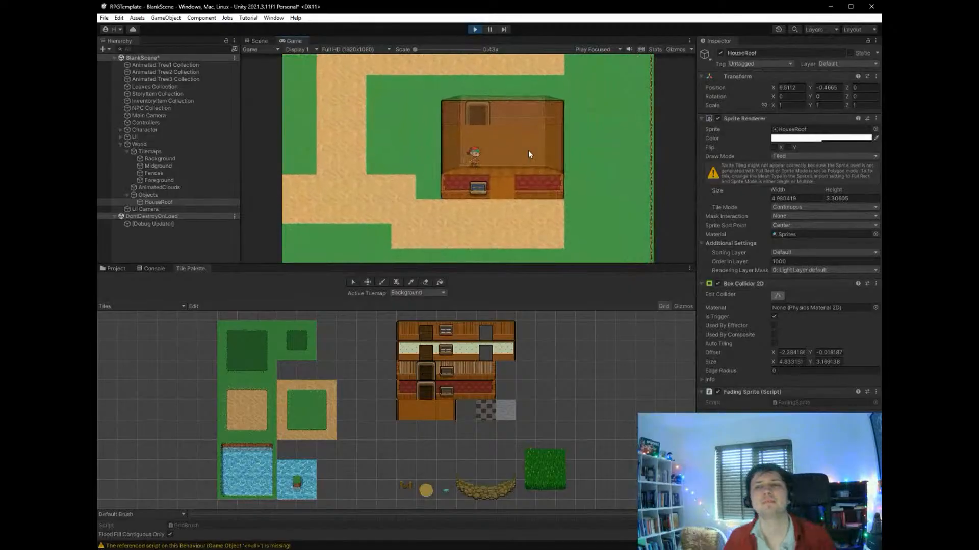
pyautogui.press('Down')
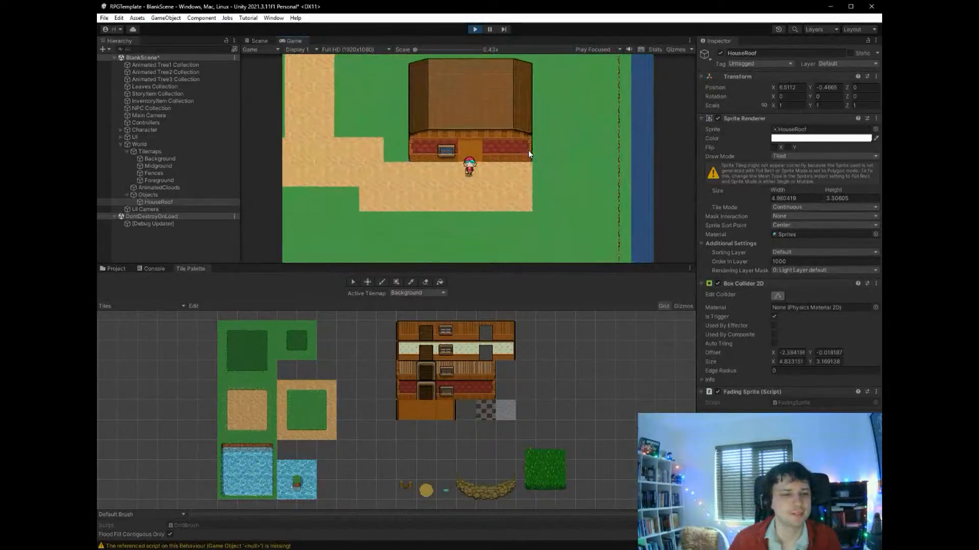
pyautogui.press('Up')
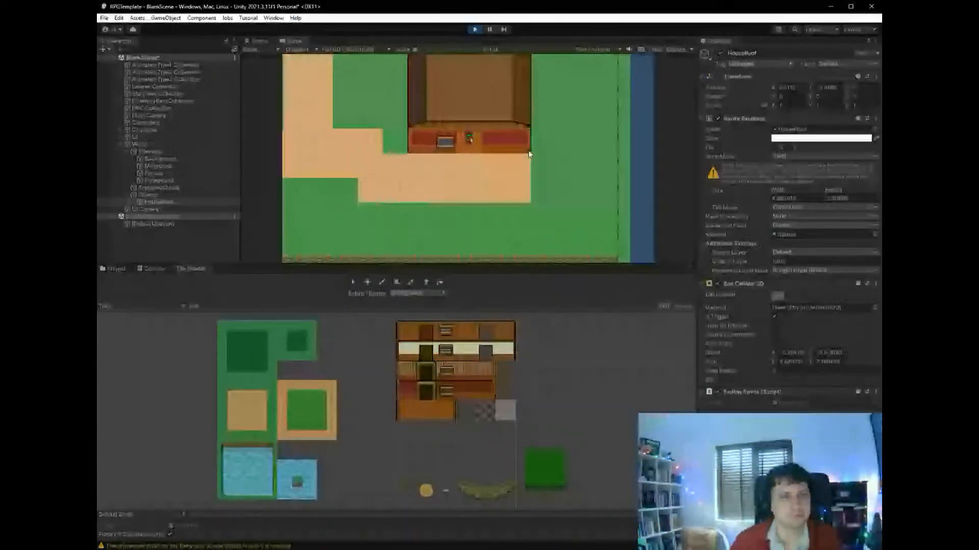
pyautogui.press('Up')
pyautogui.press('Right')
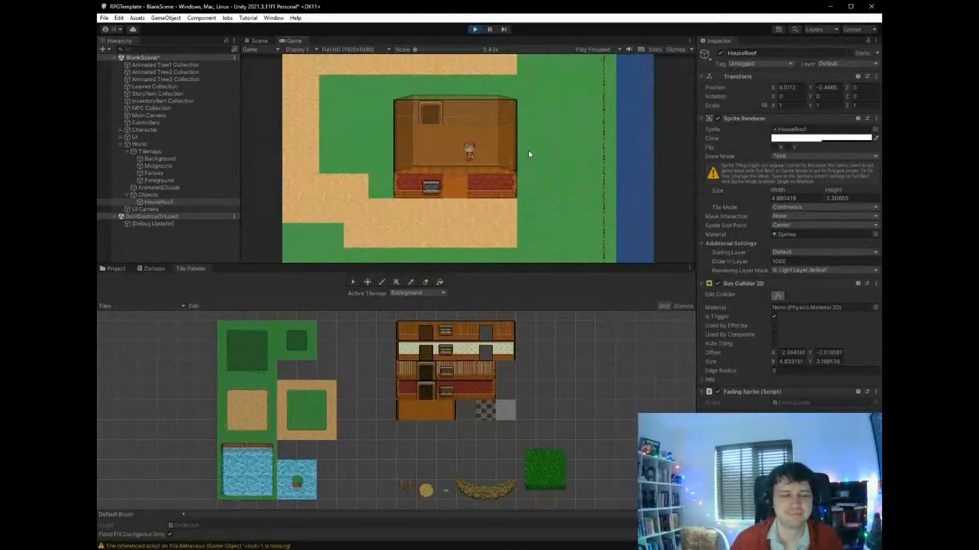
pyautogui.click(474, 29)
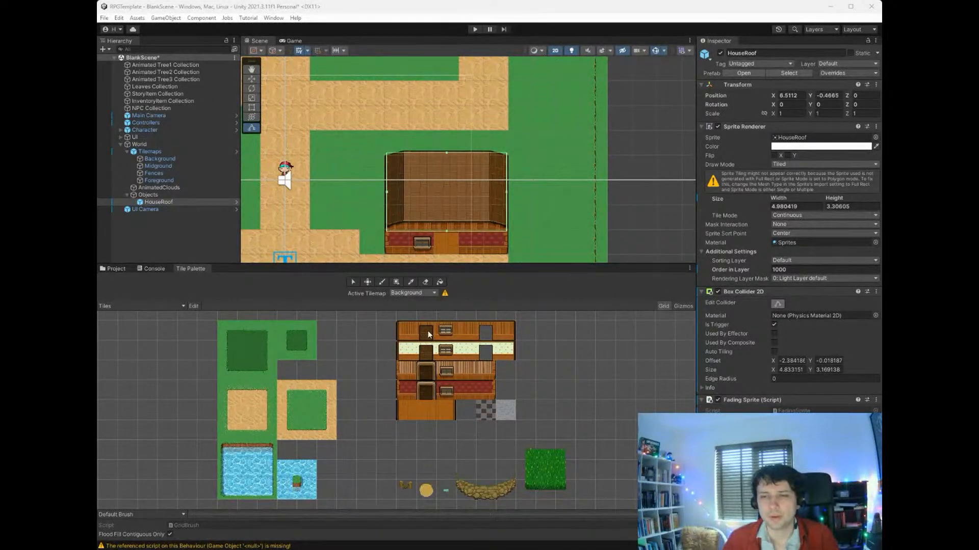
# - Add the HouseOpenDoor prefab under Objects and move it onto the front wall's opening at X 6.5, Y -3.02
pyautogui.click(114, 271)
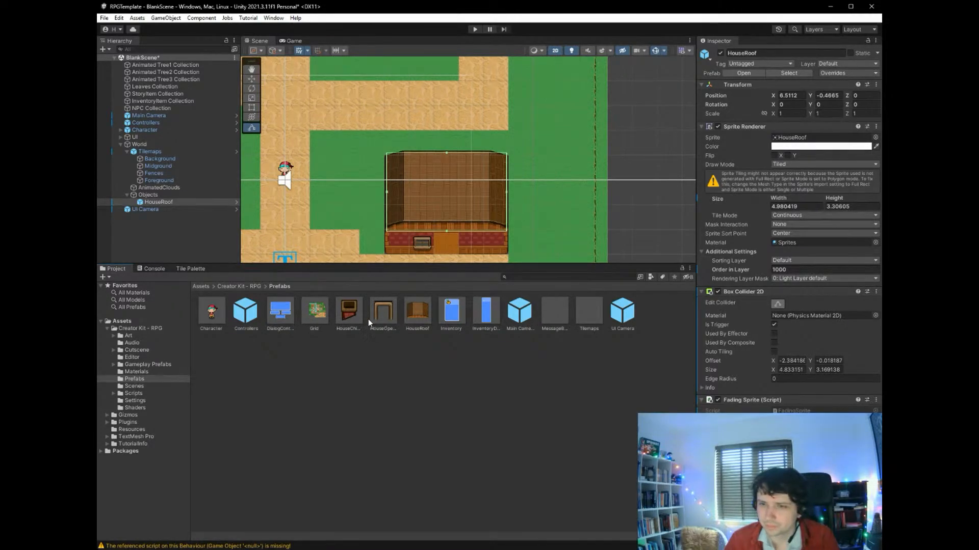
pyautogui.click(386, 320)
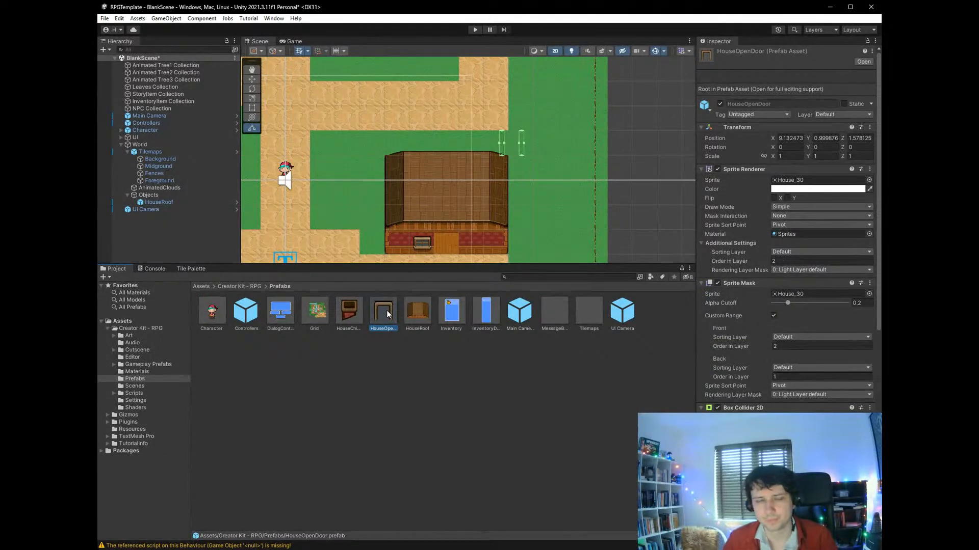
pyautogui.moveTo(387, 315); pyautogui.dragTo(161, 196)
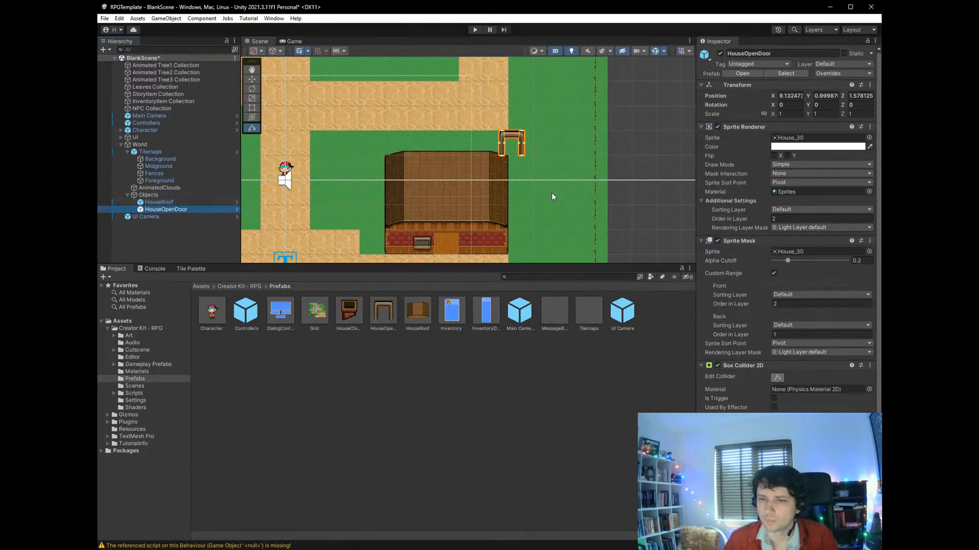
pyautogui.click(252, 79)
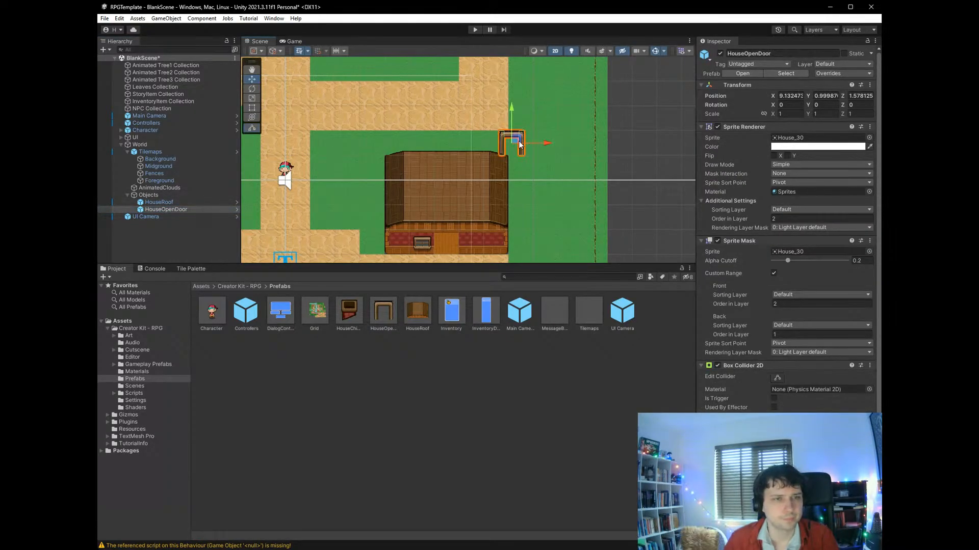
pyautogui.moveTo(516, 145); pyautogui.dragTo(448, 240)
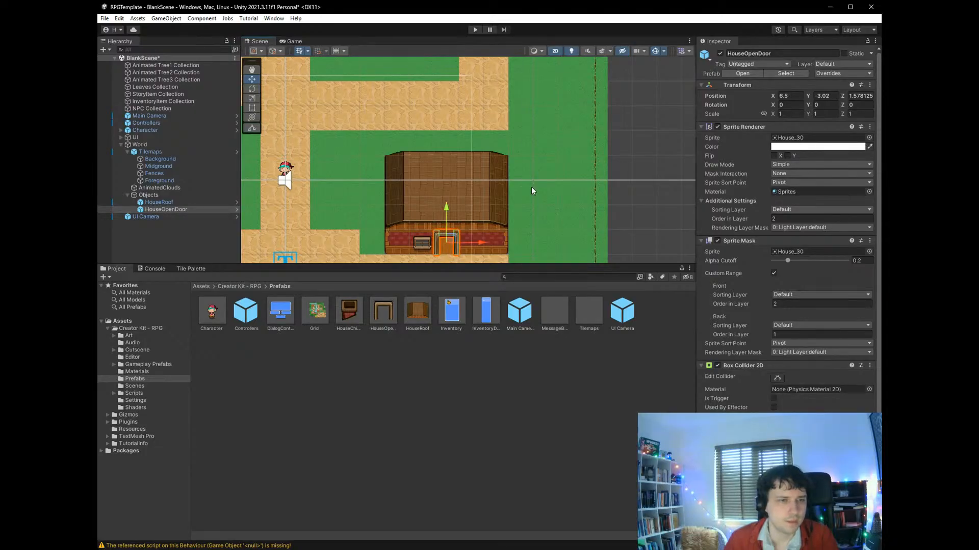
# - Try shrinking HouseOpenDoor to a scale of about 0.81 and shifting it to X 6.43, Y -3, and undo the changes
pyautogui.click(295, 41)
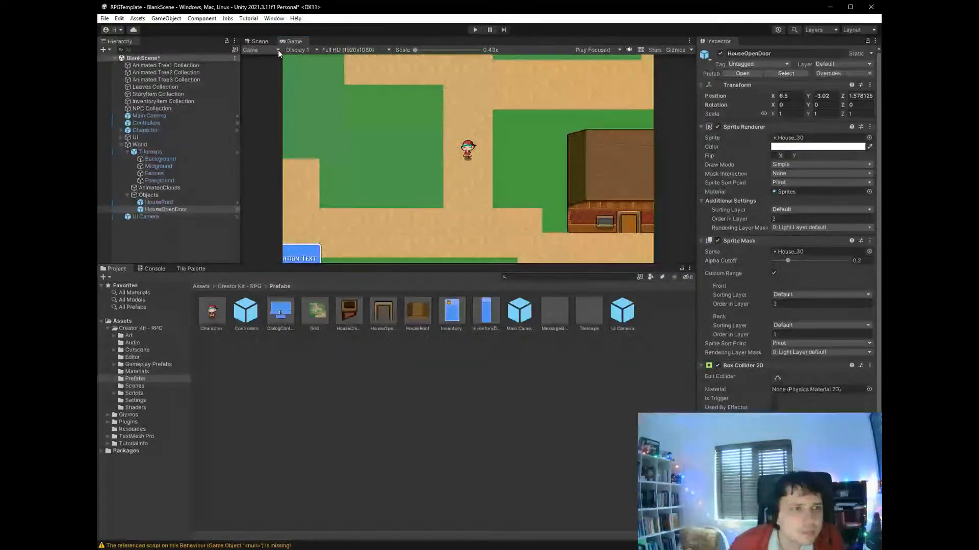
pyautogui.click(263, 42)
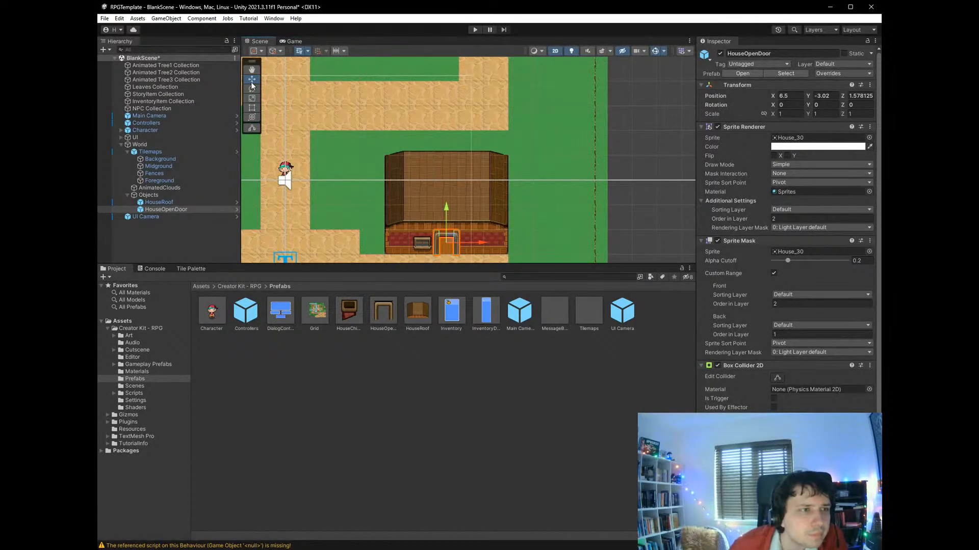
pyautogui.click(252, 98)
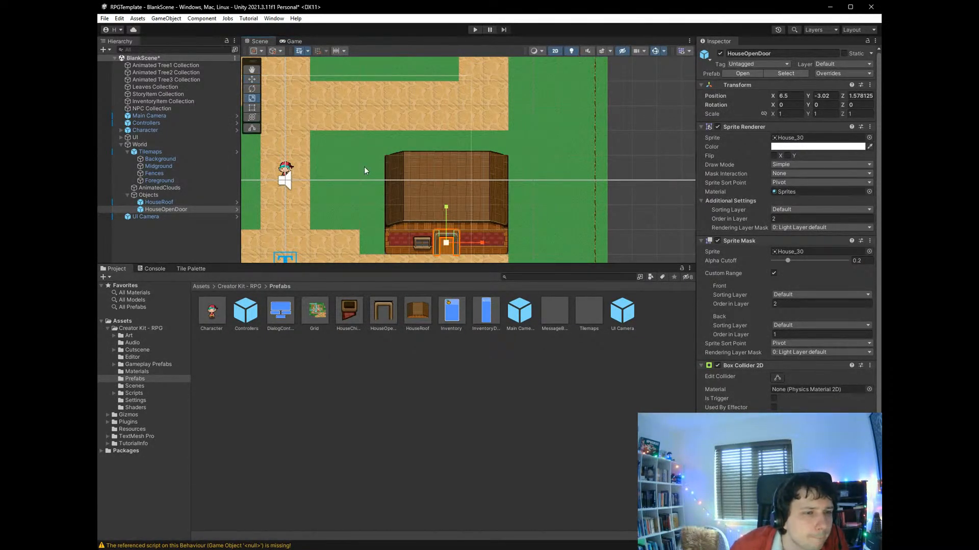
pyautogui.moveTo(447, 242); pyautogui.dragTo(432, 210)
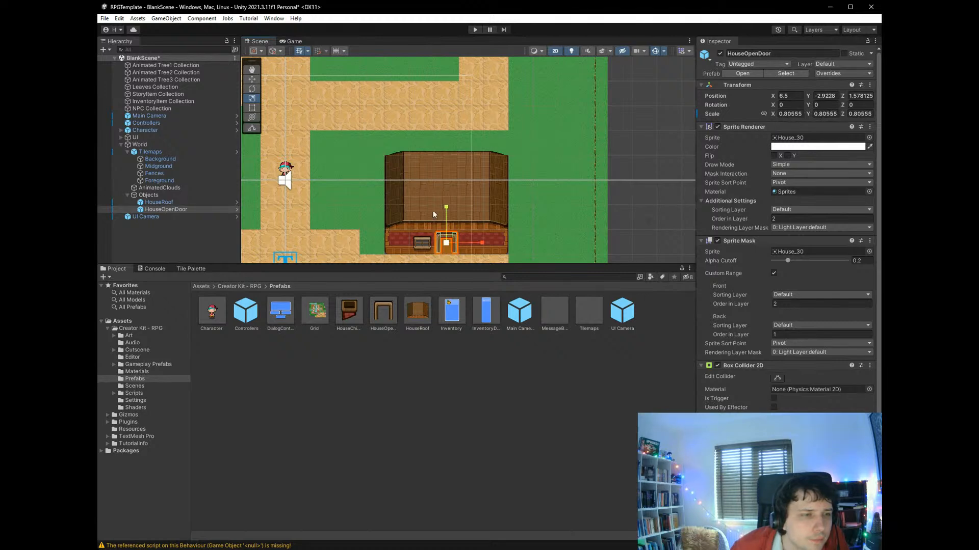
pyautogui.click(252, 79)
pyautogui.moveTo(449, 239); pyautogui.dragTo(448, 243)
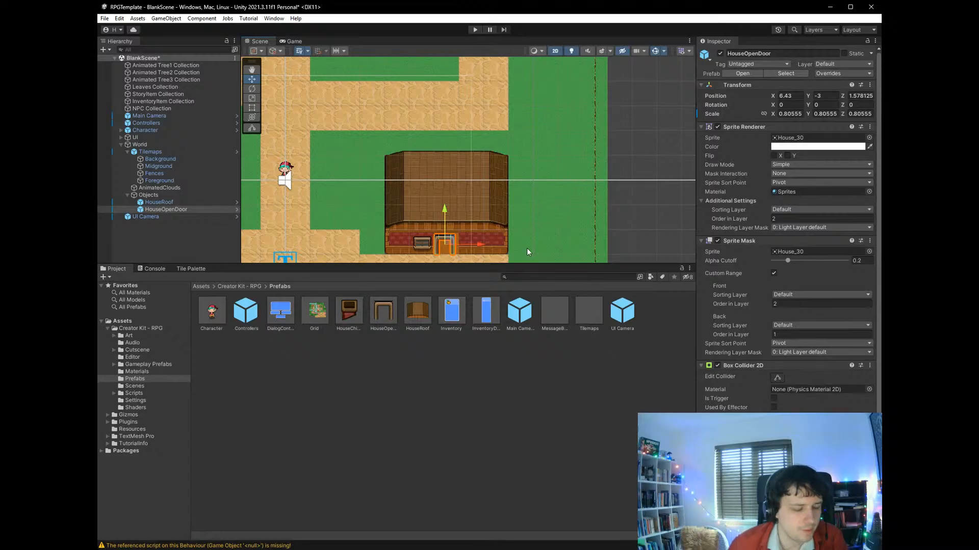
pyautogui.click(556, 214)
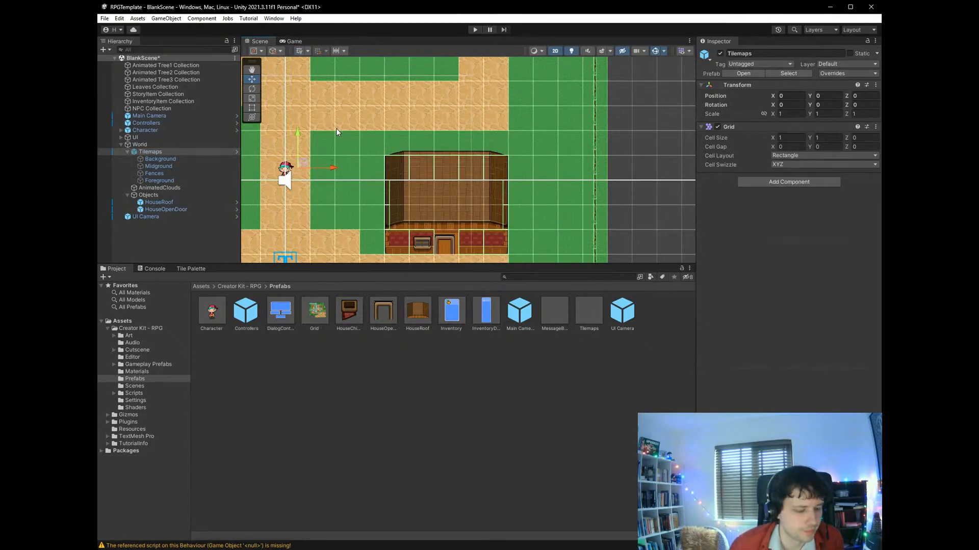
pyautogui.hotkey('ctrl', 'z')
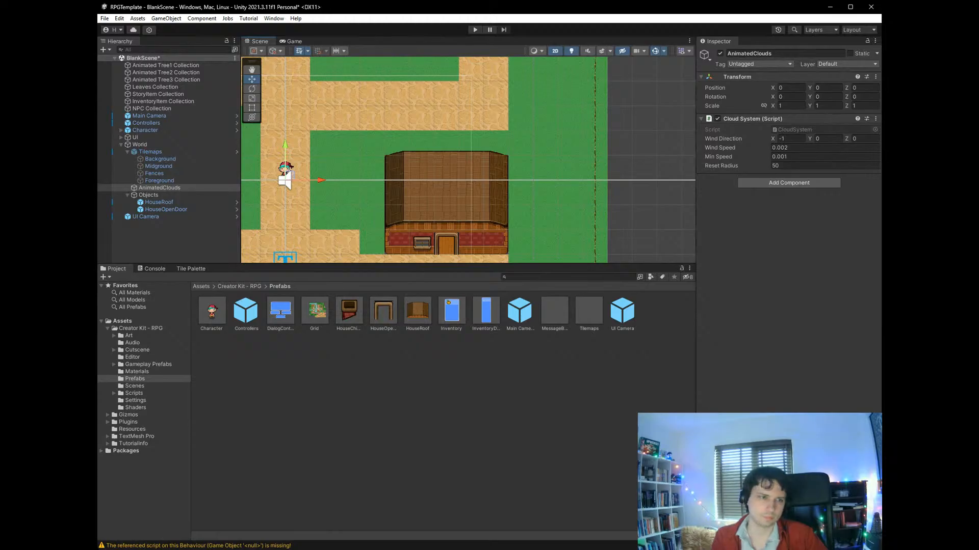
# - Save the scene with the open door at its original size in the house's front wall
pyautogui.click(619, 224)
pyautogui.hotkey('ctrl', 's')
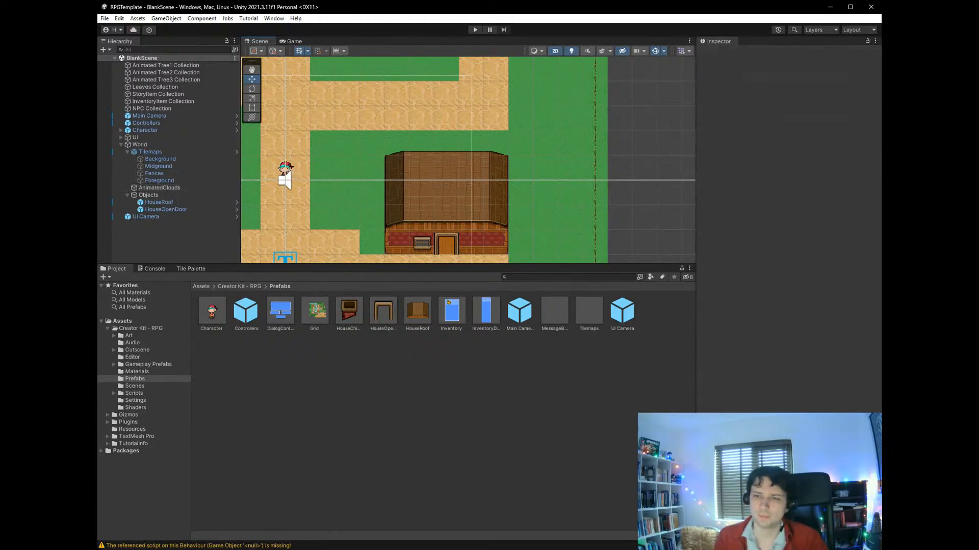
pyautogui.click(440, 247)
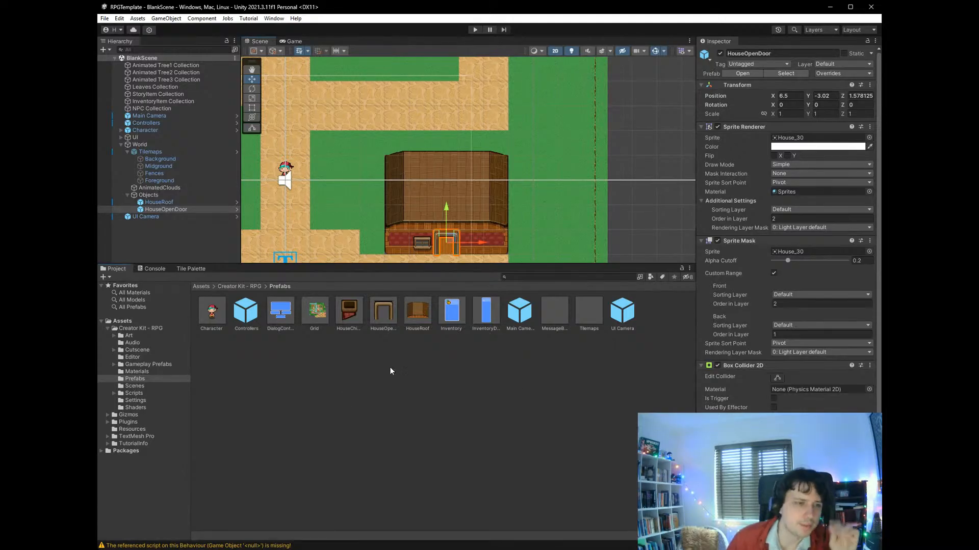
# - Add the HouseChimney prefab under Objects, place it on the roof's upper-left corner at X 4.37, Y 0.35, and save the scene during placement
pyautogui.click(351, 312)
pyautogui.moveTo(344, 311); pyautogui.dragTo(206, 196)
pyautogui.click(197, 212)
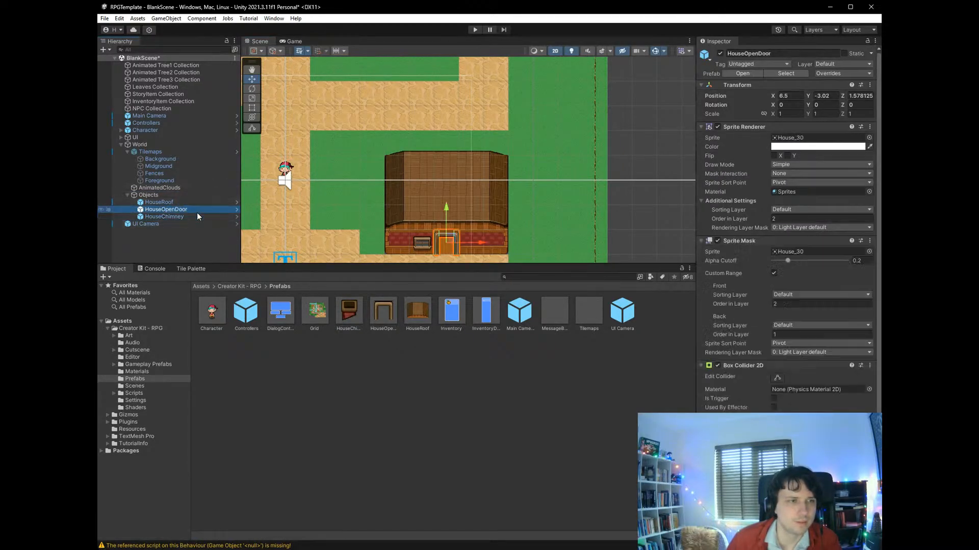
pyautogui.click(195, 215)
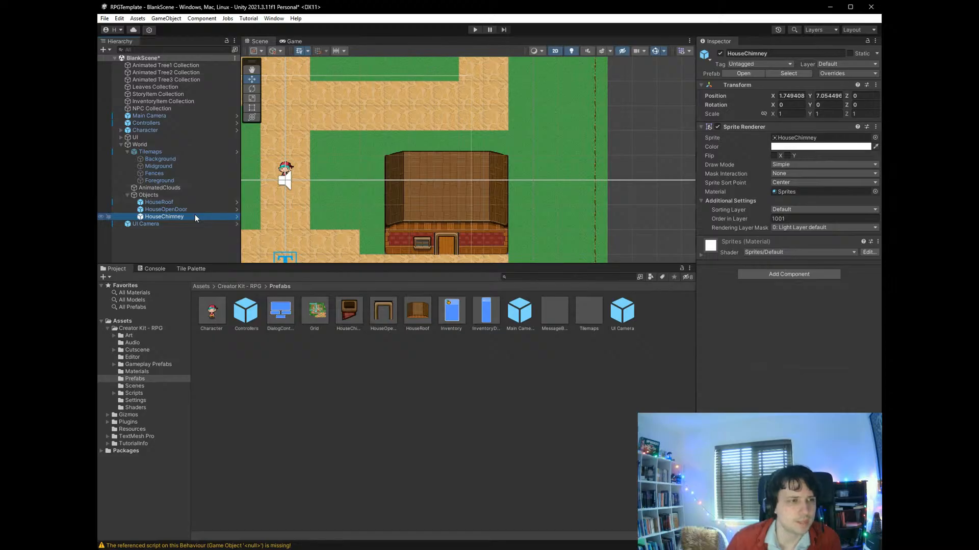
pyautogui.scroll(-2, 360, 212)
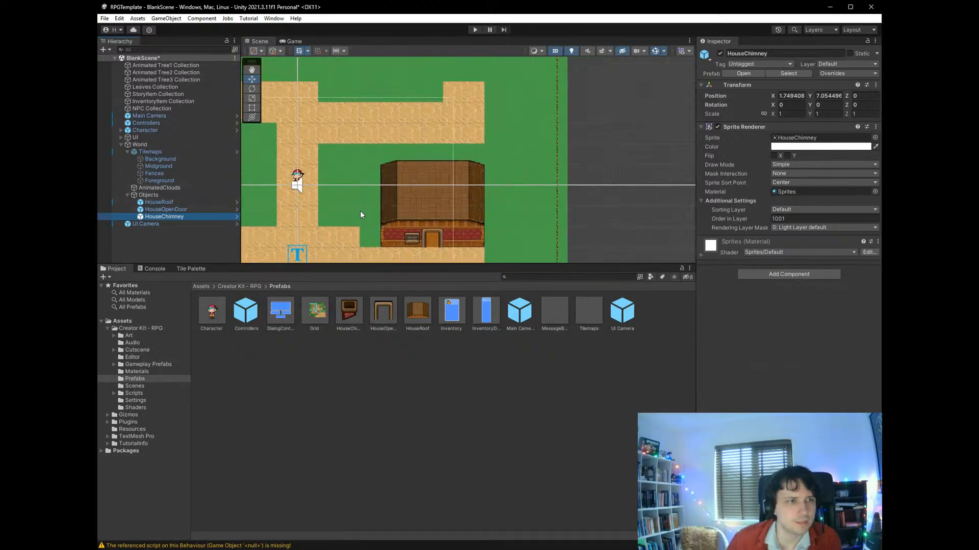
pyautogui.scroll(-2, 360, 215)
pyautogui.moveTo(345, 85); pyautogui.dragTo(390, 181)
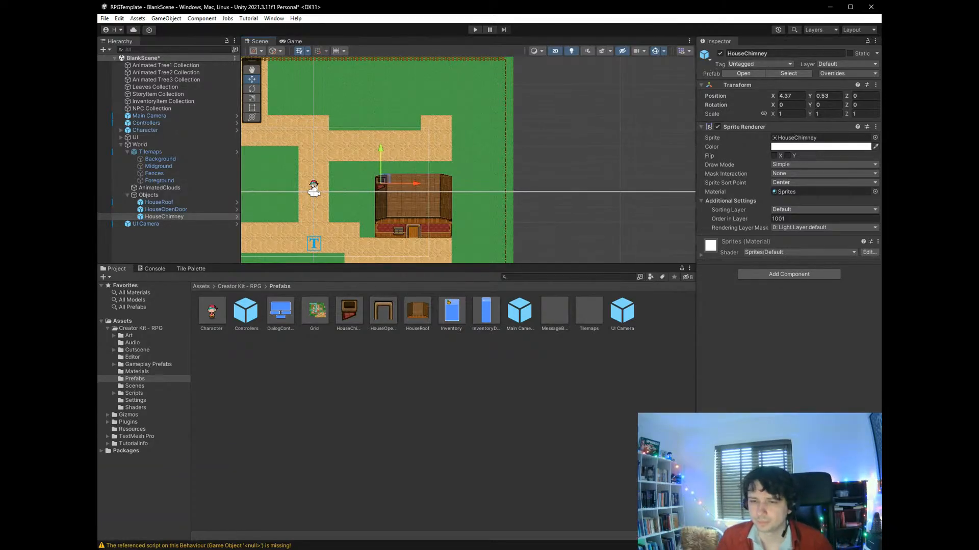
pyautogui.hotkey('ctrl', 's')
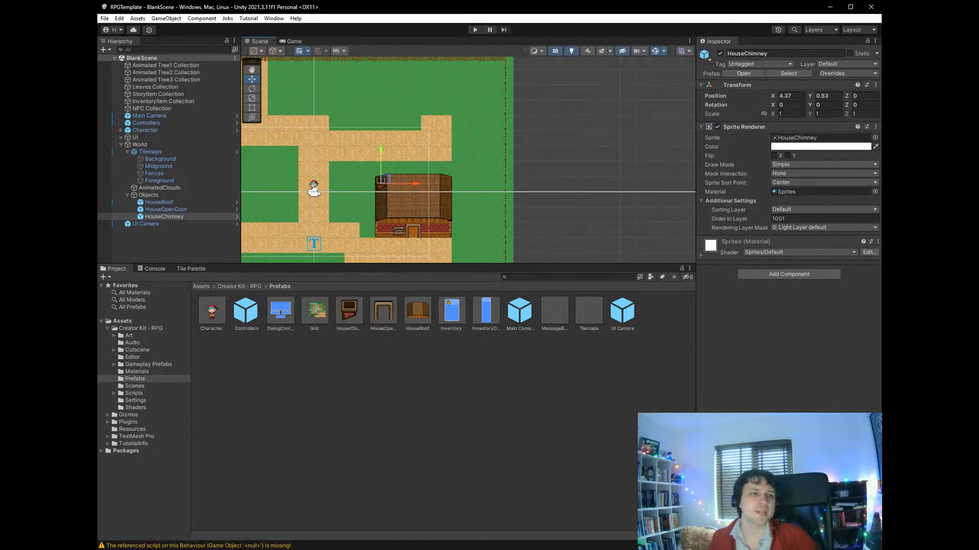
pyautogui.moveTo(385, 183); pyautogui.dragTo(385, 186)
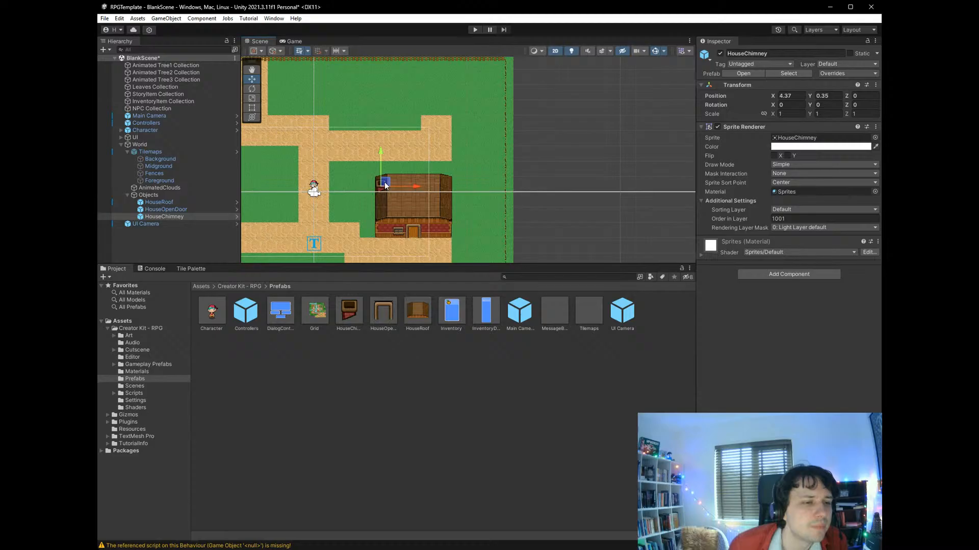
# - Add a second HouseChimney prefab under Objects and rename it HouseChimney2
pyautogui.click(349, 312)
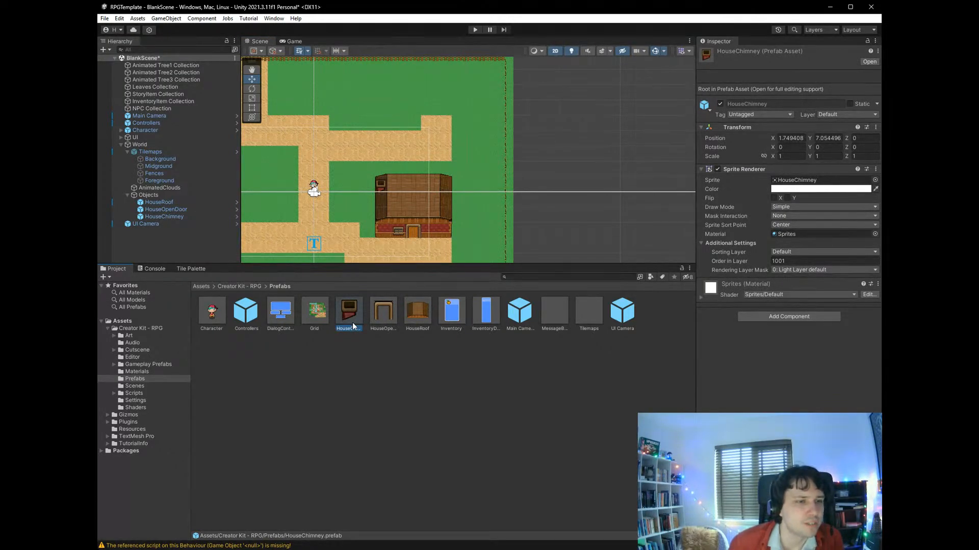
pyautogui.moveTo(348, 311); pyautogui.dragTo(158, 194)
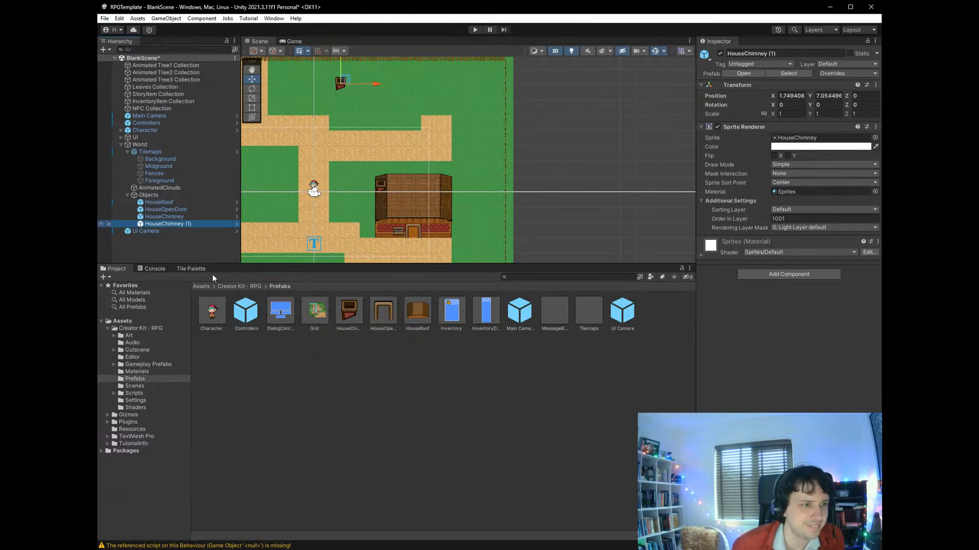
pyautogui.press('F2')
pyautogui.press('End')
pyautogui.press('BackSpace')
pyautogui.press('BackSpace')
pyautogui.press('BackSpace')
pyautogui.press('BackSpace')
pyautogui.write('2')
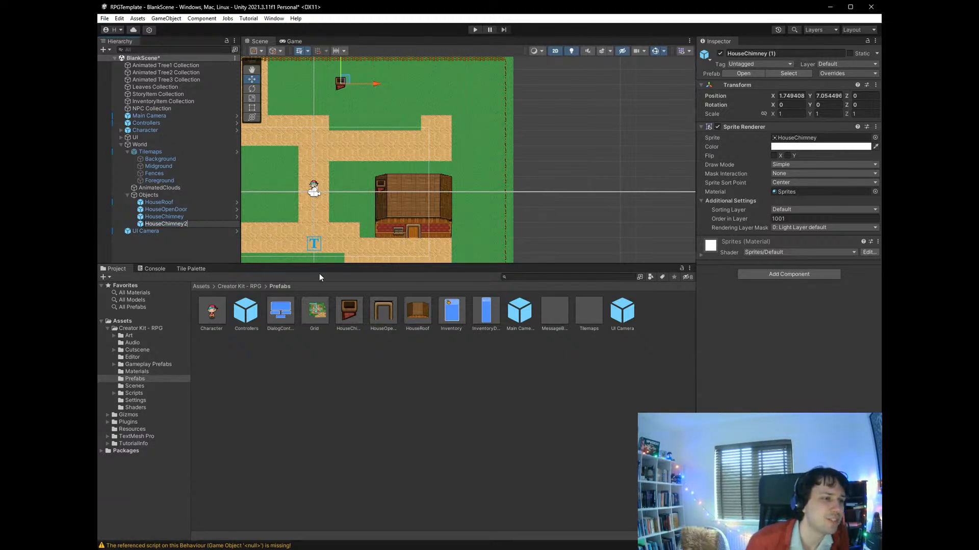
pyautogui.press('Return')
# - Rename the first chimney object under Objects to HouseChimney1
pyautogui.click(186, 218)
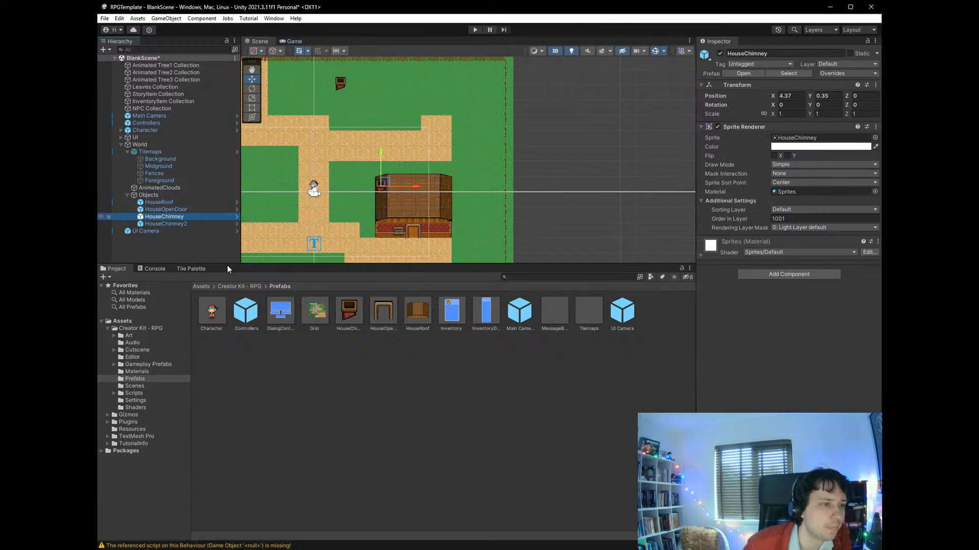
pyautogui.press('F2')
pyautogui.press('End')
pyautogui.write('1')
pyautogui.press('Return')
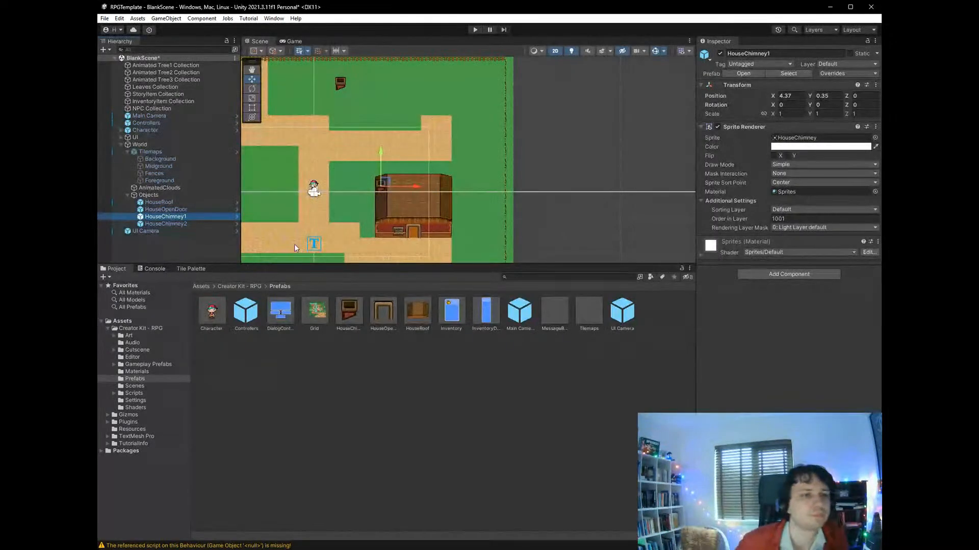
# - Mirror HouseChimney2 with an X scale of -1 and place it on the roof's upper-right corner at about X 8.63, Y 0.44
pyautogui.click(191, 223)
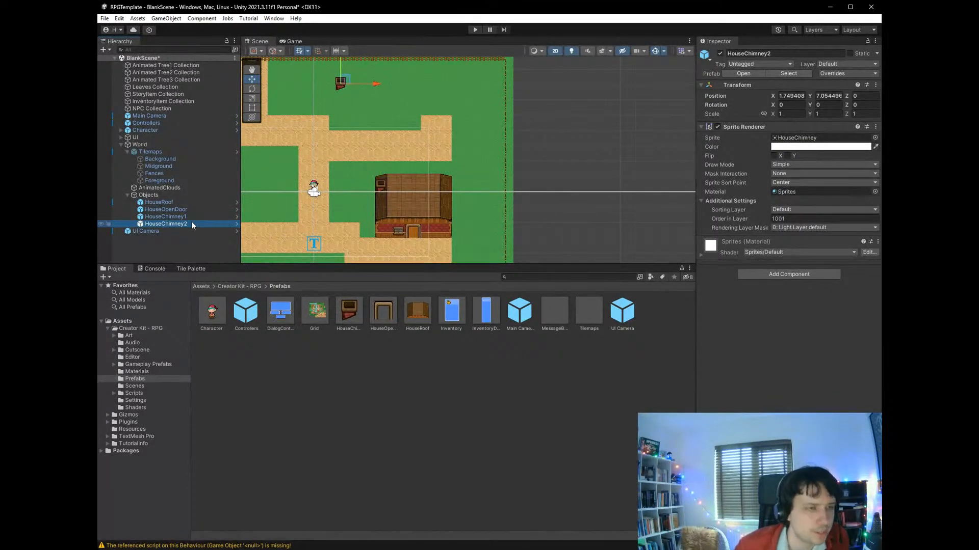
pyautogui.moveTo(342, 83); pyautogui.dragTo(481, 191)
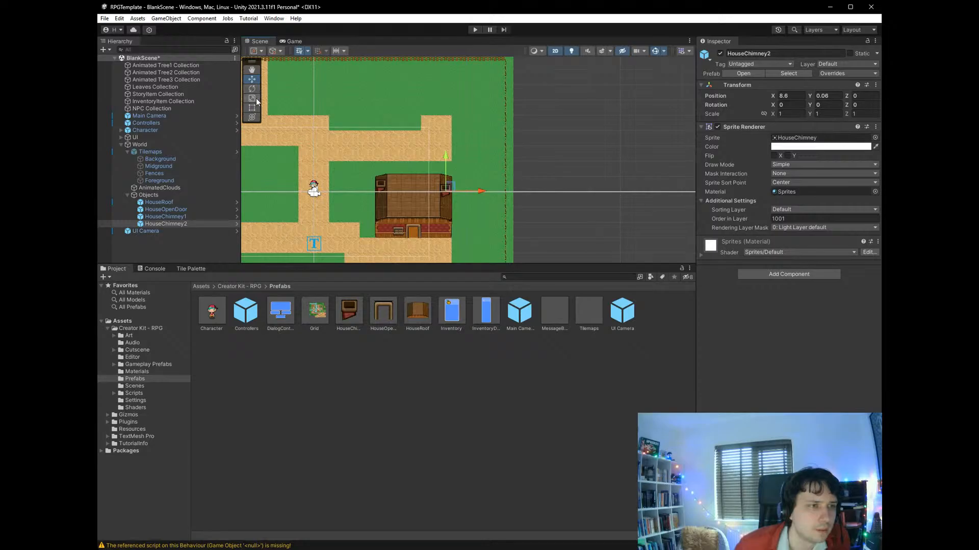
pyautogui.click(253, 99)
pyautogui.moveTo(481, 191); pyautogui.dragTo(408, 191)
pyautogui.click(789, 114)
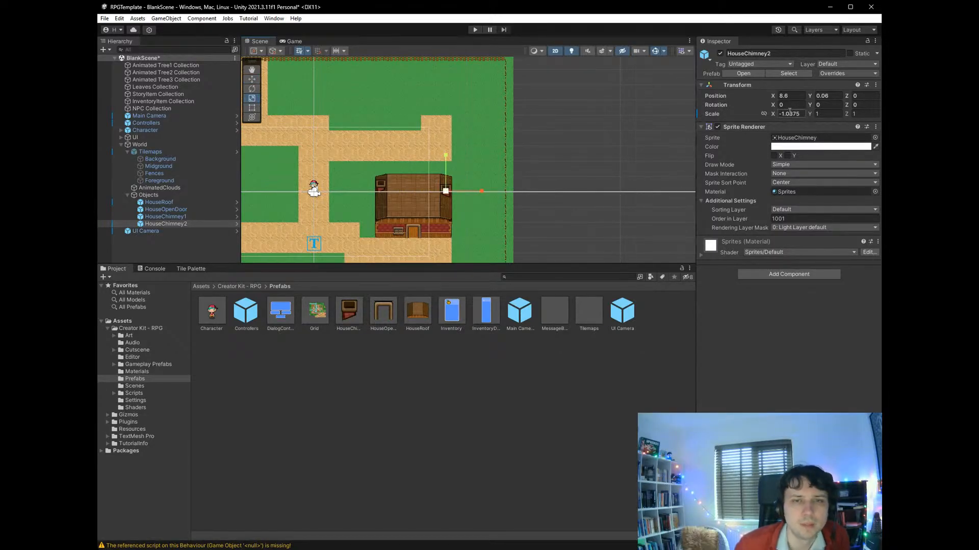
pyautogui.write('-1')
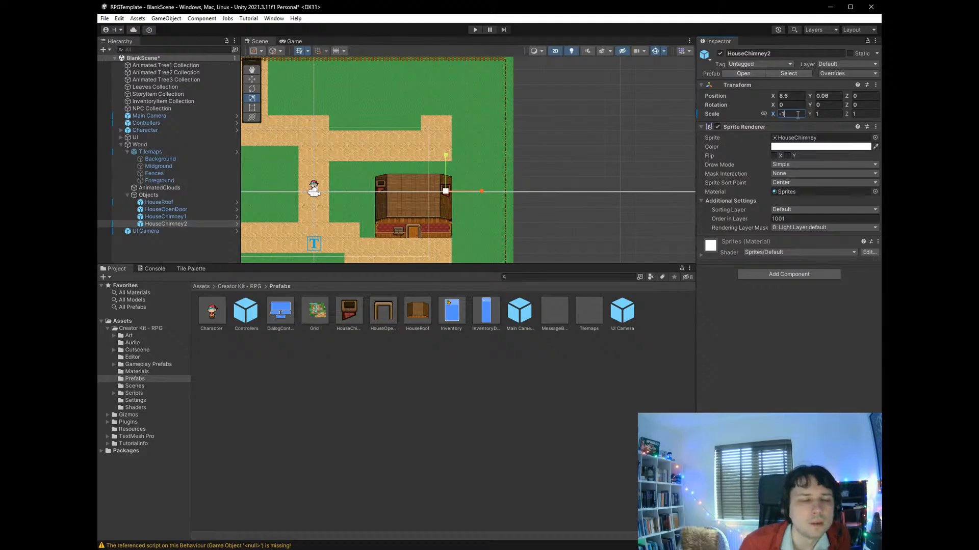
pyautogui.click(252, 79)
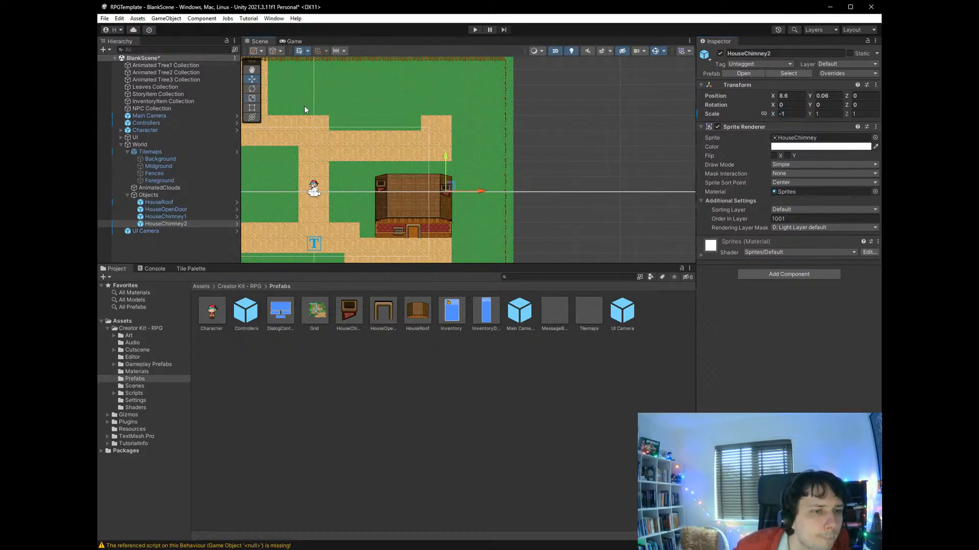
pyautogui.moveTo(445, 188); pyautogui.dragTo(450, 182)
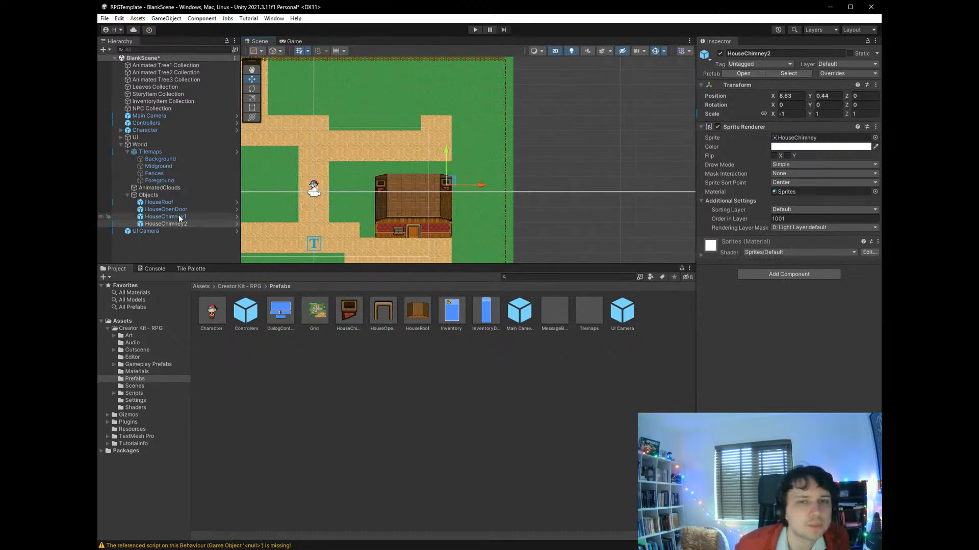
# - Compare both chimneys' positions and set HouseChimney2's Y position to 0.35 to align it with HouseChimney1
pyautogui.click(179, 215)
pyautogui.click(177, 221)
pyautogui.click(178, 216)
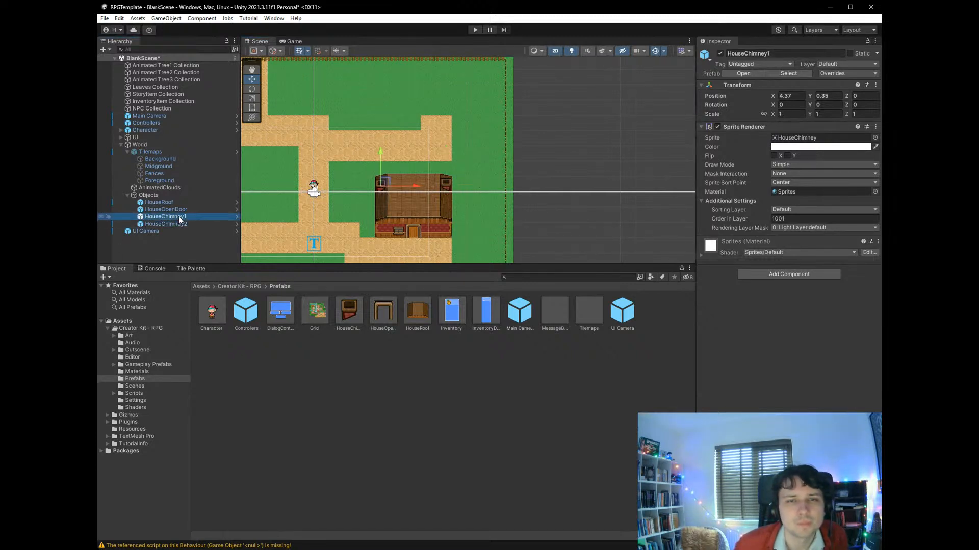
pyautogui.click(185, 223)
pyautogui.click(188, 218)
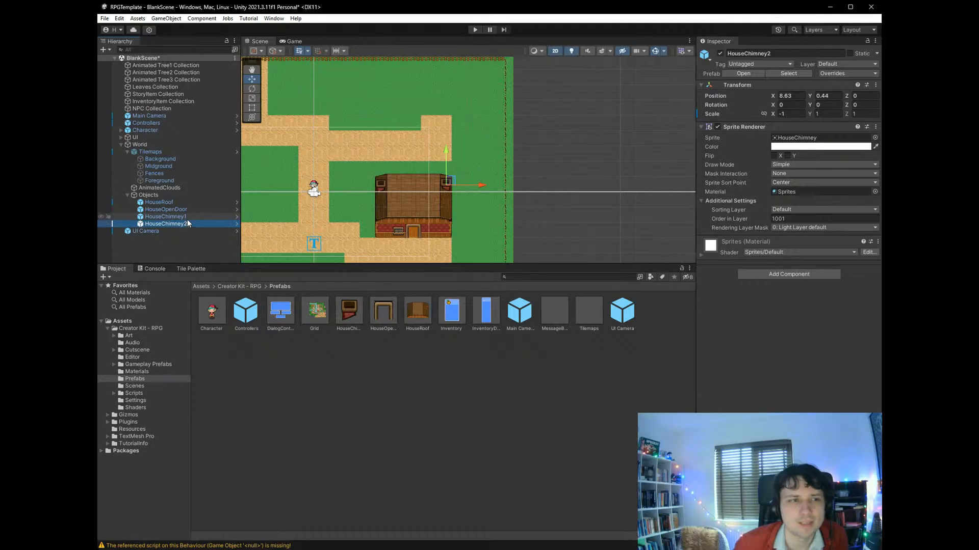
pyautogui.click(188, 224)
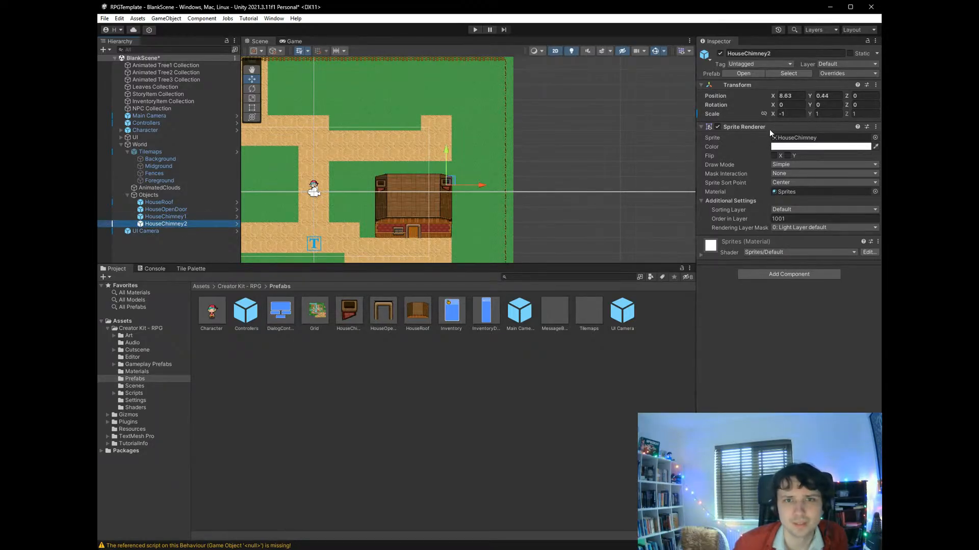
pyautogui.click(830, 97)
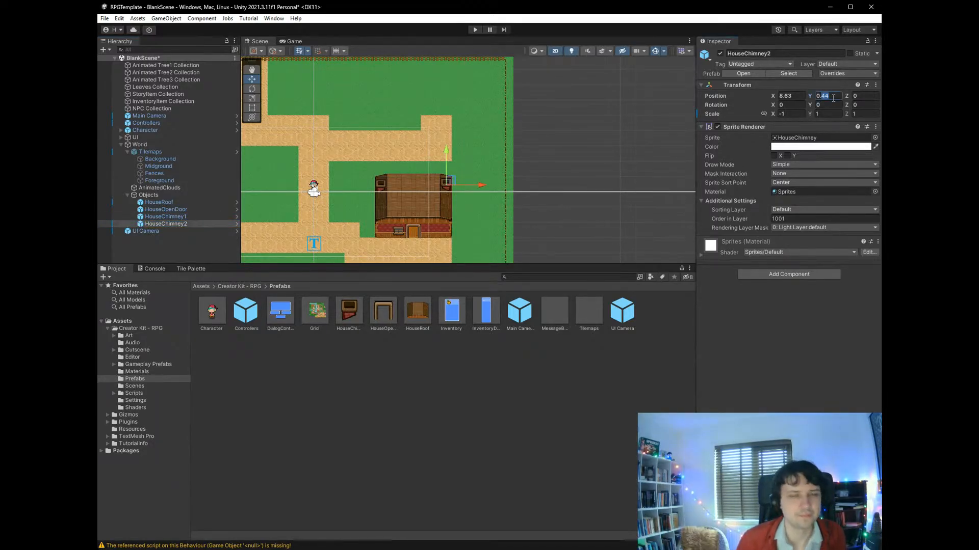
pyautogui.write('0.35')
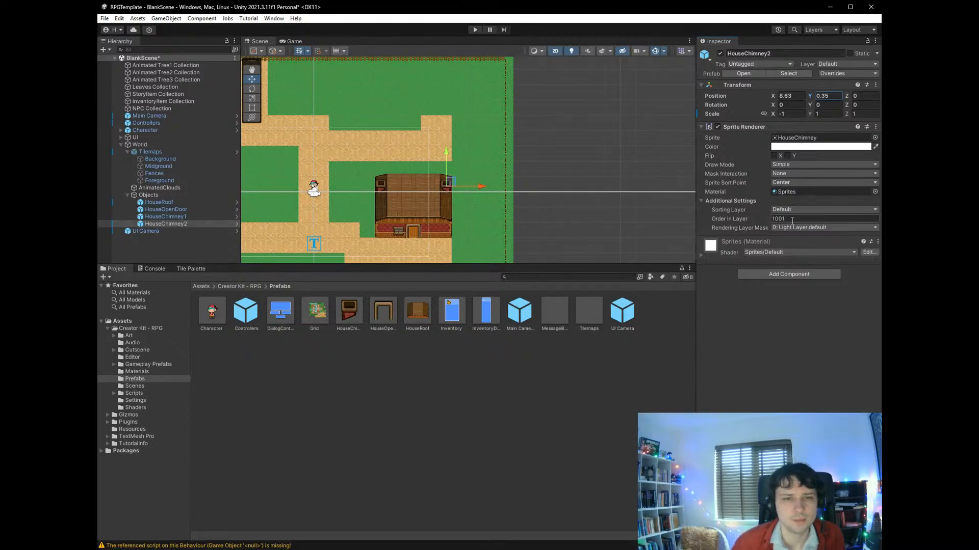
pyautogui.click(708, 218)
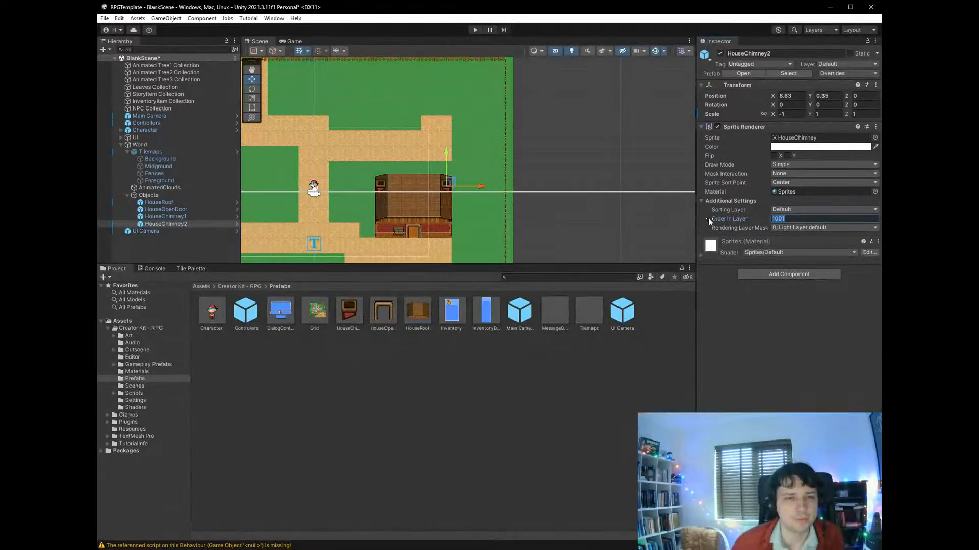
pyautogui.click(650, 385)
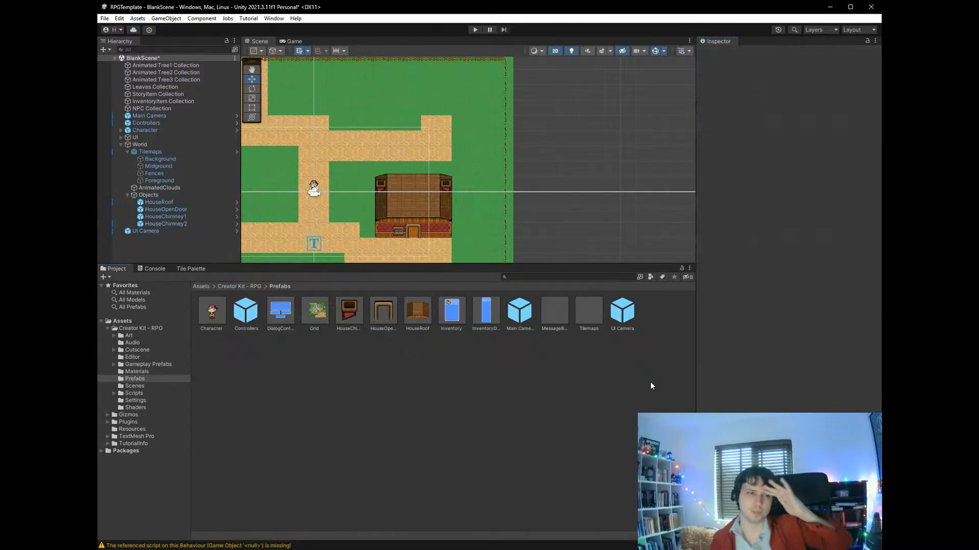
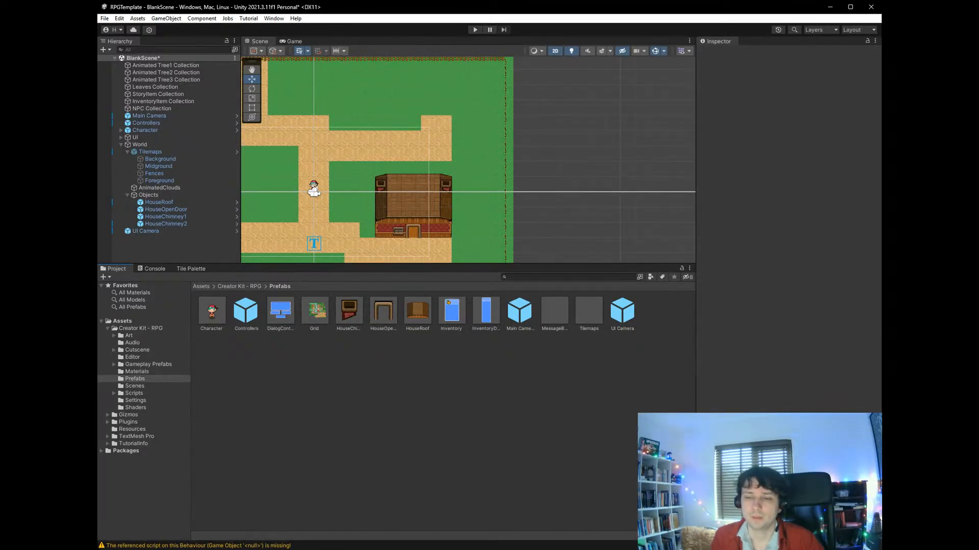
# - Compare HouseRoof with HouseChimney2, and add a Box Collider 2D and the Fading Sprite script to HouseChimney2
pyautogui.click(449, 185)
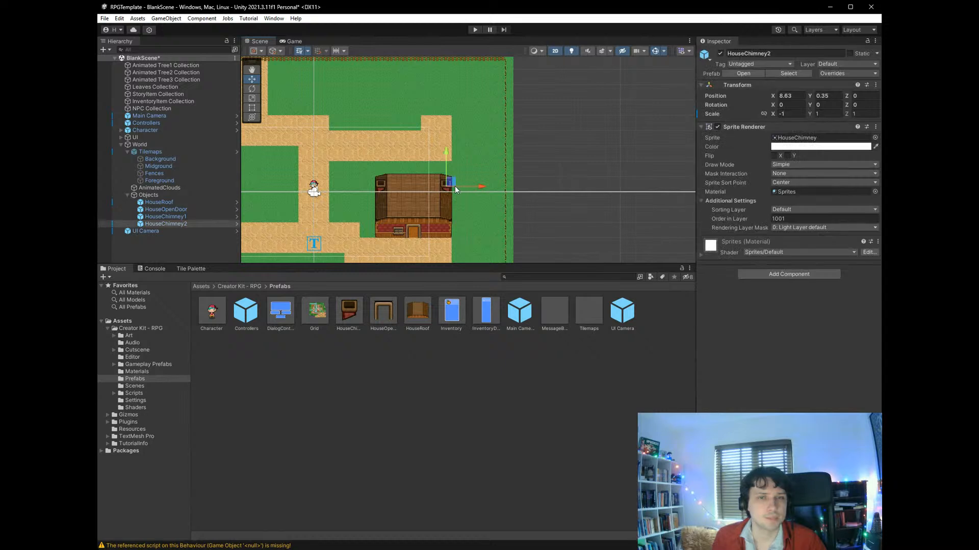
pyautogui.click(429, 205)
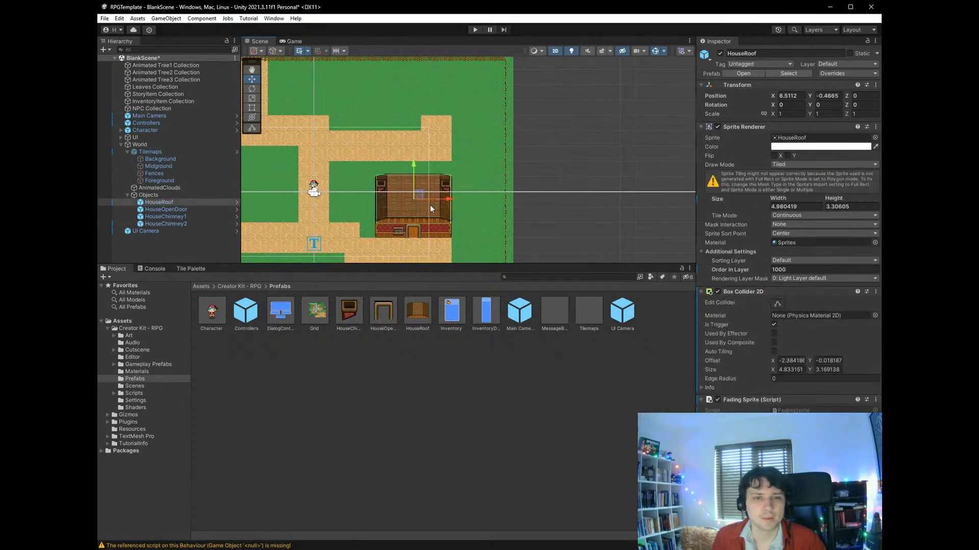
pyautogui.click(447, 187)
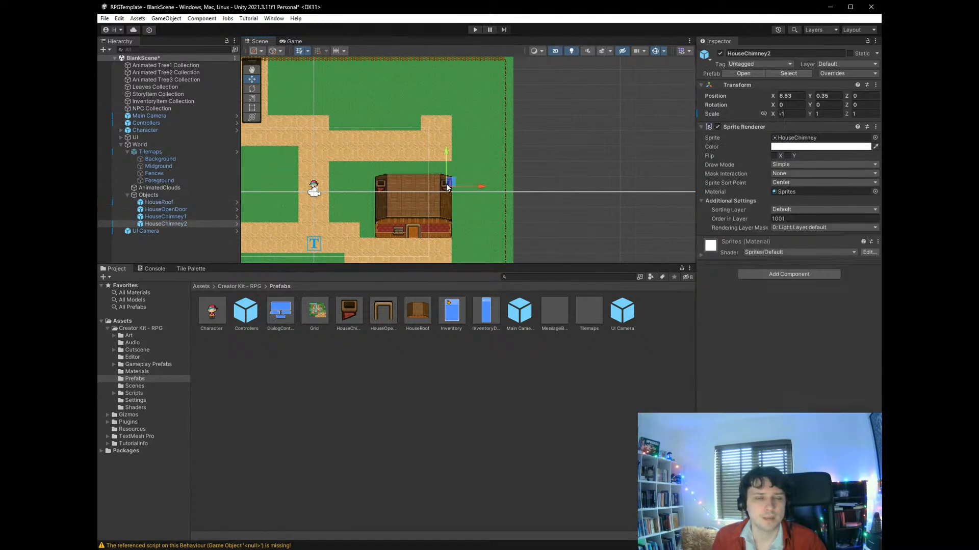
pyautogui.click(423, 201)
pyautogui.click(449, 188)
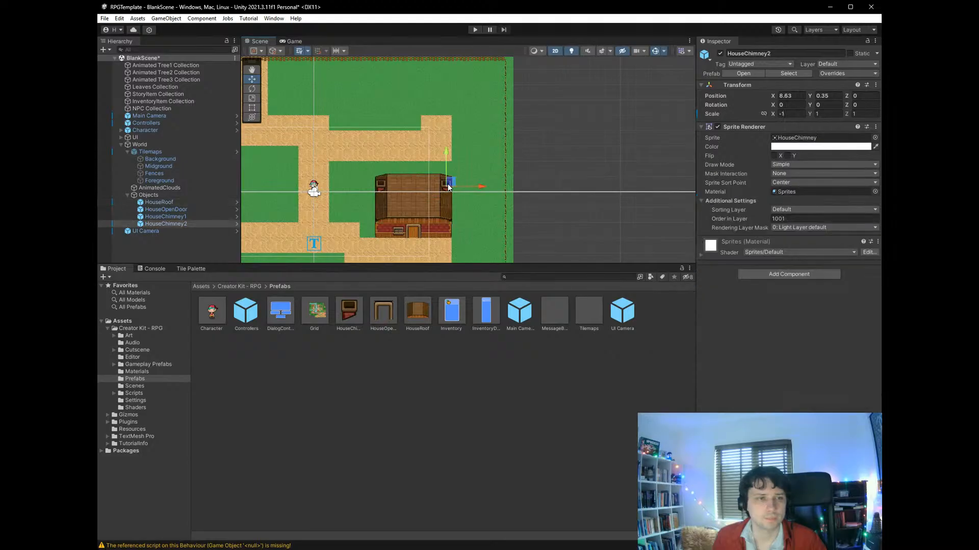
pyautogui.click(769, 317)
pyautogui.click(784, 382)
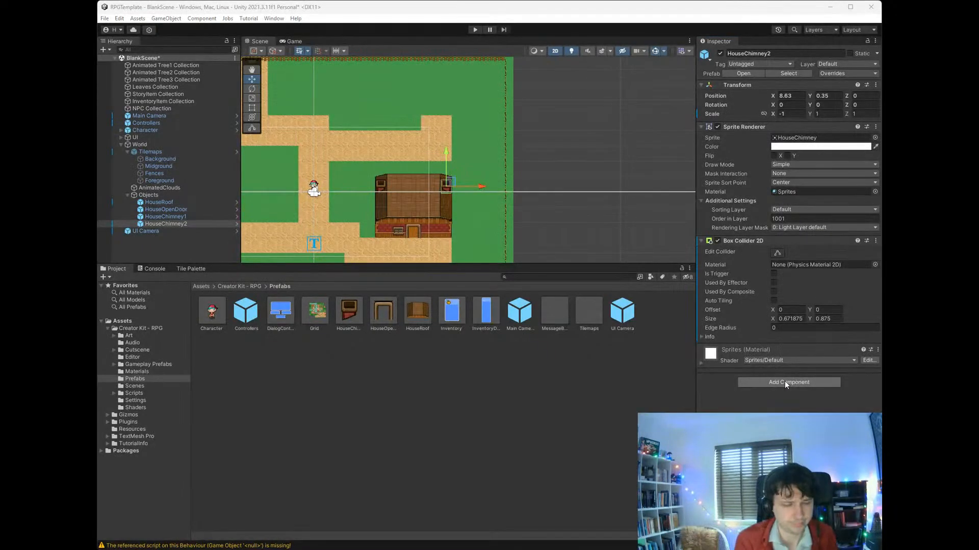
pyautogui.click(787, 420)
pyautogui.click(778, 253)
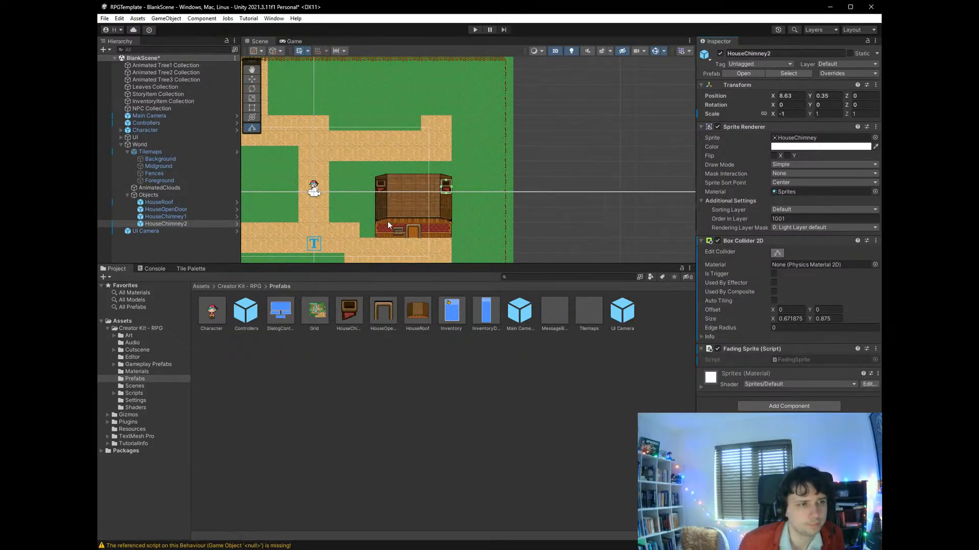
# - Add a Box Collider 2D and the Fading Sprite script to HouseChimney1
pyautogui.click(203, 218)
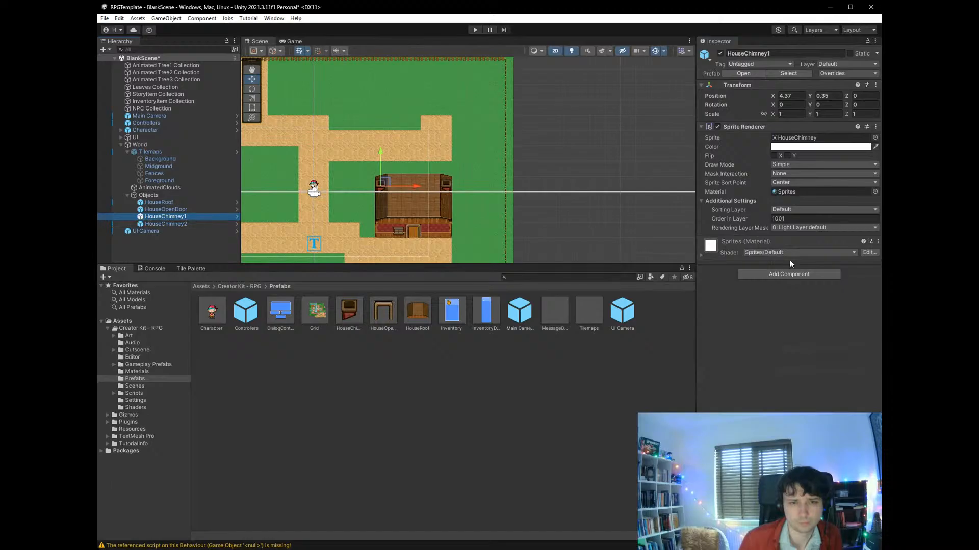
pyautogui.click(789, 274)
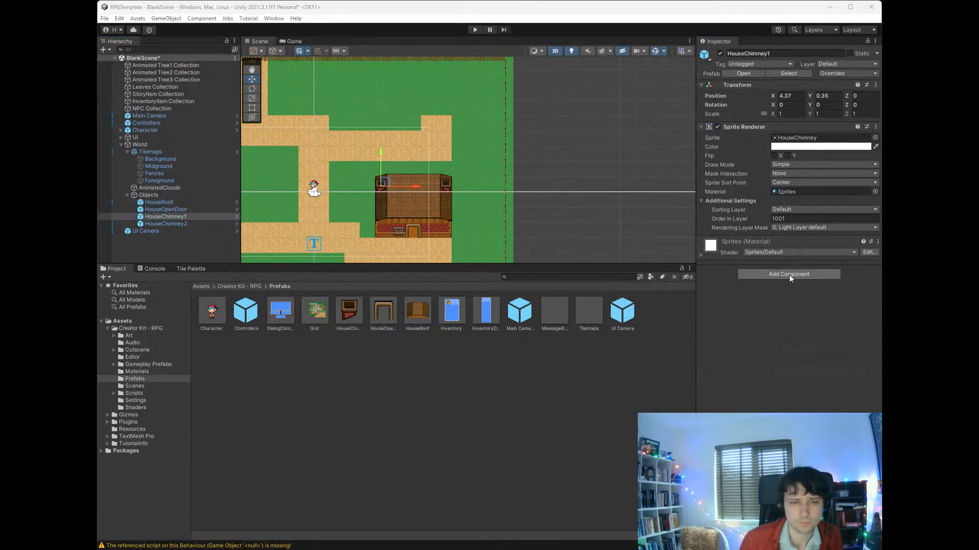
pyautogui.click(785, 314)
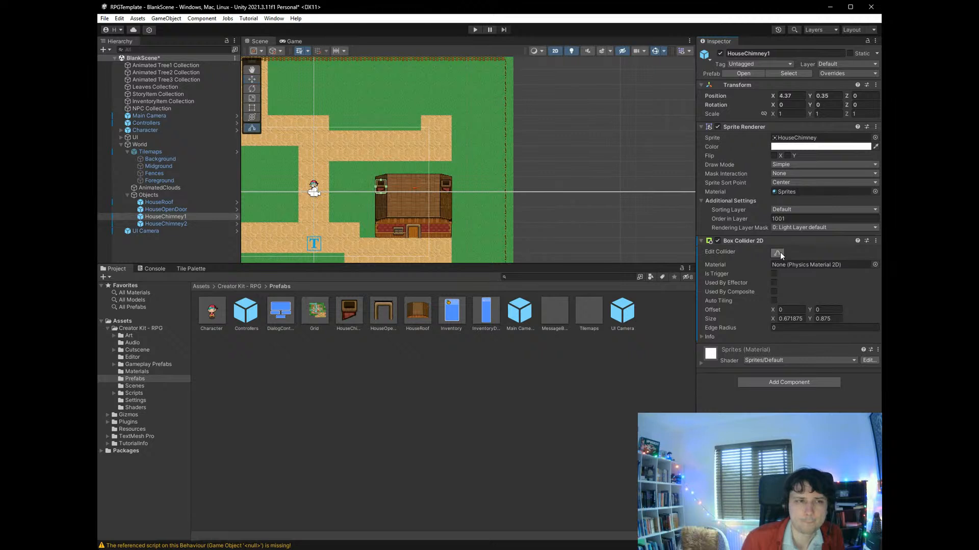
pyautogui.click(799, 383)
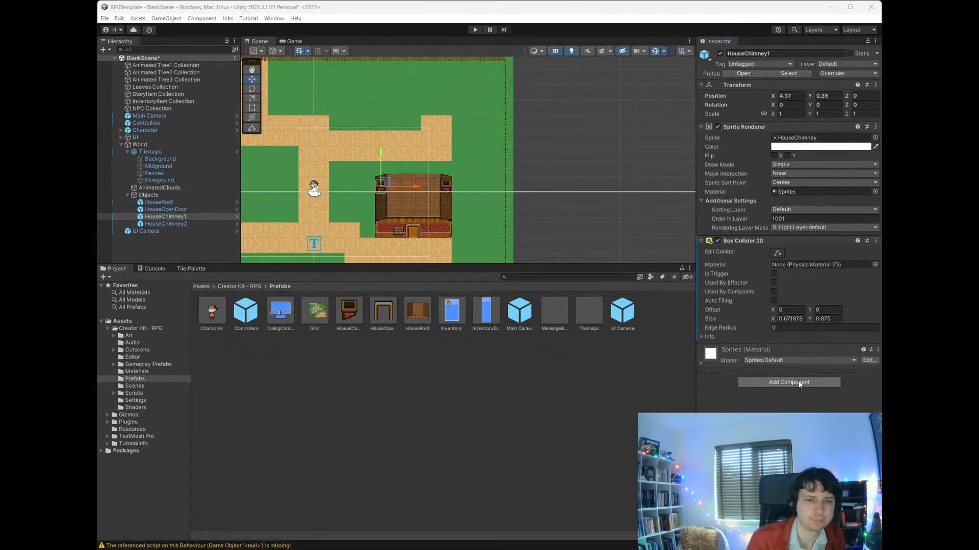
pyautogui.press('Return')
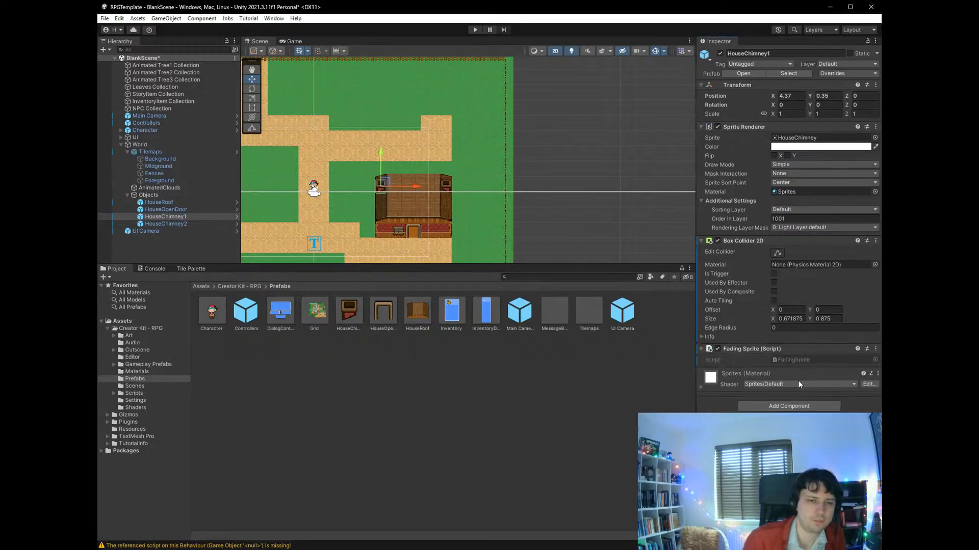
# - Run the scene in play mode and walk the character along the sand path to the house's front door
pyautogui.click(475, 30)
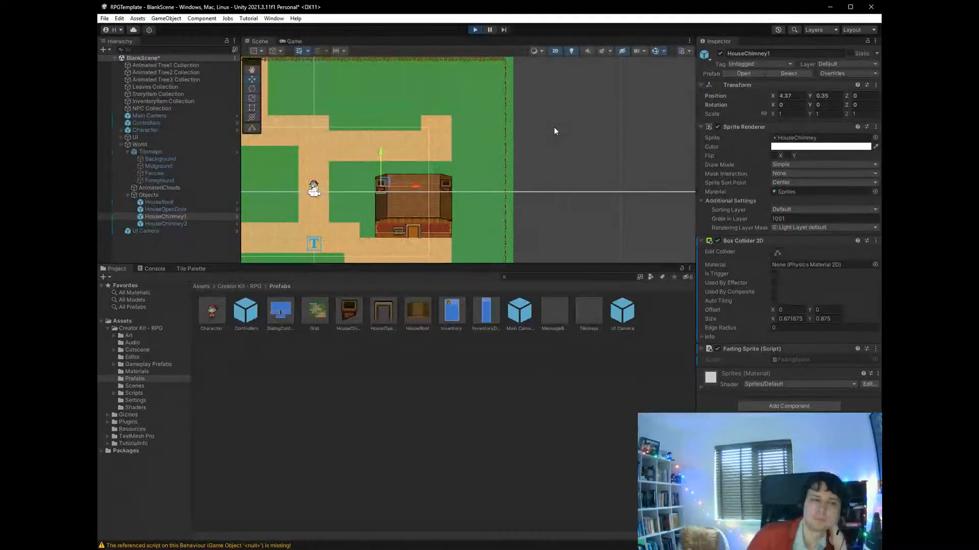
pyautogui.press('Down')
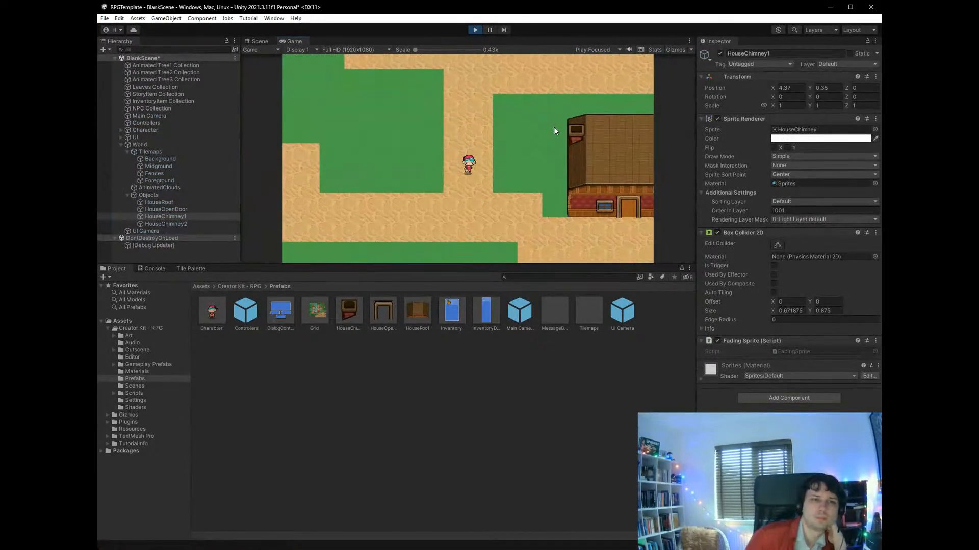
pyautogui.press('Right')
pyautogui.press('Right')
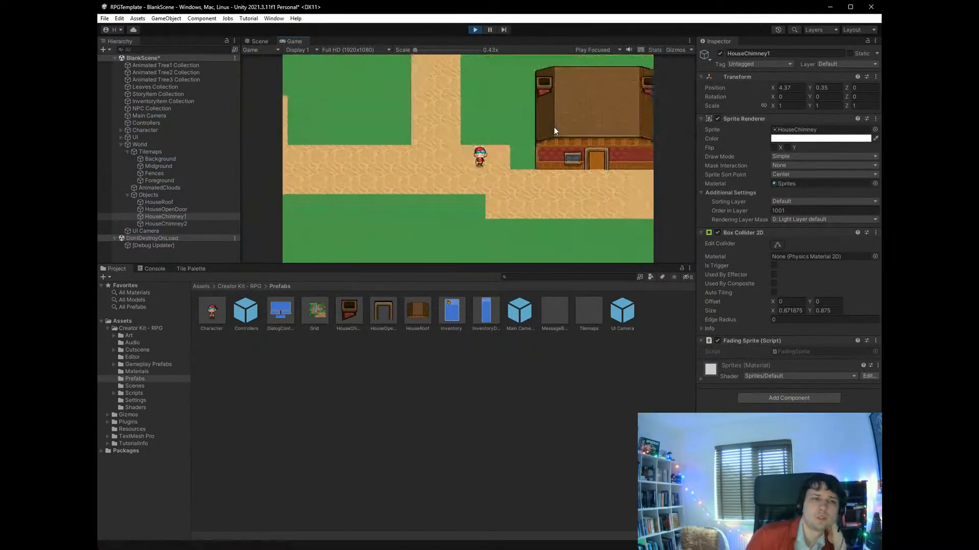
pyautogui.press('Right')
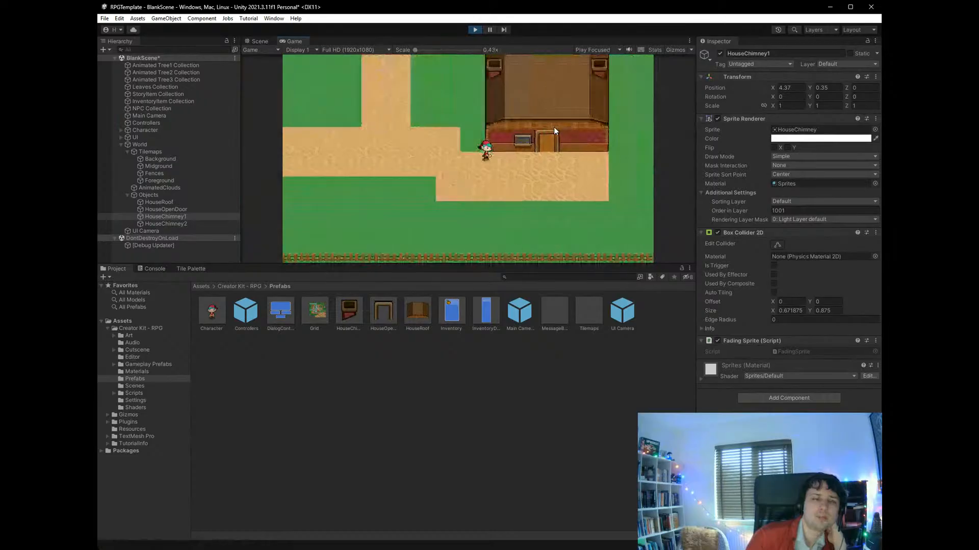
pyautogui.press('Right')
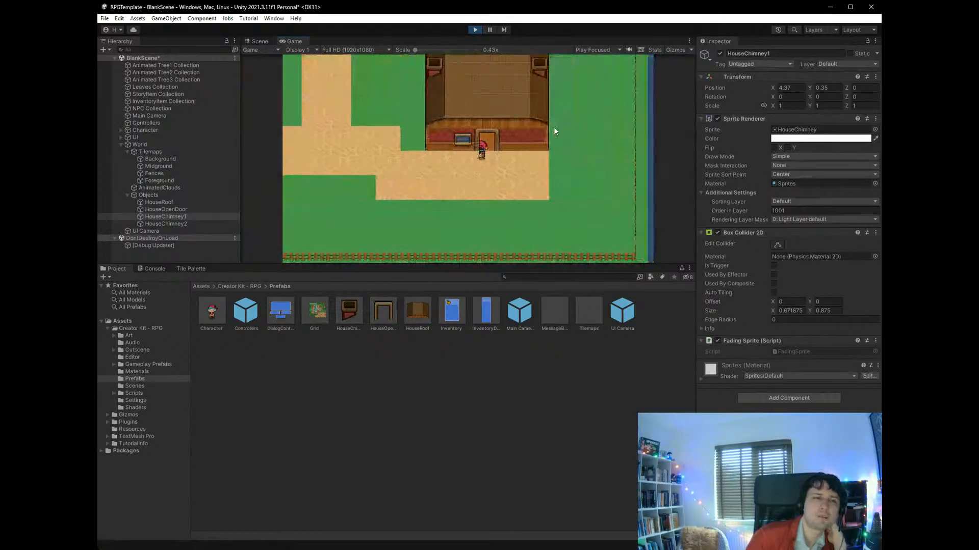
pyautogui.press('Right')
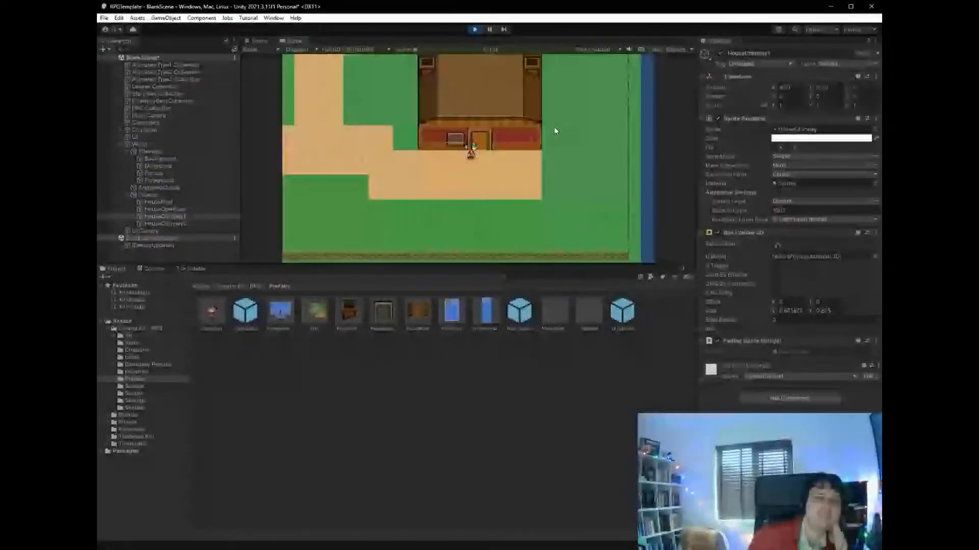
pyautogui.press('Left')
pyautogui.press('Right')
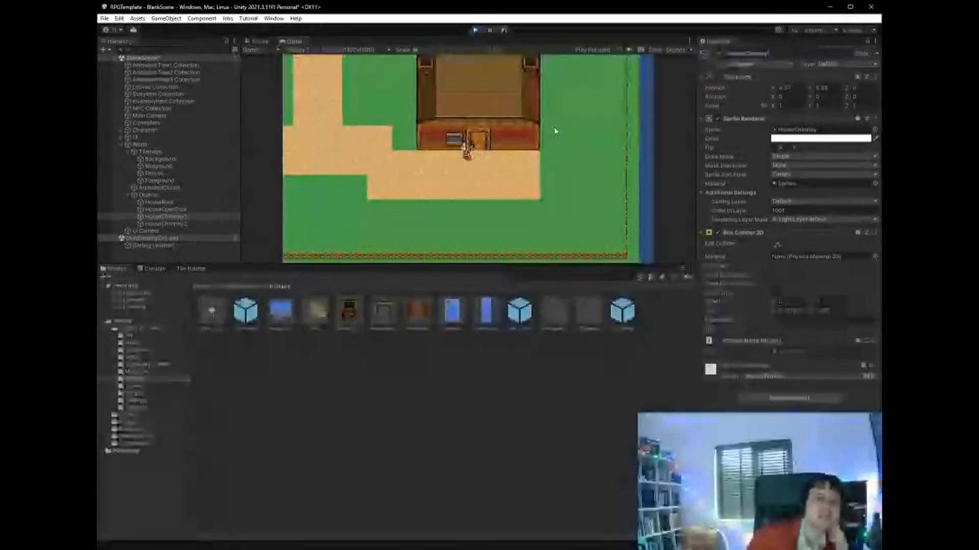
pyautogui.press('Right')
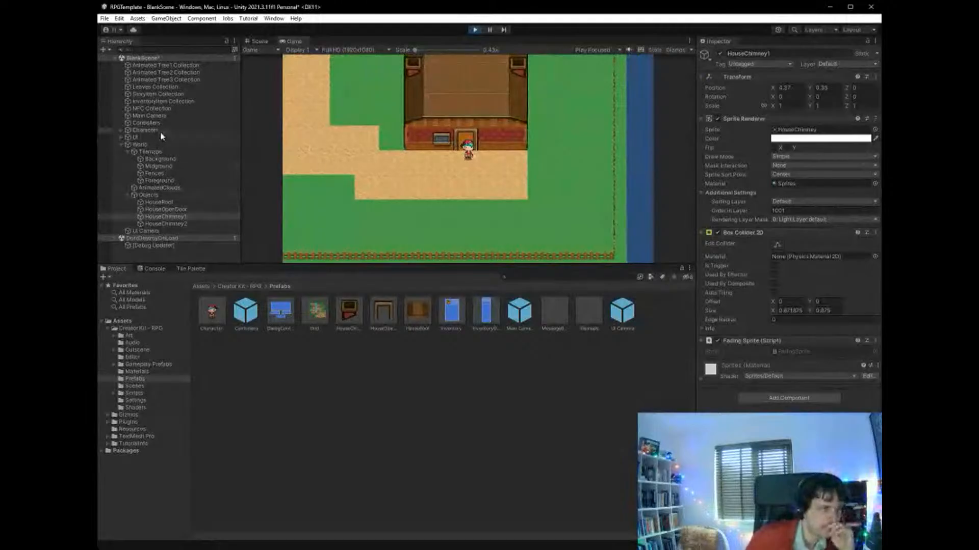
# - Inspect the Character object's components, including its Sprite Renderer's Order in Layer, while the game runs
pyautogui.click(107, 131)
pyautogui.scroll(-4, 846, 326)
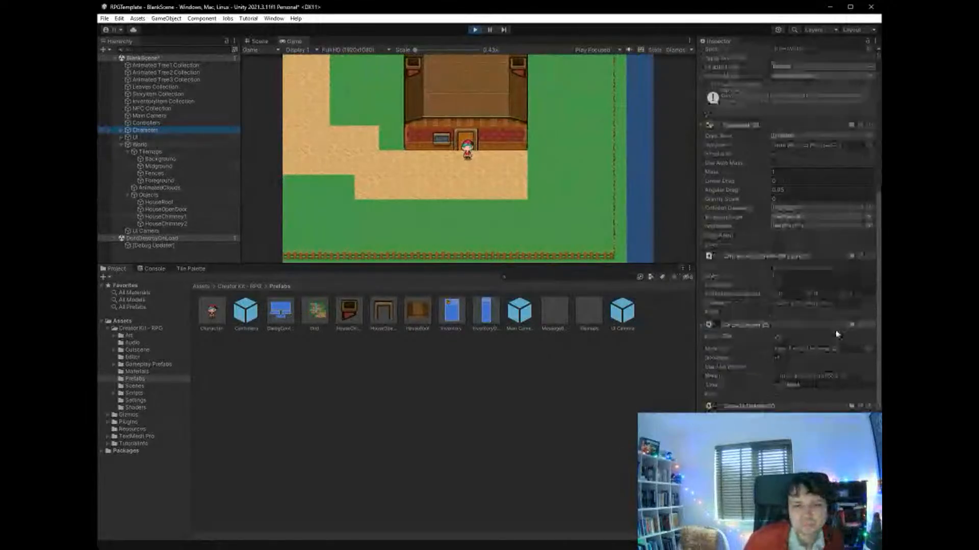
pyautogui.scroll(8, 823, 349)
pyautogui.scroll(3, 819, 356)
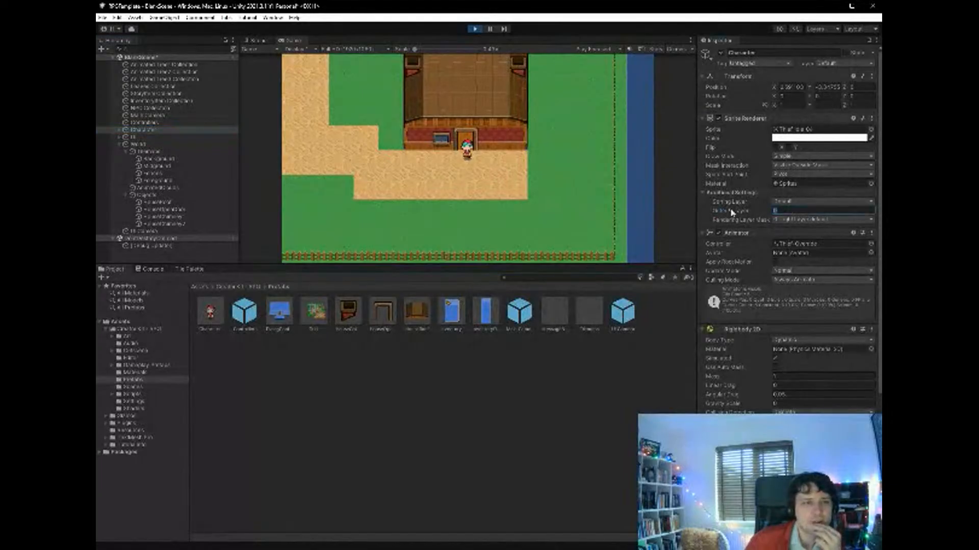
# - Return to the running game and walk the character around the doorway and up into the house
pyautogui.click(457, 166)
pyautogui.press('Up')
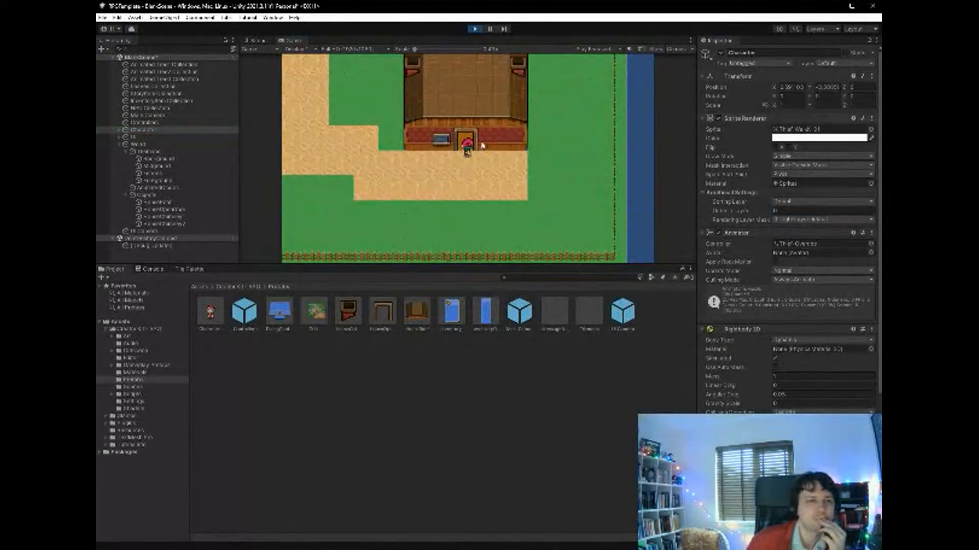
pyautogui.press('Left')
pyautogui.press('Down')
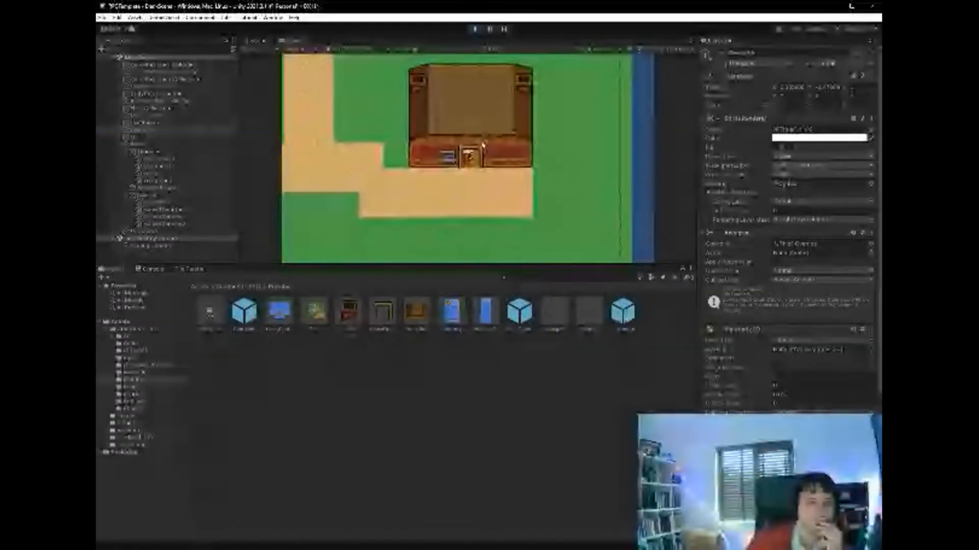
pyautogui.press('Left')
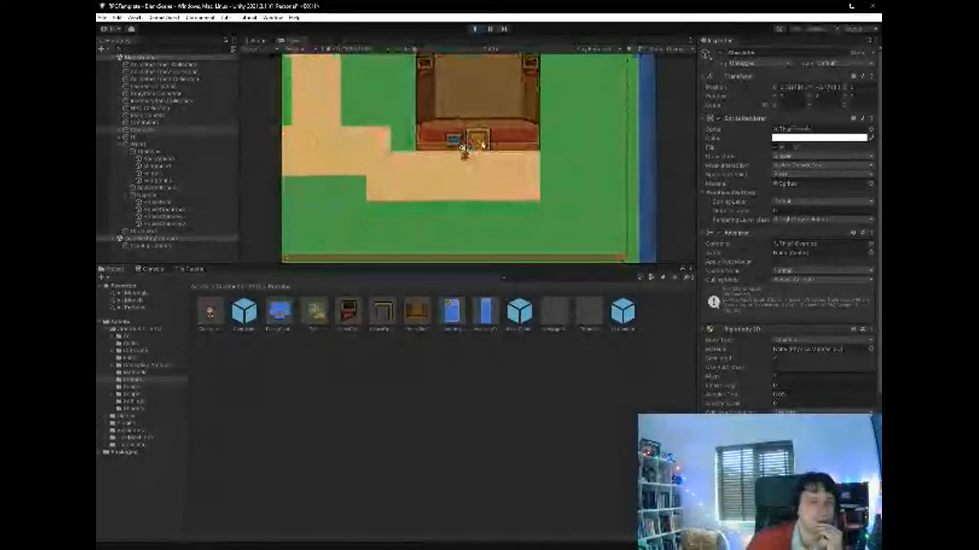
pyautogui.press('Right')
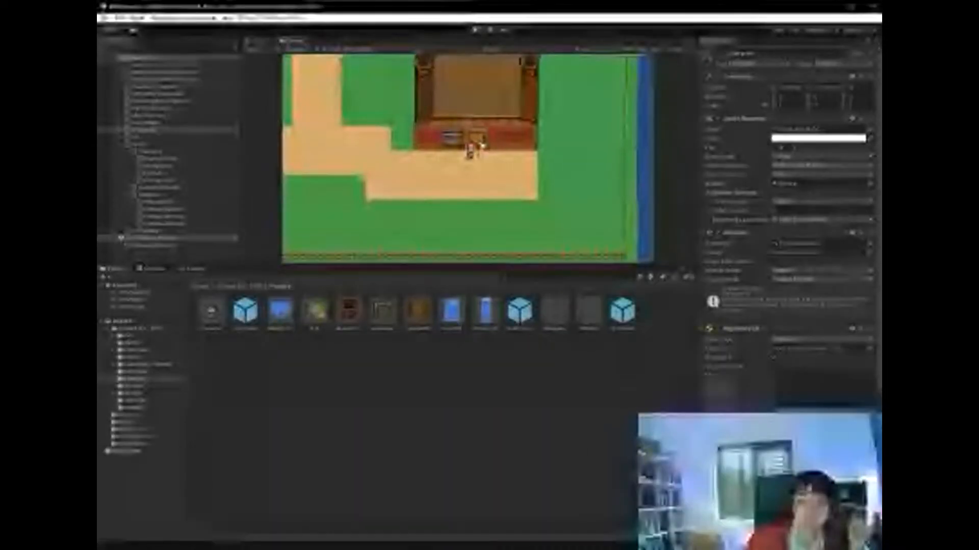
pyautogui.press('Up')
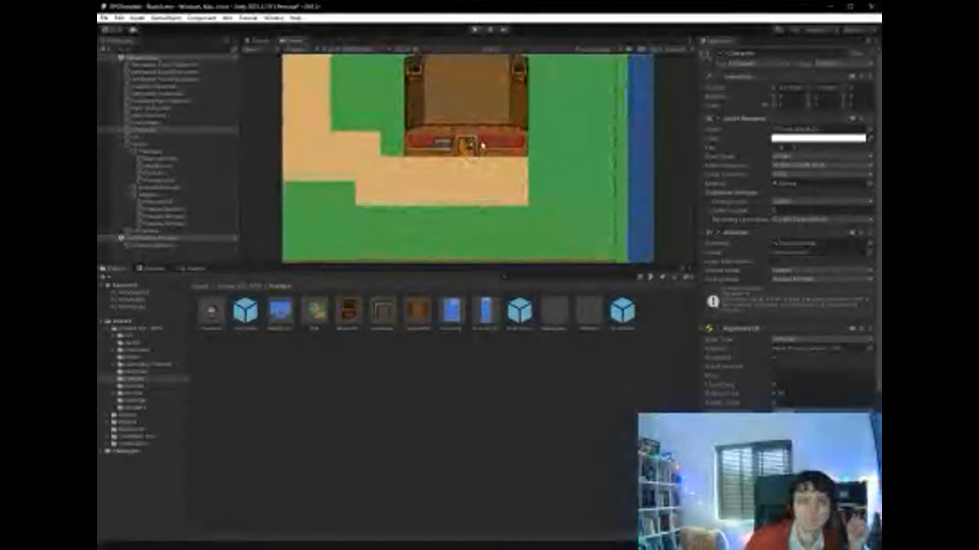
pyautogui.press('Up')
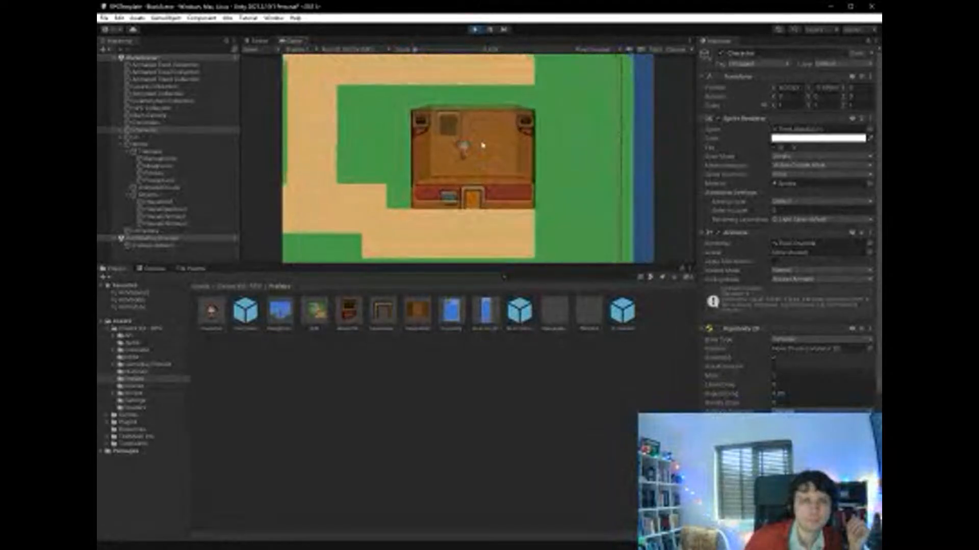
# - Walk the character back and forth inside the house to test how the roof and both chimneys fade
pyautogui.press('Left')
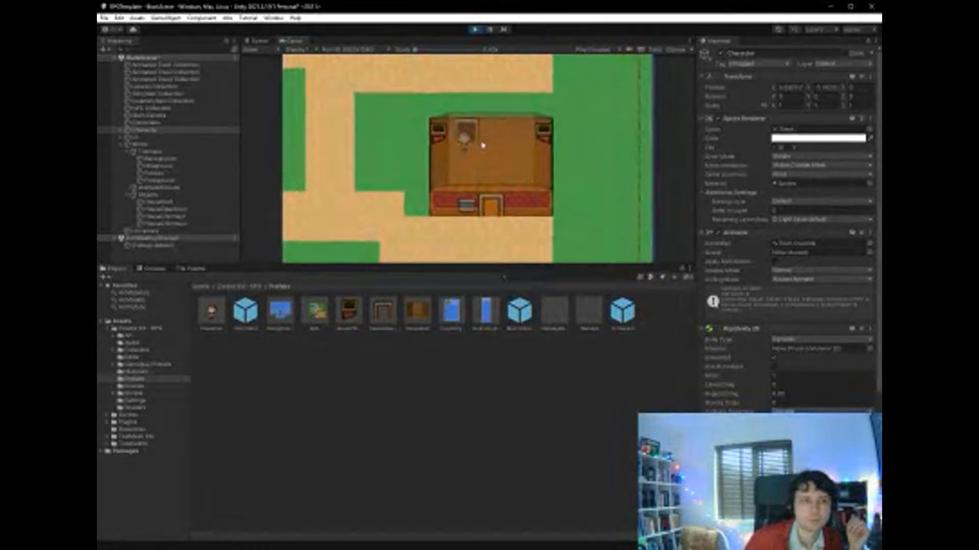
pyautogui.press('Right')
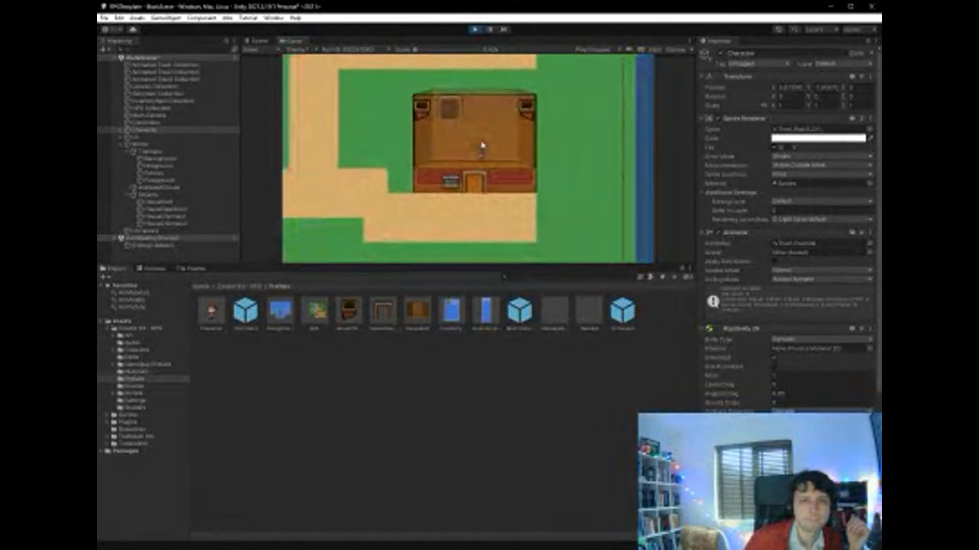
pyautogui.press('Left')
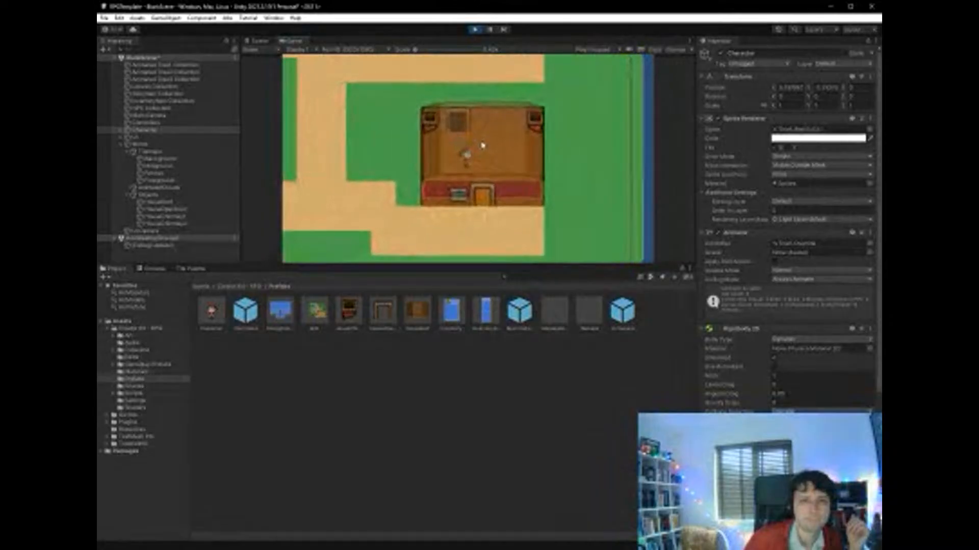
pyautogui.press('Right')
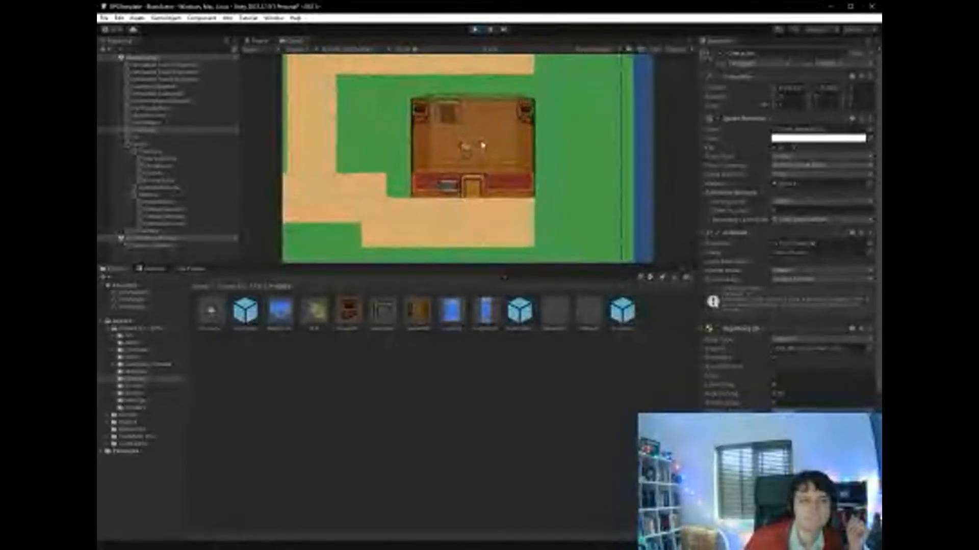
pyautogui.press('Left')
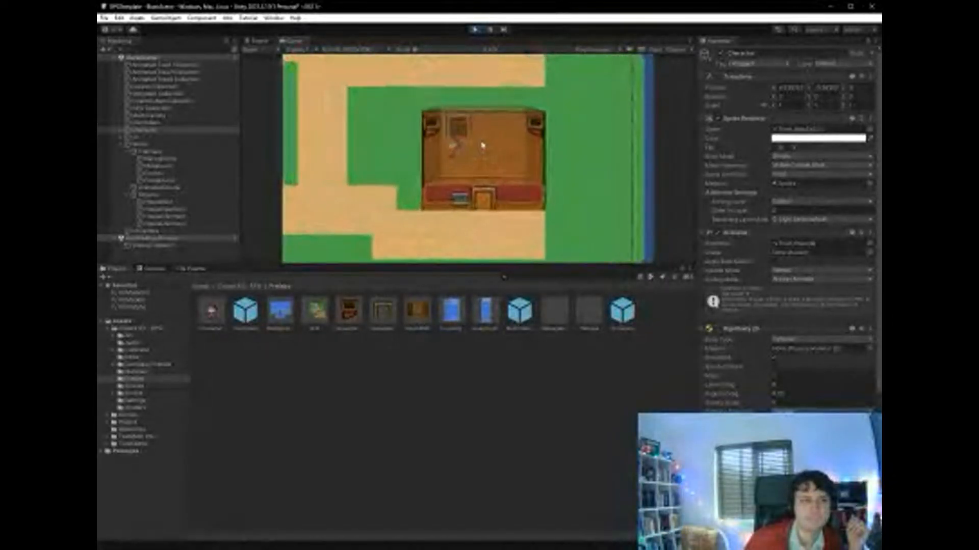
pyautogui.press('Left')
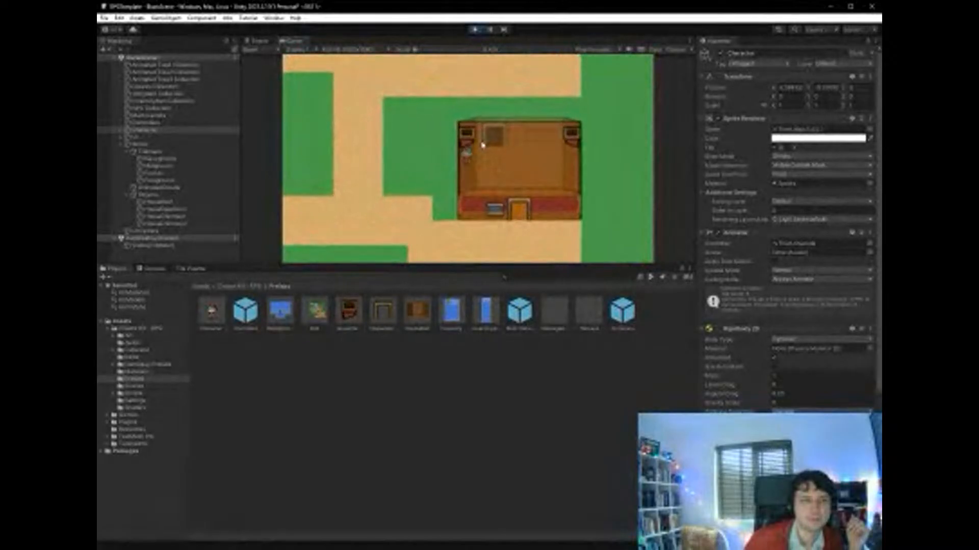
pyautogui.press('Right')
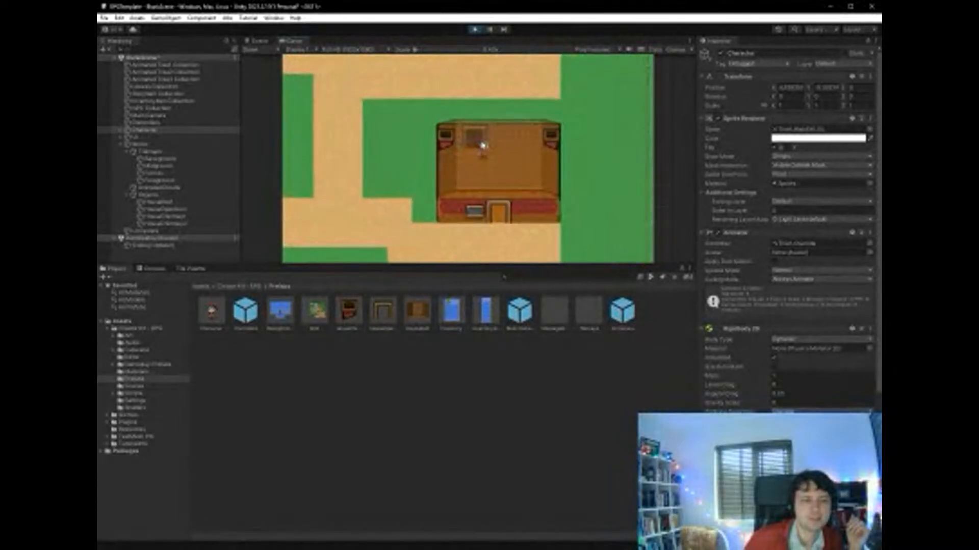
pyautogui.press('Right')
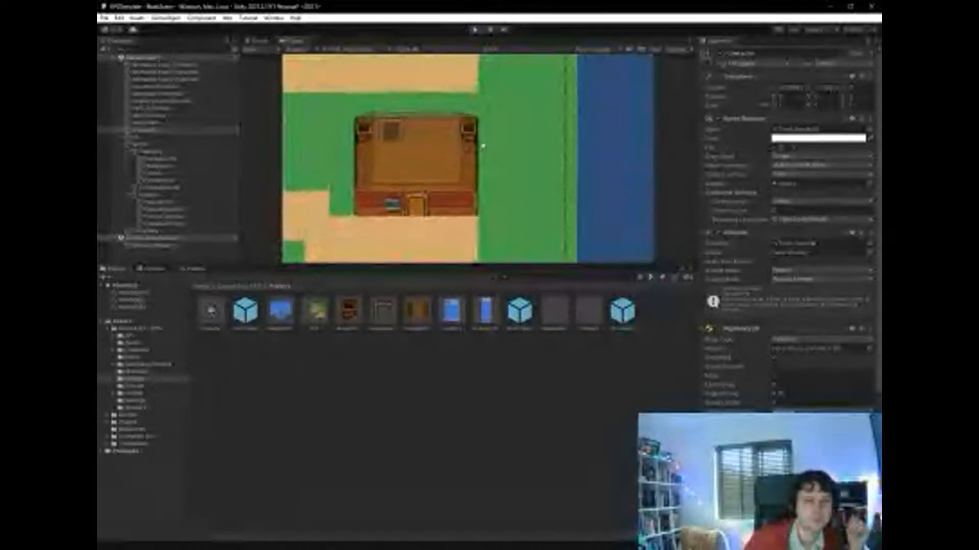
# - Walk the character around the chimney side of the house interior to check the fading, and stop play mode
pyautogui.press('Down')
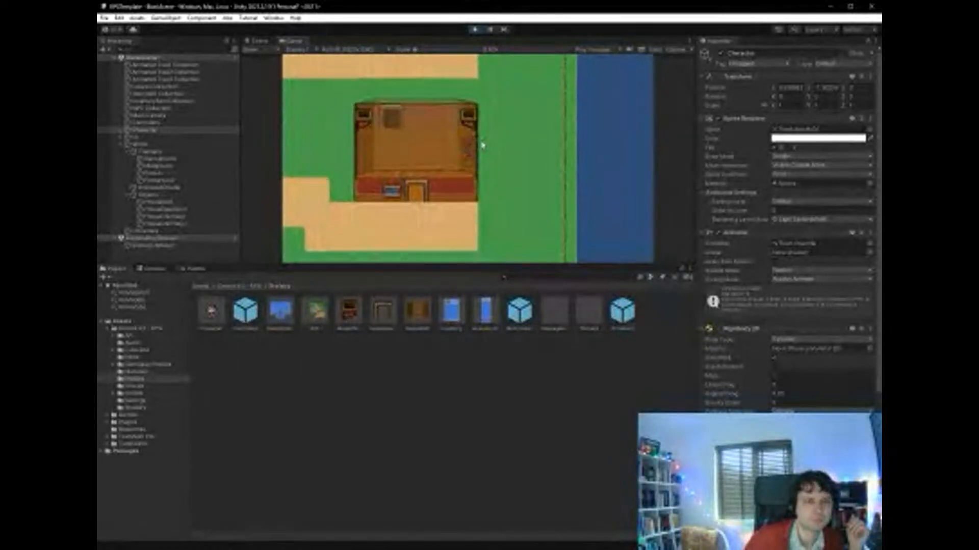
pyautogui.press('Up')
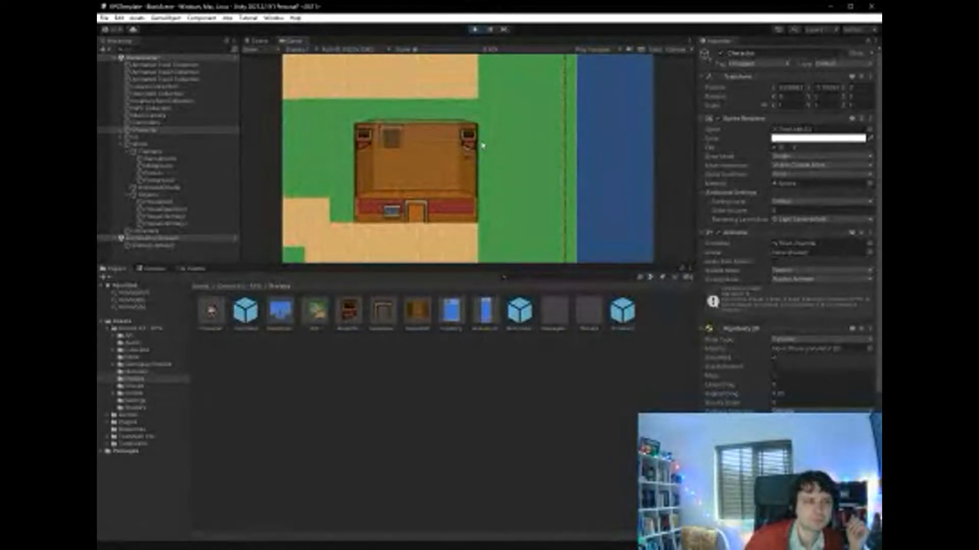
pyautogui.press('Left')
pyautogui.press('Left')
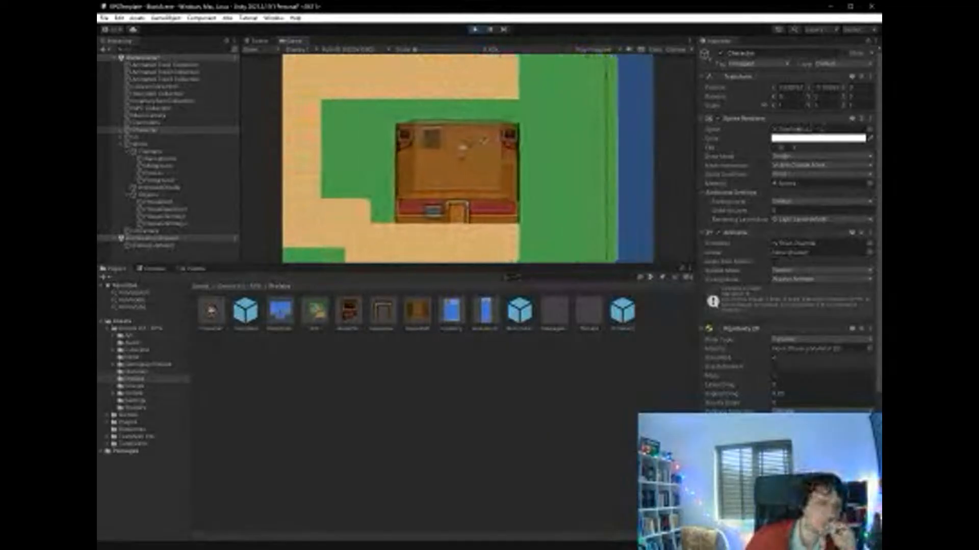
pyautogui.click(473, 29)
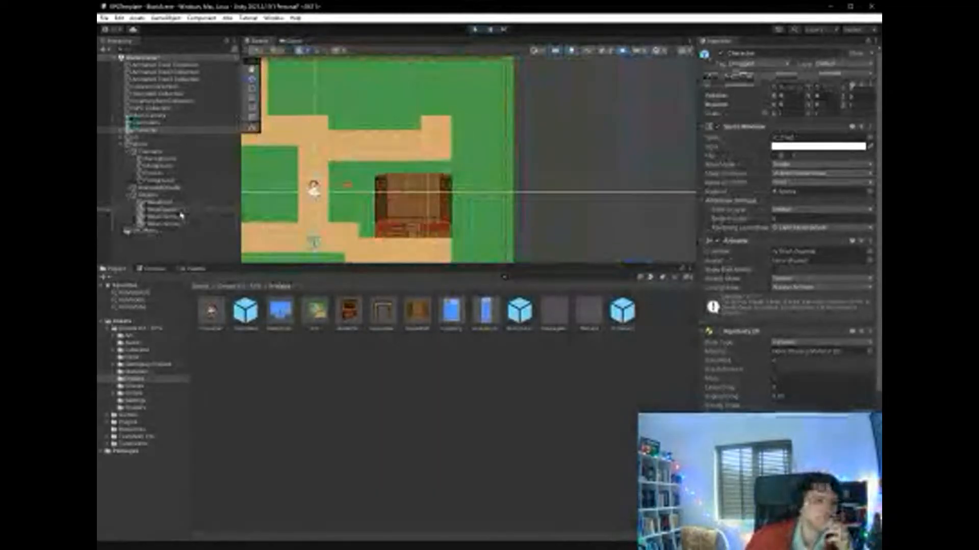
# - Edit the Order in Layer of HouseOpenDoor's Sprite Renderer and deselect the object to view the door in the scene
pyautogui.click(182, 211)
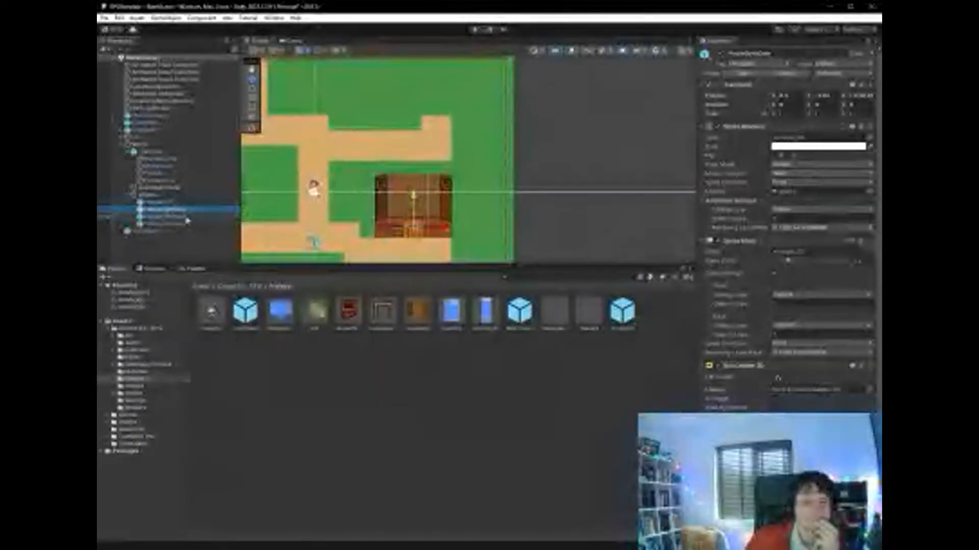
pyautogui.scroll(-3, 736, 316)
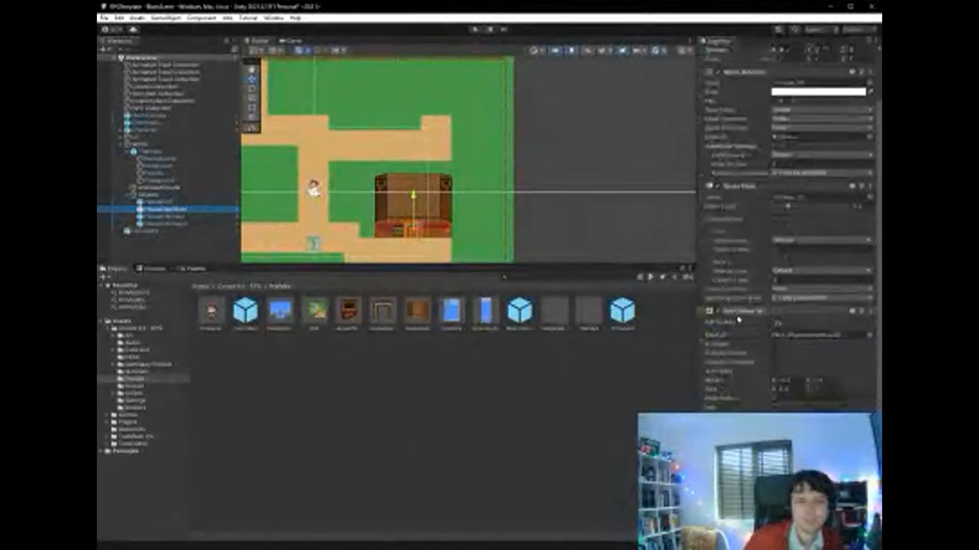
pyautogui.scroll(3, 734, 326)
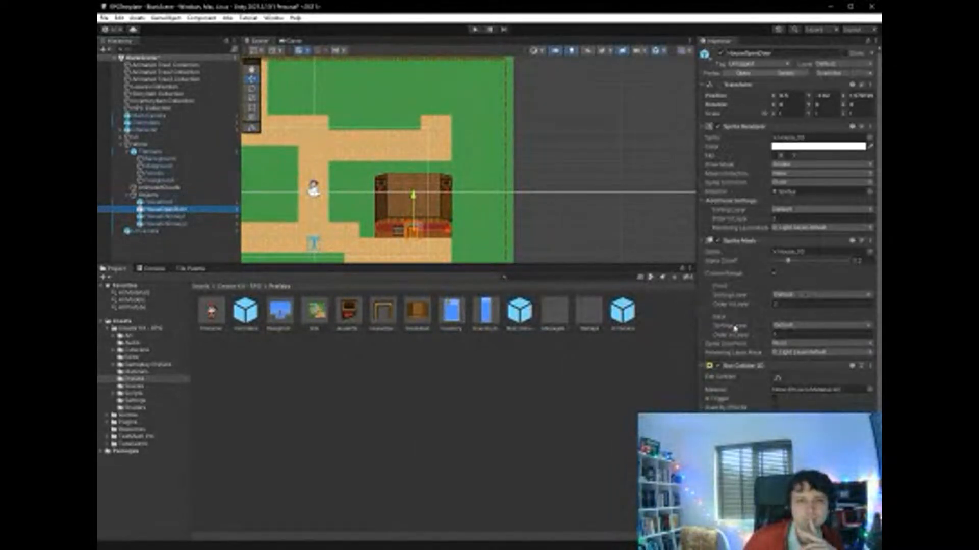
pyautogui.click(776, 218)
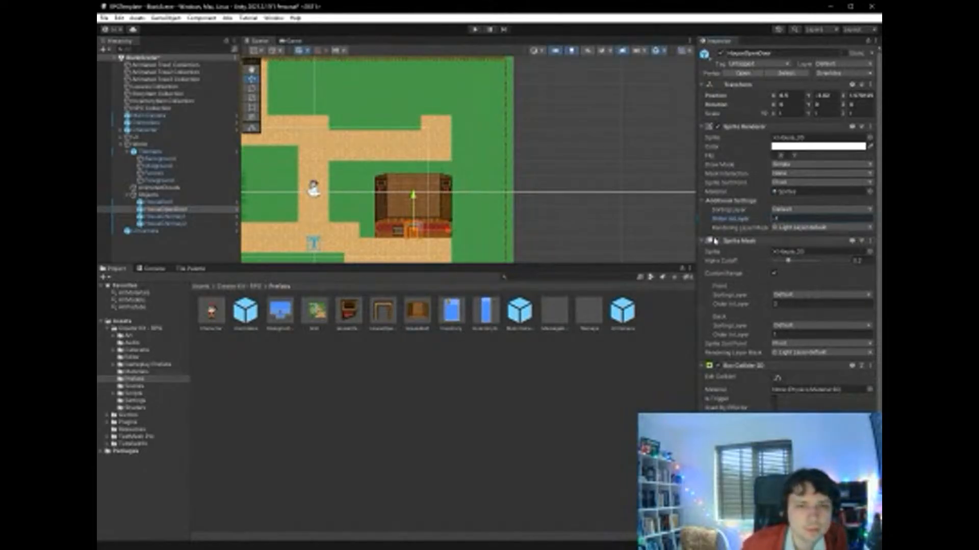
pyautogui.click(581, 207)
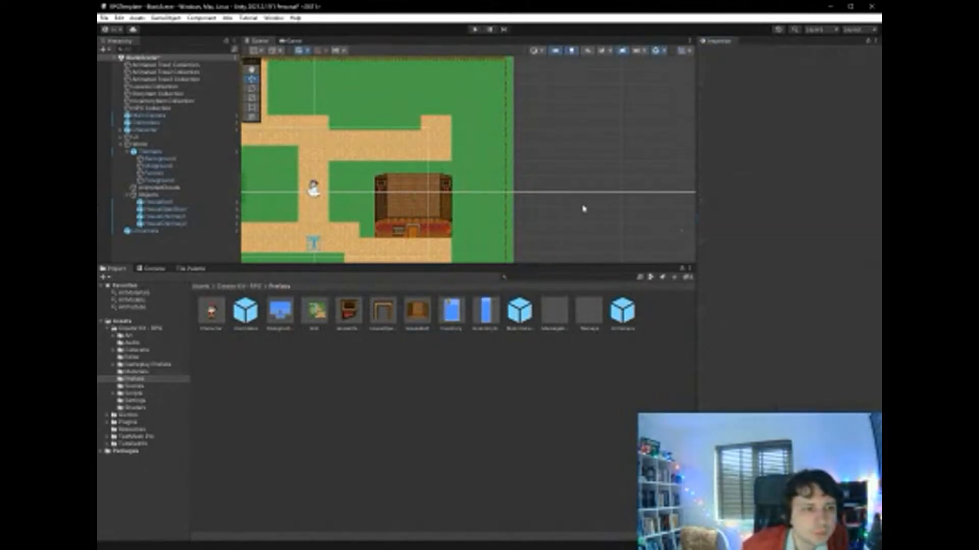
pyautogui.click(404, 234)
pyautogui.click(334, 368)
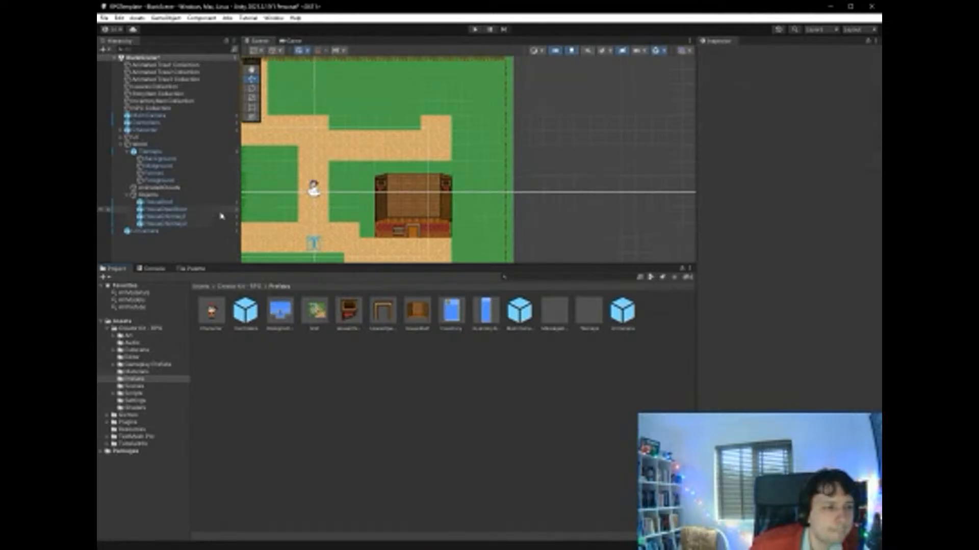
# - Examine the bounds of HouseRoof's Box Collider 2D in collider edit mode
pyautogui.click(193, 216)
pyautogui.click(173, 203)
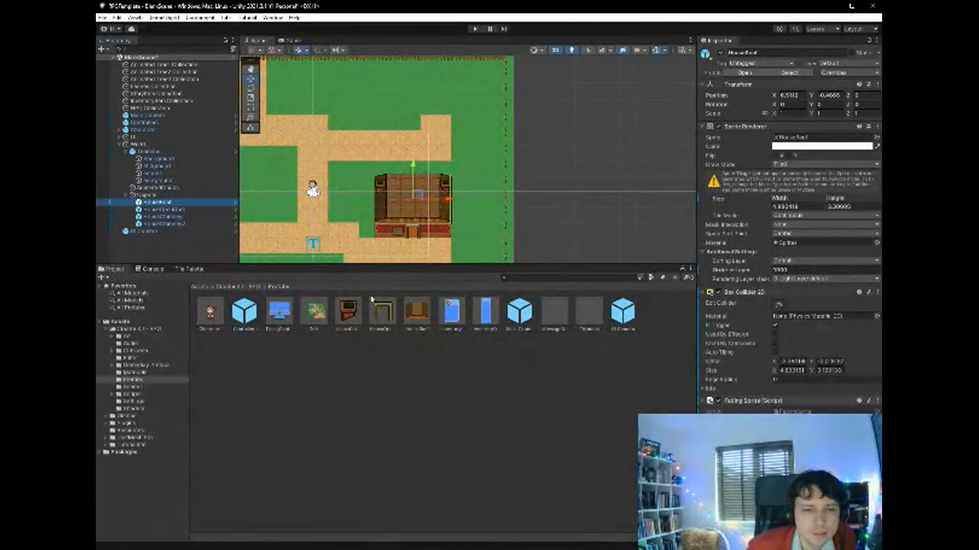
pyautogui.click(780, 305)
pyautogui.click(781, 305)
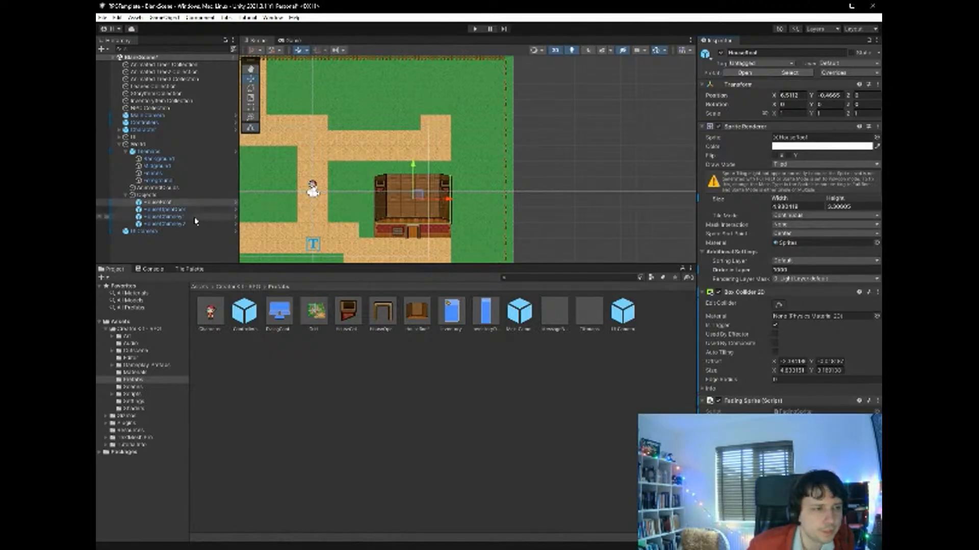
# - Try to stretch HouseChimney1 vertically with the Scale tool
pyautogui.click(166, 216)
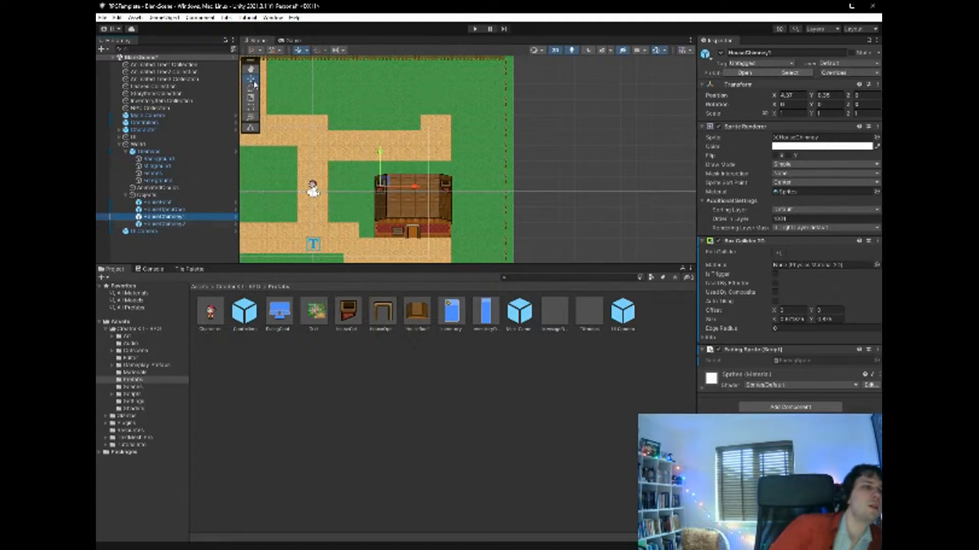
pyautogui.click(252, 99)
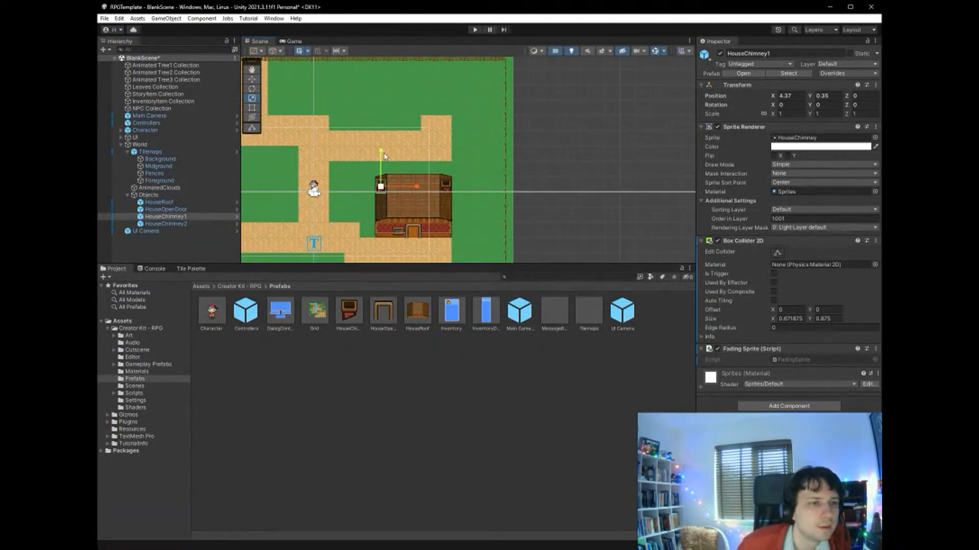
pyautogui.moveTo(385, 157); pyautogui.dragTo(391, 127)
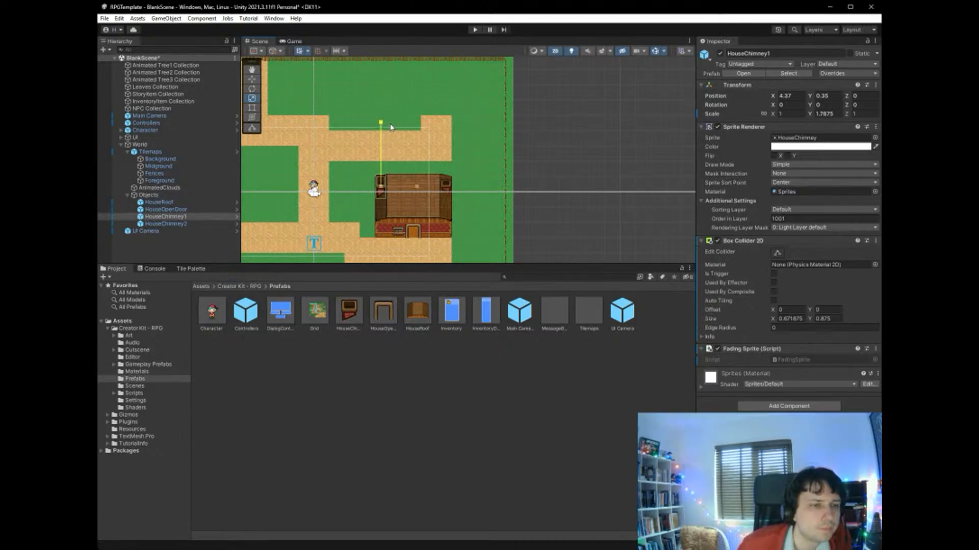
pyautogui.hotkey('ctrl', 'z')
# - Resize HouseChimney1's Box Collider 2D to cover the whole house, about 4.96 by 4.17, and make it a trigger
pyautogui.click(777, 254)
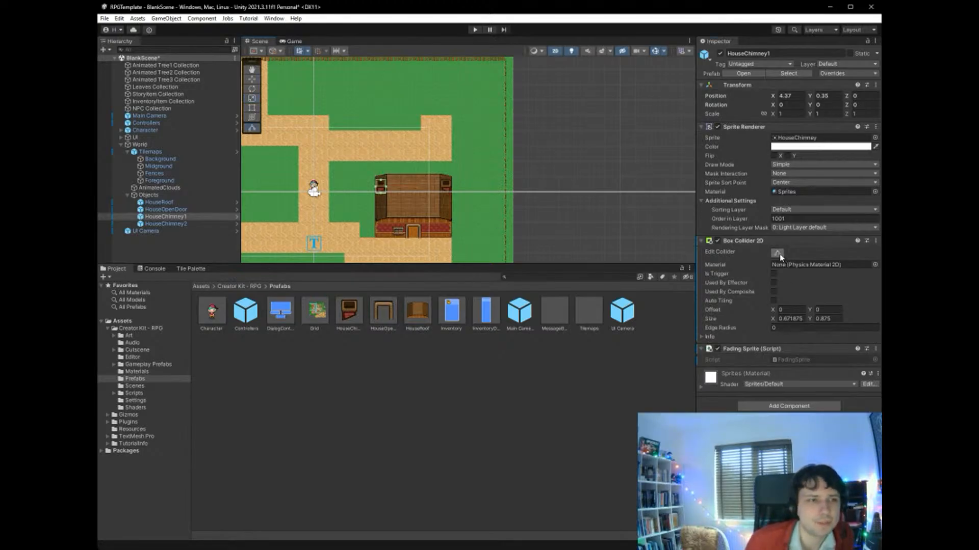
pyautogui.moveTo(381, 198); pyautogui.dragTo(451, 208)
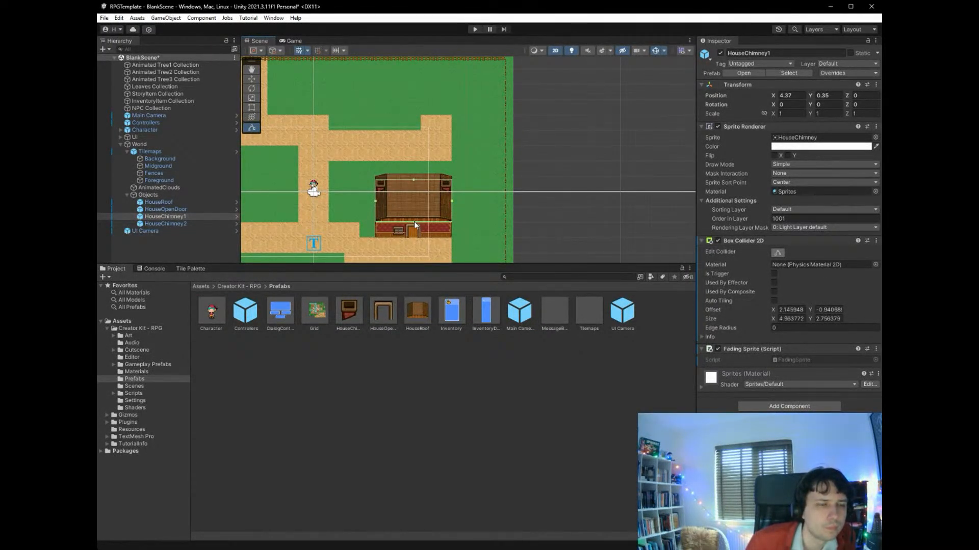
pyautogui.moveTo(414, 223); pyautogui.dragTo(414, 239)
pyautogui.moveTo(414, 180); pyautogui.dragTo(414, 173)
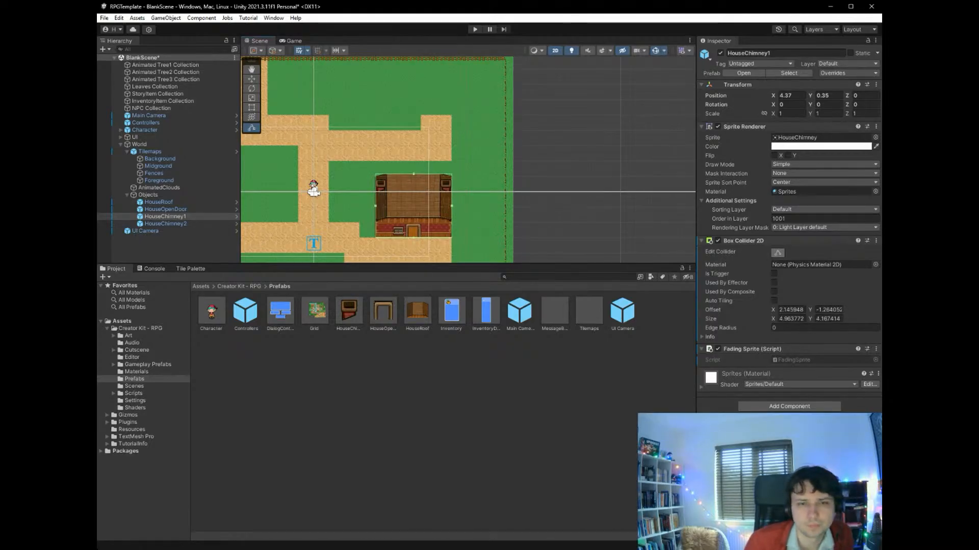
pyautogui.click(773, 274)
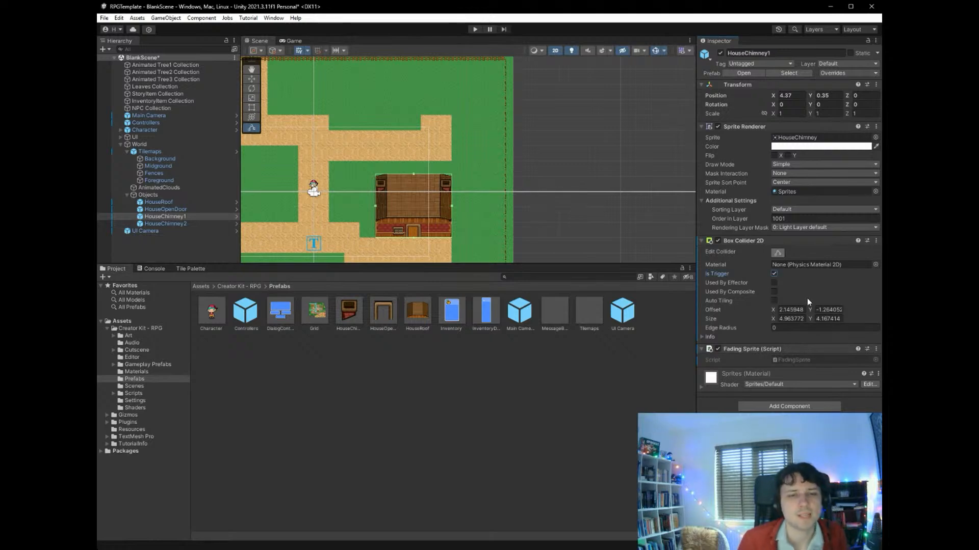
# - Resize HouseChimney2's Box Collider 2D to cover the whole house, about 4.96 by 4.17, and make it a trigger
pyautogui.click(191, 223)
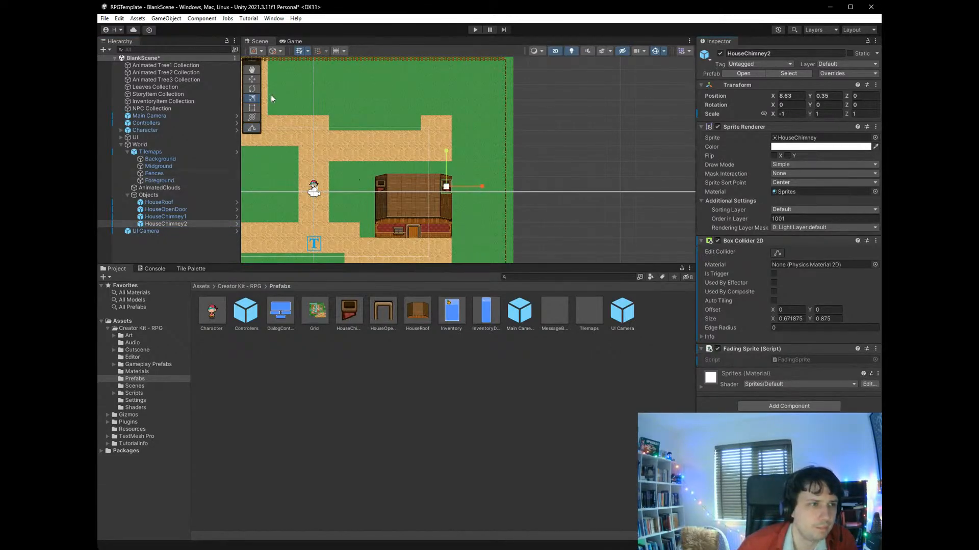
pyautogui.click(779, 252)
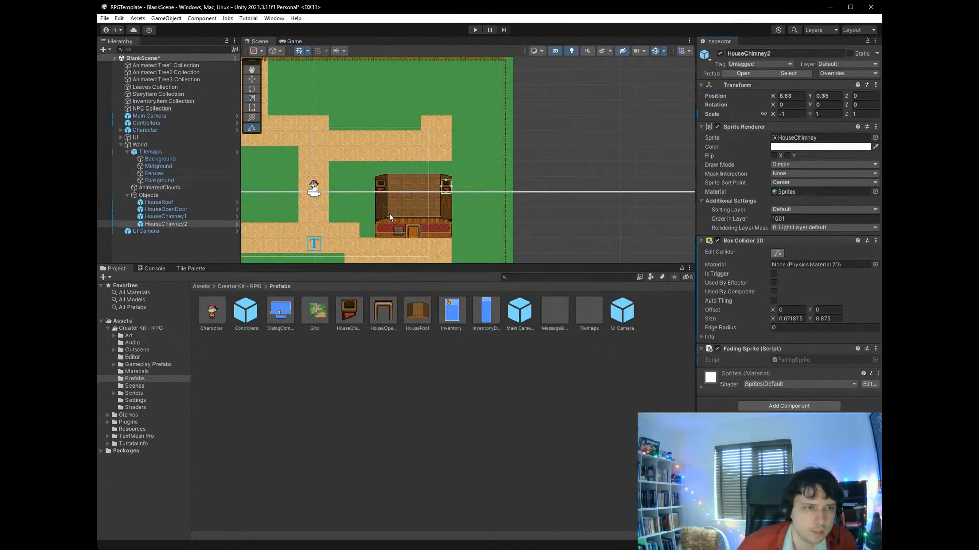
pyautogui.moveTo(441, 188); pyautogui.dragTo(417, 237)
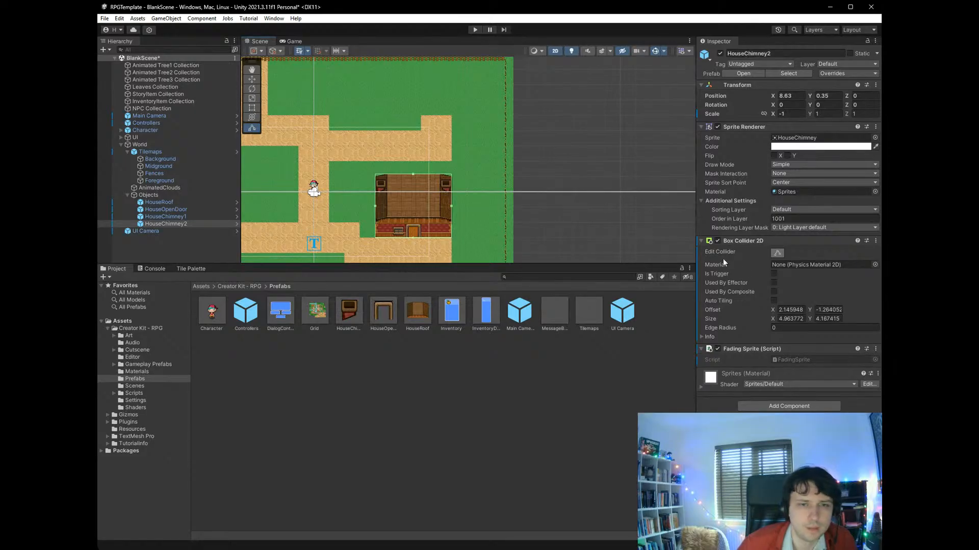
# - Run the scene in play mode and walk the character along the path and through the front door into the house
pyautogui.click(475, 30)
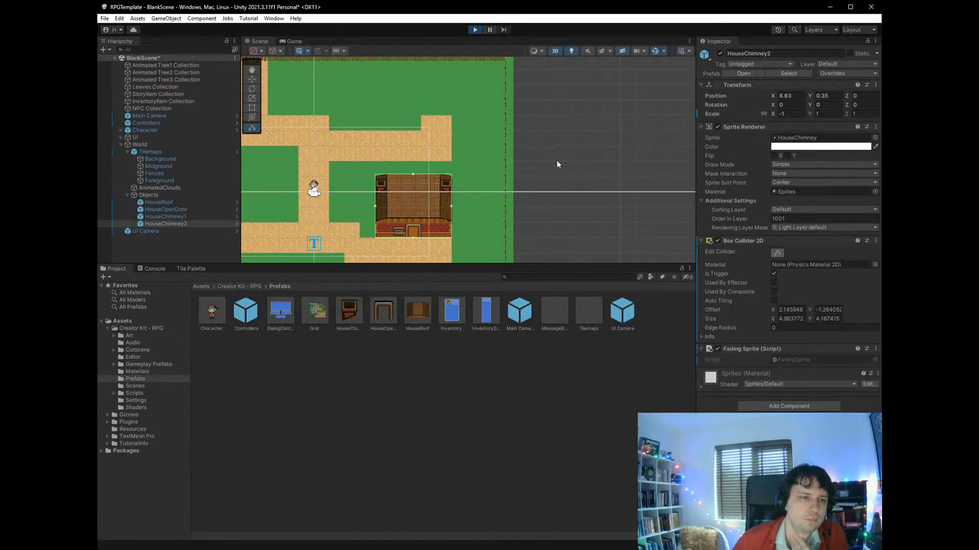
pyautogui.press('Down')
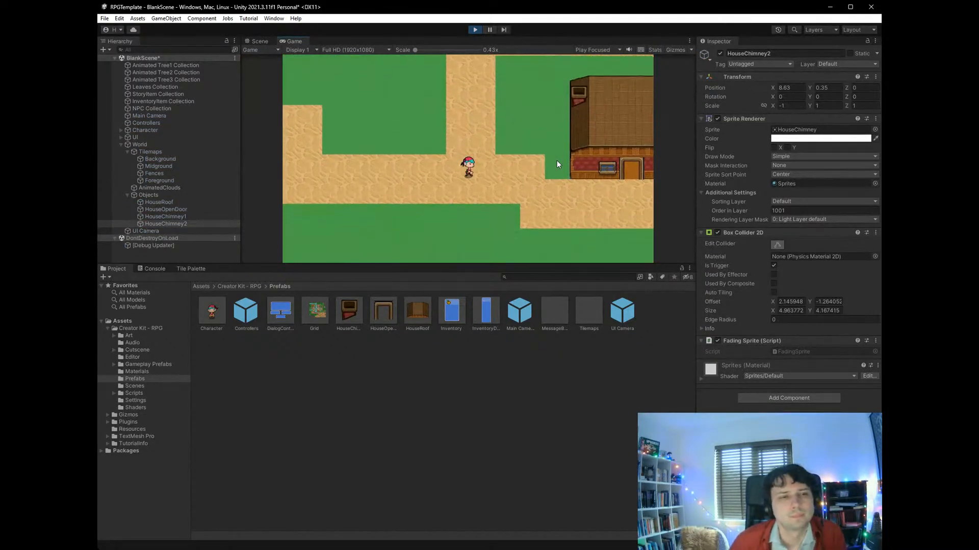
pyautogui.press('Right')
pyautogui.press('Right')
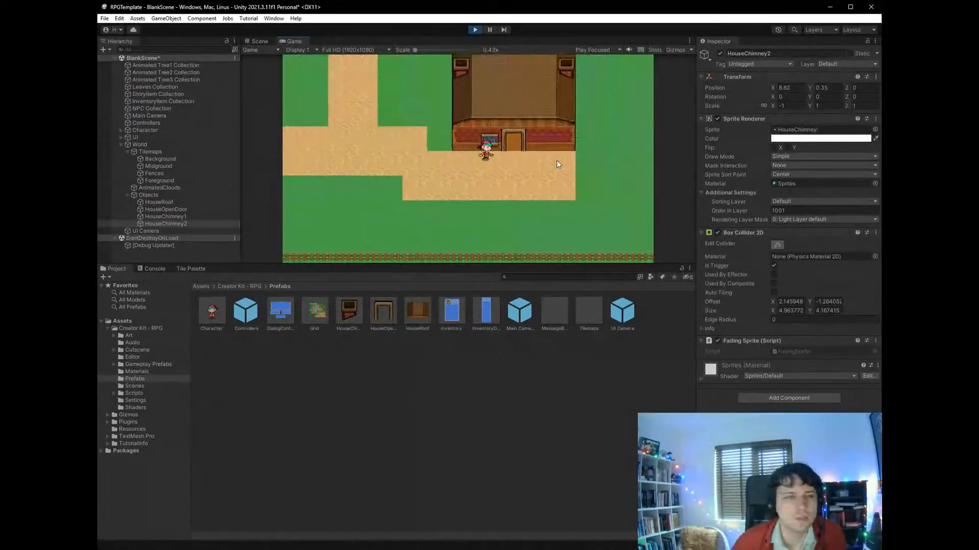
pyautogui.press('Up')
pyautogui.press('Up')
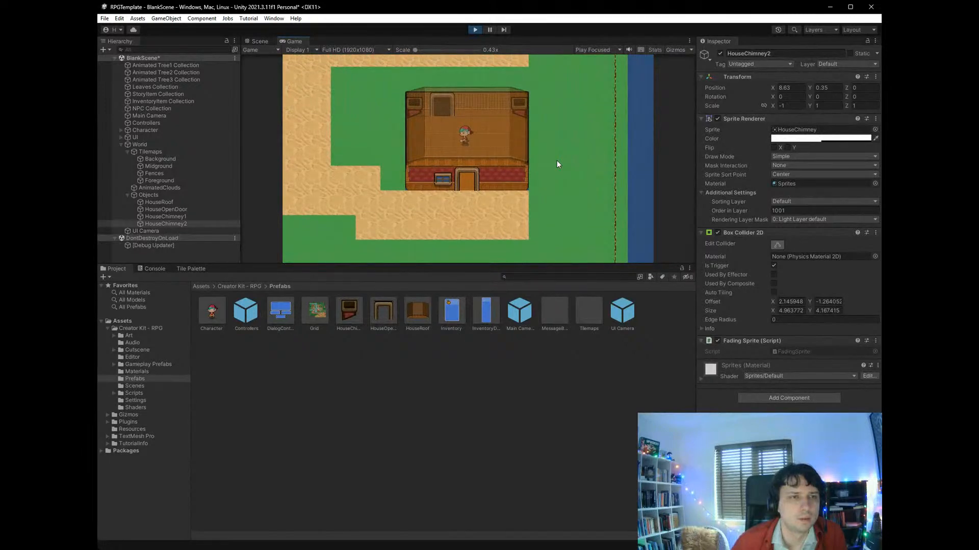
# - Walk the character around the inside of the house and back out through the door to test the roof and chimney fading
pyautogui.press('Left')
pyautogui.press('Up')
pyautogui.press('Down')
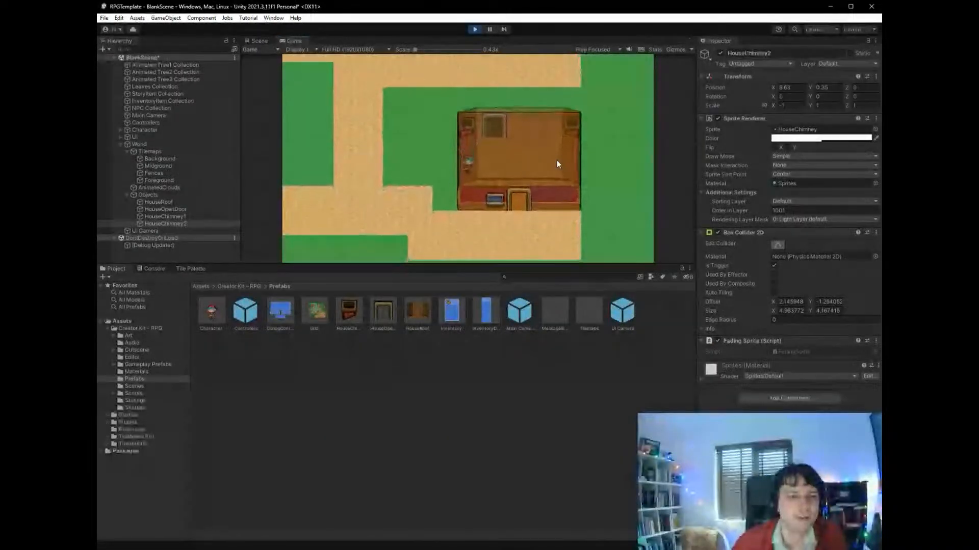
pyautogui.press('Right')
pyautogui.press('Down')
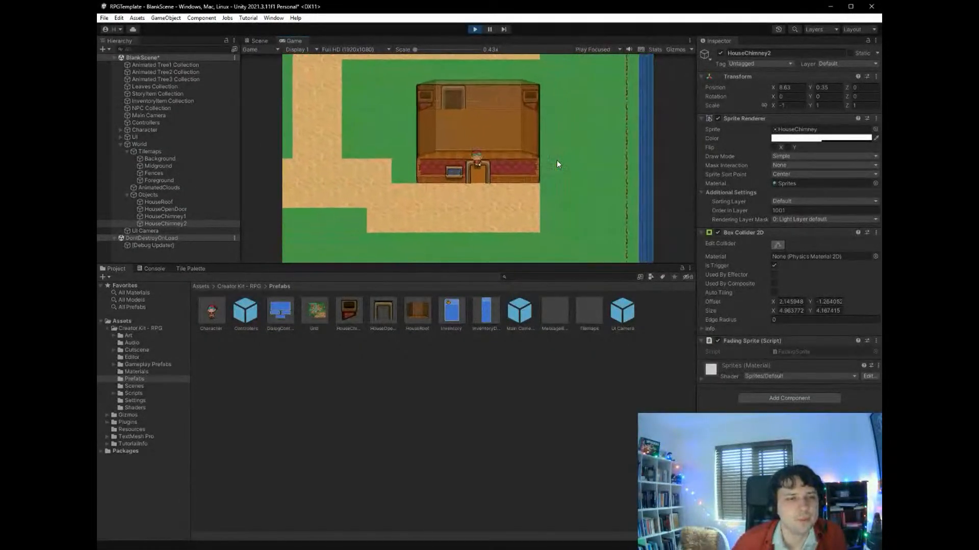
pyautogui.press('Right')
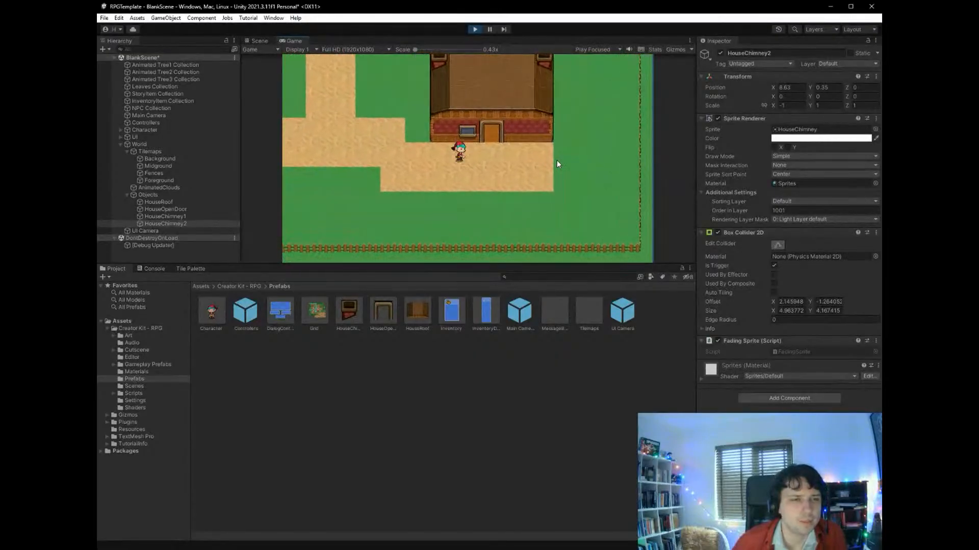
# - Walk the character back into the house up to the rug area to recheck the fading, and stop play mode
pyautogui.press('Up')
pyautogui.press('Up')
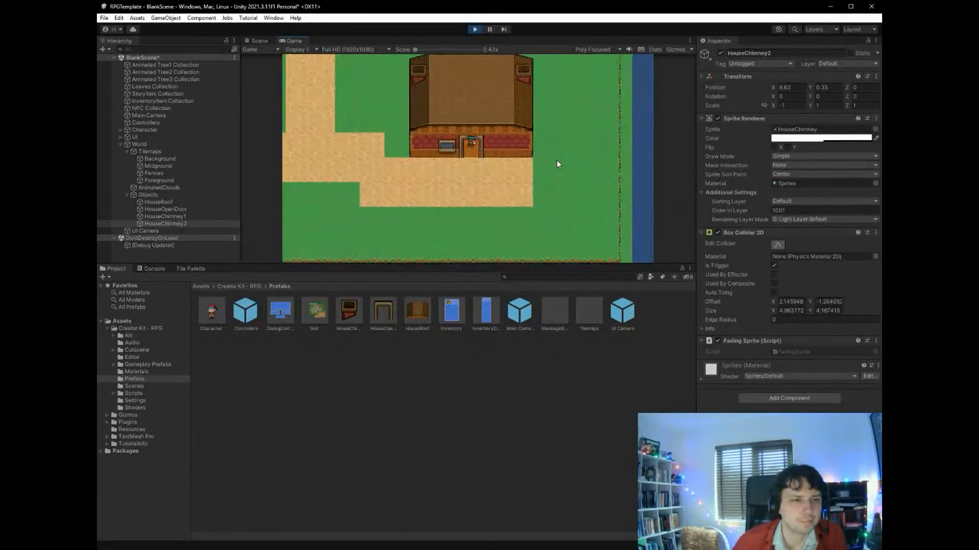
pyautogui.press('Left')
pyautogui.press('Up')
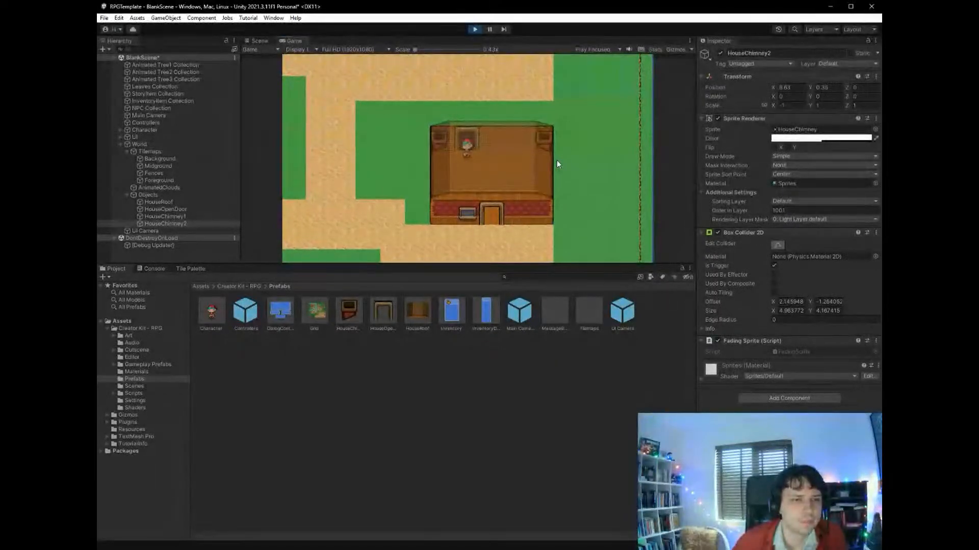
pyautogui.press('Left')
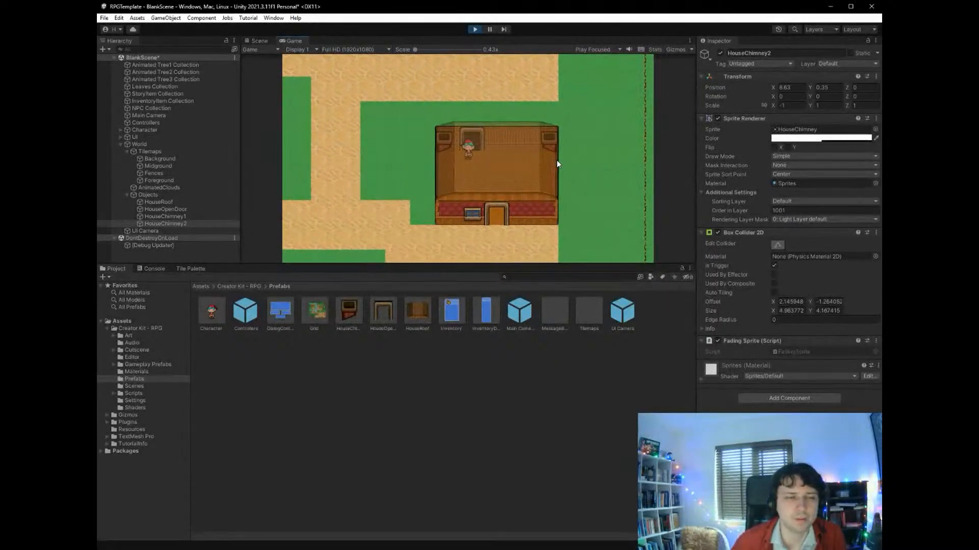
pyautogui.press('Down')
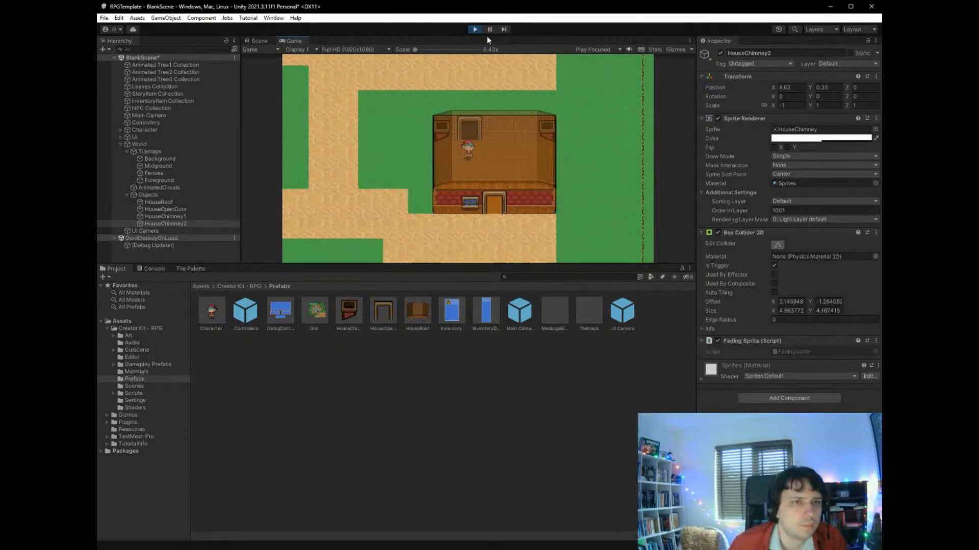
pyautogui.click(475, 30)
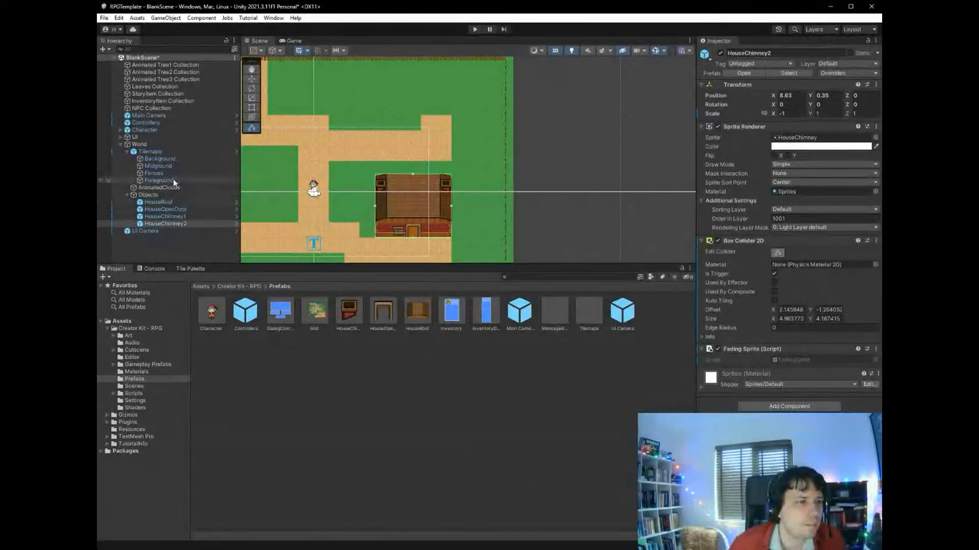
# - Paint the red-brick window tile onto the Background tilemap in the house's back wall
pyautogui.click(171, 159)
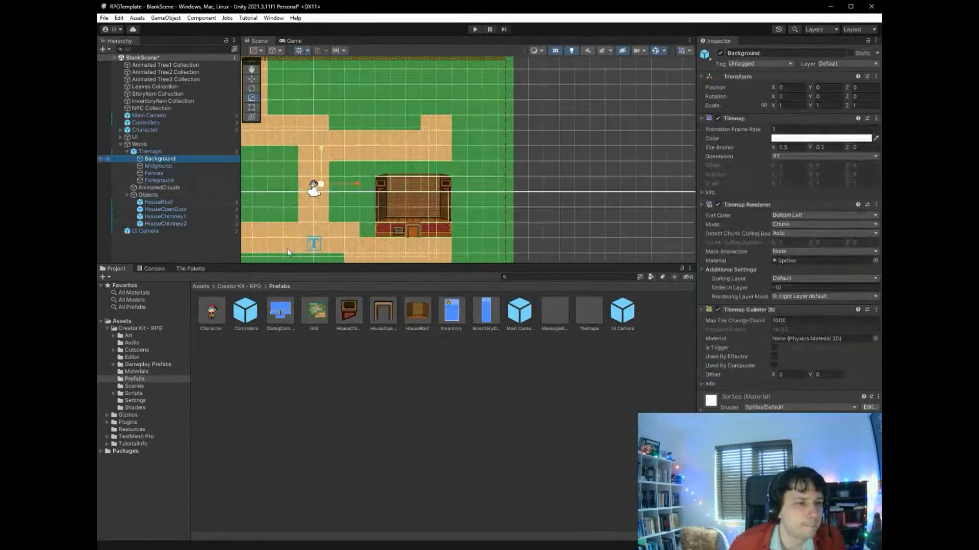
pyautogui.click(190, 270)
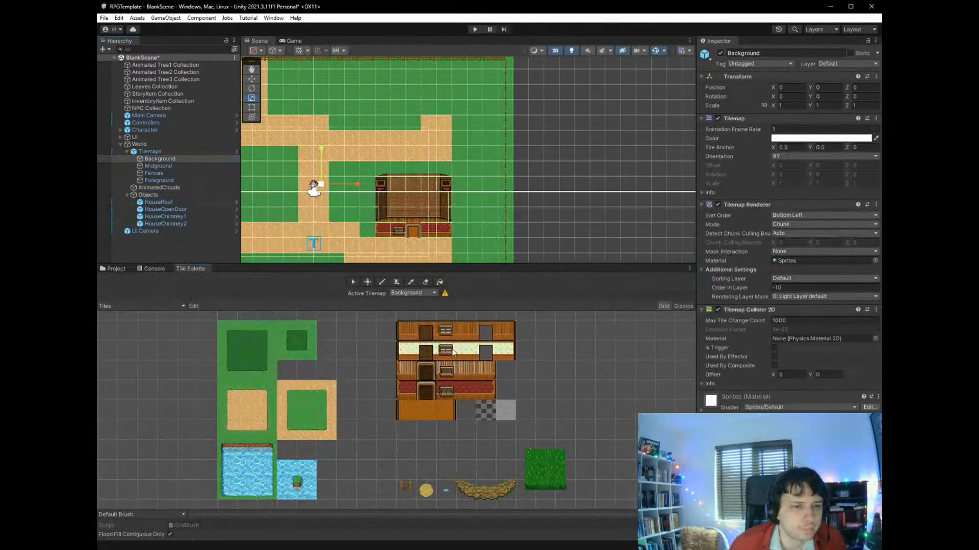
pyautogui.click(451, 390)
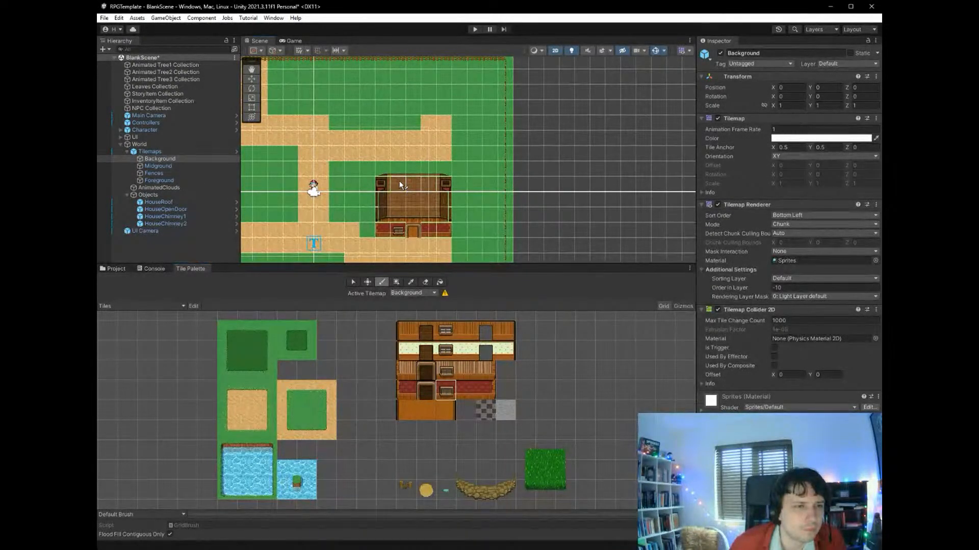
# - Run the scene, walk the character through the front door to the house's back-wall window, and stop play mode
pyautogui.click(477, 29)
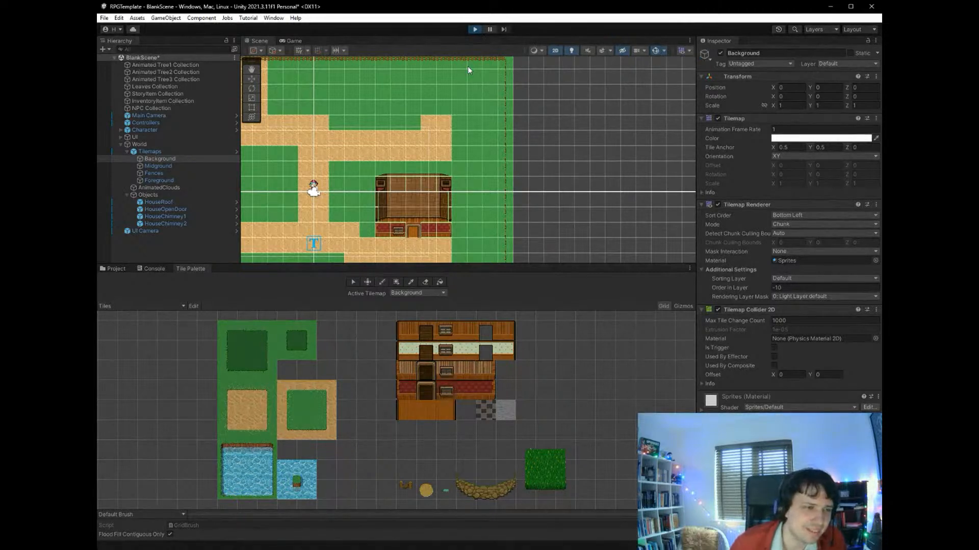
pyautogui.press('Down')
pyautogui.press('Right')
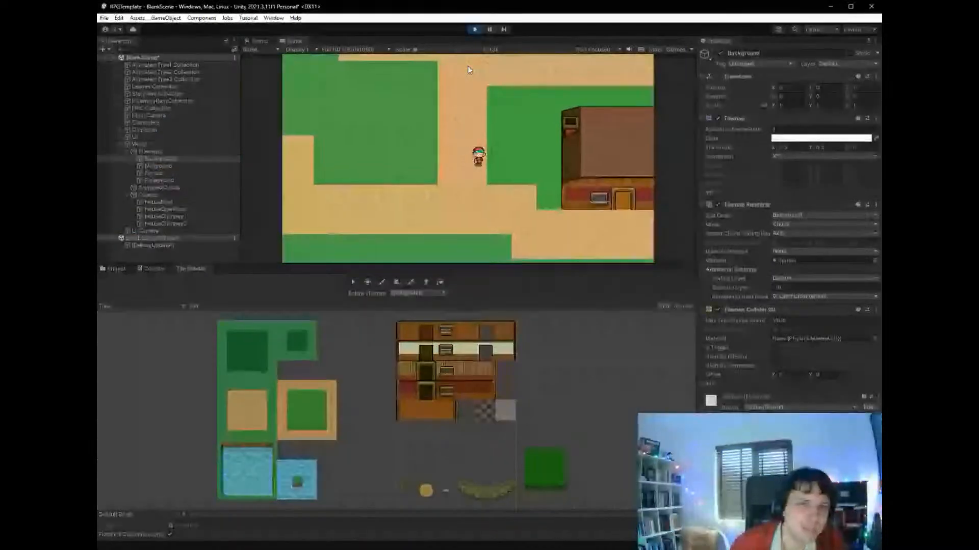
pyautogui.press('Right')
pyautogui.press('Down')
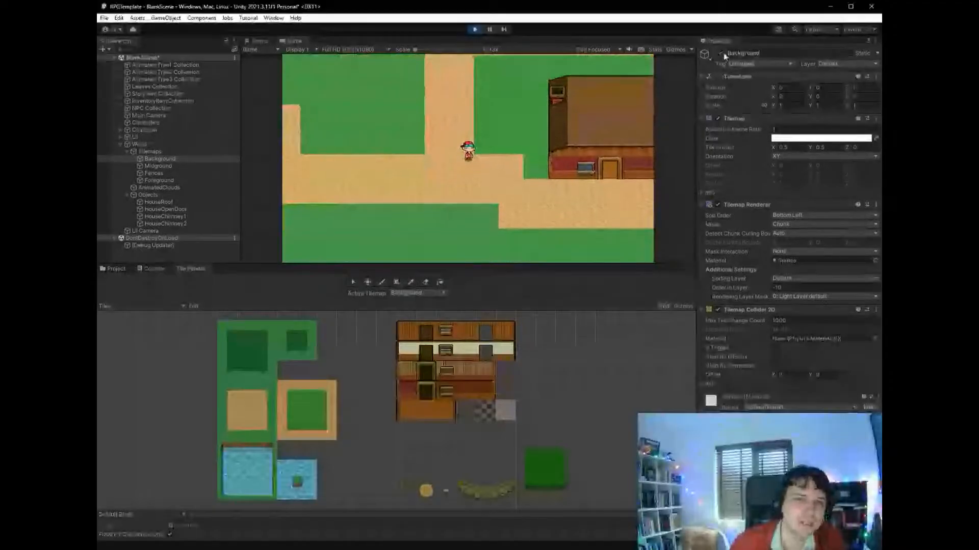
pyautogui.press('Down')
pyautogui.press('Right')
pyautogui.press('Down')
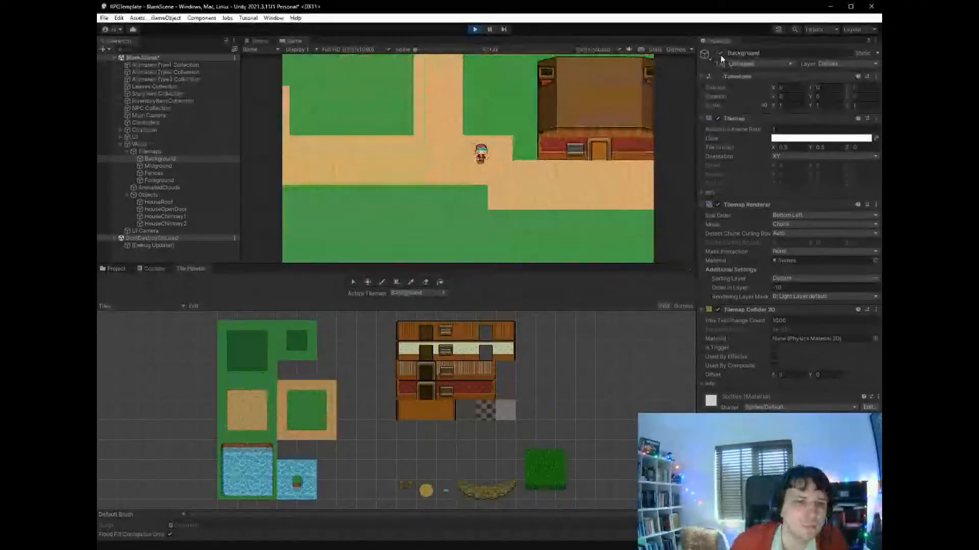
pyautogui.press('Right')
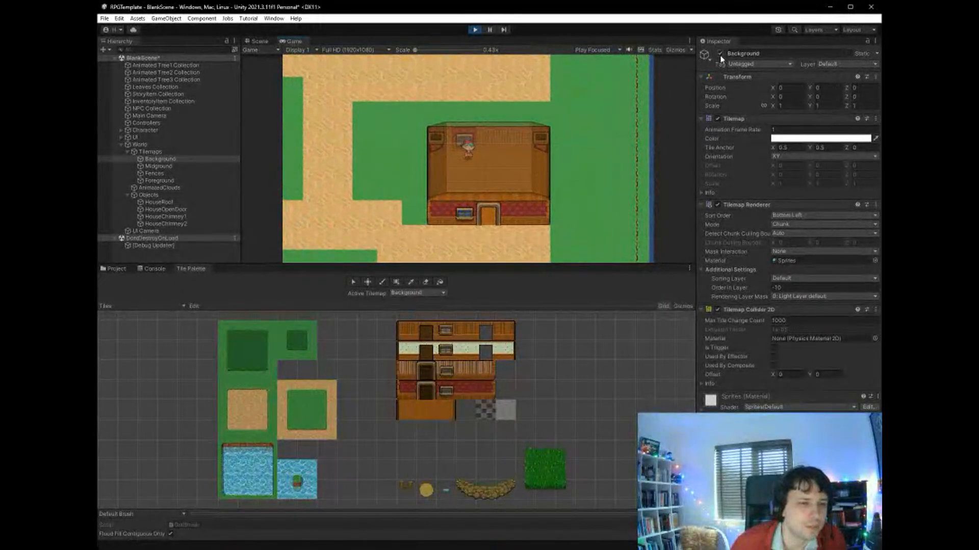
pyautogui.click(474, 31)
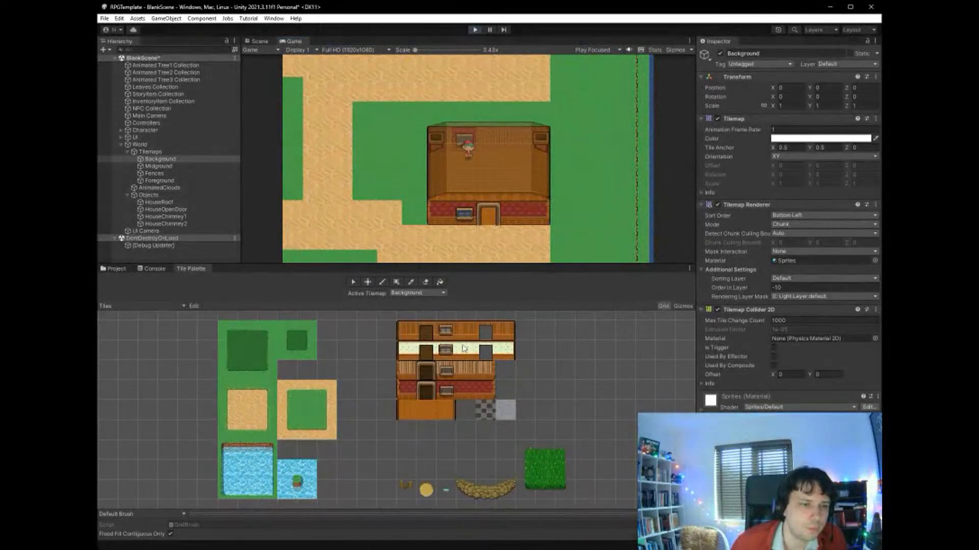
# - Repaint the back-wall window with the top wooden-wall window tile, and toggle HouseRoof off and on to check the interior
pyautogui.click(446, 331)
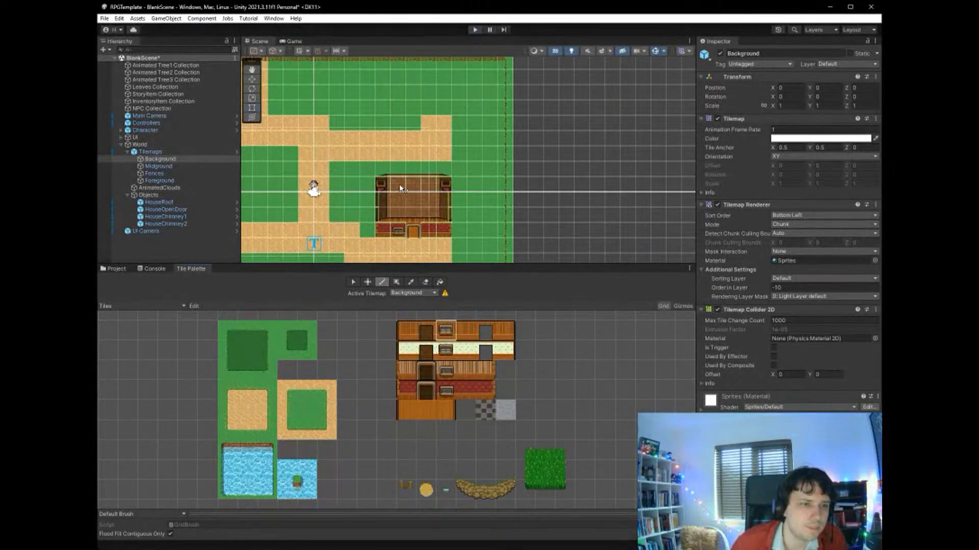
pyautogui.click(209, 203)
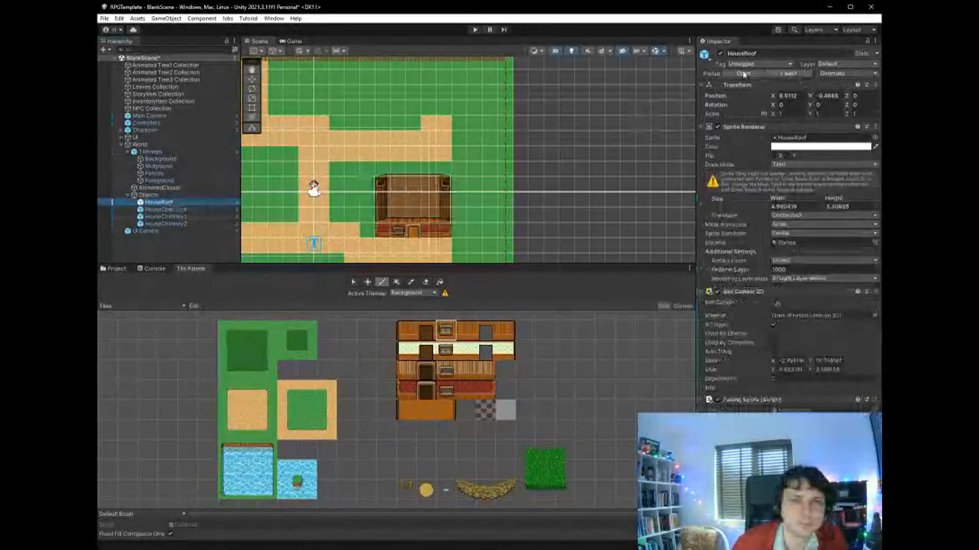
pyautogui.click(720, 54)
pyautogui.click(720, 53)
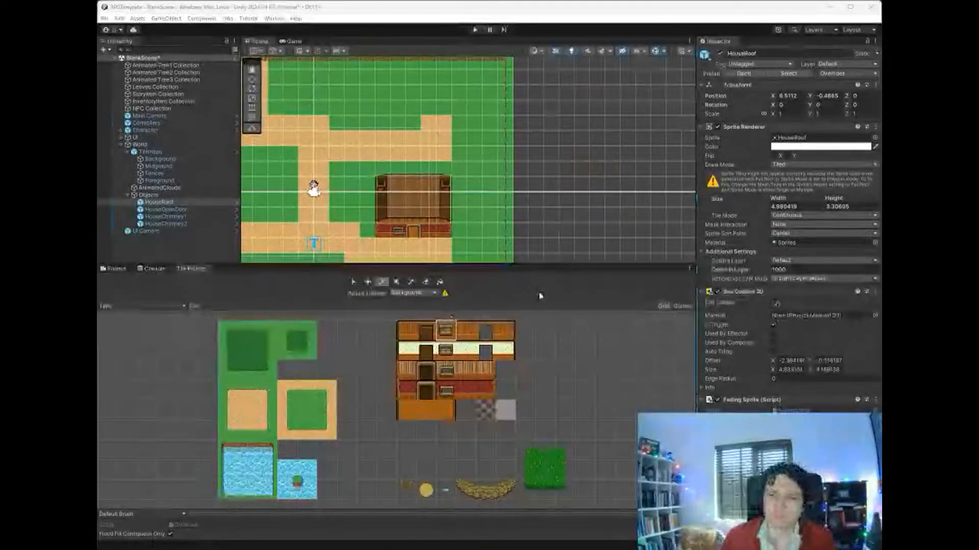
# - Make Fences the active tilemap and choose the wooden fence tile as the brush
pyautogui.click(150, 151)
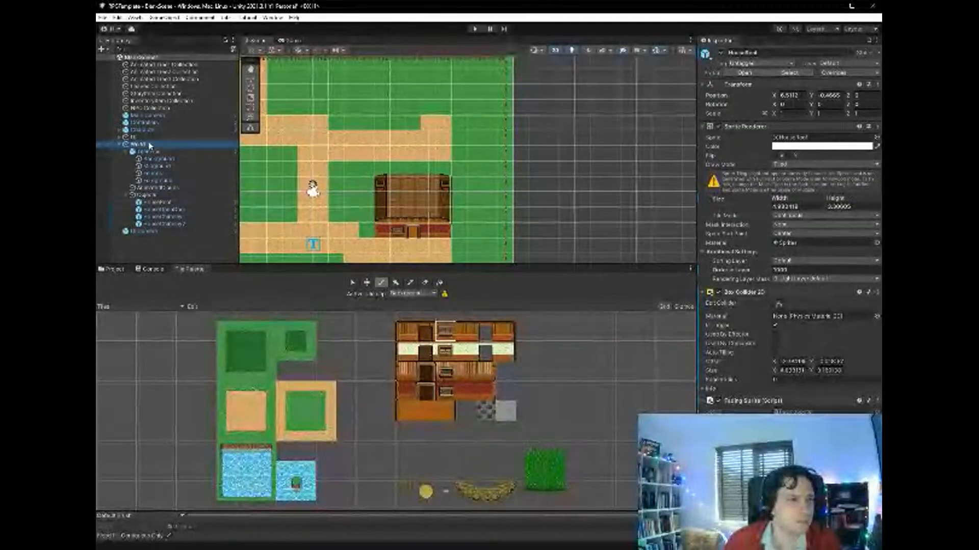
pyautogui.click(168, 174)
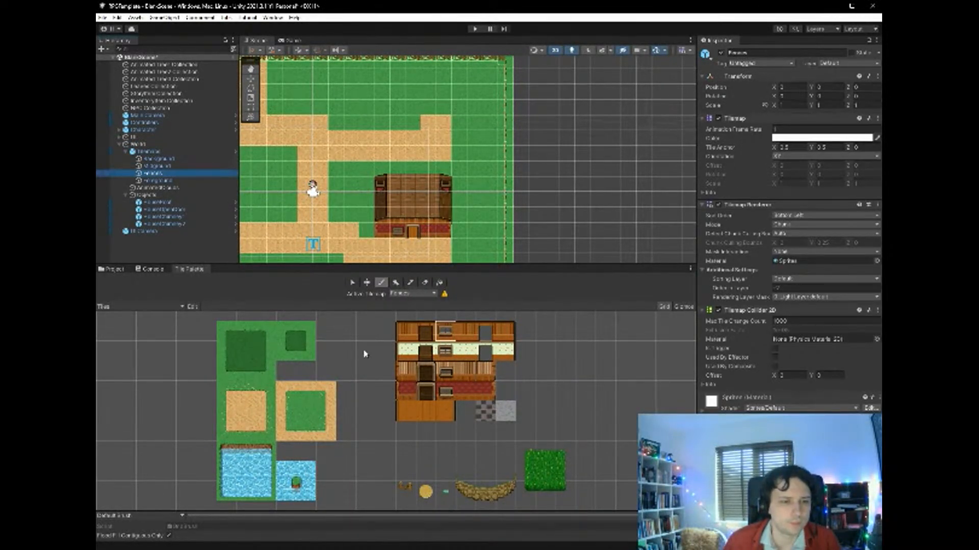
pyautogui.click(413, 295)
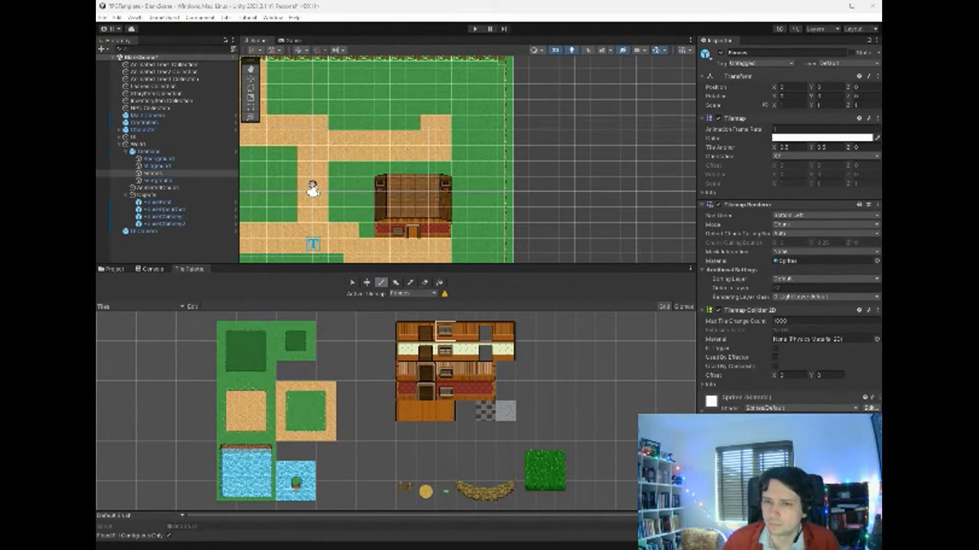
pyautogui.click(607, 330)
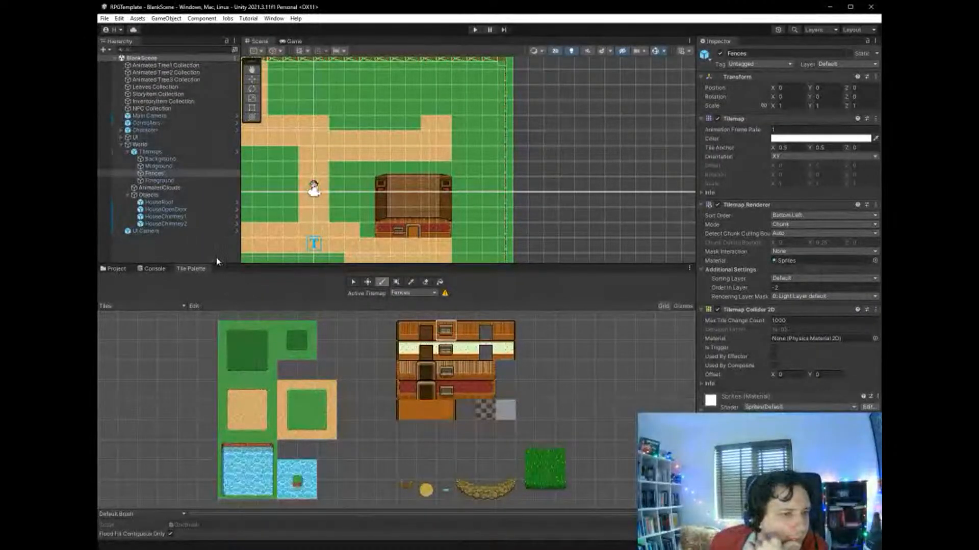
pyautogui.click(423, 294)
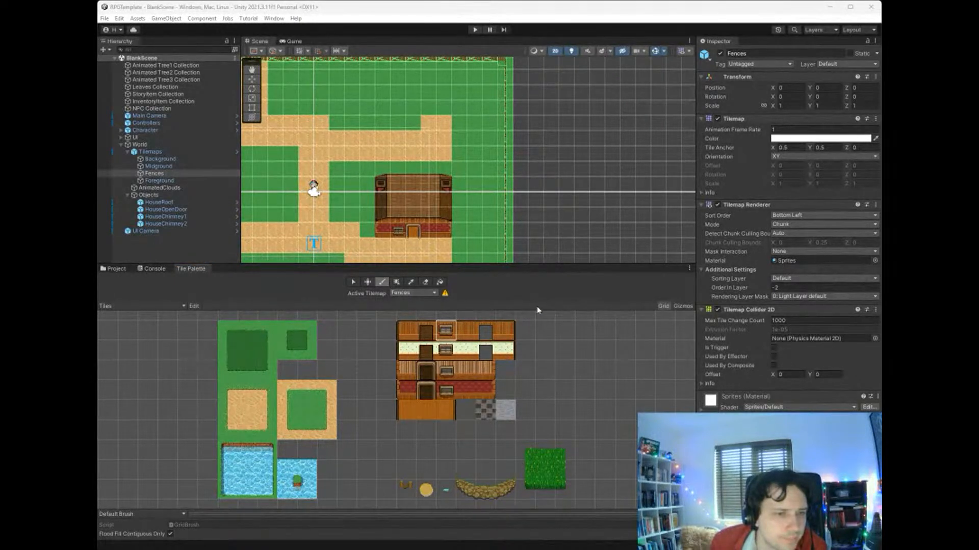
pyautogui.click(557, 304)
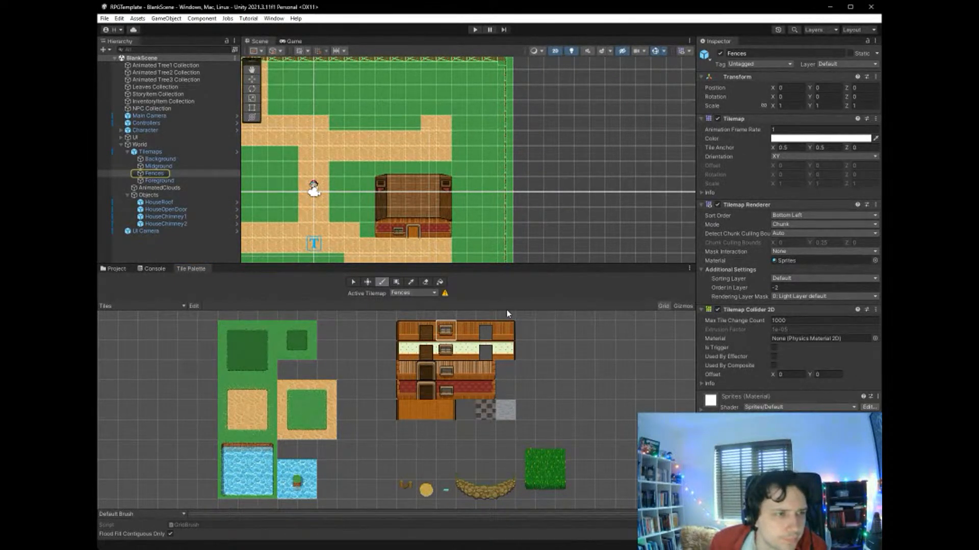
pyautogui.click(191, 174)
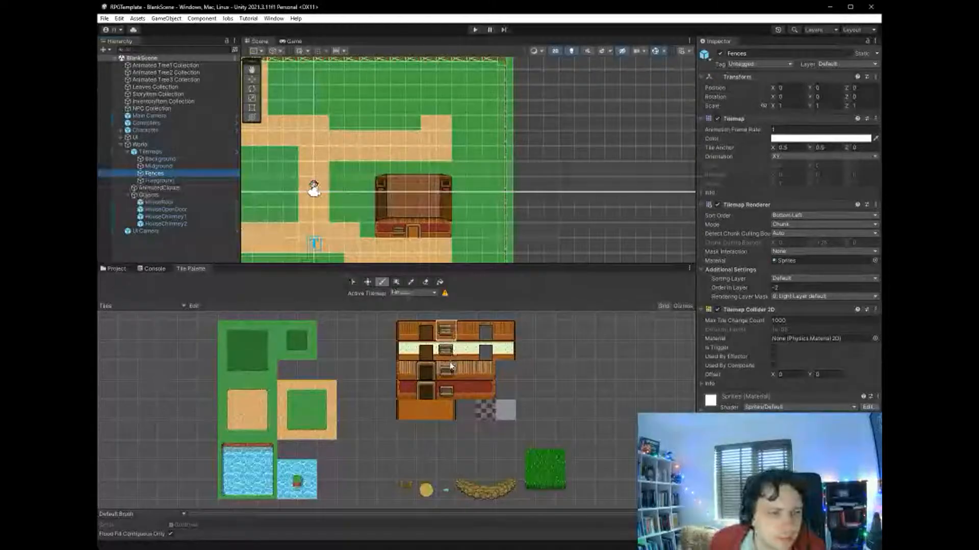
pyautogui.click(402, 489)
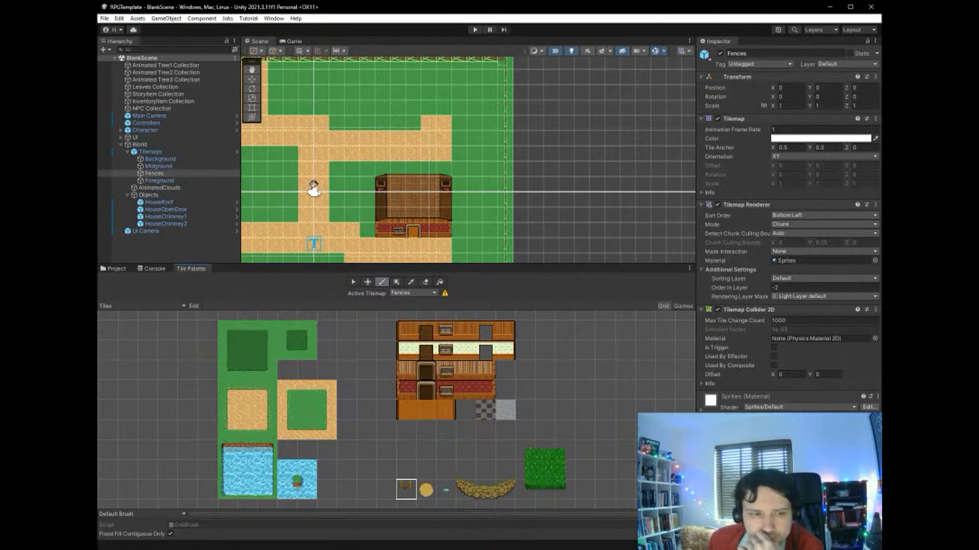
# - Paint an inset fence around the map's south-east corner, joining the existing south and east fences
pyautogui.scroll(-5, 428, 204)
pyautogui.scroll(5, 429, 201)
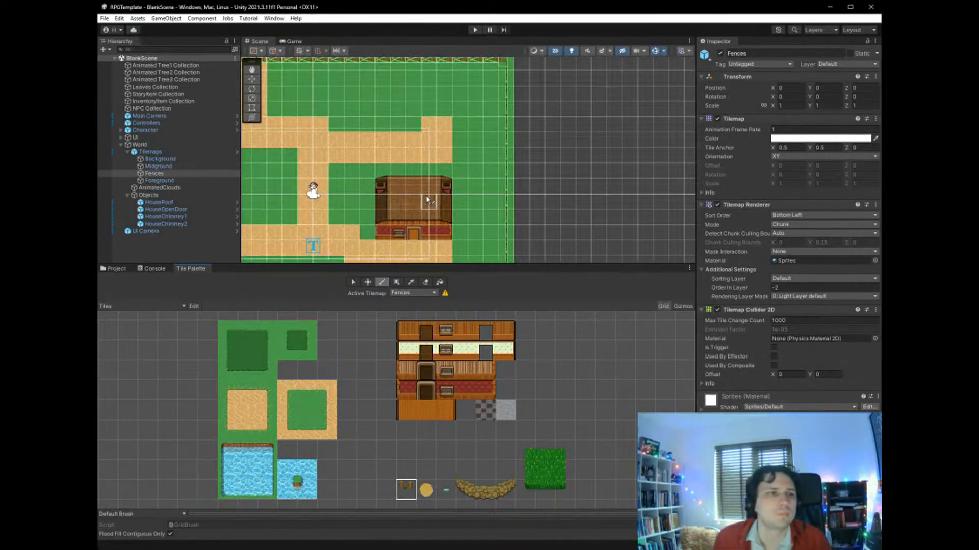
pyautogui.click(252, 69)
pyautogui.moveTo(478, 198); pyautogui.dragTo(592, 139)
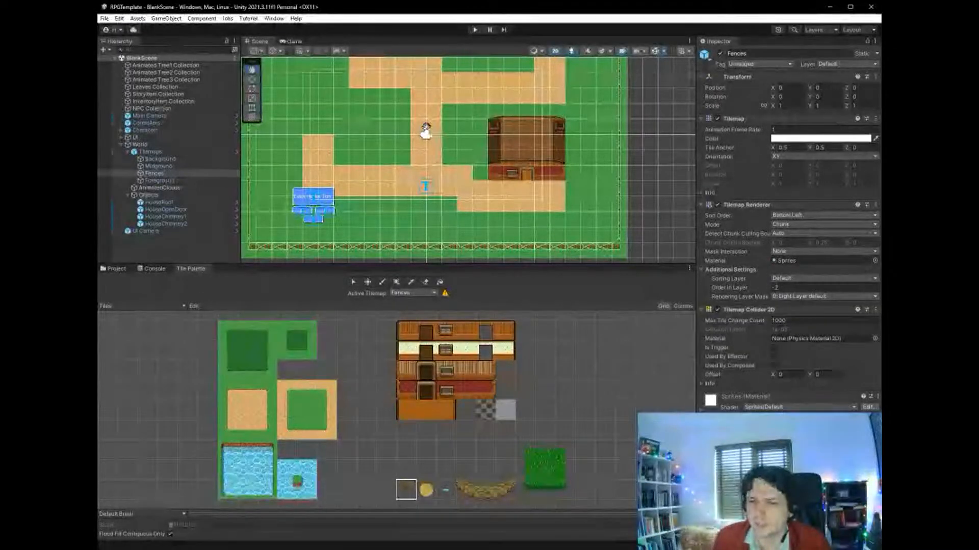
pyautogui.click(405, 496)
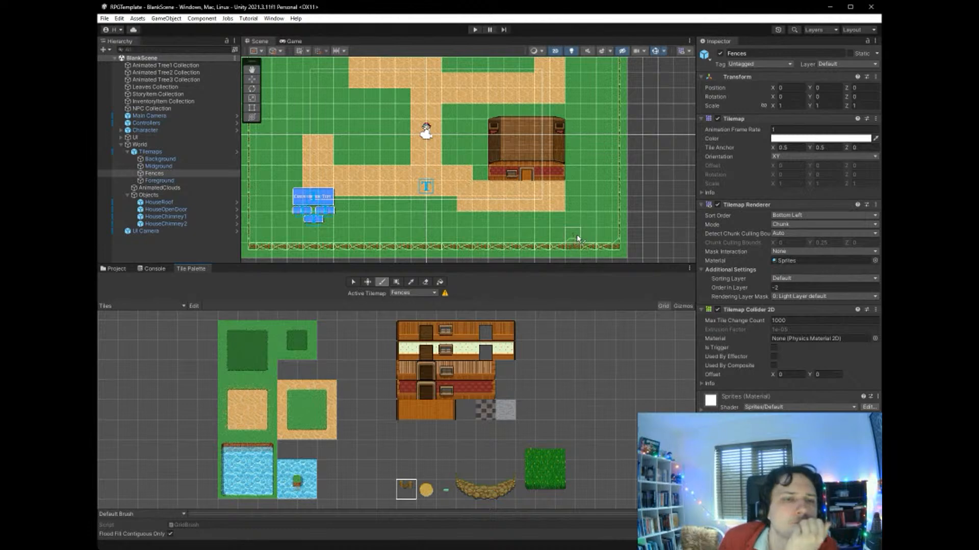
pyautogui.moveTo(588, 244)
pyautogui.mouseDown()
pyautogui.moveTo(589, 164)
pyautogui.moveTo(614, 163)
pyautogui.mouseUp()
pyautogui.scroll(-3, 631, 220)
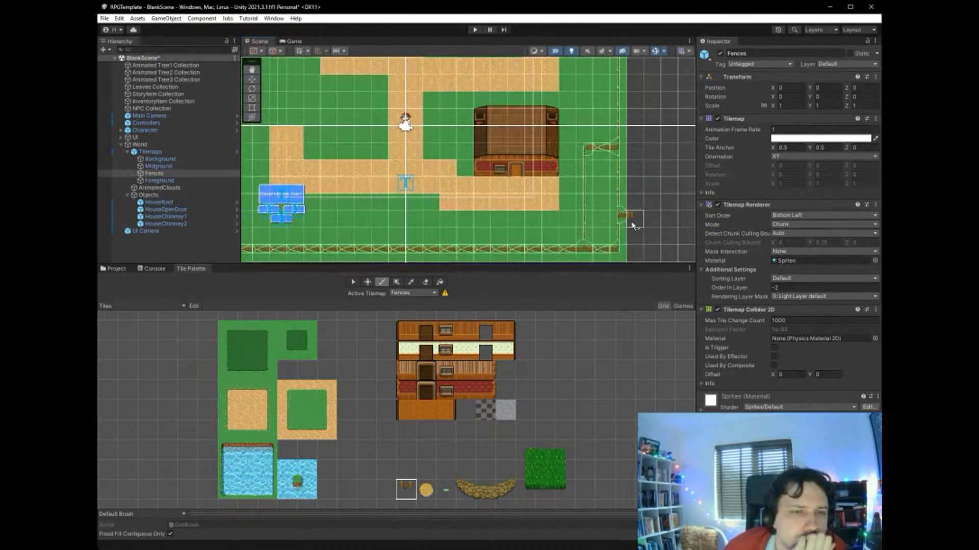
# - Paint matching inset fences around the map's south-west and north-west corners
pyautogui.scroll(-2, 633, 221)
pyautogui.scroll(2, 633, 220)
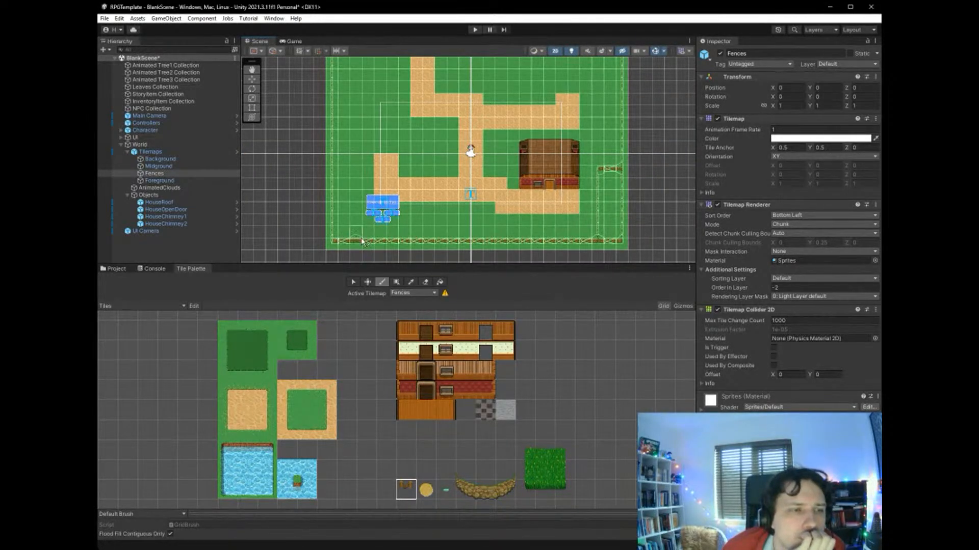
pyautogui.click(341, 169)
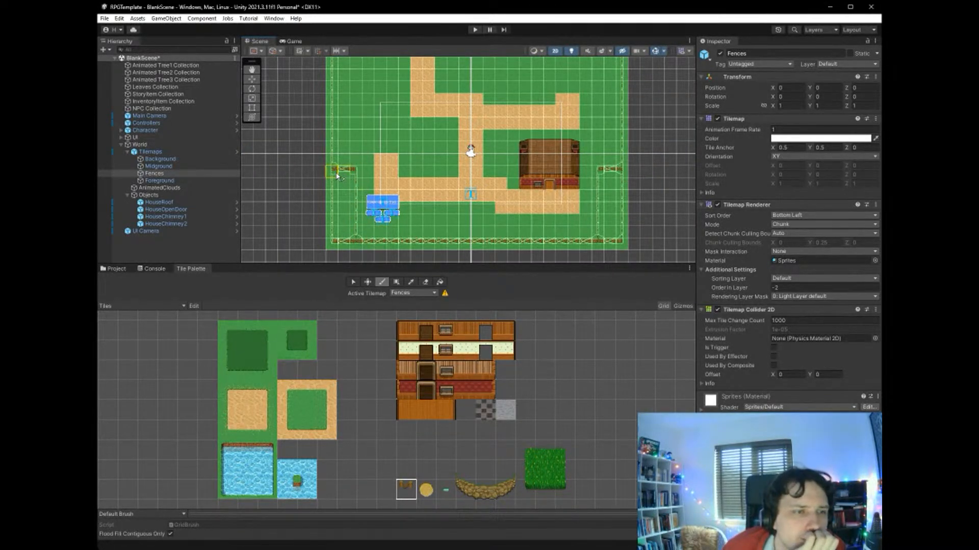
pyautogui.scroll(1, 411, 176)
pyautogui.scroll(-3, 407, 179)
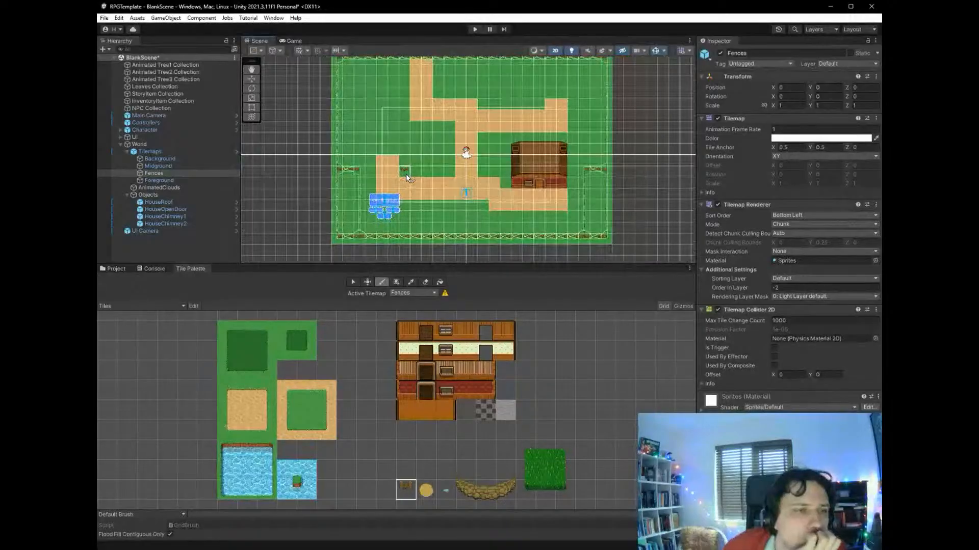
pyautogui.moveTo(342, 119)
pyautogui.mouseDown()
pyautogui.moveTo(377, 118)
pyautogui.moveTo(375, 80)
pyautogui.mouseUp()
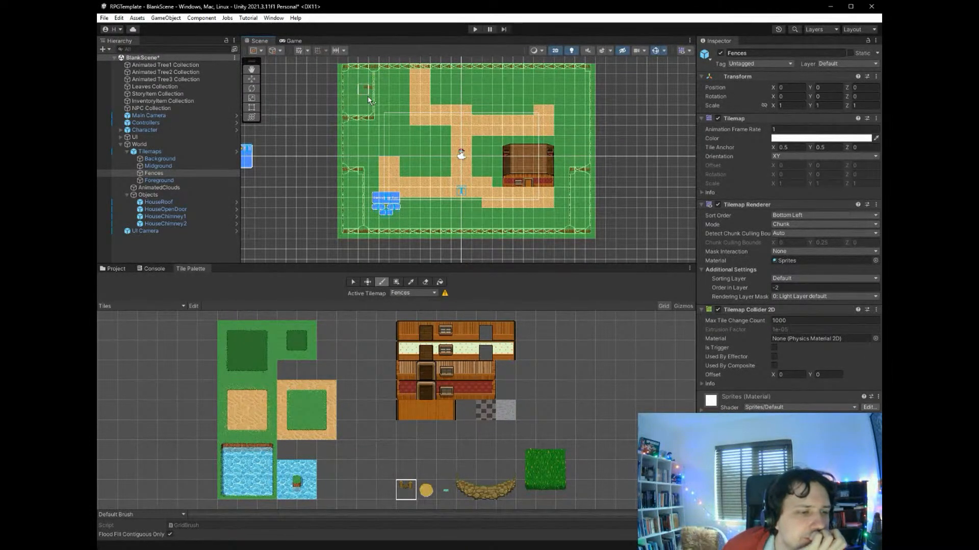
# - Erase the old outer fence tiles cut off by the new inset fences at the three corners
pyautogui.click(425, 282)
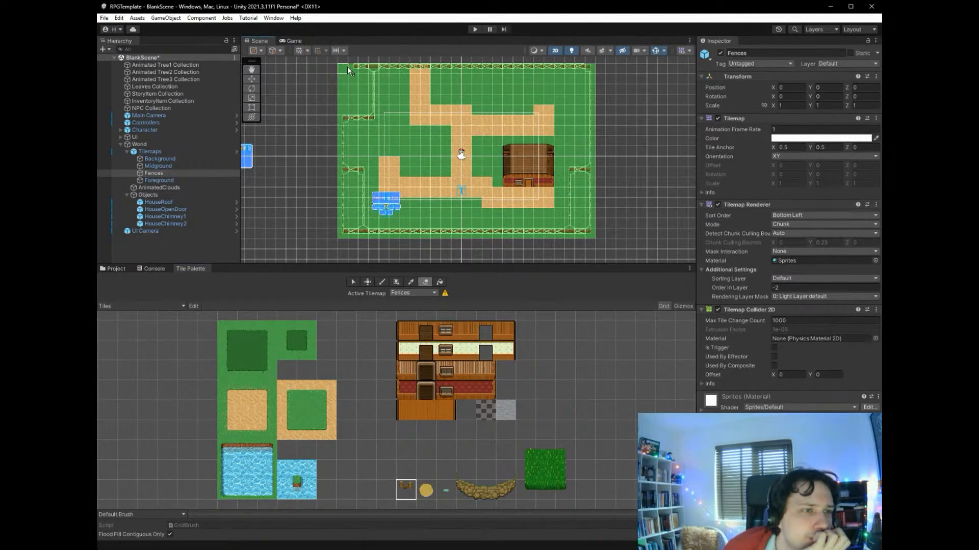
pyautogui.moveTo(358, 67); pyautogui.dragTo(361, 66)
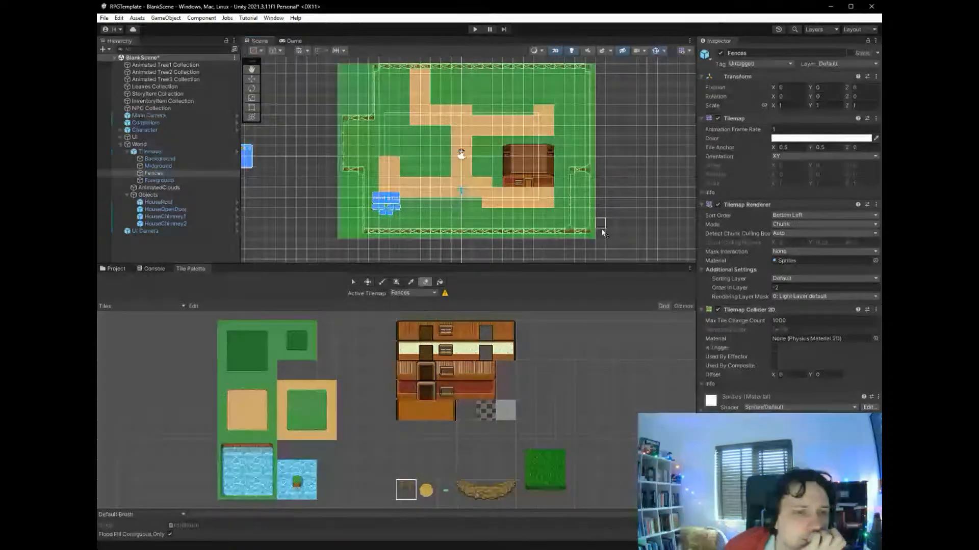
pyautogui.moveTo(588, 234); pyautogui.dragTo(591, 189)
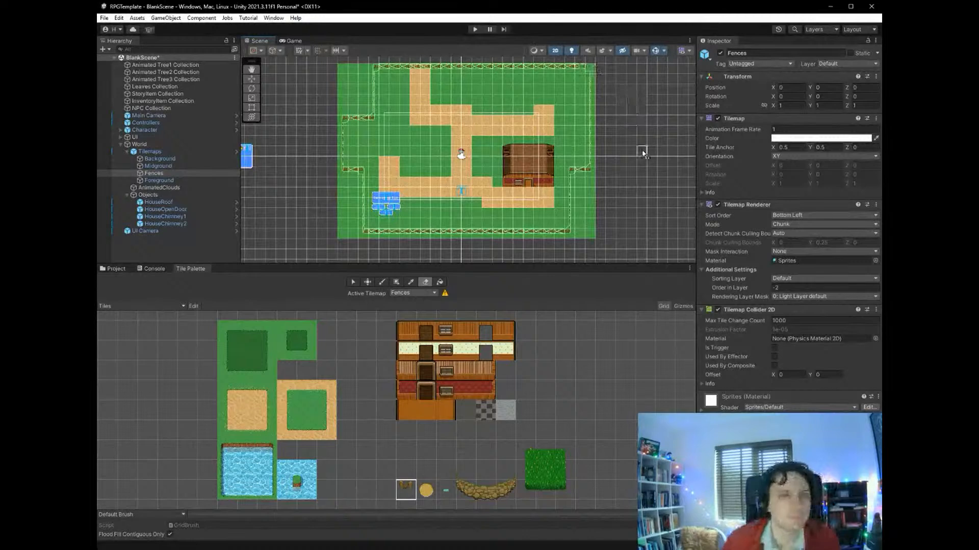
# - Extend the plain grass beyond the boundary fence along the map's west, east and south sides
pyautogui.scroll(-2, 643, 154)
pyautogui.scroll(-1, 645, 162)
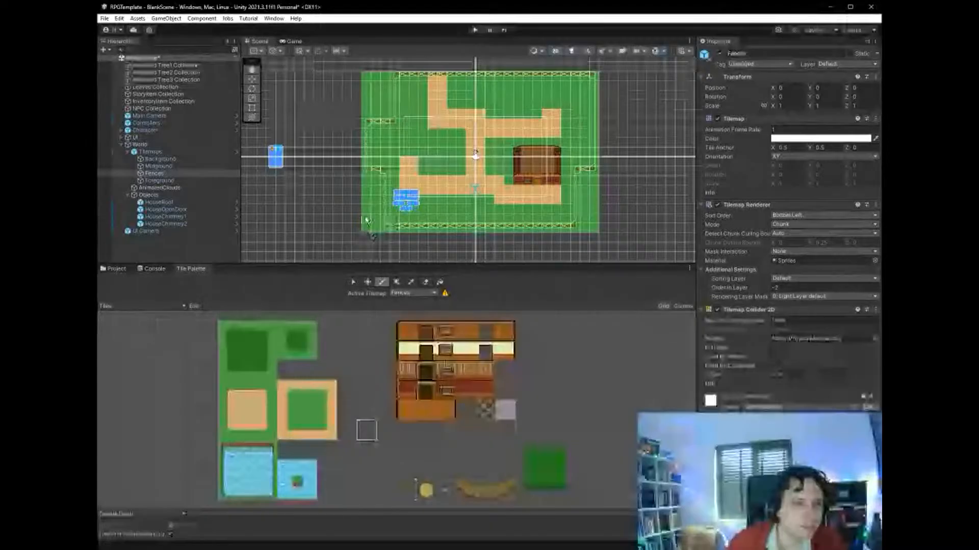
pyautogui.click(306, 410)
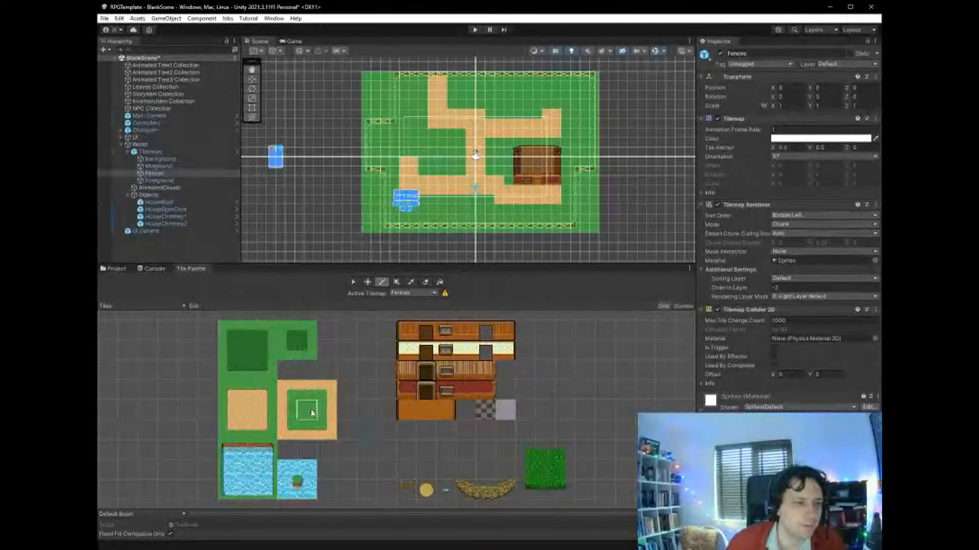
pyautogui.moveTo(359, 233)
pyautogui.mouseDown()
pyautogui.moveTo(355, 77)
pyautogui.moveTo(346, 148)
pyautogui.moveTo(356, 234)
pyautogui.moveTo(347, 237)
pyautogui.moveTo(604, 241)
pyautogui.moveTo(607, 73)
pyautogui.moveTo(622, 189)
pyautogui.moveTo(613, 237)
pyautogui.moveTo(629, 77)
pyautogui.moveTo(635, 245)
pyautogui.moveTo(495, 255)
pyautogui.moveTo(612, 258)
pyautogui.moveTo(520, 262)
pyautogui.moveTo(342, 261)
pyautogui.moveTo(319, 149)
pyautogui.moveTo(328, 76)
pyautogui.moveTo(339, 230)
pyautogui.moveTo(318, 166)
pyautogui.moveTo(325, 249)
pyautogui.moveTo(320, 233)
pyautogui.moveTo(487, 250)
pyautogui.moveTo(492, 261)
pyautogui.mouseUp()
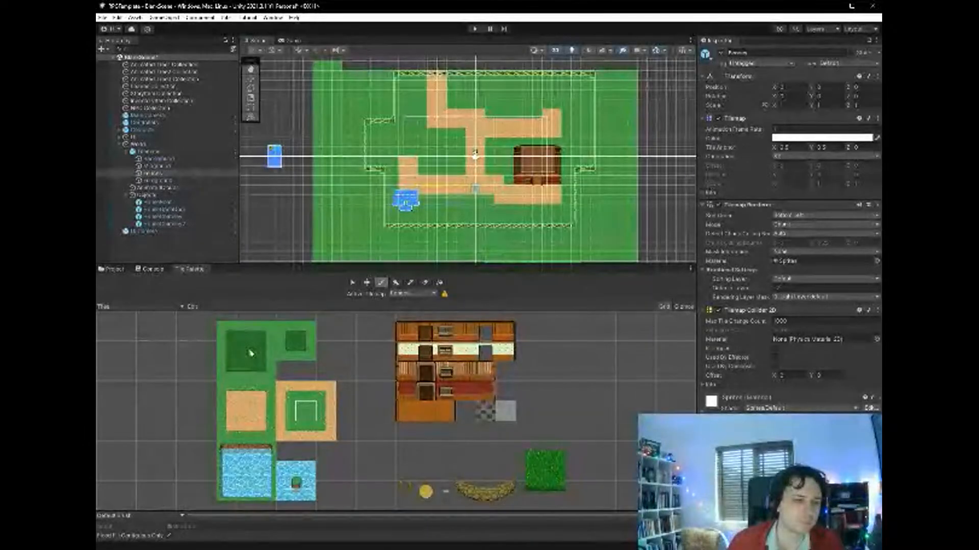
# - Start a dark grass patch outside the south-west fence by painting its north-east corner, east edge and south-east corner tiles
pyautogui.click(265, 331)
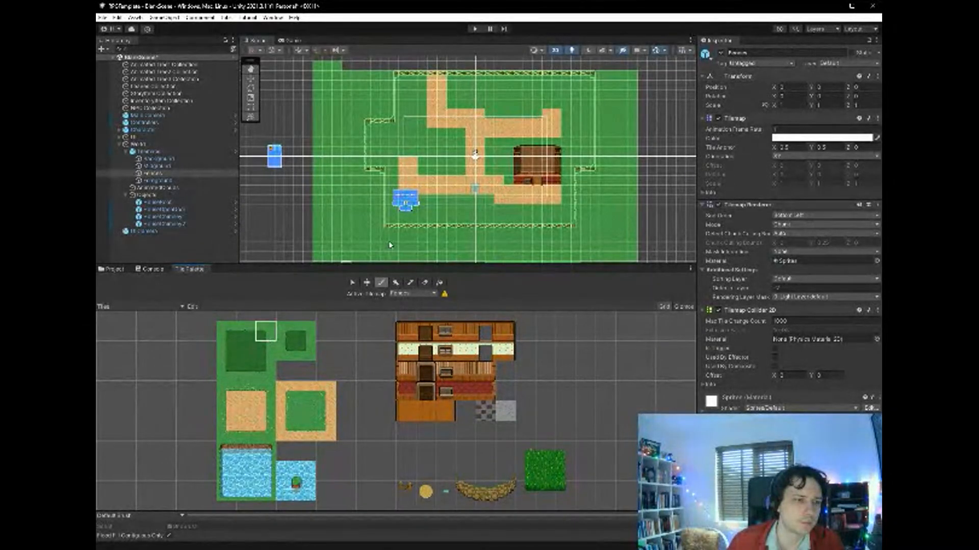
pyautogui.click(365, 209)
pyautogui.click(263, 353)
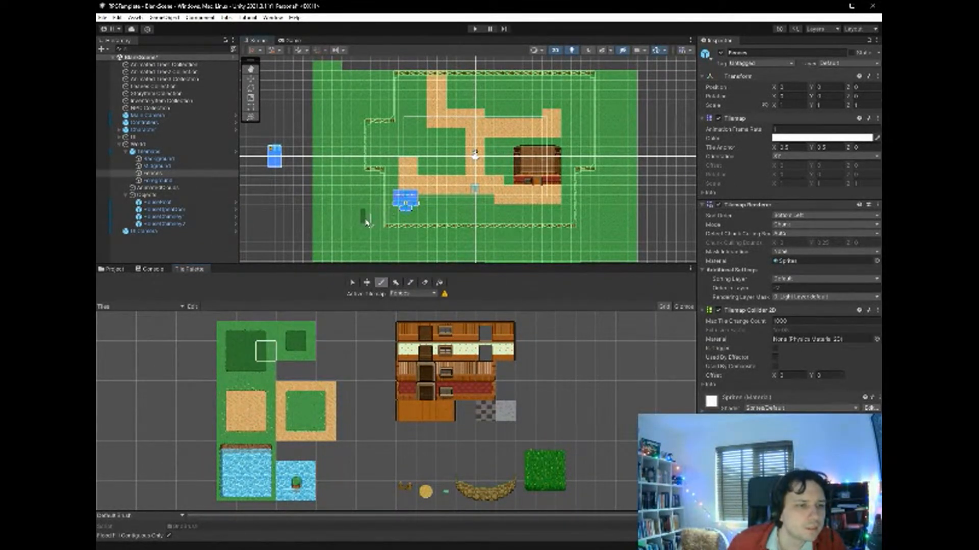
pyautogui.moveTo(365, 215); pyautogui.dragTo(366, 241)
pyautogui.click(265, 371)
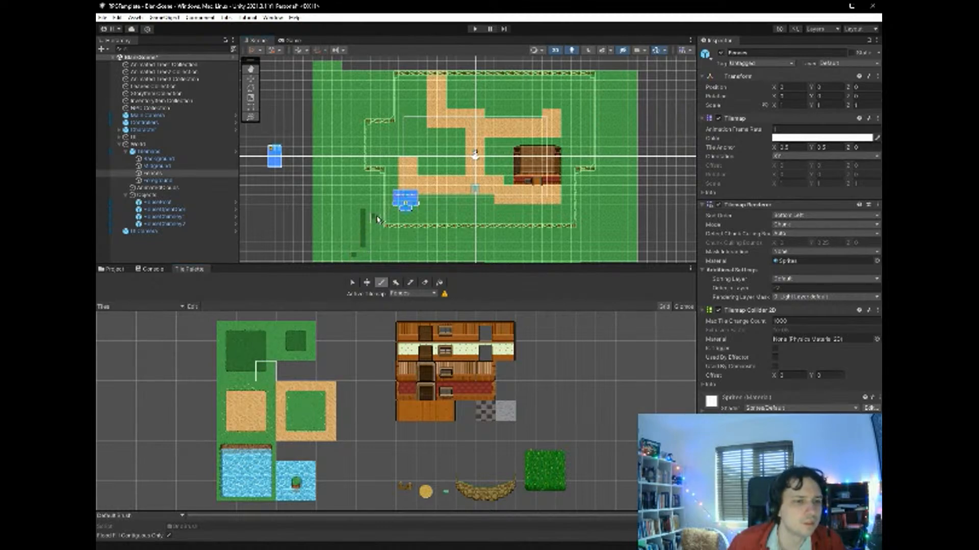
pyautogui.scroll(-2, 364, 250)
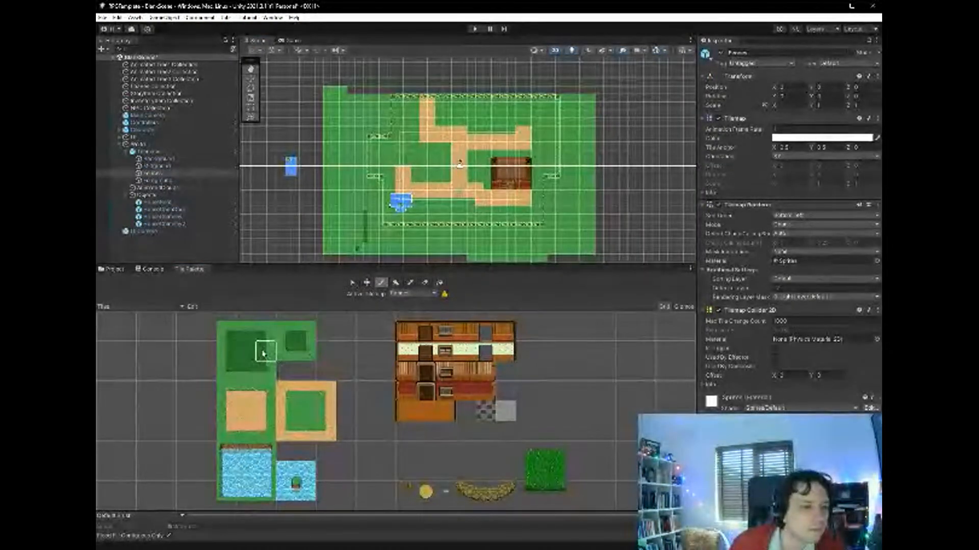
# - Paint the dark grass patch's south edge and fill its interior with the dark grass centre tile
pyautogui.click(247, 370)
pyautogui.moveTo(361, 250); pyautogui.dragTo(344, 250)
pyautogui.hotkey('ctrl', 'z')
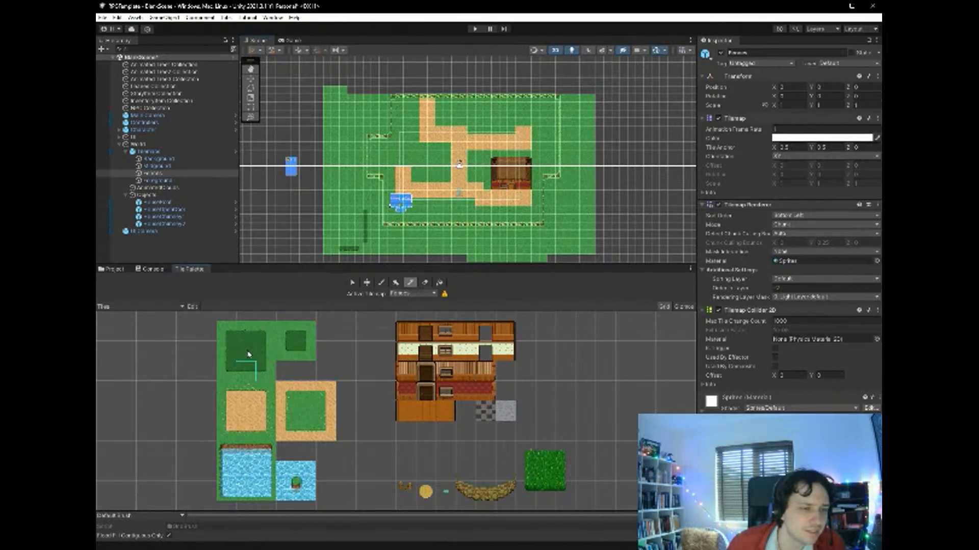
pyautogui.click(362, 244)
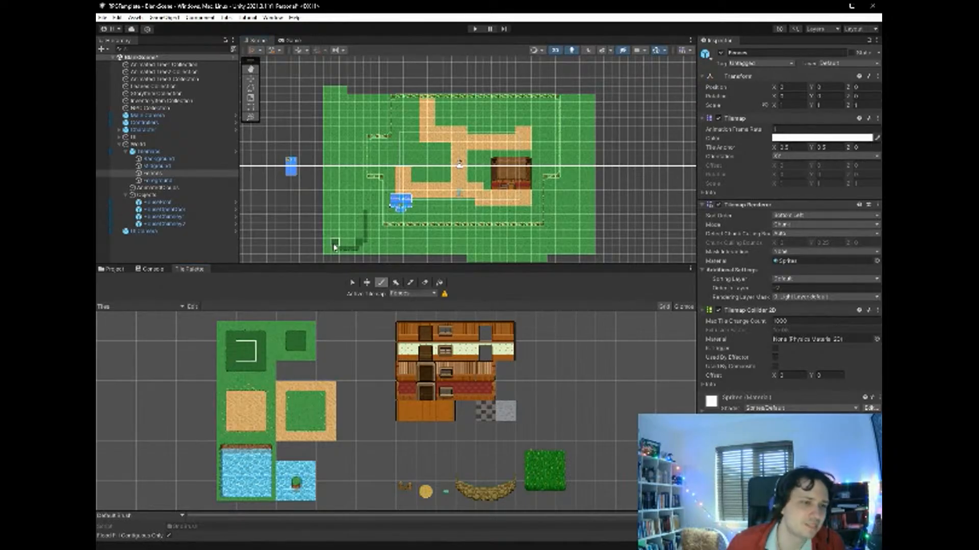
pyautogui.moveTo(355, 244)
pyautogui.mouseDown()
pyautogui.moveTo(333, 239)
pyautogui.moveTo(366, 232)
pyautogui.moveTo(343, 229)
pyautogui.moveTo(366, 220)
pyautogui.moveTo(360, 208)
pyautogui.moveTo(346, 214)
pyautogui.moveTo(344, 241)
pyautogui.mouseUp()
pyautogui.hotkey('ctrl', 'z')
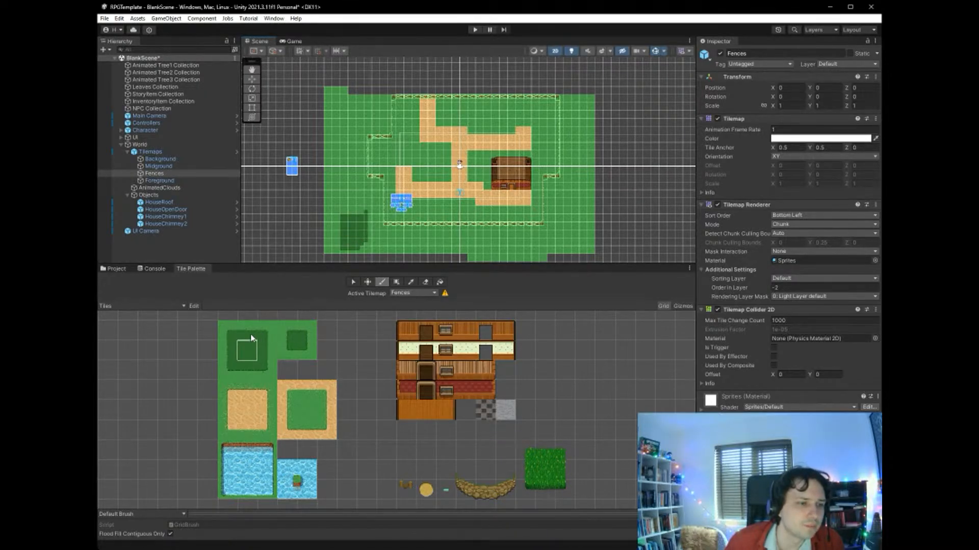
# - Close off the dark grass patch with its north-west corner, west edge and south-west corner tiles
pyautogui.click(226, 330)
pyautogui.click(359, 211)
pyautogui.click(337, 216)
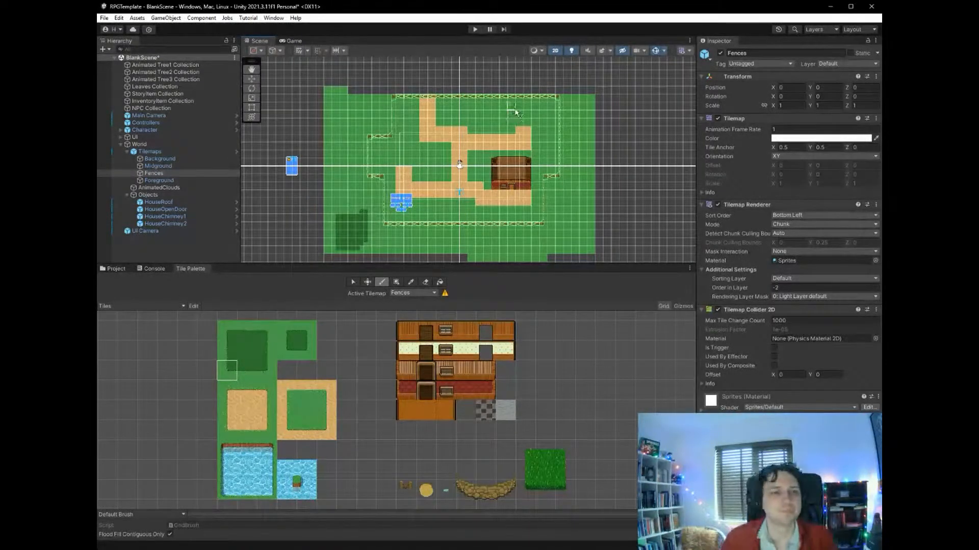
# - Paint wide strips of dark grass south of the boundary fence using the dark grass centre tile
pyautogui.click(252, 332)
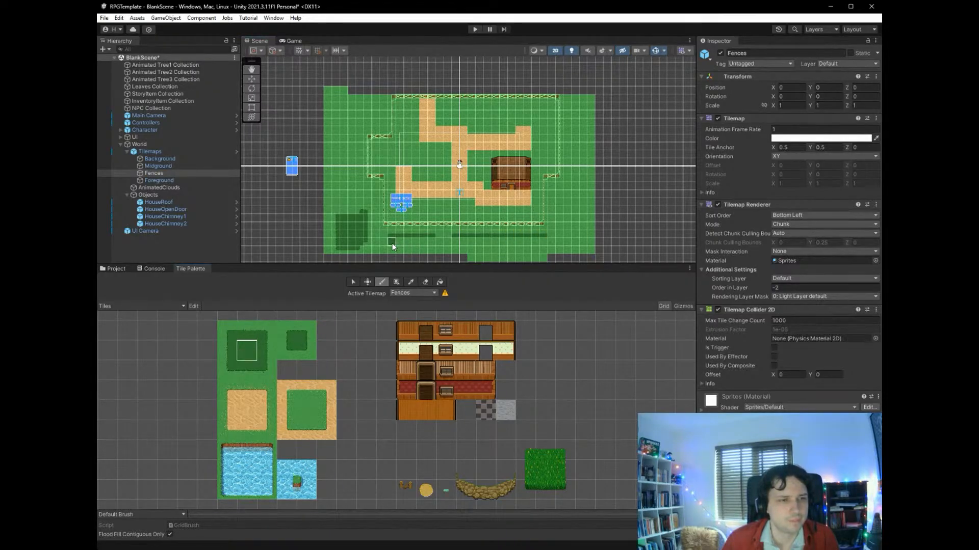
pyautogui.moveTo(453, 240); pyautogui.dragTo(543, 238)
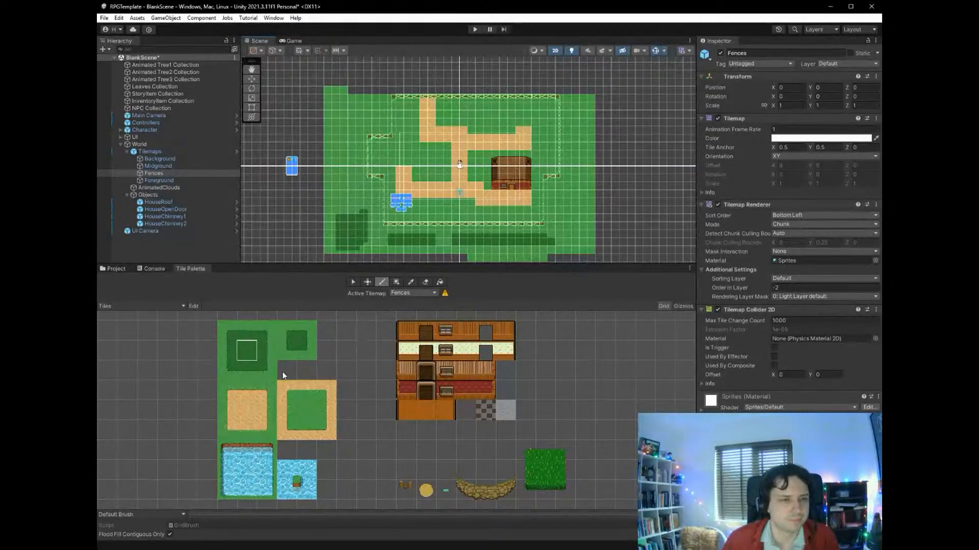
pyautogui.hotkey('ctrl', 'z')
pyautogui.moveTo(466, 241); pyautogui.dragTo(545, 241)
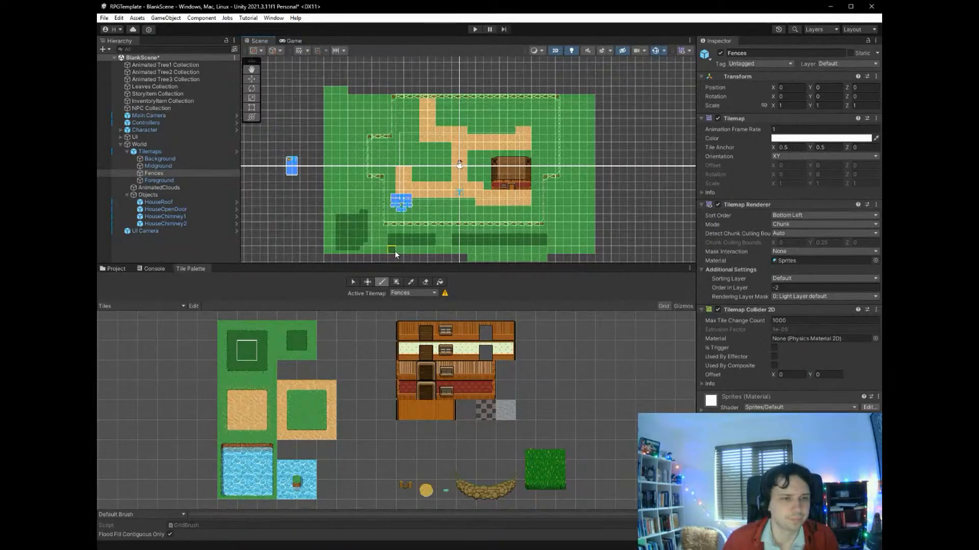
pyautogui.moveTo(395, 251)
pyautogui.mouseDown()
pyautogui.moveTo(542, 247)
pyautogui.moveTo(506, 251)
pyautogui.mouseUp()
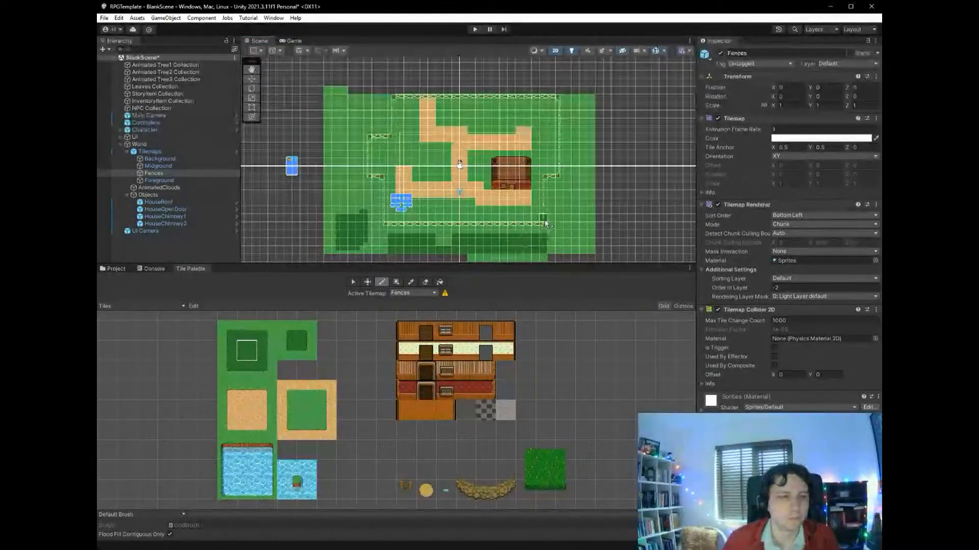
pyautogui.click(227, 331)
# - Paint the west bank and south-west corner of a pond outside the south-east inset fence
pyautogui.moveTo(227, 429); pyautogui.dragTo(228, 442)
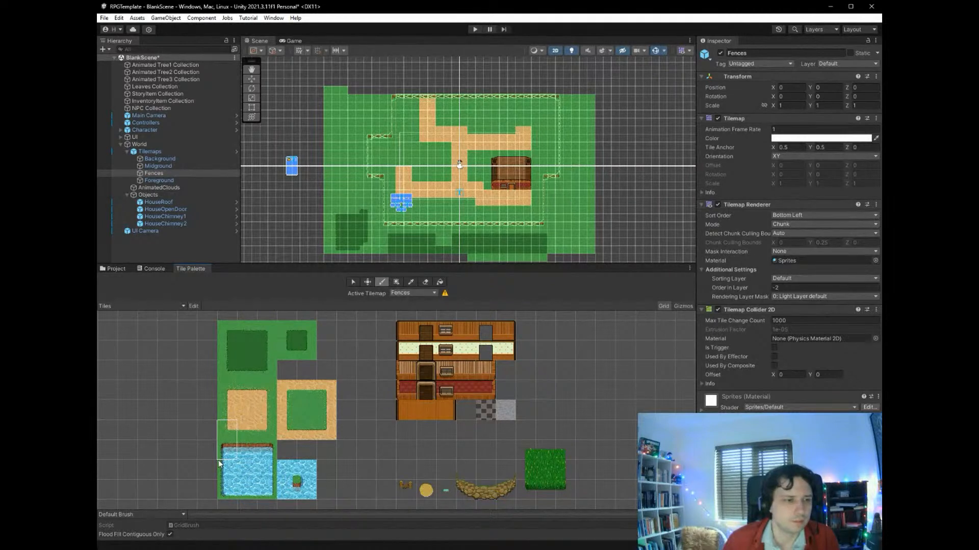
pyautogui.click(228, 458)
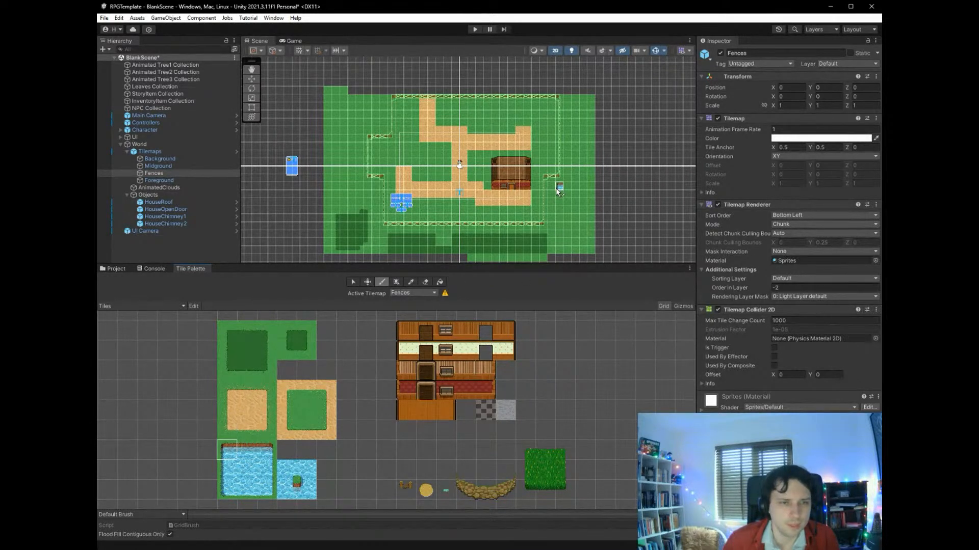
pyautogui.click(226, 470)
pyautogui.moveTo(552, 188); pyautogui.dragTo(555, 220)
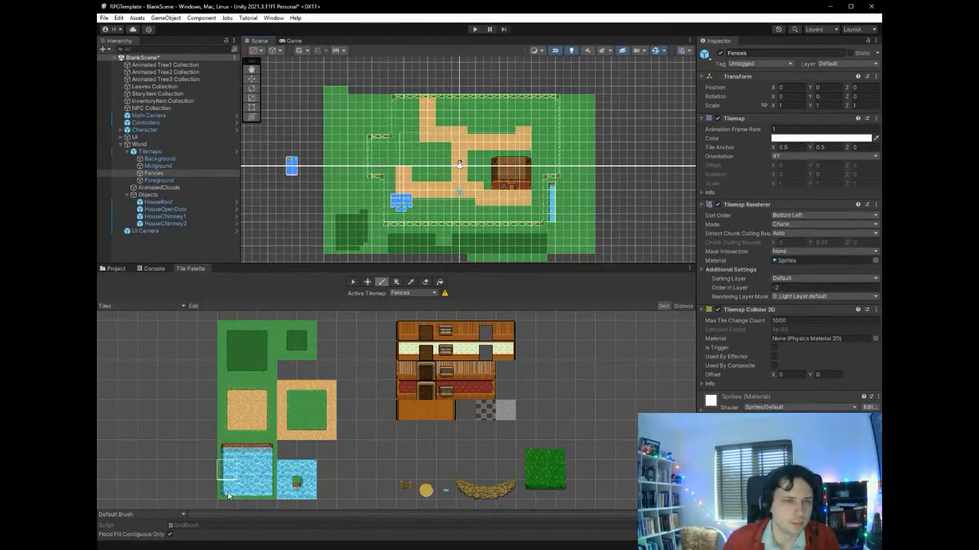
pyautogui.click(228, 496)
pyautogui.click(554, 227)
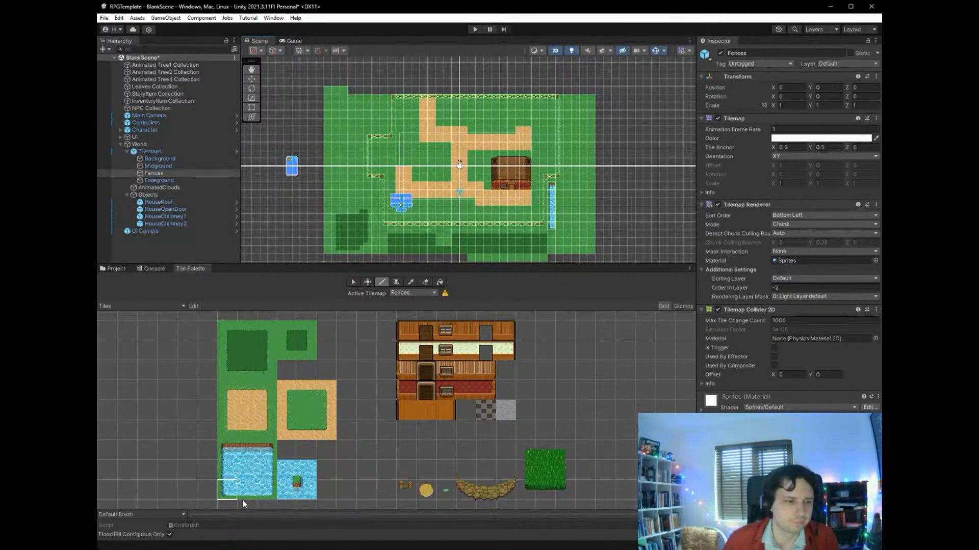
# - Paint the pond's south bank, south-east corner and east bank with the matching water edge tiles
pyautogui.click(245, 495)
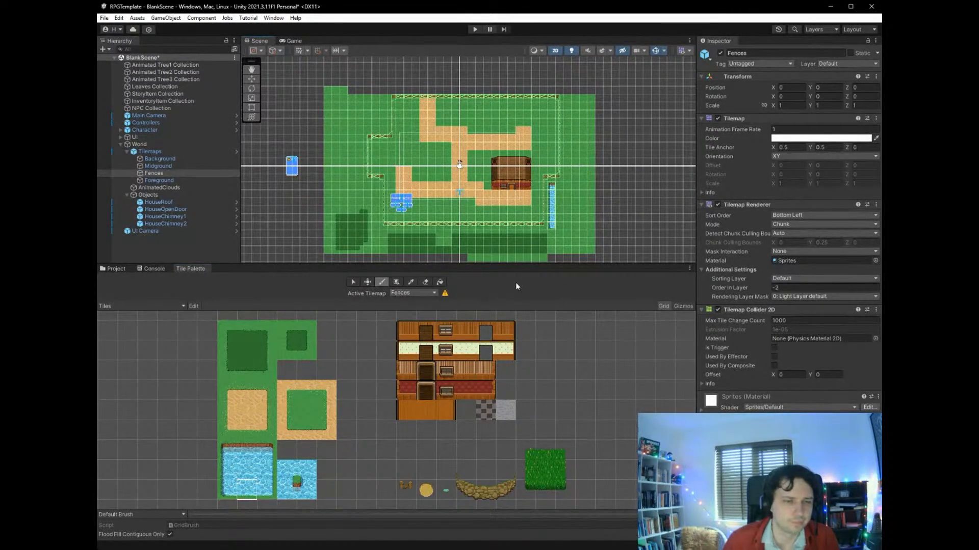
pyautogui.click(261, 495)
pyautogui.click(576, 226)
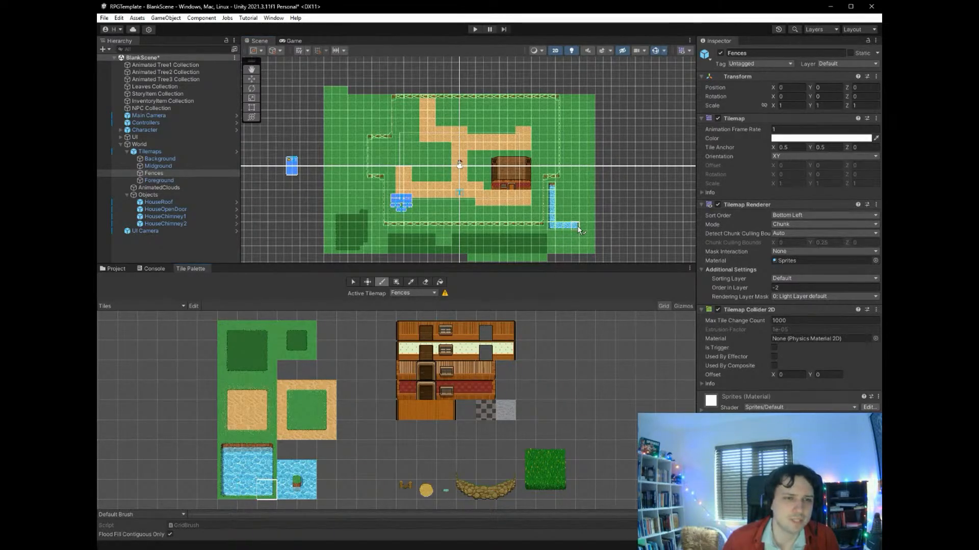
pyautogui.click(268, 470)
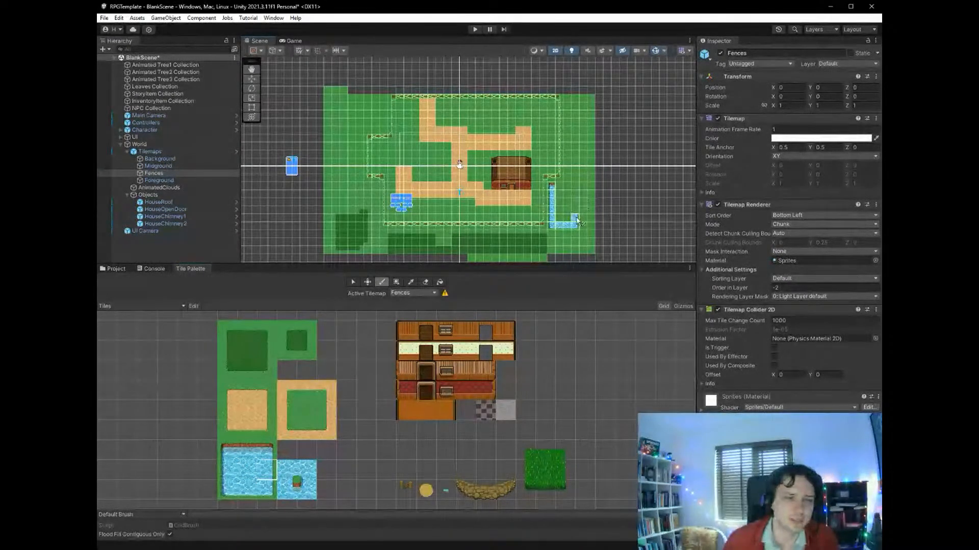
pyautogui.moveTo(575, 218); pyautogui.dragTo(575, 191)
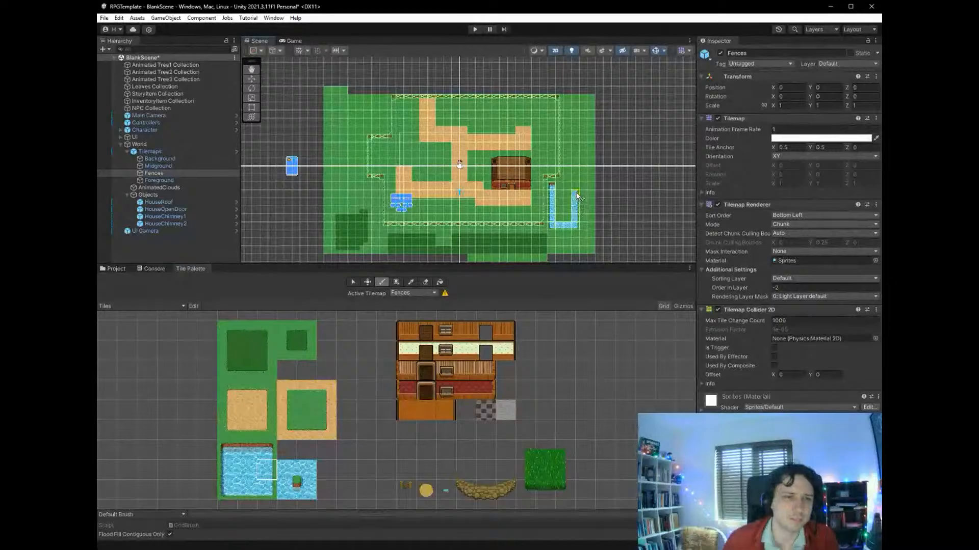
# - Close the pond's north side with the bank tiles and fill its middle with plain water
pyautogui.click(271, 445)
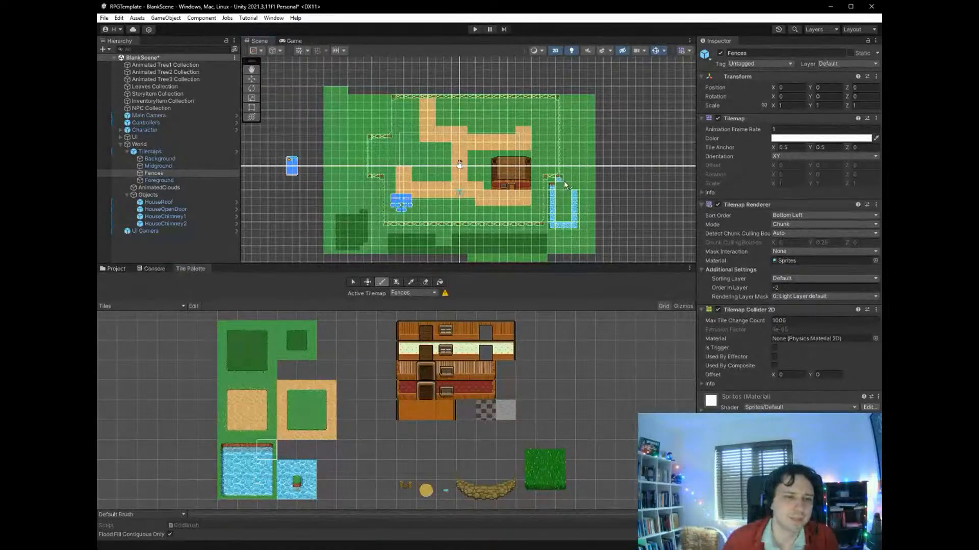
pyautogui.click(247, 449)
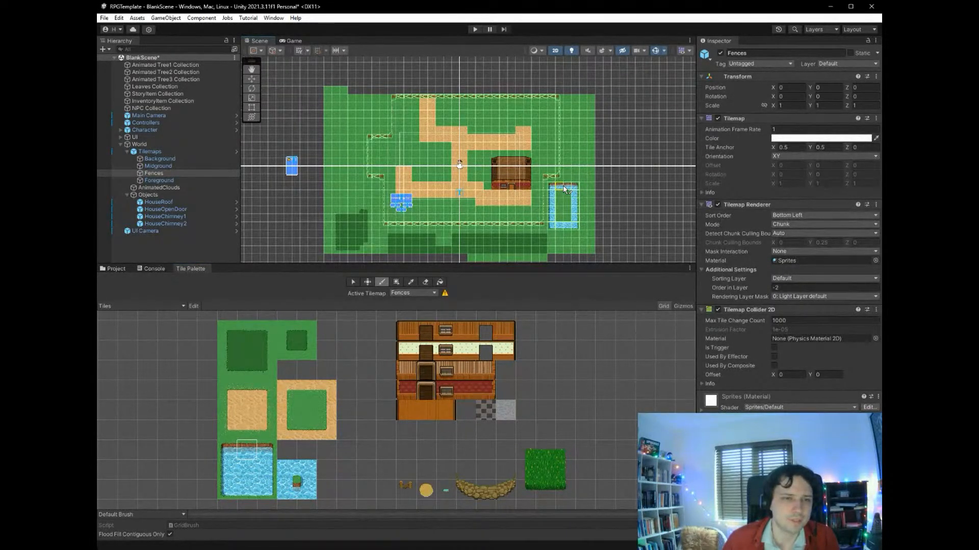
pyautogui.click(252, 469)
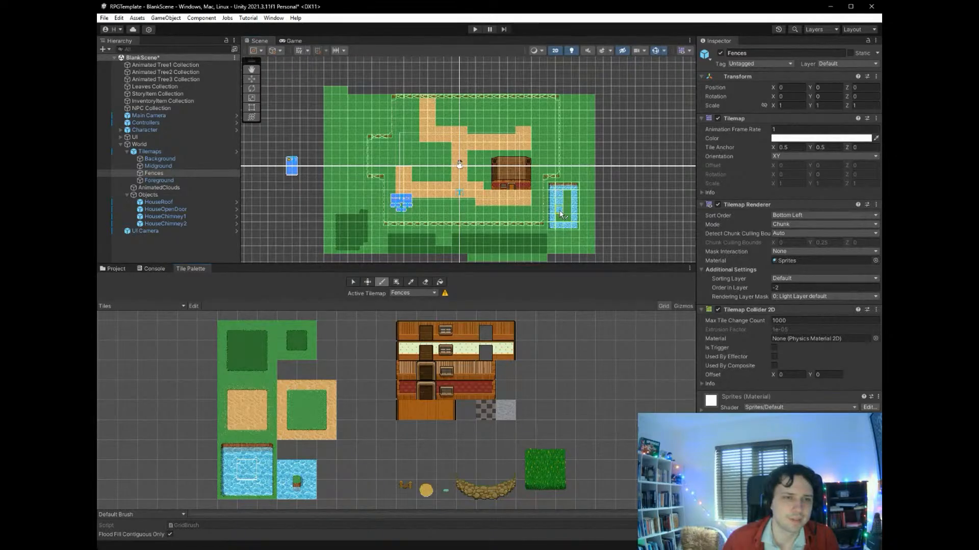
pyautogui.moveTo(561, 214); pyautogui.dragTo(565, 198)
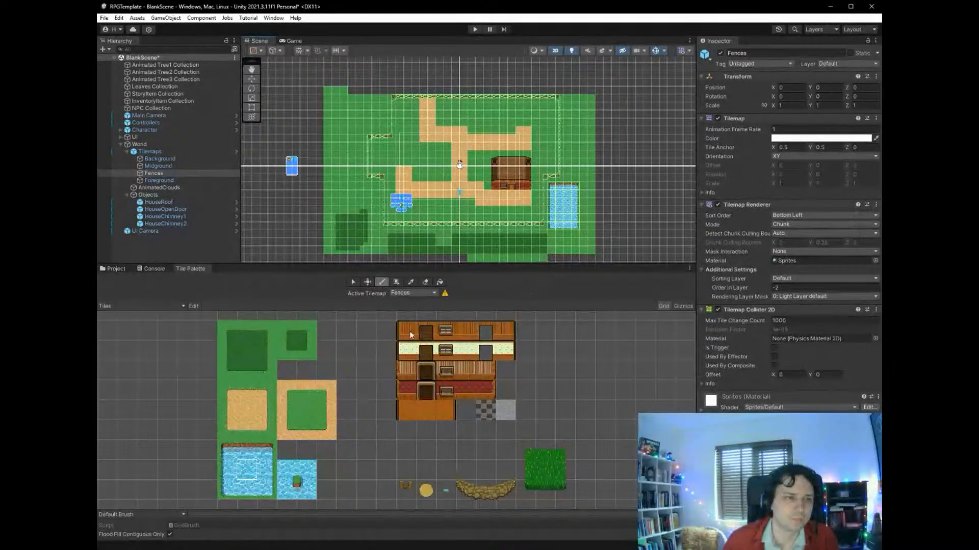
# - Start a tall grass patch just above the north-west inset fence by painting its south and east edge tiles
pyautogui.press('i')
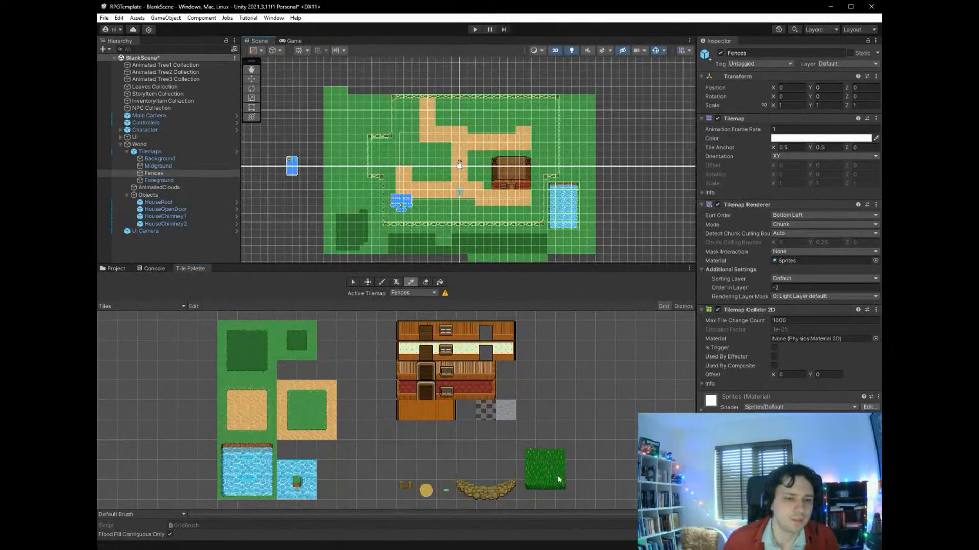
pyautogui.click(560, 487)
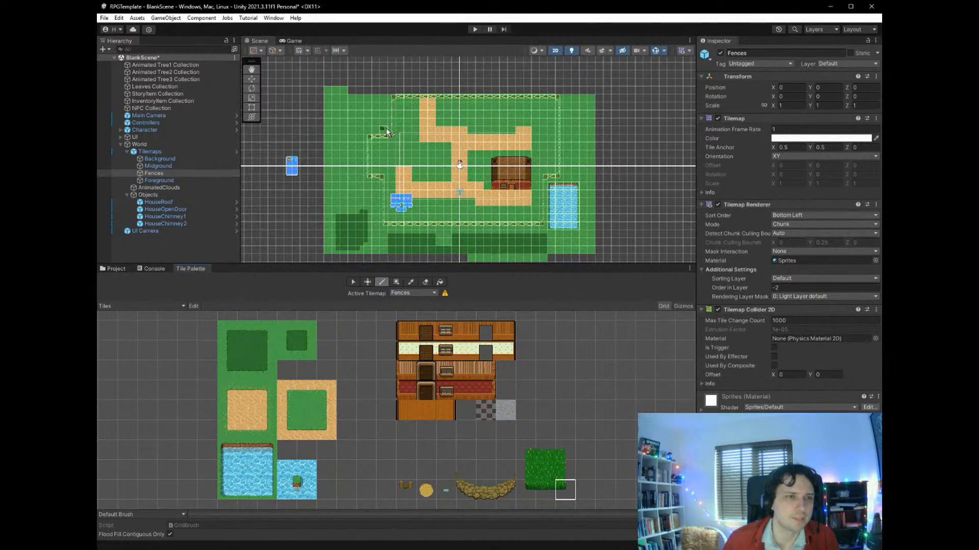
pyautogui.click(545, 490)
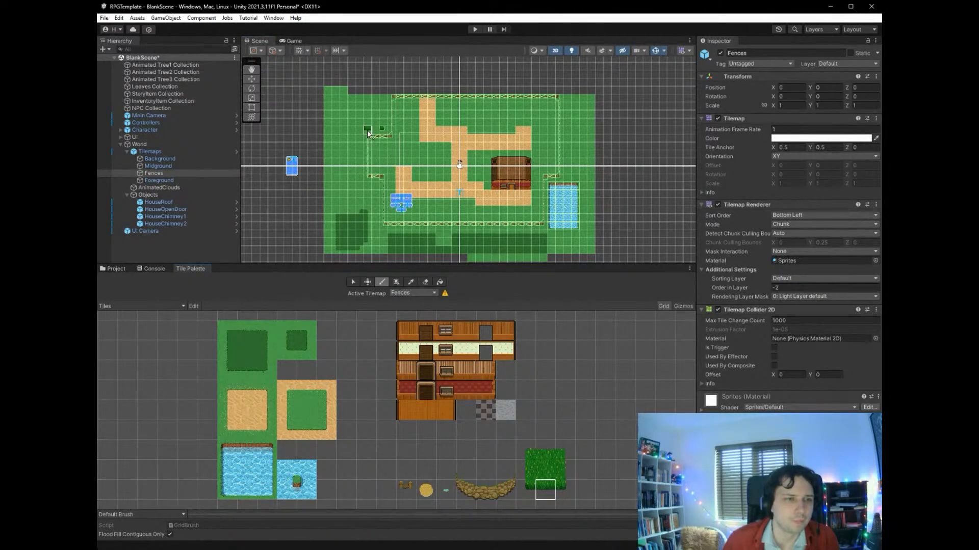
pyautogui.click(562, 469)
pyautogui.click(381, 123)
# - Fill the tall grass patch outside the north-west fence with the tall grass centre tile
pyautogui.click(546, 469)
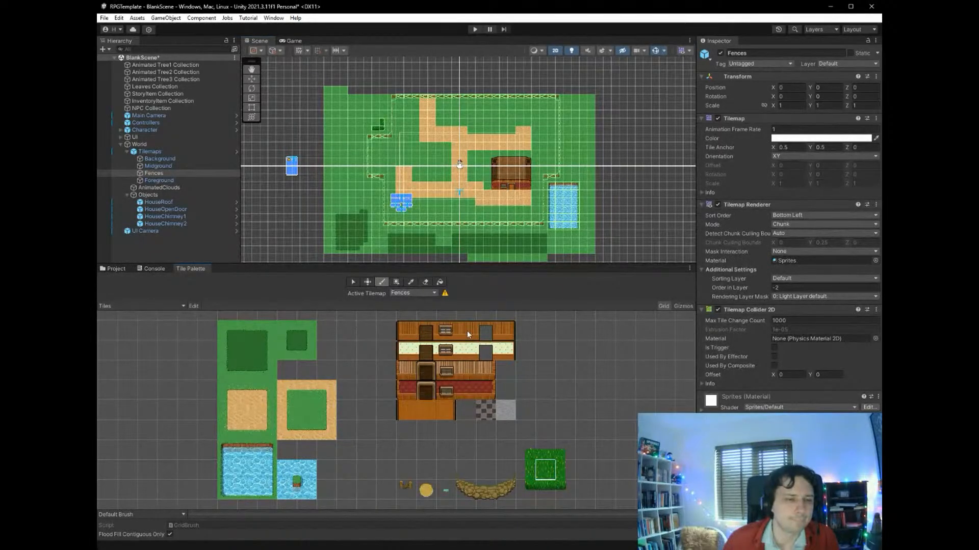
pyautogui.click(375, 108)
pyautogui.moveTo(376, 112); pyautogui.dragTo(369, 126)
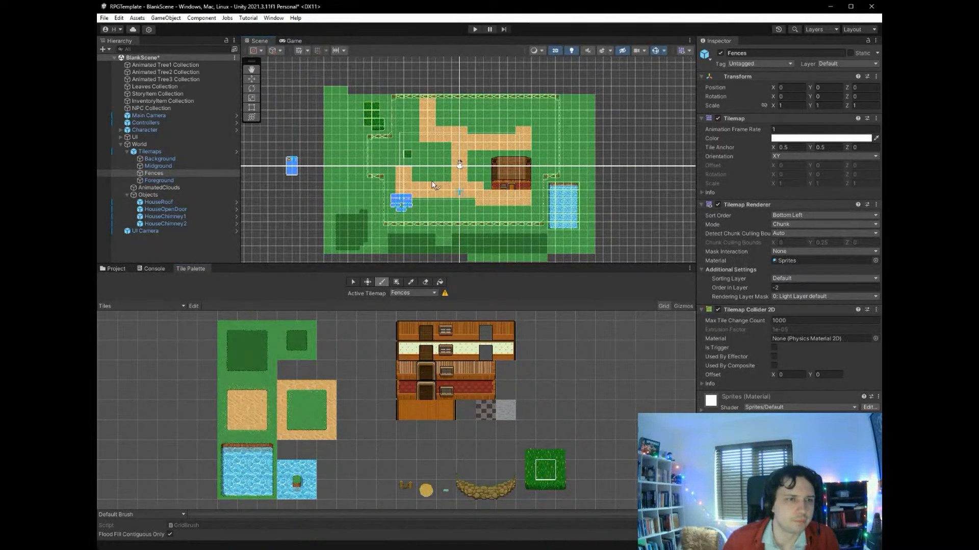
# - Try to paint the tall grass patch's south-west corner tile, and patch the gap beside it with plain grass
pyautogui.click(543, 487)
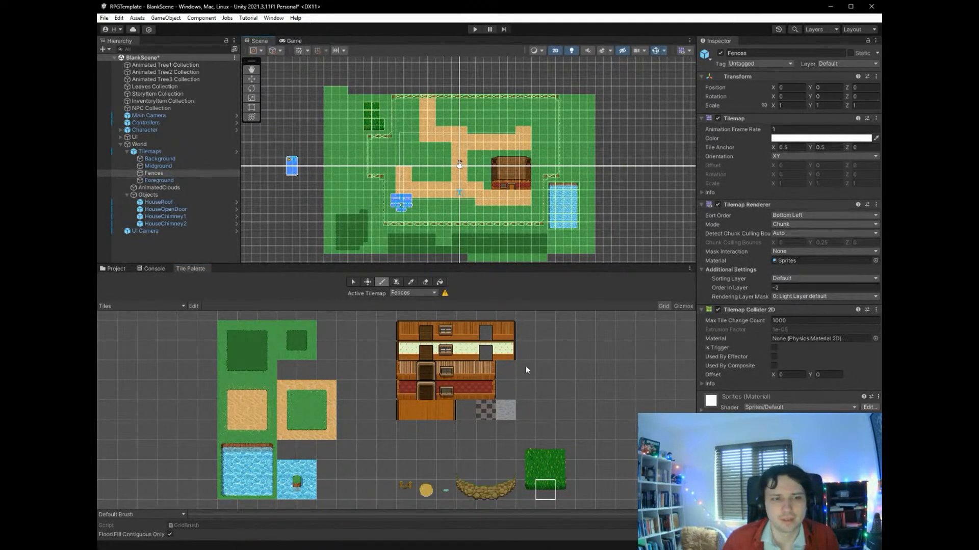
pyautogui.click(525, 490)
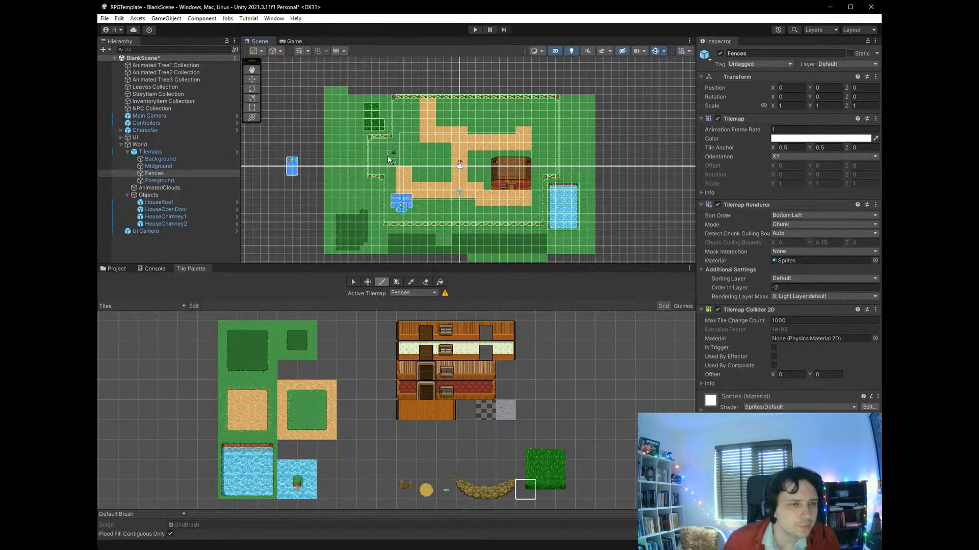
pyautogui.scroll(5, 370, 146)
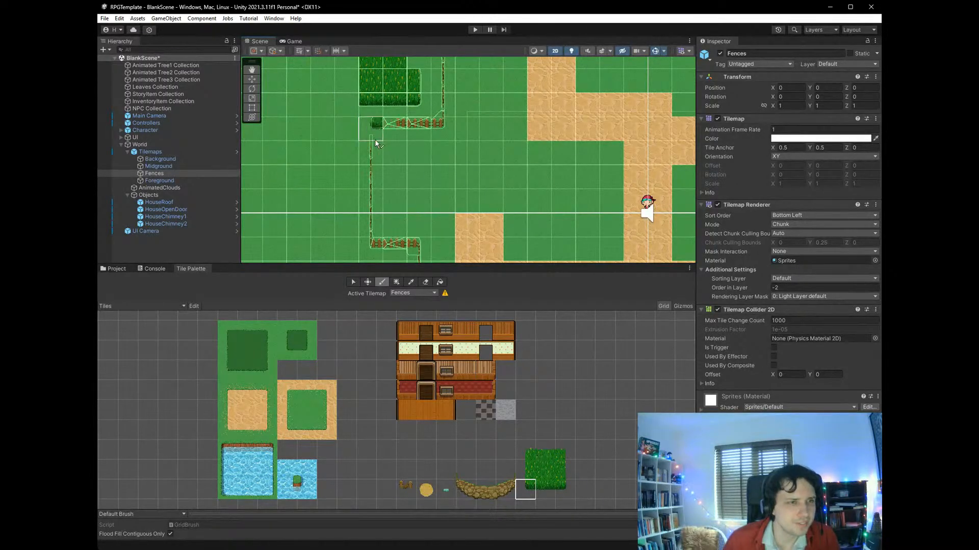
pyautogui.click(350, 105)
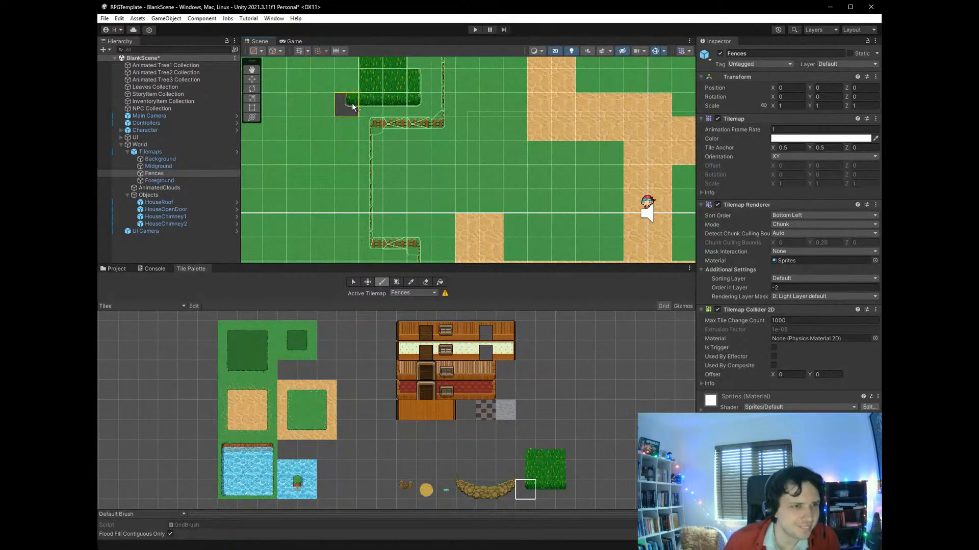
pyautogui.click(308, 412)
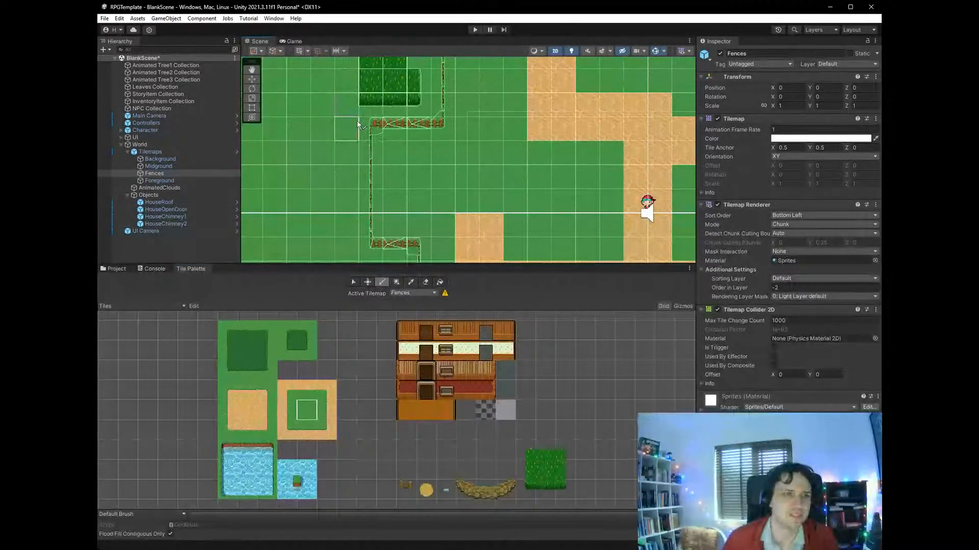
pyautogui.scroll(-5, 623, 219)
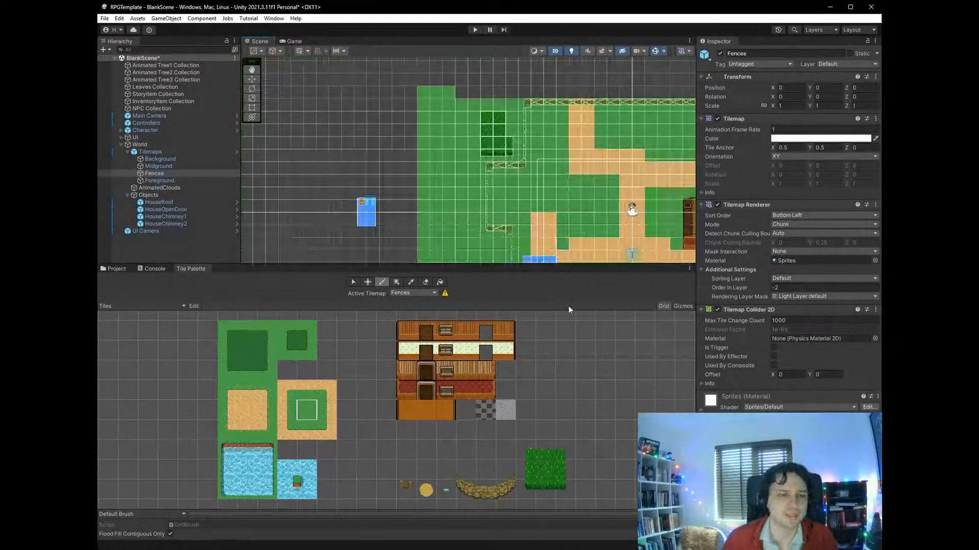
# - Paint the tall grass patch's north edge tiles and try the west edge tile along its west side
pyautogui.click(545, 451)
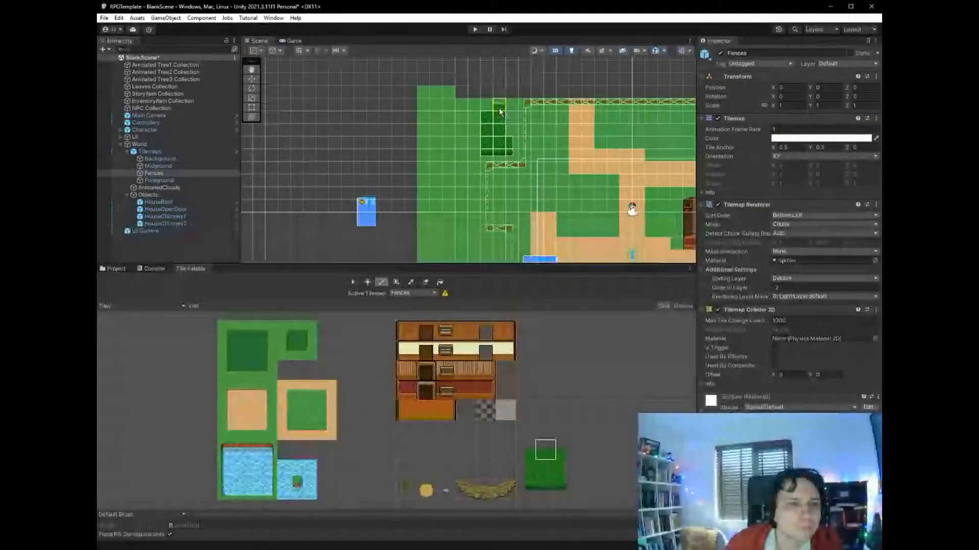
pyautogui.moveTo(499, 108)
pyautogui.mouseDown()
pyautogui.moveTo(488, 109)
pyautogui.moveTo(477, 158)
pyautogui.mouseUp()
pyautogui.click(529, 467)
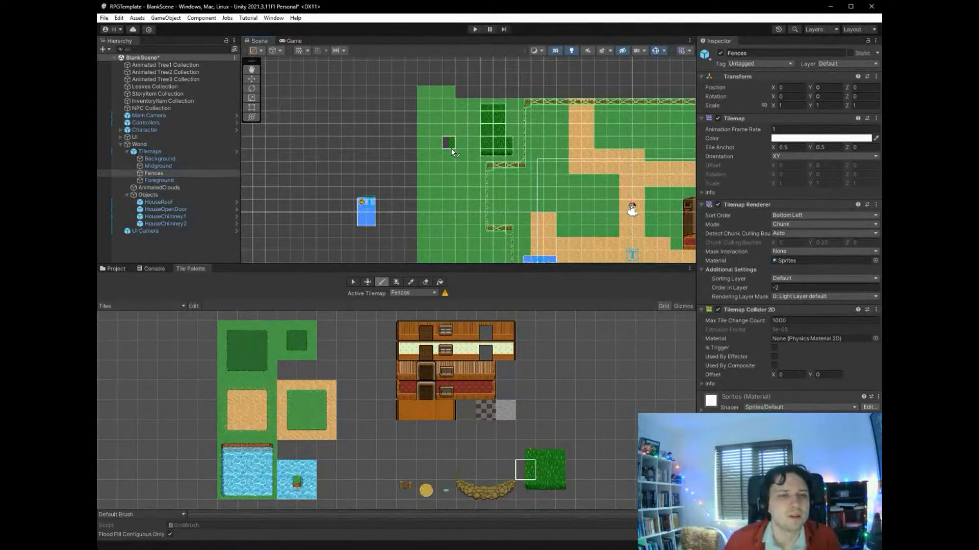
pyautogui.moveTo(474, 105); pyautogui.dragTo(474, 150)
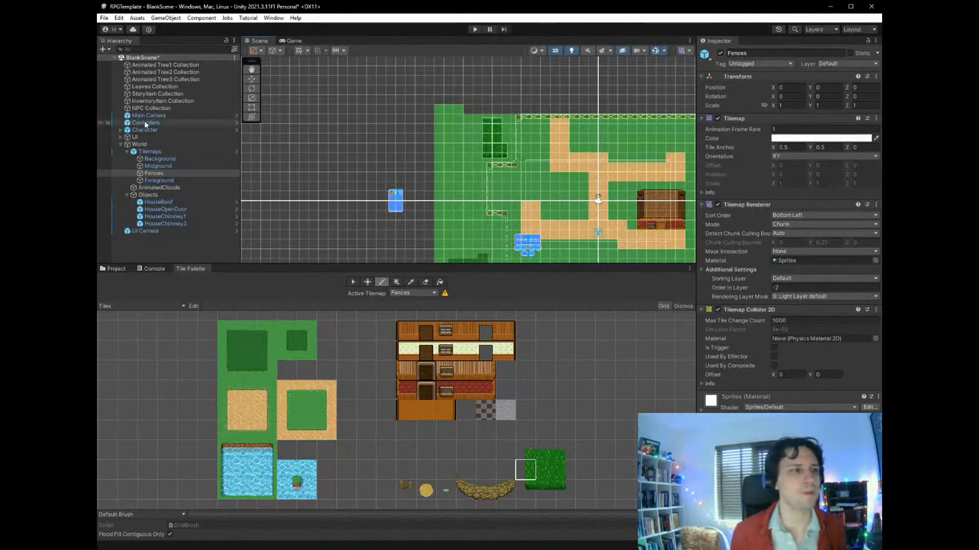
# - Set the Character's controller speed to 30 and acceleration to 0.2
pyautogui.click(149, 130)
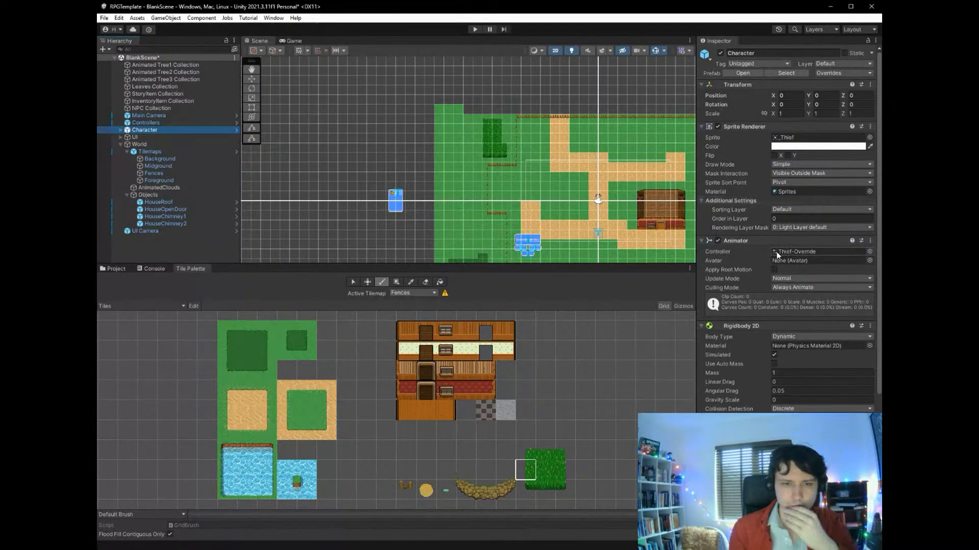
pyautogui.scroll(-5, 776, 252)
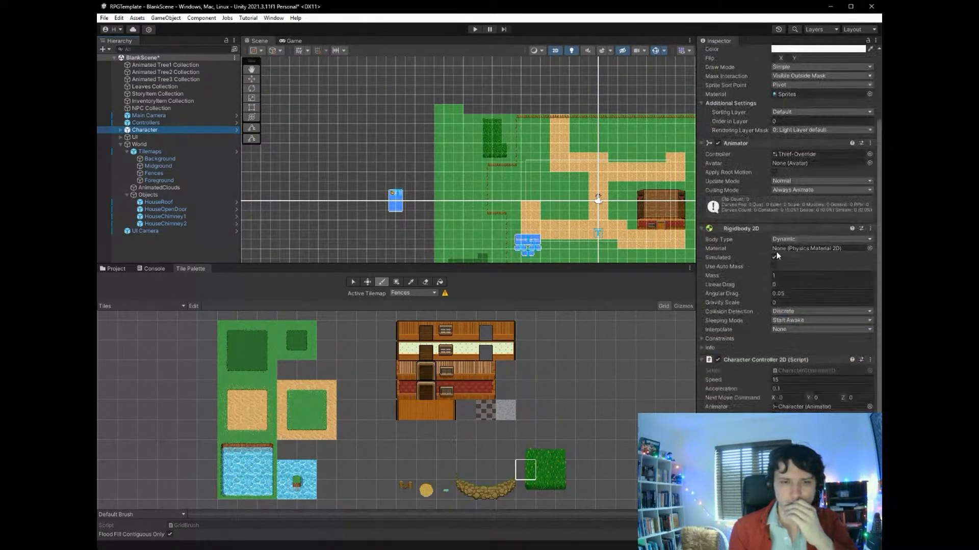
pyautogui.scroll(-2, 776, 252)
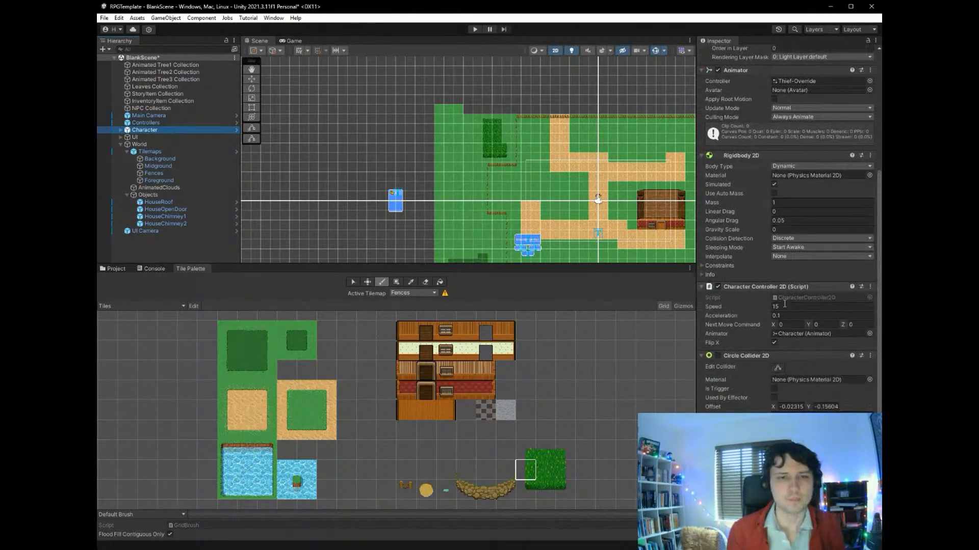
pyautogui.click(781, 307)
pyautogui.write('30')
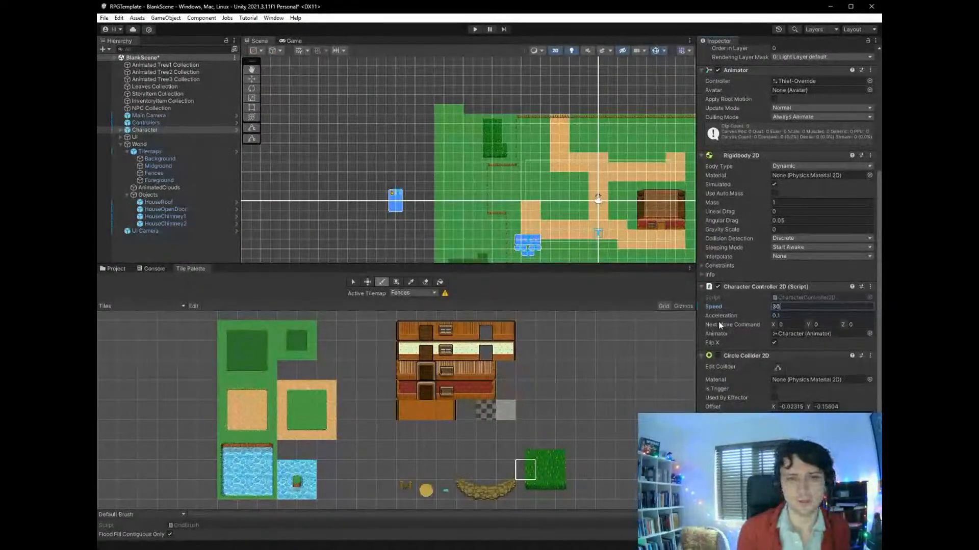
pyautogui.press('Tab')
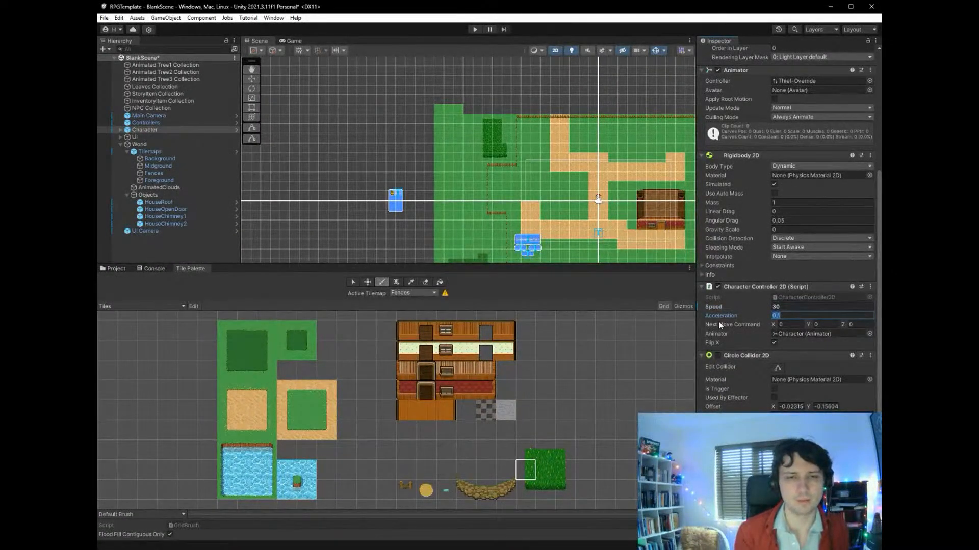
pyautogui.write('0.')
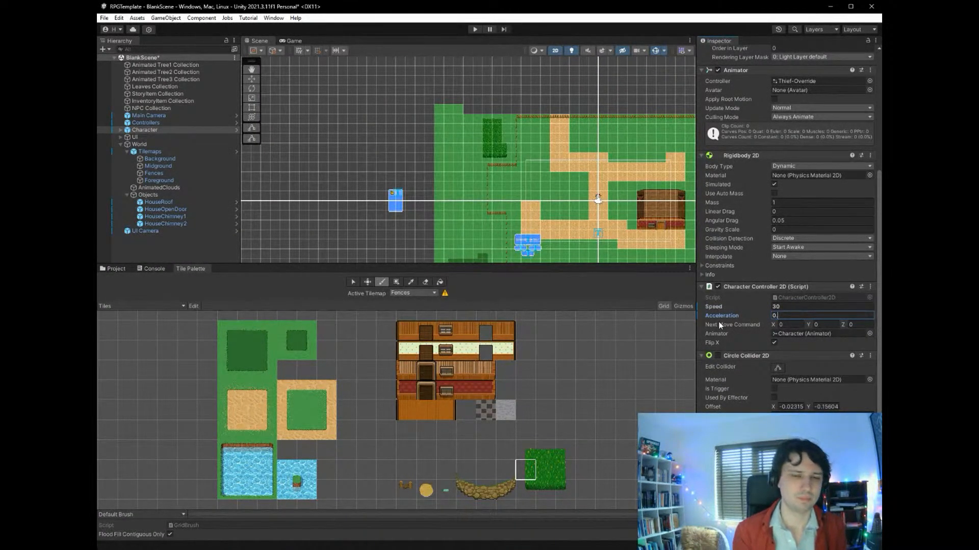
pyautogui.write('2')
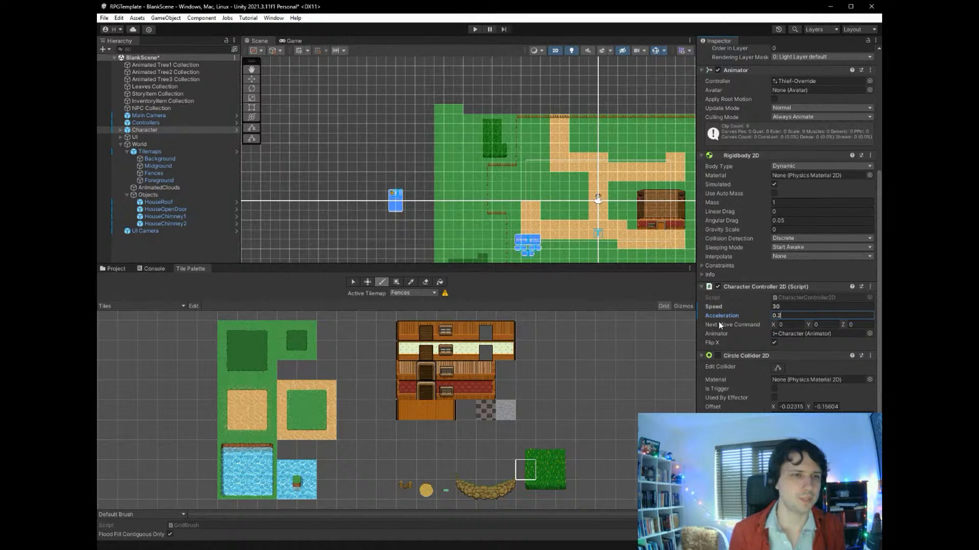
# - Play-test the scene by walking the character down the desert path, past the house and into the south-east fence corner
pyautogui.click(476, 30)
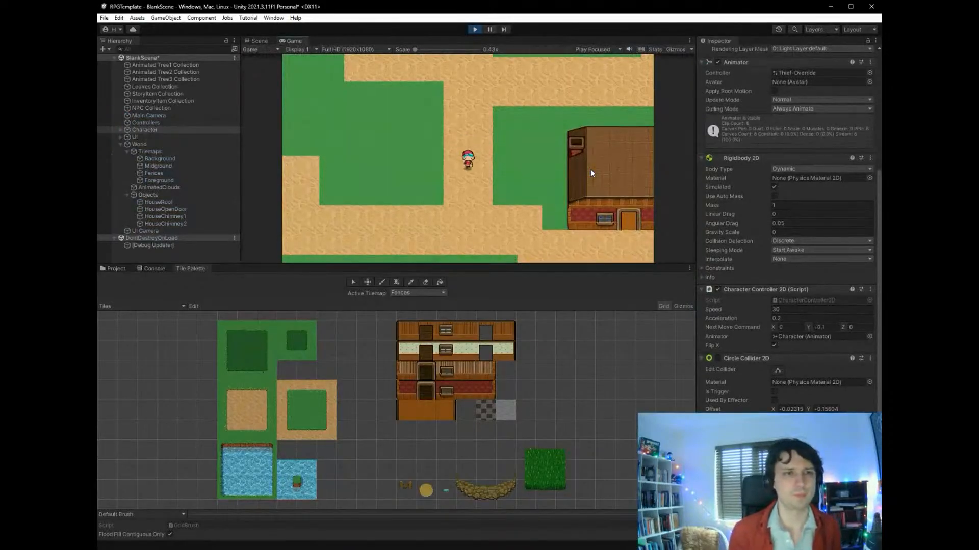
pyautogui.press('Down')
pyautogui.press('Right')
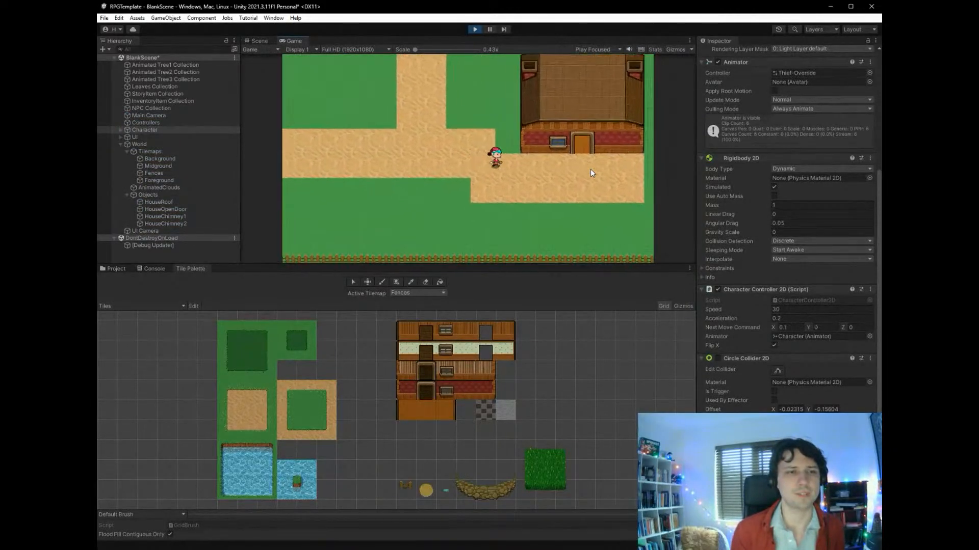
pyautogui.press('Left')
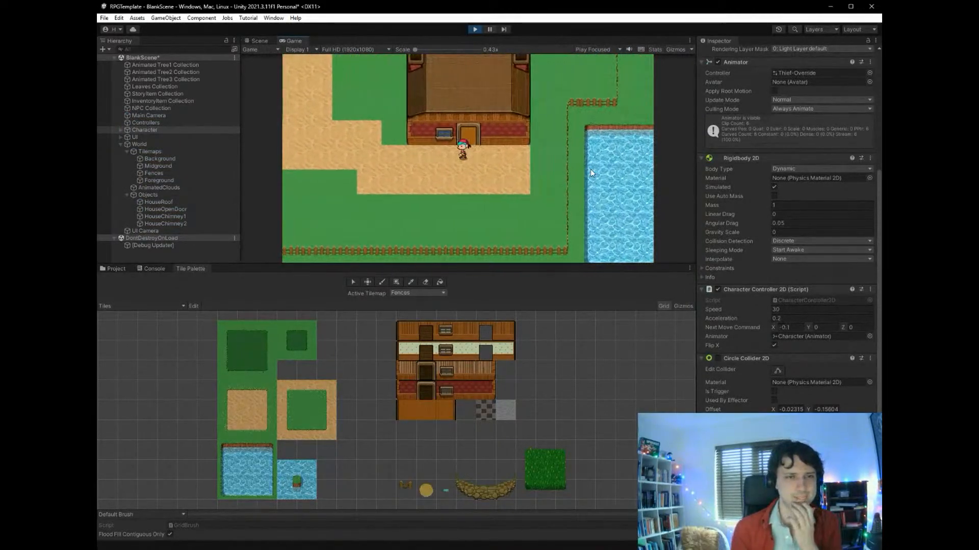
pyautogui.press('Right')
pyautogui.press('Down')
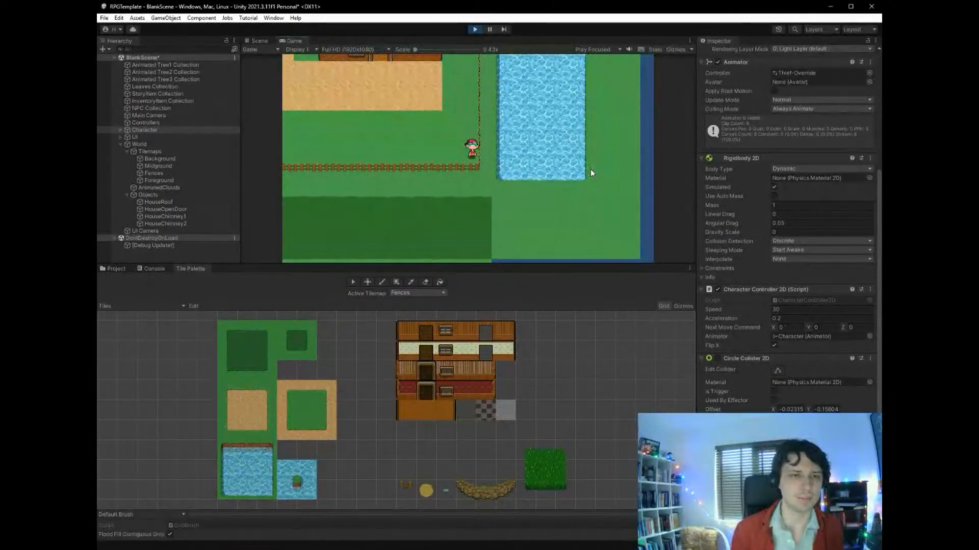
pyautogui.press('Left')
pyautogui.press('Down')
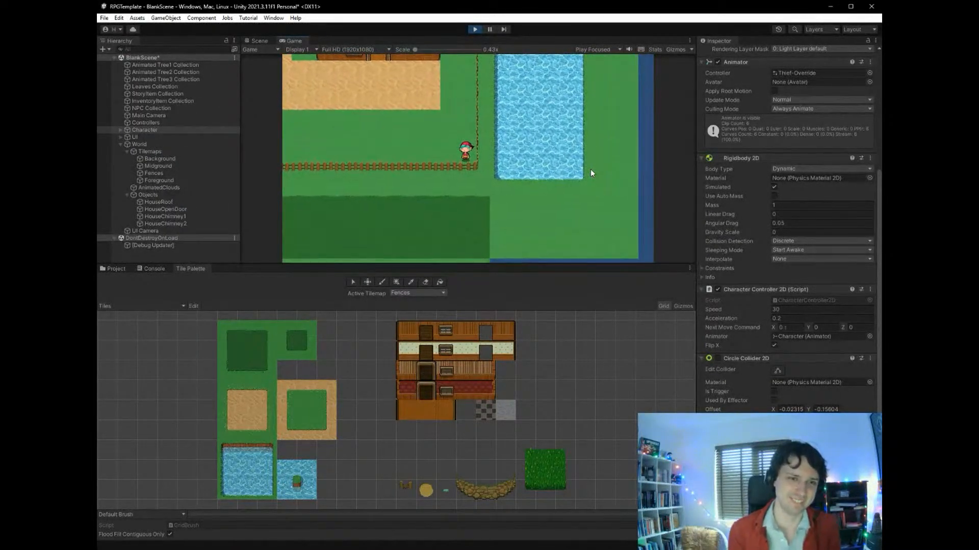
pyautogui.press('Left')
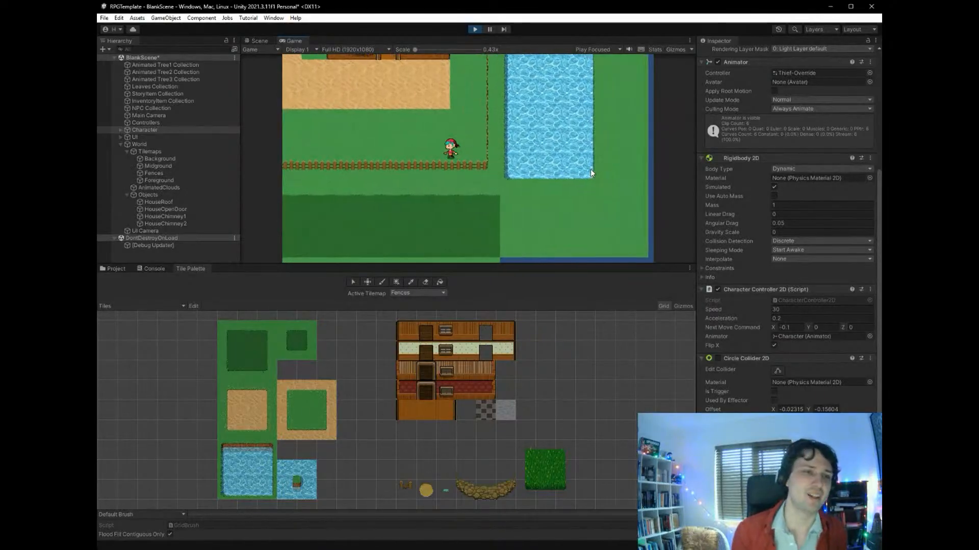
# - Walk the character back from the fence corner onto the desert path and over to the front of the house
pyautogui.press('Up')
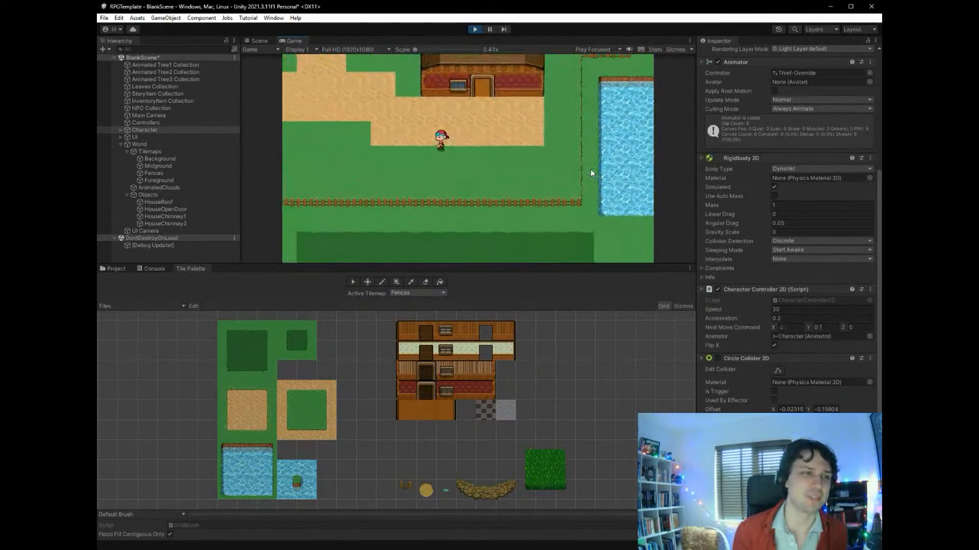
pyautogui.press('Left')
pyautogui.press('Up')
pyautogui.press('Left')
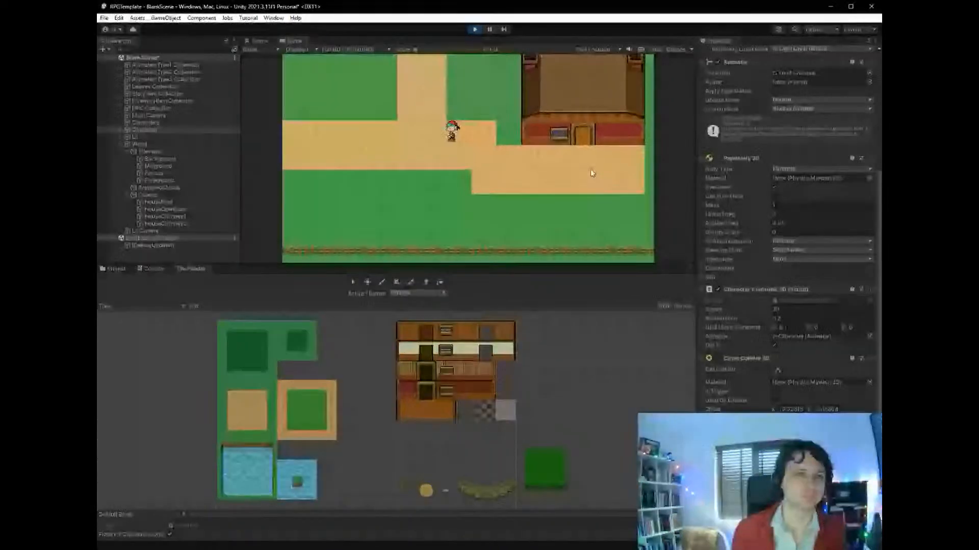
pyautogui.press('Right')
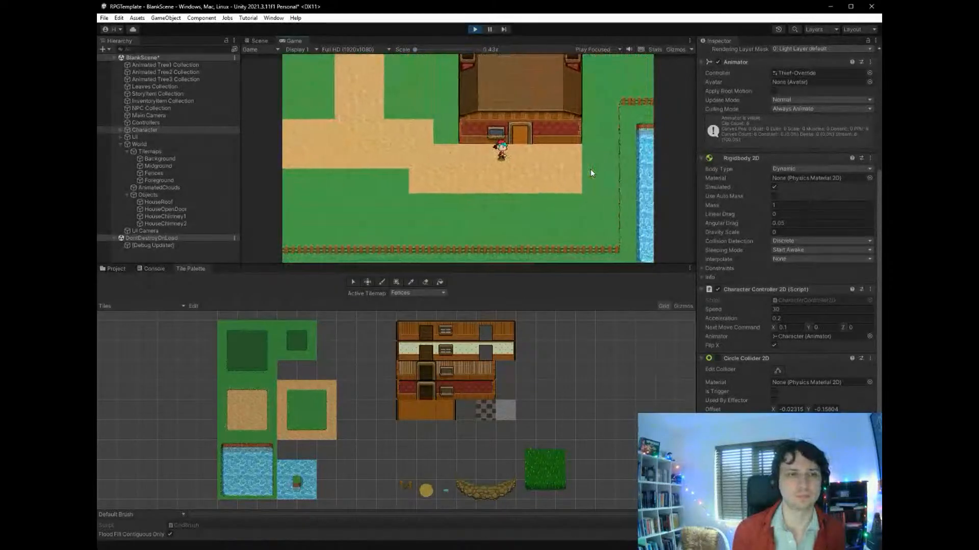
# - Walk the character around inside the house to test its interior and walls, and end the play test
pyautogui.press('Up')
pyautogui.press('Left')
pyautogui.press('Down')
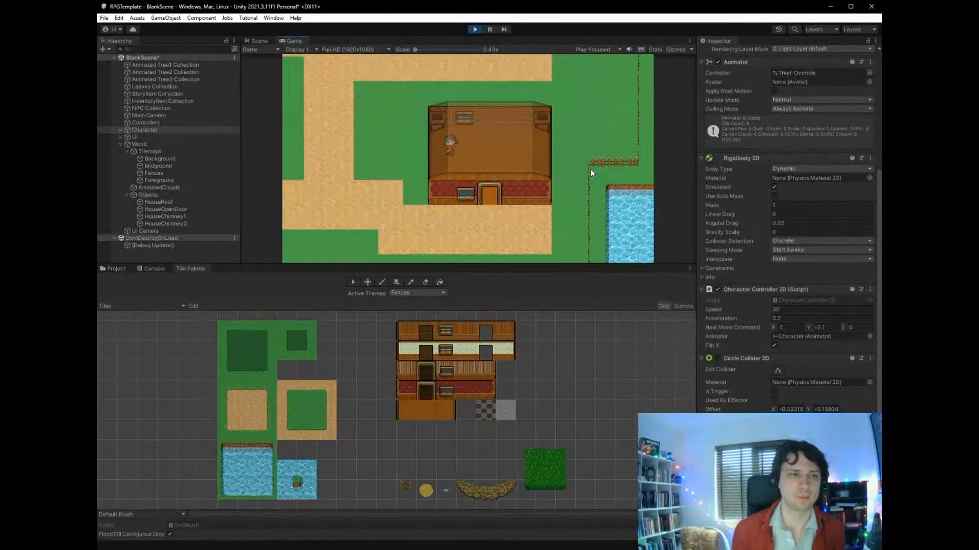
pyautogui.press('Right')
pyautogui.press('Up')
pyautogui.press('Left')
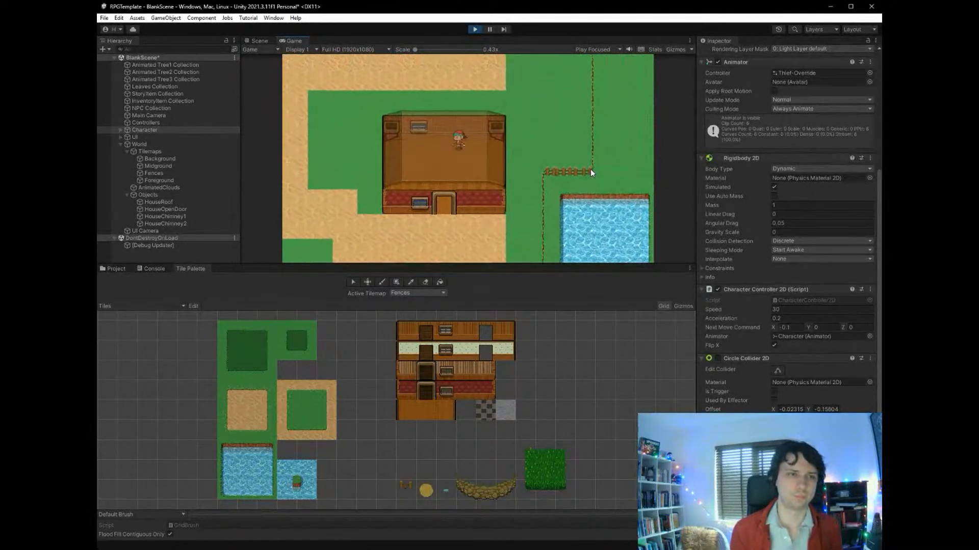
pyautogui.press('Down')
pyautogui.press('Right')
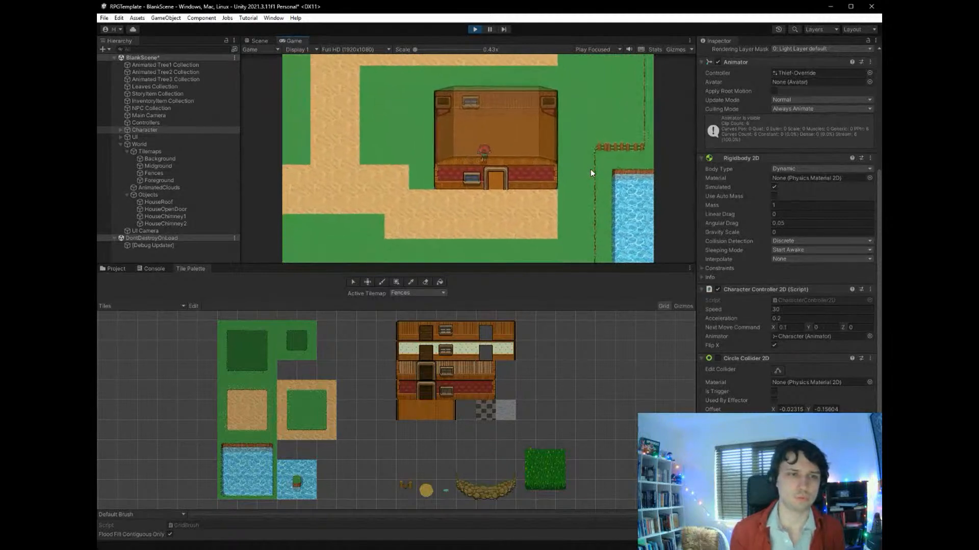
pyautogui.press('Up')
pyautogui.press('Down')
pyautogui.click(475, 30)
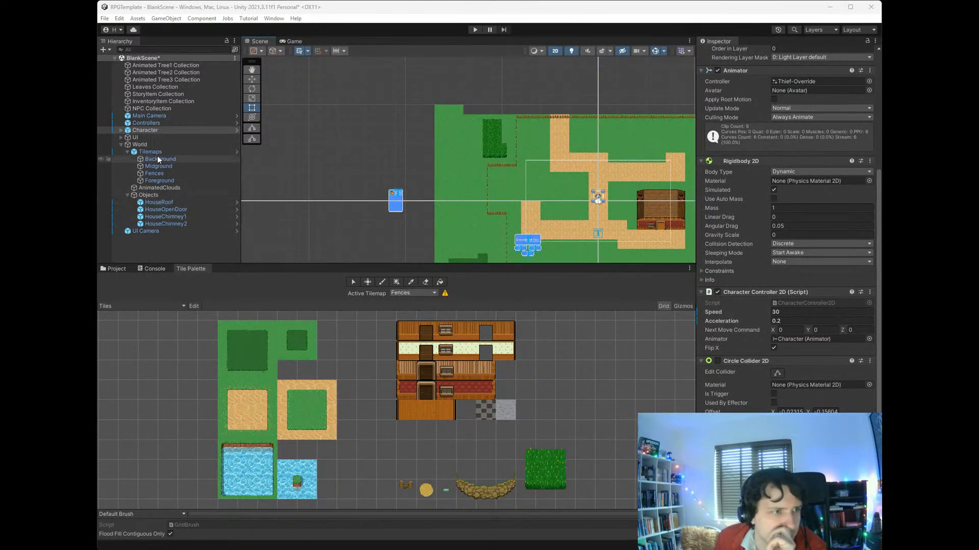
# - Try painting the small green detail tile along the vertical desert path beside the character on the Midground tilemap
pyautogui.click(173, 164)
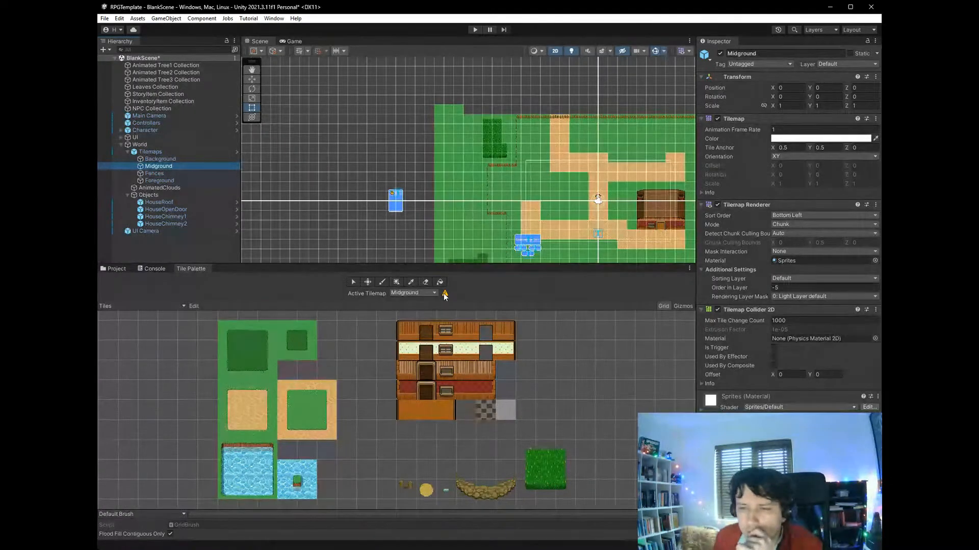
pyautogui.click(446, 491)
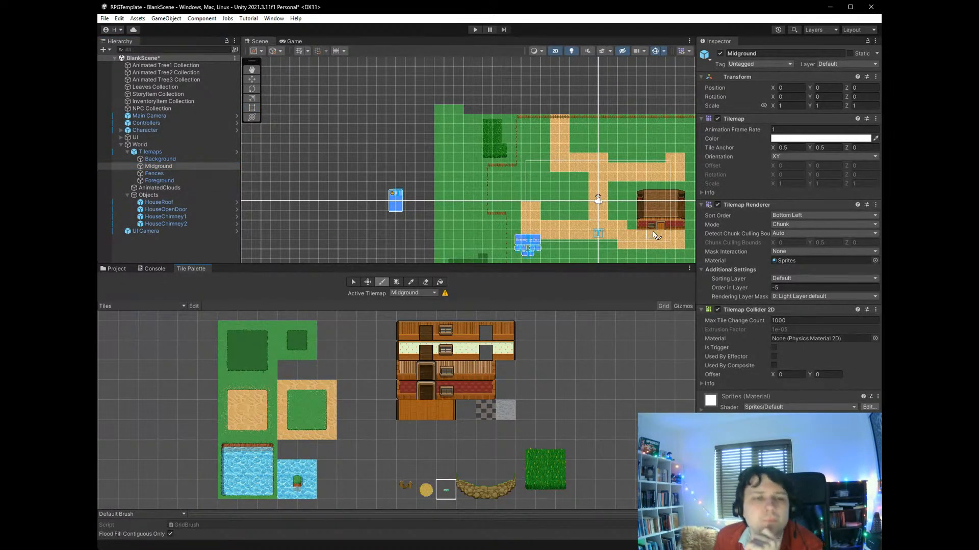
pyautogui.scroll(6, 656, 235)
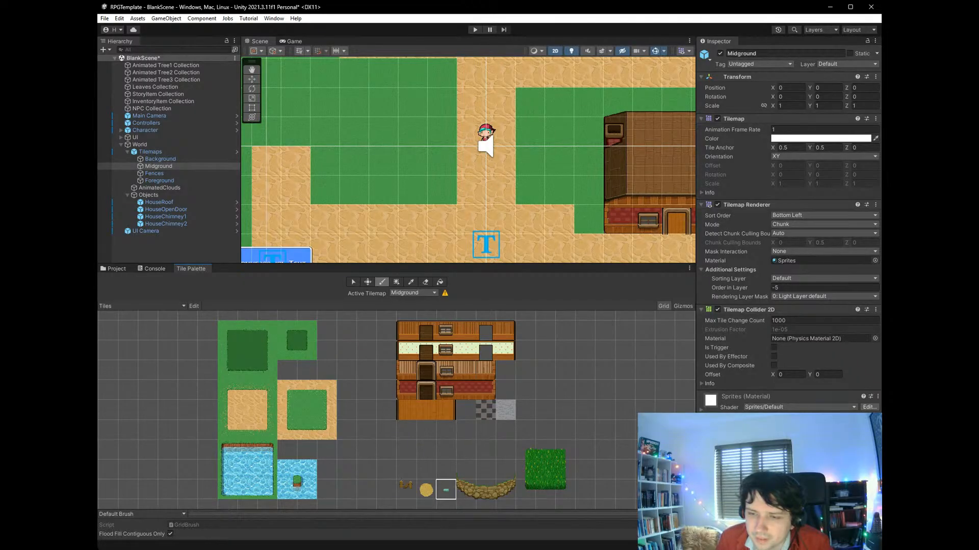
pyautogui.moveTo(511, 203)
pyautogui.mouseDown()
pyautogui.moveTo(517, 239)
pyautogui.moveTo(502, 239)
pyautogui.moveTo(493, 153)
pyautogui.moveTo(501, 83)
pyautogui.mouseUp()
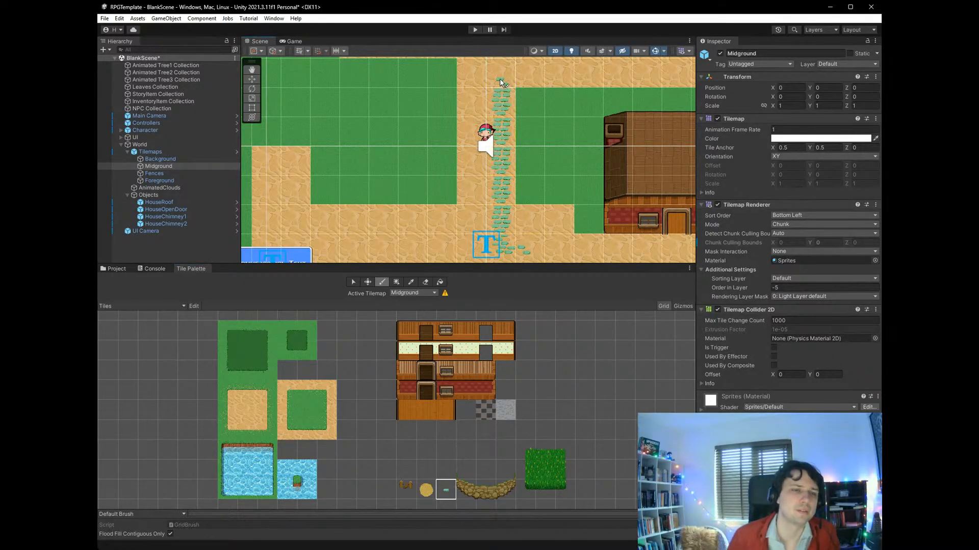
pyautogui.hotkey('ctrl', 'z')
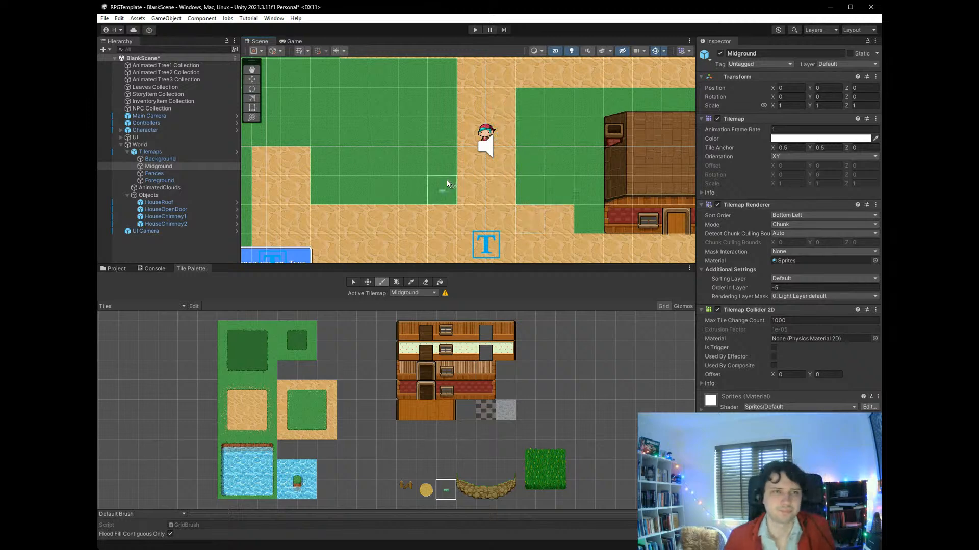
pyautogui.scroll(-6, 447, 180)
pyautogui.scroll(-1, 405, 166)
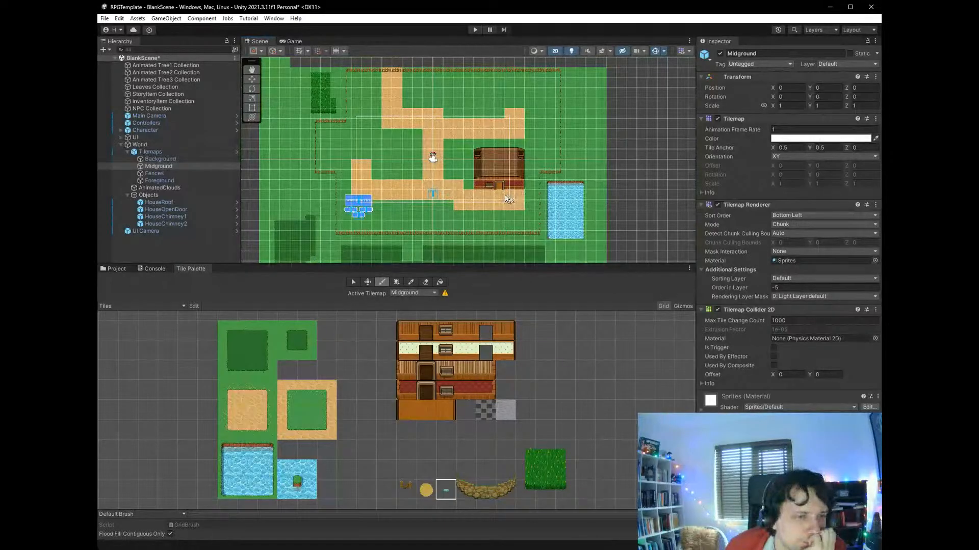
# - Try painting the small green detail tile along the desert path in front of the house and across the northern grass
pyautogui.moveTo(507, 199)
pyautogui.mouseDown()
pyautogui.moveTo(522, 198)
pyautogui.moveTo(460, 203)
pyautogui.moveTo(515, 207)
pyautogui.moveTo(452, 184)
pyautogui.moveTo(438, 195)
pyautogui.moveTo(434, 169)
pyautogui.moveTo(433, 194)
pyautogui.mouseUp()
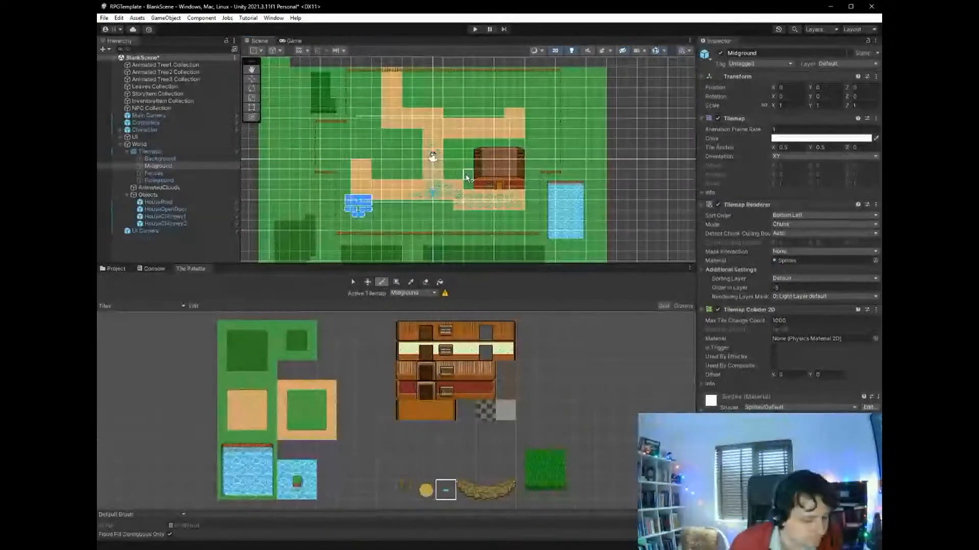
pyautogui.hotkey('ctrl', 'z')
pyautogui.hotkey('ctrl', 'z')
pyautogui.hotkey('ctrl', 'z')
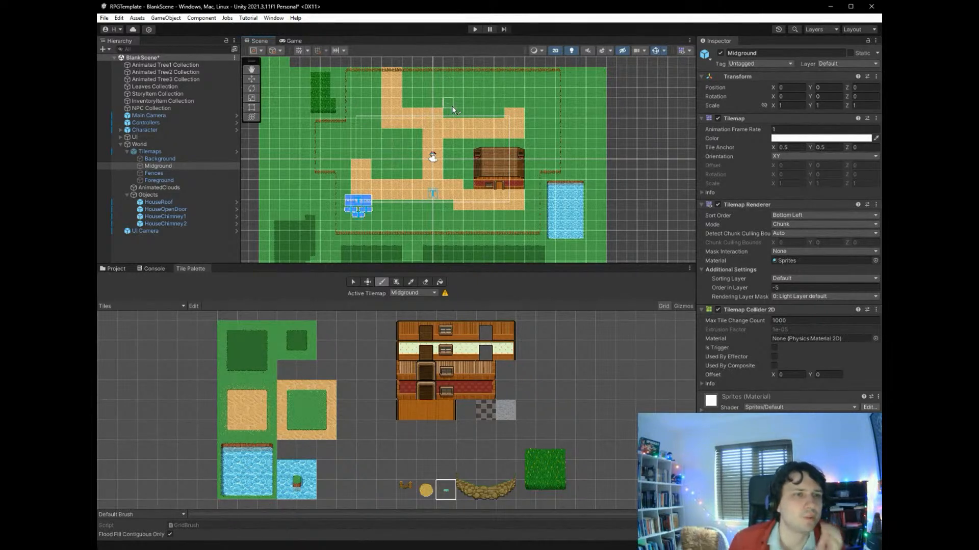
pyautogui.moveTo(407, 83); pyautogui.dragTo(514, 84)
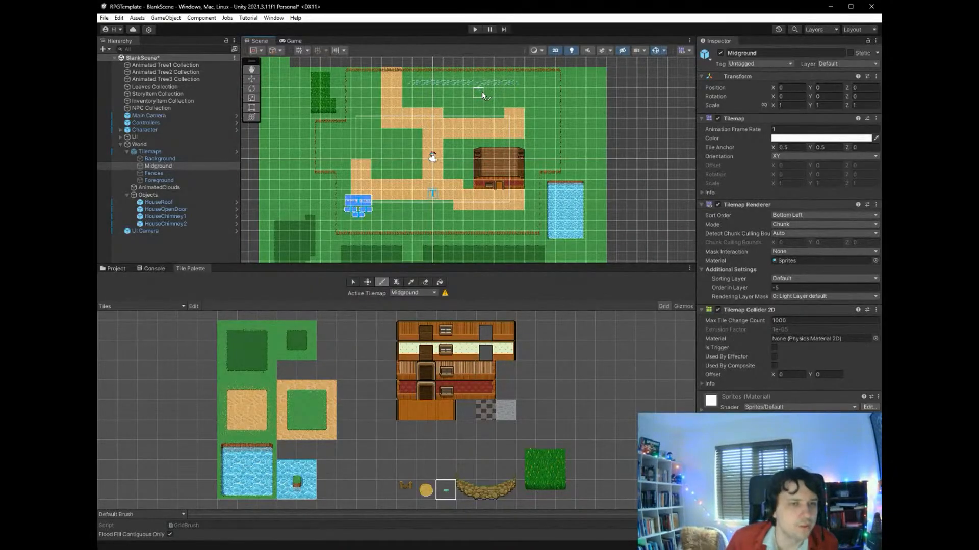
pyautogui.hotkey('ctrl', 'z')
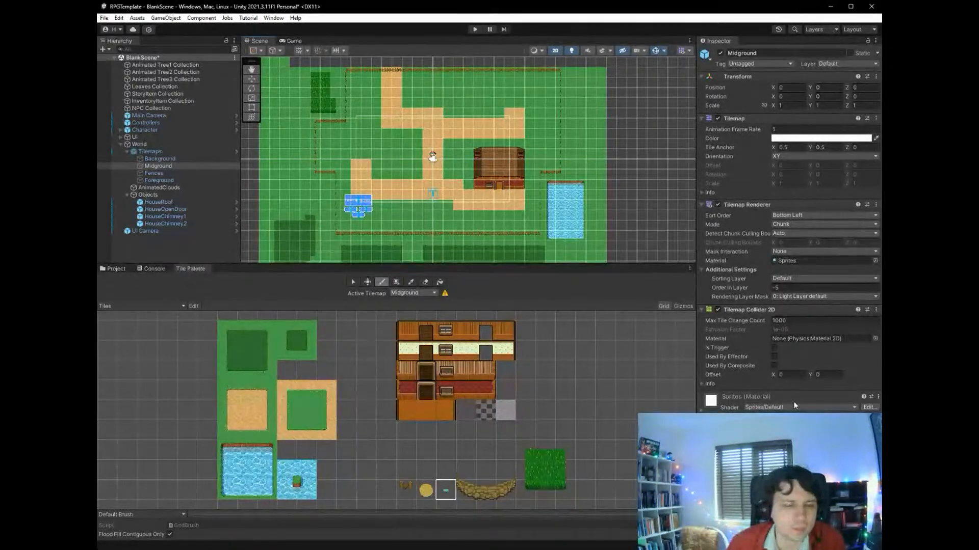
# - Paint the whole curved rock ledge on the Midground tilemap, on the grass just east of the northern vertical path
pyautogui.click(482, 490)
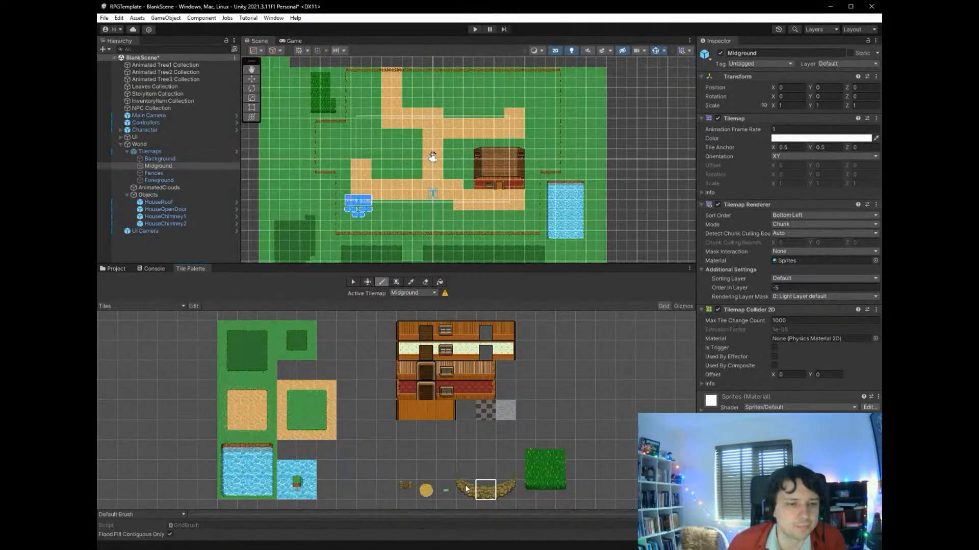
pyautogui.click(465, 489)
pyautogui.moveTo(464, 489); pyautogui.dragTo(510, 474)
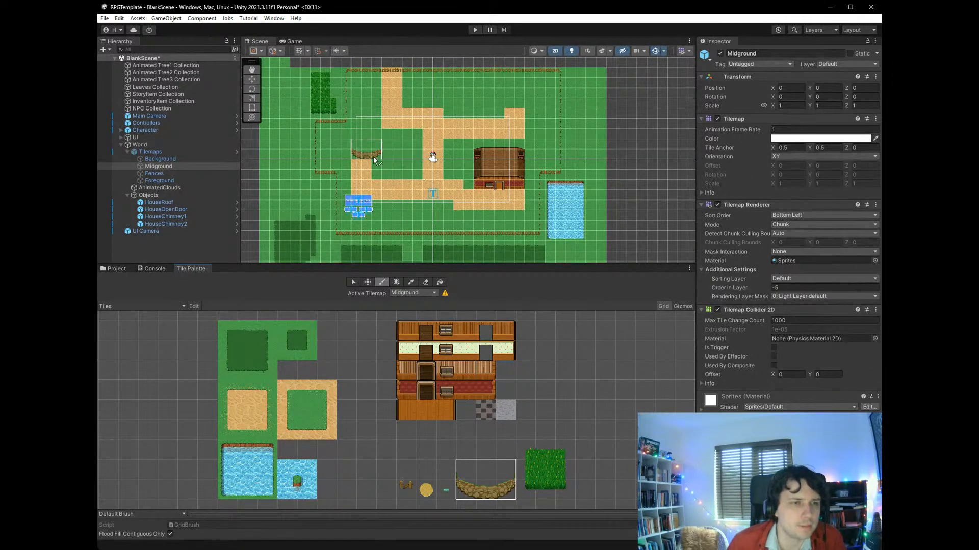
pyautogui.click(430, 99)
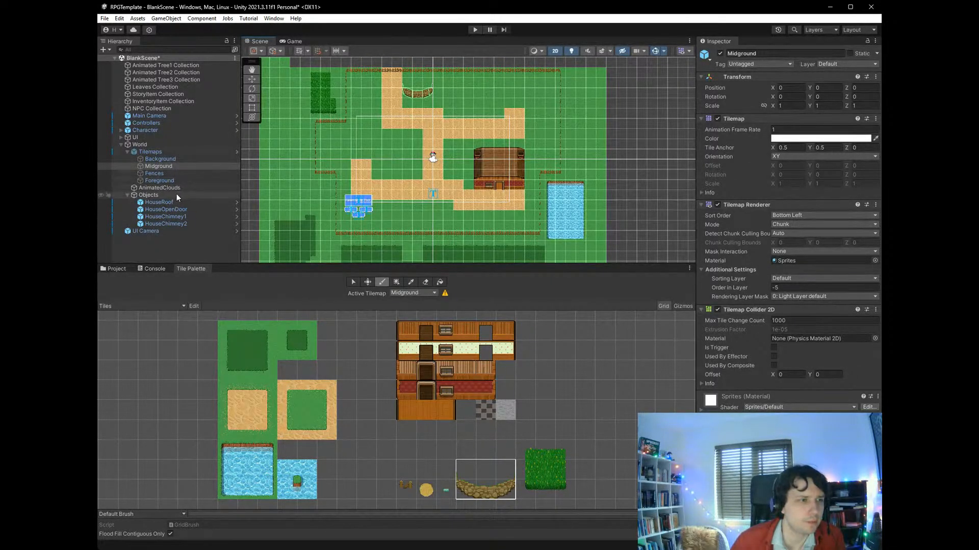
# - Try painting a dark grass tile on the Background tilemap in the hollow of the curved rock ledge
pyautogui.click(175, 159)
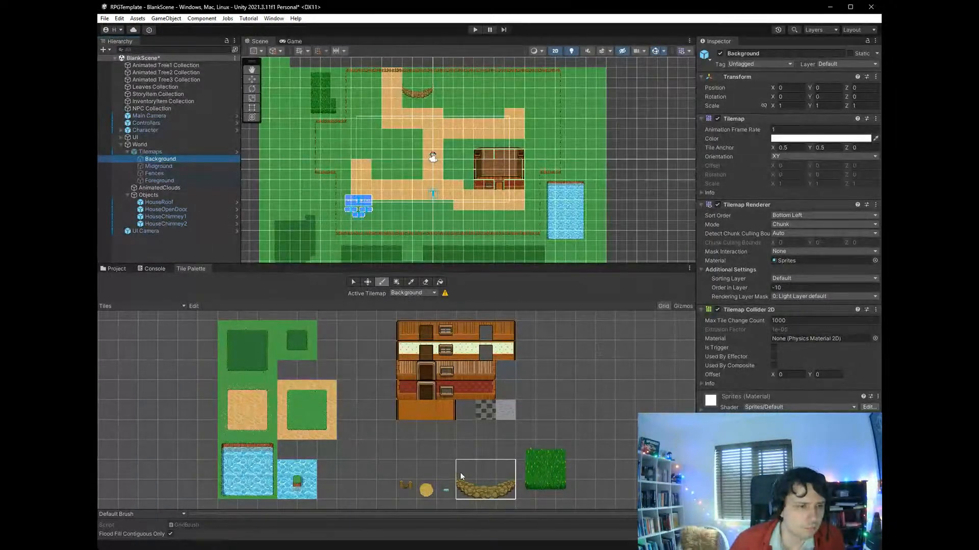
pyautogui.click(292, 332)
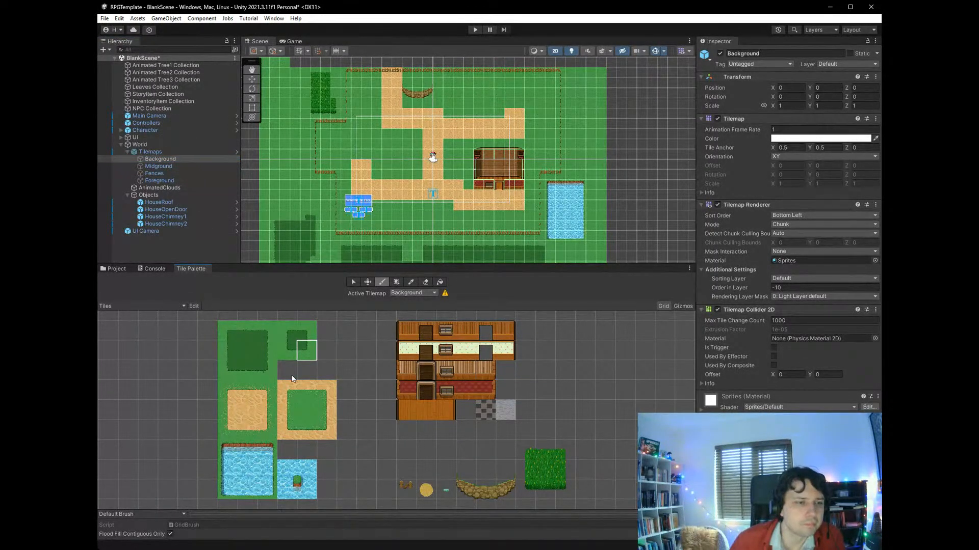
pyautogui.click(254, 348)
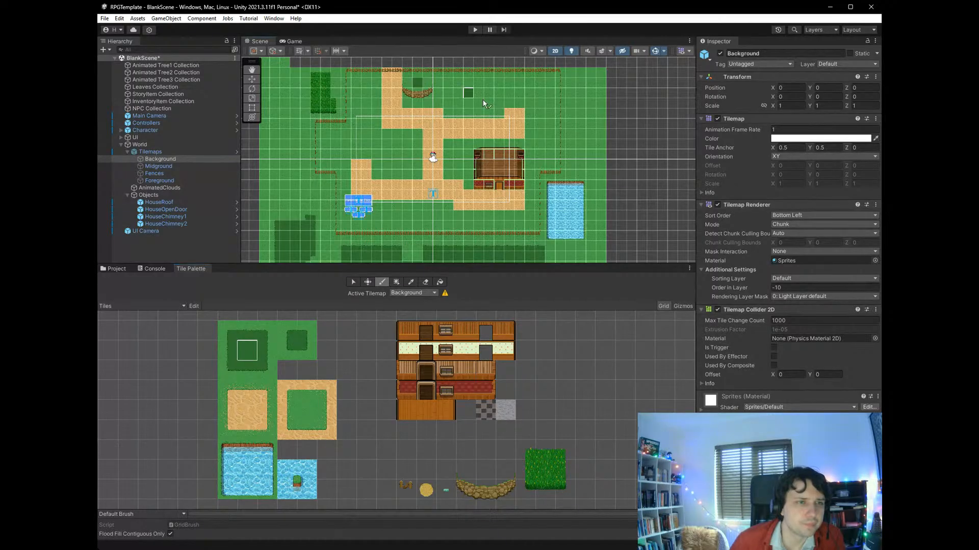
pyautogui.hotkey('ctrl', 'z')
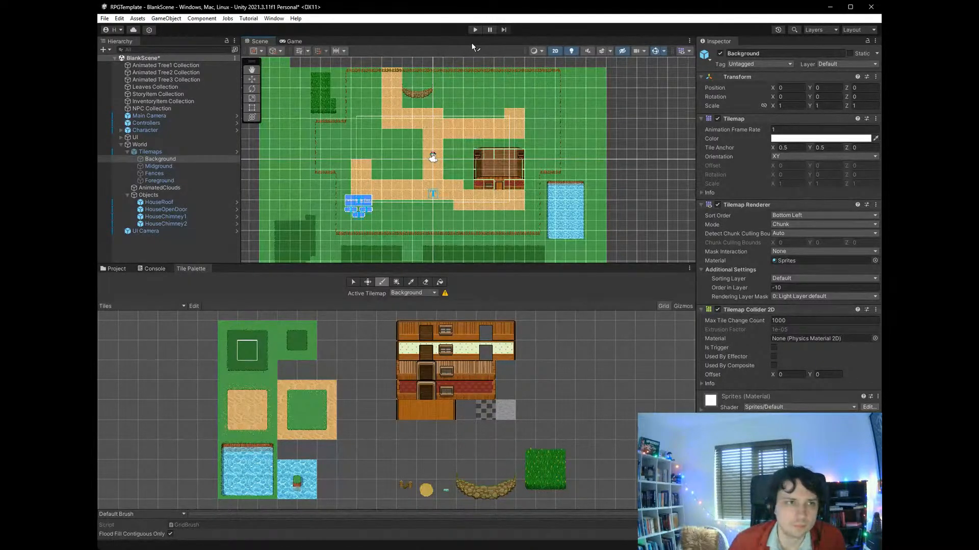
# - Play-test the scene by walking the character north along the path and around to the upper side of the curved rock ledge
pyautogui.click(474, 30)
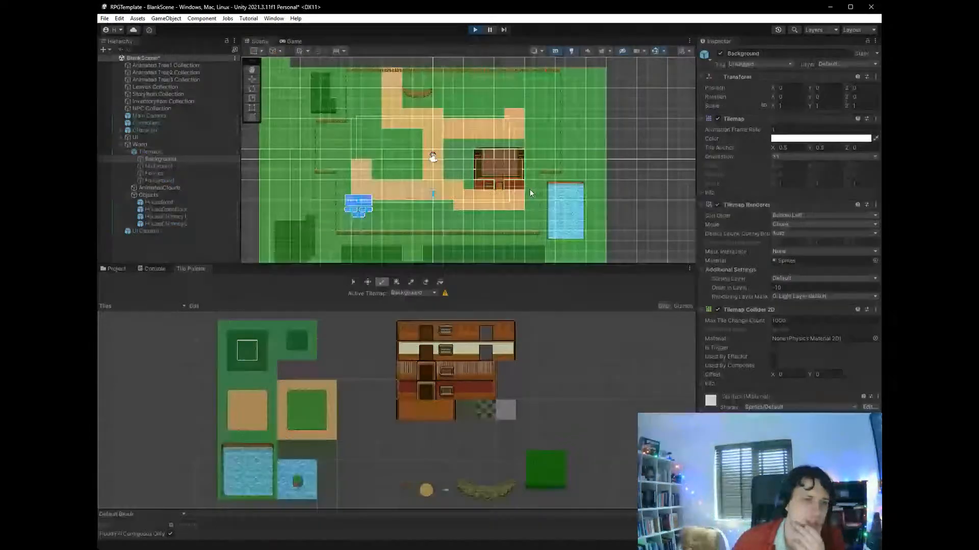
pyautogui.press('Up')
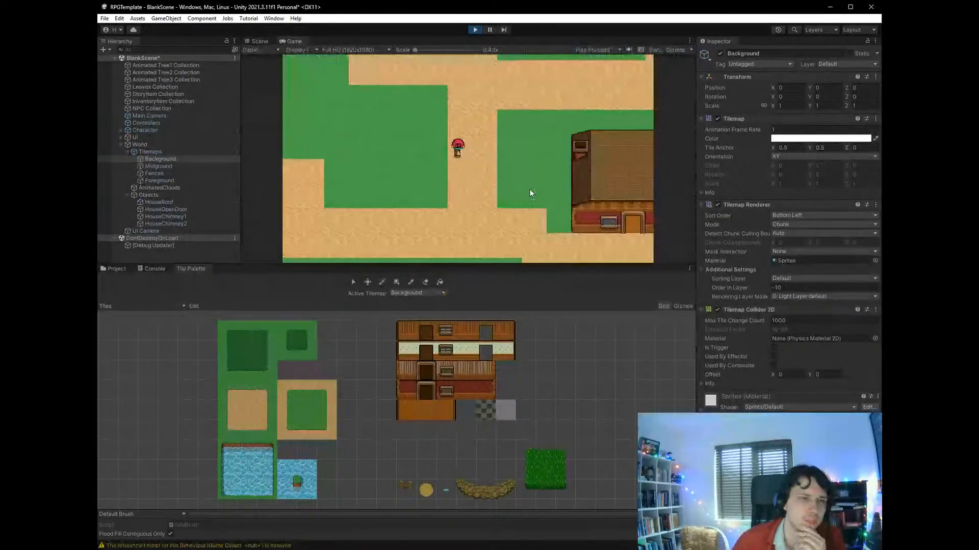
pyautogui.press('Left')
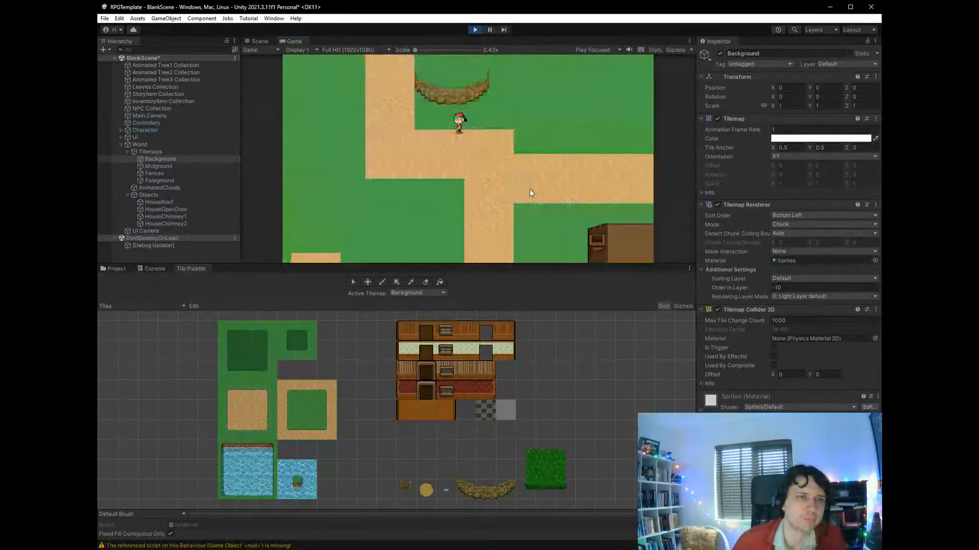
pyautogui.press('Up')
pyautogui.press('Right')
pyautogui.press('Up')
pyautogui.press('Right')
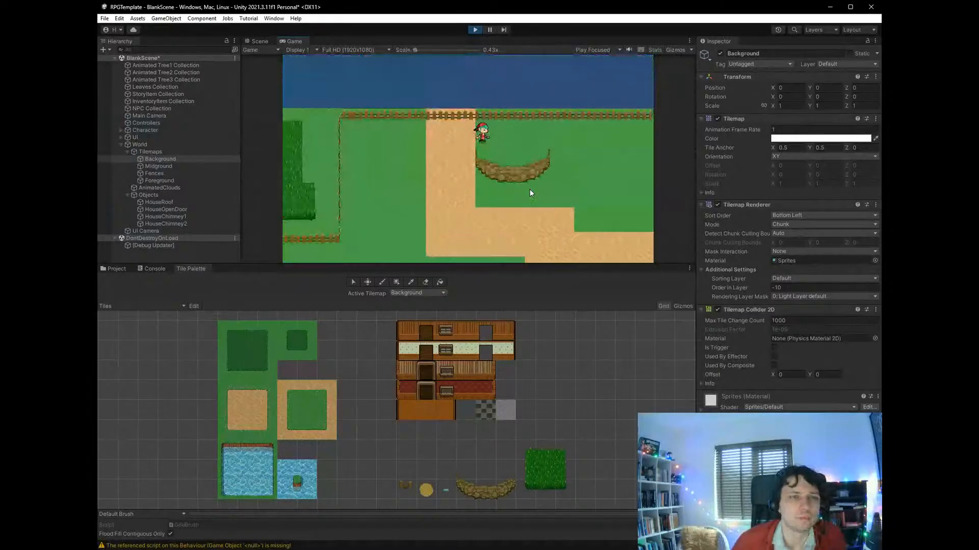
# - Walk the character across the inside of the rock ledge, past its east end and back south to the desert path
pyautogui.press('Down')
pyautogui.press('Right')
pyautogui.press('Up')
pyautogui.press('Right')
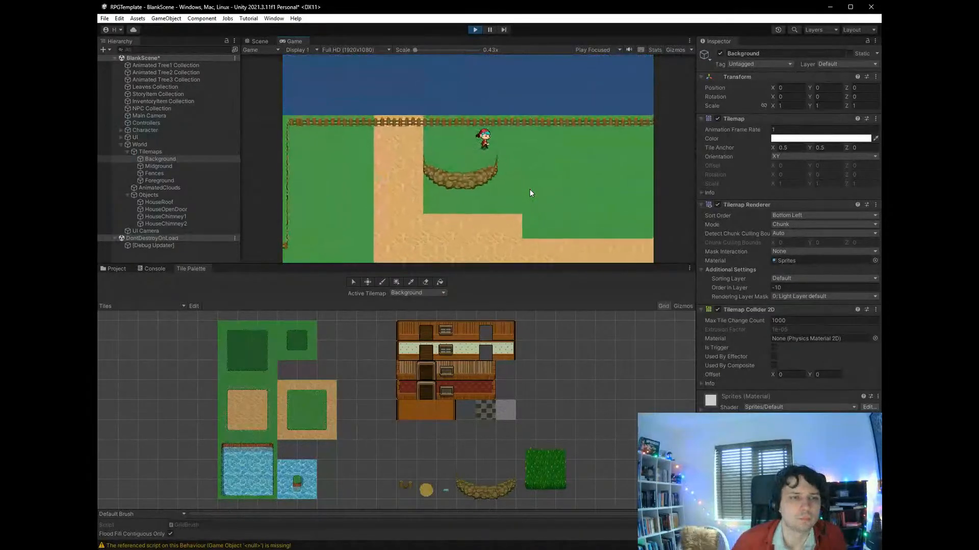
pyautogui.press('Down')
pyautogui.press('Down')
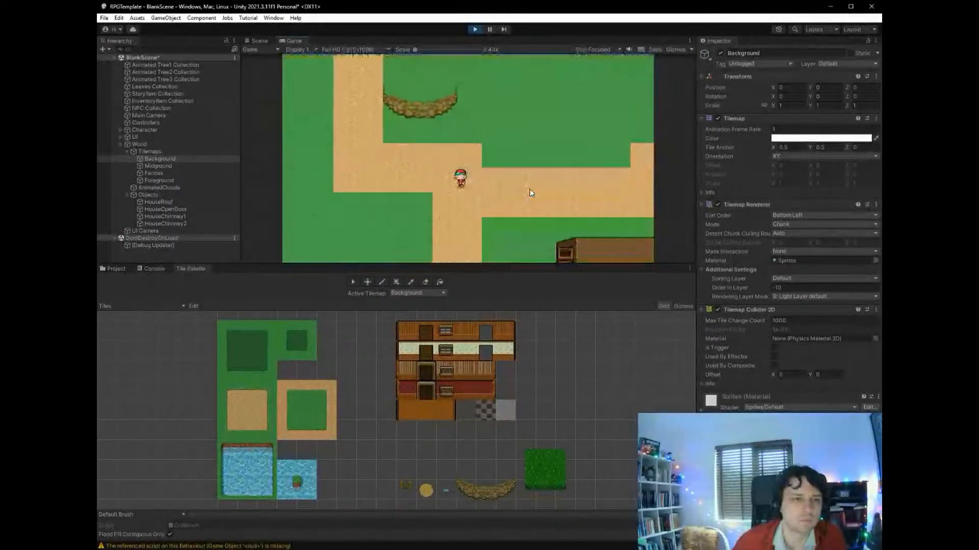
# - Walk the character west to the fence and up to its north-west corner to test the boundary, and end the play test
pyautogui.press('Left')
pyautogui.press('Left')
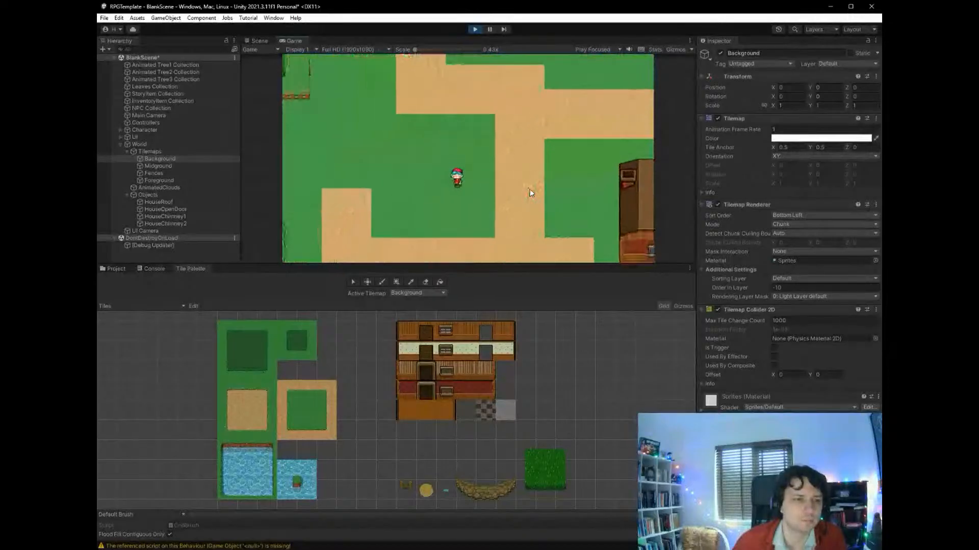
pyautogui.press('Down')
pyautogui.press('Left')
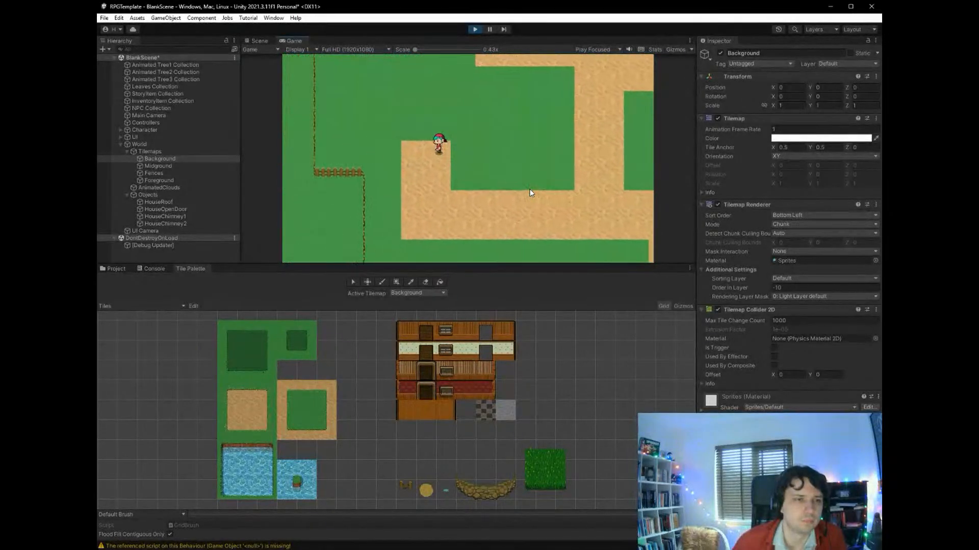
pyautogui.press('Left')
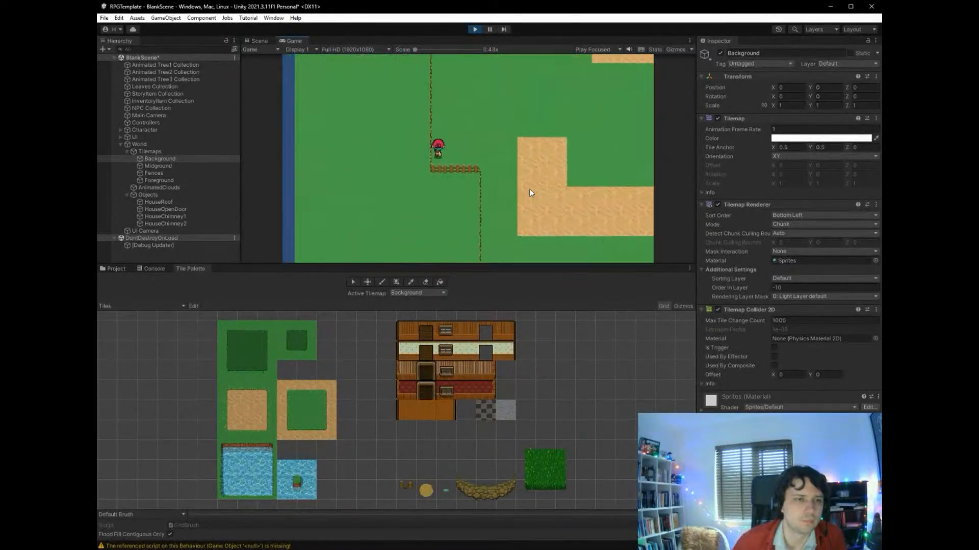
pyautogui.press('Up')
pyautogui.press('Up')
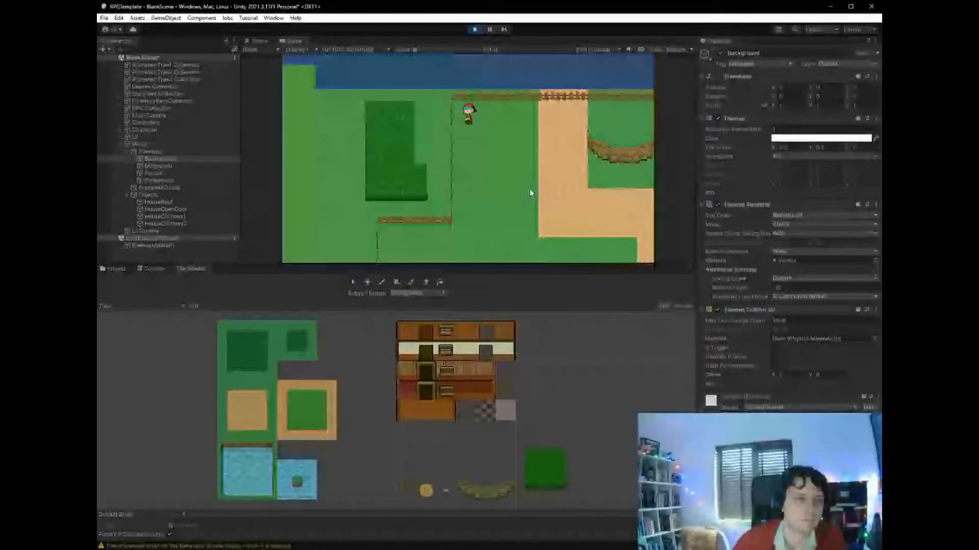
pyautogui.press('Right')
pyautogui.press('Up')
pyautogui.click(475, 30)
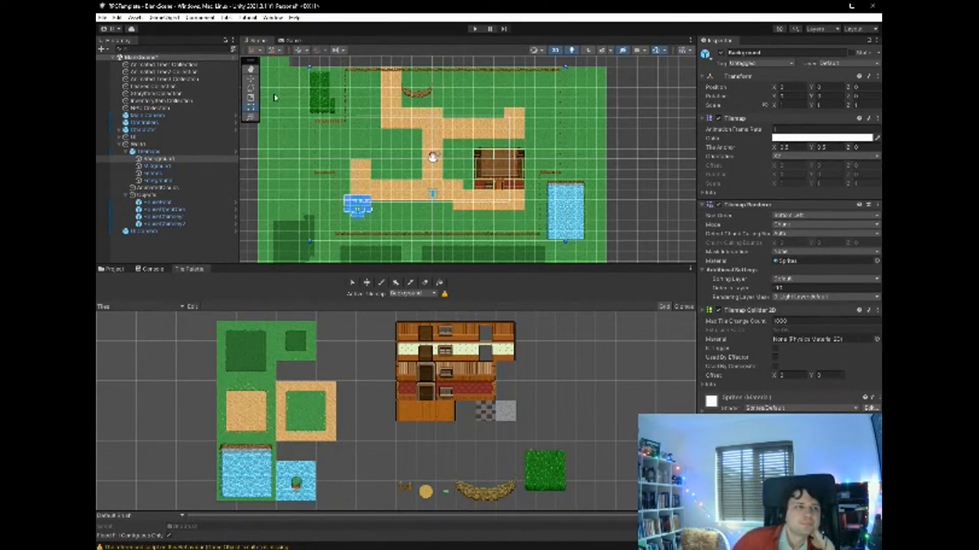
# - Place an Animated Tree1 on the grass between the lower desert path and the south fence, at X -3.15, Y -6.66
pyautogui.scroll(1, 577, 204)
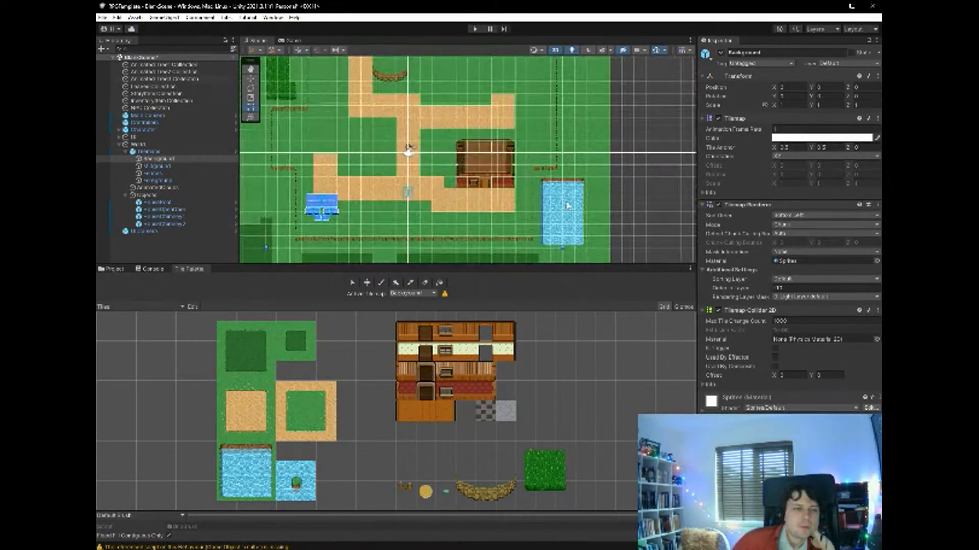
pyautogui.scroll(4, 387, 237)
pyautogui.scroll(2, 388, 237)
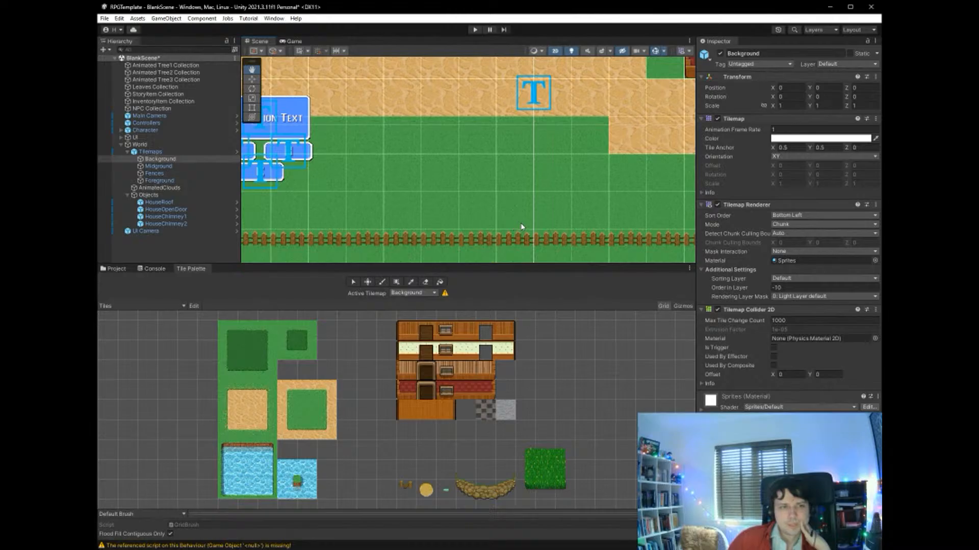
pyautogui.hotkey('ctrl', 'z')
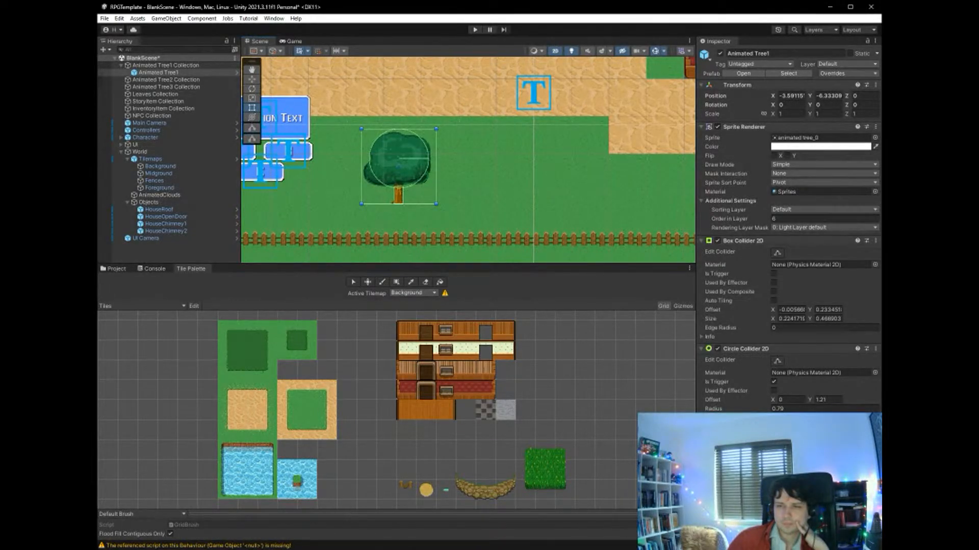
pyautogui.click(251, 80)
pyautogui.moveTo(395, 168); pyautogui.dragTo(418, 174)
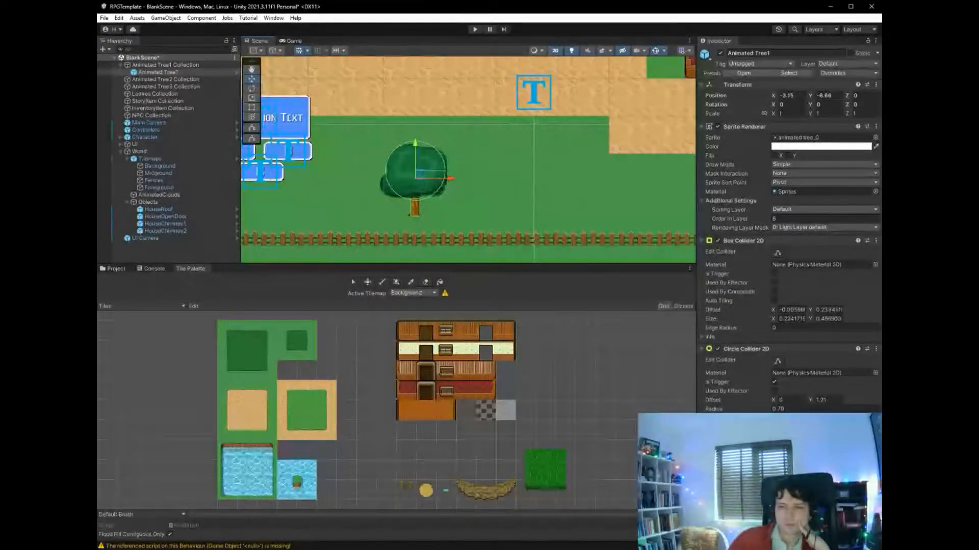
# - Play-test the new tree by walking the character beside, under and above it, and end the play test on the desert path
pyautogui.click(474, 29)
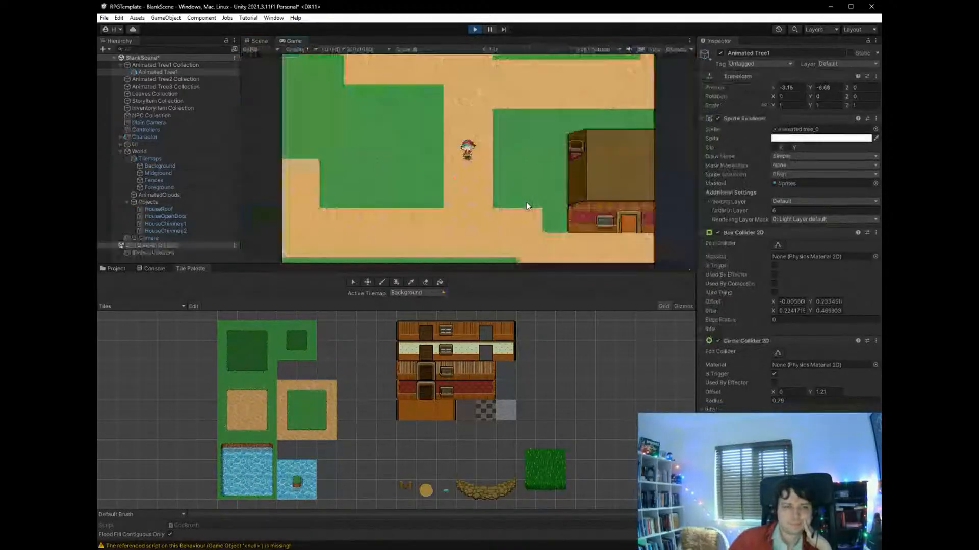
pyautogui.press('Down')
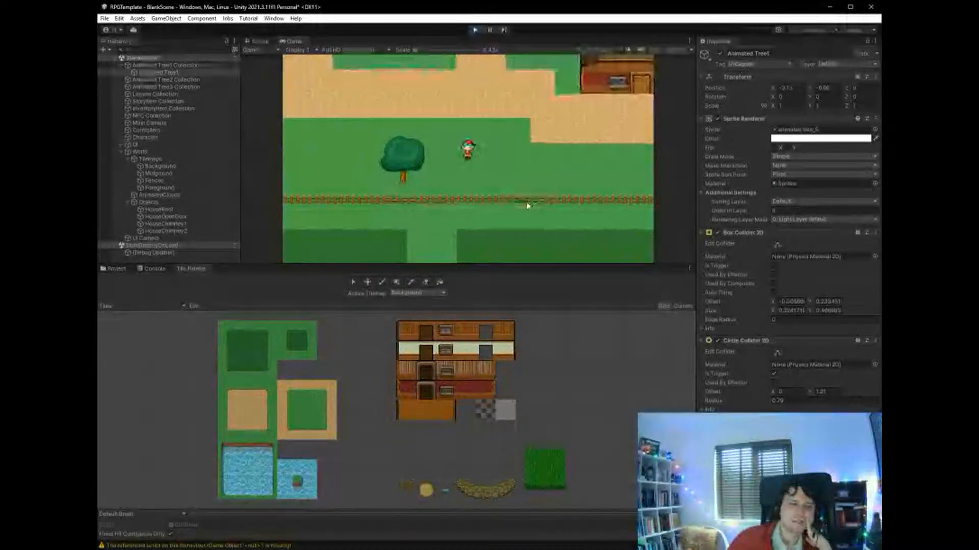
pyautogui.press('Left')
pyautogui.press('Left')
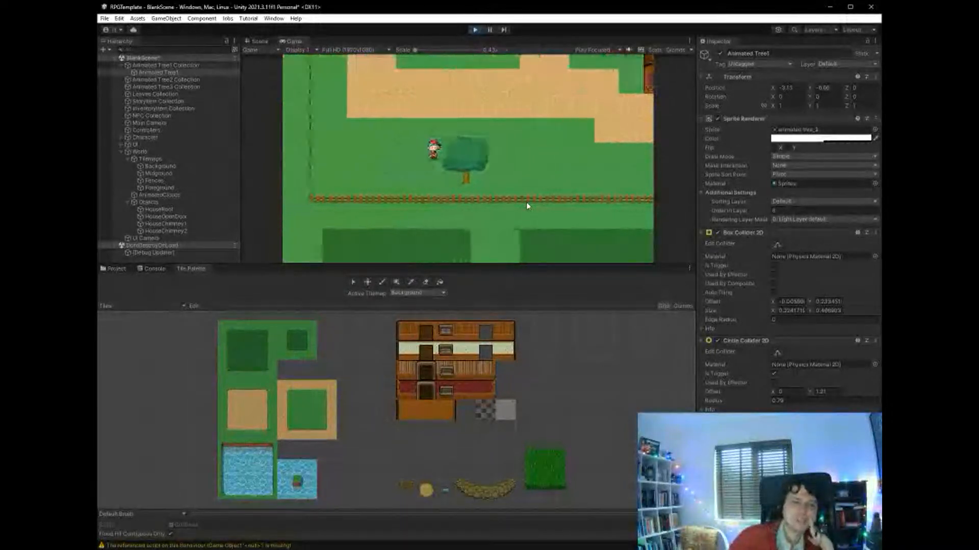
pyautogui.press('Up')
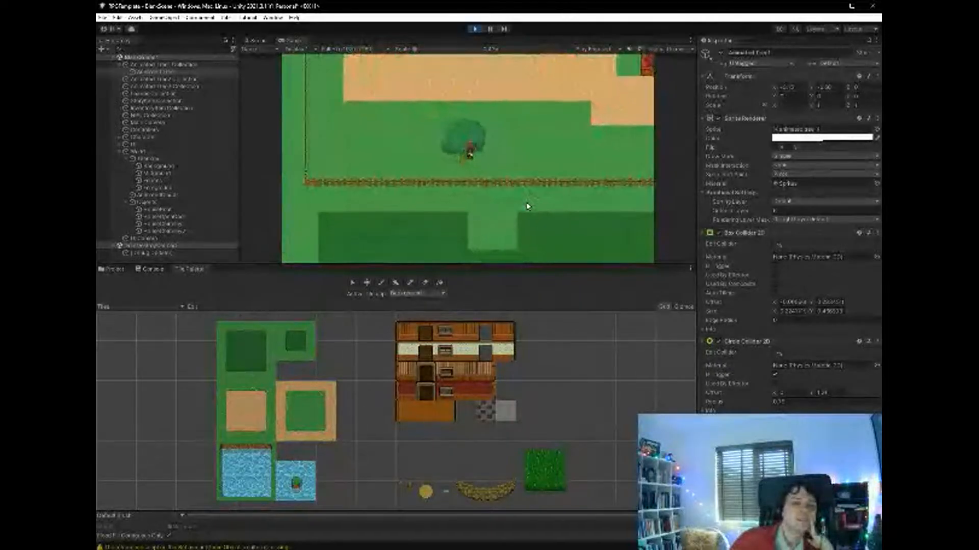
pyautogui.press('Up')
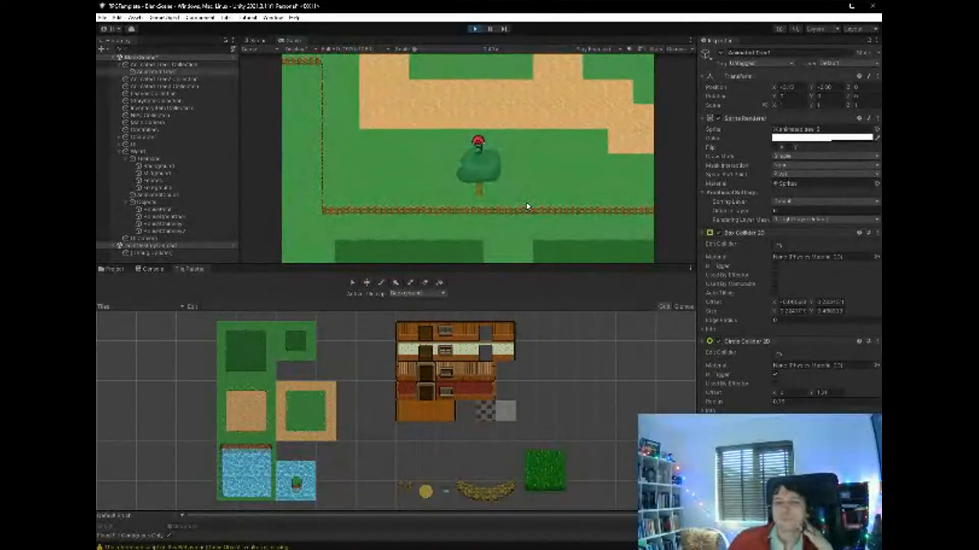
pyautogui.press('Up')
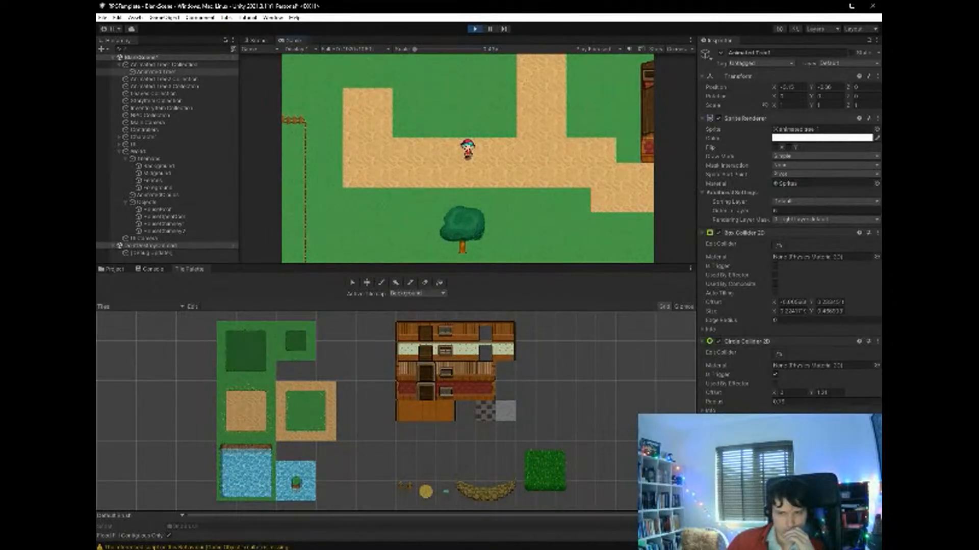
pyautogui.click(475, 29)
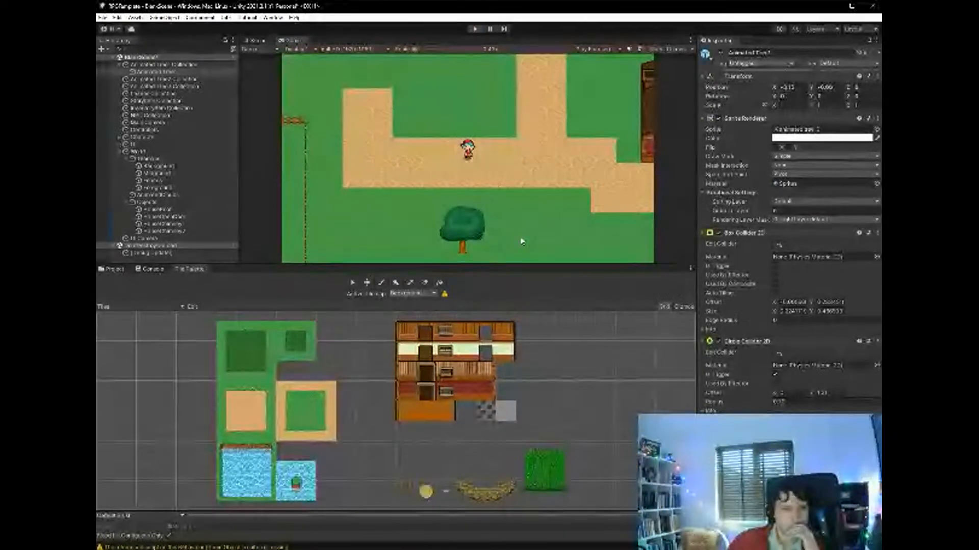
# - Place an Animated Tree2 on the grass south of the house, between the desert path and the south fence
pyautogui.scroll(-10, 470, 208)
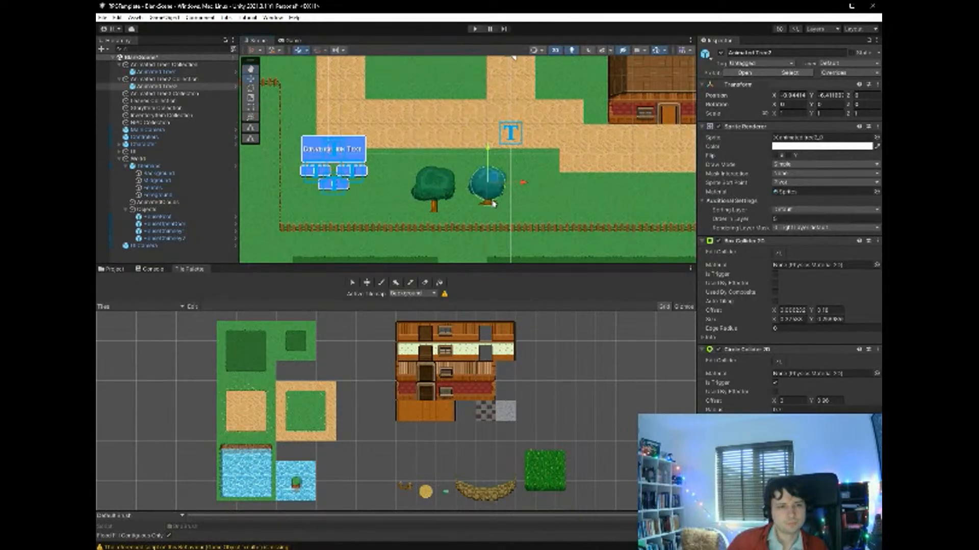
pyautogui.moveTo(488, 202)
pyautogui.mouseDown()
pyautogui.moveTo(507, 215)
pyautogui.moveTo(501, 191)
pyautogui.mouseUp()
pyautogui.click(500, 194)
pyautogui.moveTo(537, 192); pyautogui.dragTo(642, 192)
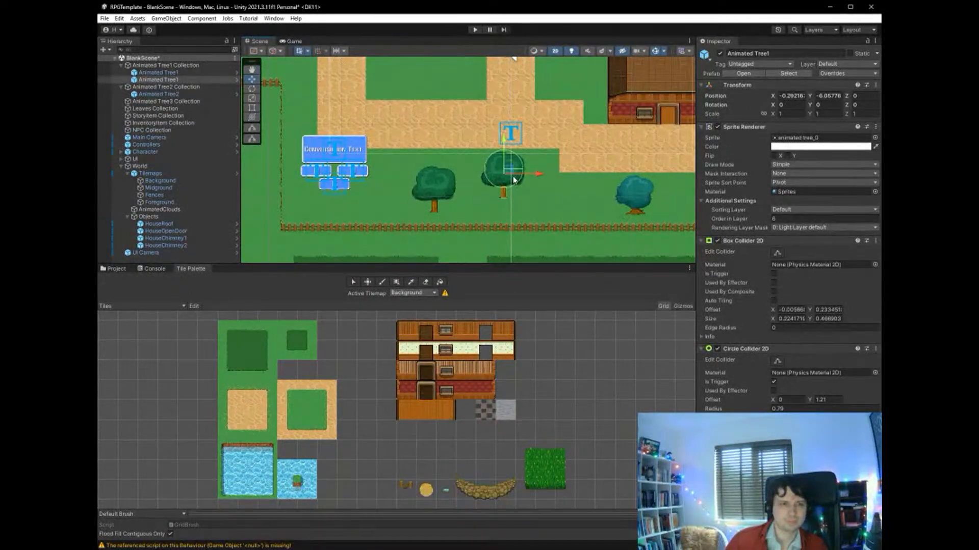
# - Move the second Animated Tree1 up beside the first and place a third at X 0.53, Y -6.78, south of the lower desert path
pyautogui.moveTo(509, 172)
pyautogui.mouseDown()
pyautogui.moveTo(470, 183)
pyautogui.moveTo(490, 189)
pyautogui.moveTo(489, 172)
pyautogui.mouseUp()
pyautogui.click(521, 195)
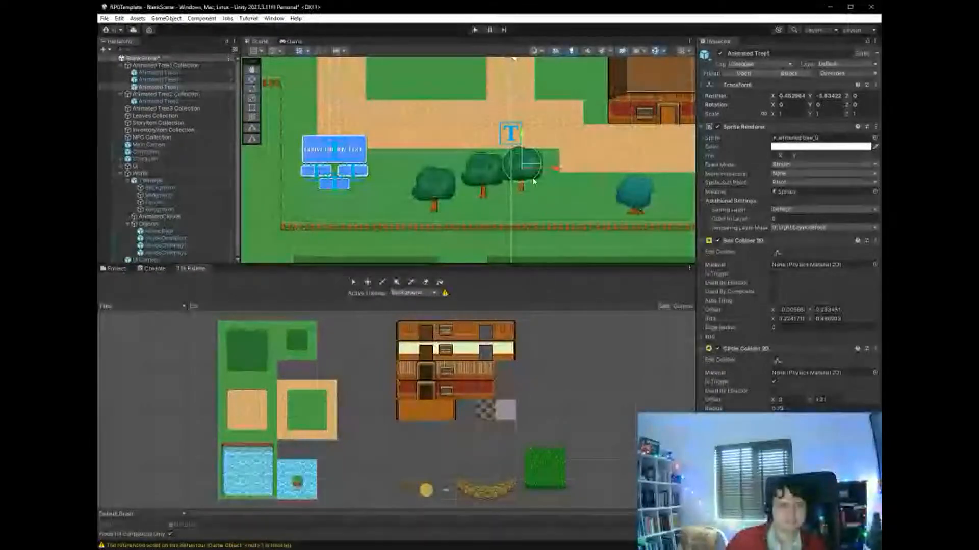
pyautogui.moveTo(528, 165); pyautogui.dragTo(530, 186)
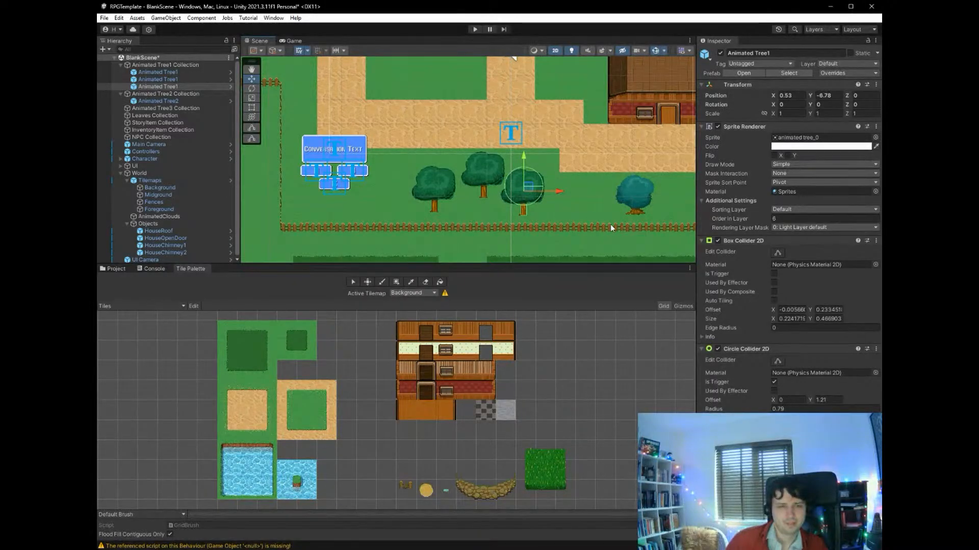
# - Duplicate the Animated Tree2 on the grass south of the house
pyautogui.moveTo(614, 168); pyautogui.dragTo(449, 171, button='middle')
pyautogui.click(465, 193)
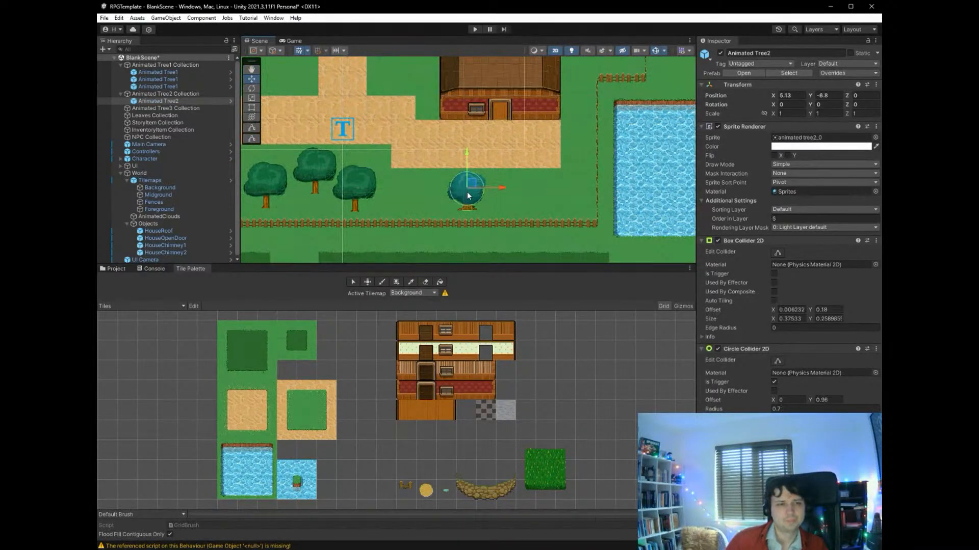
pyautogui.hotkey('ctrl', 'd')
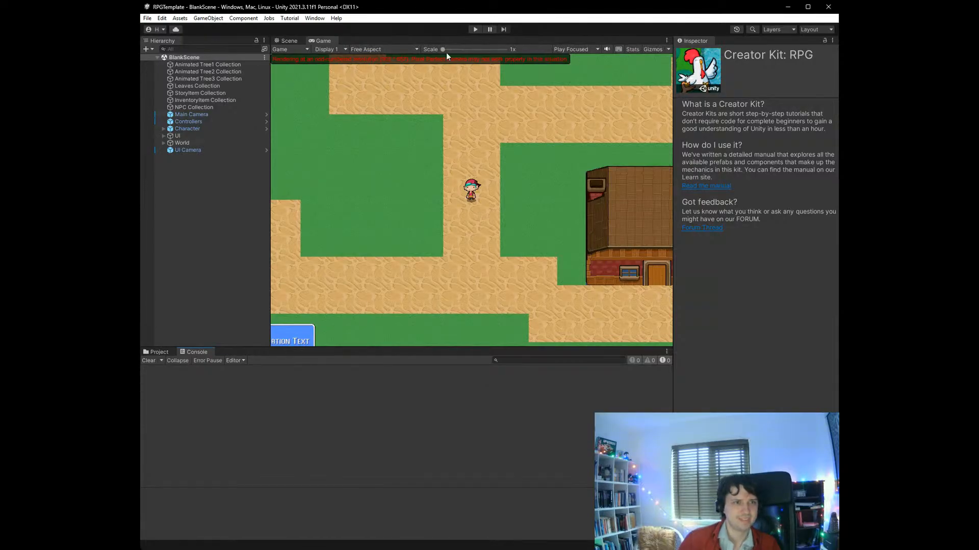
# - Set the game view's resolution to Full HD (1920x1080) and return to the scene view
pyautogui.click(375, 50)
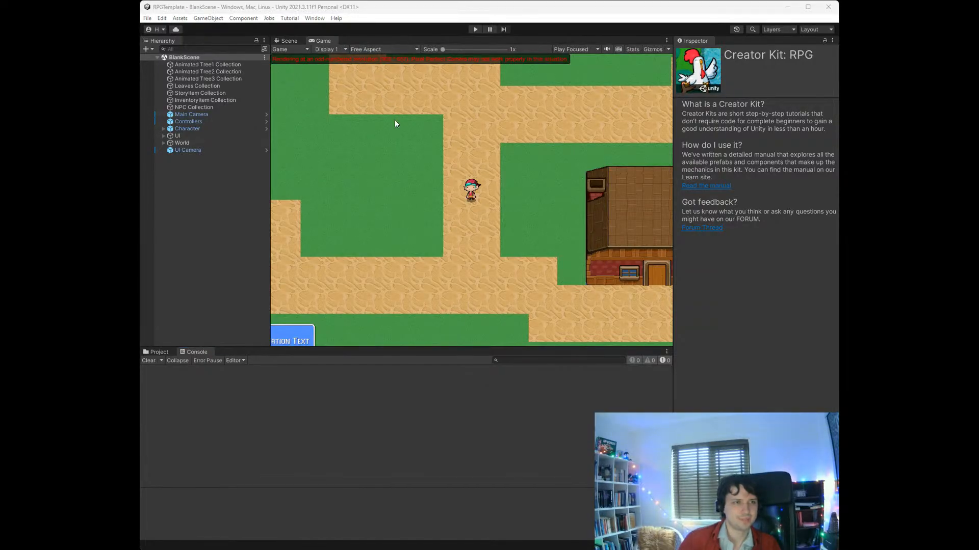
pyautogui.click(410, 102)
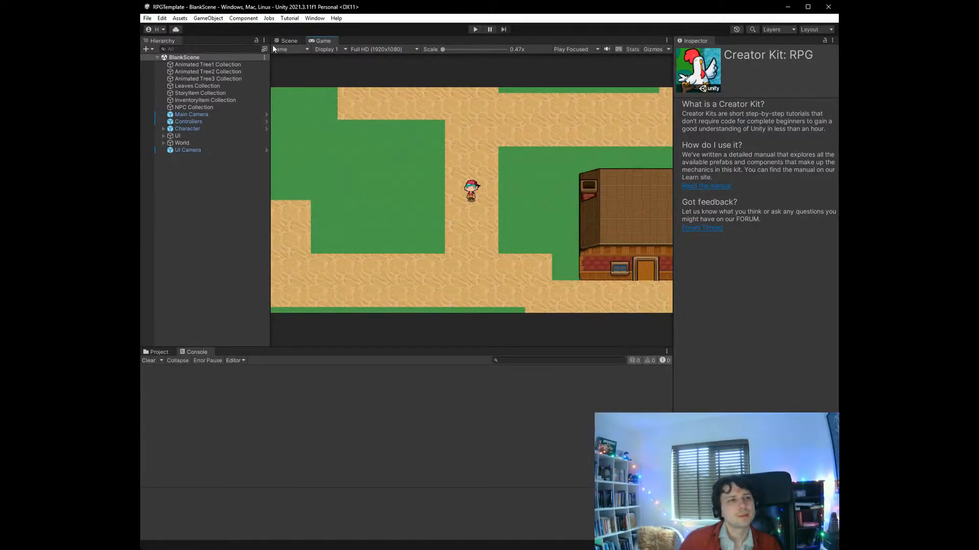
pyautogui.click(286, 41)
# - Look over the whole BlankScene map to check which paths, fences, buildings and scenery are present
pyautogui.scroll(-10, 350, 111)
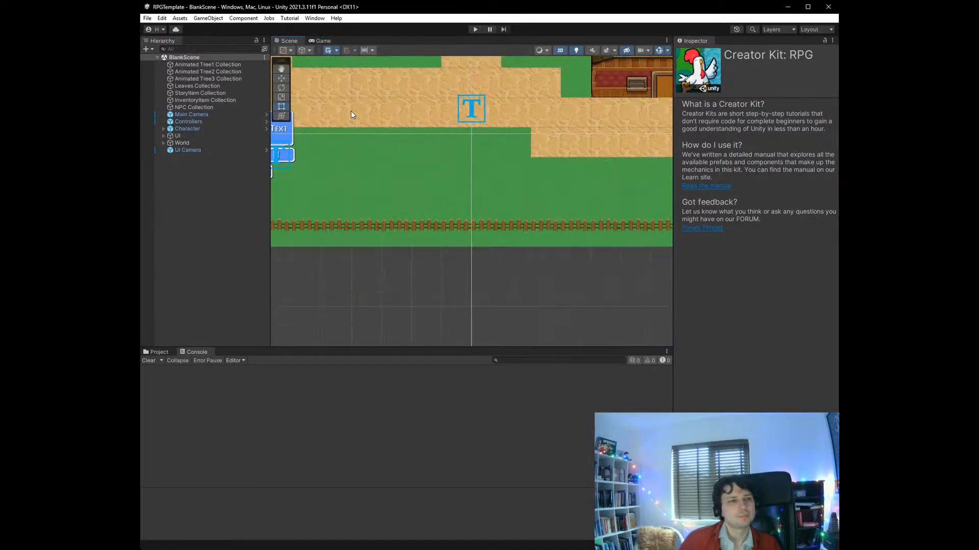
pyautogui.scroll(-8, 351, 111)
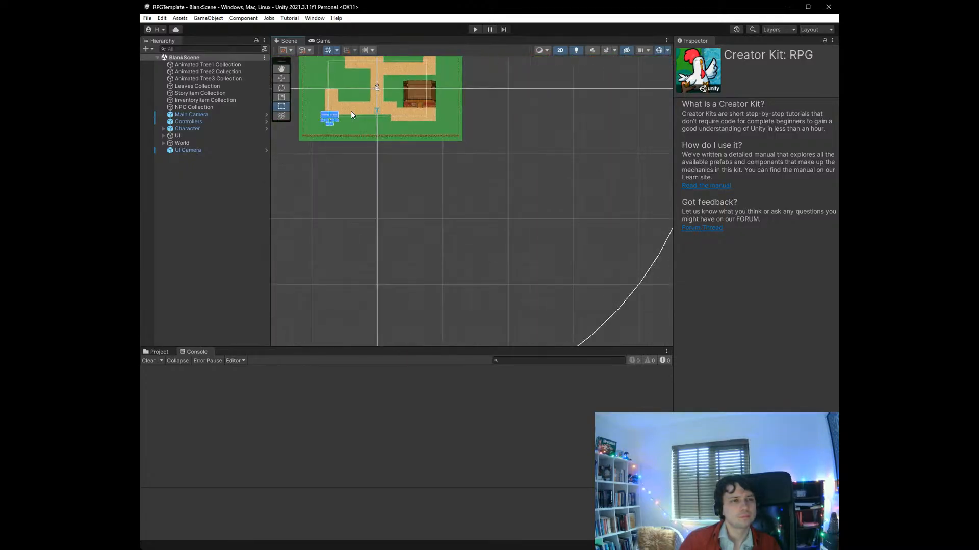
pyautogui.scroll(3, 351, 111)
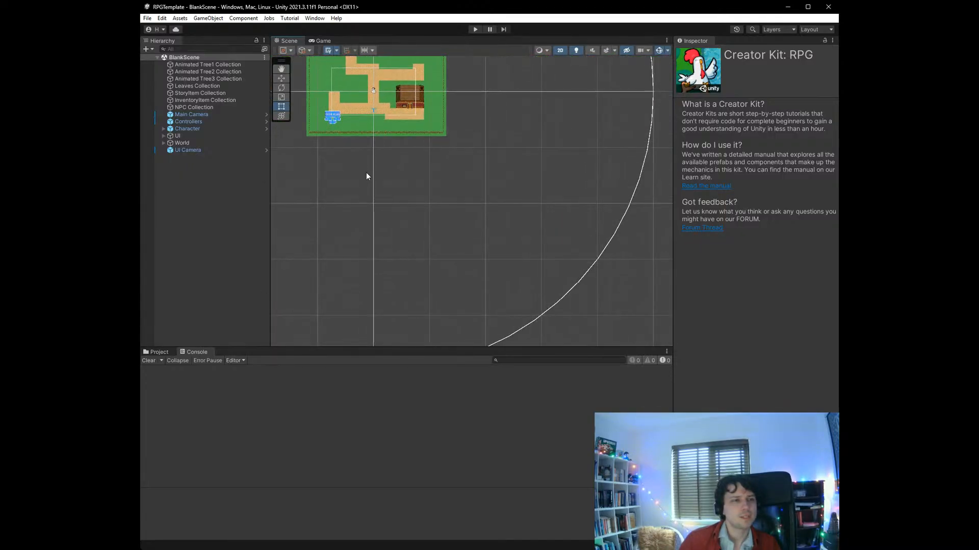
pyautogui.click(281, 71)
pyautogui.moveTo(347, 116); pyautogui.dragTo(420, 252)
pyautogui.scroll(10, 420, 252)
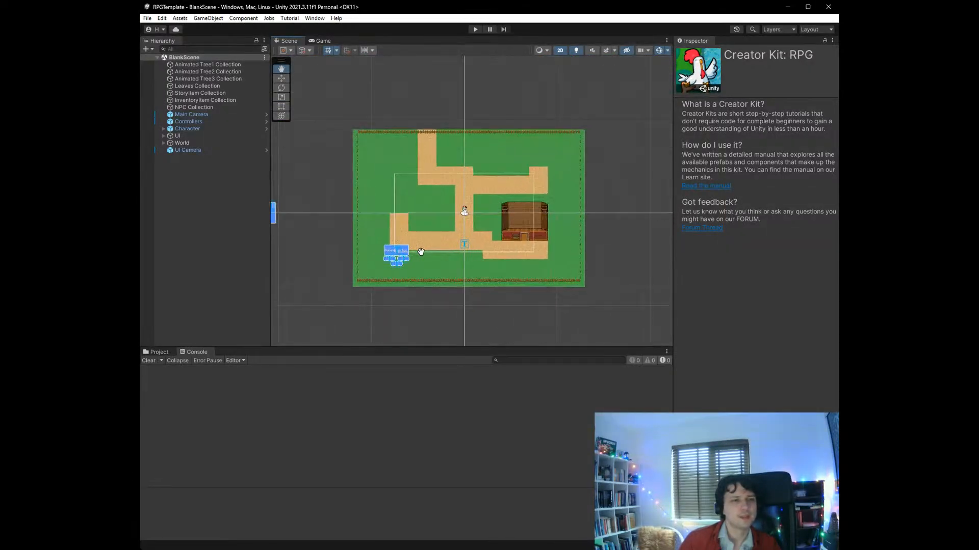
pyautogui.scroll(-1, 421, 252)
pyautogui.scroll(-5, 421, 252)
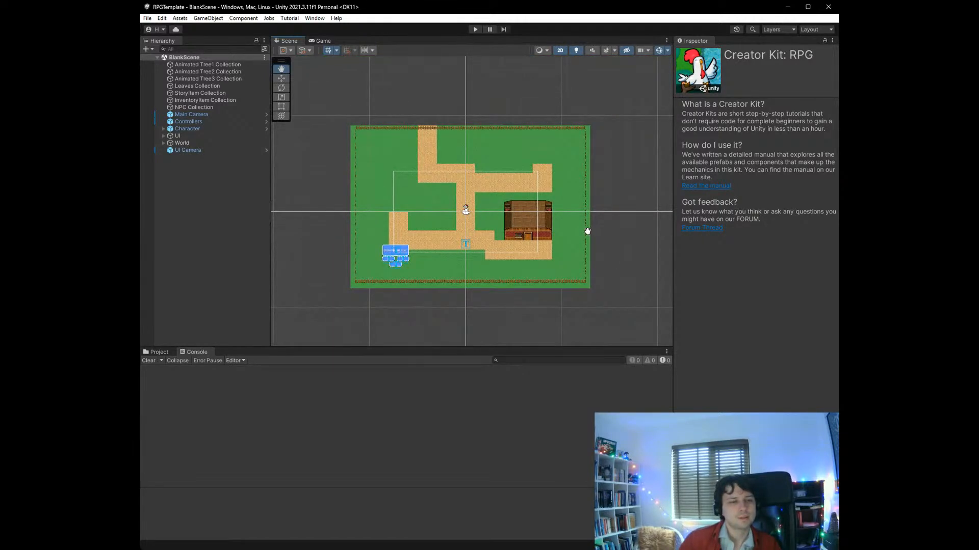
pyautogui.scroll(-1, 587, 231)
pyautogui.scroll(4, 588, 232)
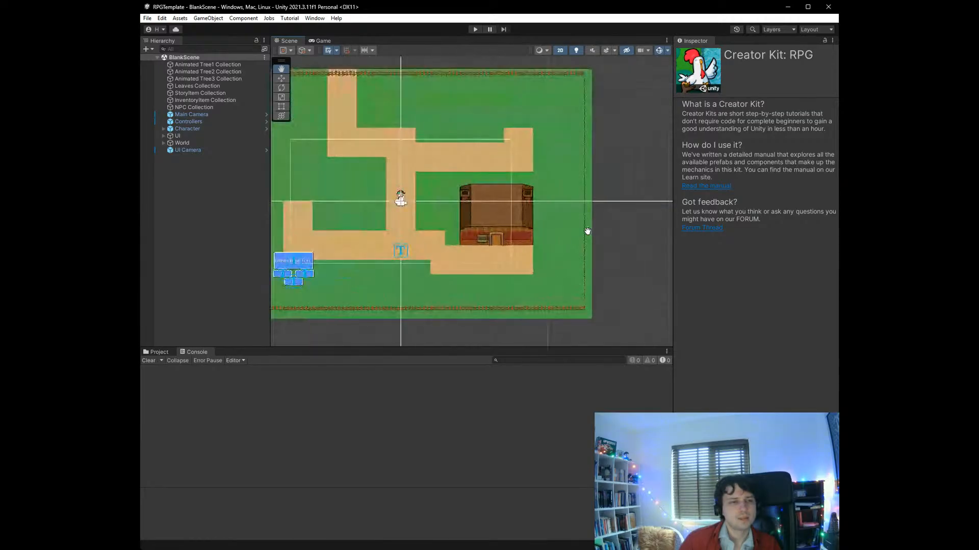
pyautogui.scroll(-1, 587, 232)
pyautogui.scroll(-1, 588, 231)
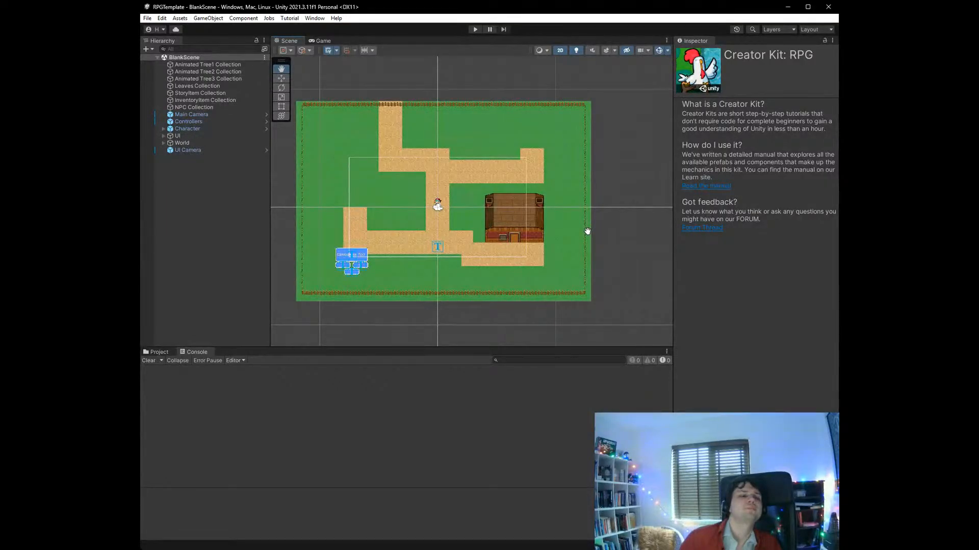
pyautogui.scroll(8, 441, 263)
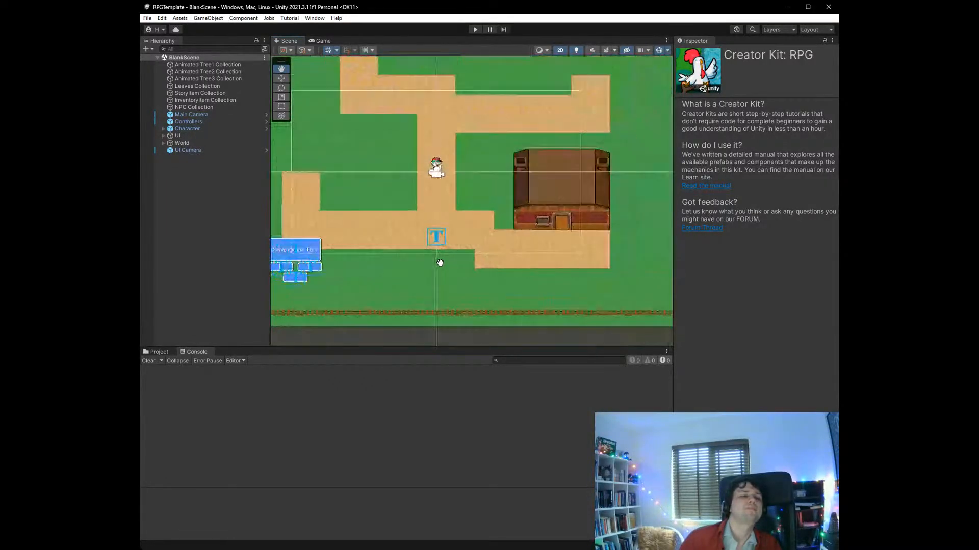
pyautogui.scroll(-2, 440, 263)
pyautogui.scroll(-3, 440, 263)
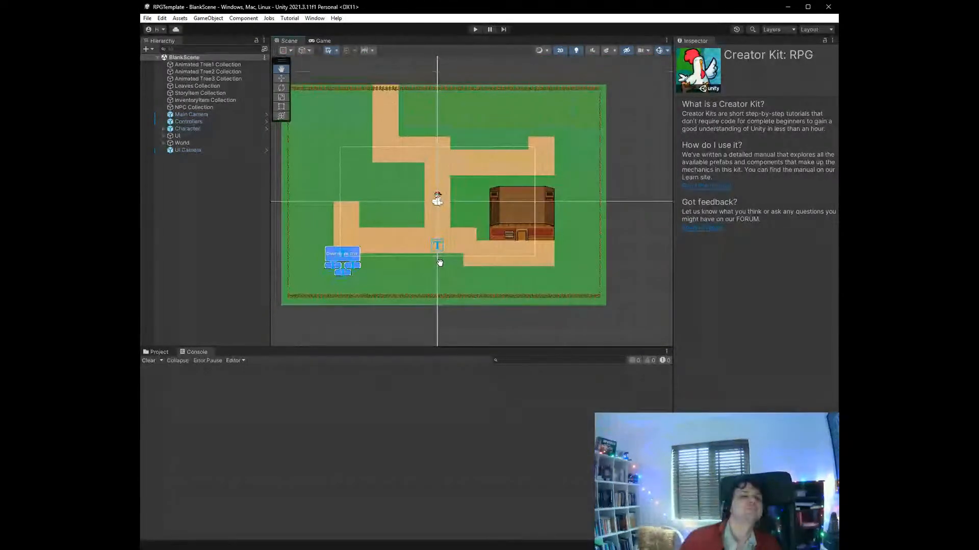
pyautogui.scroll(3, 440, 263)
pyautogui.scroll(3, 439, 263)
pyautogui.scroll(-4, 438, 262)
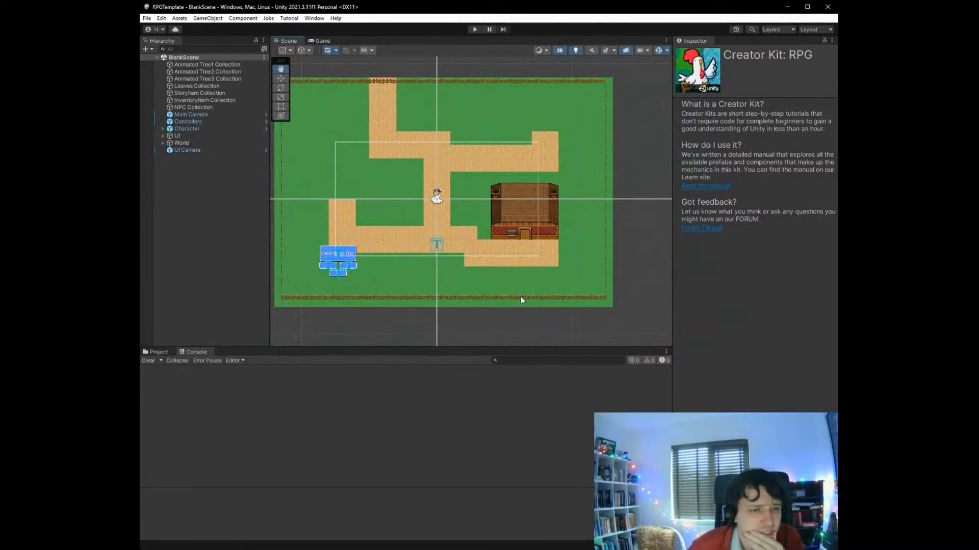
# - Place an Animated Tree1 on the grass between the lower desert path and the south fence, at X -4.76, Y -6.74
pyautogui.scroll(5, 370, 266)
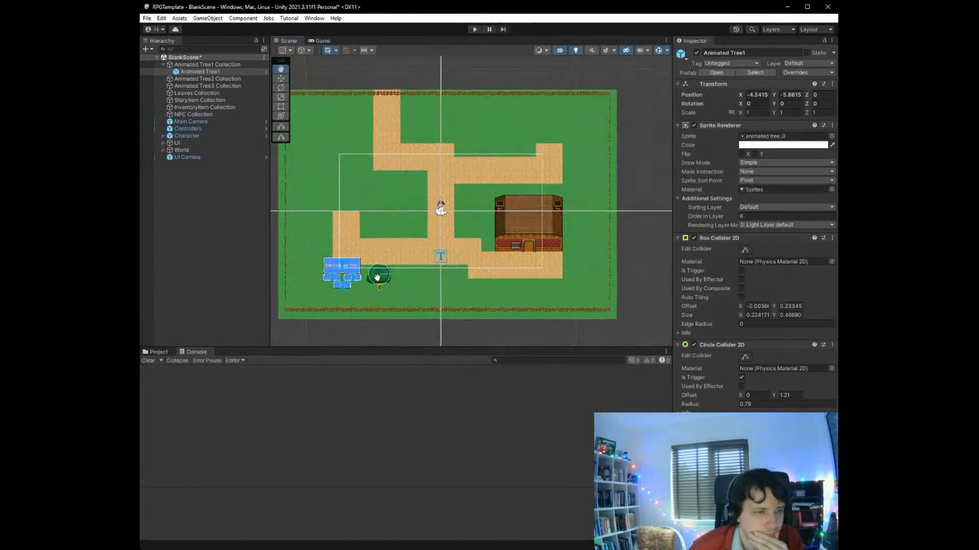
pyautogui.scroll(3, 417, 262)
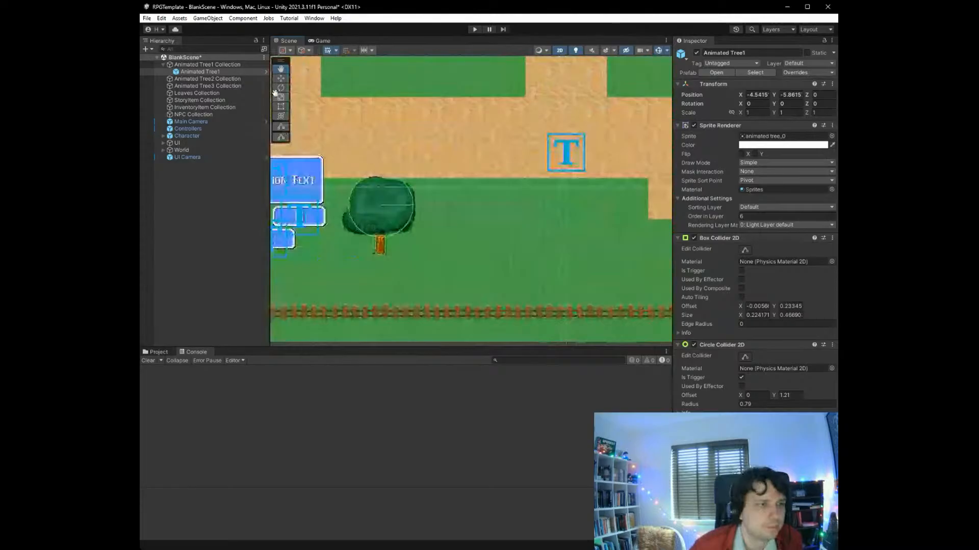
pyautogui.click(281, 78)
pyautogui.moveTo(388, 213); pyautogui.dragTo(377, 250)
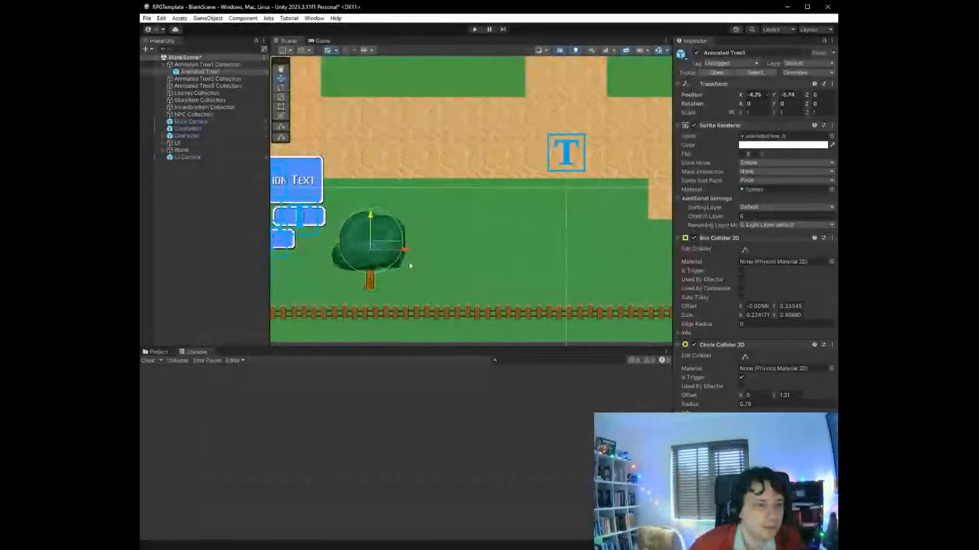
# - Add two more Animated Tree1 objects east of the first, the middle one slightly further north and the last at X -0.99, Y -6.75
pyautogui.click(420, 264)
pyautogui.hotkey('alt', '1')
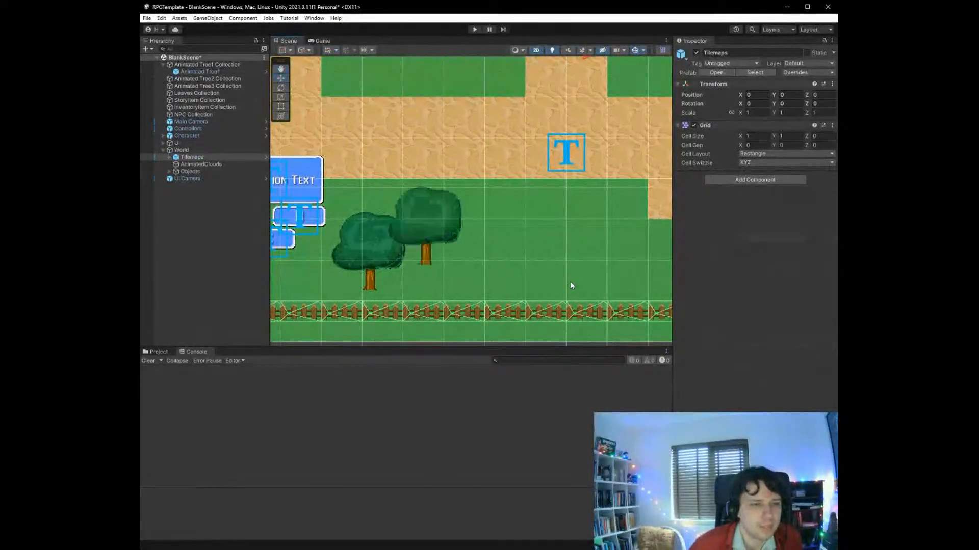
pyautogui.moveTo(434, 220); pyautogui.dragTo(531, 245)
pyautogui.hotkey('alt', '1')
pyautogui.scroll(2, 531, 245)
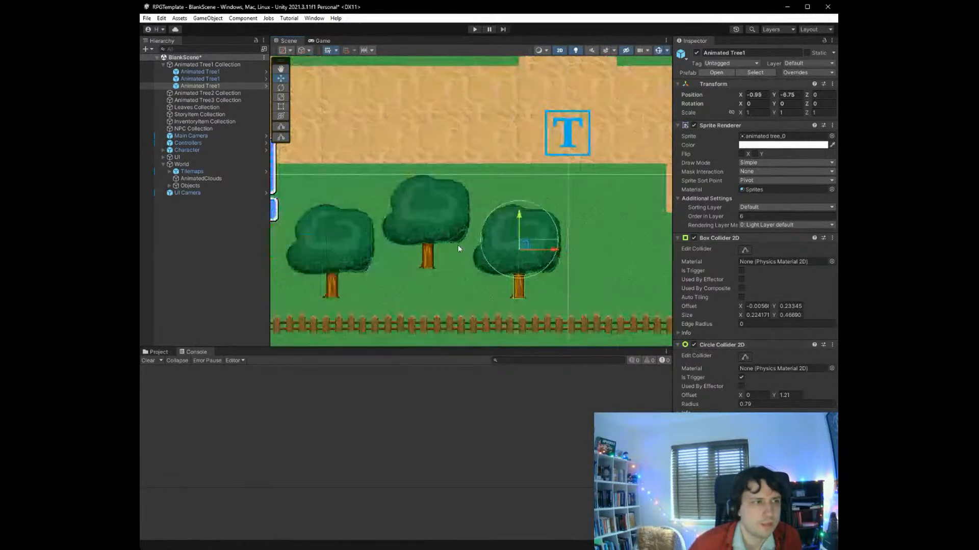
# - Set the Character's movement Speed to 30 and Acceleration to 0.3, and save the scene
pyautogui.click(222, 150)
pyautogui.scroll(-6, 717, 246)
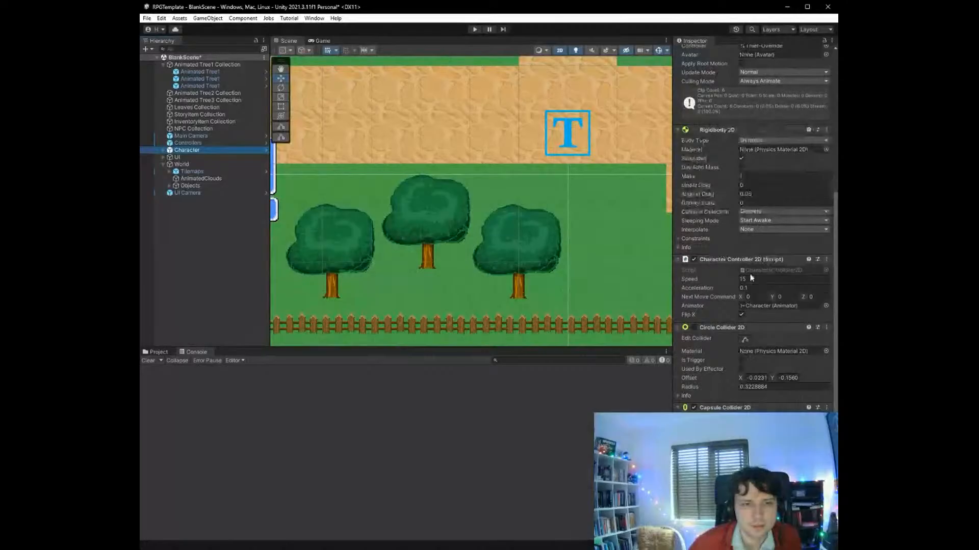
pyautogui.click(688, 278)
pyautogui.write('305')
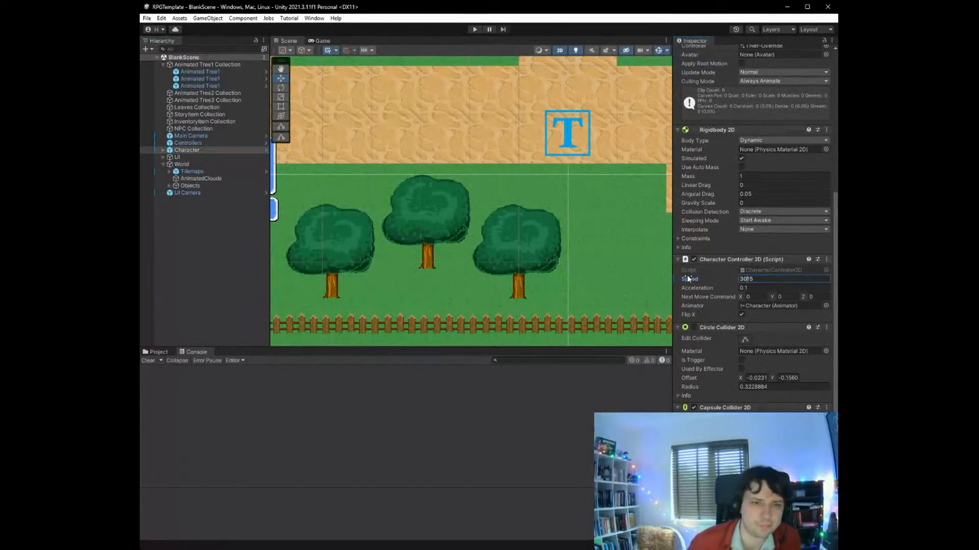
pyautogui.press('BackSpace')
pyautogui.click(746, 289)
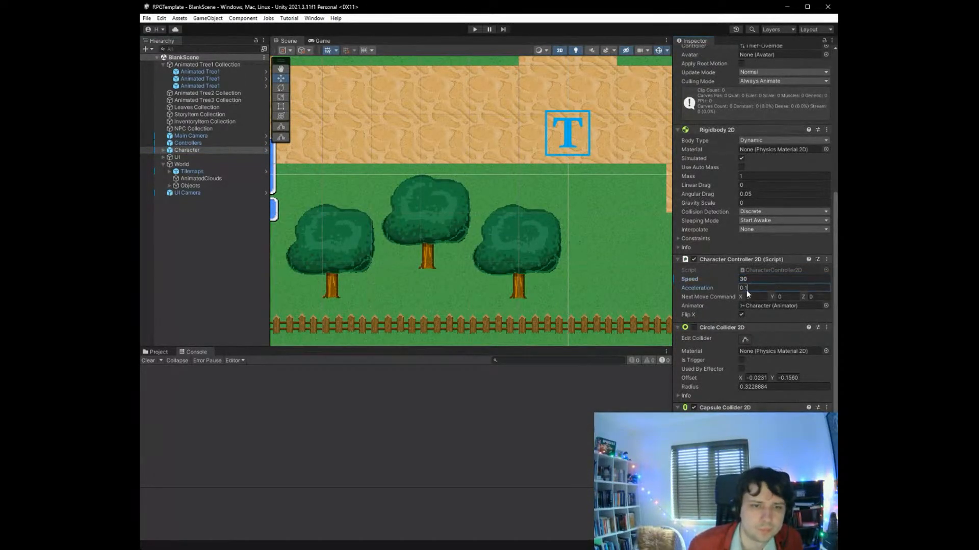
pyautogui.press('BackSpace')
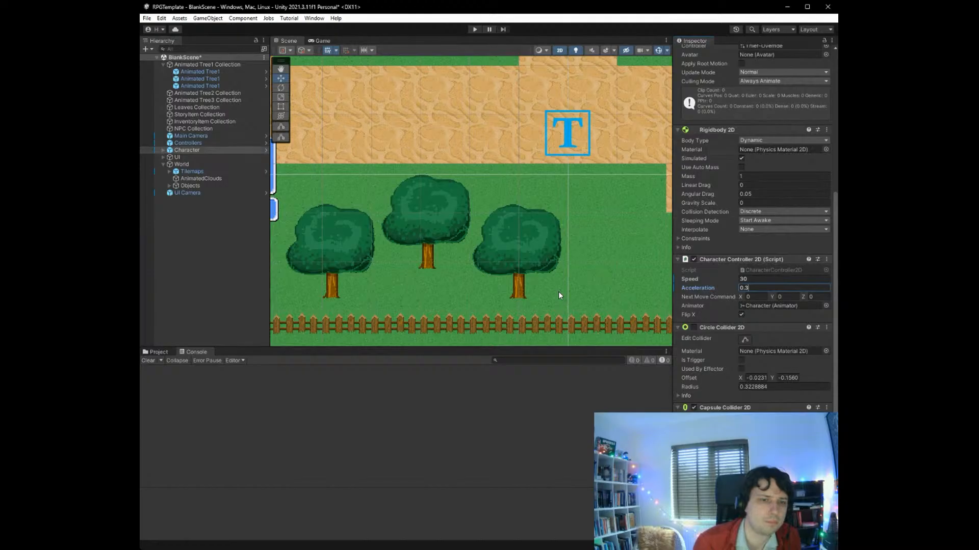
pyautogui.scroll(-10, 458, 214)
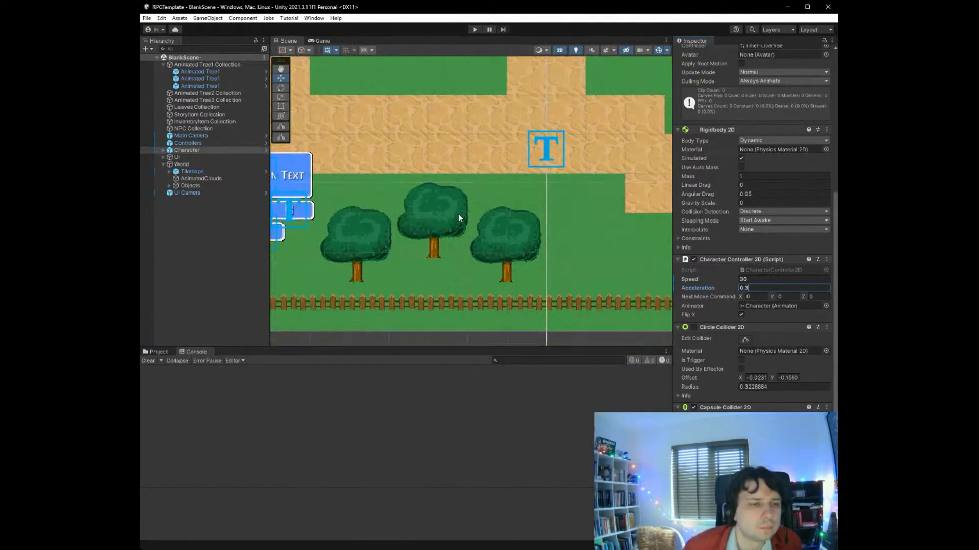
pyautogui.scroll(8, 573, 229)
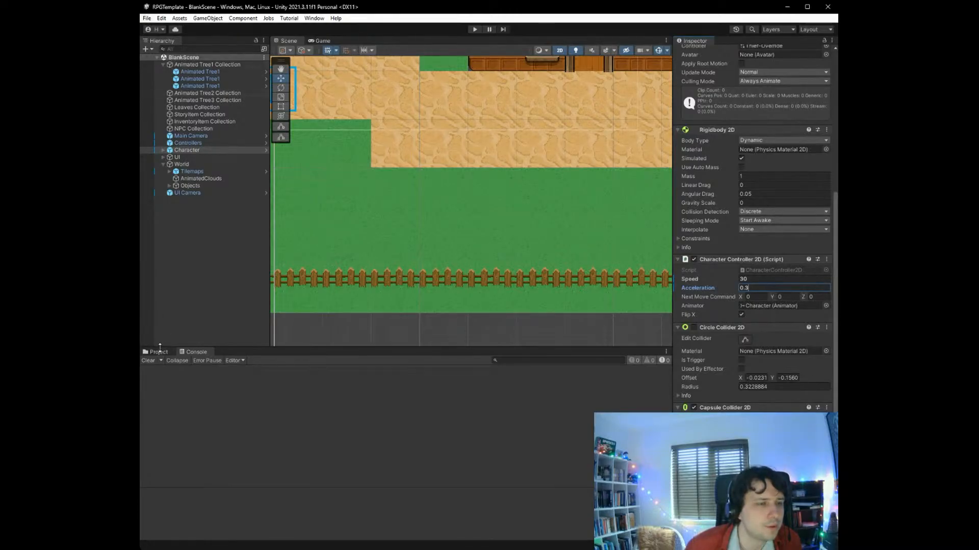
# - Open the Excelopolis scene from the Creator Kit - RPG Scenes folder and look over its whole map
pyautogui.click(160, 350)
pyautogui.click(175, 413)
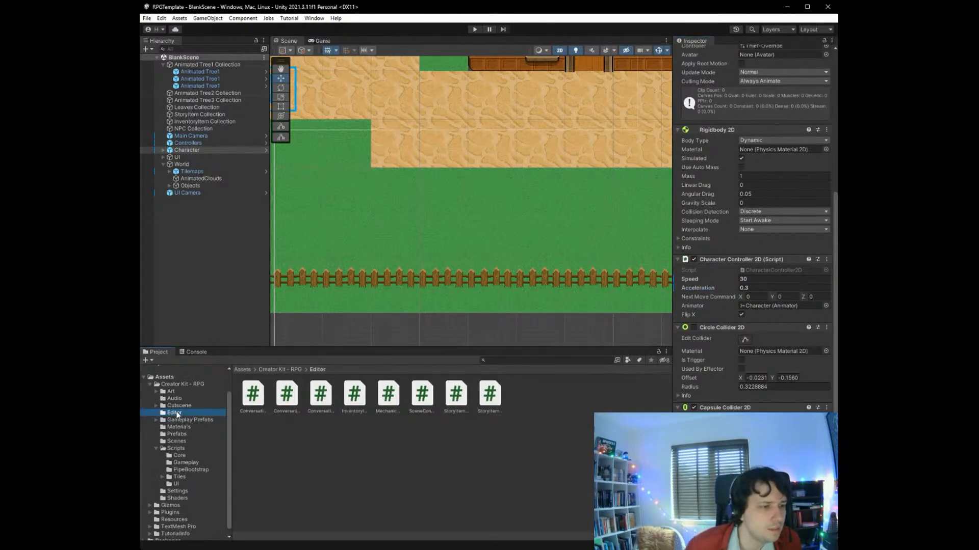
pyautogui.click(179, 441)
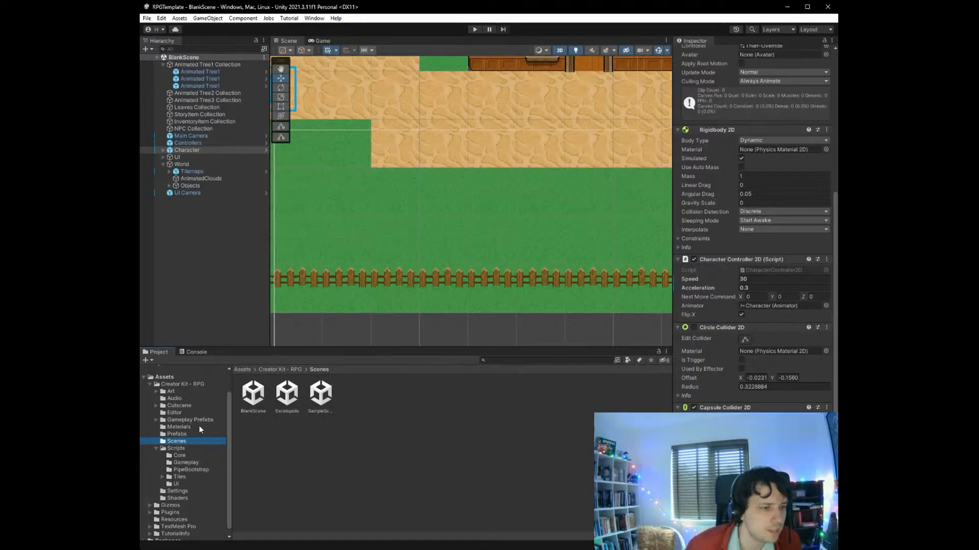
pyautogui.click(286, 400)
pyautogui.doubleClick(286, 400)
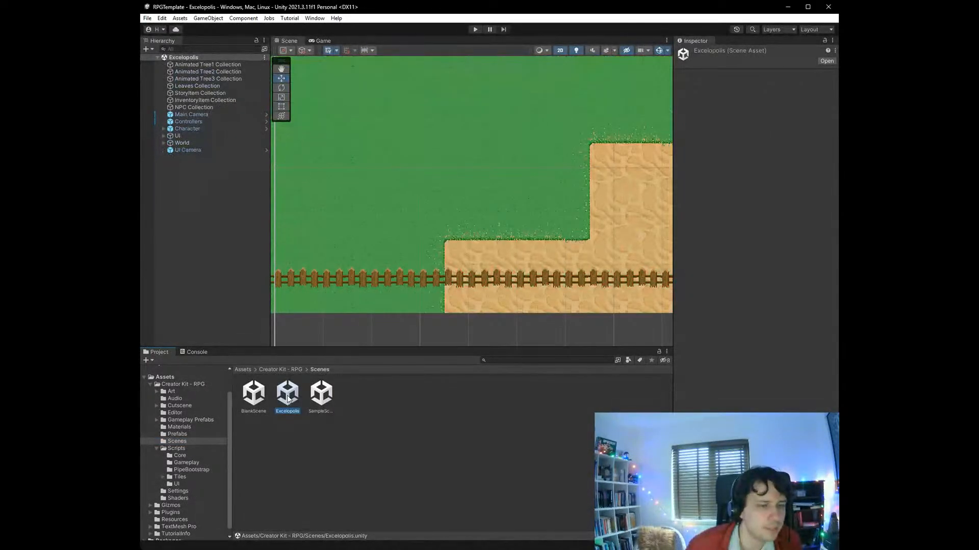
pyautogui.scroll(-4, 383, 234)
pyautogui.scroll(-4, 383, 235)
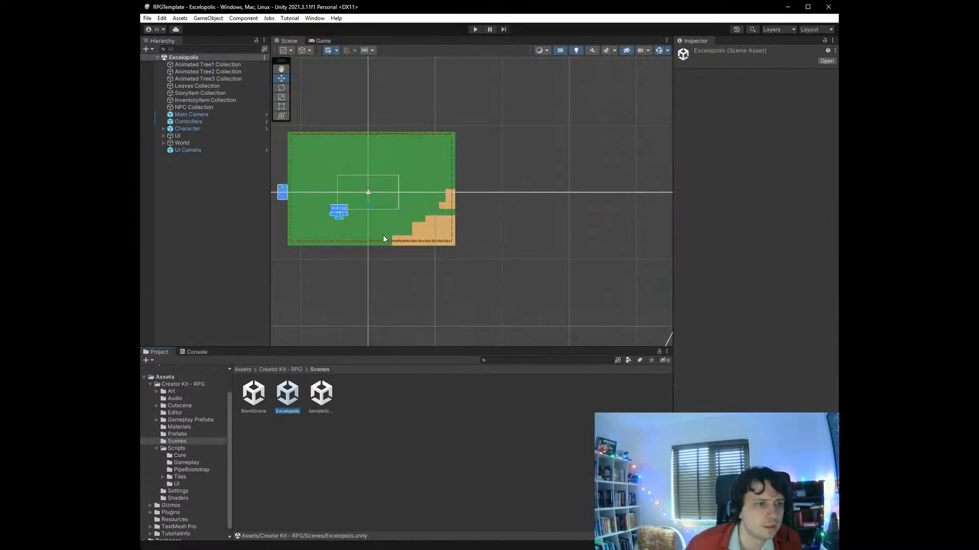
pyautogui.scroll(-6, 314, 188)
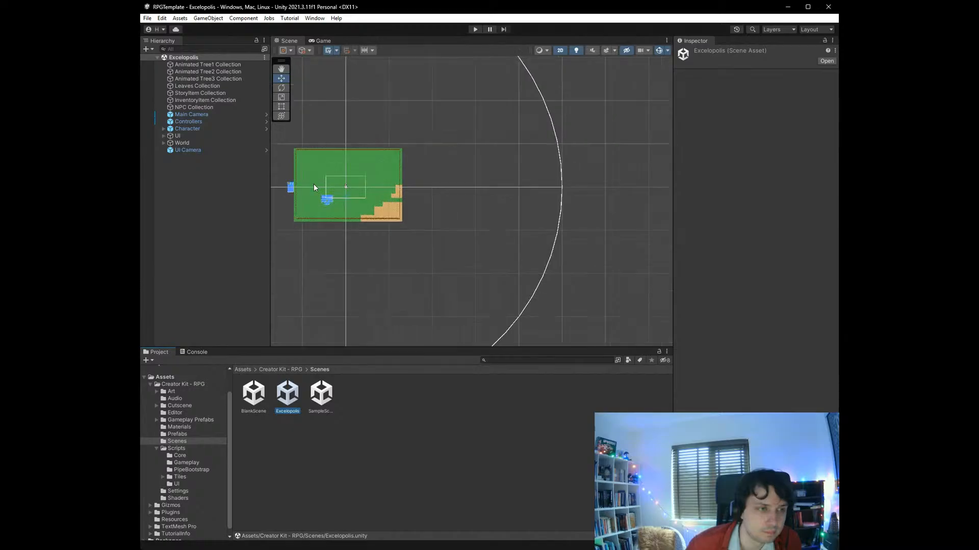
pyautogui.scroll(-1, 314, 187)
pyautogui.scroll(8, 293, 182)
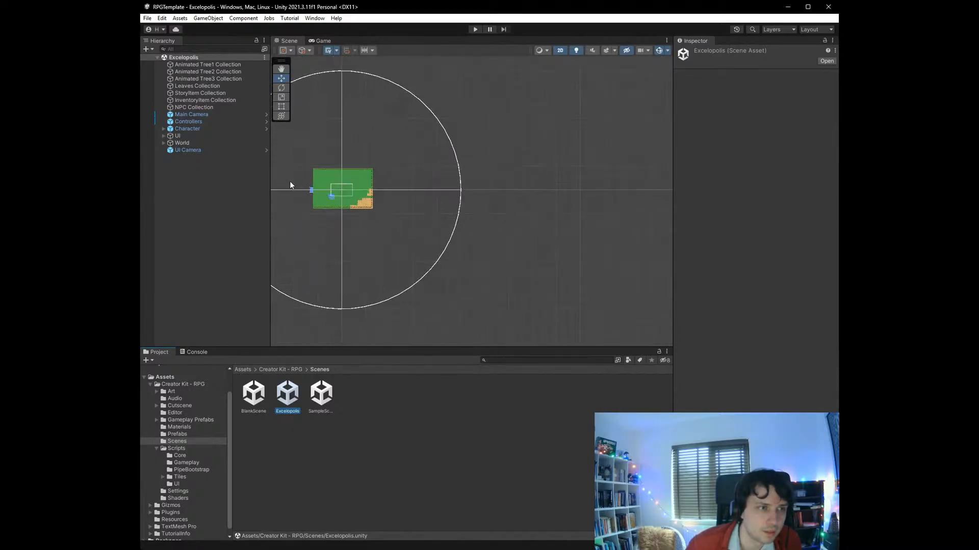
pyautogui.scroll(2, 293, 183)
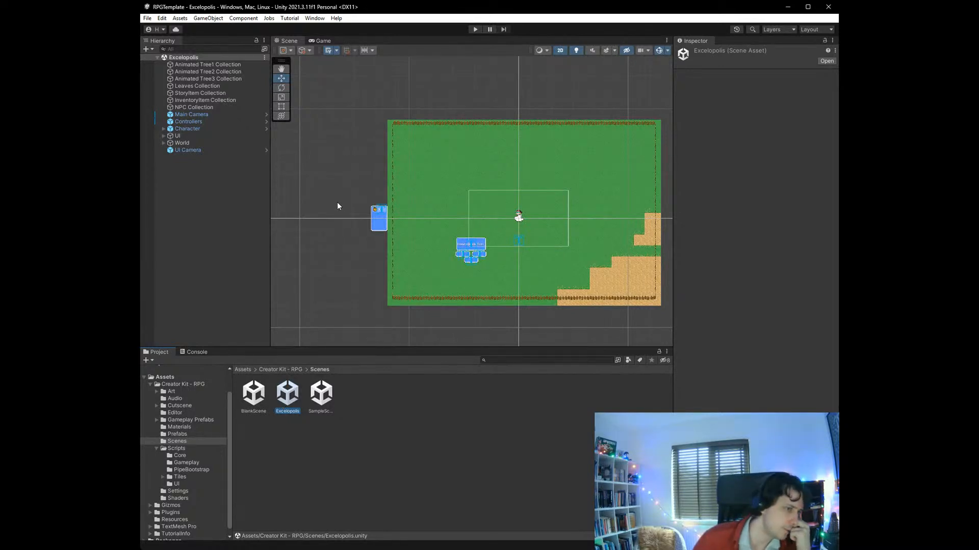
# - Rename the Excelopolis scene asset as BlankSceneBackup
pyautogui.press('F2')
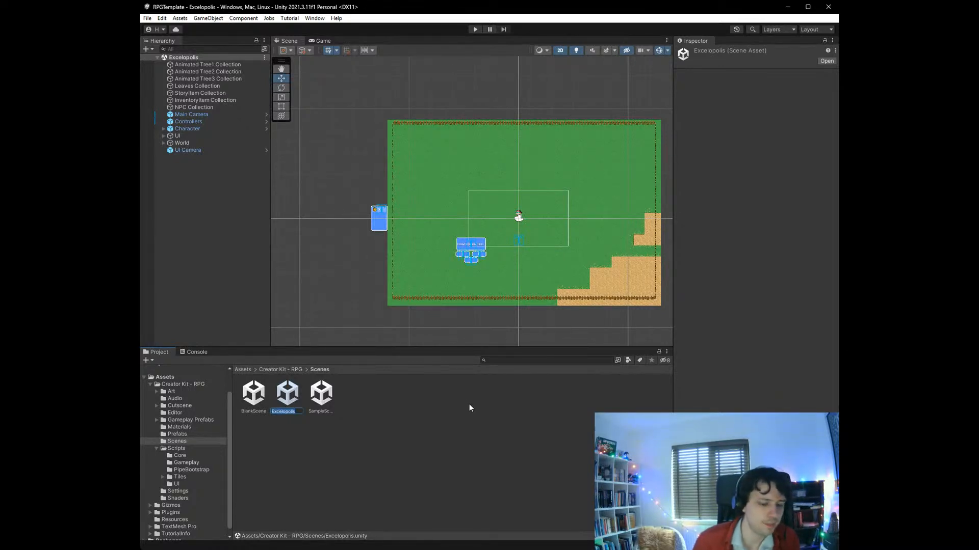
pyautogui.write('BlankScene')
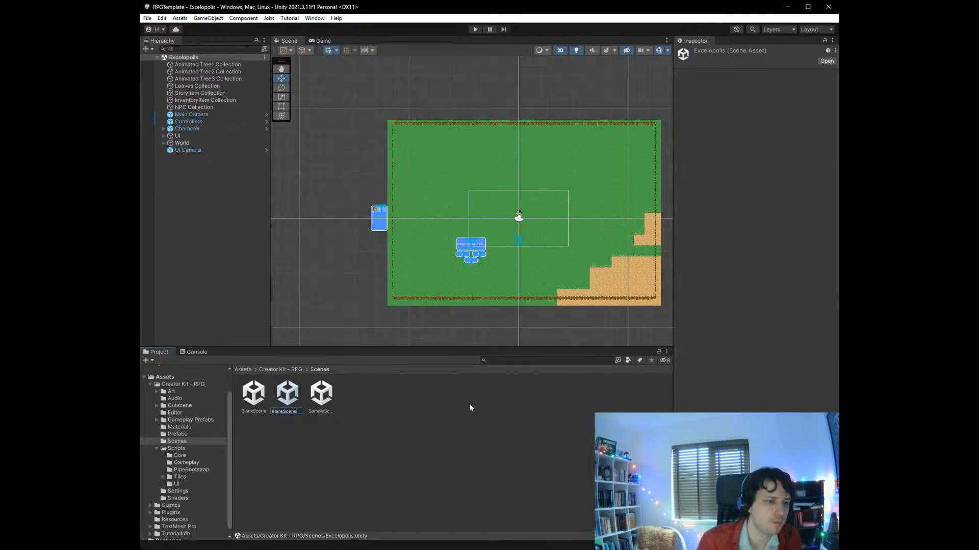
pyautogui.write('Backup')
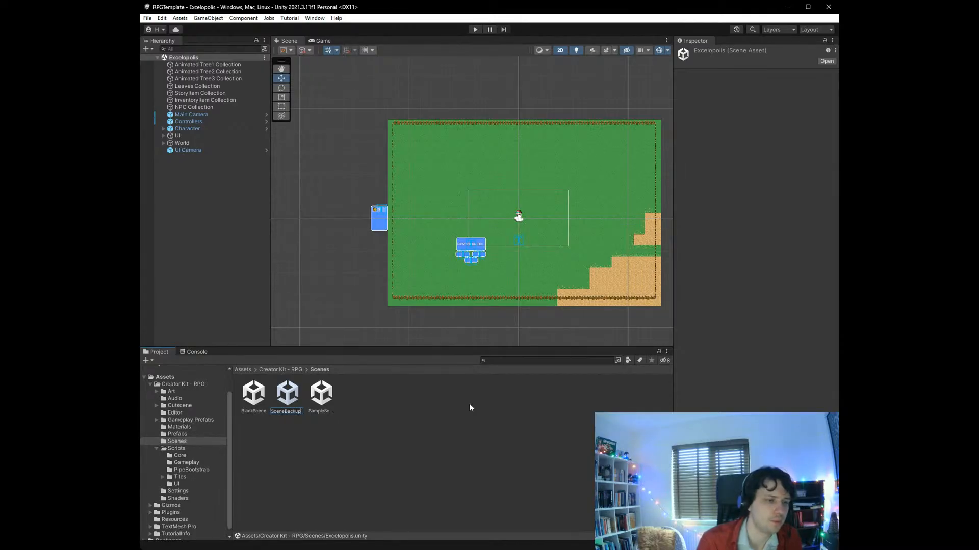
pyautogui.press('Return')
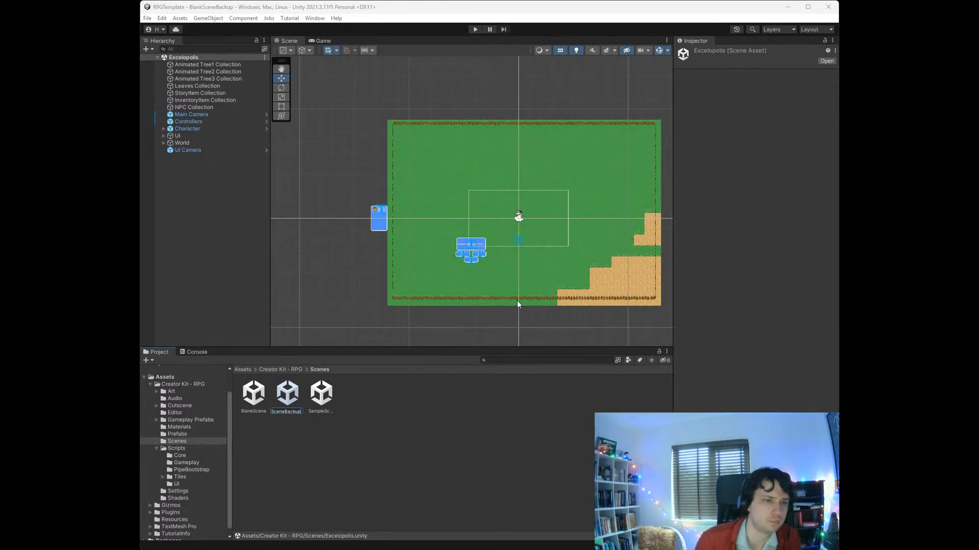
# - Open the BlankScene scene with the desert paths and house, and rename its asset as Excelopolis
pyautogui.doubleClick(257, 399)
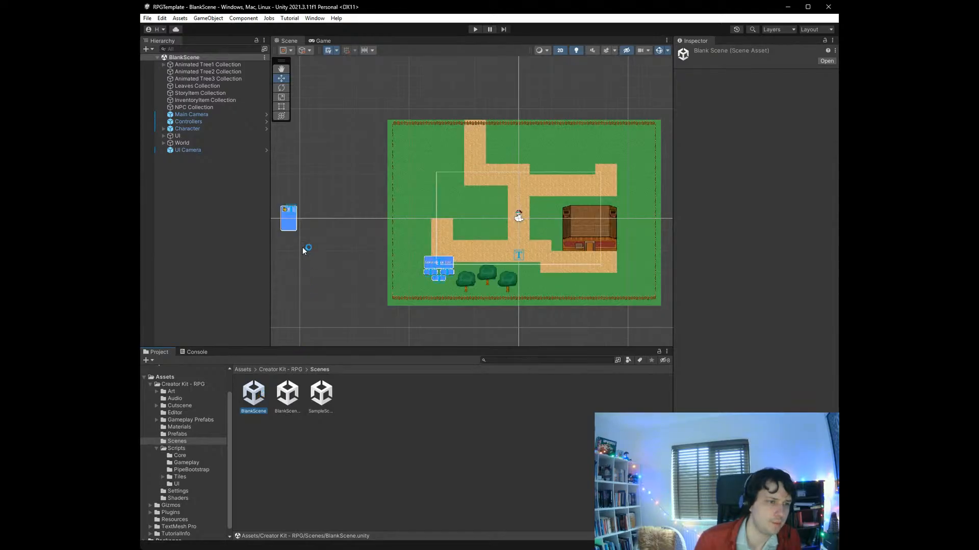
pyautogui.press('F2')
pyautogui.write('Excel')
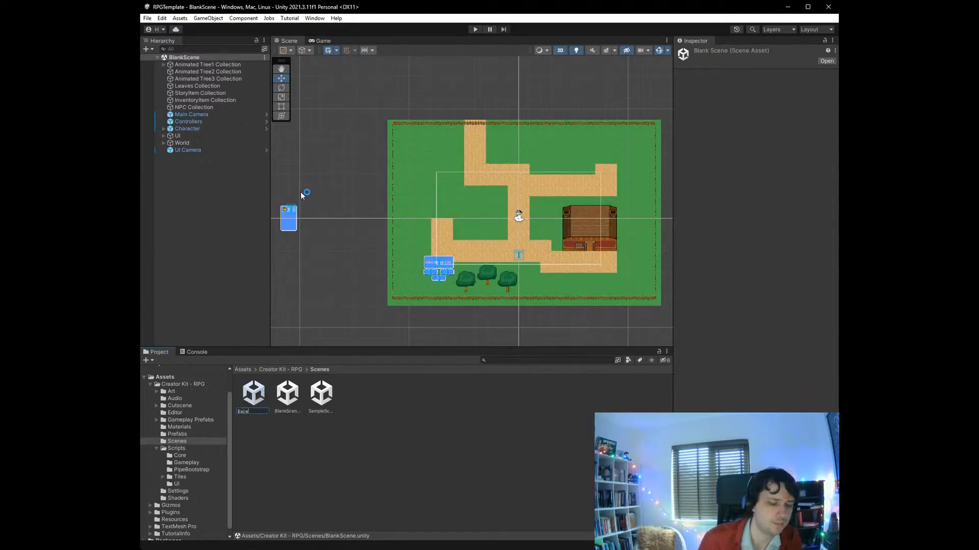
pyautogui.write('opolis')
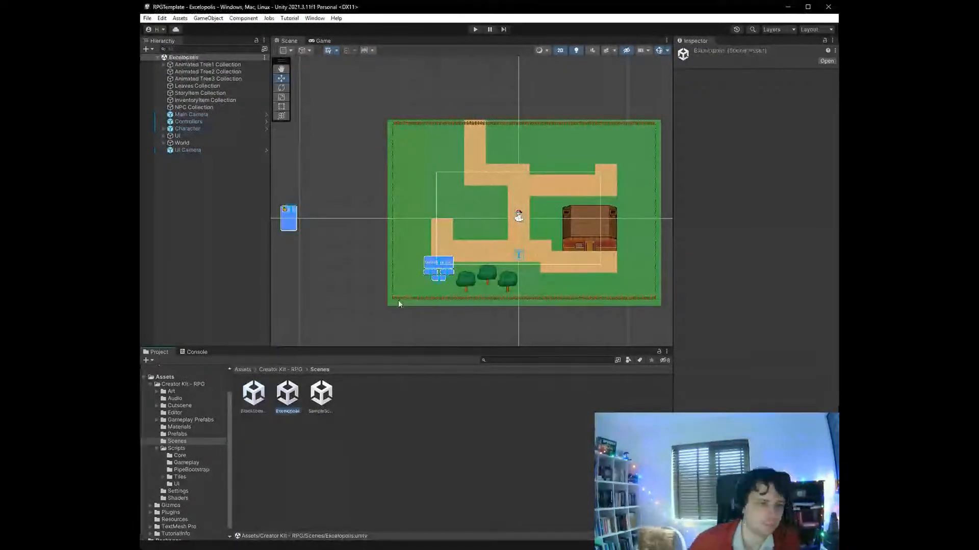
# - Open SampleScene for comparison, reopen the renamed Excelopolis scene, and look over its paths, house and trees
pyautogui.click(317, 401)
pyautogui.doubleClick(317, 400)
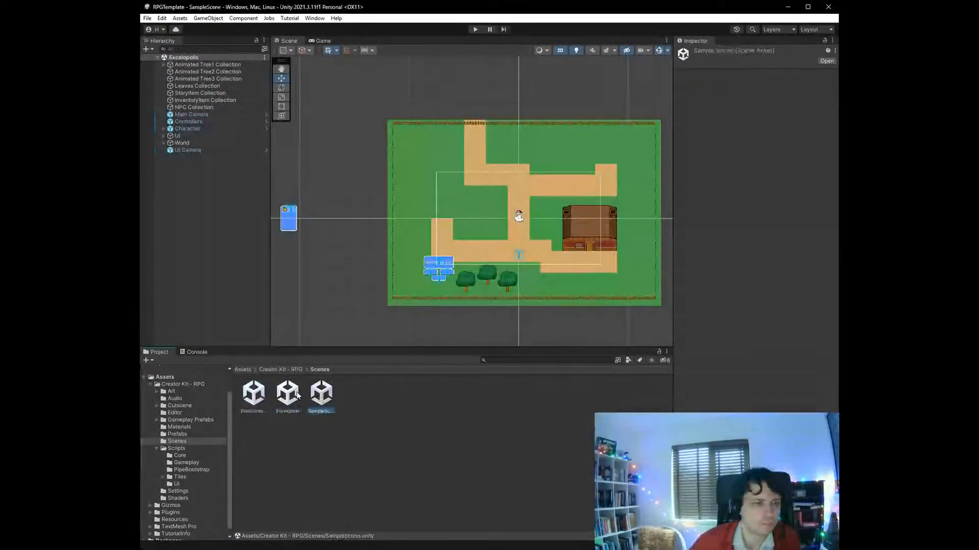
pyautogui.click(298, 396)
pyautogui.doubleClick(297, 395)
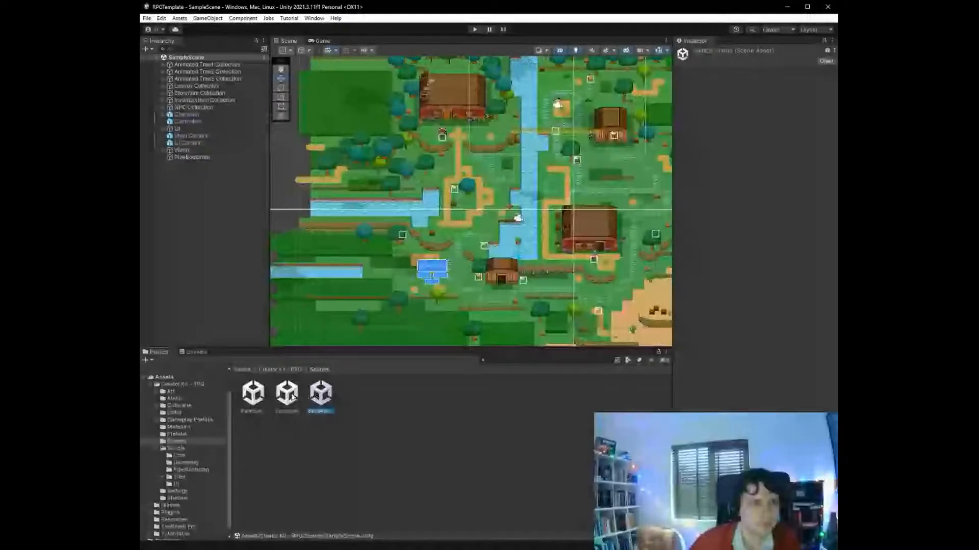
pyautogui.scroll(10, 573, 229)
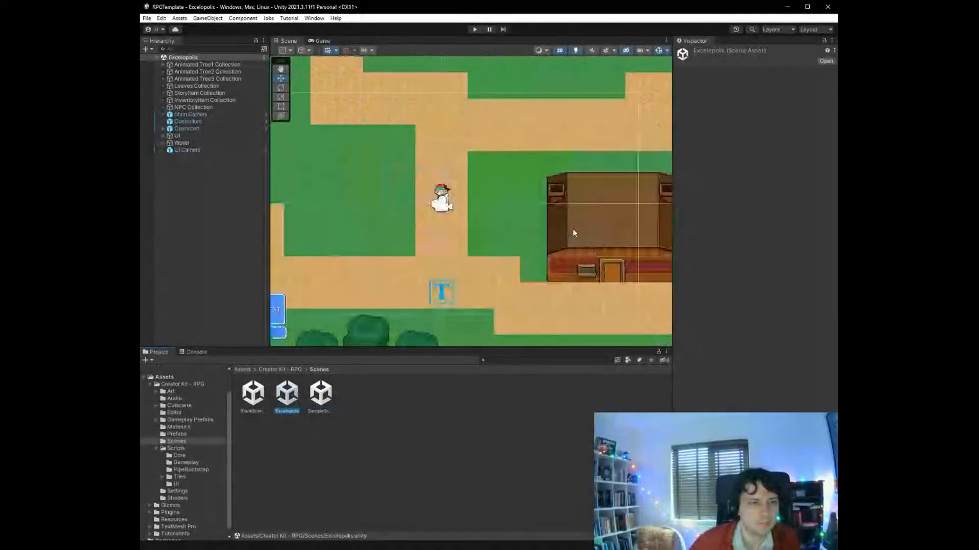
pyautogui.scroll(-10, 418, 209)
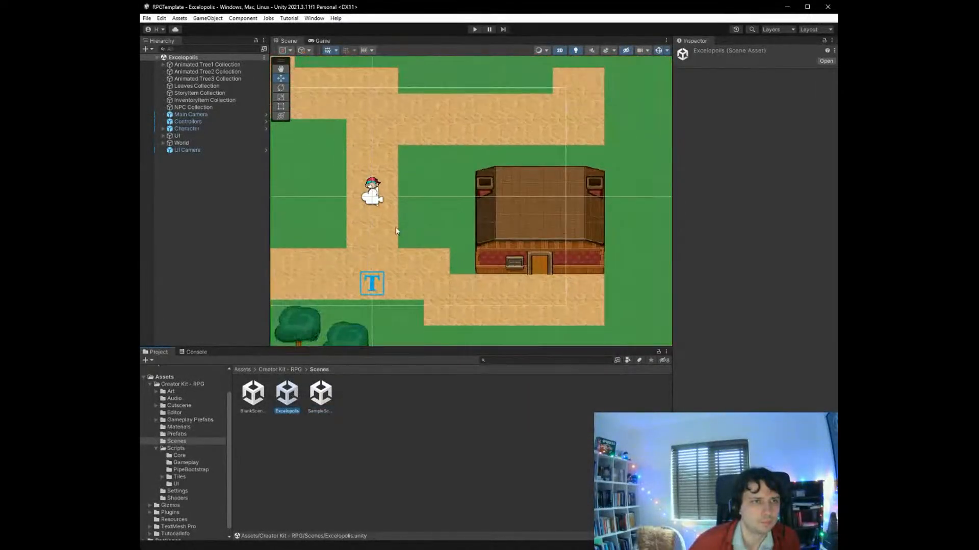
pyautogui.scroll(5, 286, 227)
pyautogui.scroll(3, 286, 228)
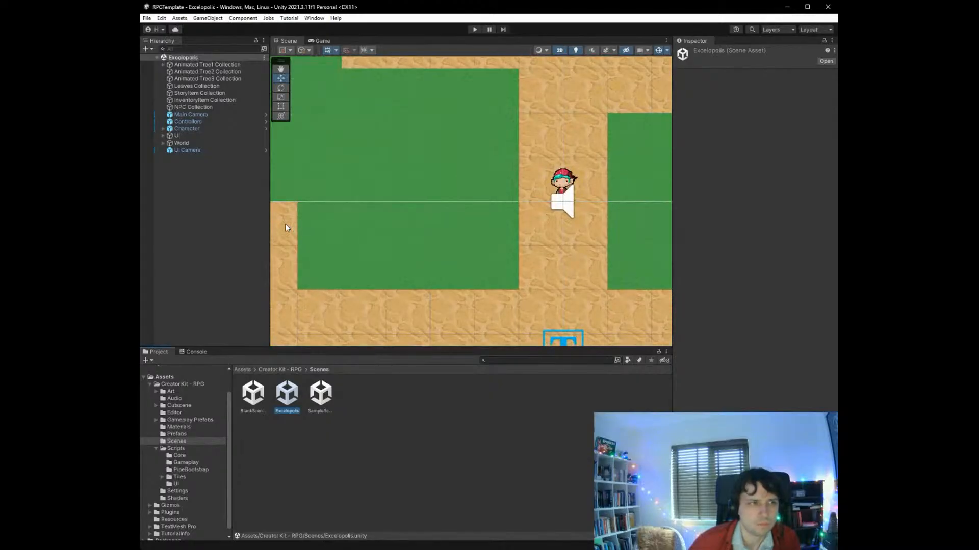
pyautogui.click(534, 116)
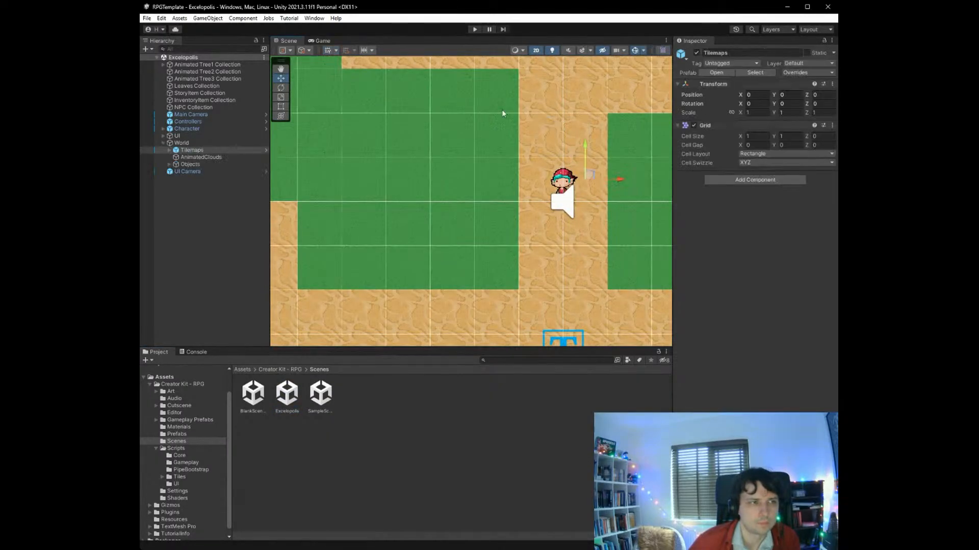
pyautogui.scroll(-8, 396, 206)
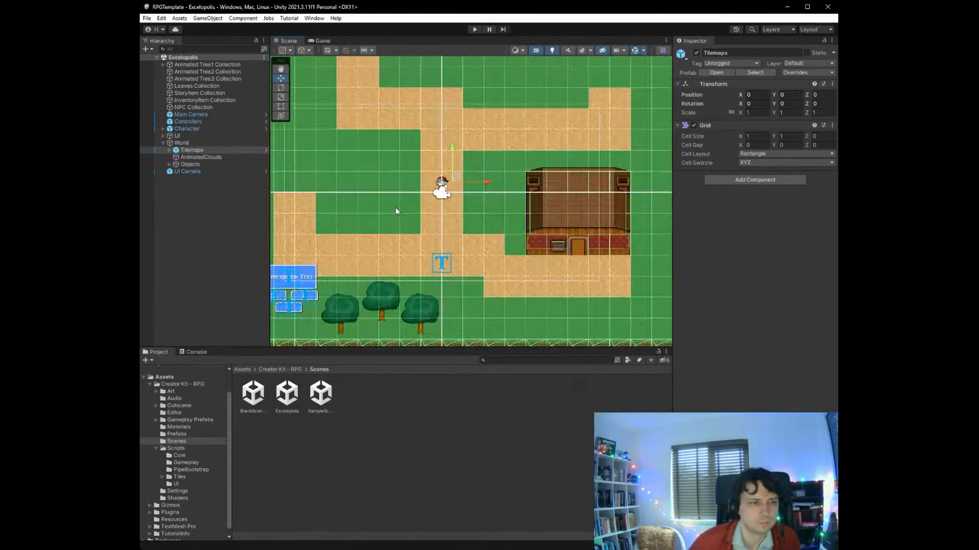
# - Place two Animated Tree2 objects side by side on the grass south of the house's path, the eastern one at X 5.34, Y -6.43
pyautogui.scroll(6, 441, 275)
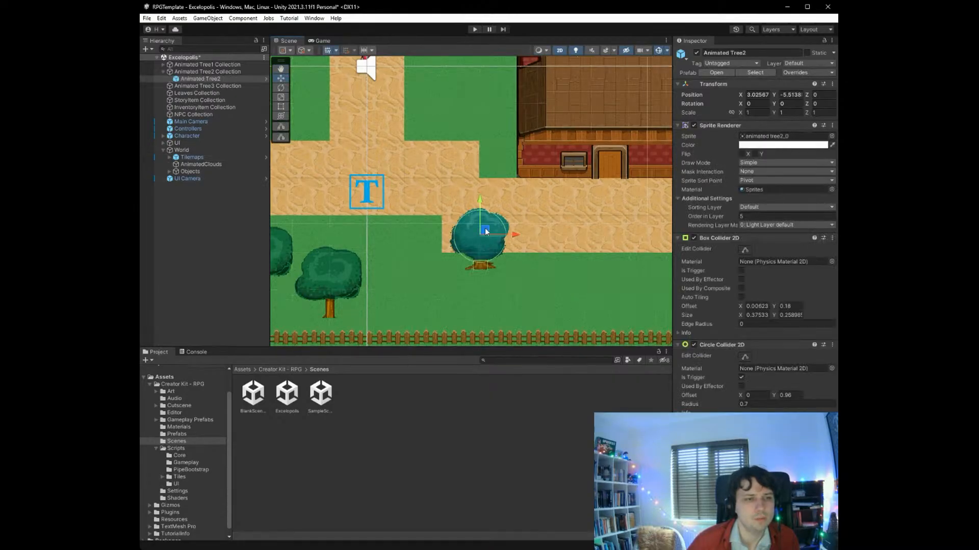
pyautogui.moveTo(485, 233); pyautogui.dragTo(512, 275)
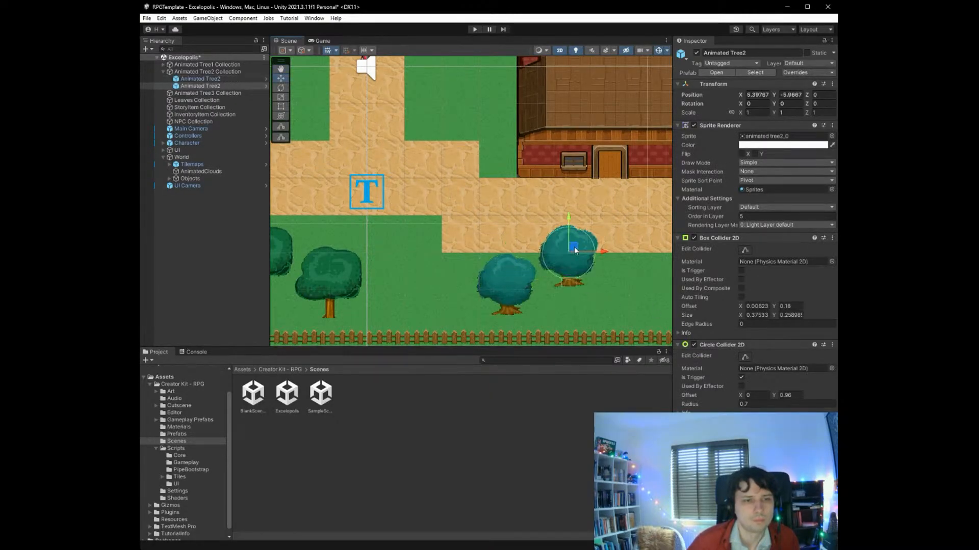
pyautogui.moveTo(575, 250); pyautogui.dragTo(571, 264)
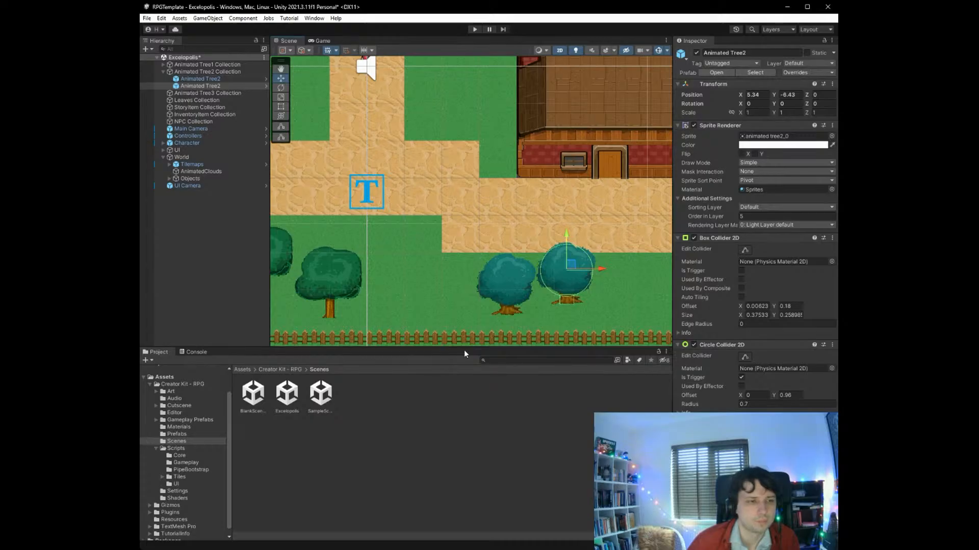
# - Place three Animated Tree3 objects east of the house, the middle at X 11.36, Y -1.49 and southernmost at X 10.38, Y -2.49; save the scene
pyautogui.scroll(-6, 415, 299)
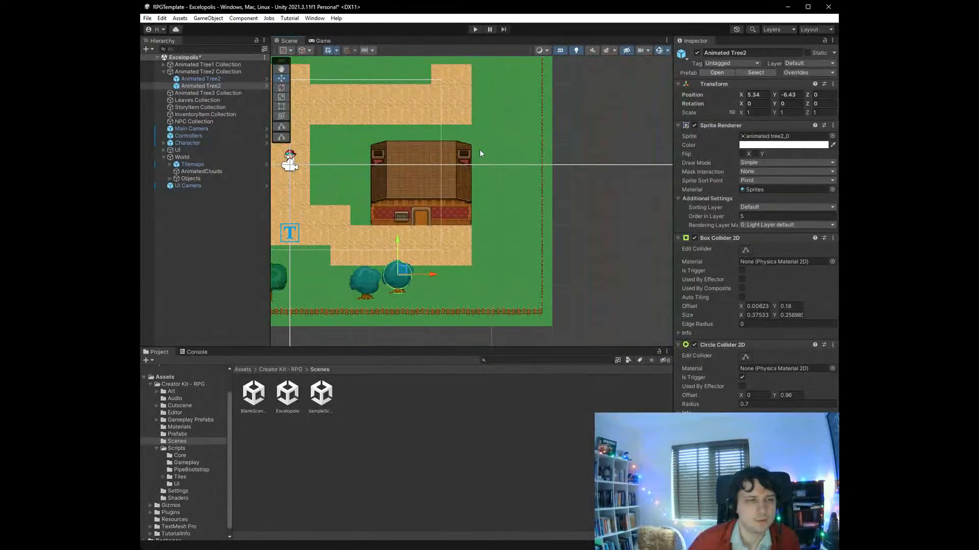
pyautogui.scroll(4, 485, 158)
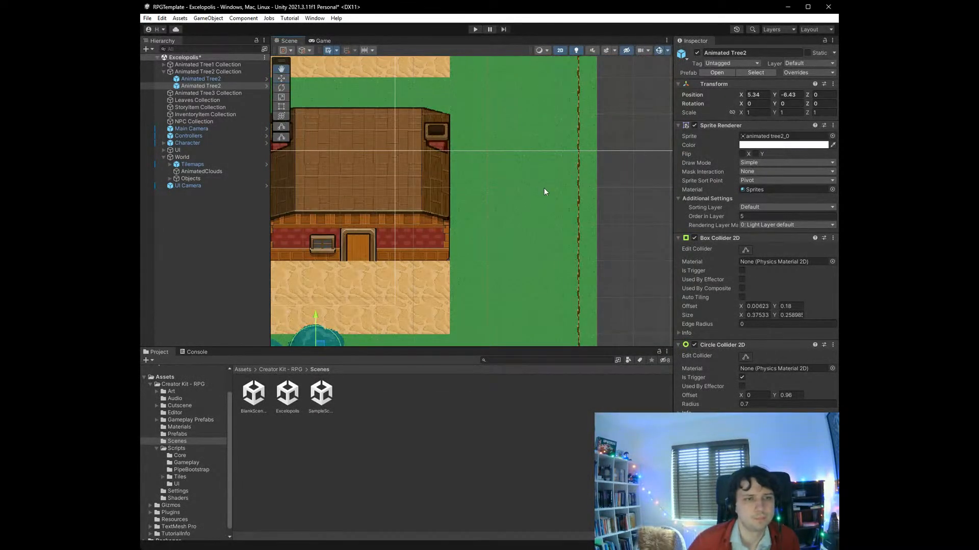
pyautogui.click(630, 206)
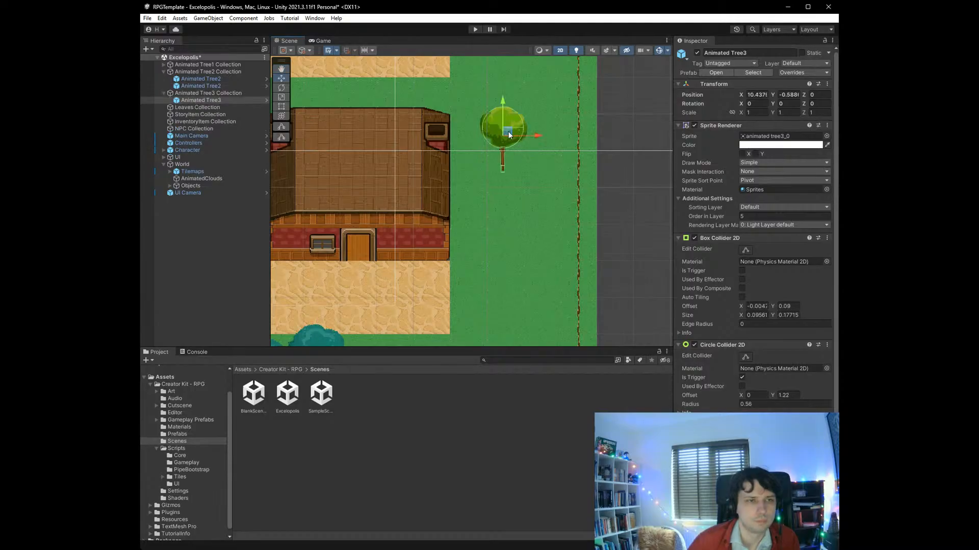
pyautogui.moveTo(509, 135); pyautogui.dragTo(541, 165)
pyautogui.click(656, 197)
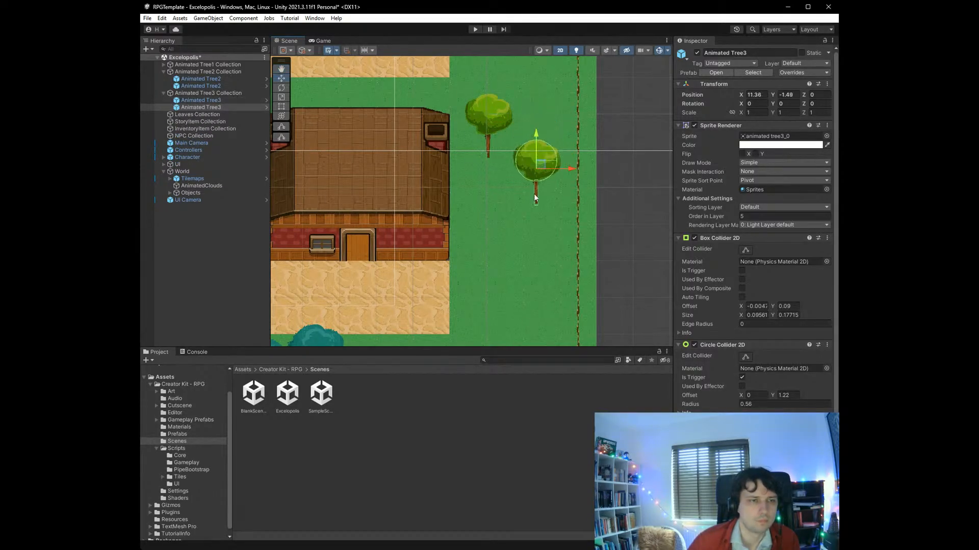
pyautogui.click(626, 261)
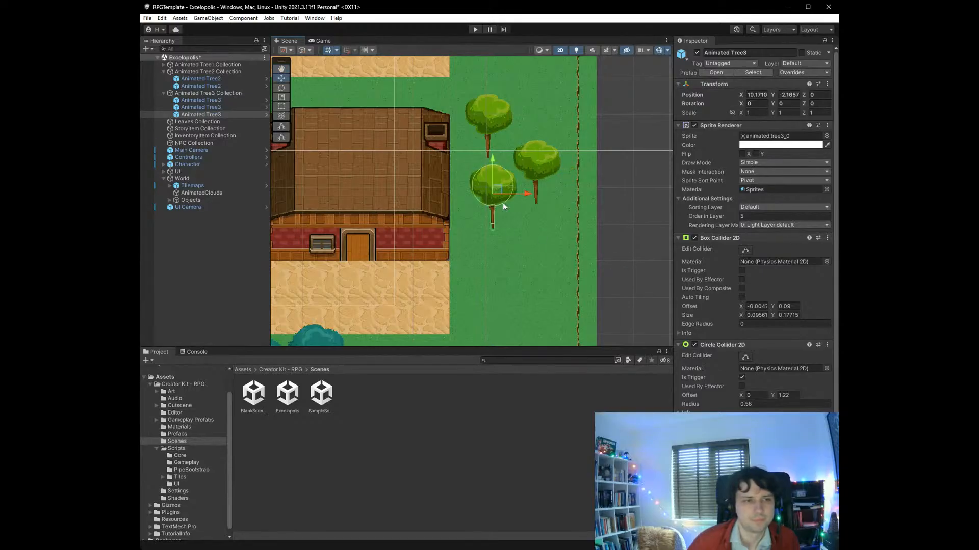
pyautogui.moveTo(499, 190); pyautogui.dragTo(506, 202)
pyautogui.hotkey('ctrl', 's')
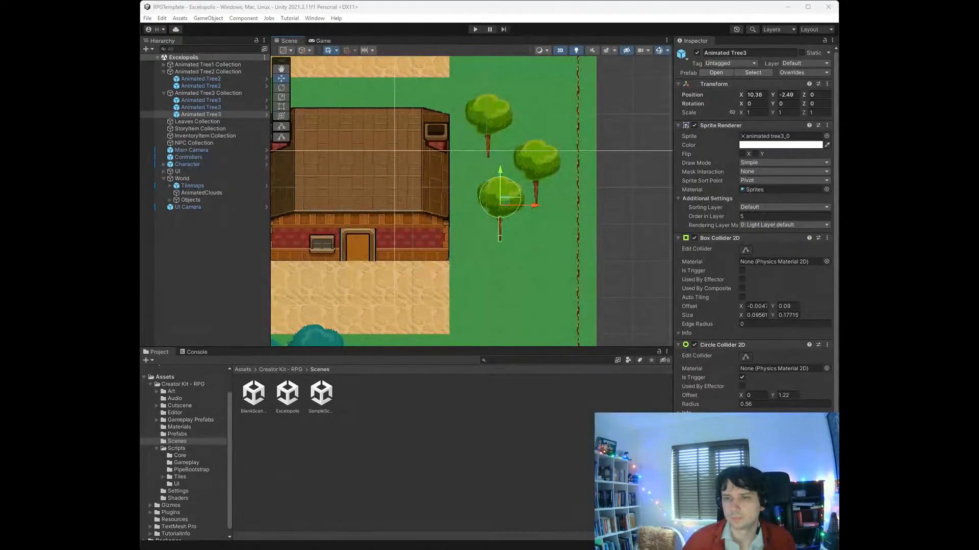
# - Select the Fences tilemap under World and examine its components and the fence colliders around the map's southeast corner
pyautogui.scroll(-6, 459, 239)
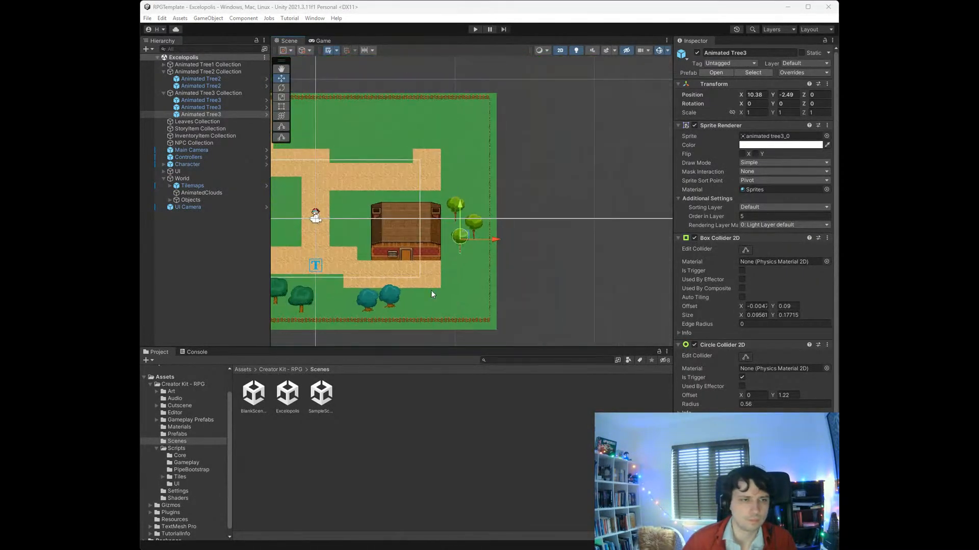
pyautogui.scroll(3, 431, 290)
pyautogui.scroll(2, 455, 331)
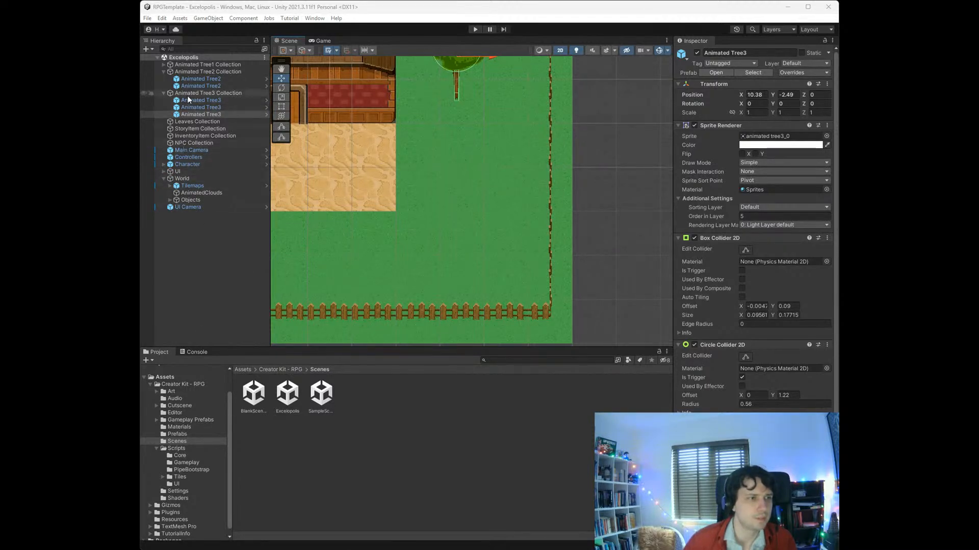
pyautogui.click(170, 186)
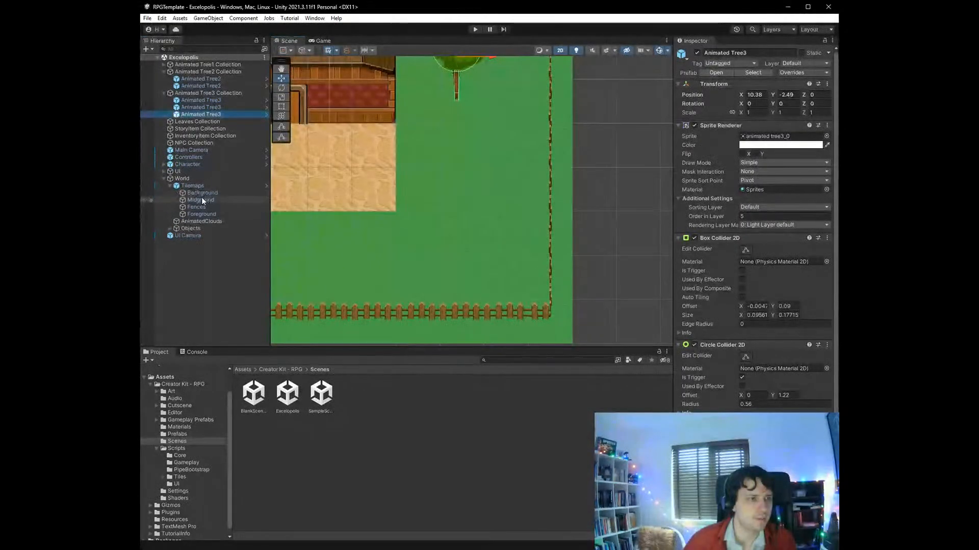
pyautogui.click(214, 200)
pyautogui.click(210, 207)
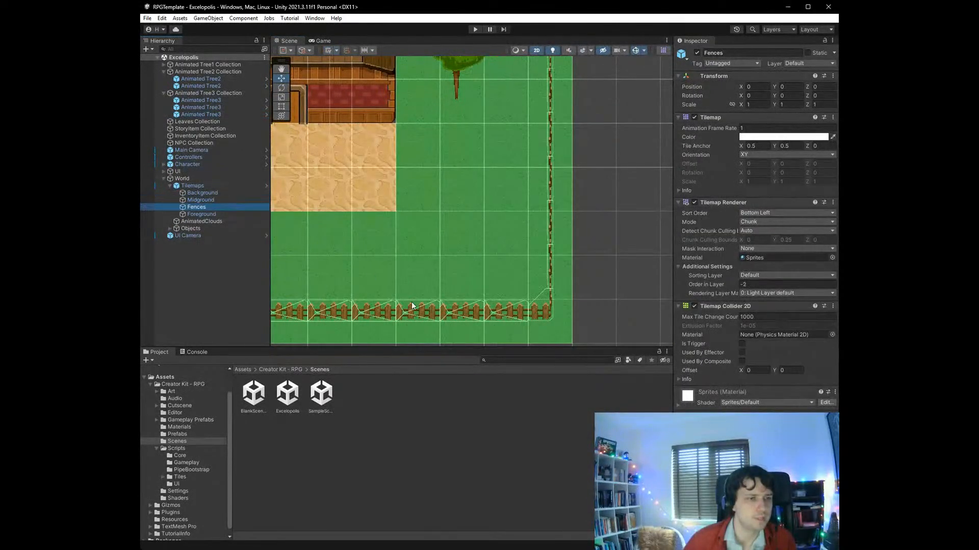
pyautogui.scroll(-5, 321, 286)
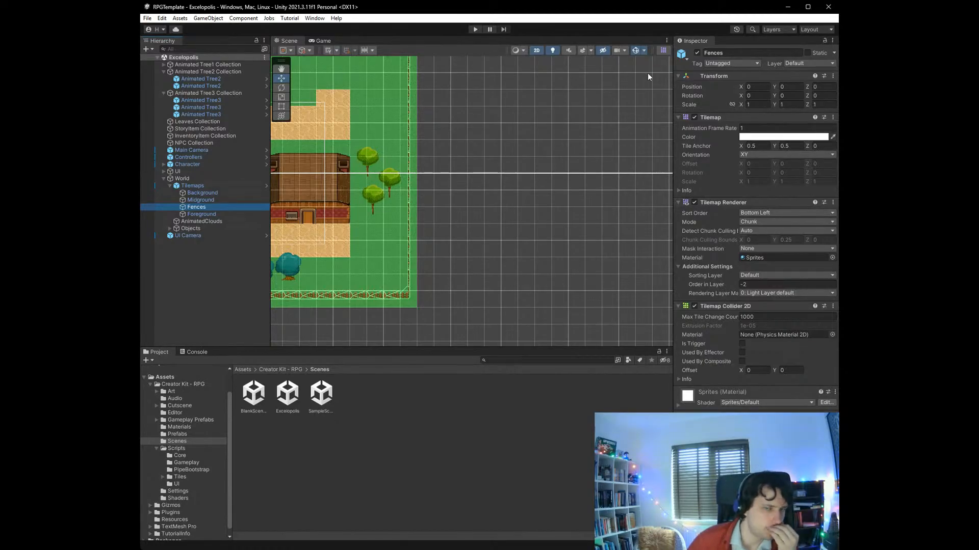
pyautogui.click(550, 51)
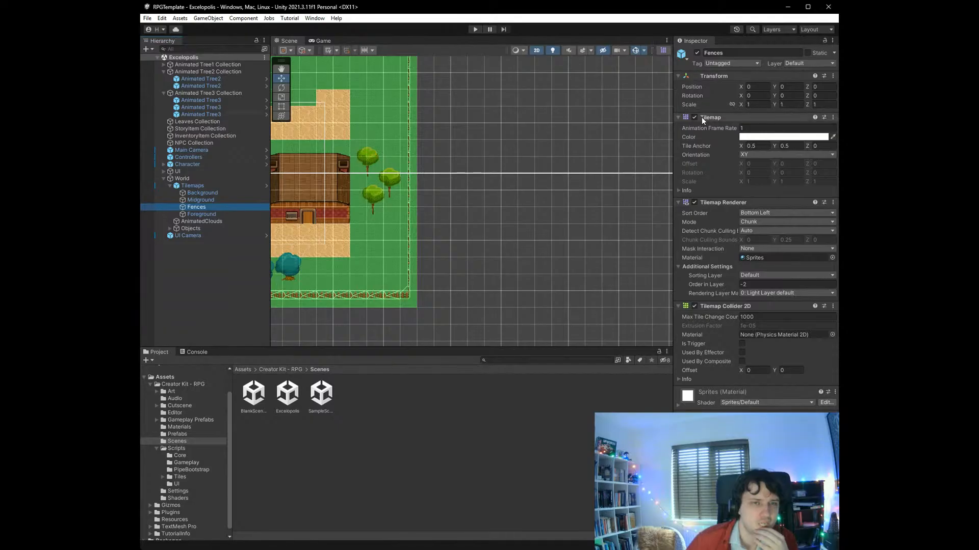
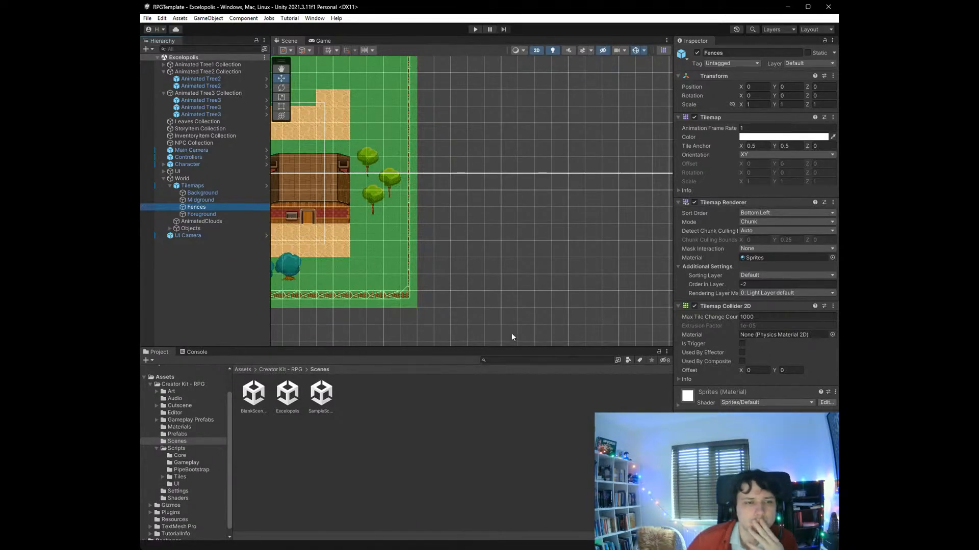
# - Open the Tile Palette and dock it beside the Console, with Fences as the active tilemap
pyautogui.click(758, 214)
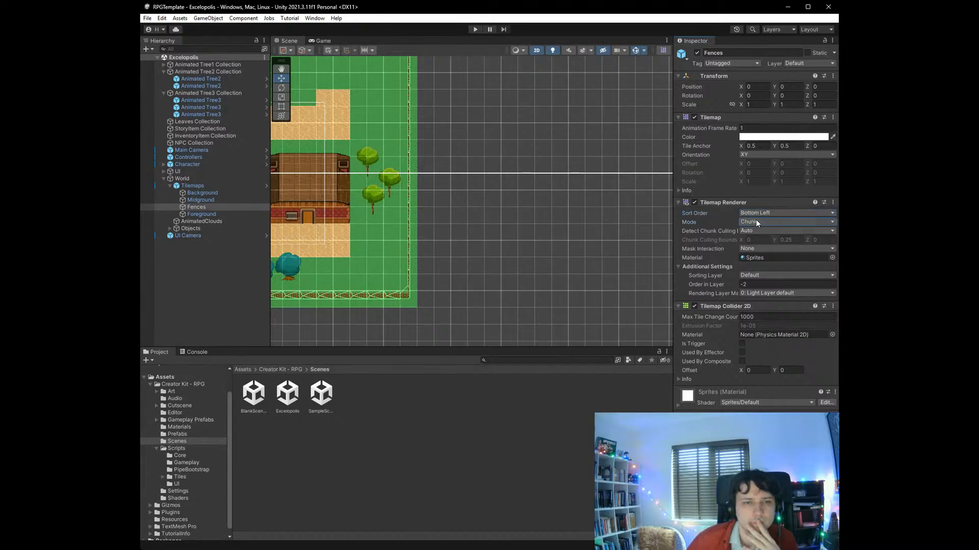
pyautogui.click(713, 228)
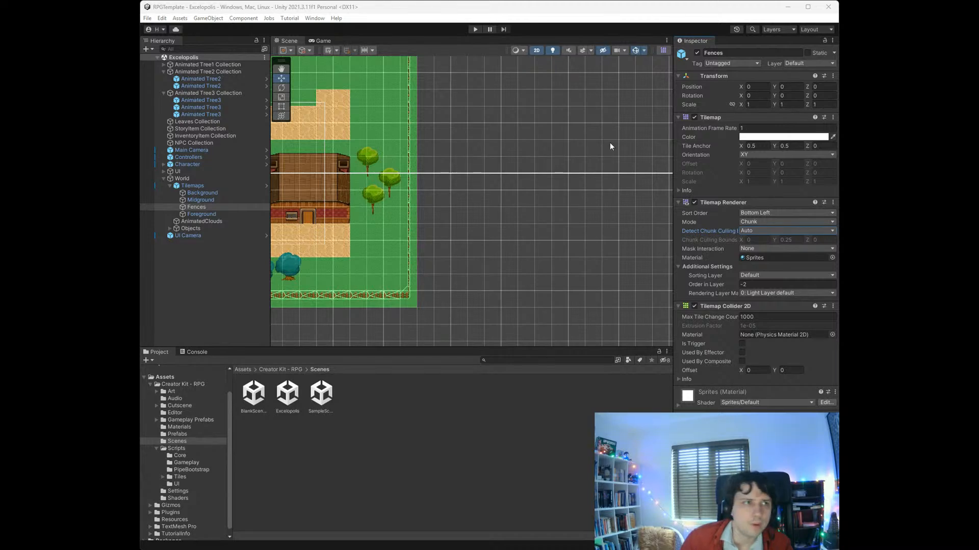
pyautogui.click(313, 20)
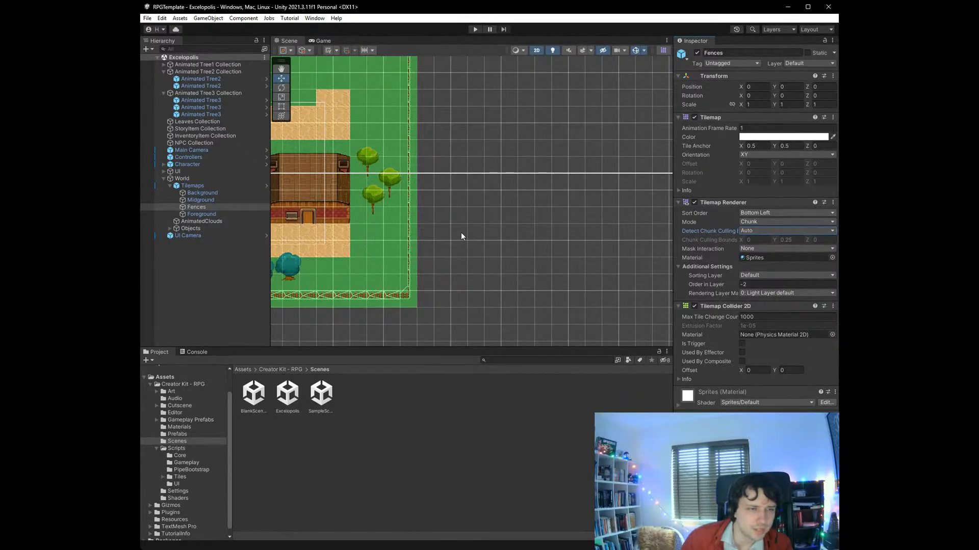
pyautogui.click(482, 242)
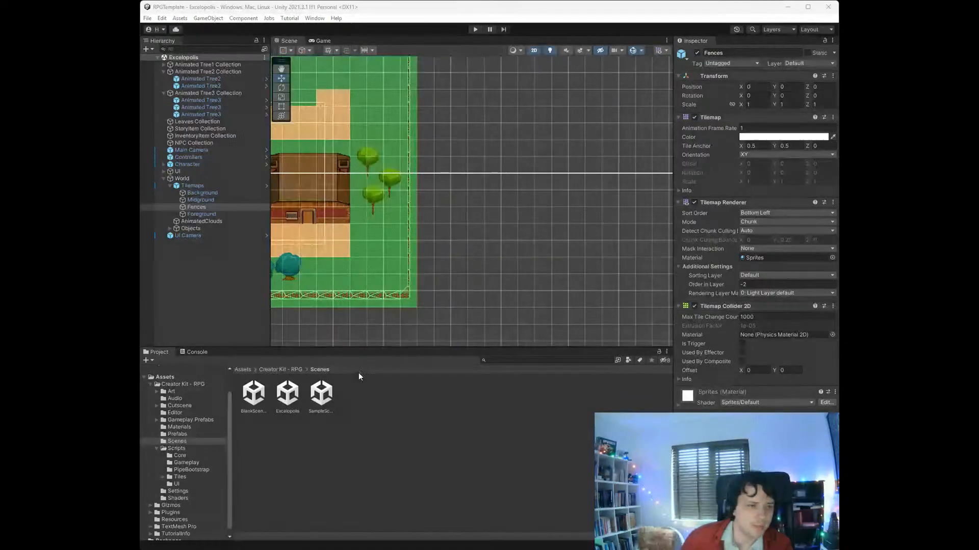
pyautogui.moveTo(345, 356); pyautogui.dragTo(346, 357)
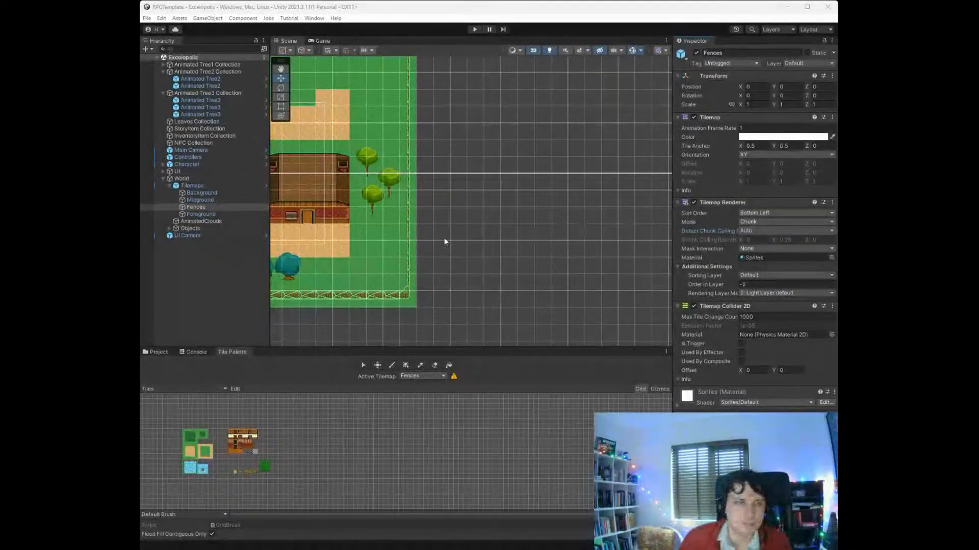
# - Step the fence inward at the map's southeast corner by painting a new fence section on the Fences tilemap and erasing the old outer corner
pyautogui.scroll(-2, 438, 238)
pyautogui.scroll(-3, 430, 239)
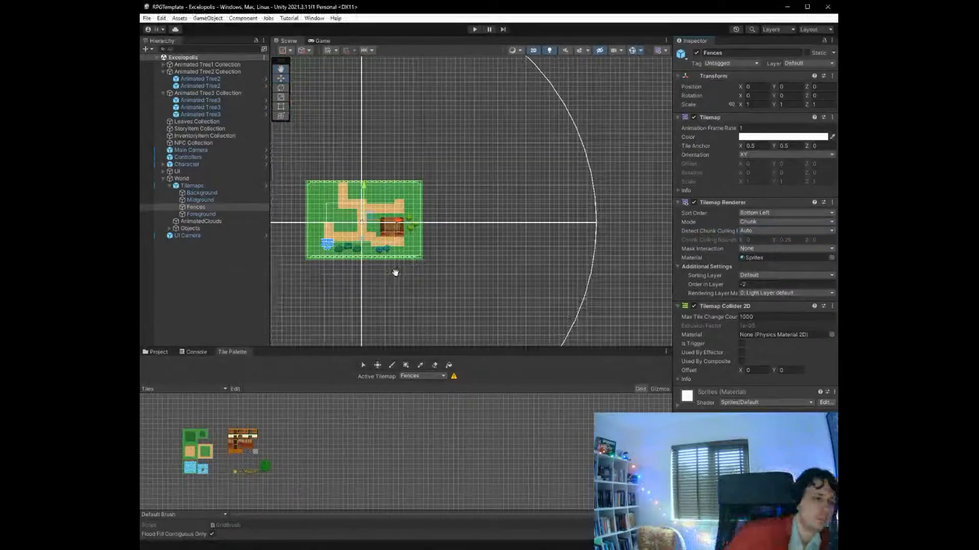
pyautogui.moveTo(393, 271); pyautogui.dragTo(486, 322, button='middle')
pyautogui.scroll(5, 470, 302)
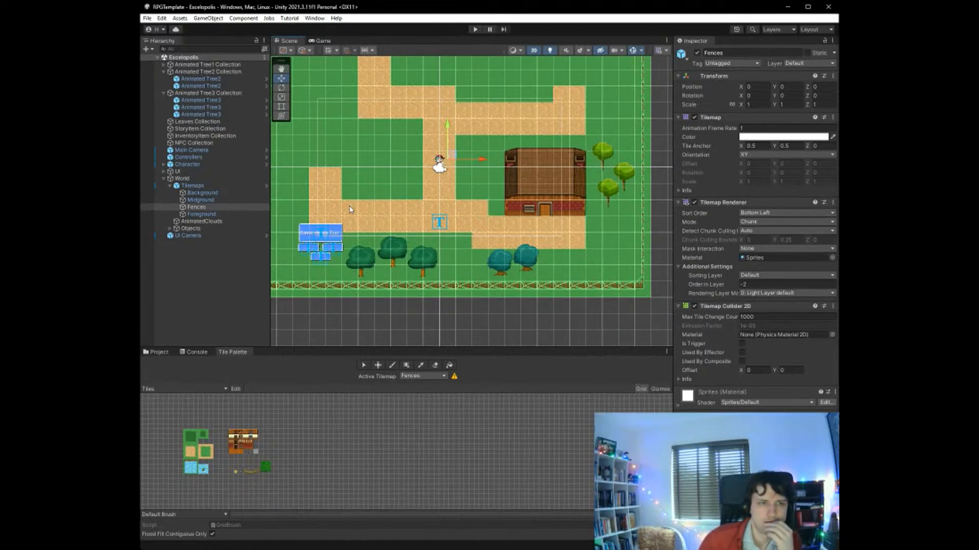
pyautogui.click(198, 228)
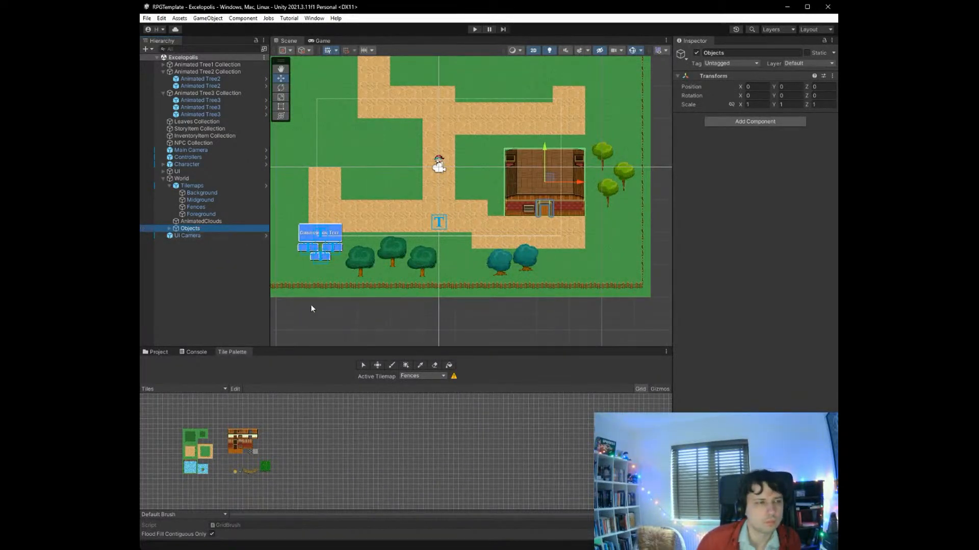
pyautogui.moveTo(311, 305)
pyautogui.mouseDown(button='middle')
pyautogui.moveTo(362, 311)
pyautogui.moveTo(375, 324)
pyautogui.moveTo(322, 324)
pyautogui.moveTo(297, 296)
pyautogui.mouseUp(button='middle')
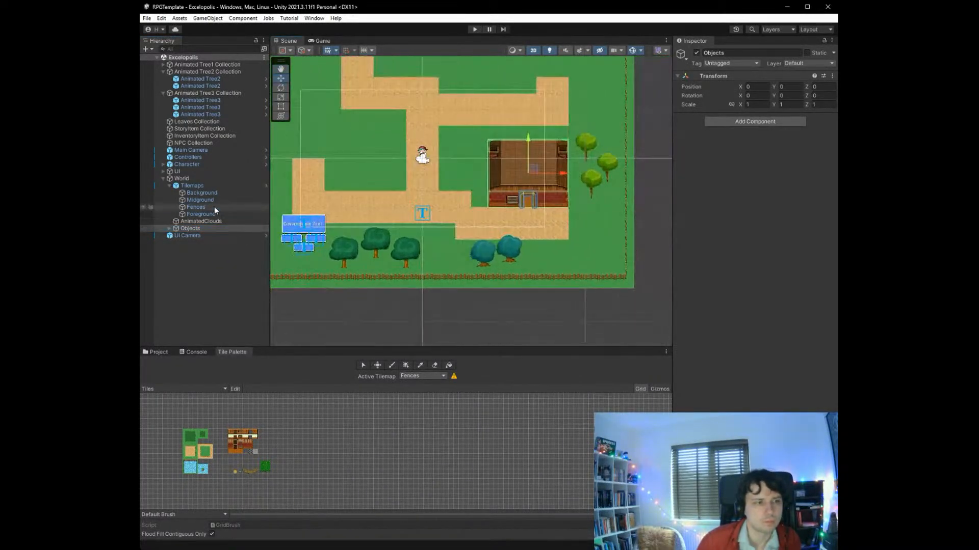
pyautogui.click(214, 207)
pyautogui.scroll(8, 241, 473)
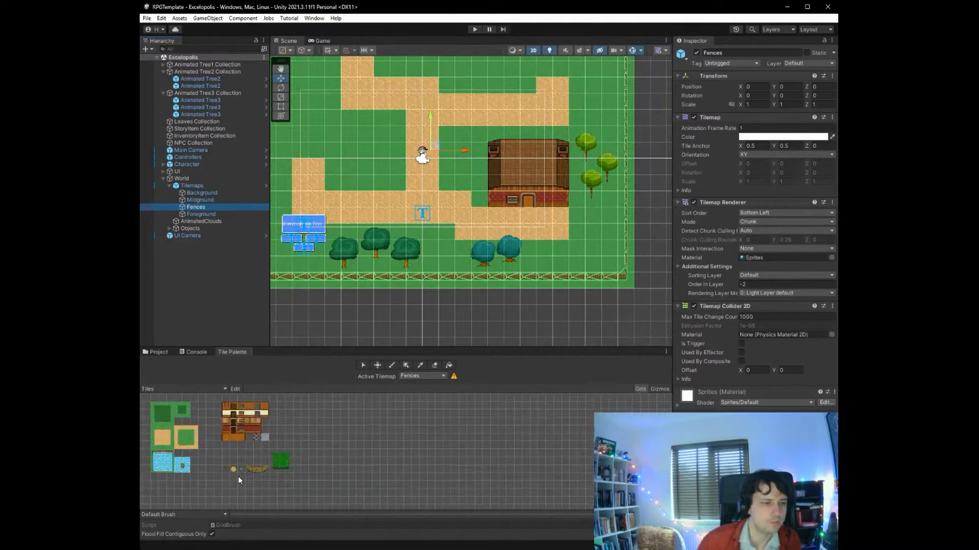
pyautogui.click(189, 443)
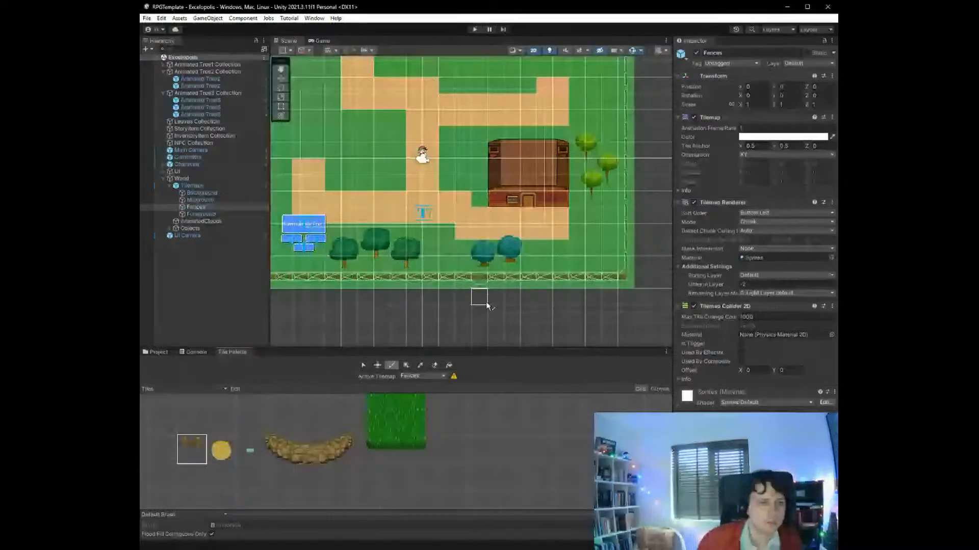
pyautogui.moveTo(588, 274)
pyautogui.mouseDown()
pyautogui.moveTo(588, 234)
pyautogui.moveTo(620, 211)
pyautogui.mouseUp()
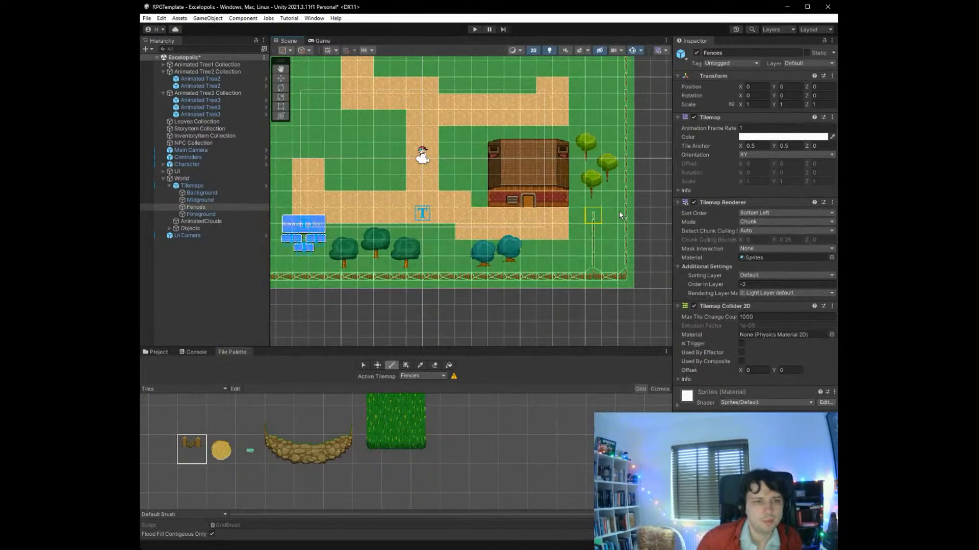
pyautogui.click(433, 365)
pyautogui.moveTo(602, 277)
pyautogui.mouseDown()
pyautogui.moveTo(622, 274)
pyautogui.moveTo(625, 213)
pyautogui.mouseUp()
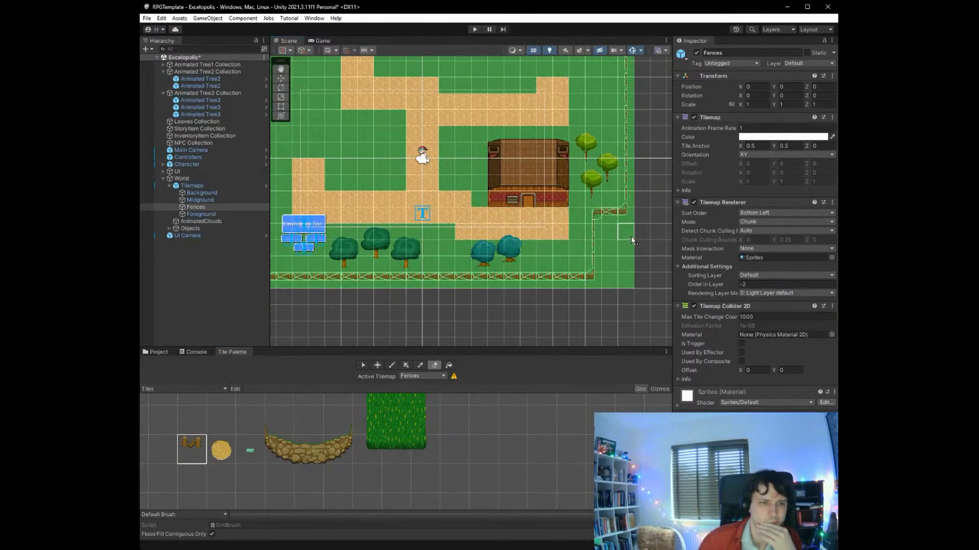
# - Paint a fence line with the same fence tile that cuts inward across the map's northwest corner, west of the northern path
pyautogui.click(402, 364)
pyautogui.click(390, 364)
pyautogui.scroll(3, 561, 312)
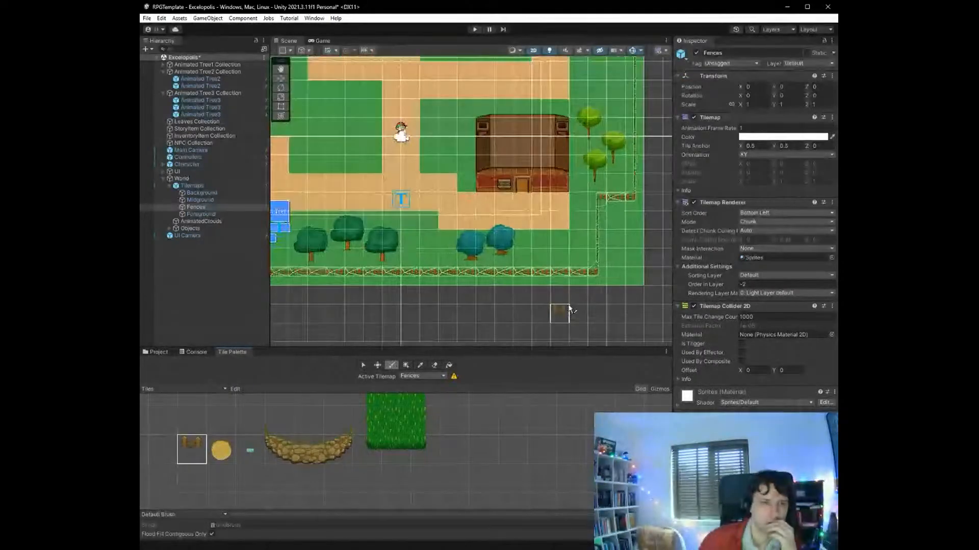
pyautogui.scroll(-8, 571, 299)
pyautogui.moveTo(610, 198); pyautogui.dragTo(560, 297, button='middle')
pyautogui.scroll(10, 570, 208)
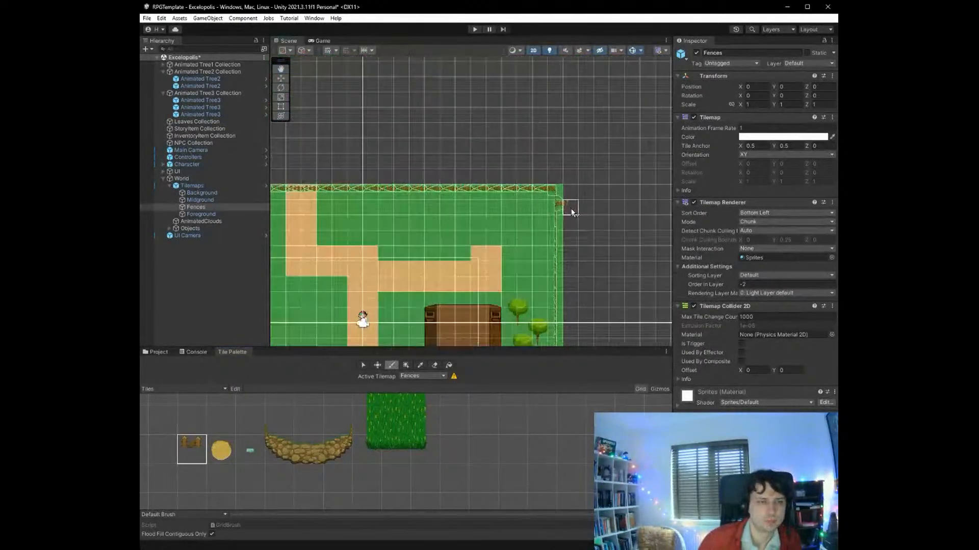
pyautogui.moveTo(442, 249); pyautogui.dragTo(650, 196, button='middle')
pyautogui.moveTo(435, 190); pyautogui.dragTo(486, 167, button='middle')
pyautogui.moveTo(380, 181)
pyautogui.mouseDown()
pyautogui.moveTo(477, 170)
pyautogui.moveTo(461, 172)
pyautogui.moveTo(474, 163)
pyautogui.moveTo(477, 120)
pyautogui.mouseUp()
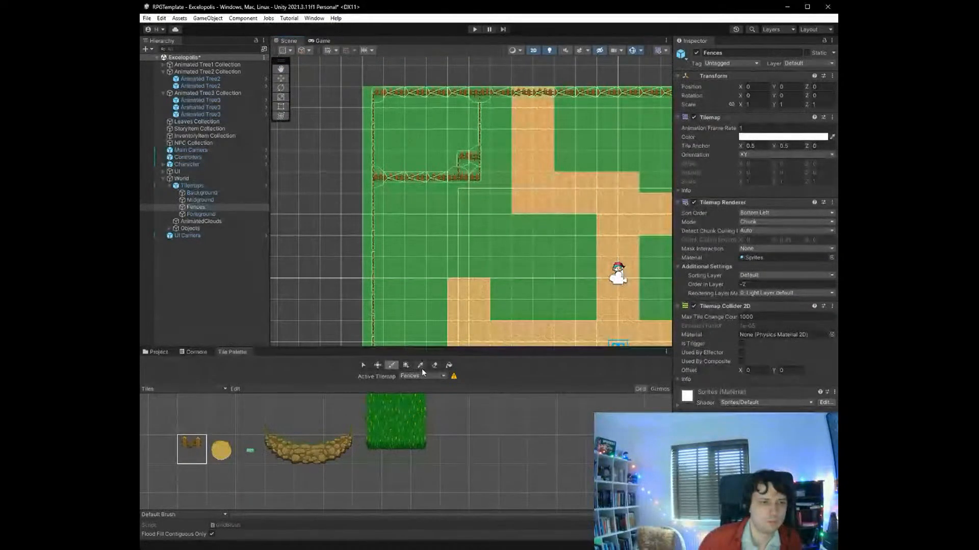
# - Erase the old outer fence and stray tiles around the northwest corner, leaving only the inset fence line
pyautogui.click(434, 365)
pyautogui.moveTo(451, 100); pyautogui.dragTo(414, 100)
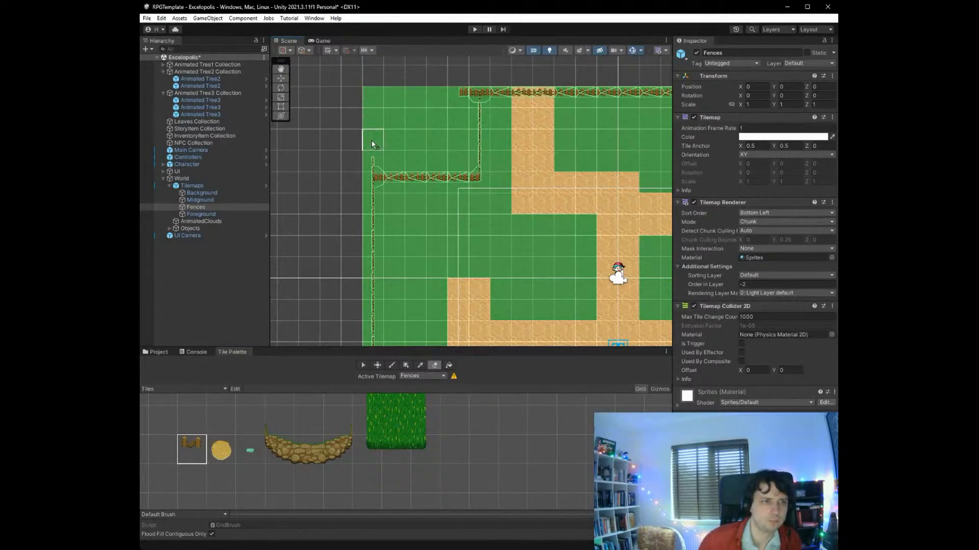
pyautogui.scroll(-6, 408, 214)
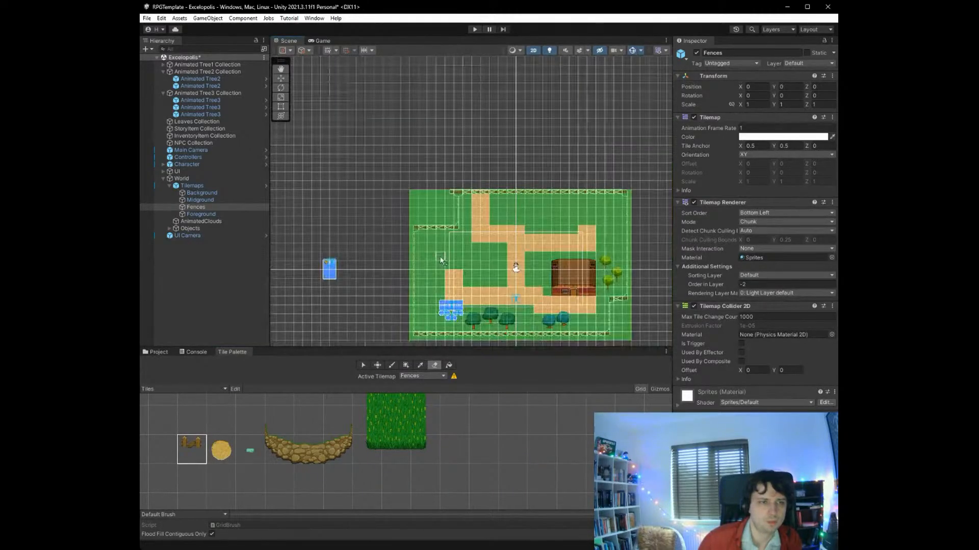
pyautogui.click(448, 194)
# - Replace the outer fence at the southwest corner with an inset fence section, erasing the old corner tiles, and save the scene
pyautogui.moveTo(424, 337); pyautogui.dragTo(435, 244, button='middle')
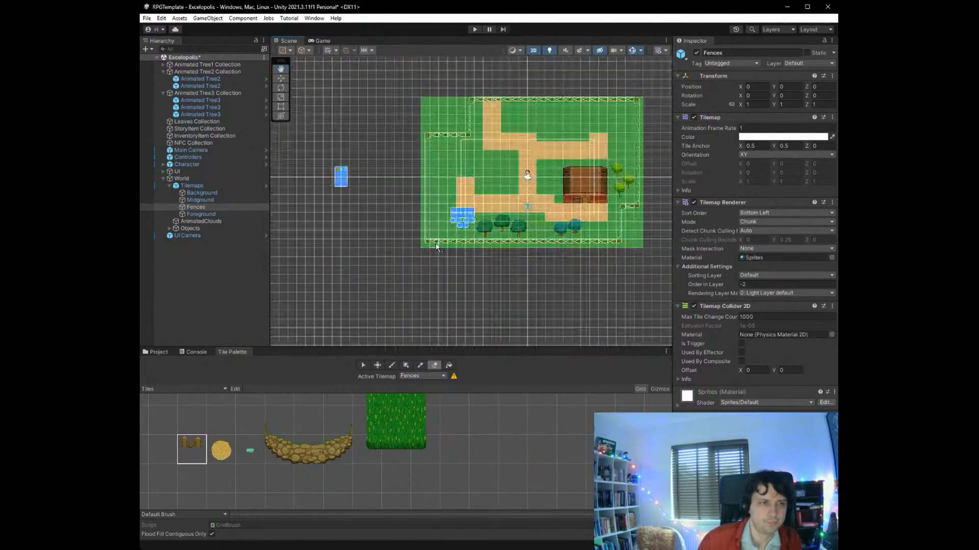
pyautogui.scroll(10, 435, 246)
pyautogui.moveTo(514, 247); pyautogui.dragTo(308, 286, button='middle')
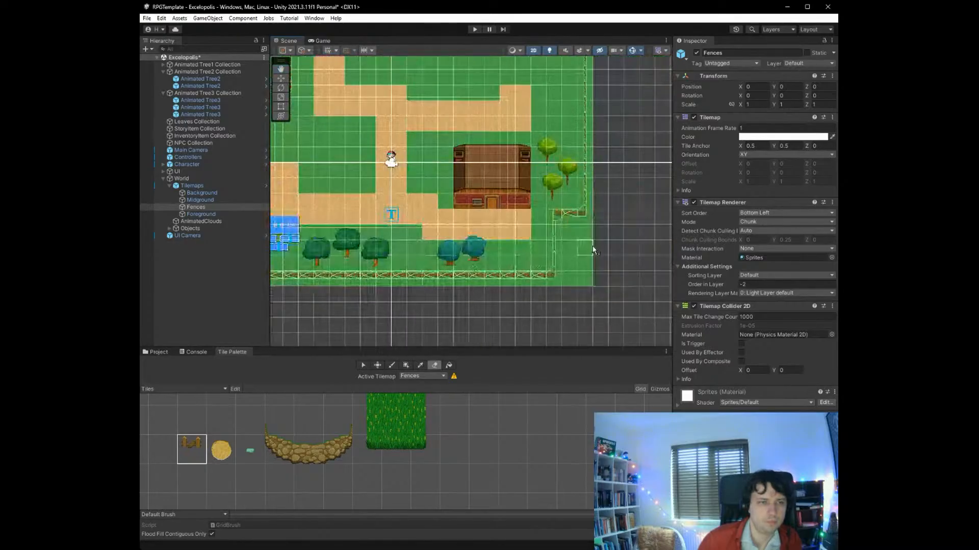
pyautogui.moveTo(593, 250)
pyautogui.mouseDown(button='middle')
pyautogui.moveTo(546, 312)
pyautogui.moveTo(603, 284)
pyautogui.moveTo(687, 276)
pyautogui.moveTo(650, 269)
pyautogui.moveTo(669, 278)
pyautogui.mouseUp(button='middle')
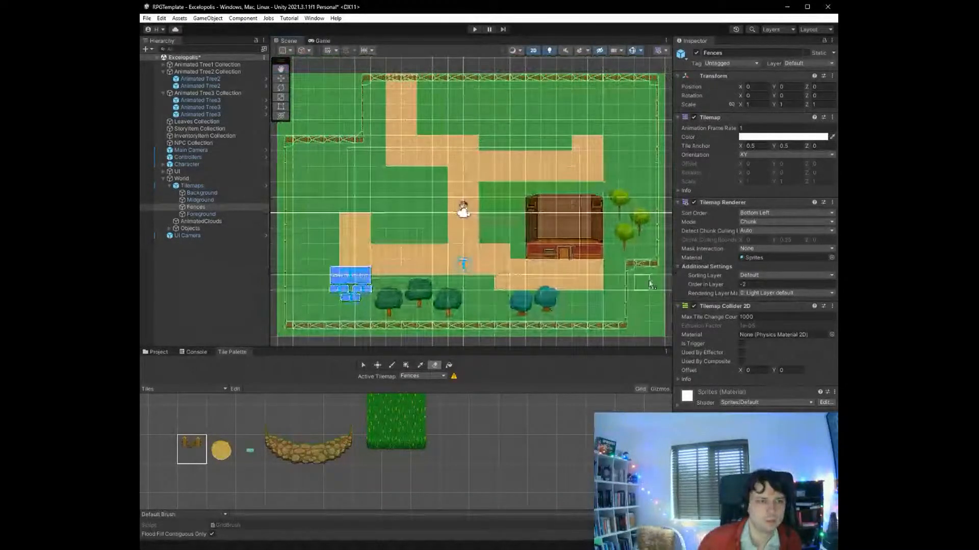
pyautogui.moveTo(286, 270); pyautogui.dragTo(308, 331)
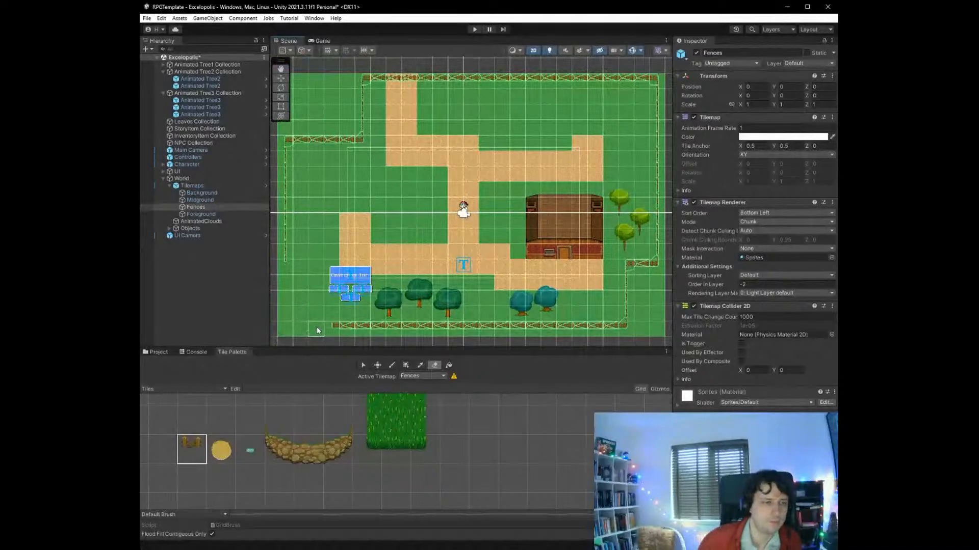
pyautogui.click(193, 449)
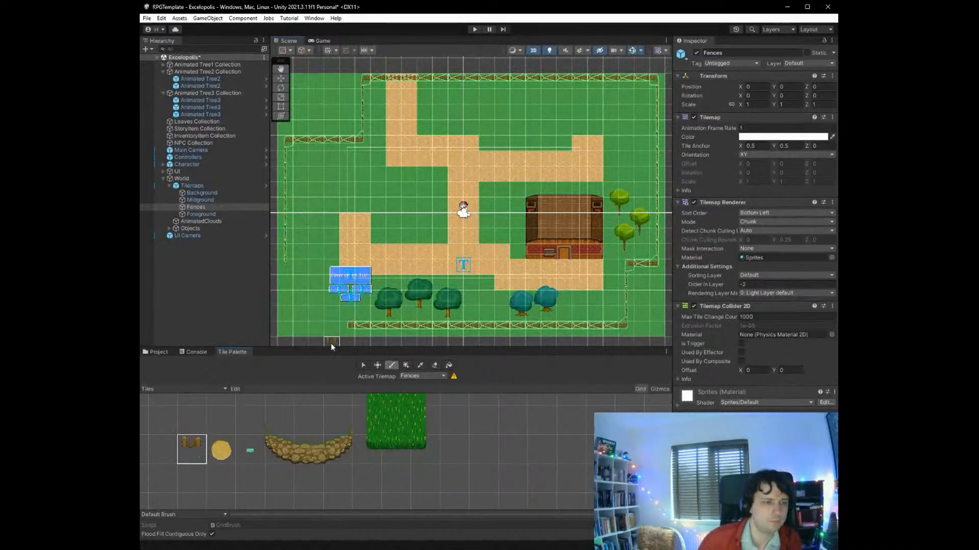
pyautogui.moveTo(339, 329)
pyautogui.mouseDown()
pyautogui.moveTo(332, 295)
pyautogui.moveTo(293, 296)
pyautogui.moveTo(287, 268)
pyautogui.mouseUp()
pyautogui.scroll(-2, 311, 295)
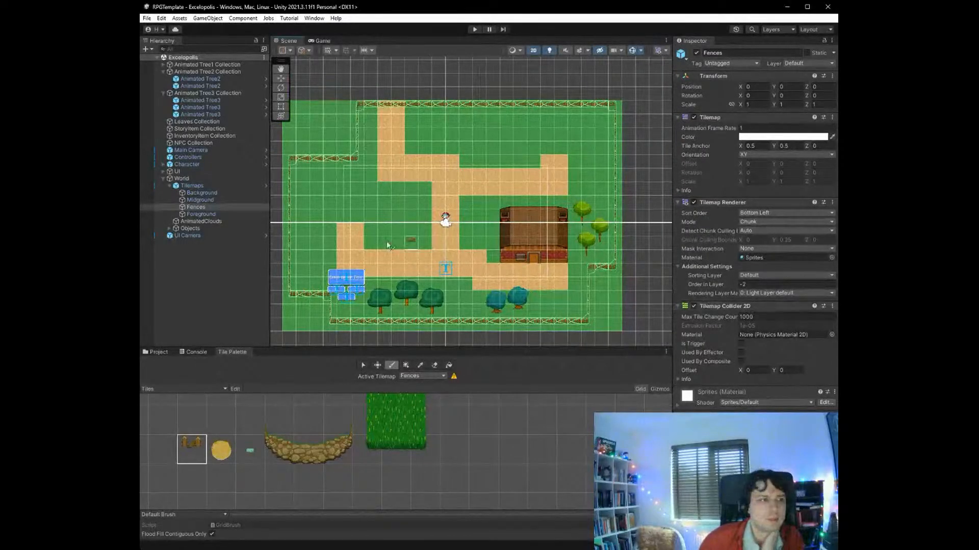
# - Paste a Bush 0 under World's Objects and place it east of the northern path at X -2.04, Y 7.38
pyautogui.click(193, 229)
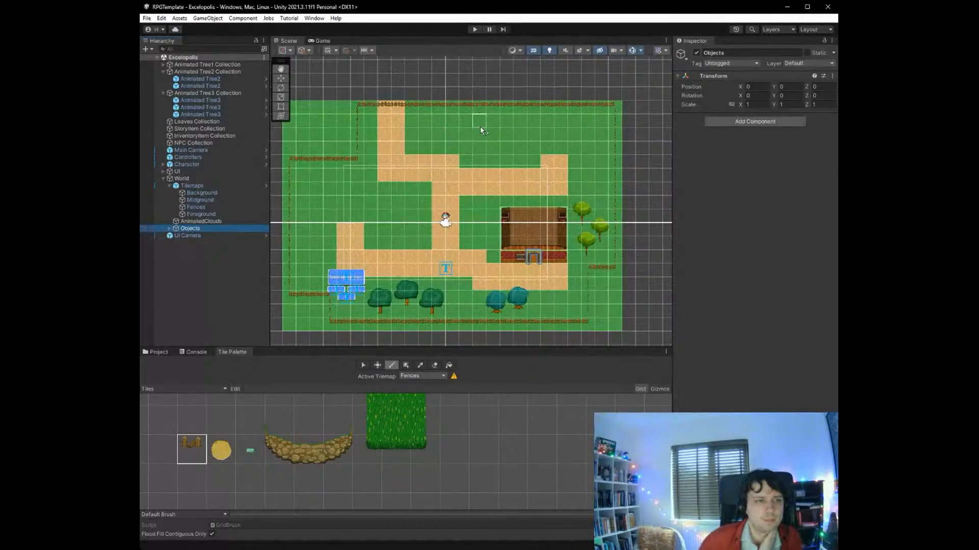
pyautogui.click(363, 365)
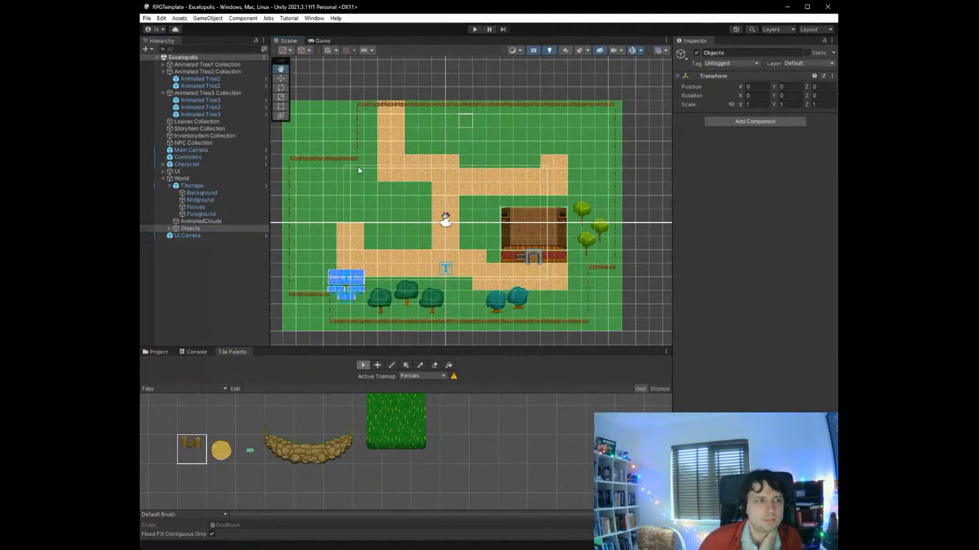
pyautogui.click(168, 351)
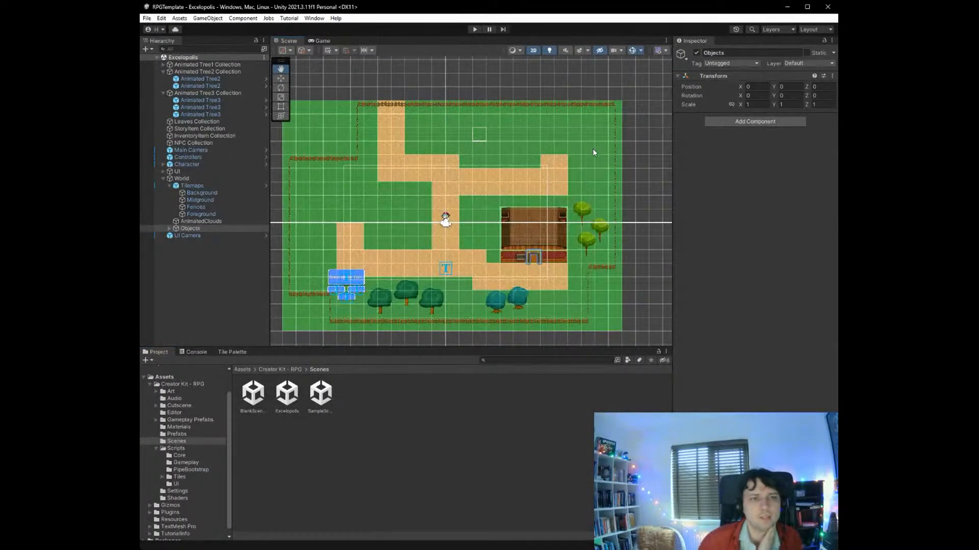
pyautogui.hotkey('ctrl', 'z')
pyautogui.scroll(5, 346, 126)
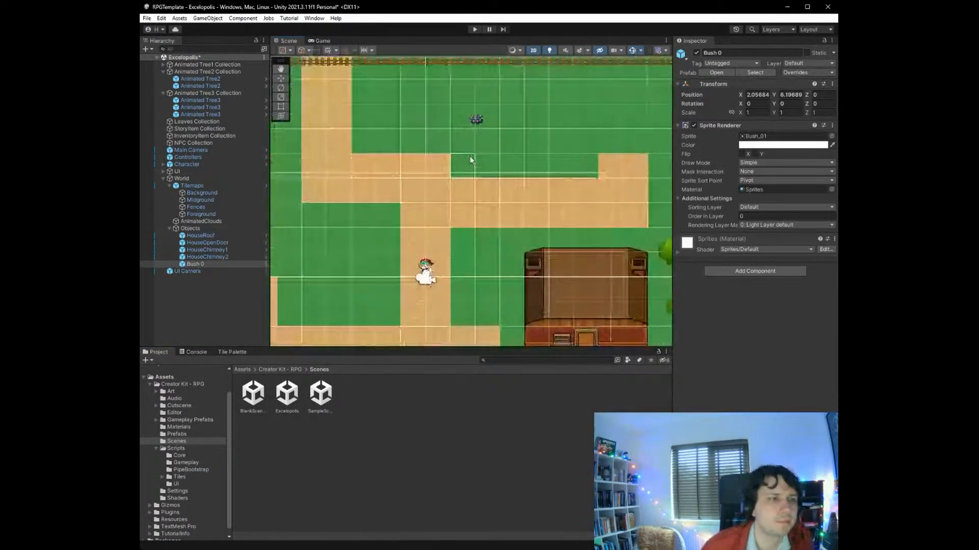
pyautogui.scroll(-4, 316, 71)
pyautogui.click(281, 78)
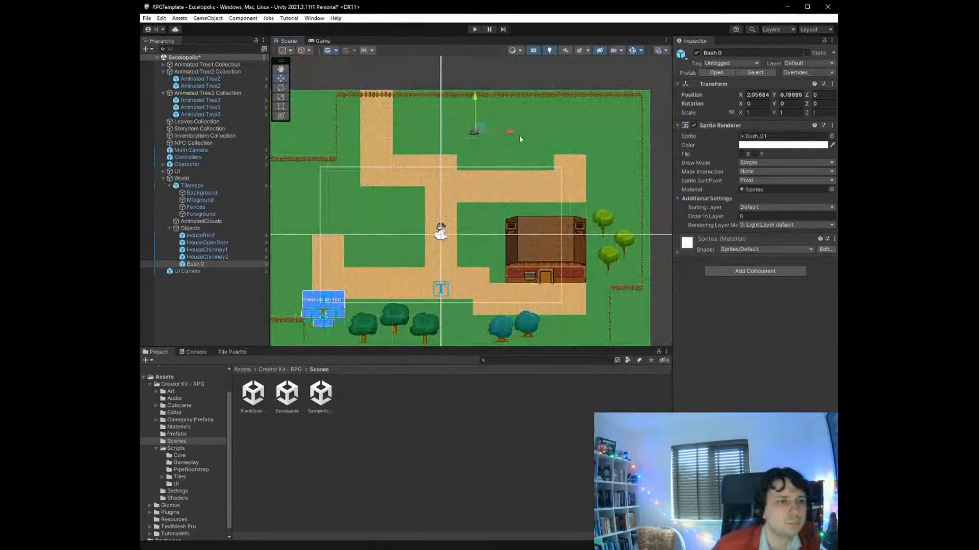
pyautogui.moveTo(493, 145); pyautogui.dragTo(427, 126)
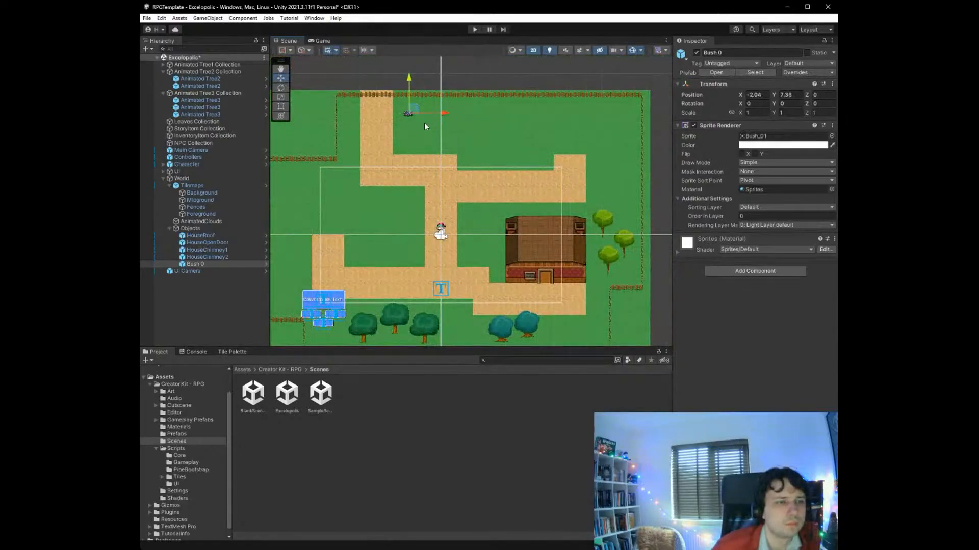
# - Add three more Bush 0 copies in a cluster around the first bush, the first copy at local X 0.65, Y -0.43
pyautogui.click(283, 87)
pyautogui.click(284, 79)
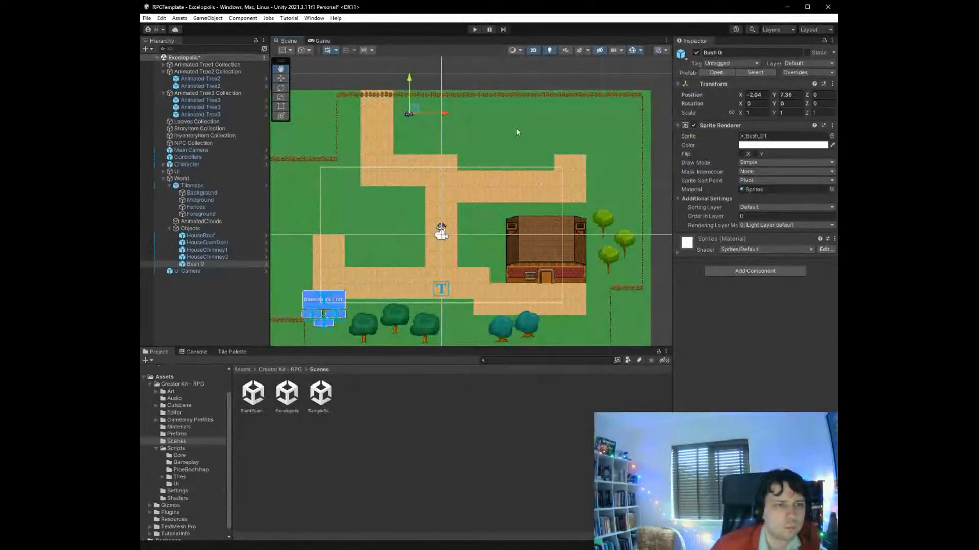
pyautogui.hotkey('ctrl', 'd')
pyautogui.moveTo(432, 106); pyautogui.dragTo(426, 112)
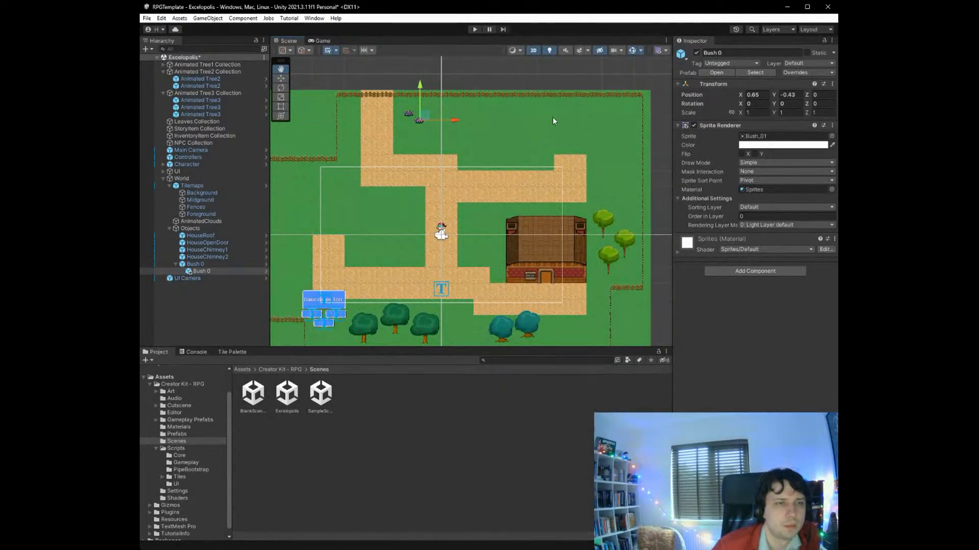
pyautogui.hotkey('ctrl', 'd')
pyautogui.moveTo(440, 102); pyautogui.dragTo(443, 125)
pyautogui.hotkey('ctrl', 'd')
pyautogui.click(466, 149)
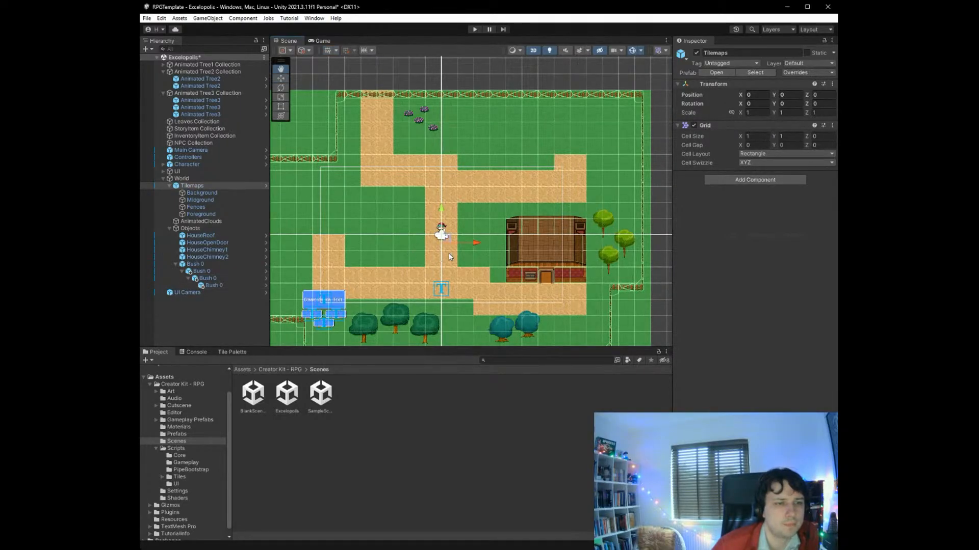
# - Paste a Bush 1 under Tilemaps and place it on the grass just east of the western path's upright end
pyautogui.hotkey('ctrl', 'v')
pyautogui.moveTo(388, 239); pyautogui.dragTo(363, 251)
pyautogui.click(376, 243)
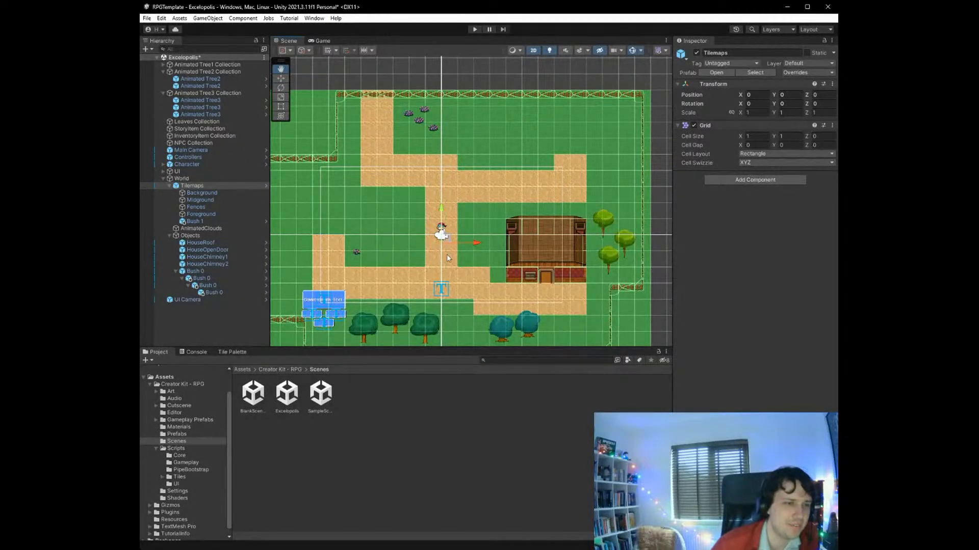
# - Add a second Bush 1 at X -4.68, Y -1.67 and two Bush 2 copies on the grass just west of the central path
pyautogui.hotkey('ctrl', 'v')
pyautogui.moveTo(380, 243); pyautogui.dragTo(373, 259)
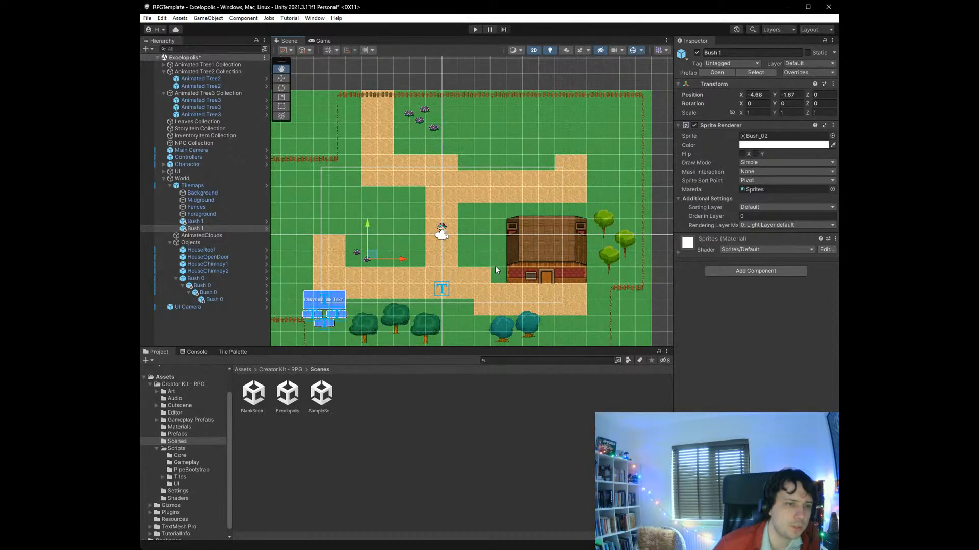
pyautogui.hotkey('ctrl', 'v')
pyautogui.moveTo(381, 240); pyautogui.dragTo(410, 250)
pyautogui.hotkey('ctrl', 'v')
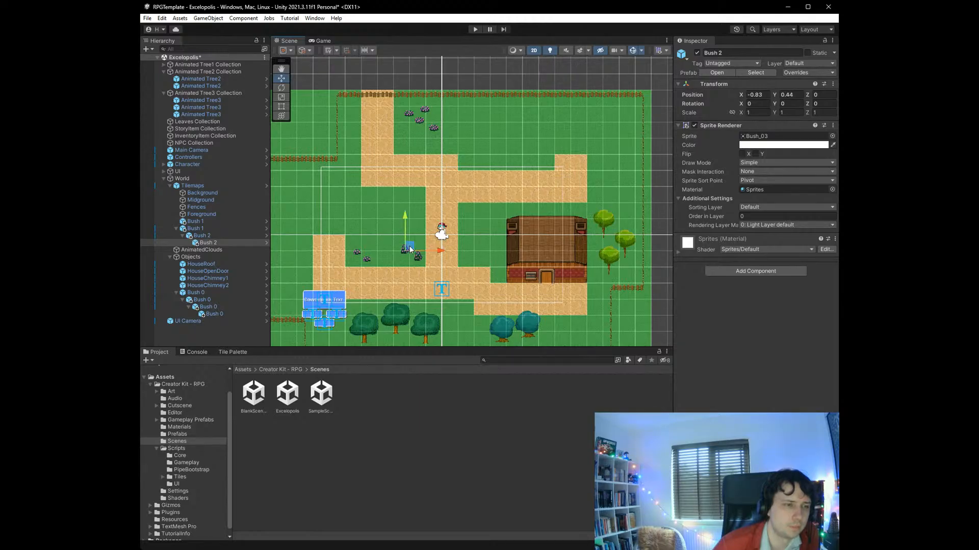
# - Paste two Bush 3 copies on the grass west of the western path, at local X -8.1, Y -0.67 and X 0.44, Y 0.39
pyautogui.moveTo(380, 270); pyautogui.dragTo(497, 251, button='middle')
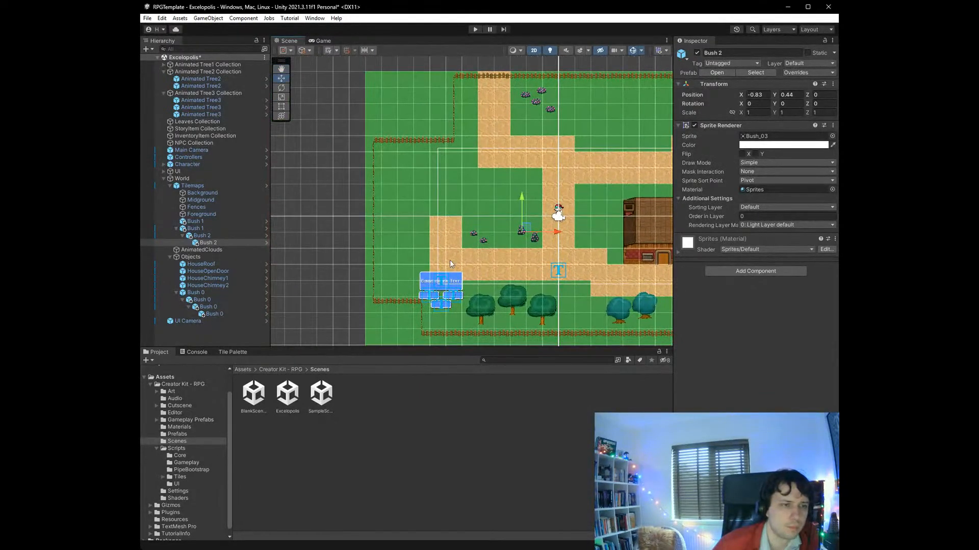
pyautogui.rightClick(396, 257)
pyautogui.click(512, 290)
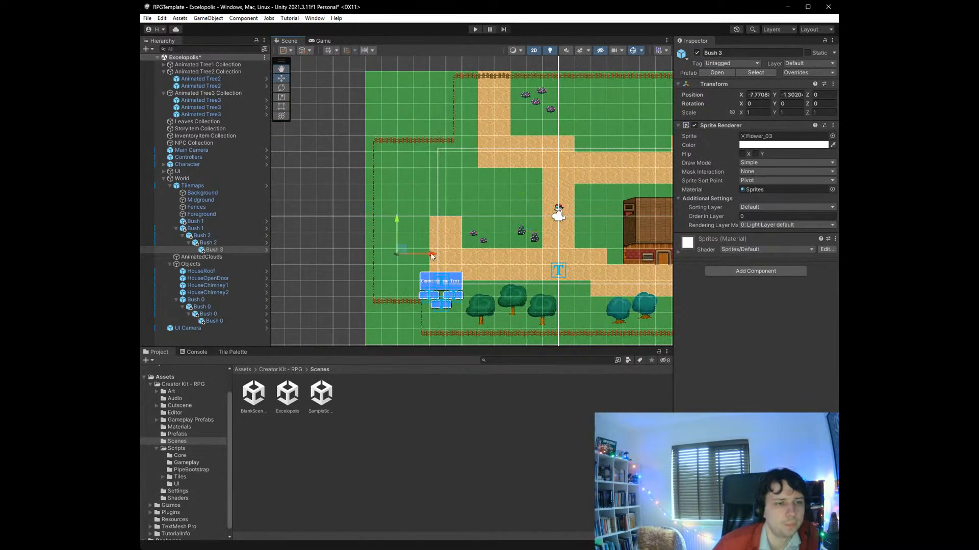
pyautogui.moveTo(403, 249); pyautogui.dragTo(398, 239)
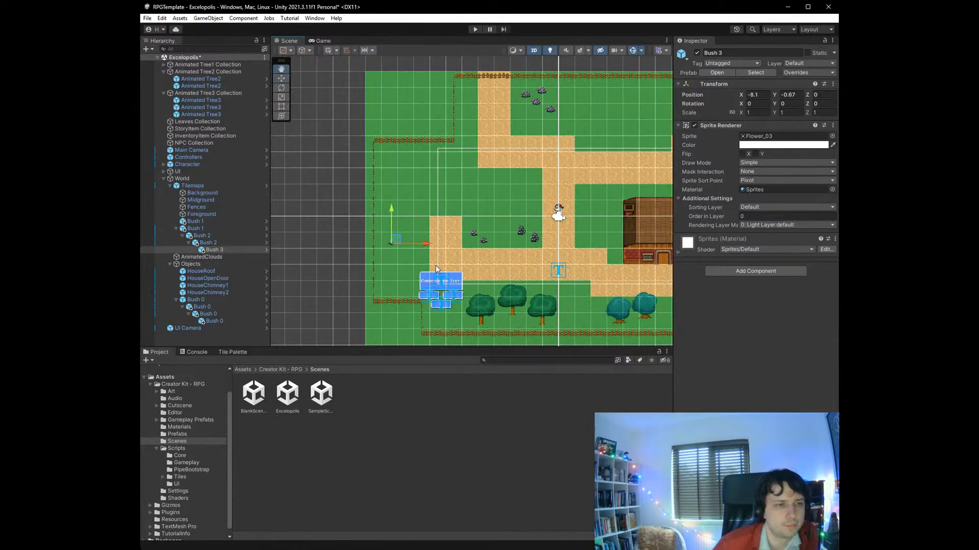
pyautogui.click(527, 283)
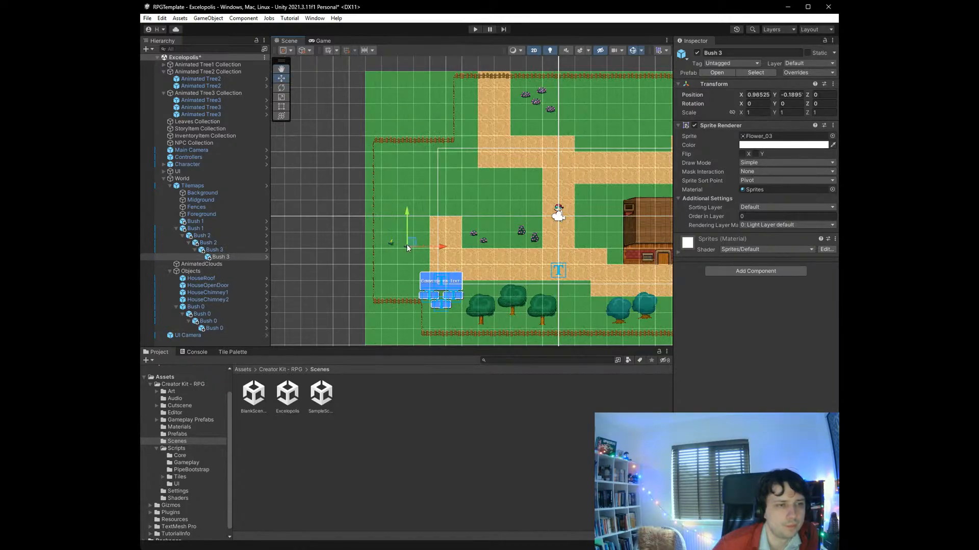
pyautogui.moveTo(413, 243); pyautogui.dragTo(403, 233)
# - Add three more Bush 3 copies to the western cluster at local (0.61, -0.47), (-0.97, -0.87) and (0.8, -0.27), and save the scene
pyautogui.rightClick(410, 241)
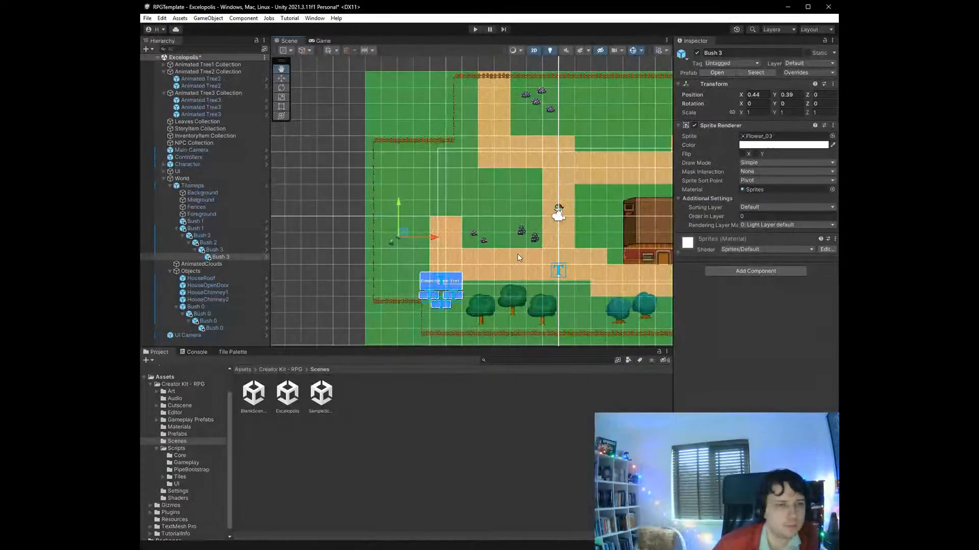
pyautogui.click(531, 274)
pyautogui.moveTo(418, 234); pyautogui.dragTo(415, 239)
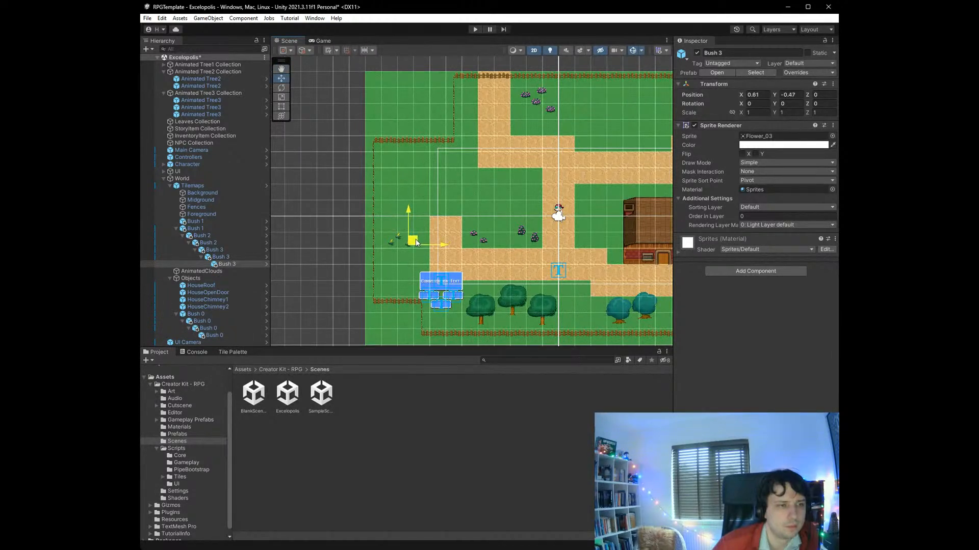
pyautogui.rightClick(396, 257)
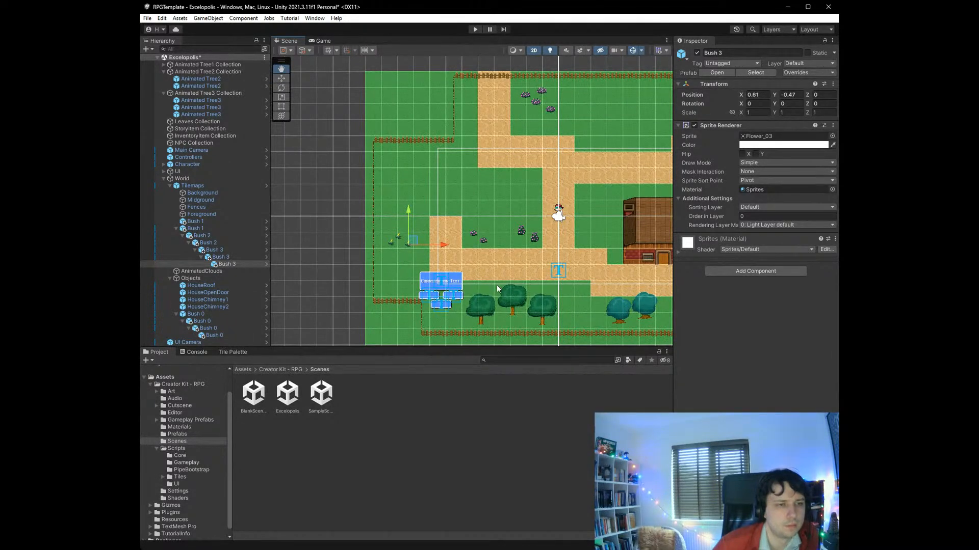
pyautogui.click(513, 289)
pyautogui.moveTo(404, 251); pyautogui.dragTo(402, 254)
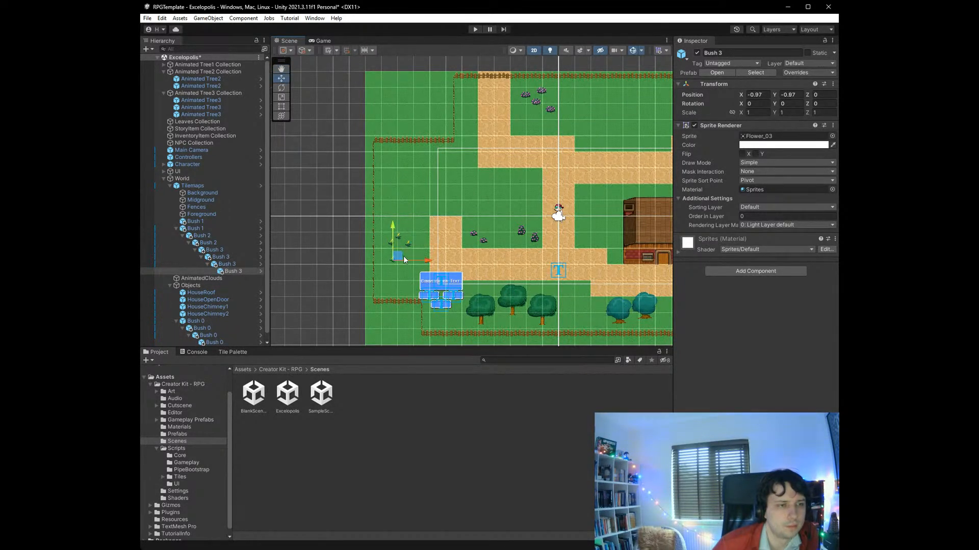
pyautogui.rightClick(416, 253)
pyautogui.click(541, 286)
pyautogui.moveTo(402, 258)
pyautogui.mouseDown()
pyautogui.moveTo(427, 249)
pyautogui.moveTo(417, 264)
pyautogui.mouseUp()
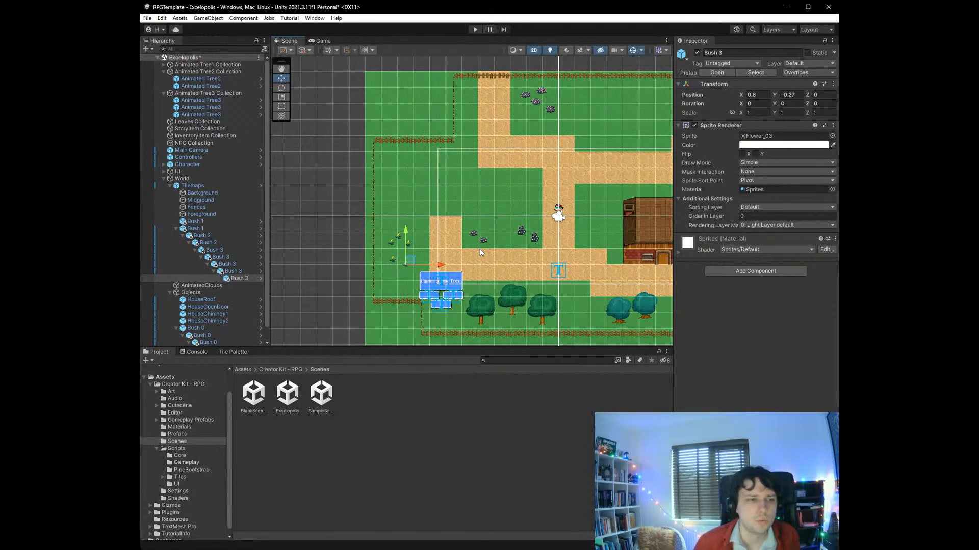
pyautogui.hotkey('ctrl', 's')
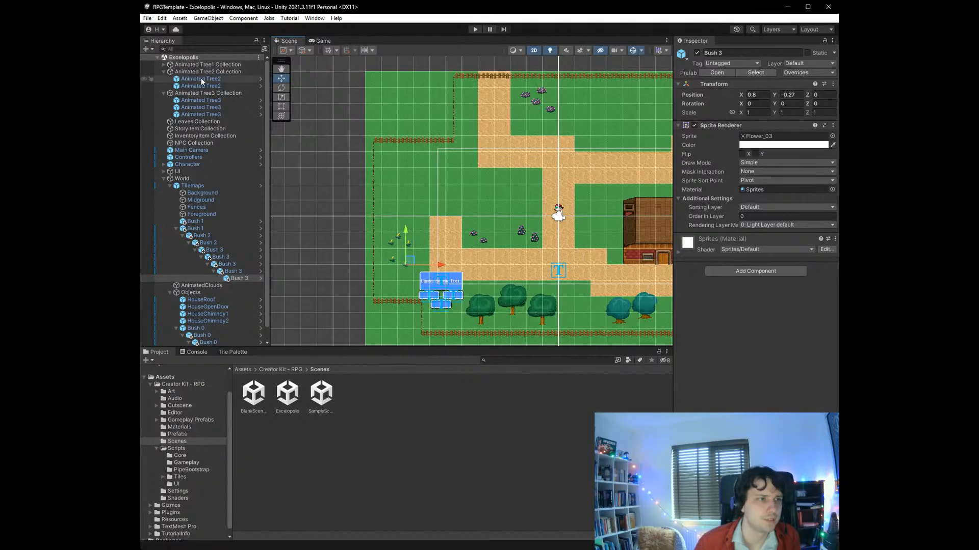
# - Open the Environment sprites folder under Creator Kit - RPG's Art and Sprites
pyautogui.scroll(-6, 338, 237)
pyautogui.scroll(6, 574, 252)
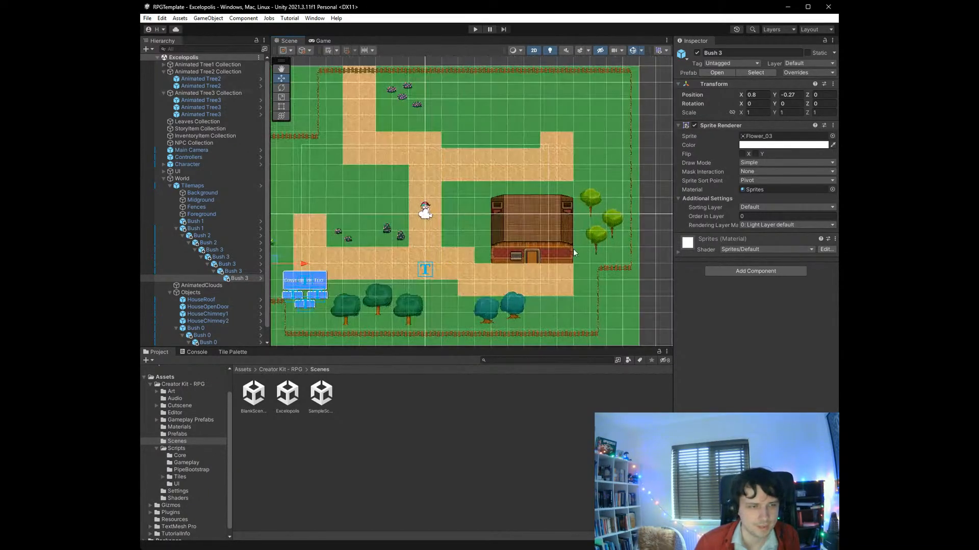
pyautogui.scroll(-1, 388, 248)
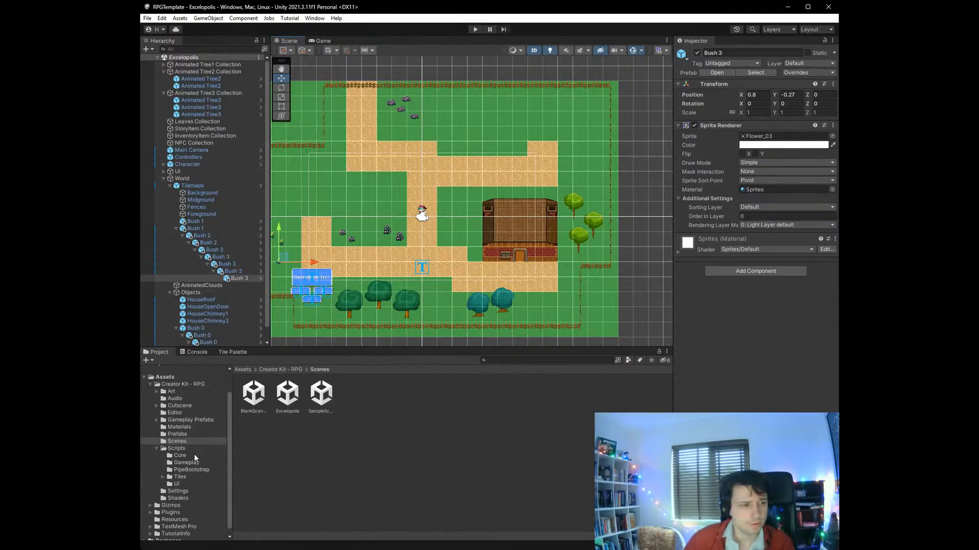
pyautogui.click(157, 449)
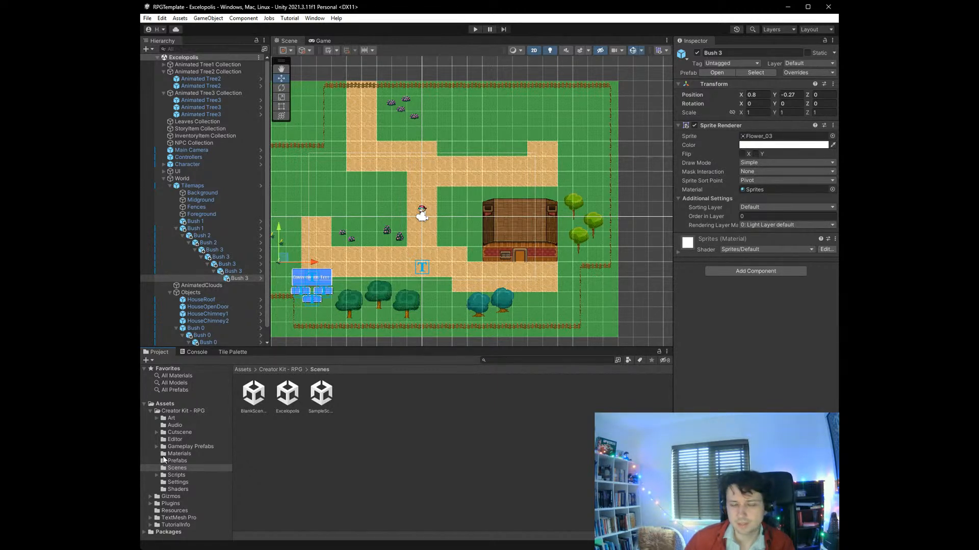
pyautogui.click(157, 418)
pyautogui.click(163, 440)
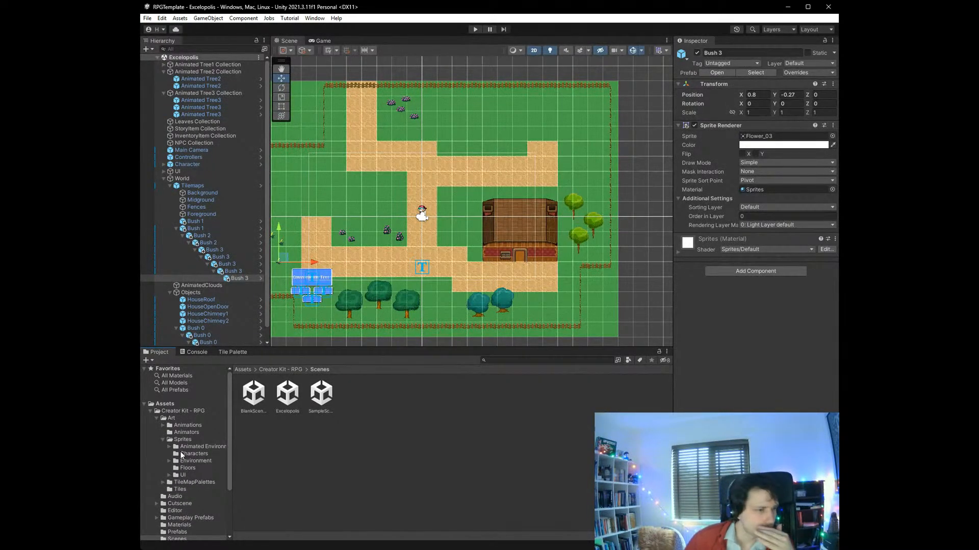
pyautogui.click(168, 460)
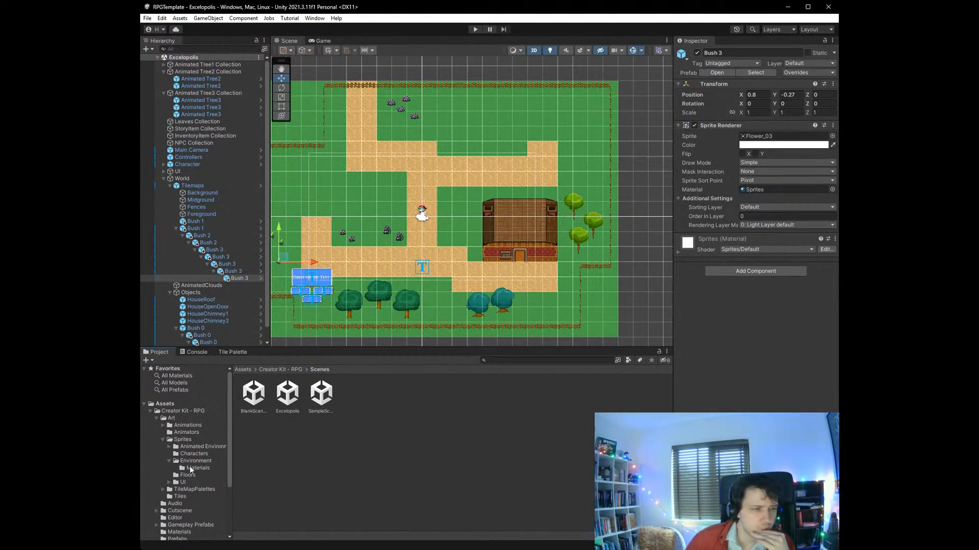
pyautogui.click(191, 468)
pyautogui.click(197, 461)
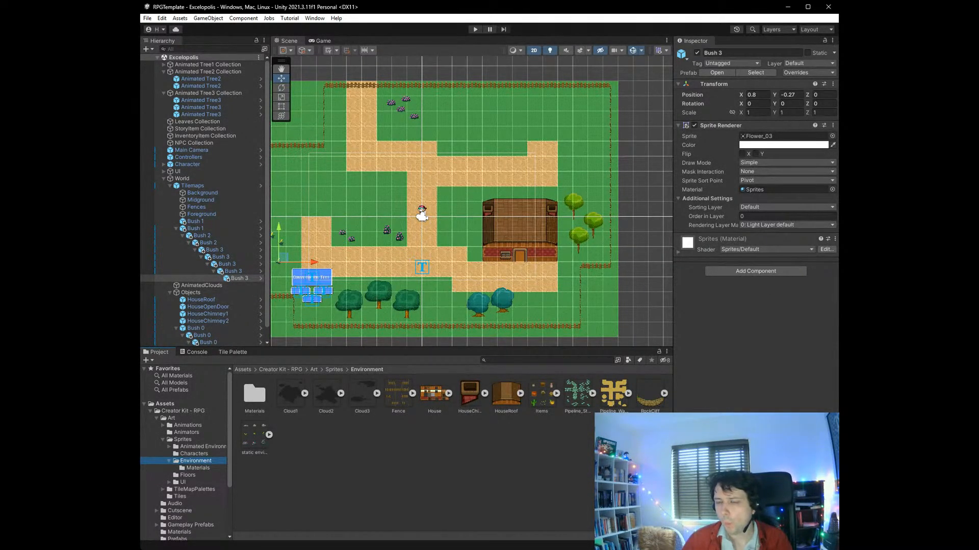
# - Add the Cloud3 sprite to the scene as a child of World's AnimatedClouds
pyautogui.click(169, 186)
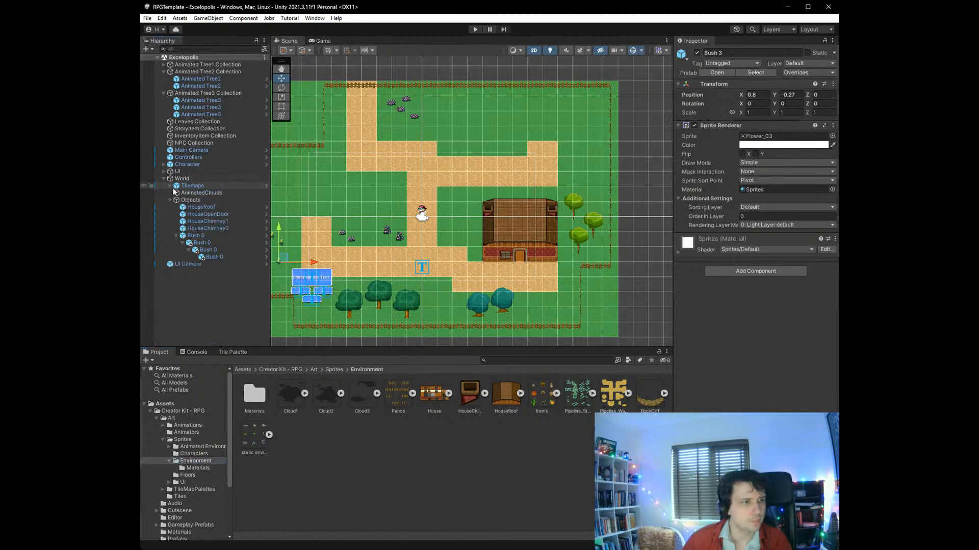
pyautogui.click(194, 193)
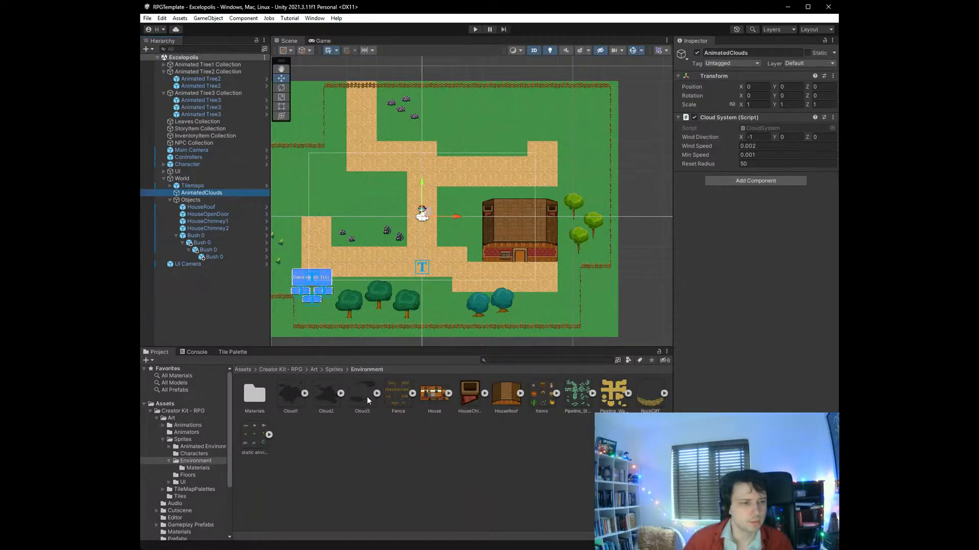
pyautogui.moveTo(367, 397); pyautogui.dragTo(218, 198)
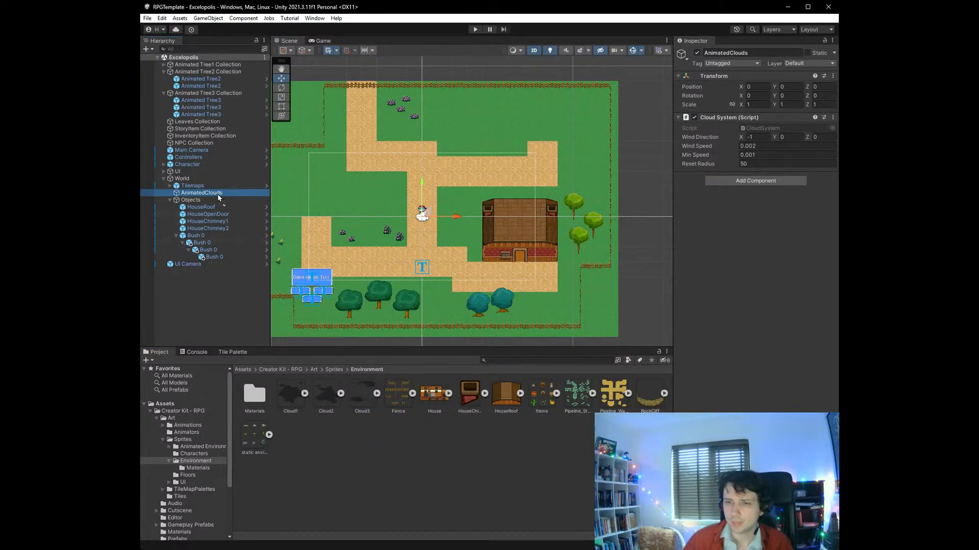
pyautogui.moveTo(219, 198); pyautogui.dragTo(218, 198)
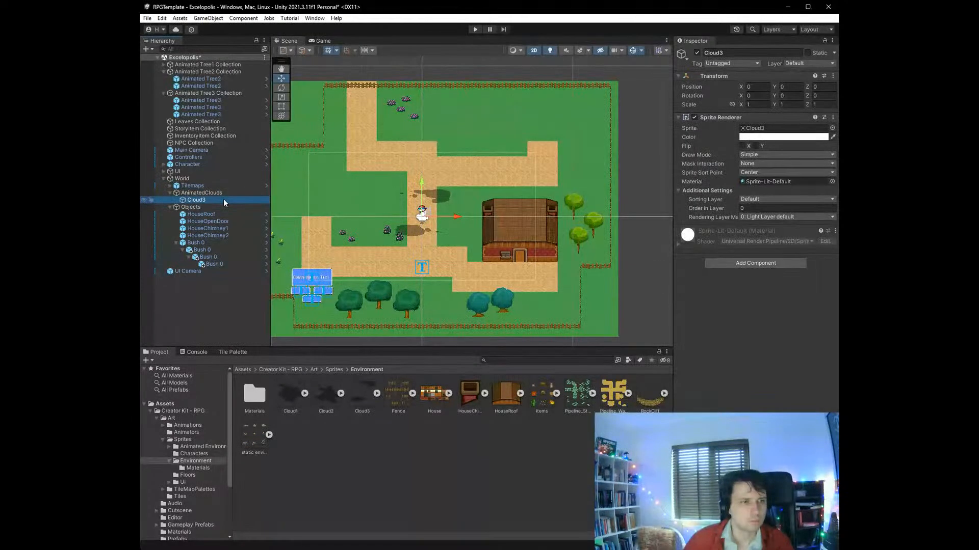
# - Set the Order in Layer of Cloud3's Sprite Renderer to 2000
pyautogui.scroll(5, 411, 232)
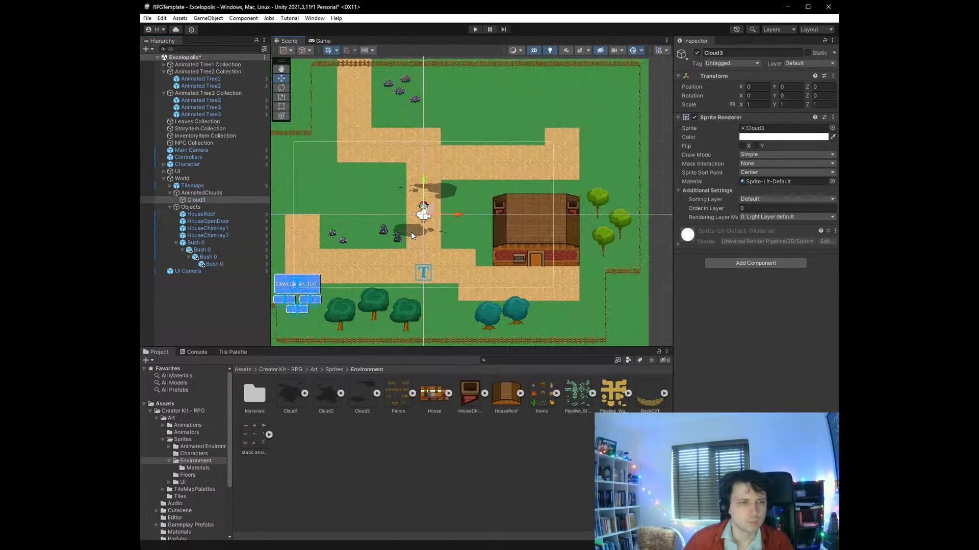
pyautogui.scroll(4, 411, 231)
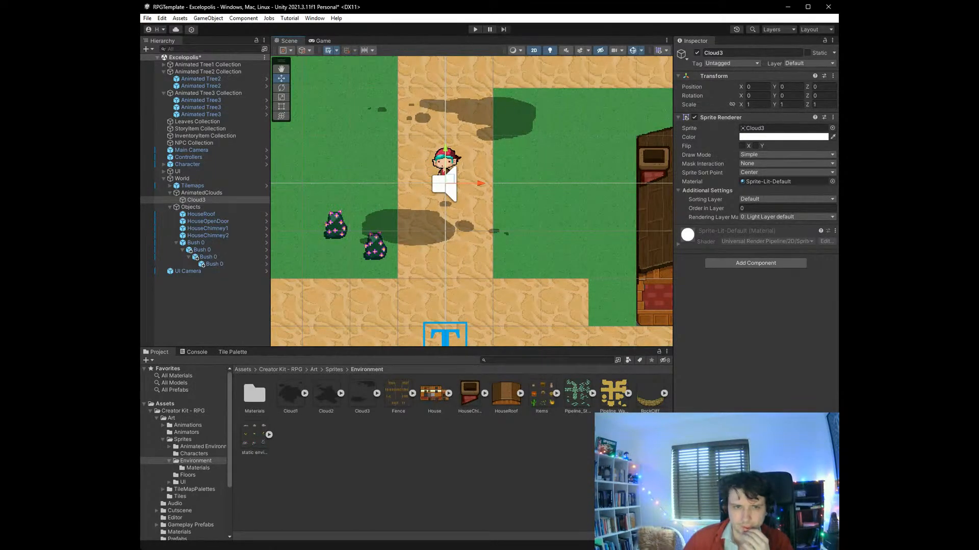
pyautogui.click(761, 209)
pyautogui.write('2000')
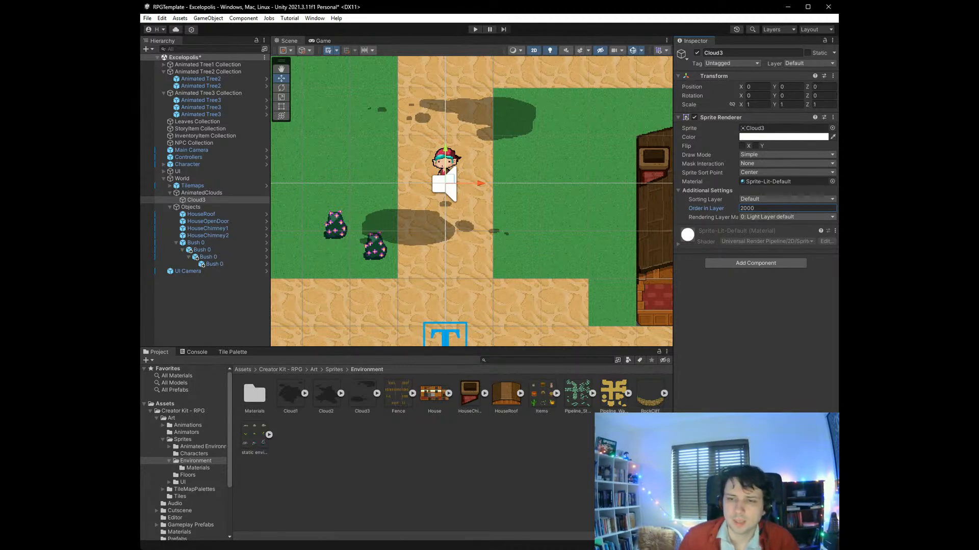
# - Move Cloud3 north of the house to about X 6.62, Y 5.43 and save the scene
pyautogui.scroll(-8, 328, 266)
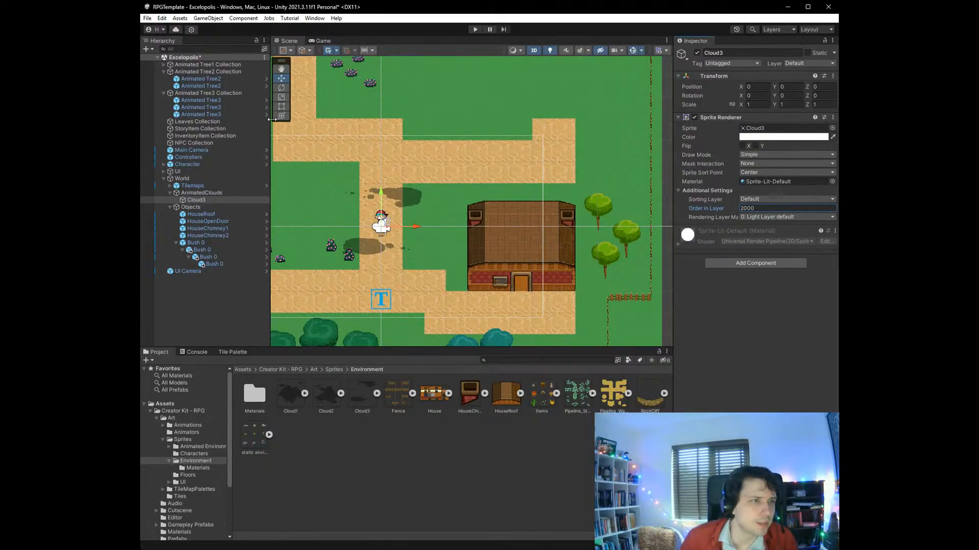
pyautogui.moveTo(383, 226); pyautogui.dragTo(529, 105)
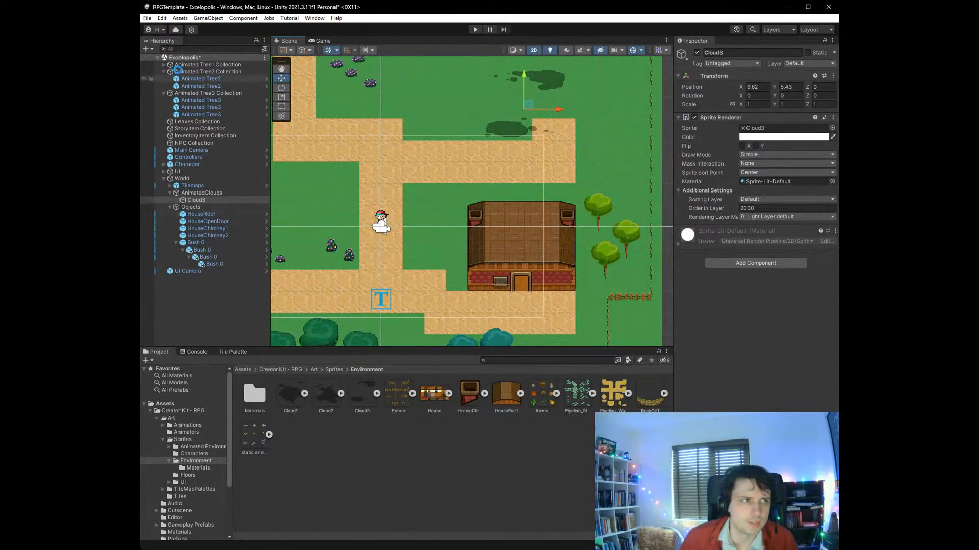
pyautogui.hotkey('ctrl', 's')
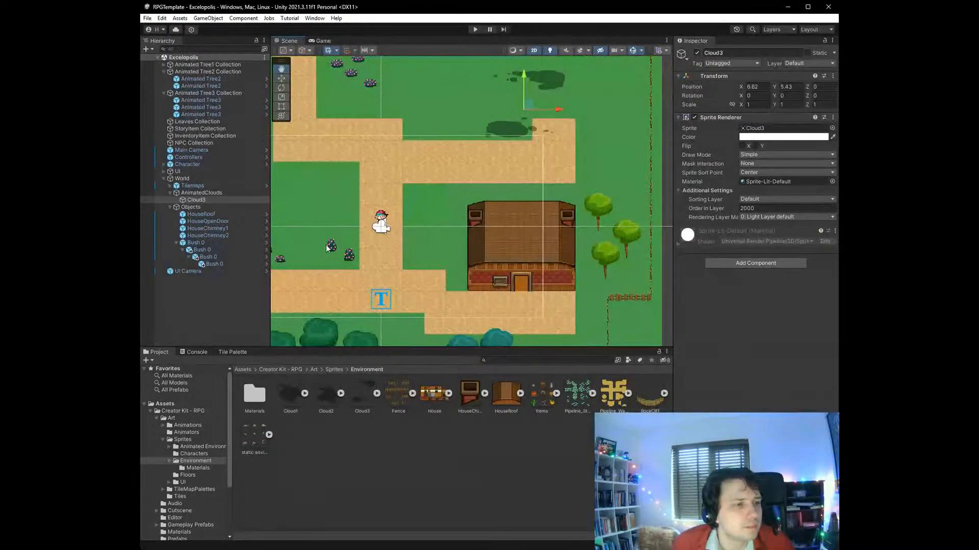
# - Cut the childless Bush 1 at X -5.29, Y -1.23 out of Tilemaps and paste it directly under World
pyautogui.press('w')
pyautogui.click(348, 256)
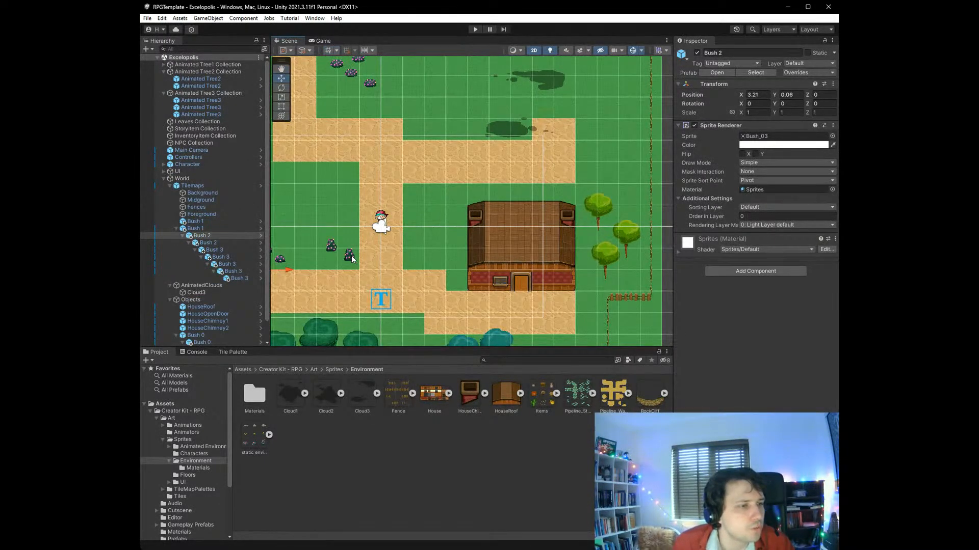
pyautogui.click(351, 259)
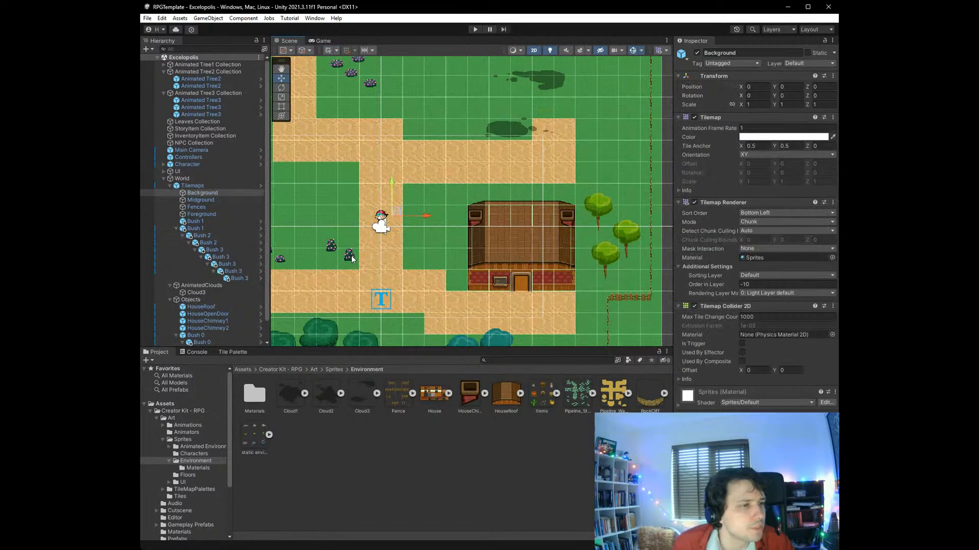
pyautogui.click(198, 220)
pyautogui.scroll(-1, 204, 214)
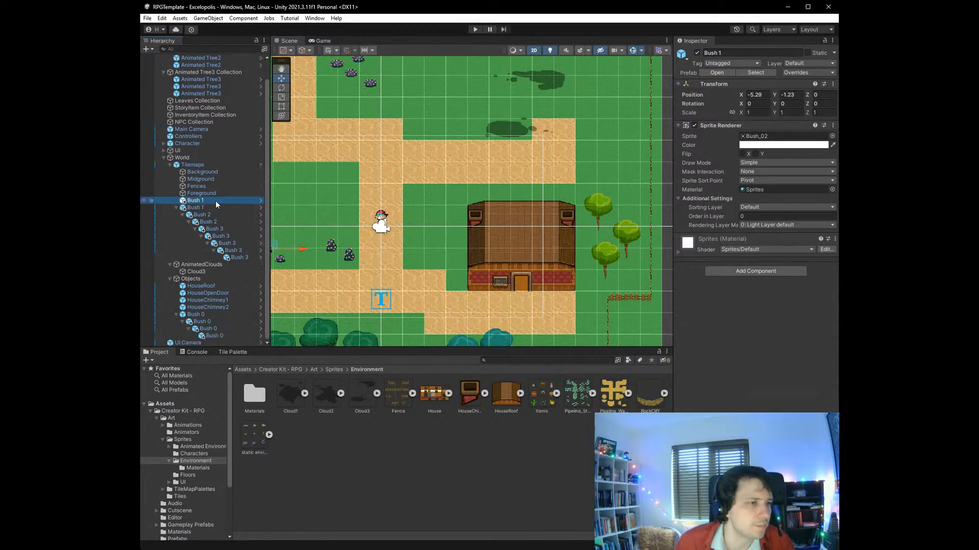
pyautogui.click(198, 278)
pyautogui.hotkey('ctrl', 'v')
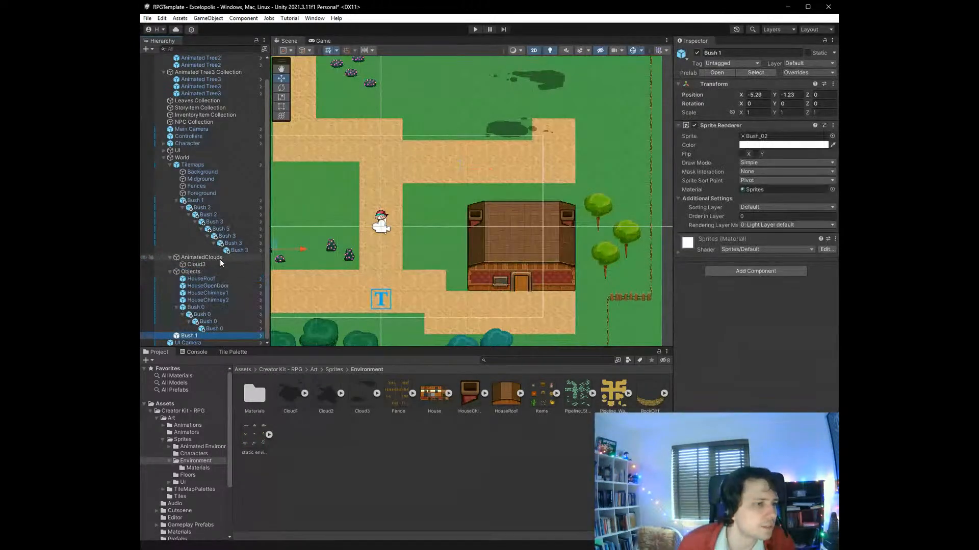
# - Cut the Bush 1 with its nested Bush 2 and Bush 3 copies out of Tilemaps and paste it directly under World
pyautogui.click(202, 201)
pyautogui.hotkey('ctrl', 'x')
pyautogui.click(190, 272)
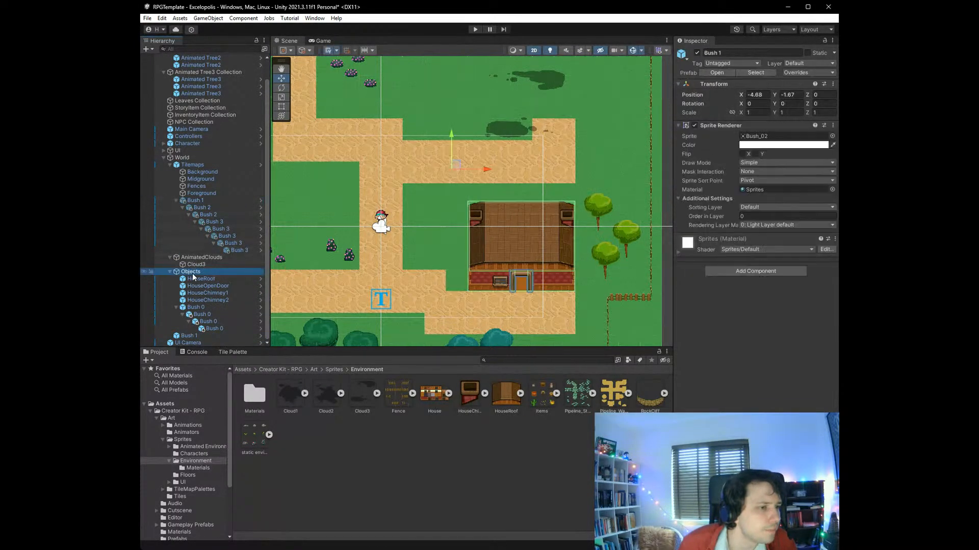
pyautogui.hotkey('ctrl', 'v')
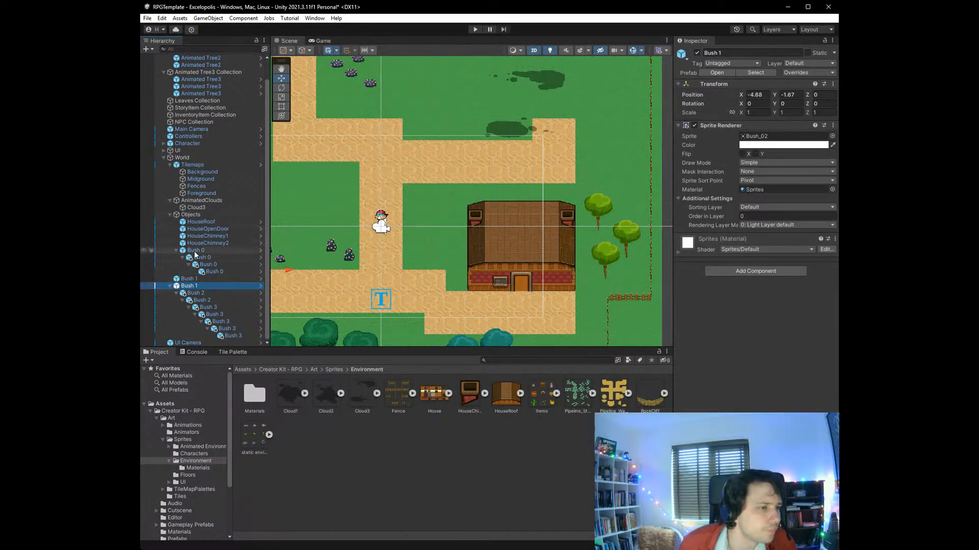
# - Paste a Bush 0 copy with the Chicken_Idle_01 sprite under the childless Bush 1, and place it south-east of the house at about X 13.54, Y -4.89
pyautogui.click(181, 279)
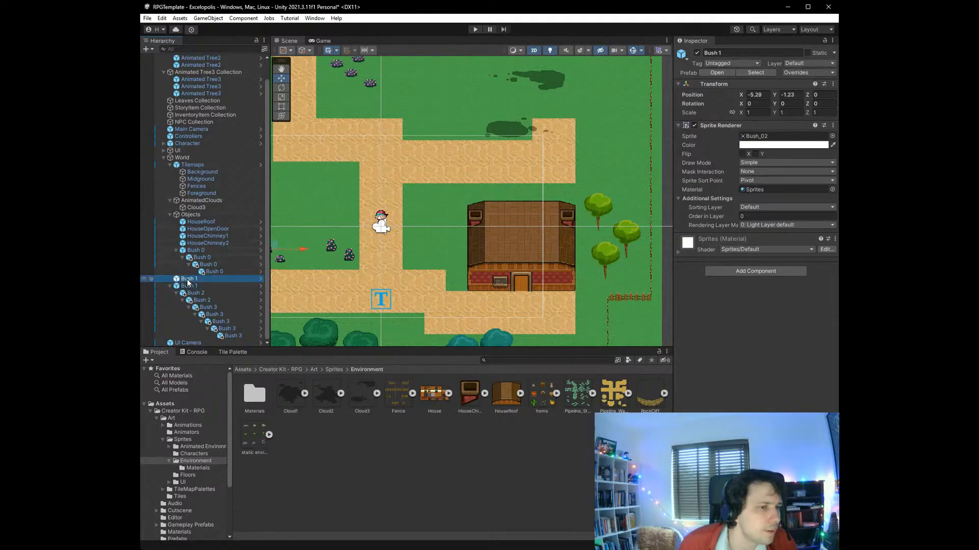
pyautogui.scroll(-5, 583, 268)
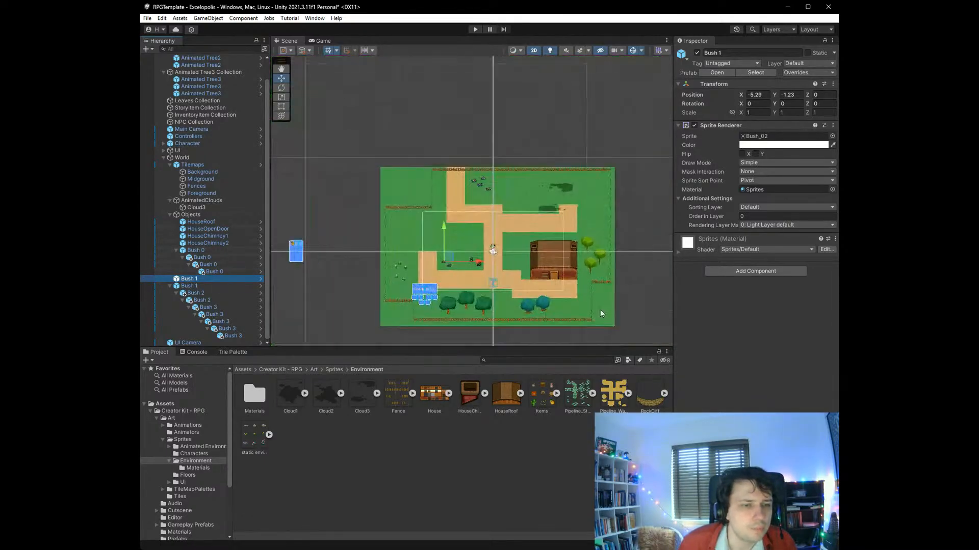
pyautogui.scroll(8, 592, 316)
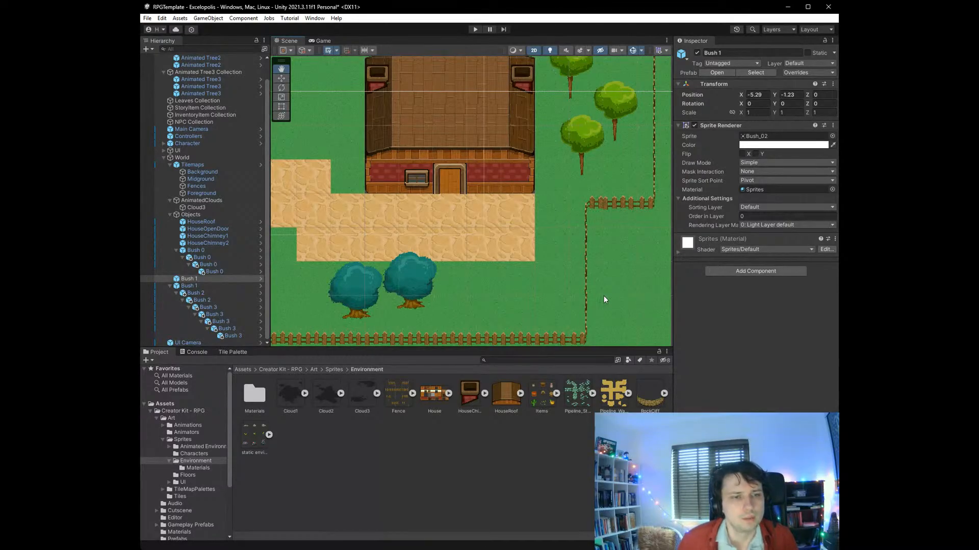
pyautogui.hotkey('ctrl', 'v')
pyautogui.moveTo(540, 283); pyautogui.dragTo(533, 295)
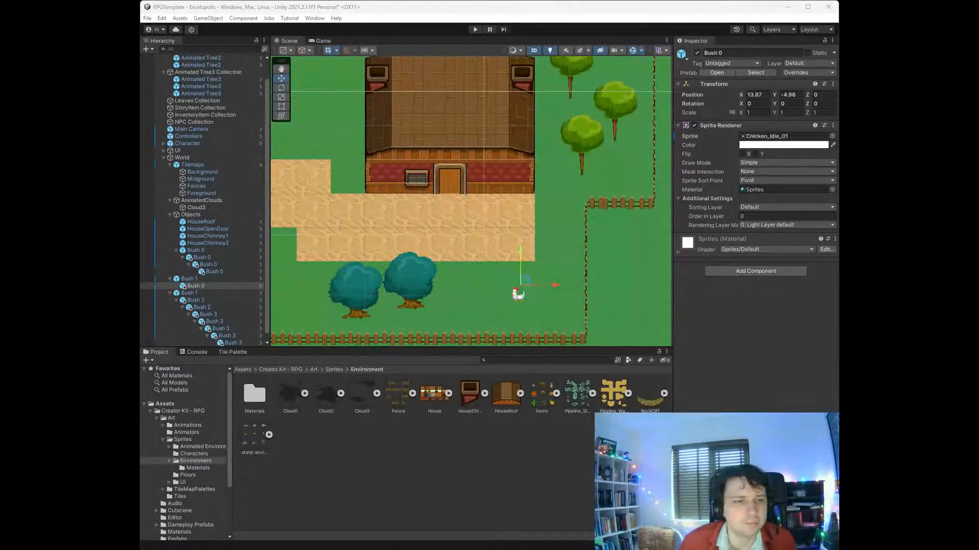
pyautogui.moveTo(526, 281); pyautogui.dragTo(516, 279)
# - Find the Crate sprite within the Items sheet of the Environment sprites folder
pyautogui.click(798, 138)
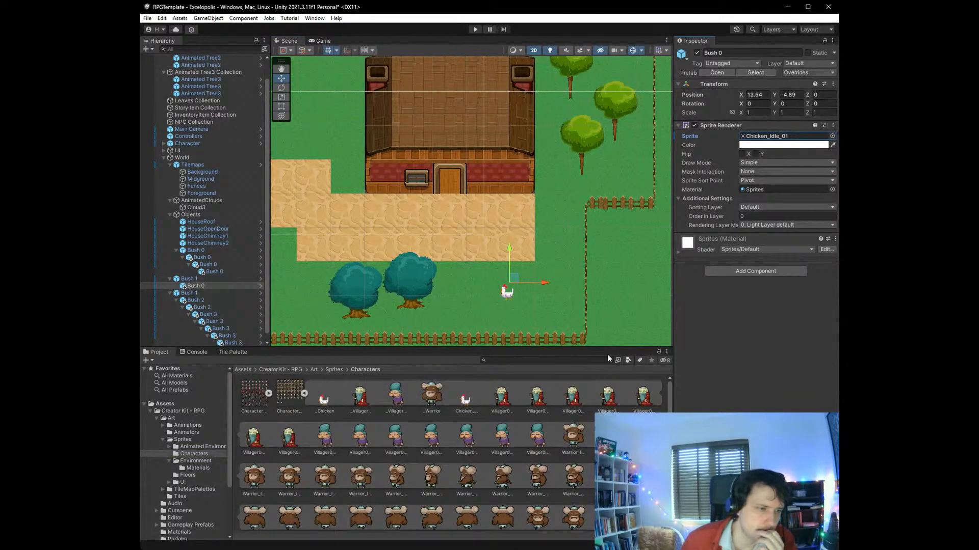
pyautogui.click(832, 137)
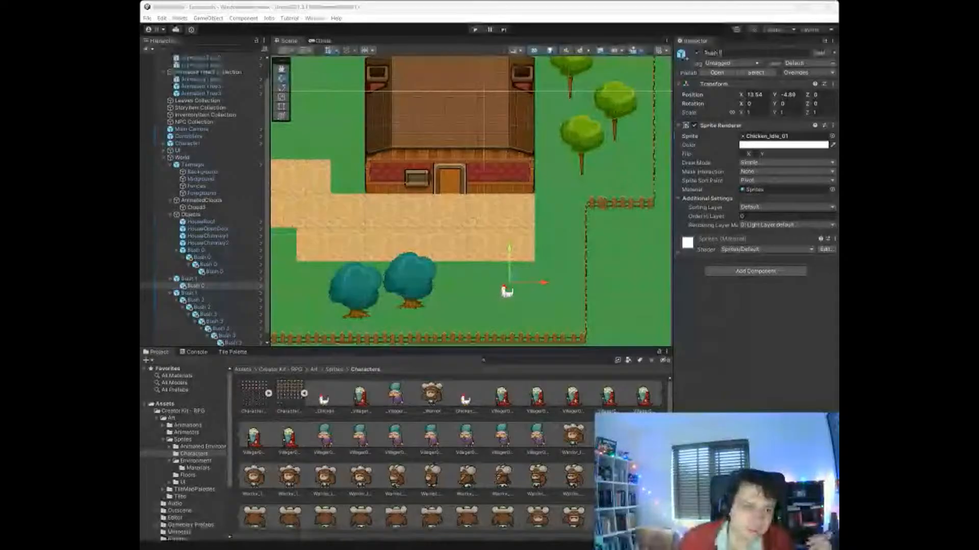
pyautogui.click(188, 461)
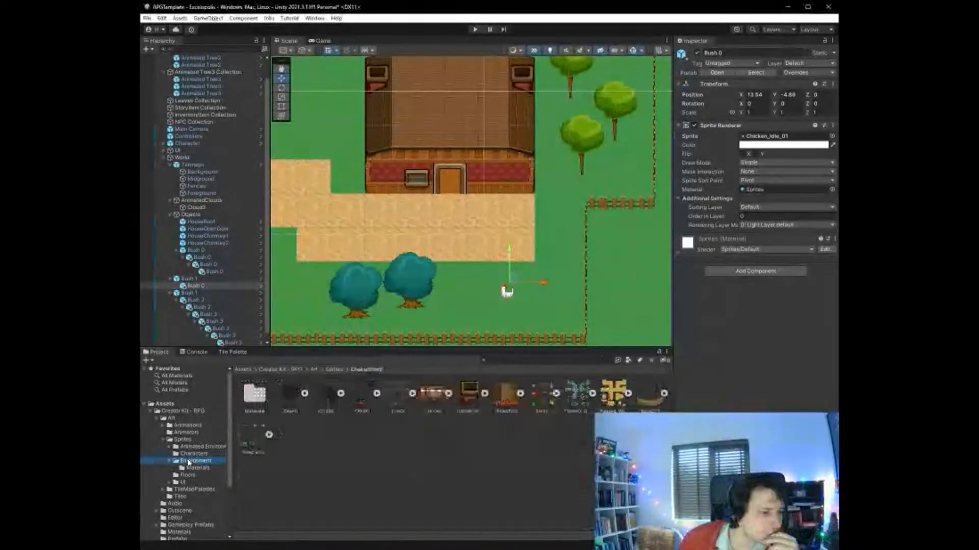
pyautogui.click(196, 468)
pyautogui.click(195, 461)
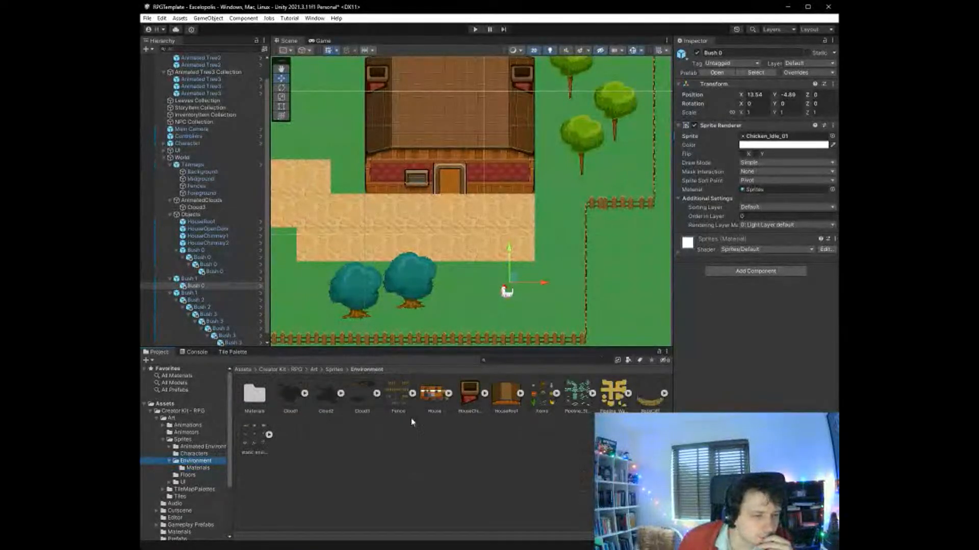
pyautogui.click(556, 393)
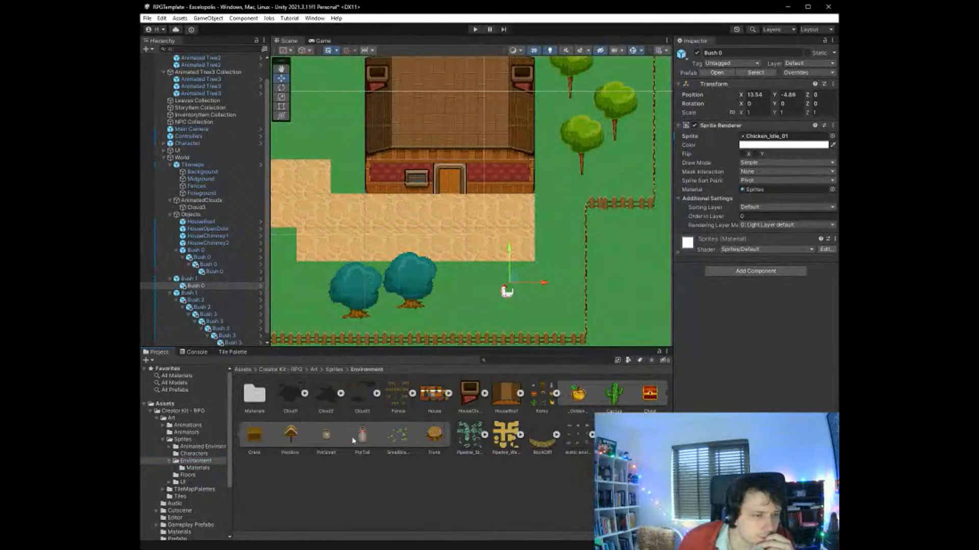
pyautogui.click(261, 438)
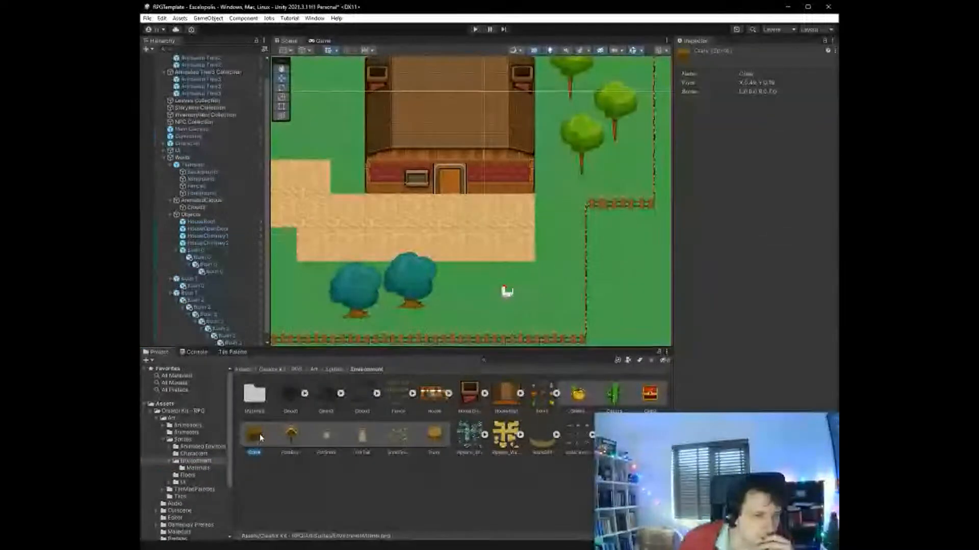
pyautogui.moveTo(261, 438)
pyautogui.mouseDown()
pyautogui.moveTo(605, 321)
pyautogui.moveTo(507, 299)
pyautogui.moveTo(256, 437)
pyautogui.mouseUp()
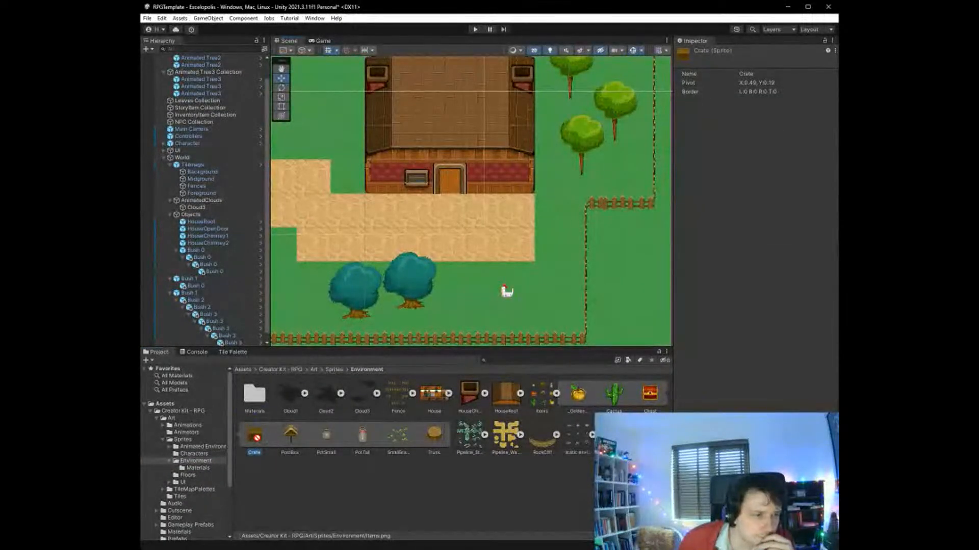
# - Replace the sprite of the chicken Bush 0 south-east of the house with Crate
pyautogui.click(509, 296)
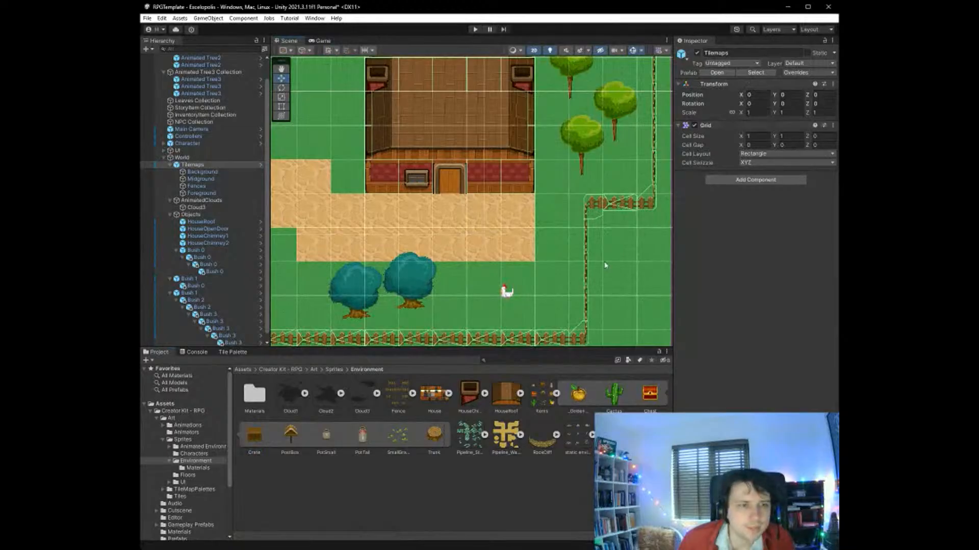
pyautogui.click(509, 297)
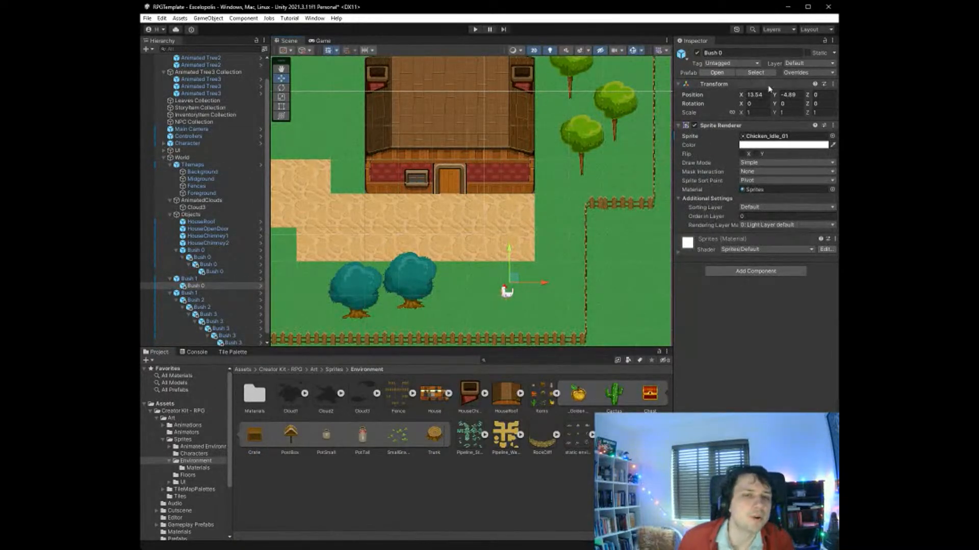
pyautogui.click(818, 136)
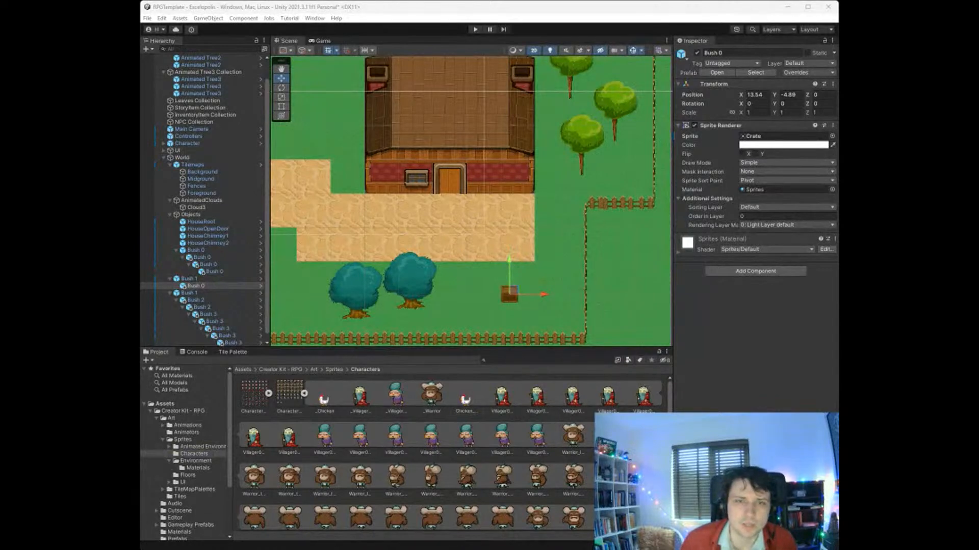
pyautogui.click(785, 213)
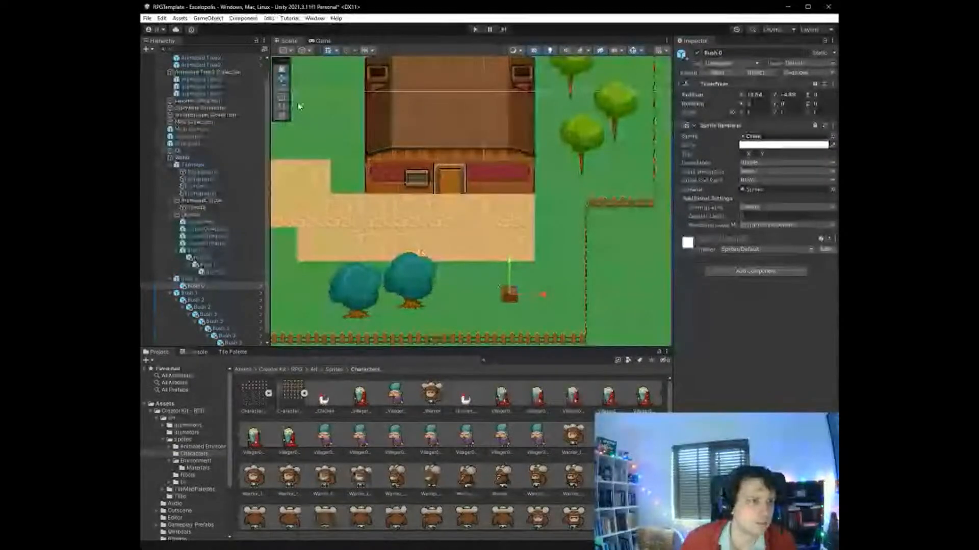
# - Scale the crate south-east of the house up uniformly to about 1.55
pyautogui.click(282, 97)
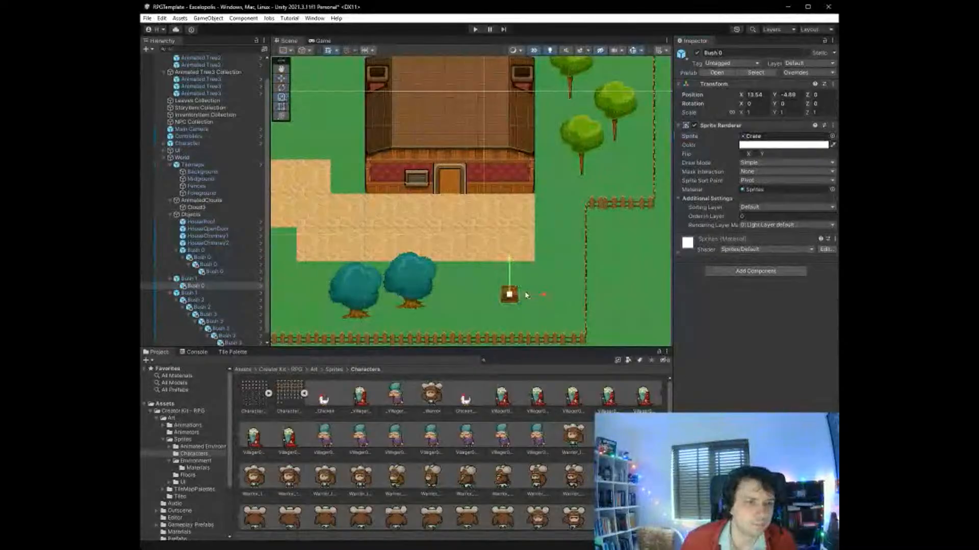
pyautogui.moveTo(509, 294); pyautogui.dragTo(520, 280)
pyautogui.scroll(-1, 197, 288)
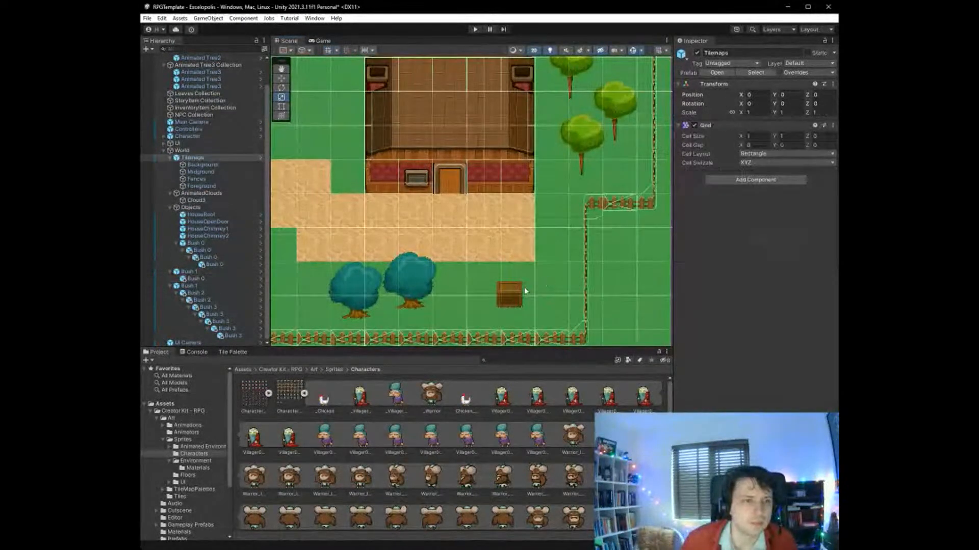
# - Scale the Bush 1 that holds the crate uniformly to about 1.16, shifting it to about X -6.37, Y -0.88
pyautogui.click(202, 272)
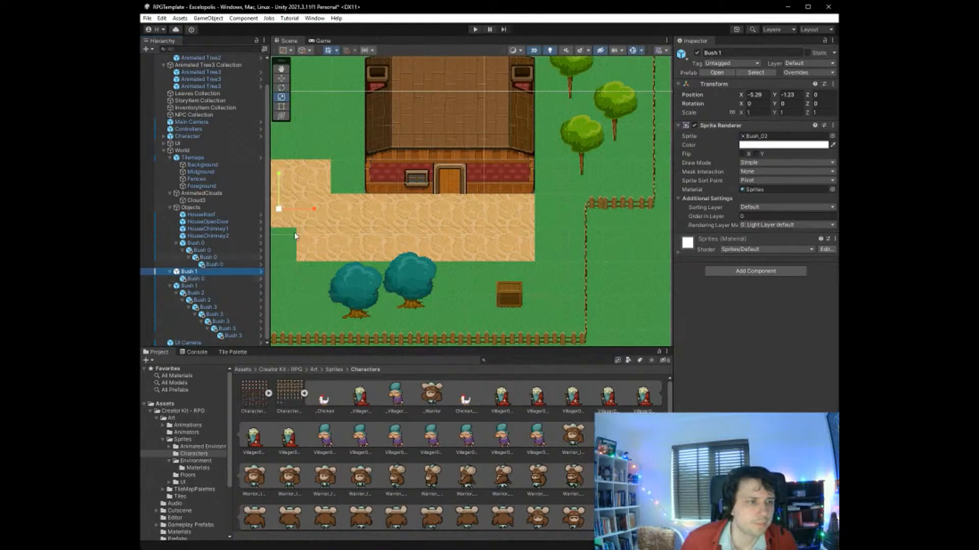
pyautogui.scroll(-1, 377, 258)
pyautogui.scroll(-3, 378, 258)
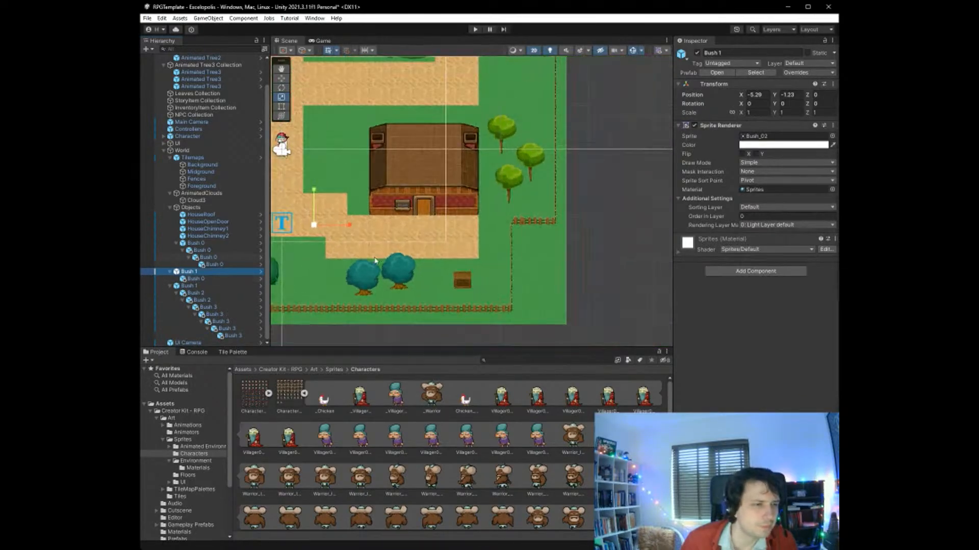
pyautogui.moveTo(328, 234)
pyautogui.mouseDown()
pyautogui.moveTo(346, 232)
pyautogui.moveTo(330, 228)
pyautogui.mouseUp()
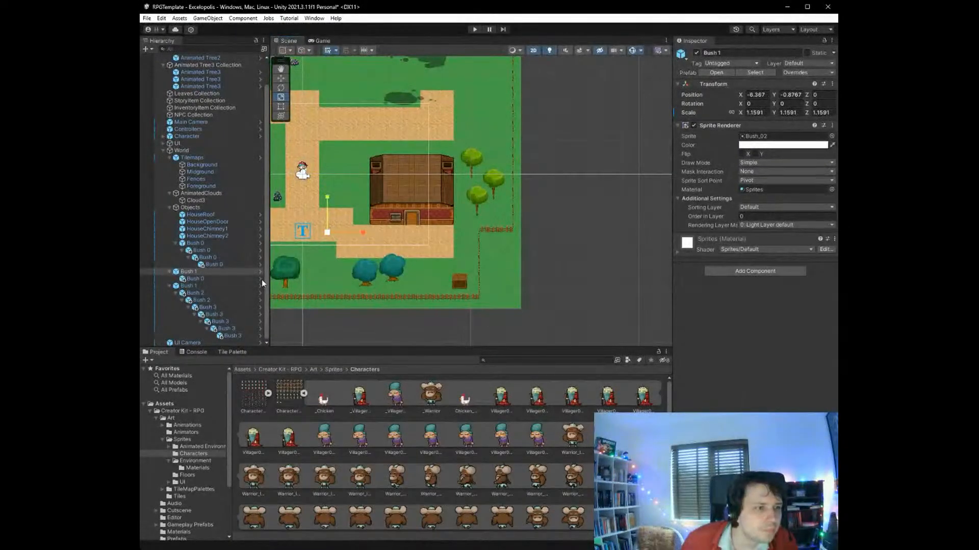
# - Move the crate's Bush 0 out of Bush 1 into Objects and collapse the other Bush 0 group
pyautogui.click(228, 280)
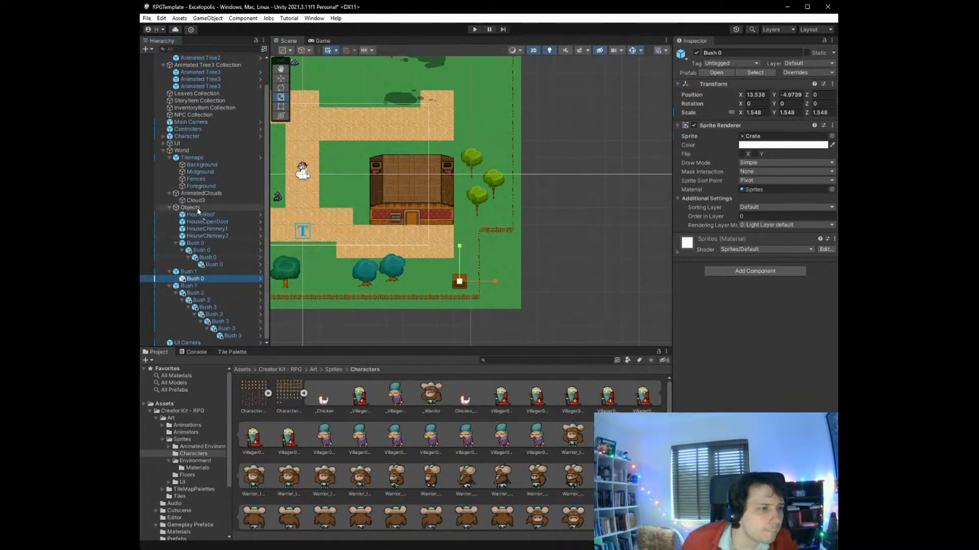
pyautogui.moveTo(195, 279); pyautogui.dragTo(197, 268)
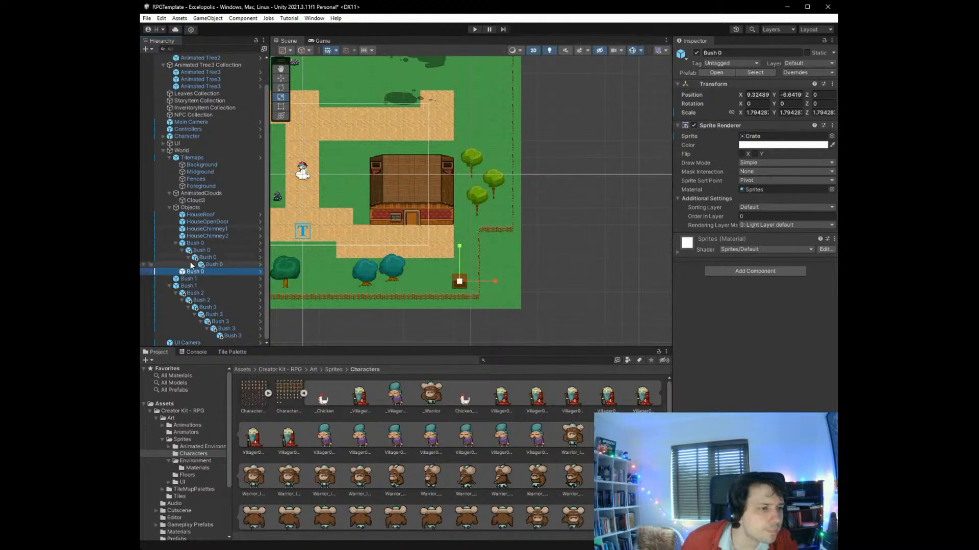
pyautogui.click(175, 243)
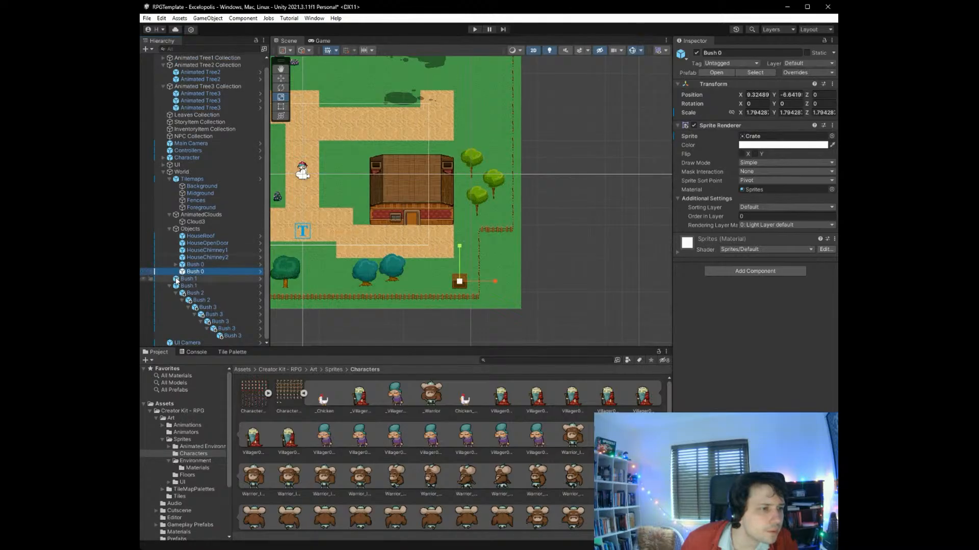
pyautogui.click(172, 230)
pyautogui.click(170, 231)
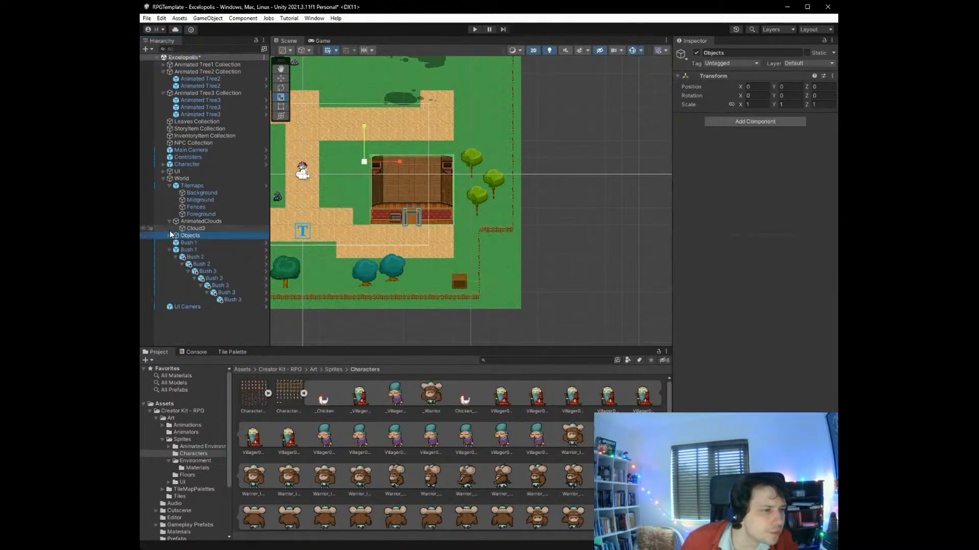
# - Move both Bush 1 objects, including the nested Bush 2 and Bush 3 copies, from World into Objects
pyautogui.click(185, 243)
pyautogui.moveTo(187, 242); pyautogui.dragTo(192, 235)
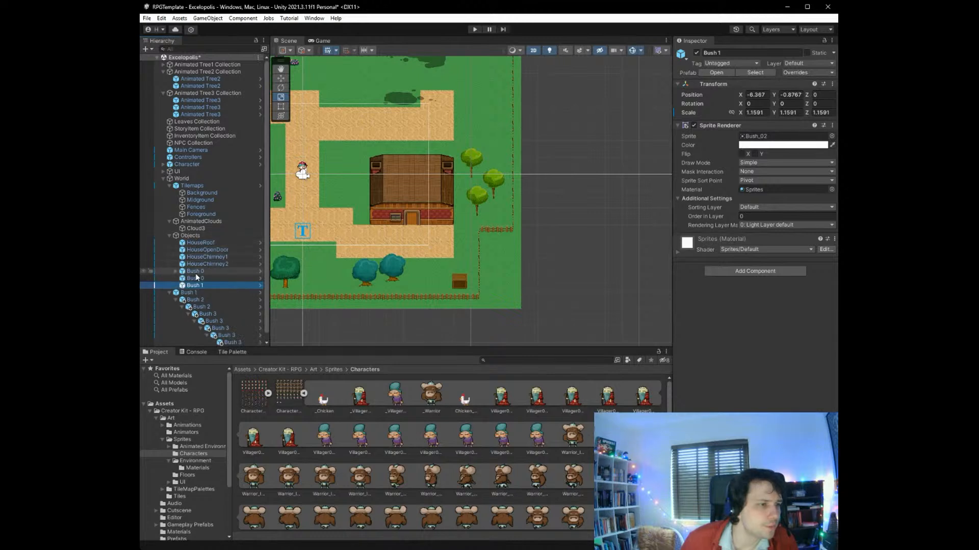
pyautogui.moveTo(186, 292); pyautogui.dragTo(201, 233)
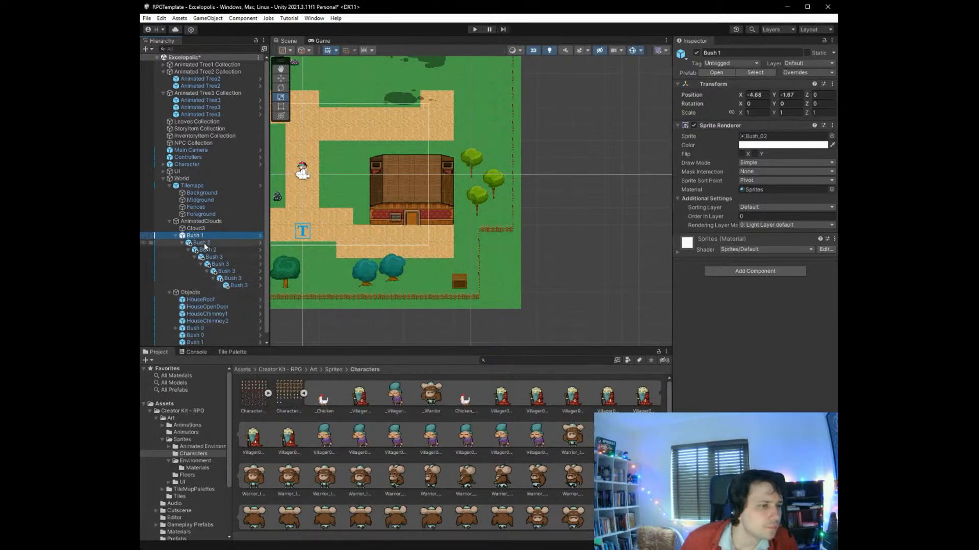
pyautogui.moveTo(198, 292); pyautogui.dragTo(217, 291)
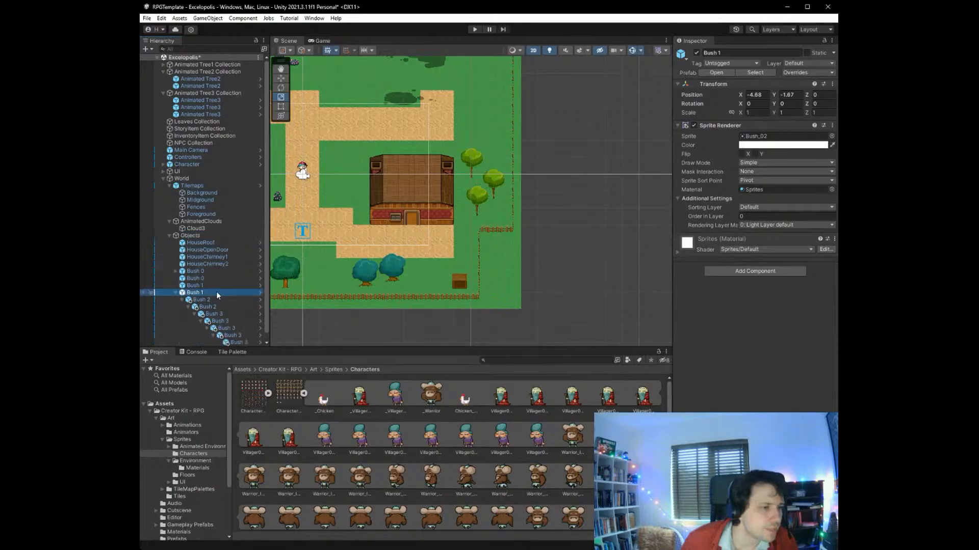
# - Rename the Bush 0 object that uses the Crate sprite to Crate 0 and save the scene
pyautogui.click(209, 272)
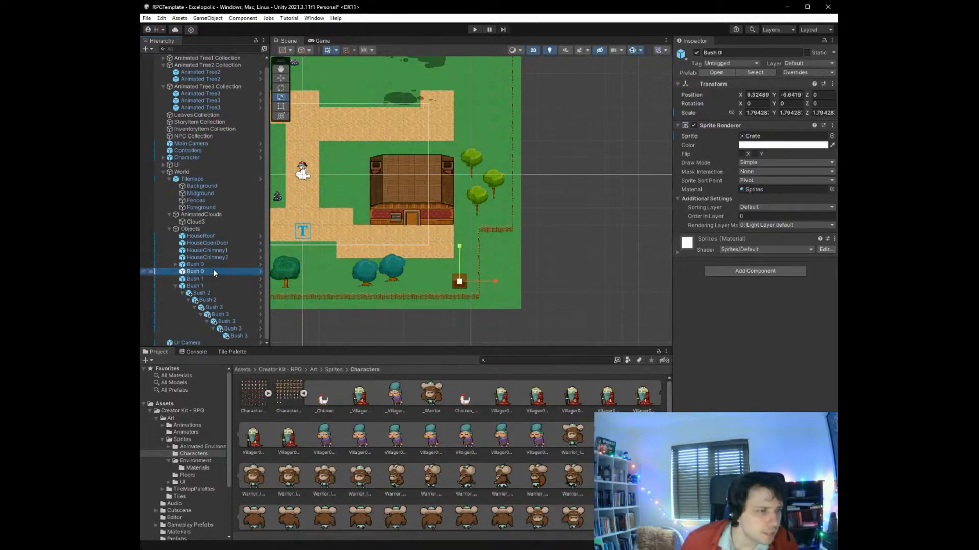
pyautogui.click(704, 52)
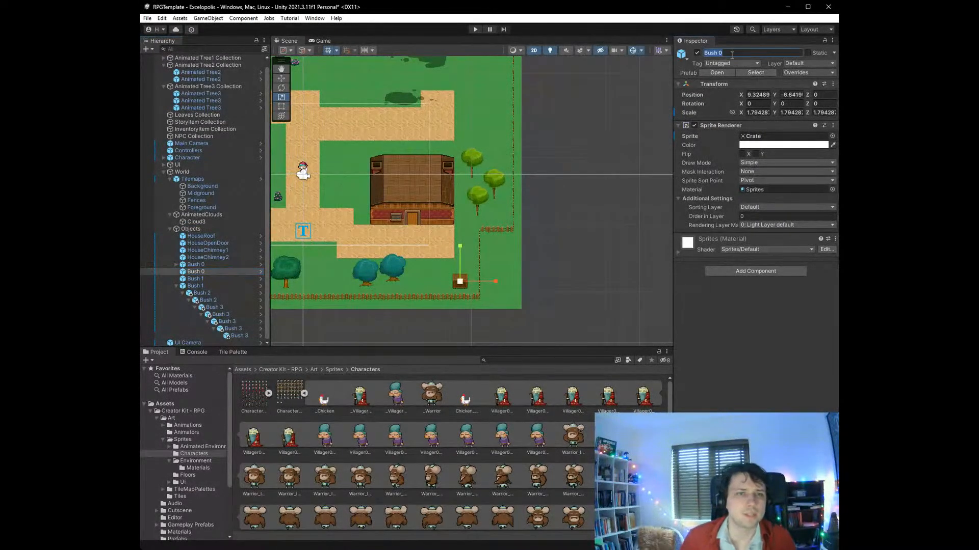
pyautogui.write('Cre')
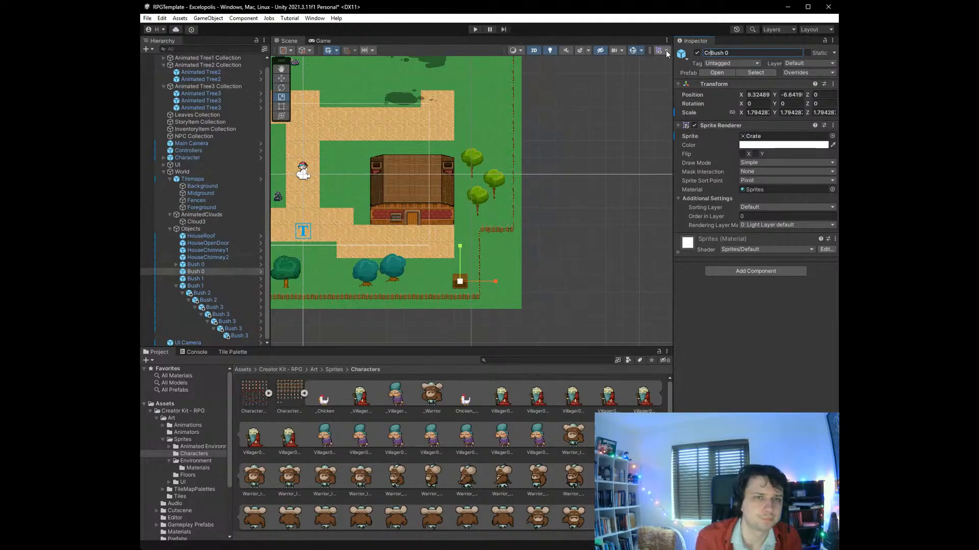
pyautogui.write('ate')
pyautogui.press('Delete')
pyautogui.press('Delete')
pyautogui.press('Delete')
pyautogui.press('Delete')
pyautogui.press('Delete')
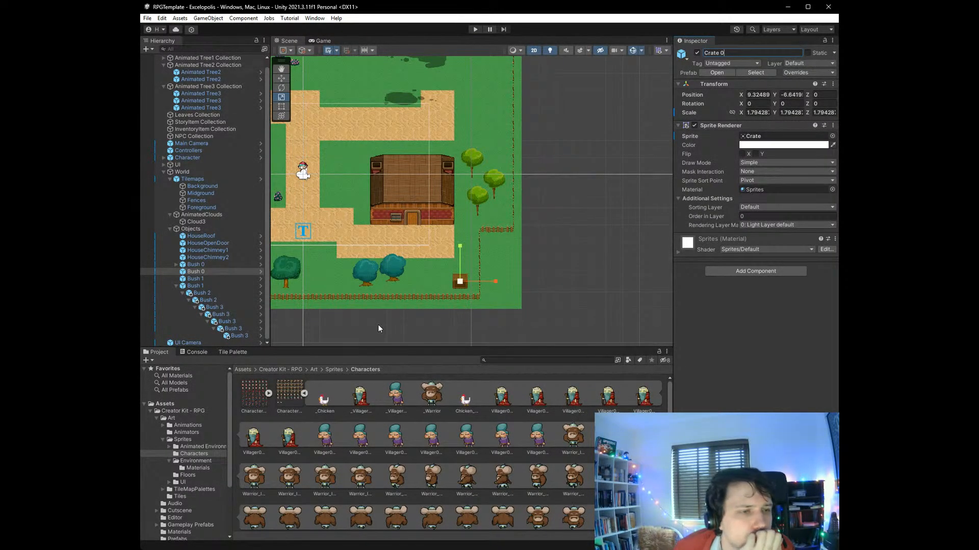
pyautogui.click(402, 330)
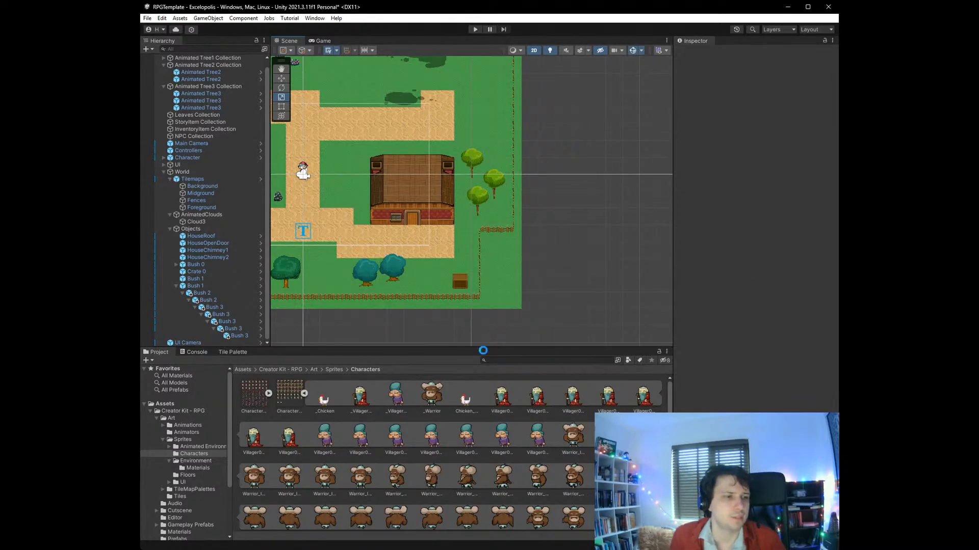
pyautogui.hotkey('ctrl', 's')
# - Move the Bush_02 object off the western path to about X -5.13, Y -1.19 and save the scene
pyautogui.moveTo(341, 304); pyautogui.dragTo(500, 338, button='middle')
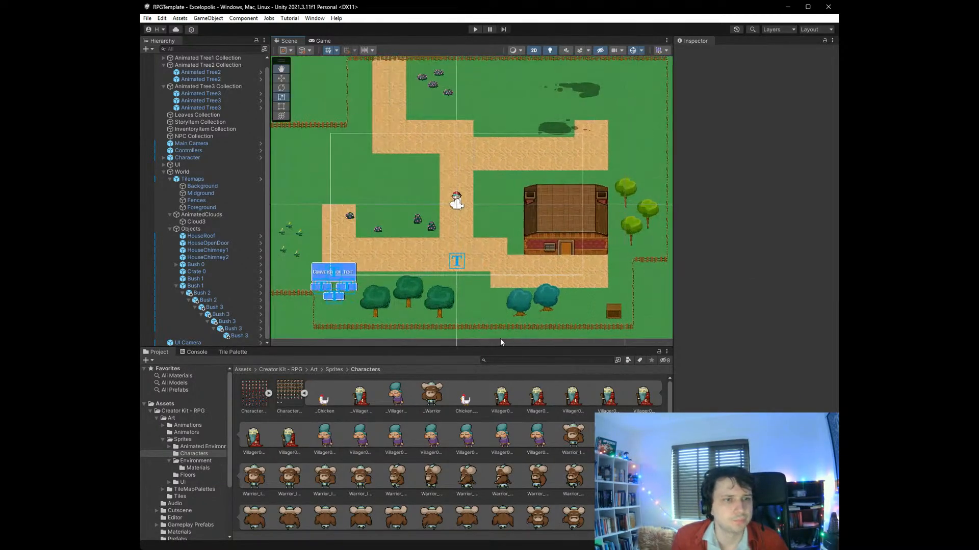
pyautogui.scroll(-4, 482, 329)
pyautogui.scroll(1, 458, 324)
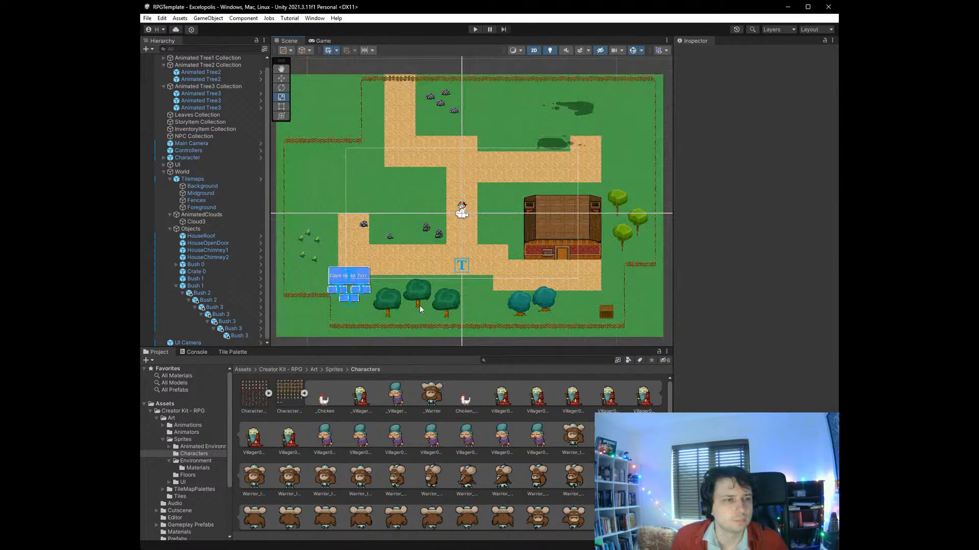
pyautogui.click(364, 225)
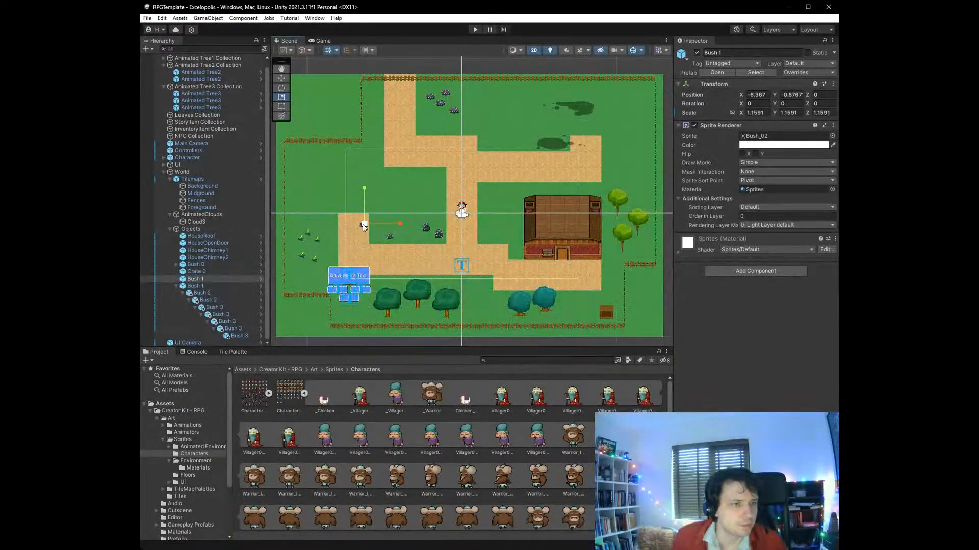
pyautogui.click(287, 80)
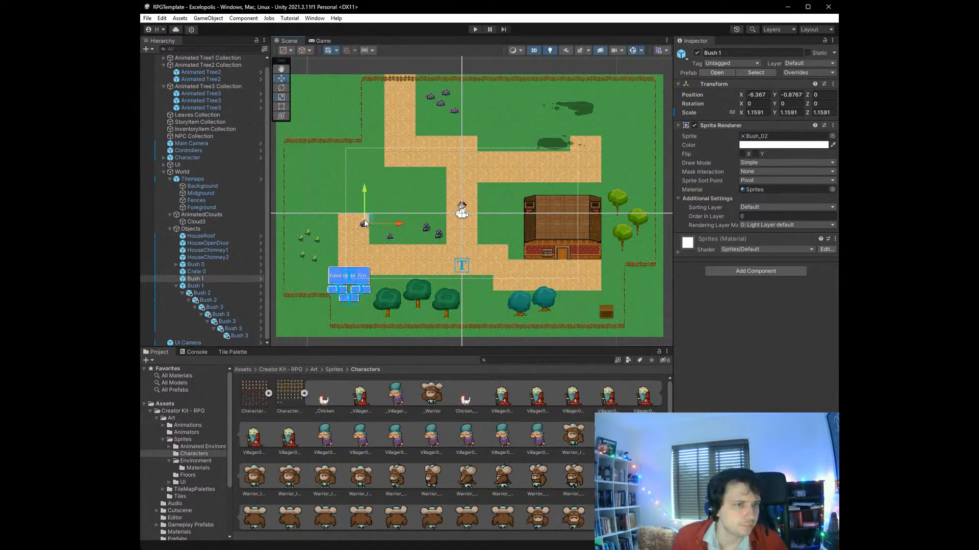
pyautogui.moveTo(365, 224); pyautogui.dragTo(387, 225)
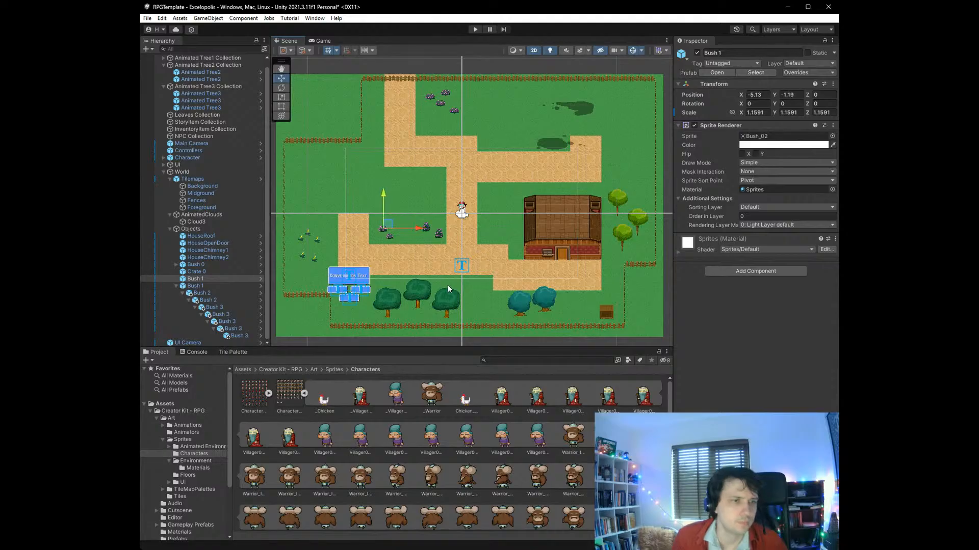
pyautogui.click(644, 290)
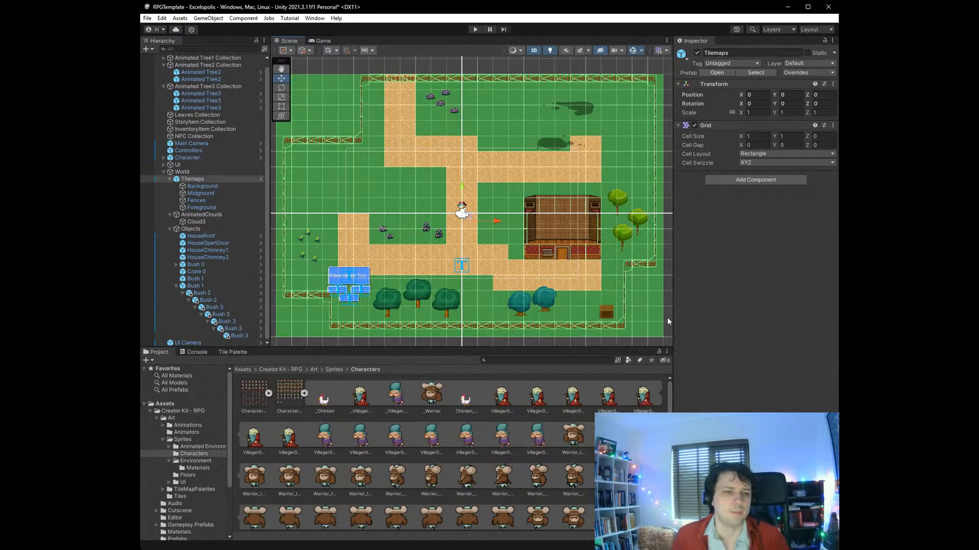
pyautogui.hotkey('ctrl', 's')
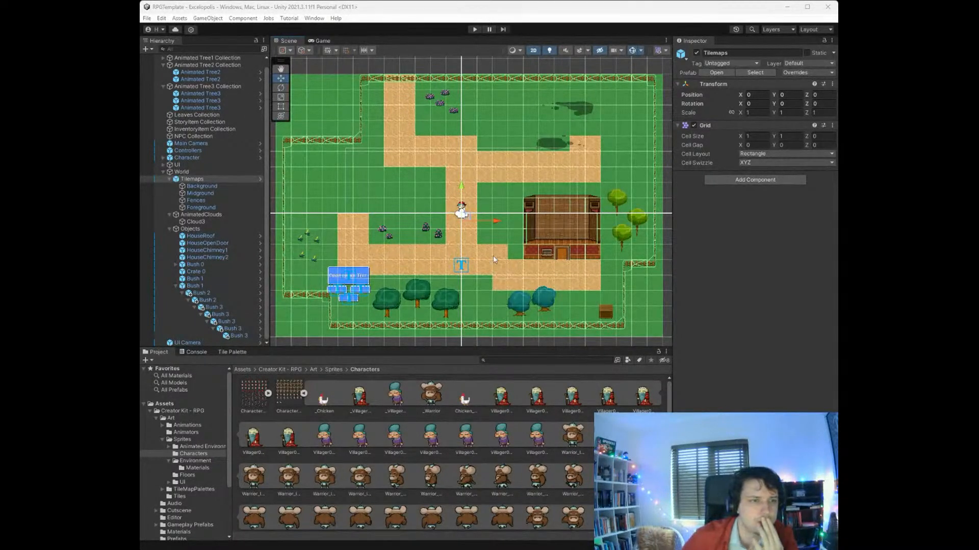
# - Create an empty child object named House under Objects
pyautogui.click(218, 237)
pyautogui.click(202, 231)
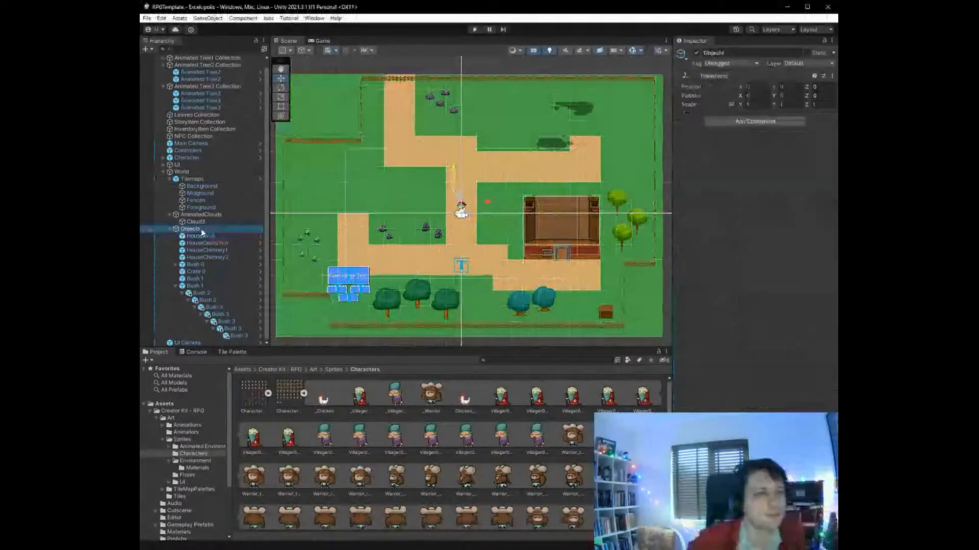
pyautogui.hotkey('alt', 'shift', 'n')
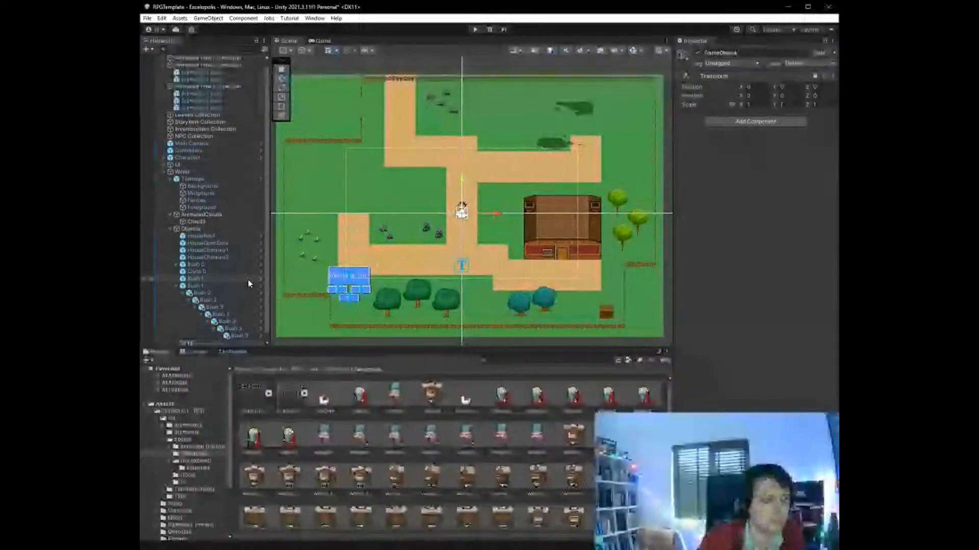
pyautogui.write('House')
pyautogui.press('Return')
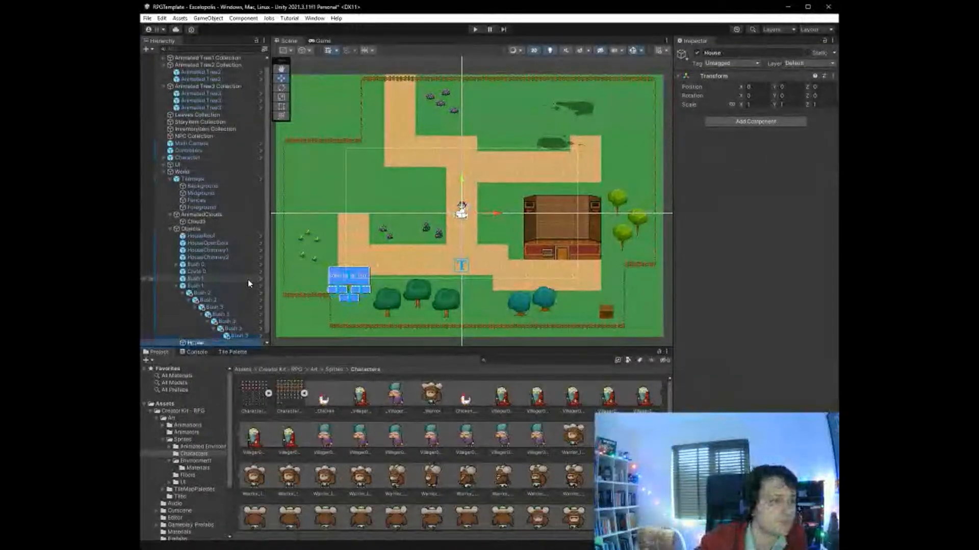
# - Move HouseRoof, HouseOpenDoor, HouseChimney1 and HouseChimney2 into the House object and collapse the group
pyautogui.click(217, 257)
pyautogui.keyDown('shift'); pyautogui.click(218, 237); pyautogui.keyUp('shift')
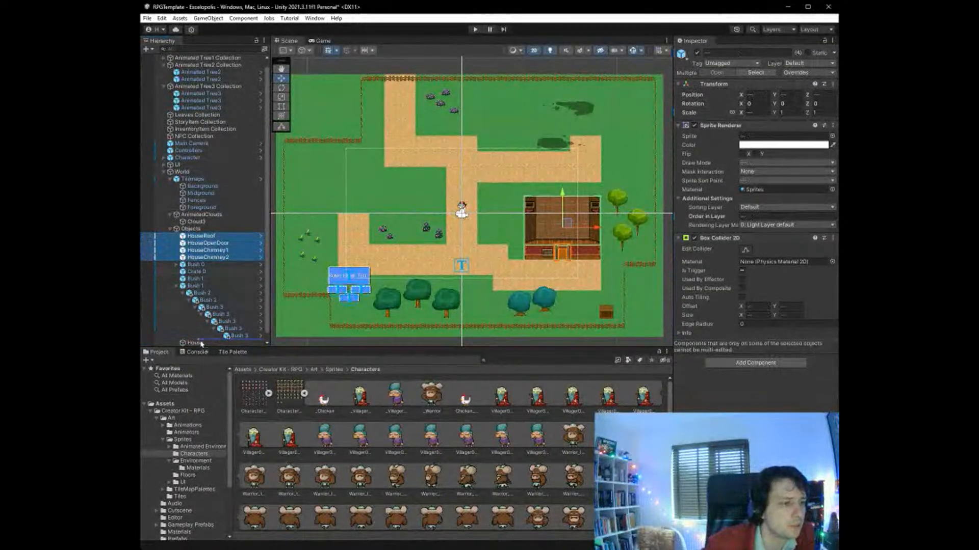
pyautogui.moveTo(201, 344); pyautogui.dragTo(193, 339)
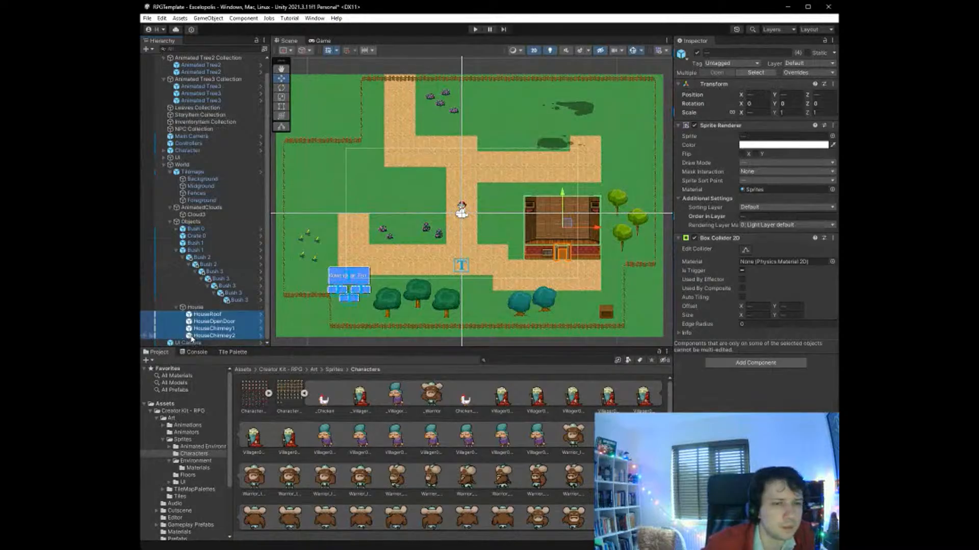
pyautogui.click(217, 314)
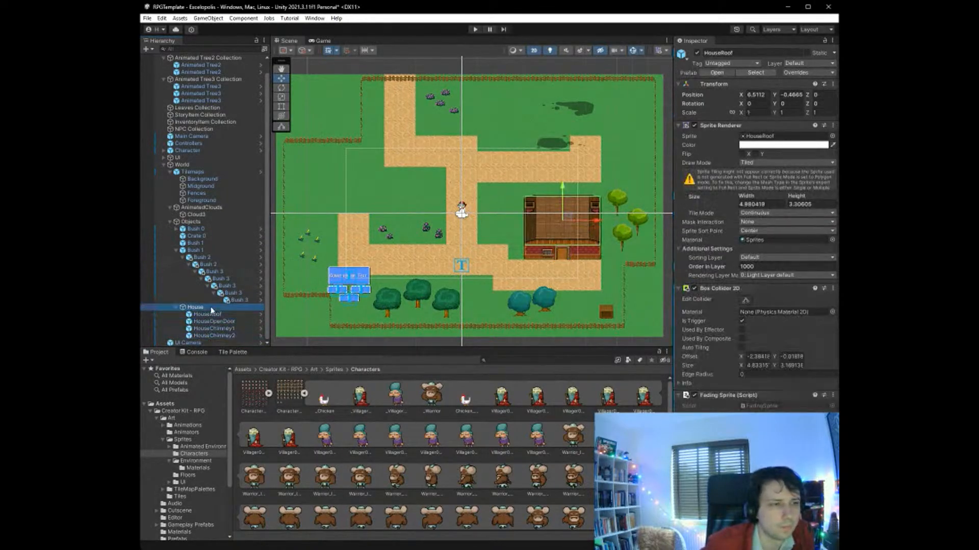
pyautogui.click(211, 308)
pyautogui.click(213, 315)
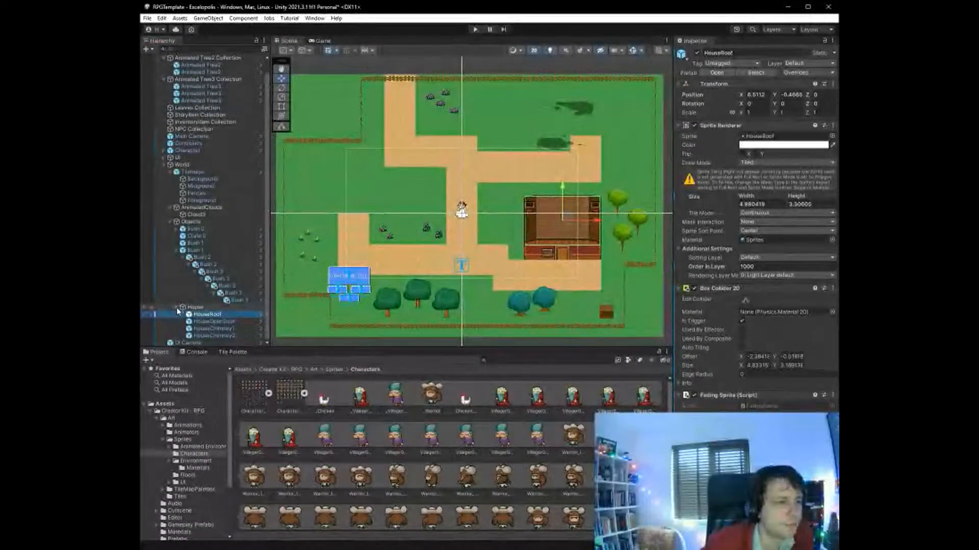
pyautogui.click(177, 308)
# - Duplicate the House group, rename the copy RivalHouse and place it over the western path's upper end at about X -13.6, Y 1.35
pyautogui.click(204, 321)
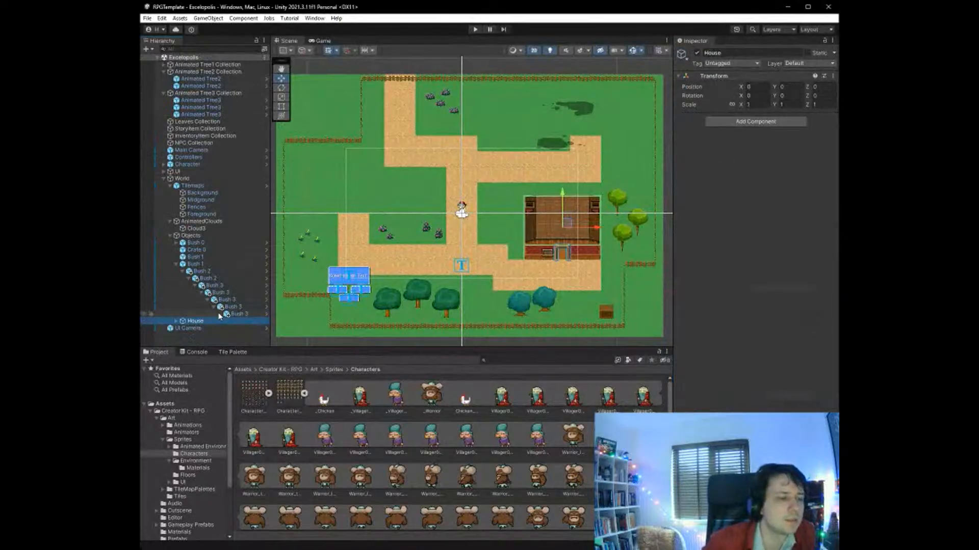
pyautogui.hotkey('ctrl', 'd')
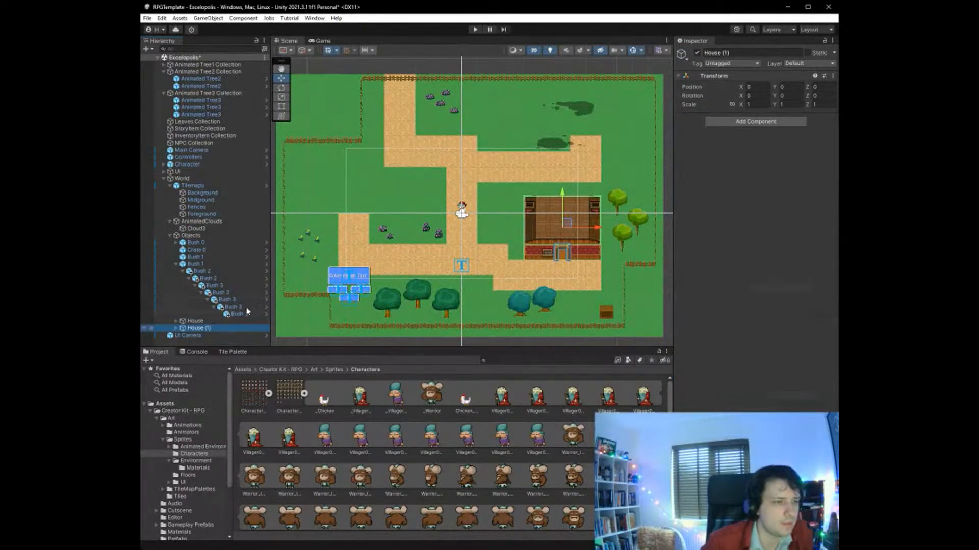
pyautogui.press('F2')
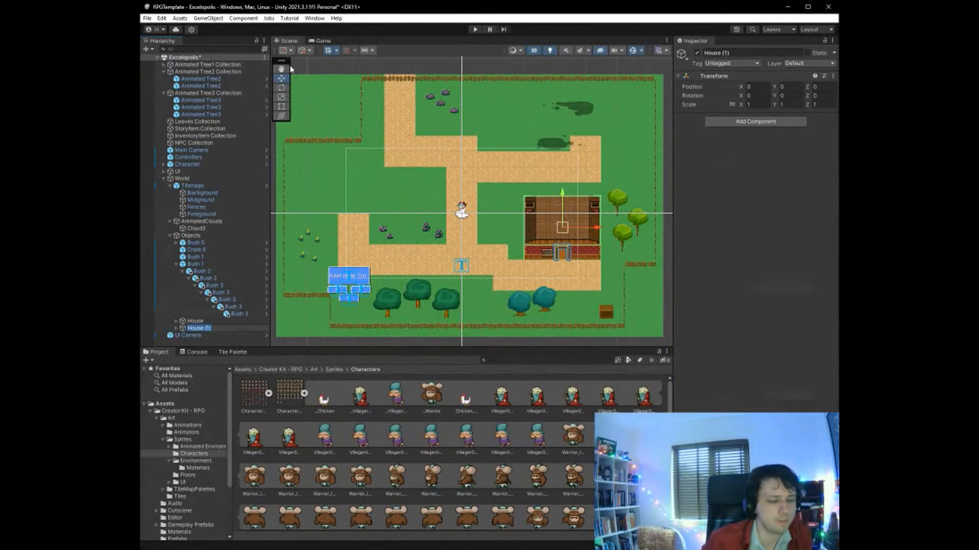
pyautogui.write('Rival')
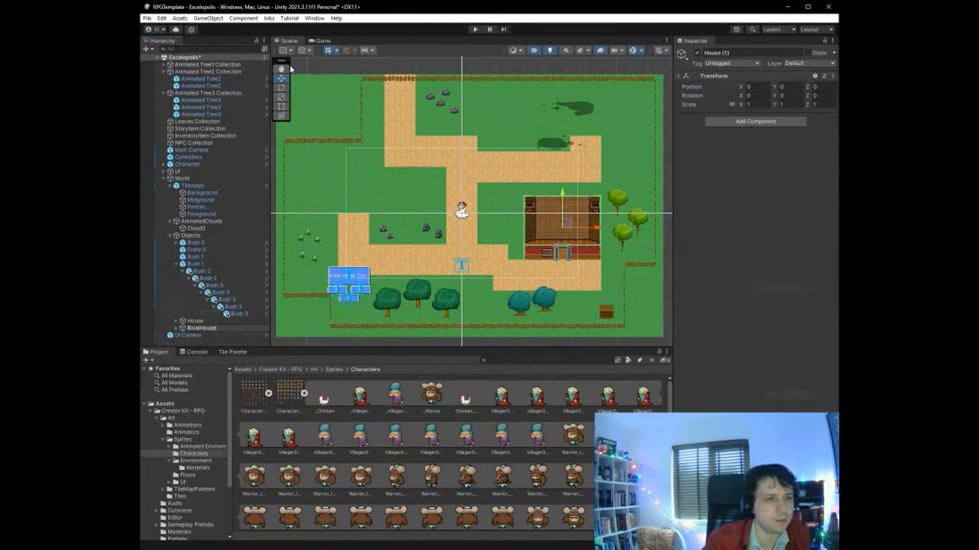
pyautogui.write('House')
pyautogui.press('Return')
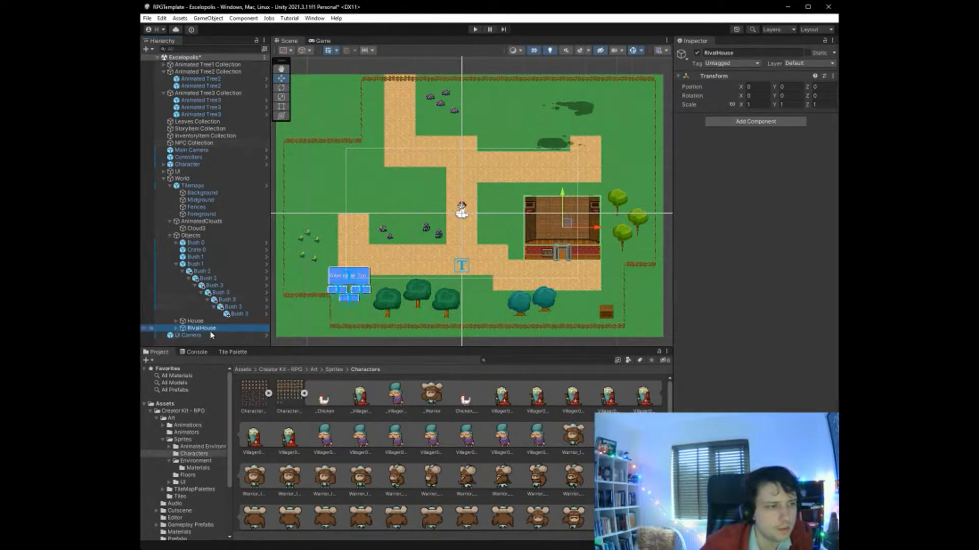
pyautogui.moveTo(569, 223); pyautogui.dragTo(363, 205)
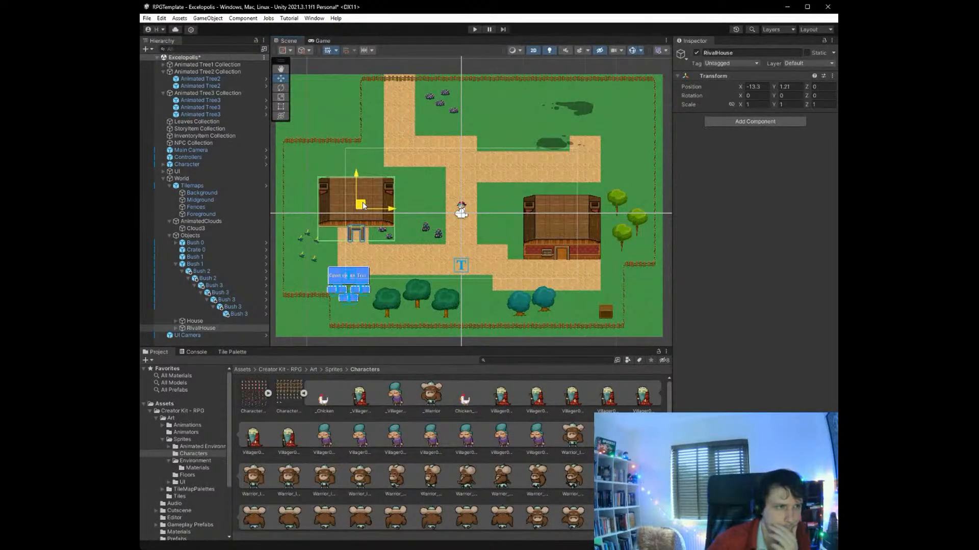
pyautogui.moveTo(363, 205); pyautogui.dragTo(360, 204)
# - Deactivate House and RivalHouse, then copy the house's tiles on the Background tilemap to the upper end of the western path
pyautogui.click(207, 194)
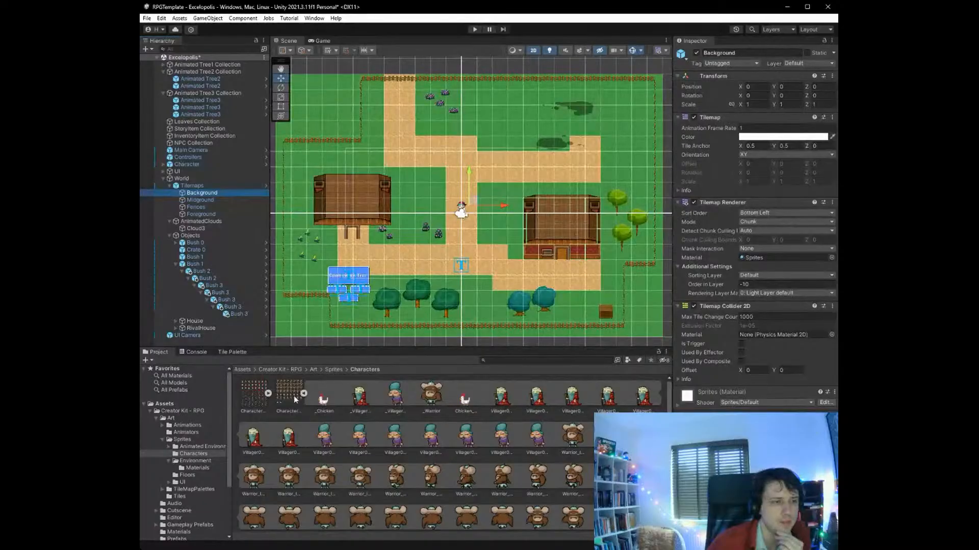
pyautogui.click(234, 351)
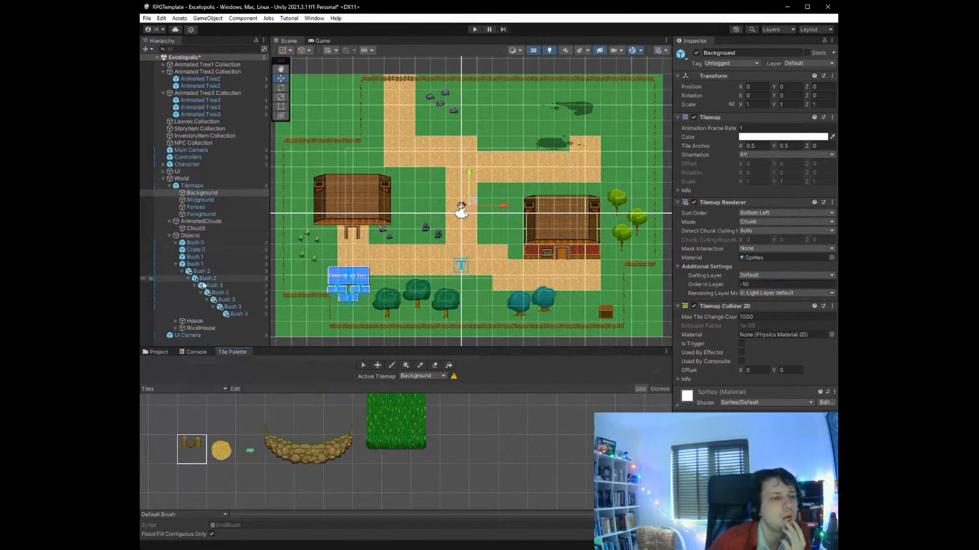
pyautogui.click(215, 321)
pyautogui.click(696, 52)
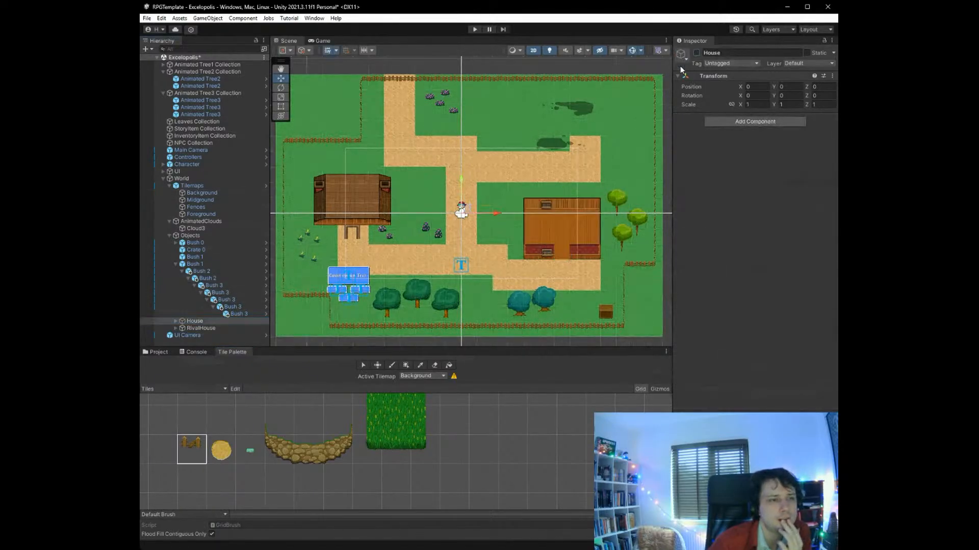
pyautogui.click(255, 328)
pyautogui.click(696, 52)
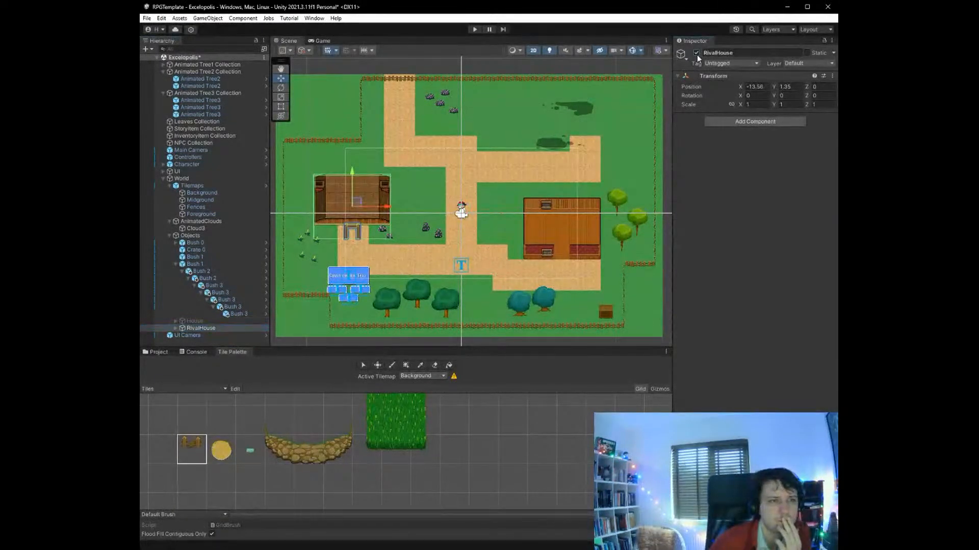
pyautogui.click(420, 365)
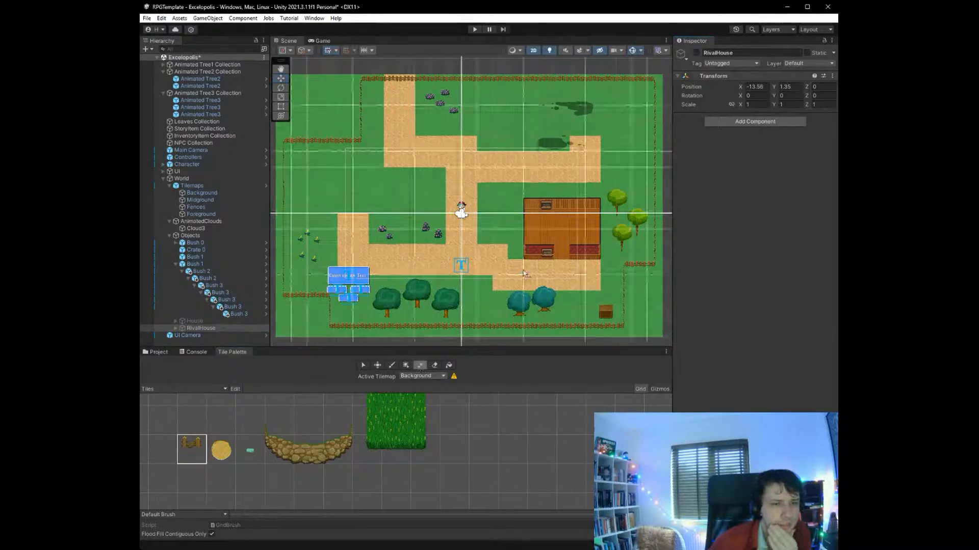
pyautogui.moveTo(588, 256); pyautogui.dragTo(591, 257)
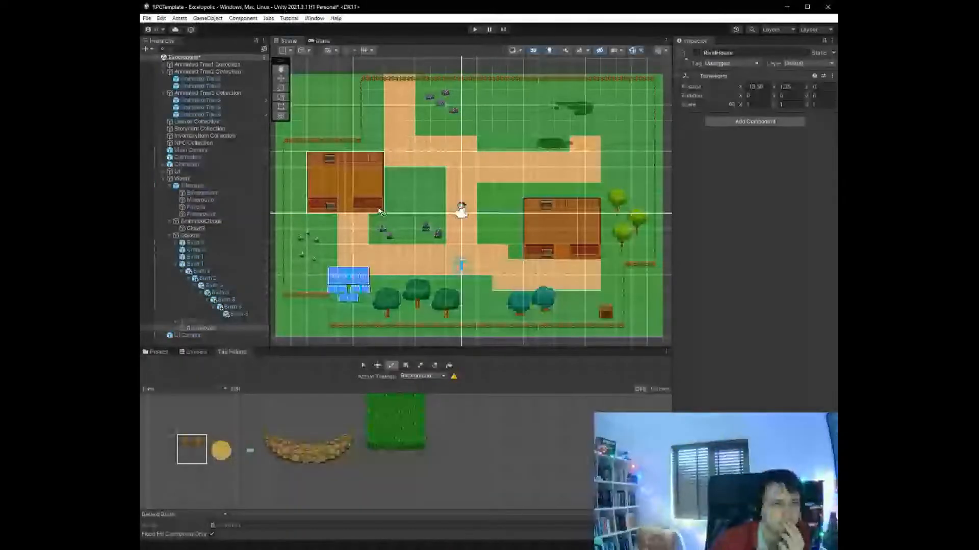
# - Reactivate House and RivalHouse and align RivalHouse with the copied house tiles at about X -14, Y 3.1
pyautogui.click(202, 322)
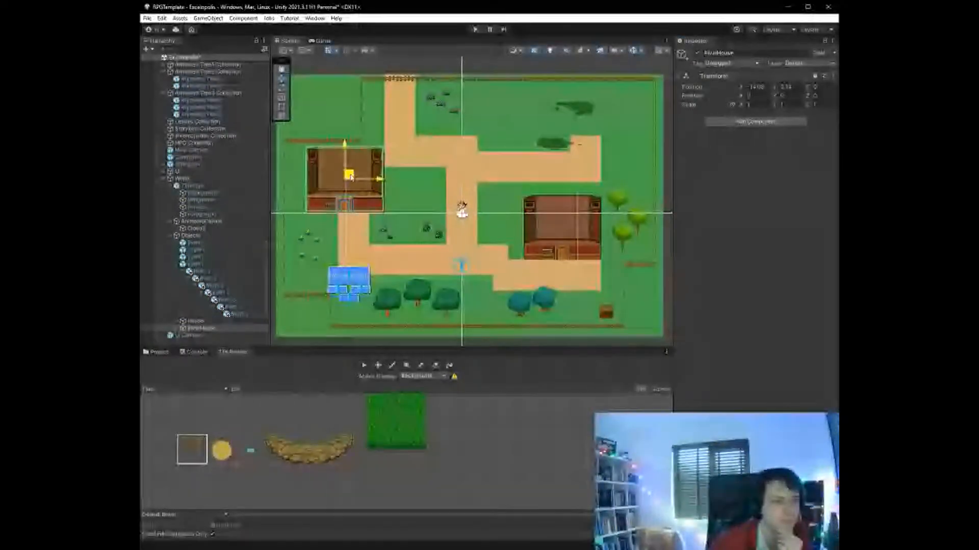
pyautogui.moveTo(346, 174); pyautogui.dragTo(350, 177)
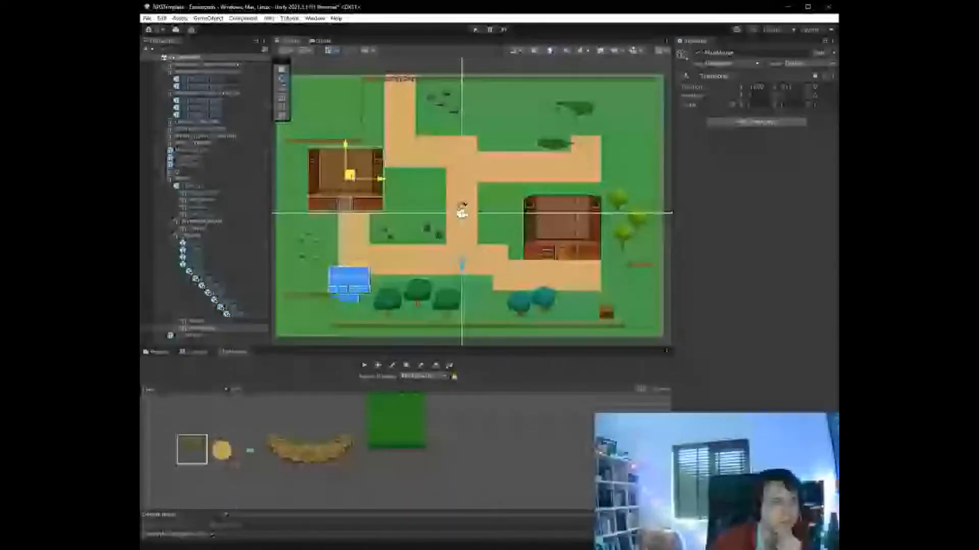
pyautogui.moveTo(350, 176); pyautogui.dragTo(349, 173)
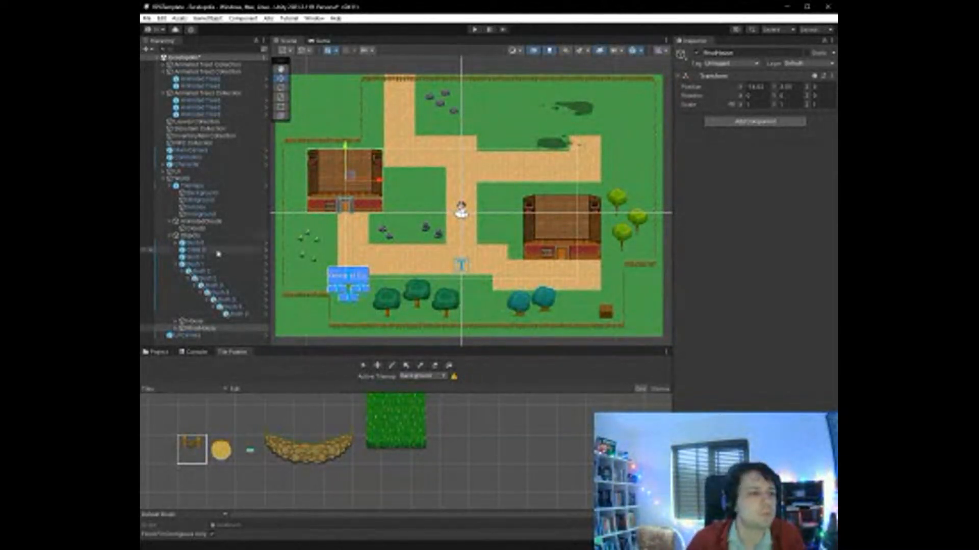
# - Deactivate House and copy its tiles on the Background tilemap to the north side of the north-eastern path's end
pyautogui.click(190, 321)
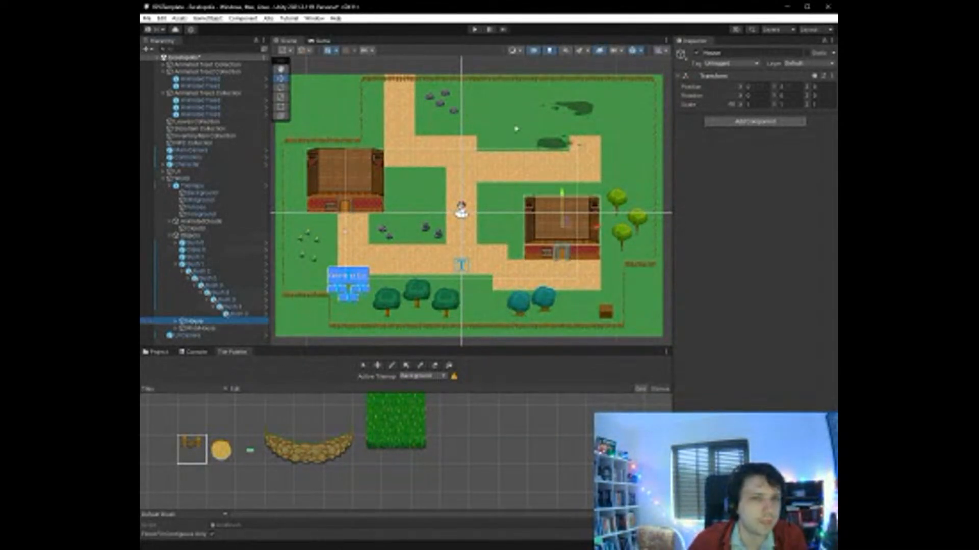
pyautogui.click(699, 57)
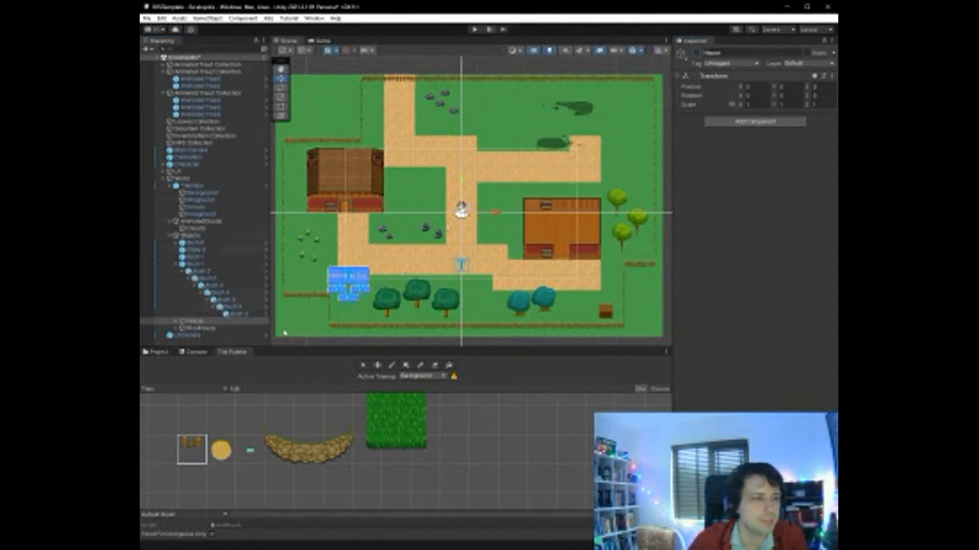
pyautogui.click(419, 365)
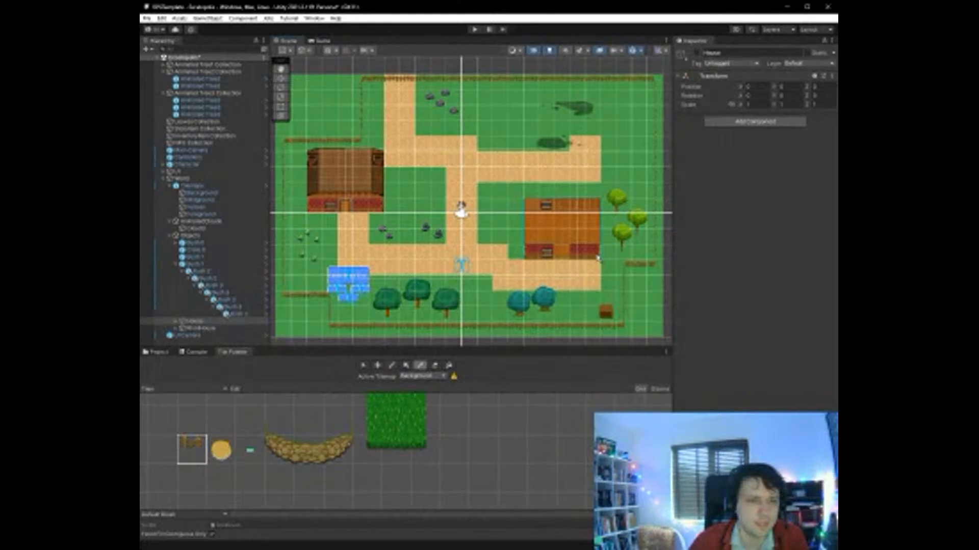
pyautogui.moveTo(598, 259); pyautogui.dragTo(597, 256)
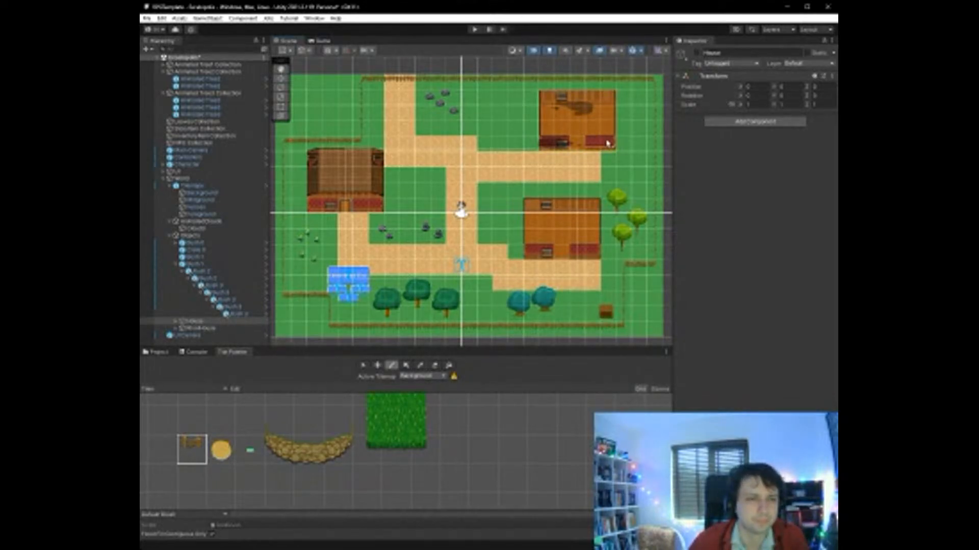
# - Repaint the copied north-eastern house's front wall with cream dotted wallpaper tiles, using the matching window tile beside the doorway
pyautogui.scroll(2, 637, 165)
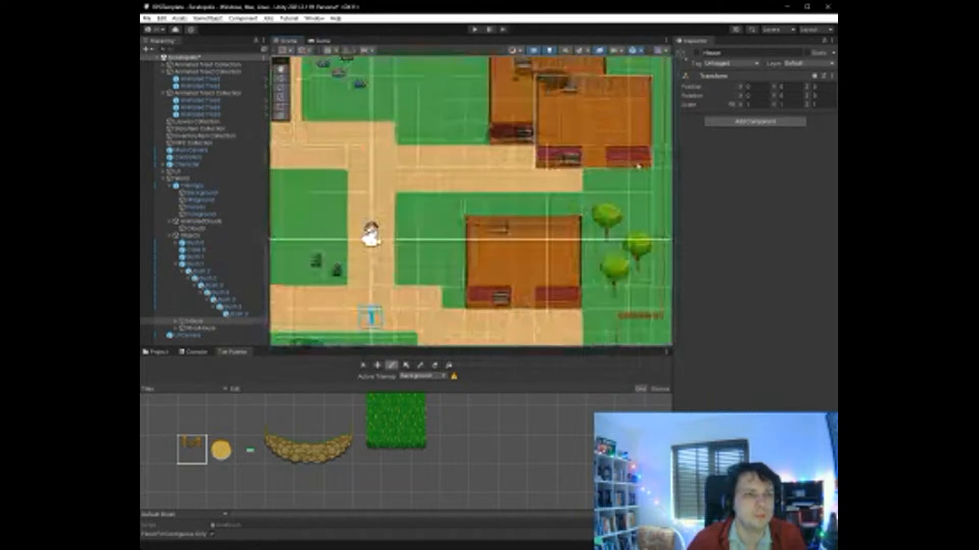
pyautogui.scroll(3, 637, 165)
pyautogui.scroll(-3, 508, 162)
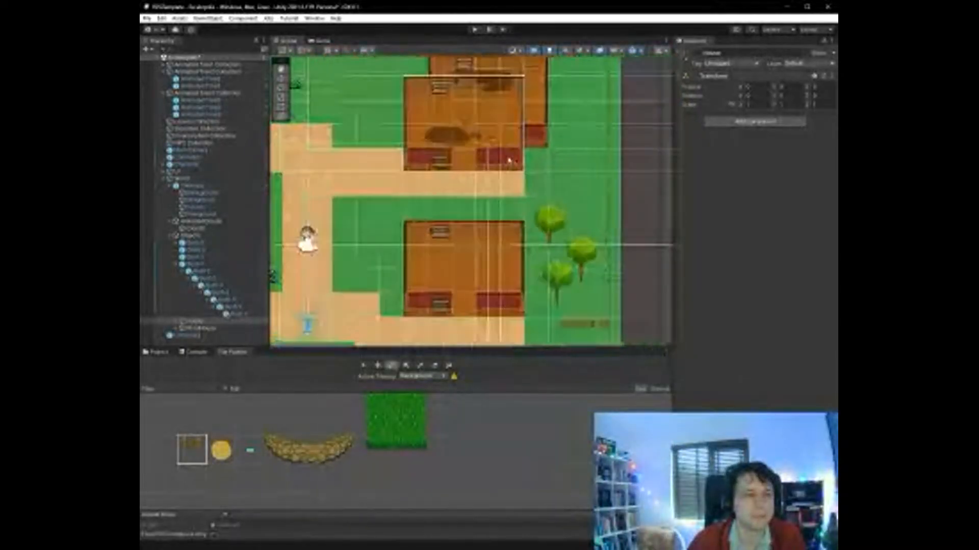
pyautogui.scroll(-5, 509, 162)
pyautogui.scroll(6, 671, 265)
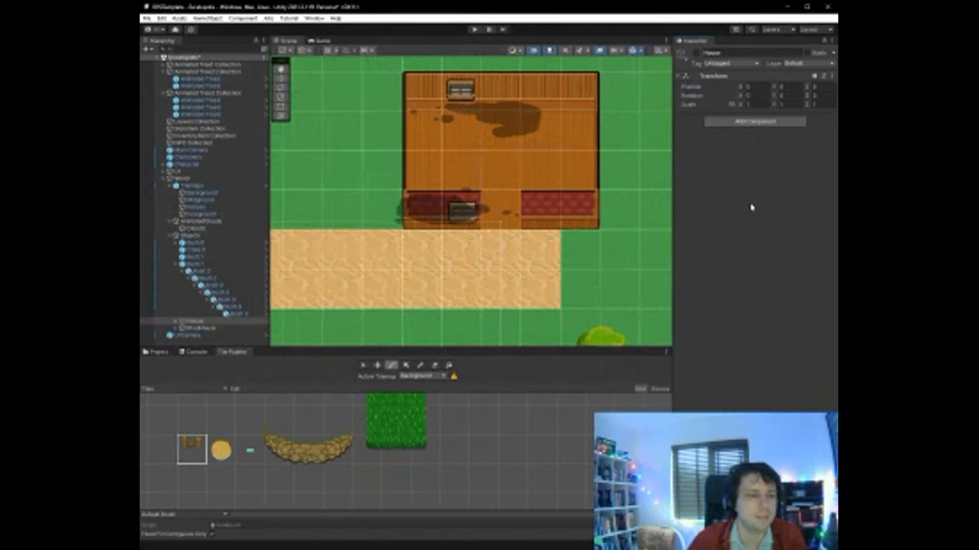
pyautogui.scroll(1, 282, 458)
pyautogui.scroll(-1, 280, 461)
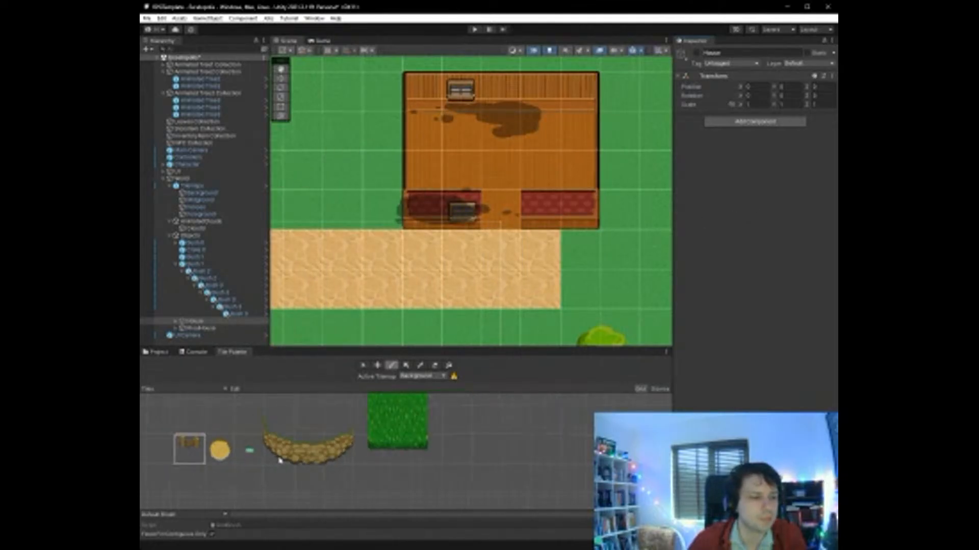
pyautogui.scroll(-3, 280, 460)
pyautogui.moveTo(300, 514); pyautogui.dragTo(300, 535)
pyautogui.scroll(-2, 267, 473)
pyautogui.scroll(-6, 222, 474)
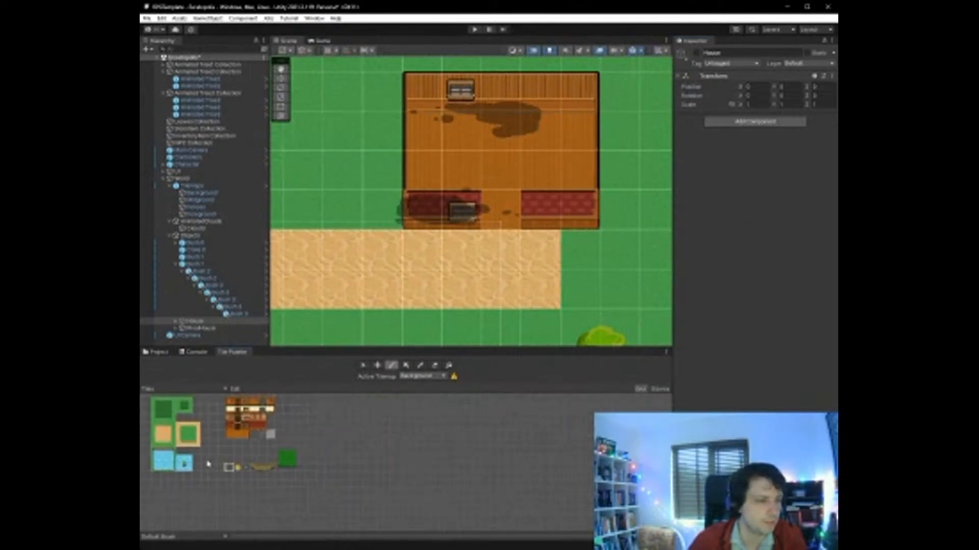
pyautogui.scroll(8, 179, 436)
pyautogui.scroll(4, 352, 421)
pyautogui.scroll(-5, 362, 420)
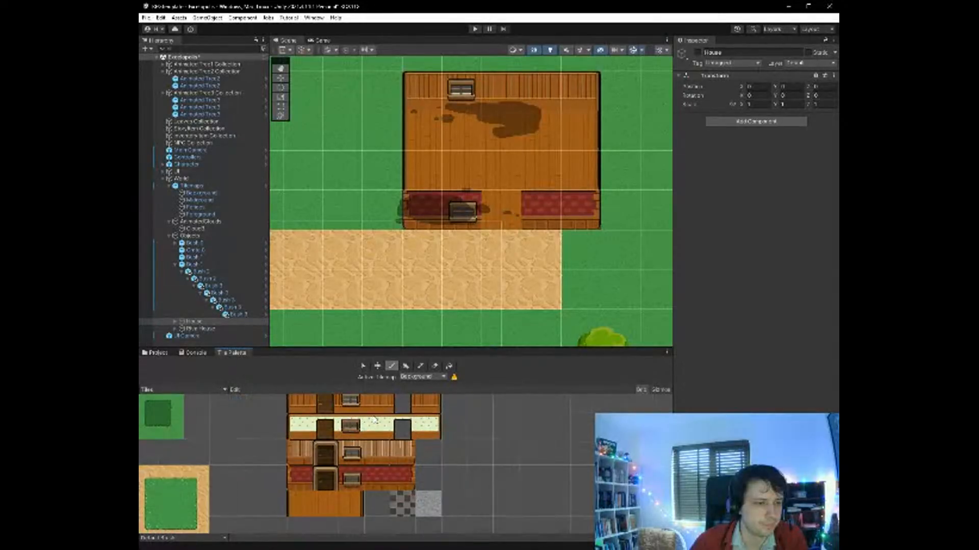
pyautogui.scroll(1, 372, 420)
pyautogui.scroll(1, 375, 419)
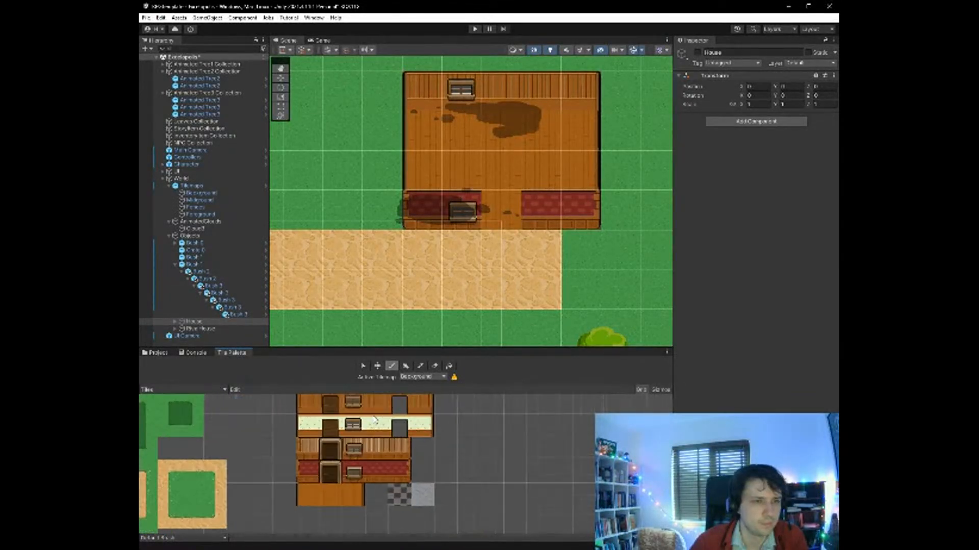
pyautogui.click(402, 499)
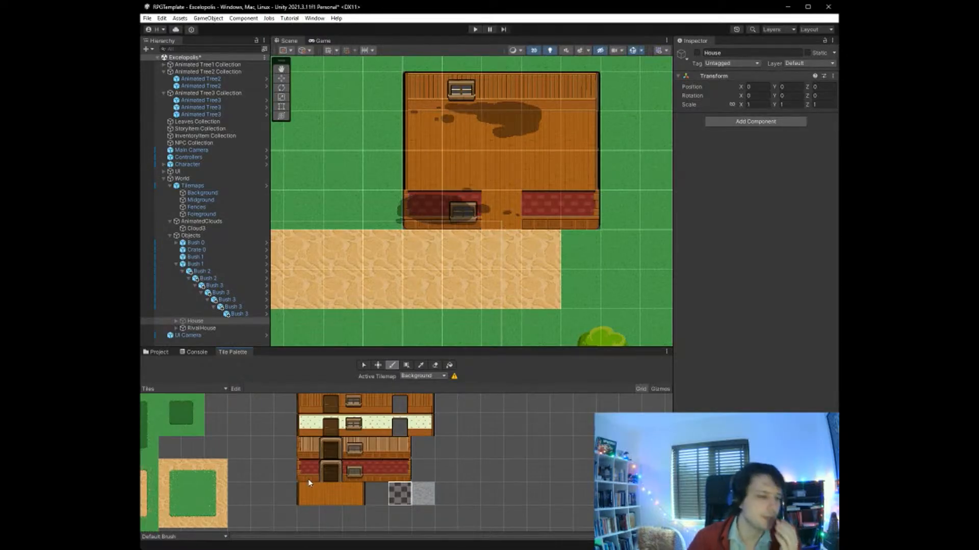
pyautogui.scroll(-2, 314, 467)
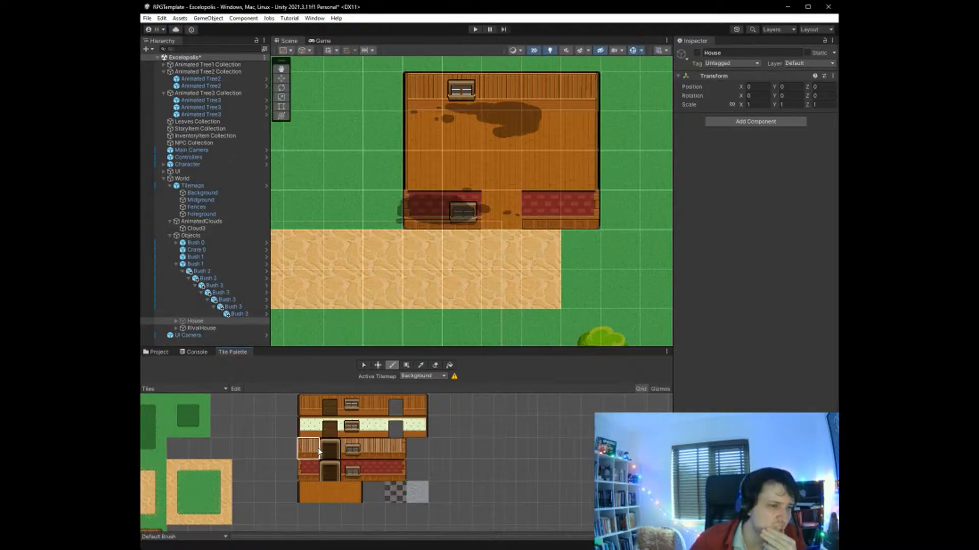
pyautogui.click(317, 429)
pyautogui.click(423, 206)
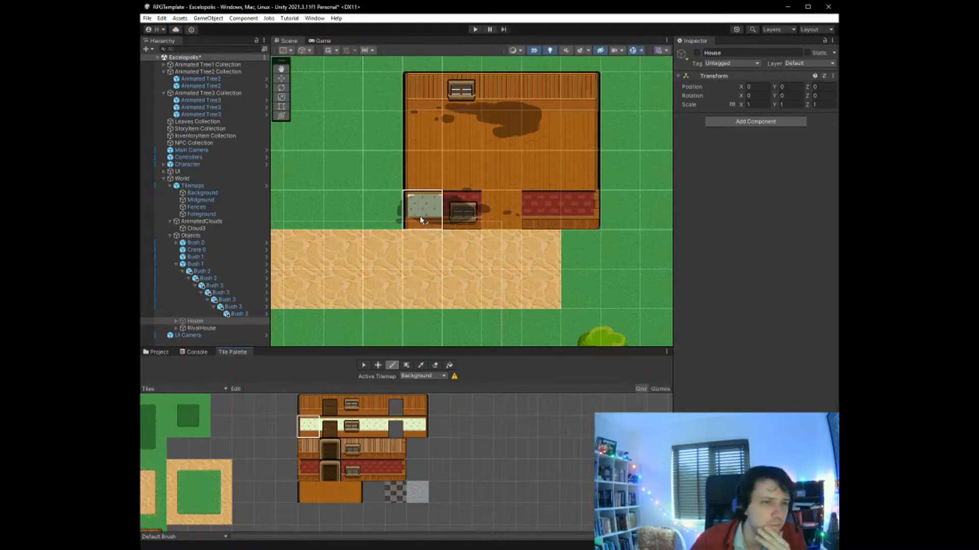
pyautogui.click(416, 426)
pyautogui.click(577, 206)
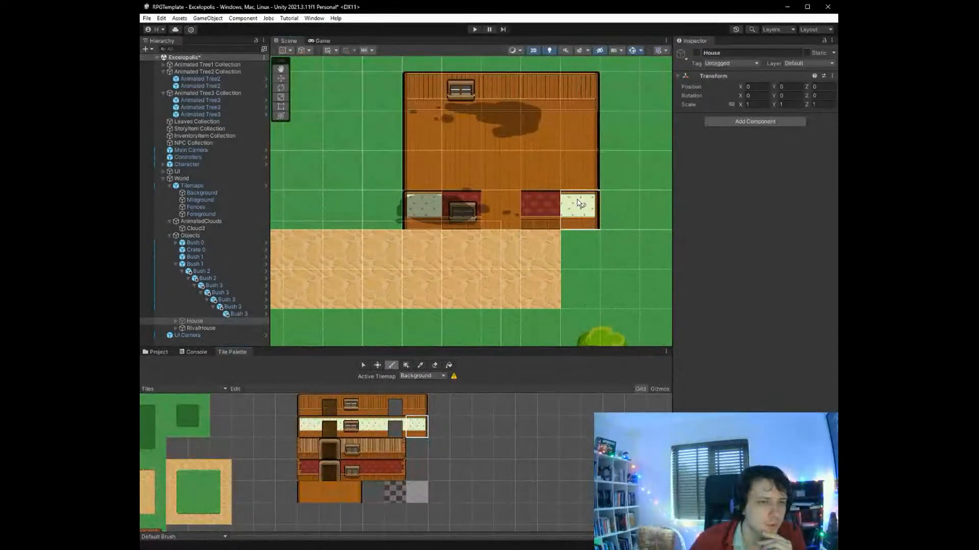
pyautogui.click(373, 427)
pyautogui.click(538, 226)
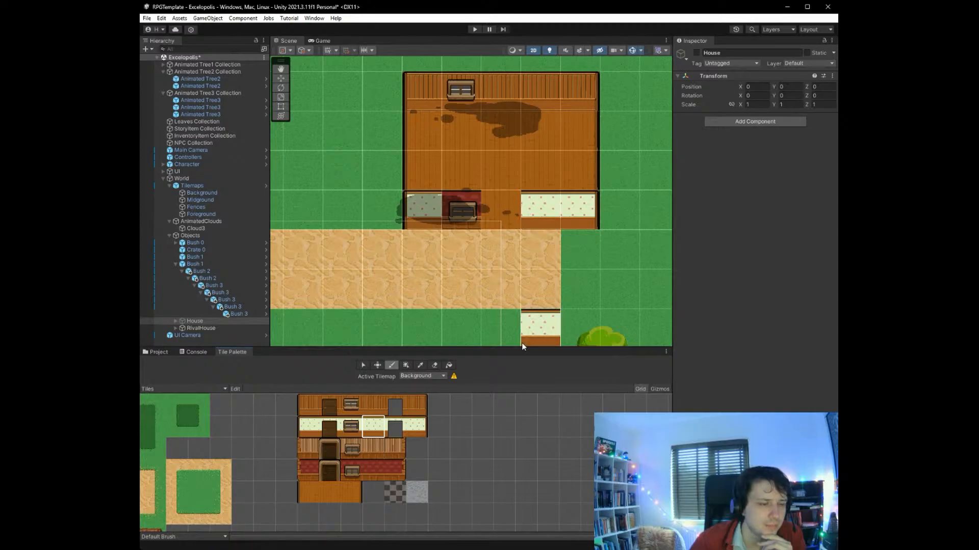
pyautogui.click(351, 426)
pyautogui.click(448, 210)
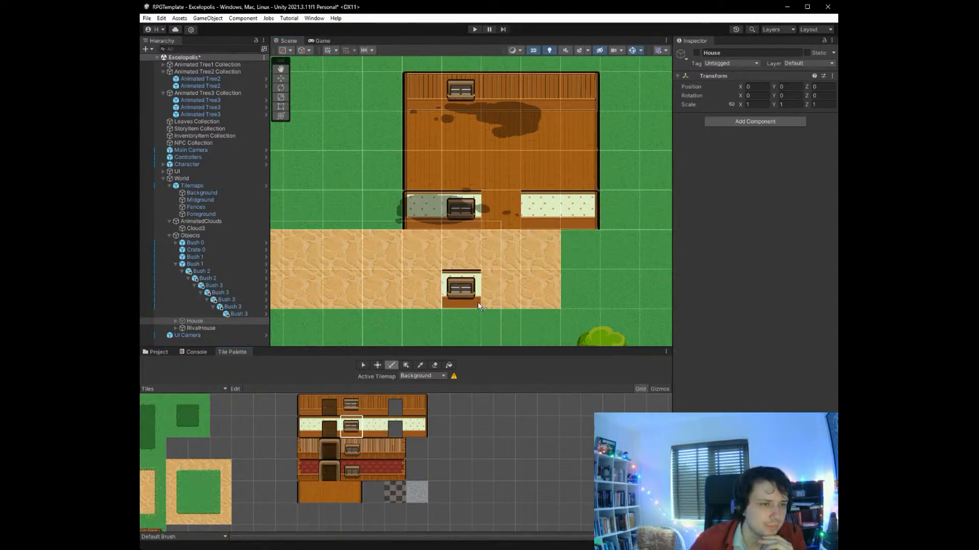
# - Try light wood-plank wall tiles with a window along the north-eastern house's back wall
pyautogui.click(353, 451)
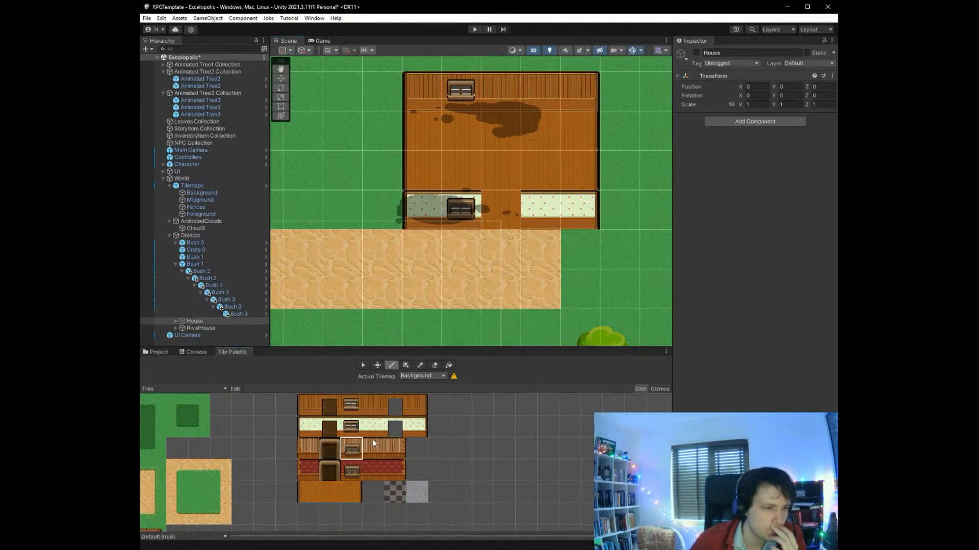
pyautogui.click(470, 89)
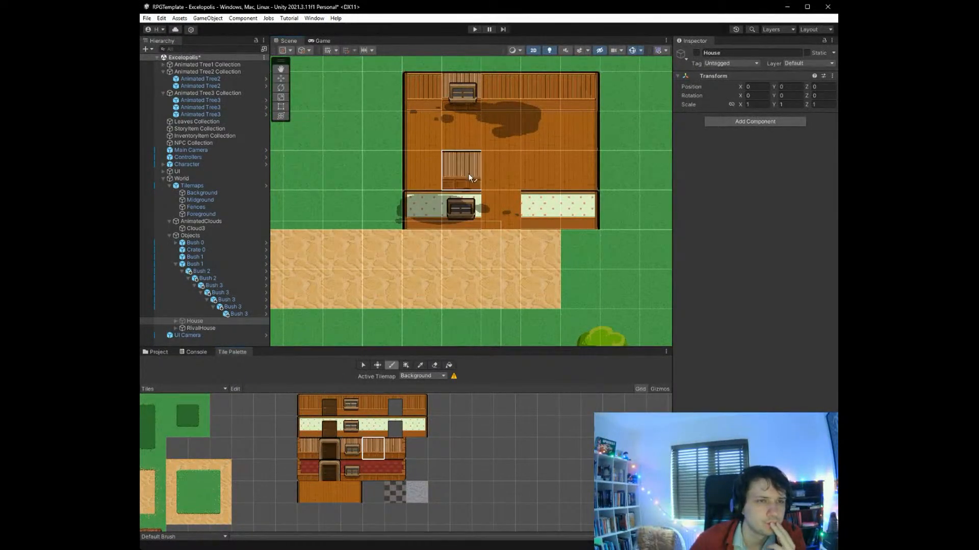
pyautogui.moveTo(495, 94); pyautogui.dragTo(539, 95)
pyautogui.click(395, 451)
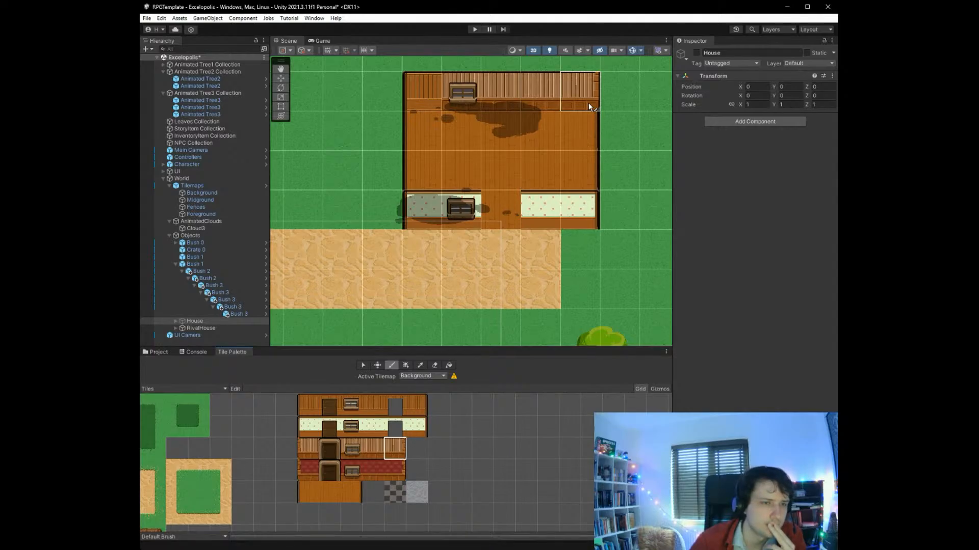
# - Repaint the north-eastern house's back wall with cream dotted wallpaper tiles, including the matching corner and window tiles
pyautogui.click(417, 426)
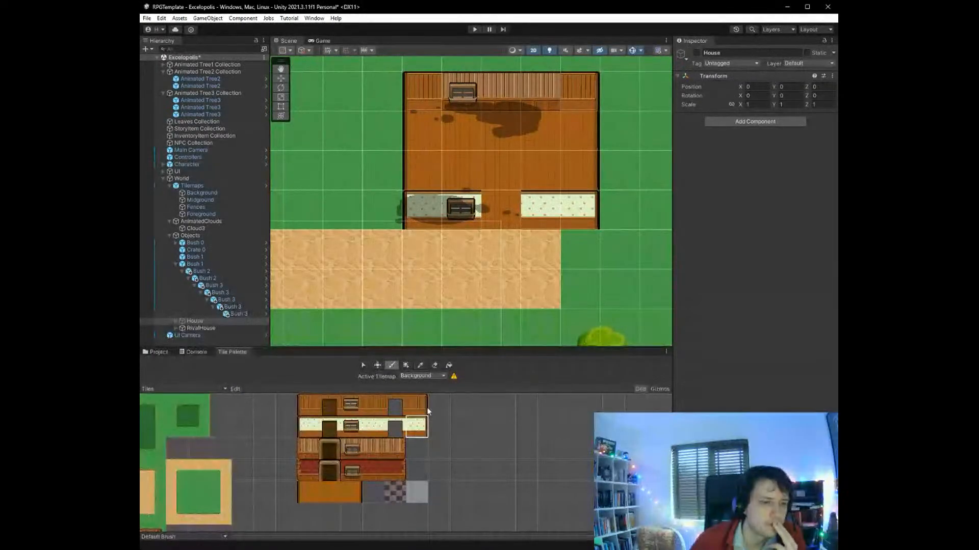
pyautogui.click(564, 99)
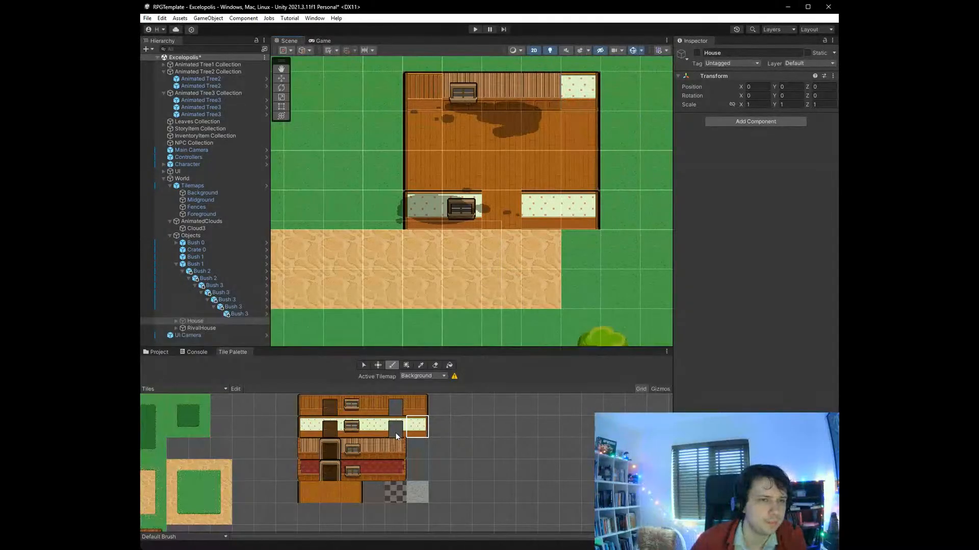
pyautogui.click(391, 431)
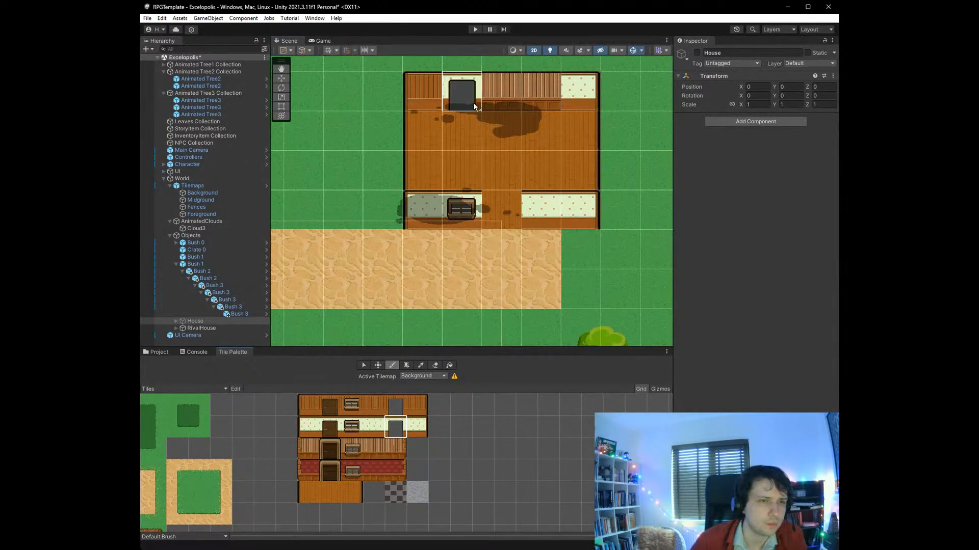
pyautogui.click(373, 427)
pyautogui.moveTo(540, 95); pyautogui.dragTo(515, 99)
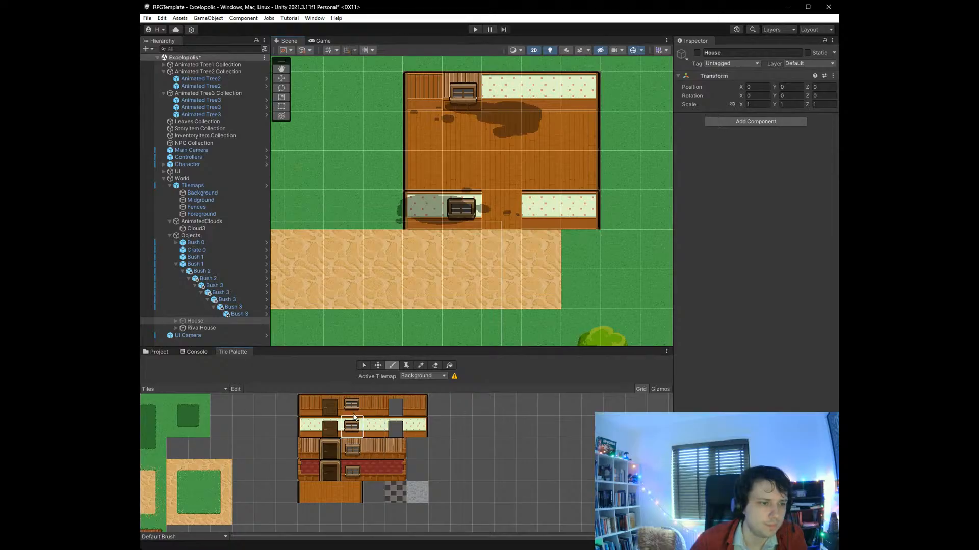
pyautogui.click(469, 106)
pyautogui.click(311, 426)
pyautogui.click(429, 100)
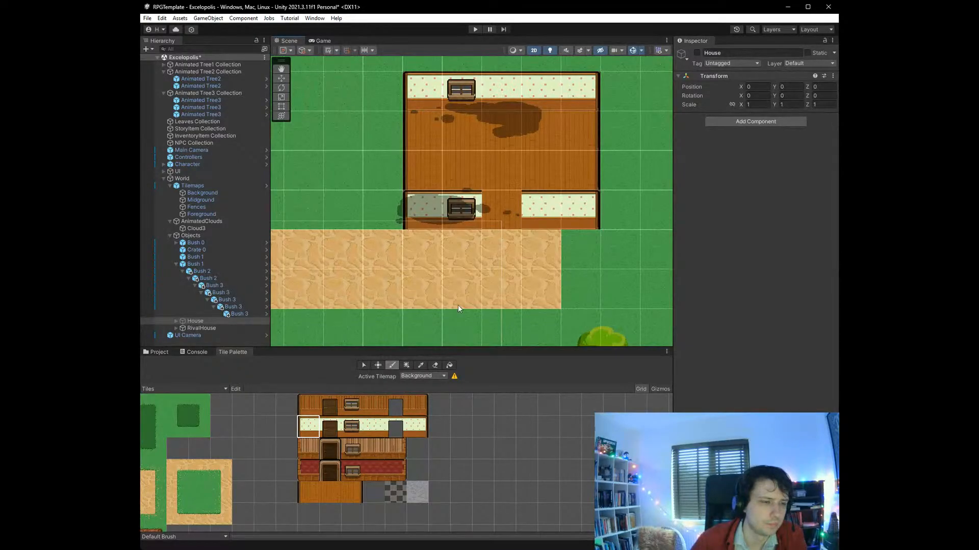
# - Reactivate the House object
pyautogui.scroll(-5, 458, 305)
pyautogui.scroll(-6, 465, 317)
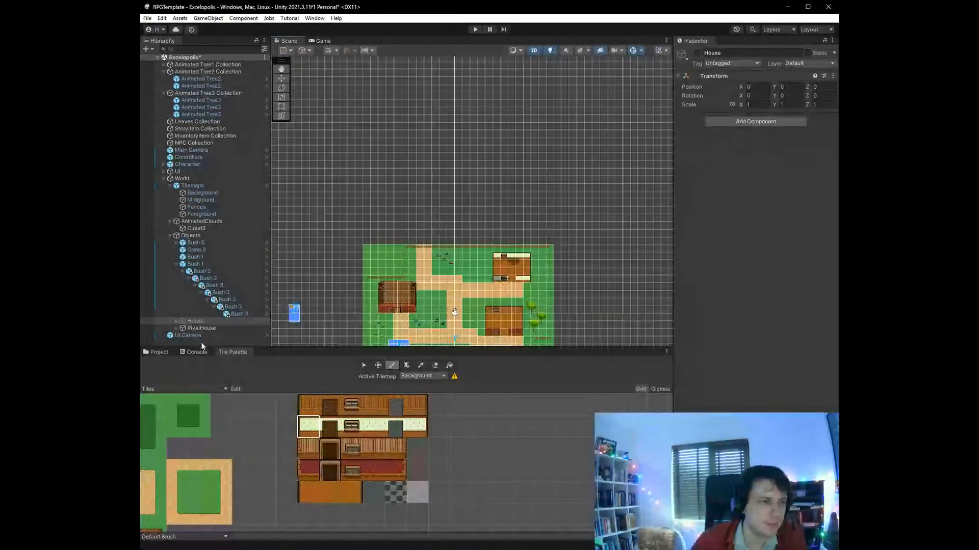
pyautogui.click(207, 329)
pyautogui.click(254, 321)
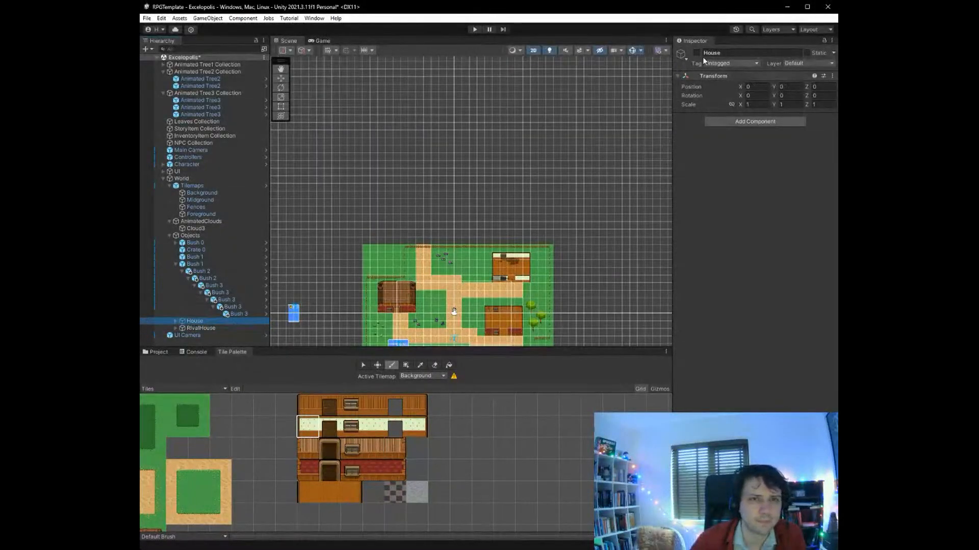
# - Duplicate RivalHouse, move the copy into the Objects group and rename it Lab
pyautogui.click(198, 328)
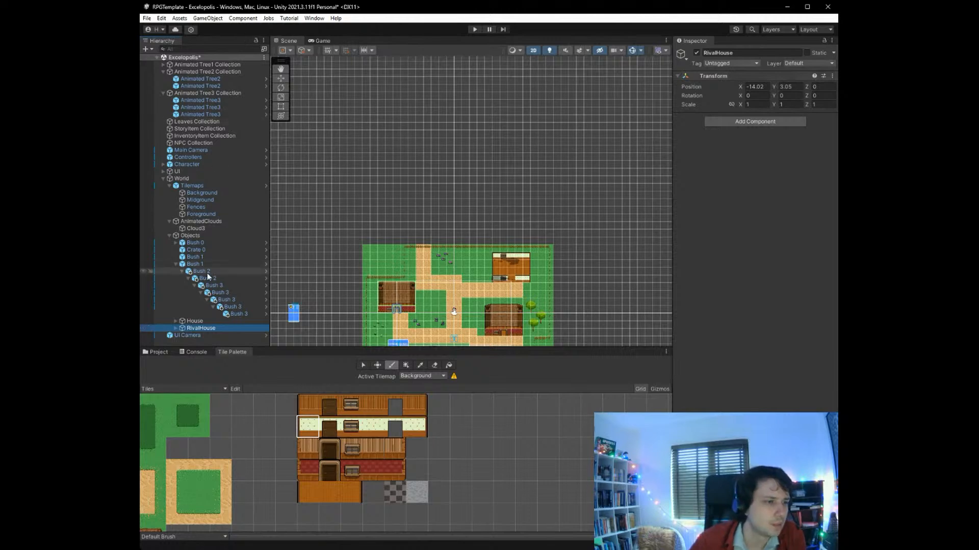
pyautogui.hotkey('ctrl', 'd')
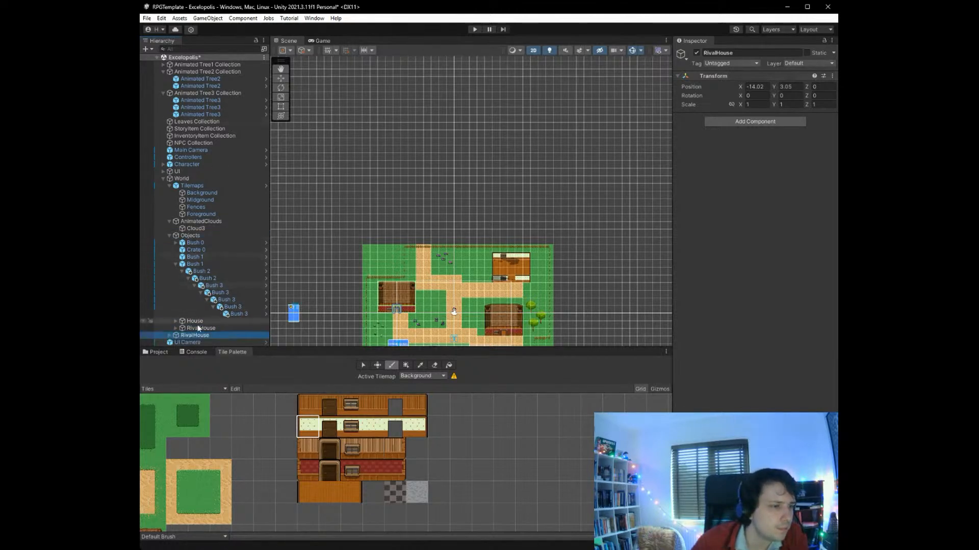
pyautogui.moveTo(194, 336); pyautogui.dragTo(200, 237)
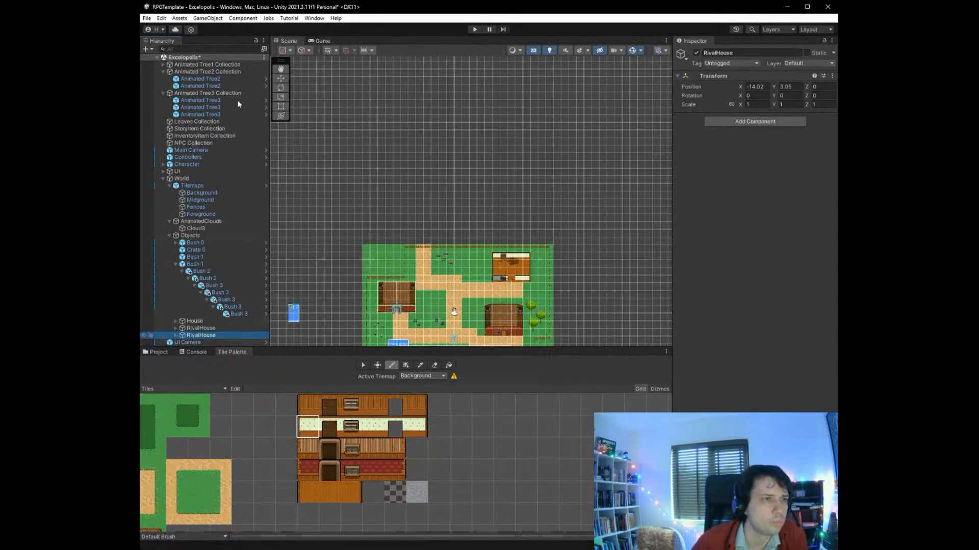
pyautogui.press('F2')
pyautogui.write('Lab')
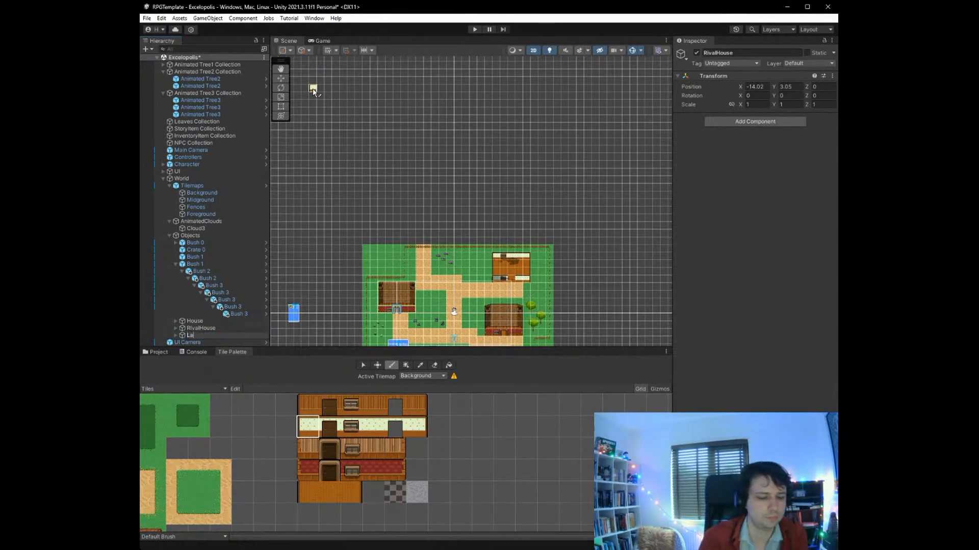
pyautogui.press('Return')
# - Move Lab over the cream-walled house tiles beside the north-eastern path, aligning its roof and door with them
pyautogui.scroll(-2, 412, 296)
pyautogui.scroll(5, 434, 341)
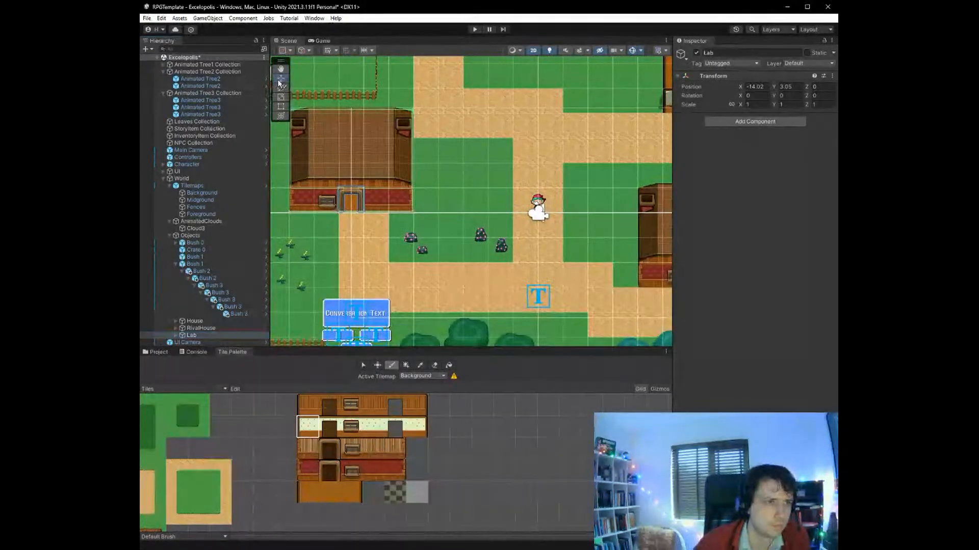
pyautogui.press('w')
pyautogui.moveTo(520, 145); pyautogui.dragTo(599, 131)
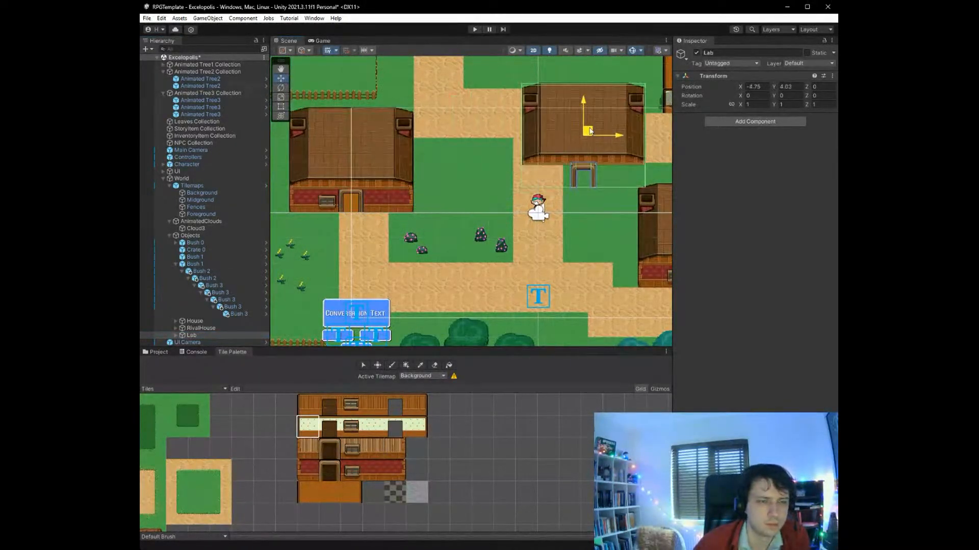
pyautogui.scroll(-10, 570, 217)
pyautogui.scroll(8, 657, 173)
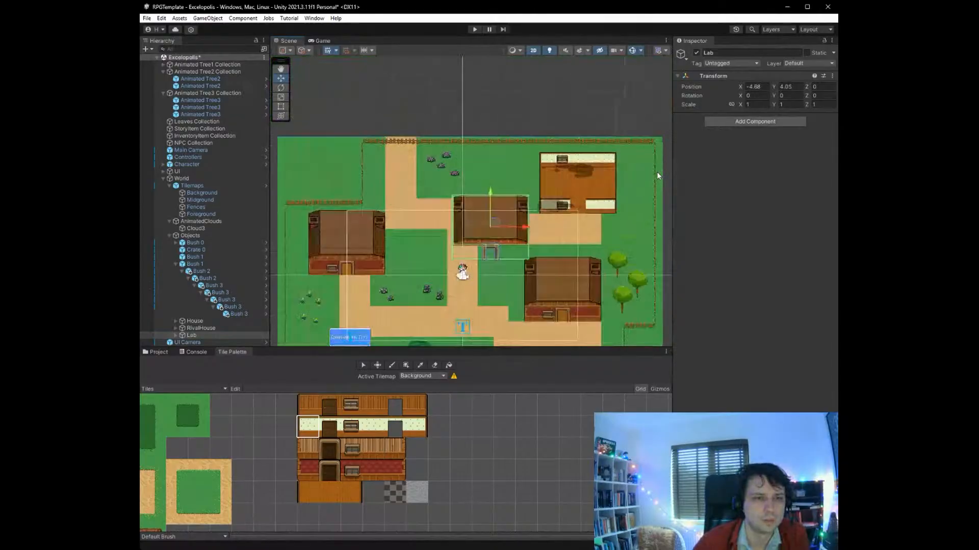
pyautogui.moveTo(402, 251); pyautogui.dragTo(552, 179)
pyautogui.click(577, 78)
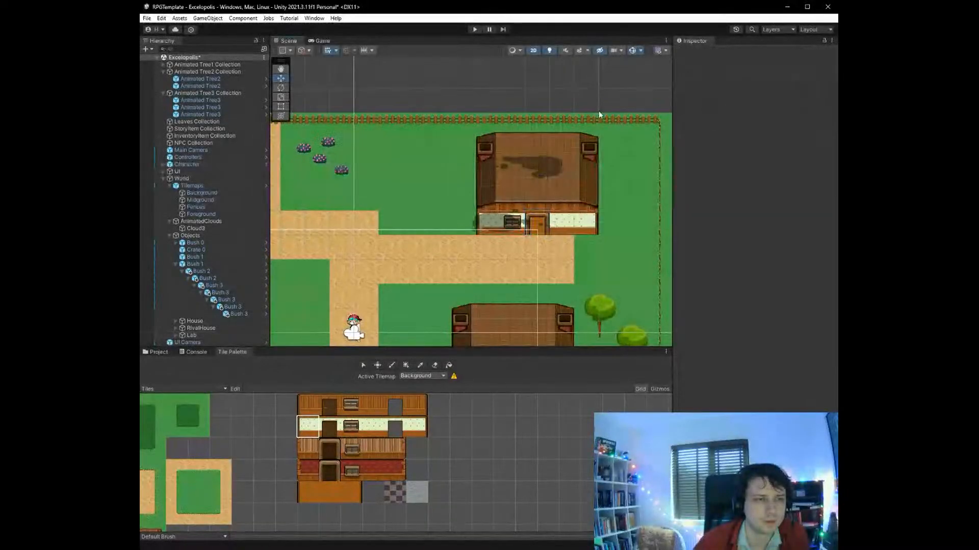
# - Start a play test and walk the character along the north-eastern path to the lab's front door
pyautogui.scroll(-3, 369, 251)
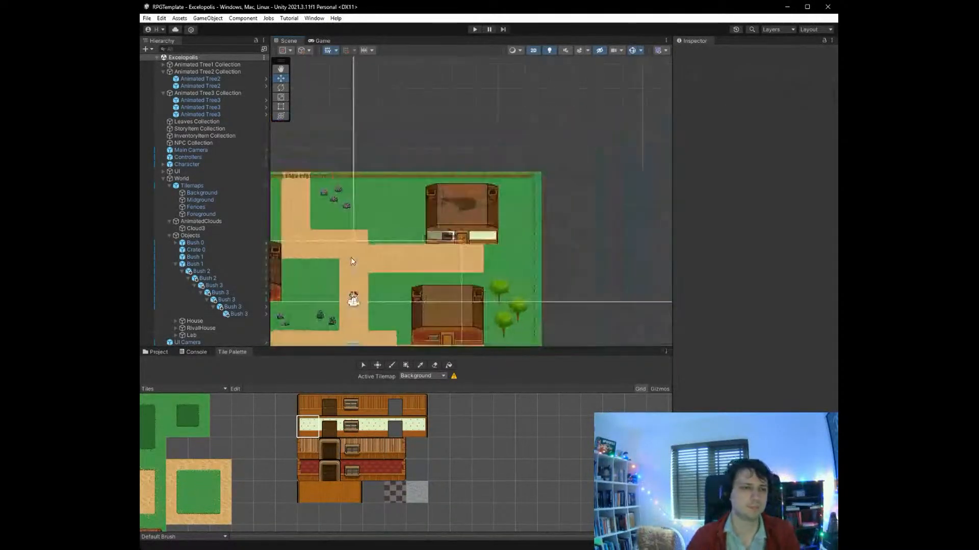
pyautogui.scroll(5, 320, 343)
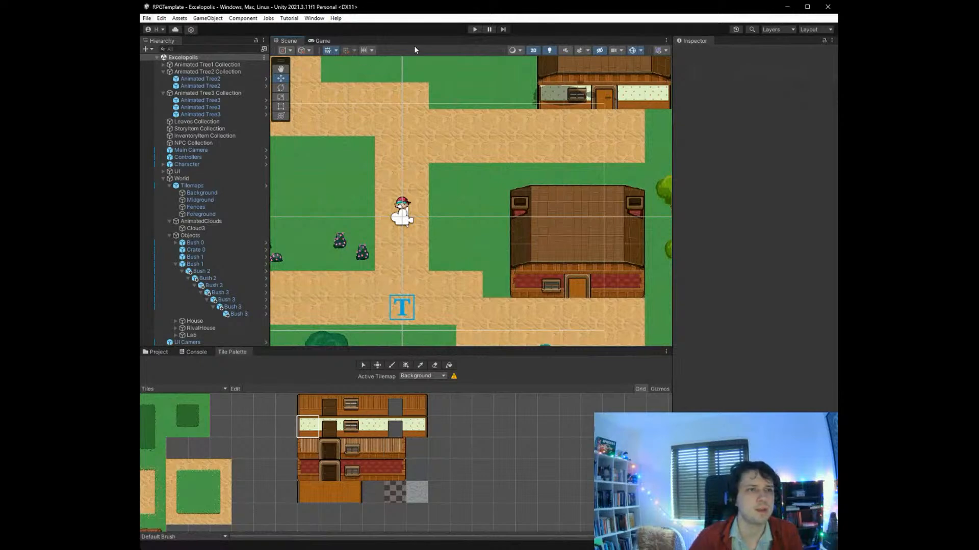
pyautogui.click(474, 30)
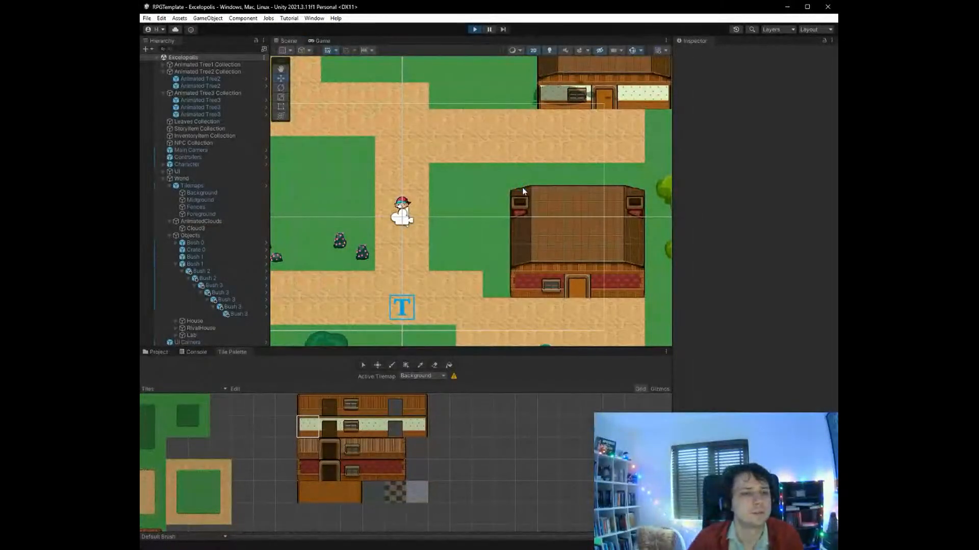
pyautogui.press('Up')
pyautogui.press('Right')
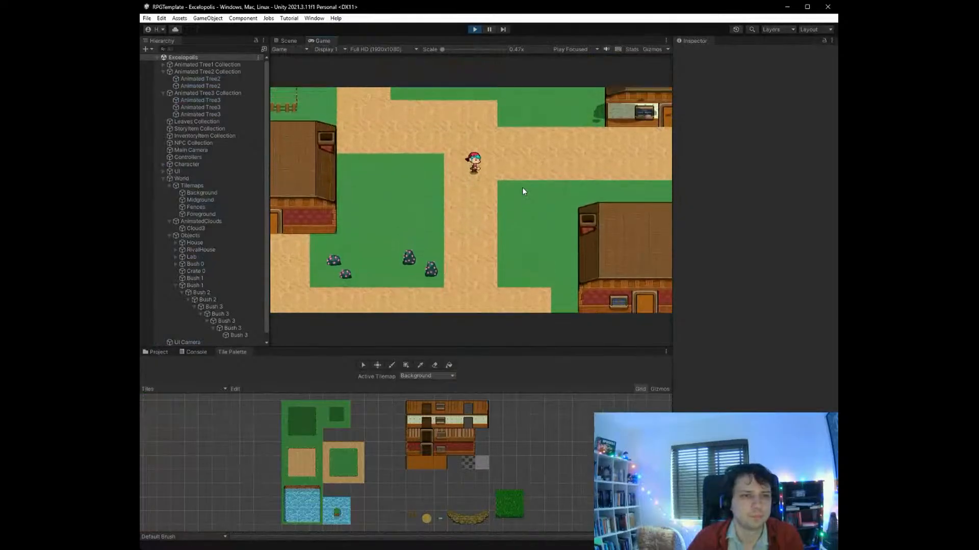
pyautogui.press('Up')
pyautogui.press('Right')
pyautogui.press('Up')
pyautogui.press('Right')
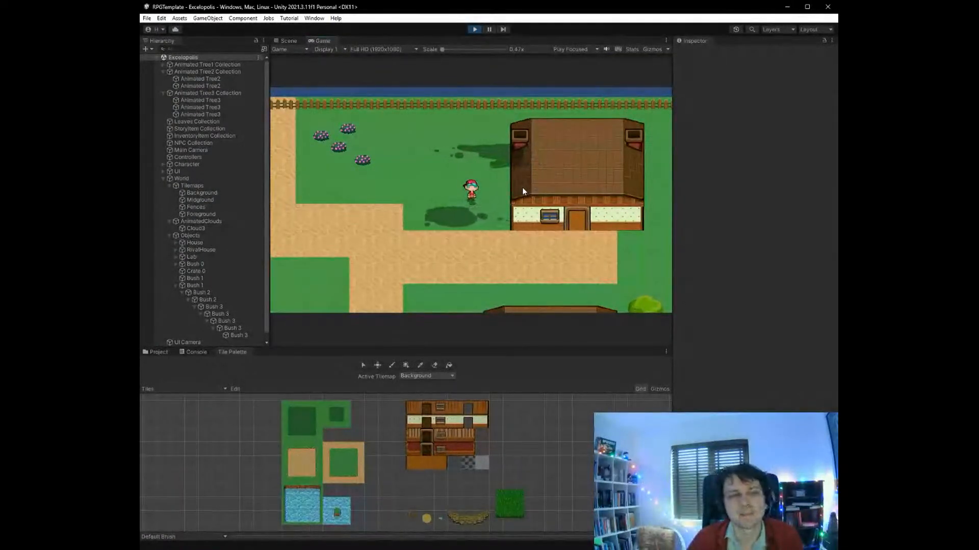
pyautogui.press('Down')
pyautogui.press('Right')
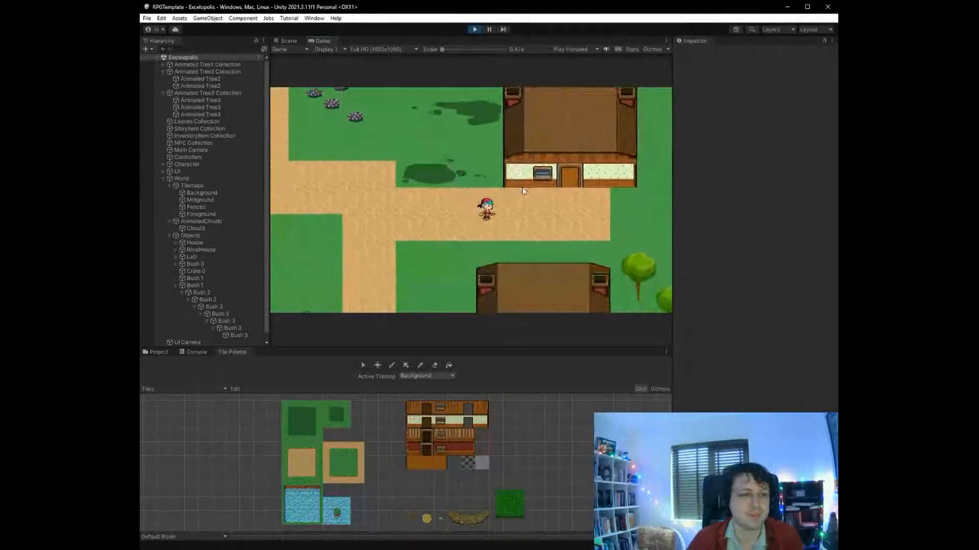
# - Walk the character around inside the lab to check its interior and fading roof, and end the play test
pyautogui.press('Up')
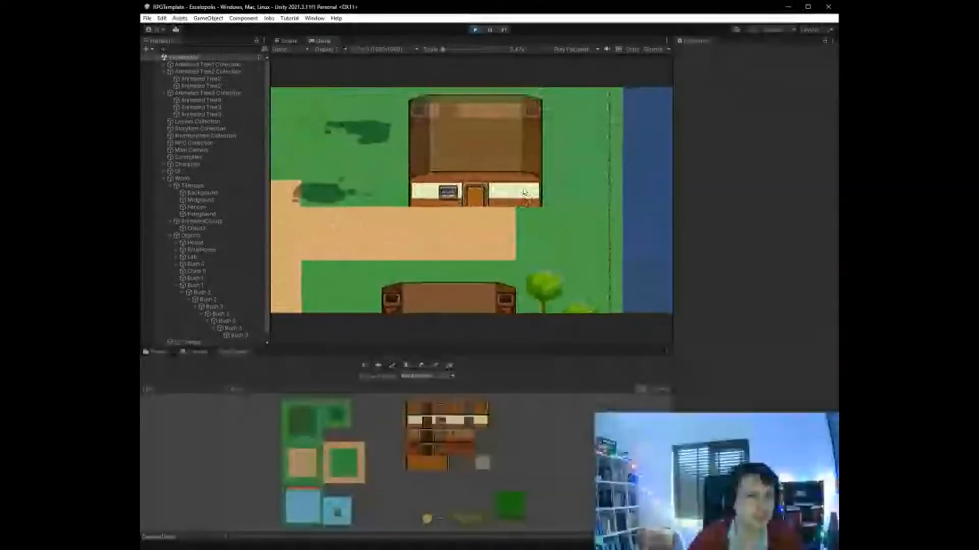
pyautogui.press('Left')
pyautogui.press('Down')
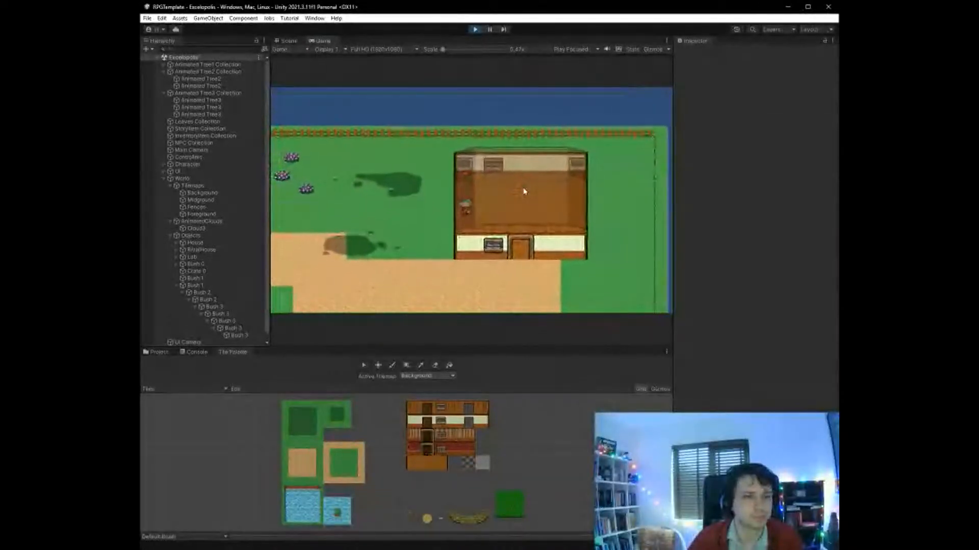
pyautogui.press('Right')
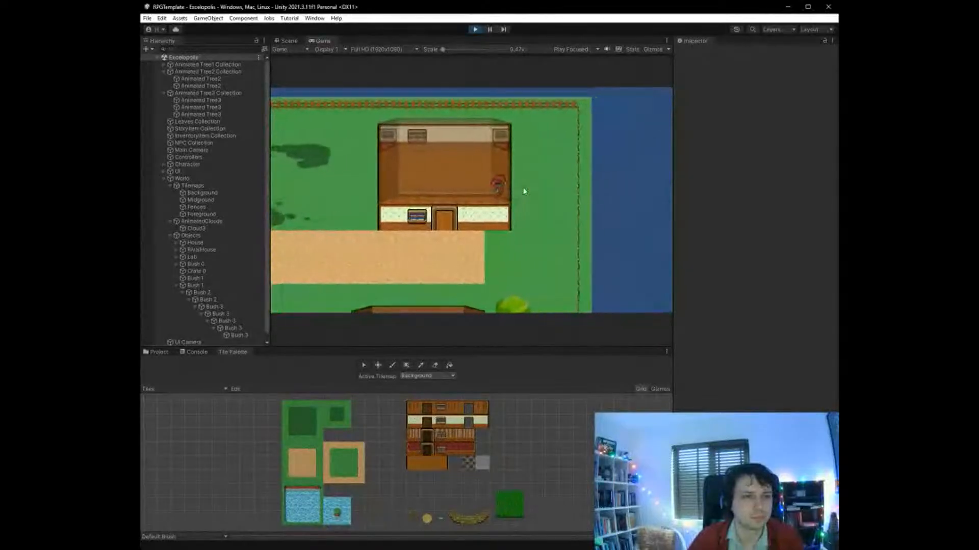
pyautogui.press('Up')
pyautogui.press('Left')
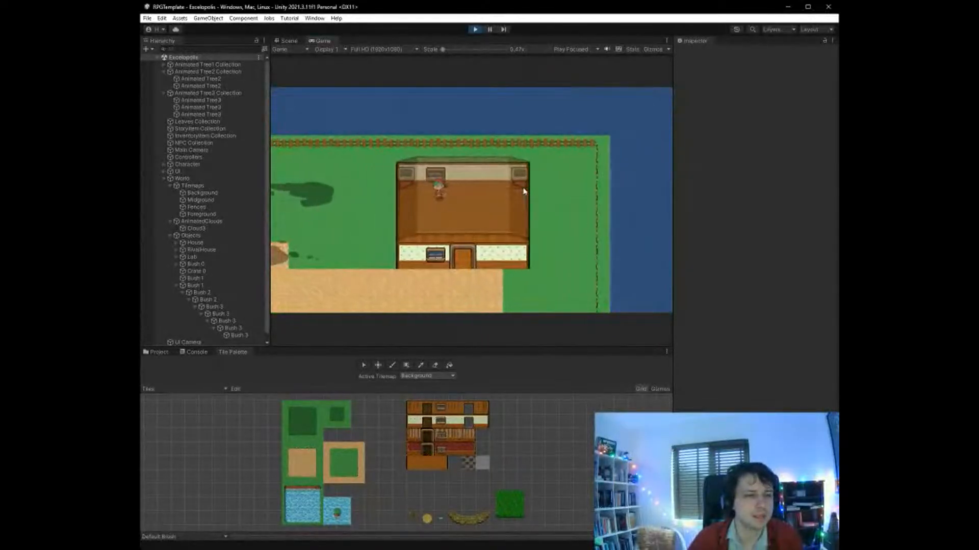
pyautogui.press('Down')
pyautogui.press('Right')
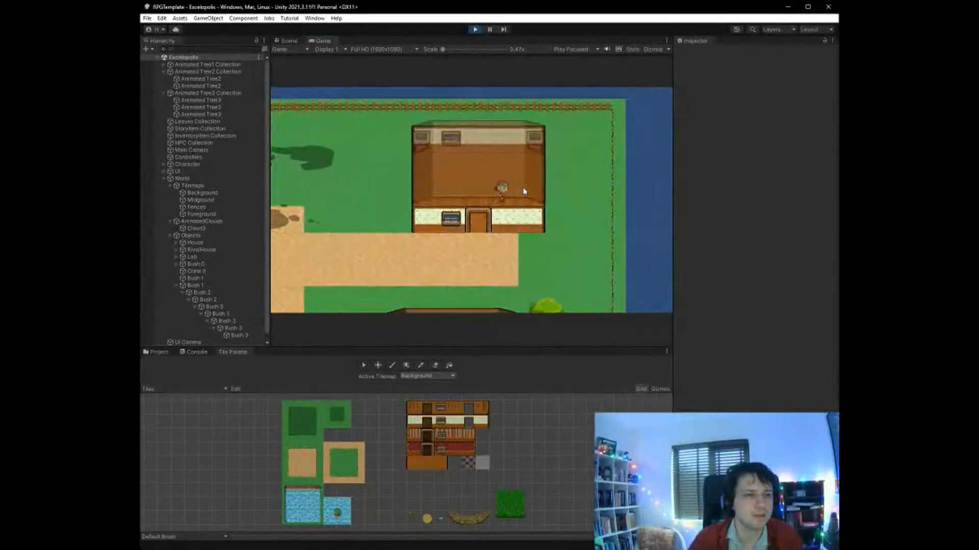
pyautogui.press('Right')
pyautogui.press('Up')
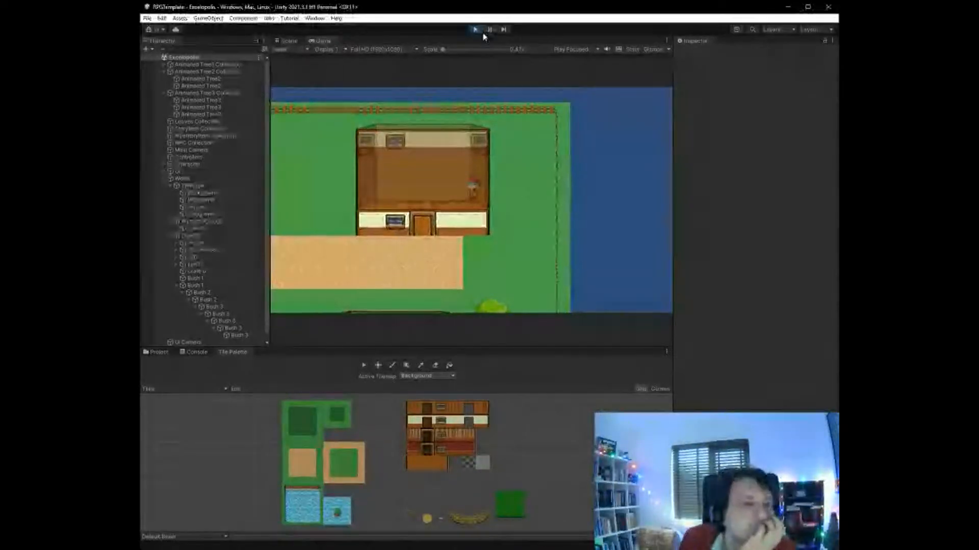
pyautogui.click(475, 29)
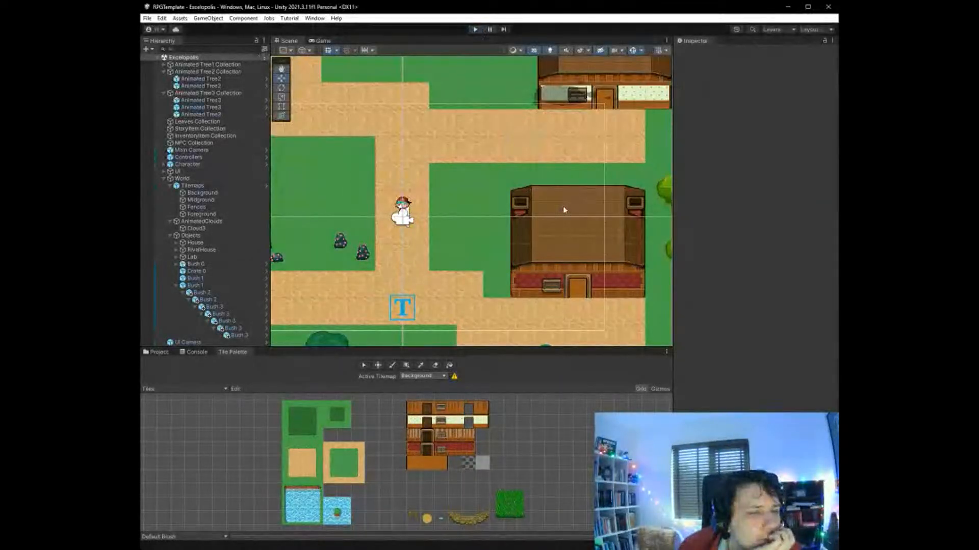
# - Collapse the nested Bush 1 hierarchy and deactivate the Lab object to expose the house tiles beneath it
pyautogui.scroll(-4, 563, 209)
pyautogui.scroll(8, 563, 117)
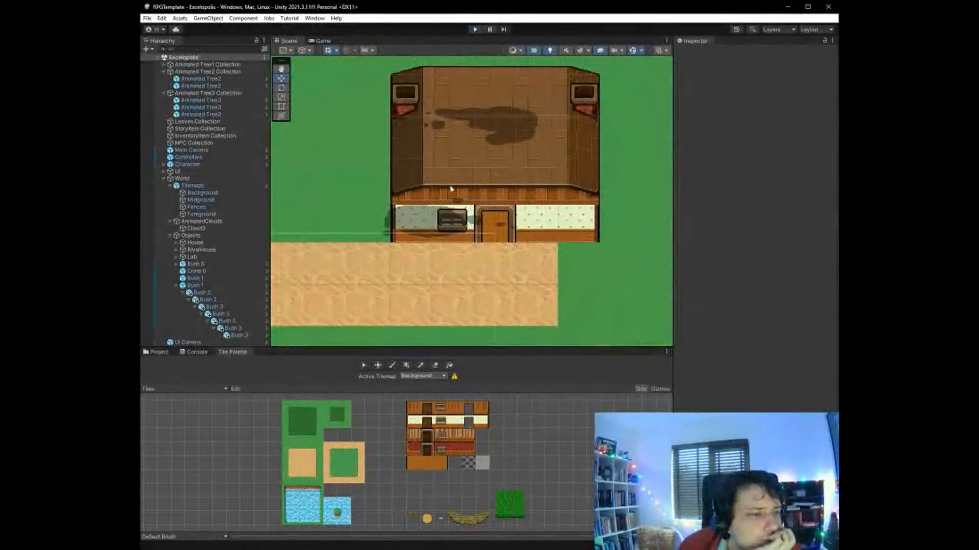
pyautogui.click(211, 194)
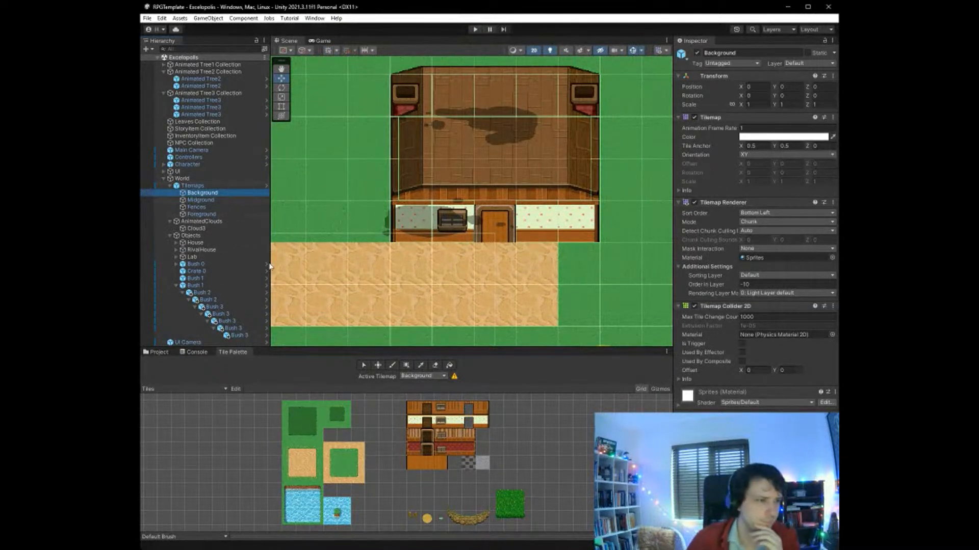
pyautogui.click(176, 285)
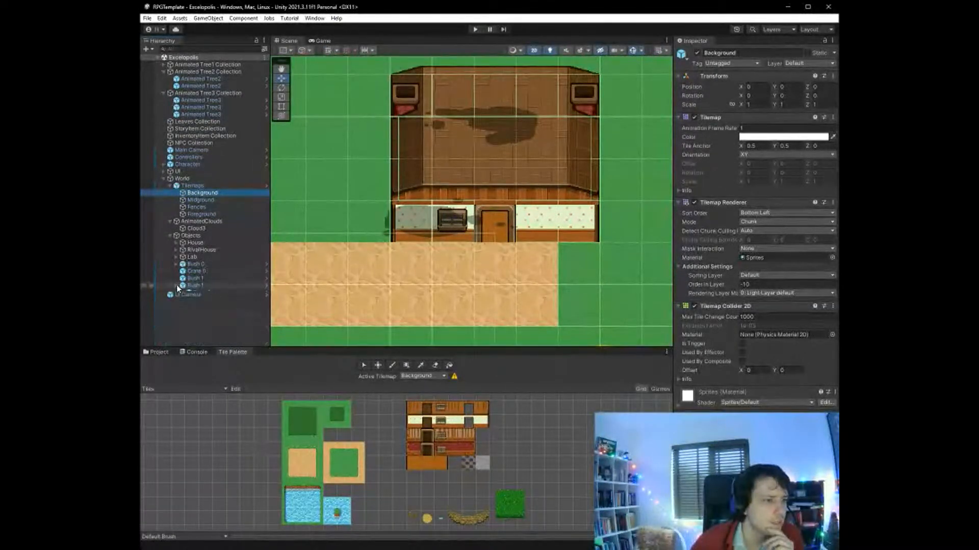
pyautogui.click(192, 257)
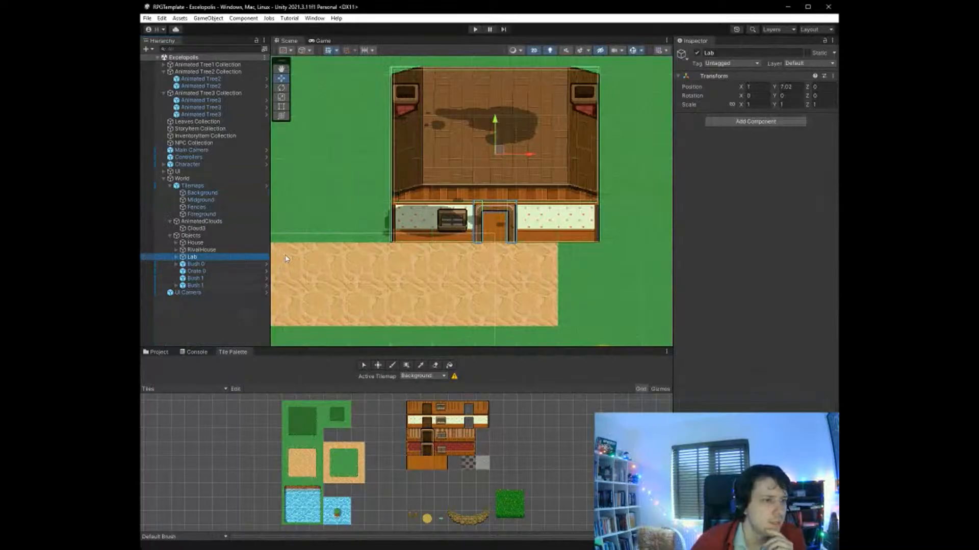
pyautogui.click(697, 53)
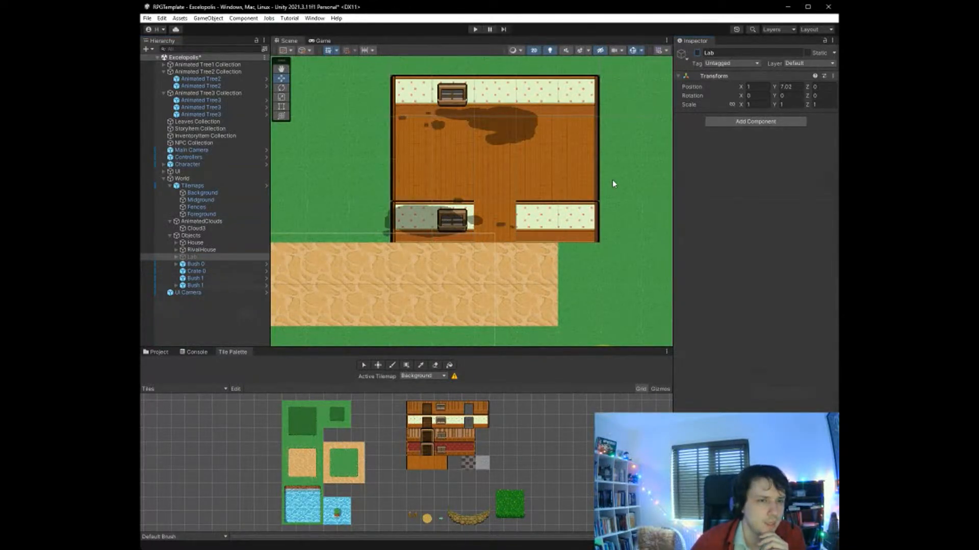
# - Paint a new east end two tiles beyond the lab, with cream right-corner walls and right-edge wooden floor between them
pyautogui.click(483, 427)
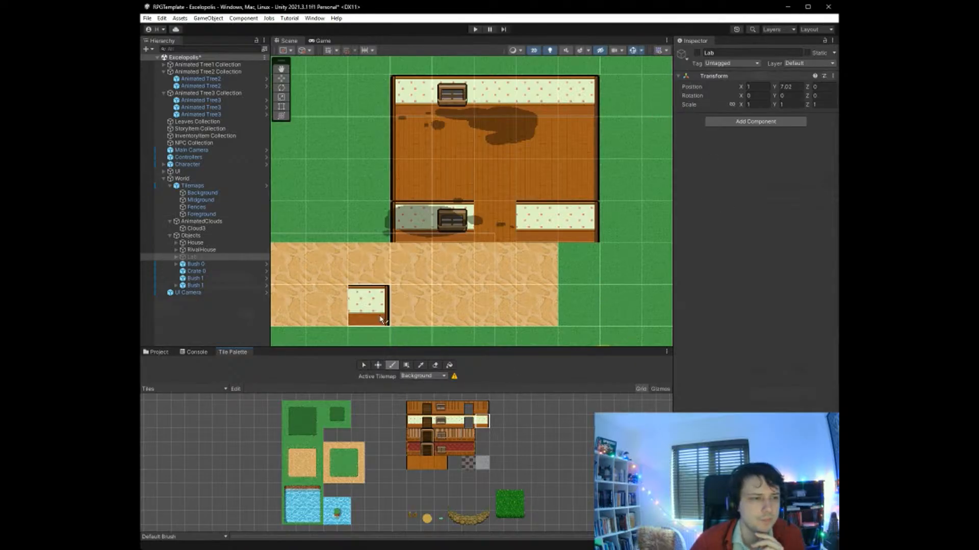
pyautogui.scroll(-3, 444, 265)
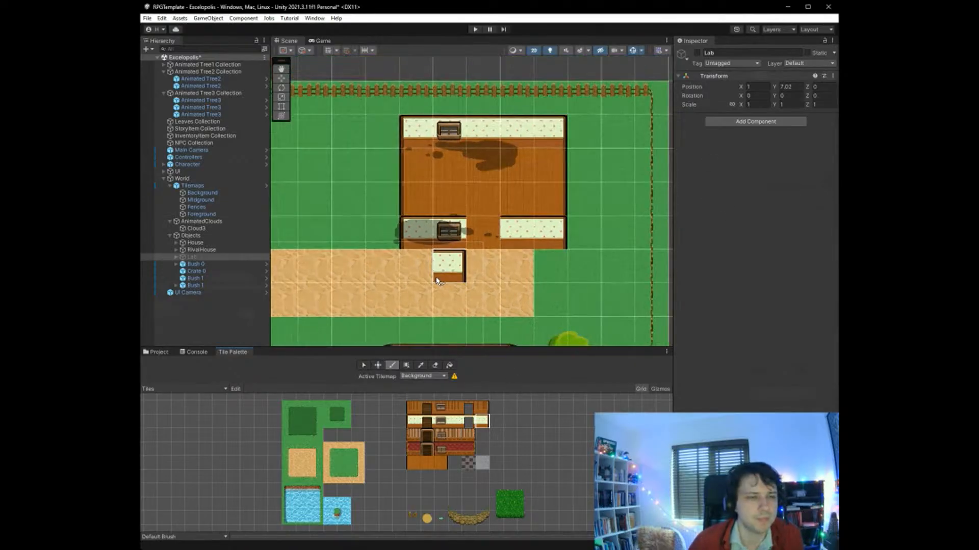
pyautogui.click(599, 151)
pyautogui.click(610, 237)
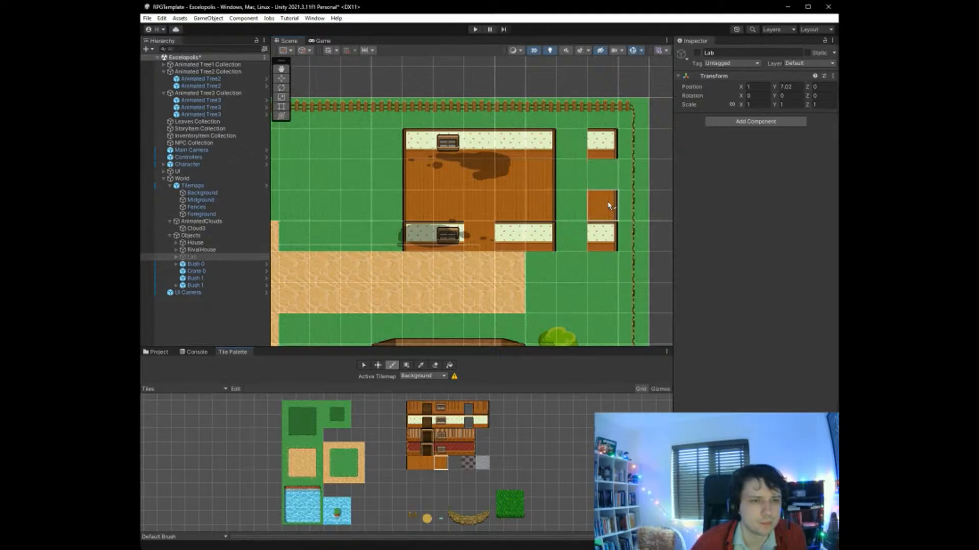
pyautogui.moveTo(609, 206); pyautogui.dragTo(607, 176)
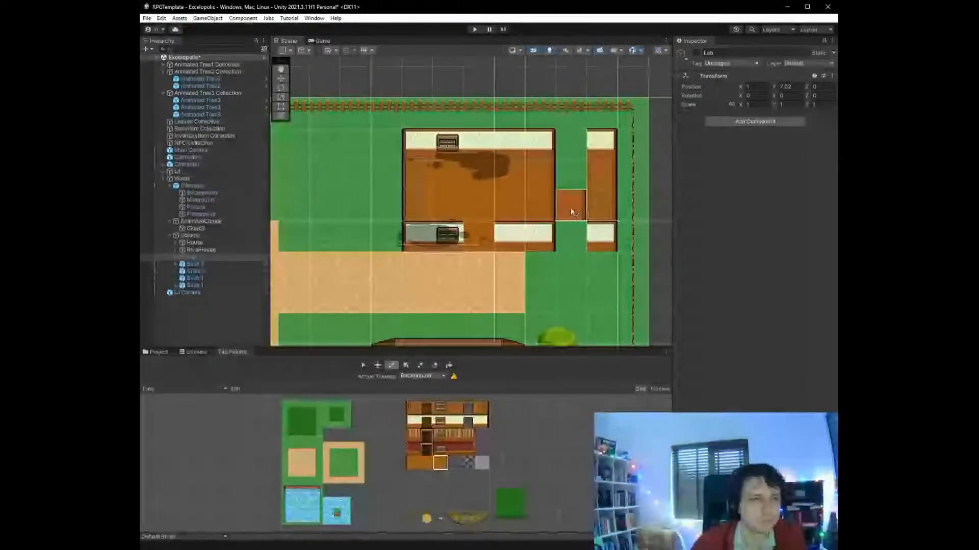
# - Paint a matching west end two tiles beyond the lab, with left-edge wooden floor and cream left-corner walls
pyautogui.click(415, 466)
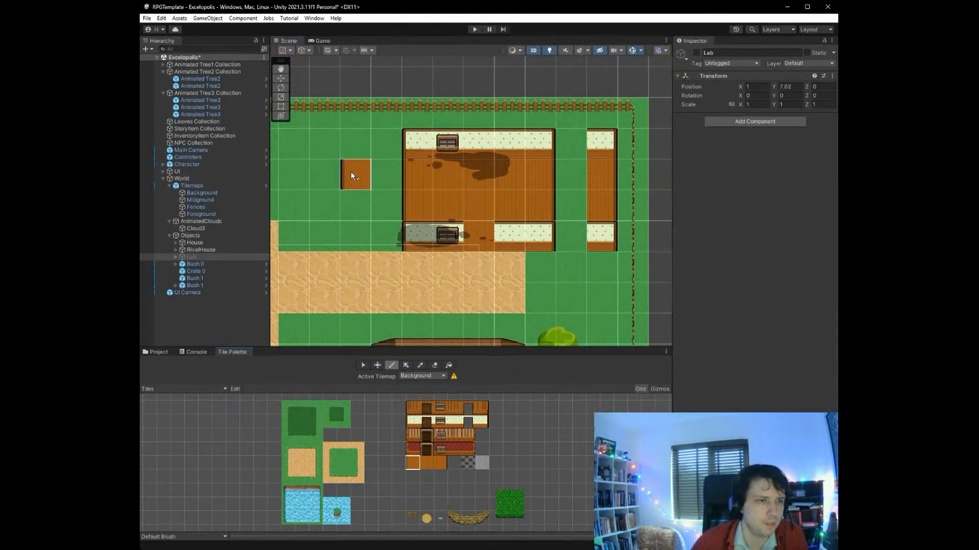
pyautogui.click(415, 424)
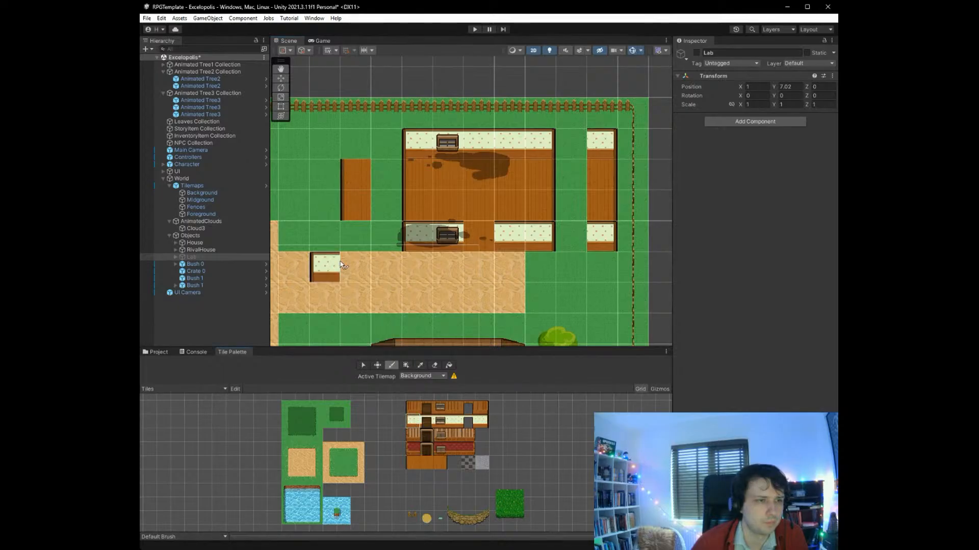
pyautogui.click(355, 236)
pyautogui.click(355, 140)
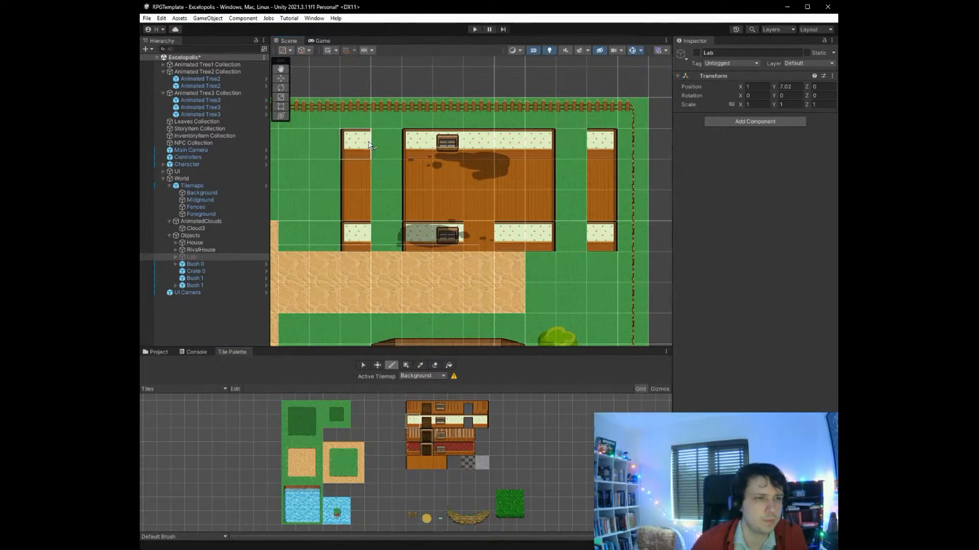
# - Join the lab's back wall to both new ends with cream wall tiles and add a second window in its eastern half
pyautogui.click(453, 424)
pyautogui.moveTo(389, 154); pyautogui.dragTo(409, 149)
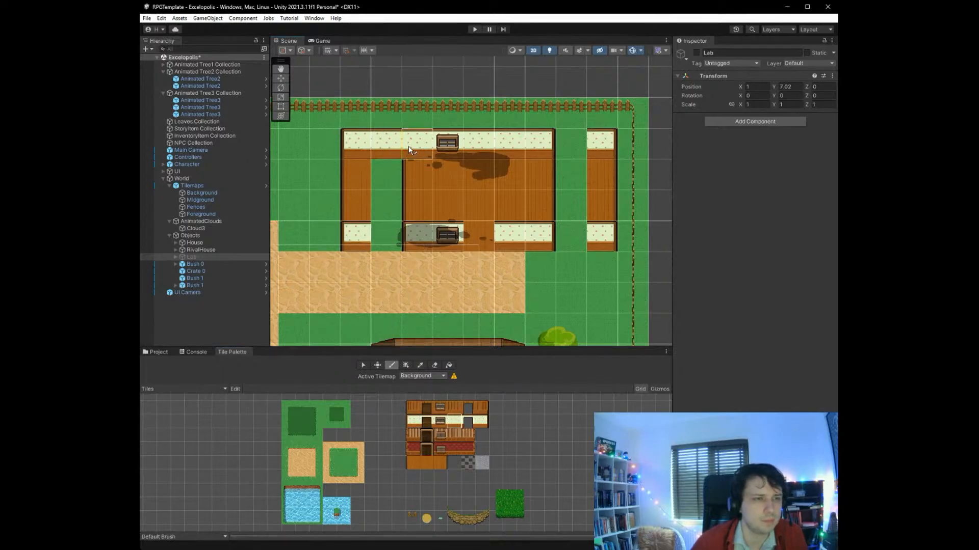
pyautogui.moveTo(541, 151); pyautogui.dragTo(571, 149)
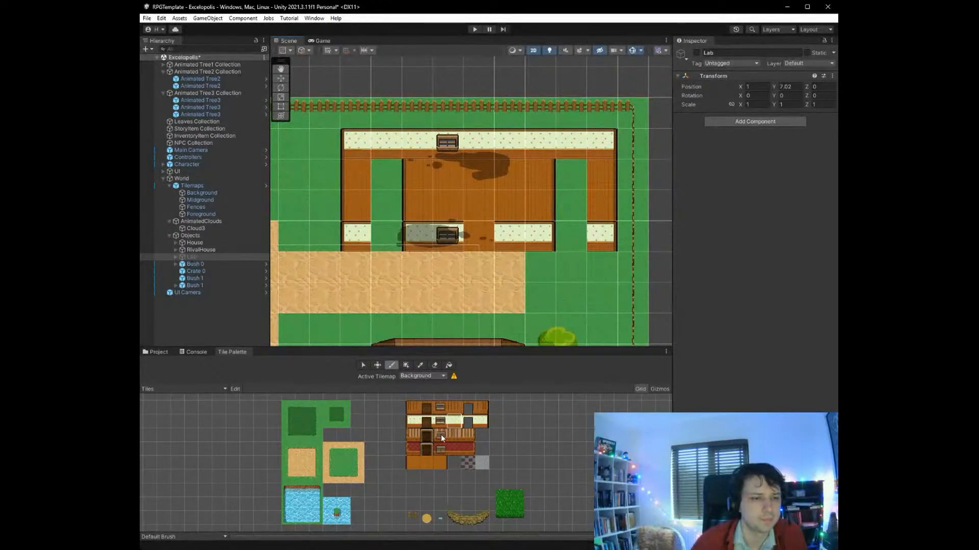
pyautogui.click(441, 423)
pyautogui.click(540, 143)
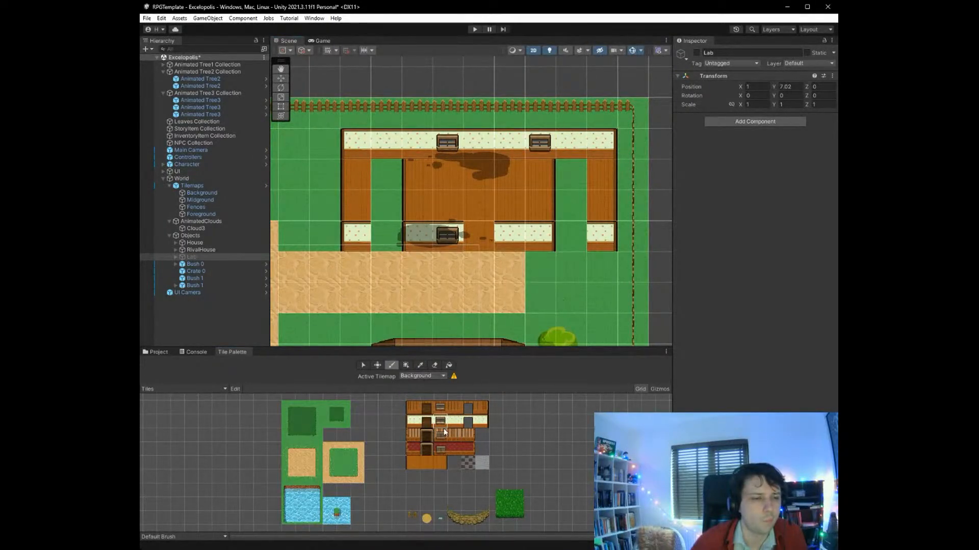
# - Fill the lab's interior gaps and old side walls with plain wooden floor, and close the front wall with cream tiles
pyautogui.click(428, 463)
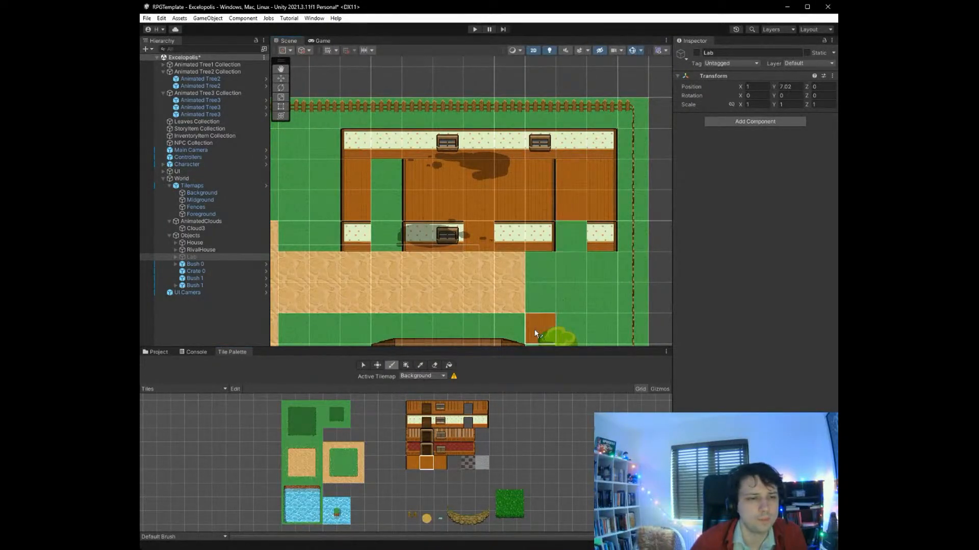
pyautogui.click(459, 426)
pyautogui.click(571, 235)
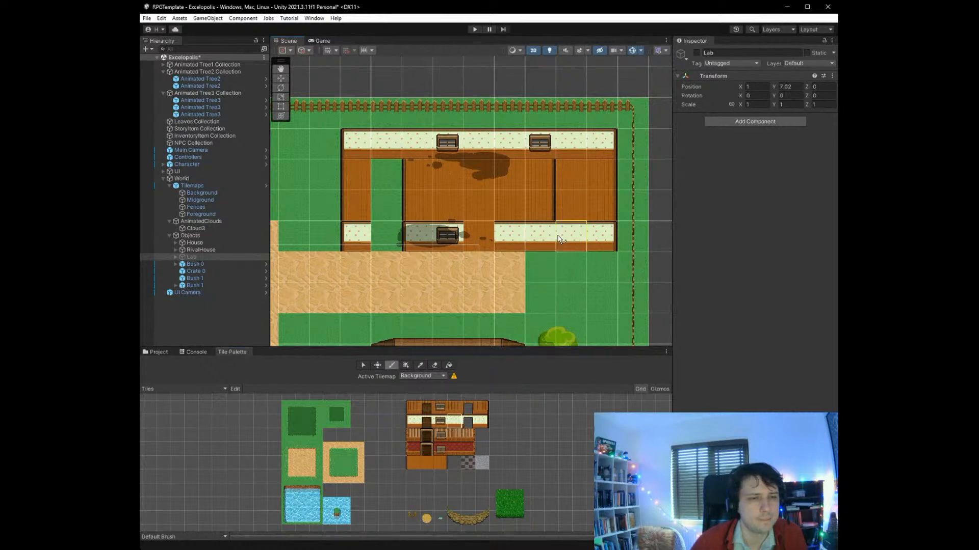
pyautogui.click(388, 235)
pyautogui.click(418, 235)
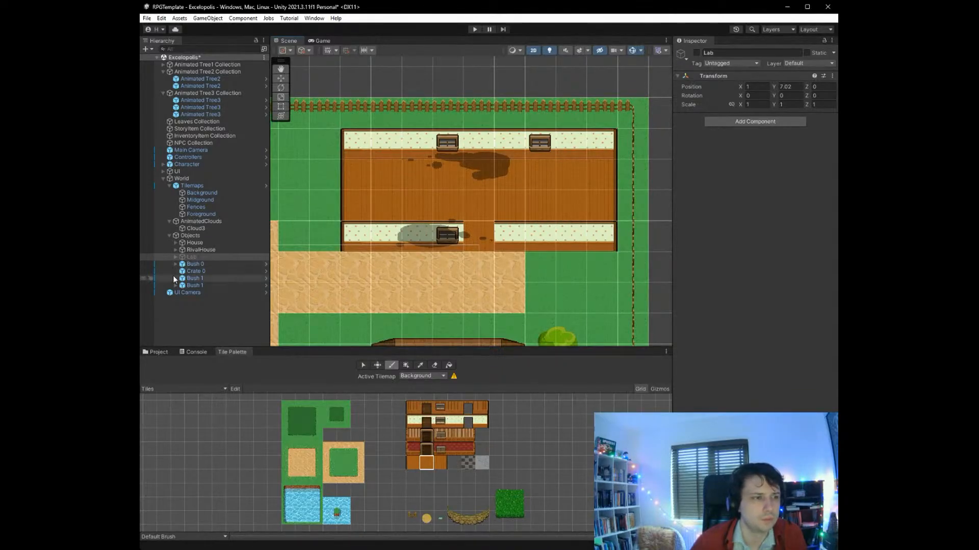
# - Re-enable the Lab object and stretch its roof sprite to about 8.97 by 3.25 units, covering both new ends
pyautogui.click(195, 256)
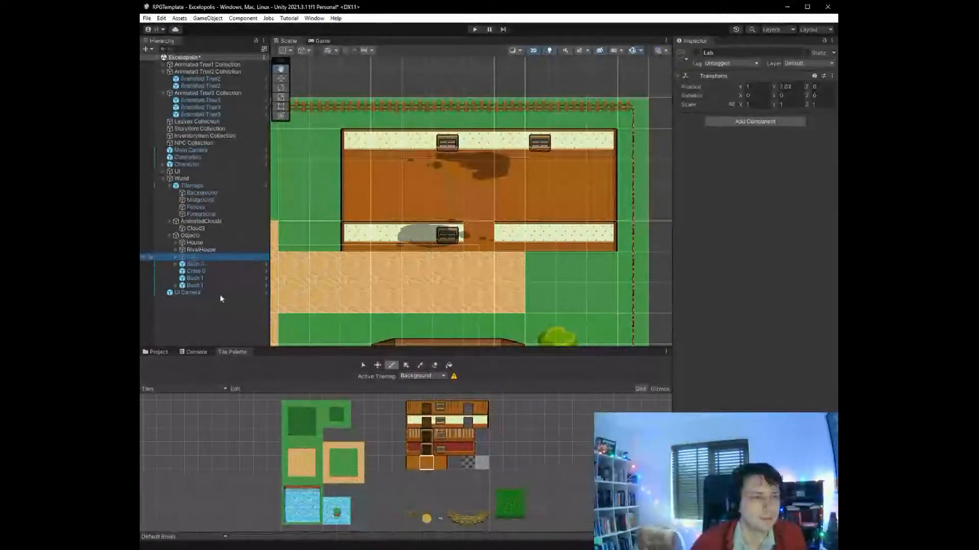
pyautogui.click(695, 52)
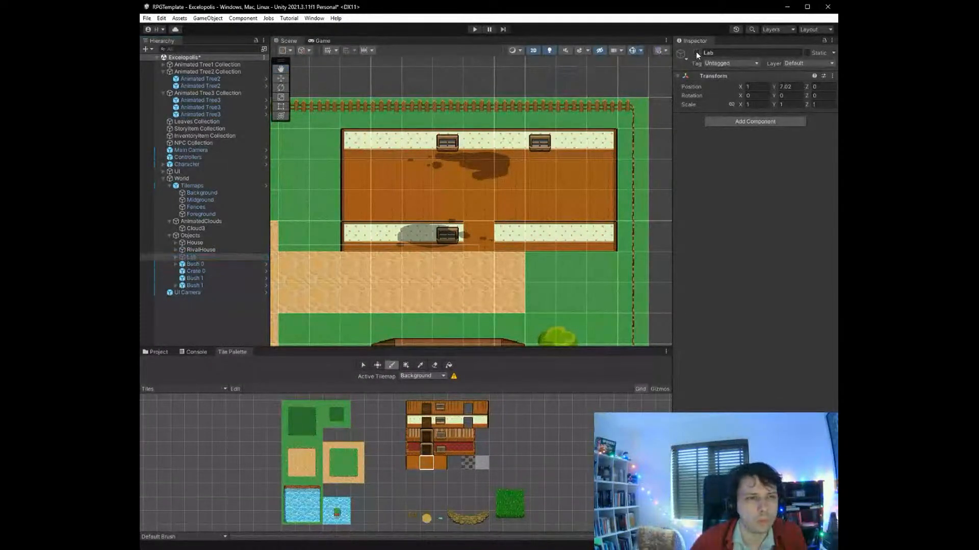
pyautogui.click(176, 257)
pyautogui.click(197, 265)
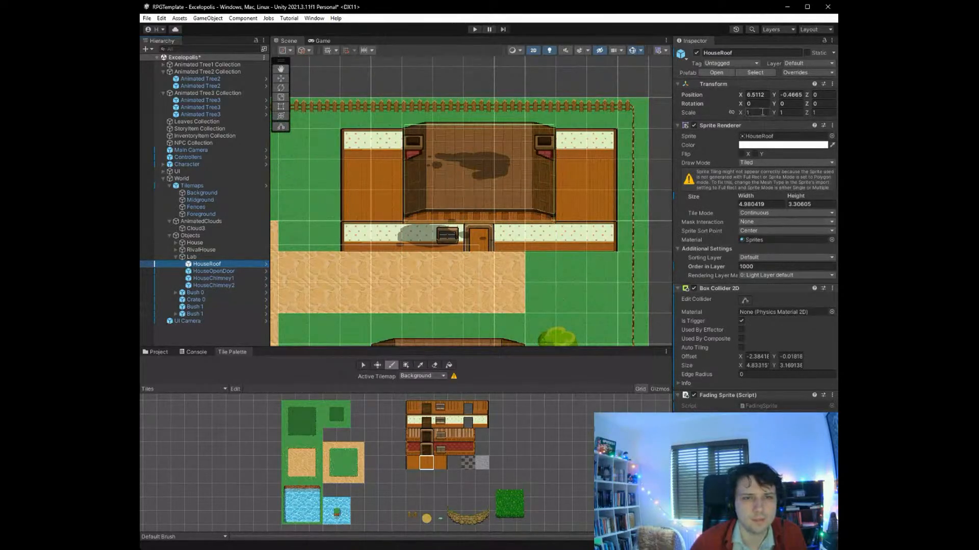
pyautogui.click(281, 106)
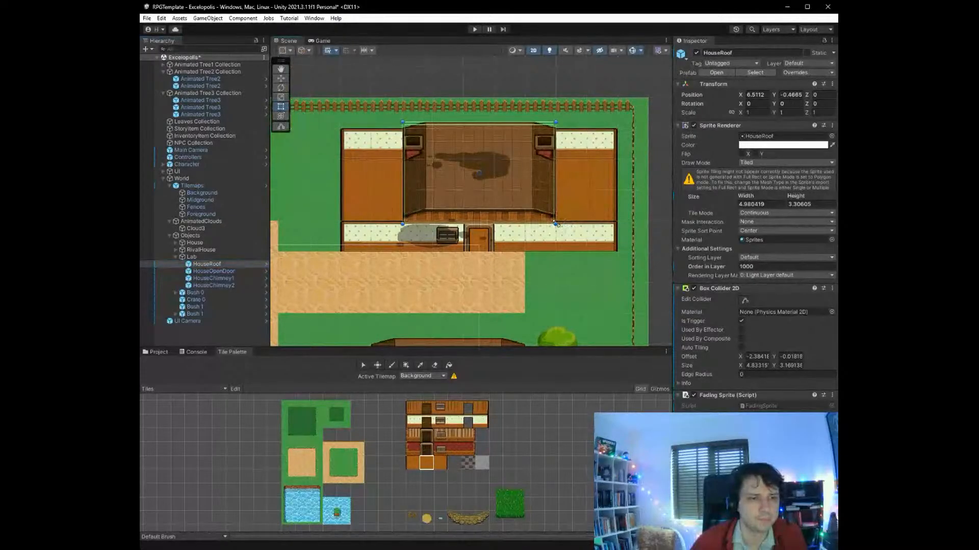
pyautogui.moveTo(556, 224); pyautogui.dragTo(618, 224)
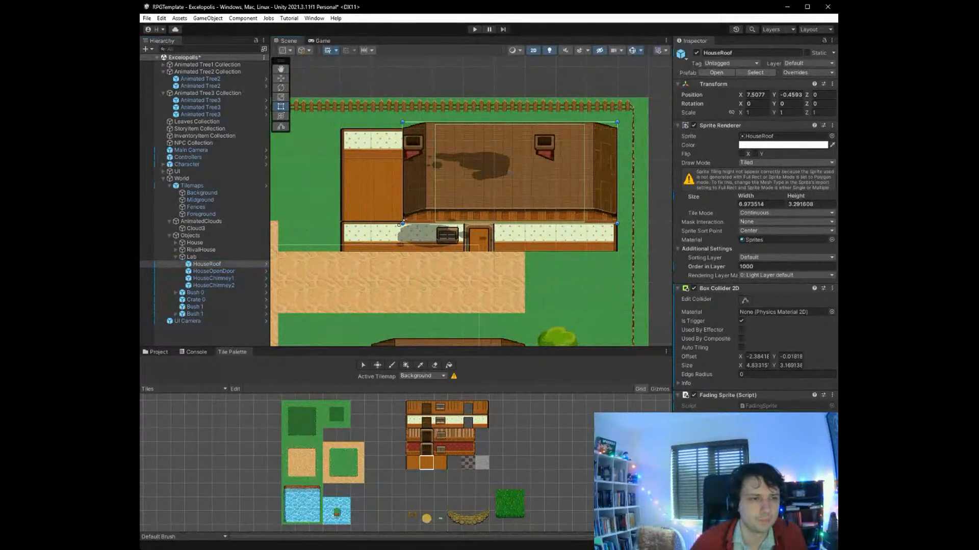
pyautogui.moveTo(401, 222); pyautogui.dragTo(339, 223)
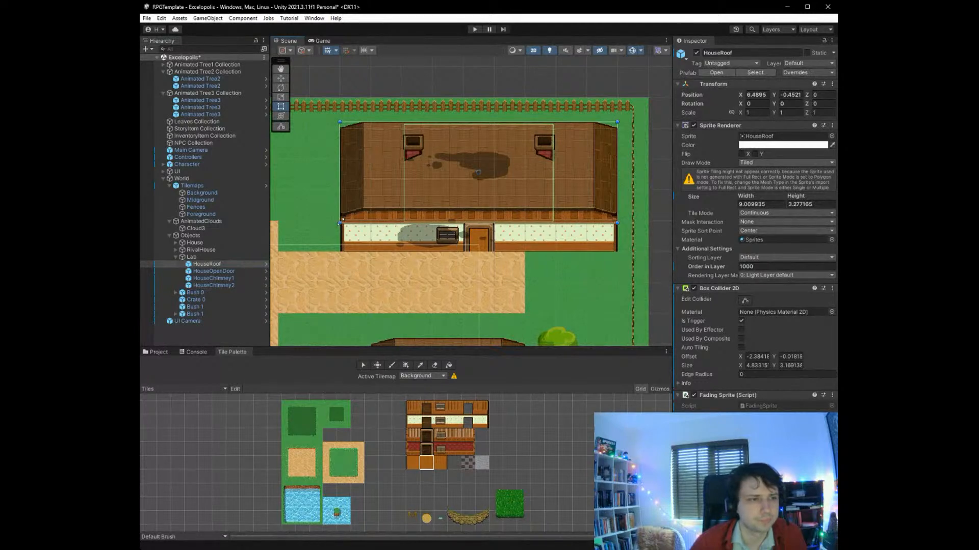
pyautogui.moveTo(339, 224); pyautogui.dragTo(342, 222)
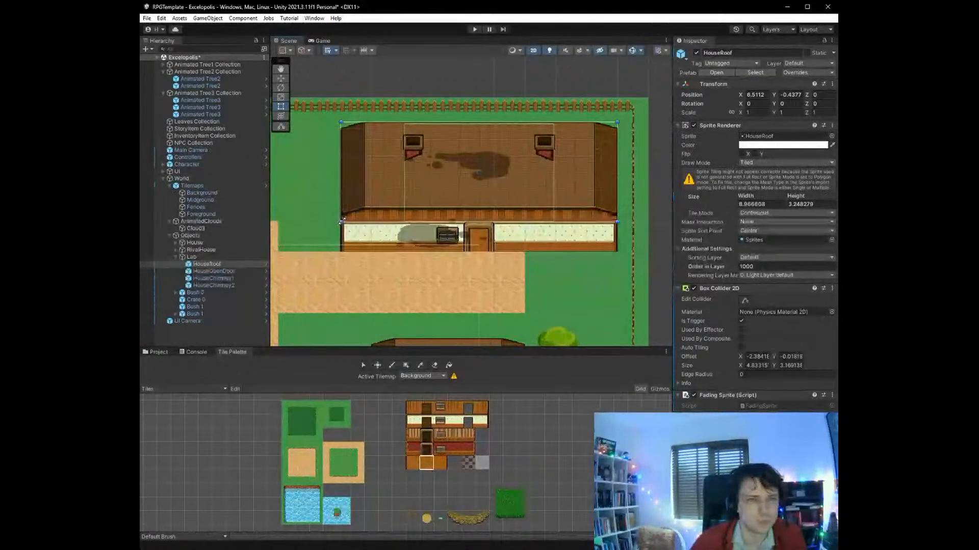
# - Widen the lab roof's box collider on both sides to about 8.98 units, matching the stretched roof
pyautogui.click(744, 300)
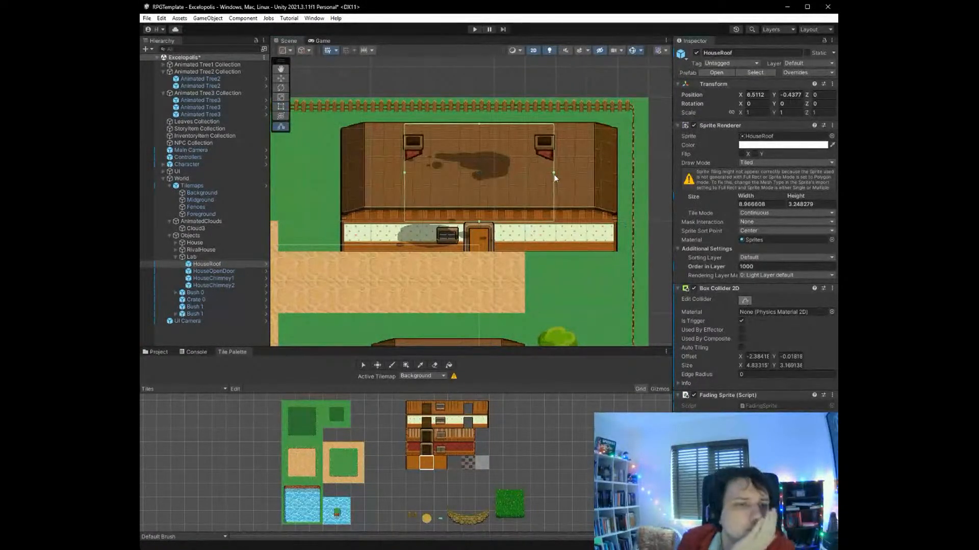
pyautogui.moveTo(552, 172); pyautogui.dragTo(617, 174)
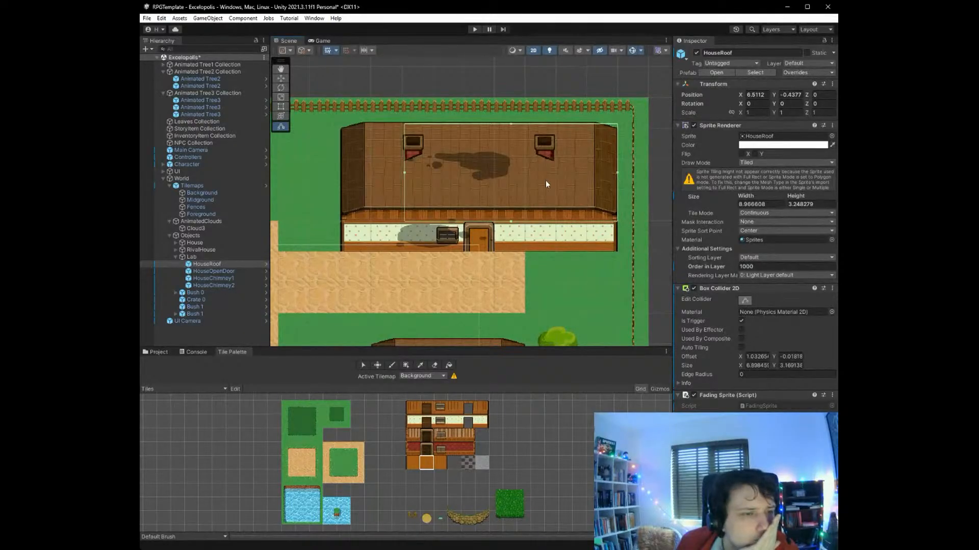
pyautogui.moveTo(404, 173); pyautogui.dragTo(340, 175)
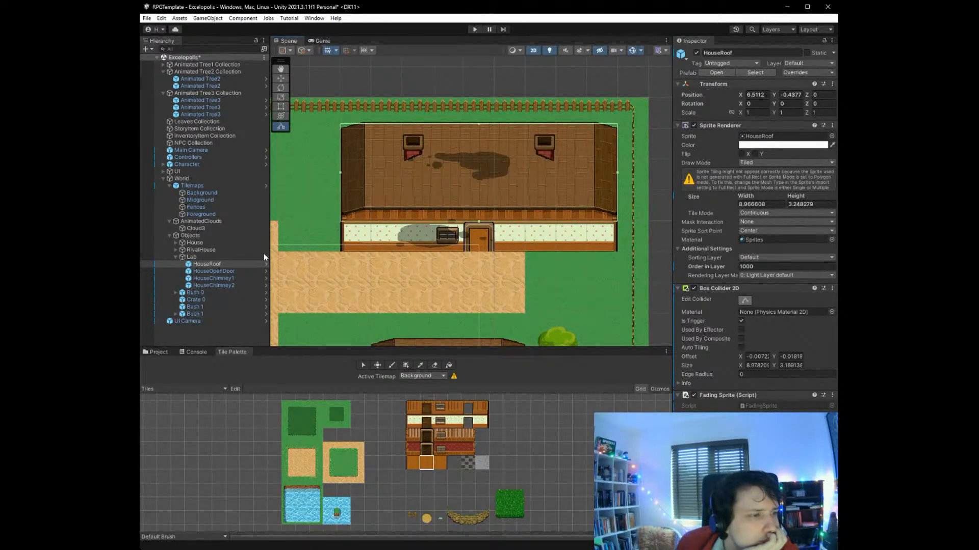
# - Widen the HouseChimney1 box collider to about 8.95 units so it spans the whole lab
pyautogui.click(221, 271)
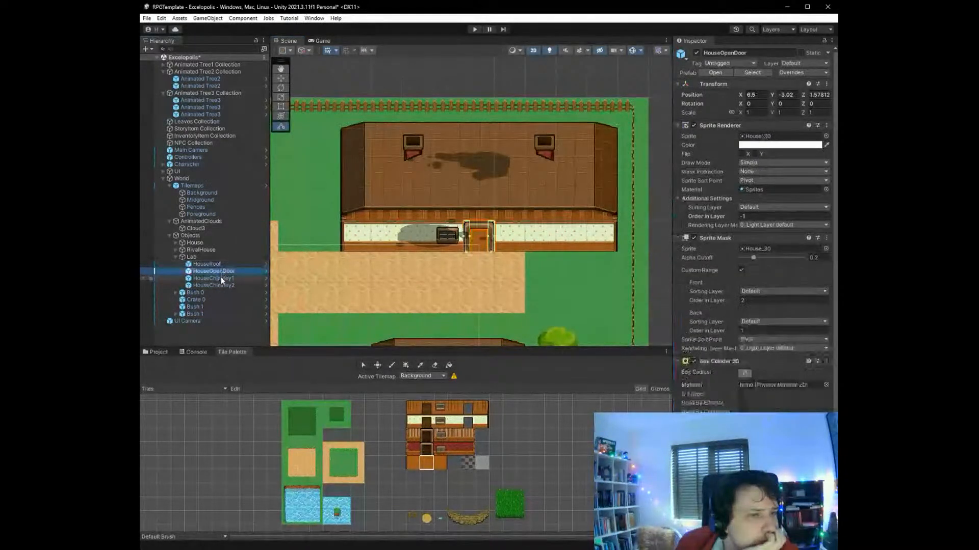
pyautogui.click(221, 278)
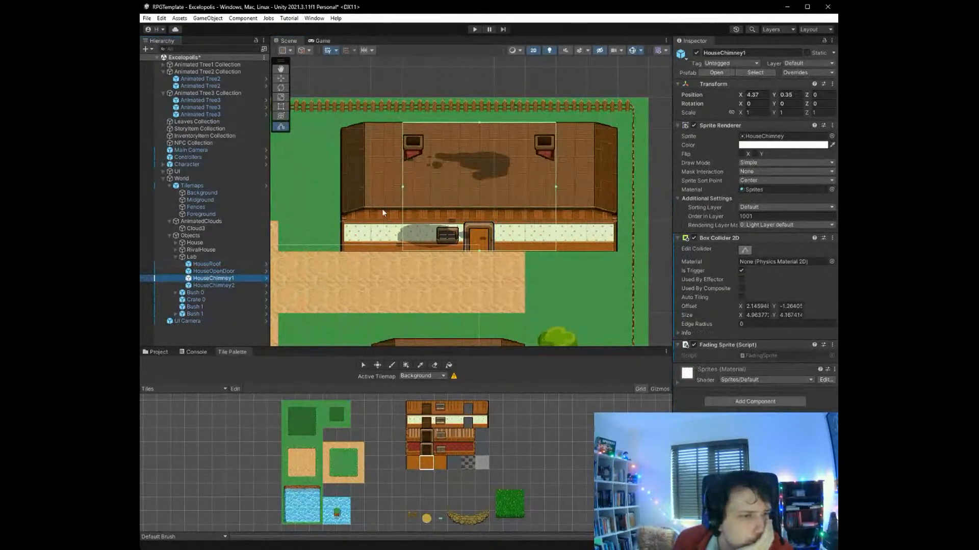
pyautogui.moveTo(402, 186); pyautogui.dragTo(342, 191)
pyautogui.moveTo(556, 187); pyautogui.dragTo(616, 187)
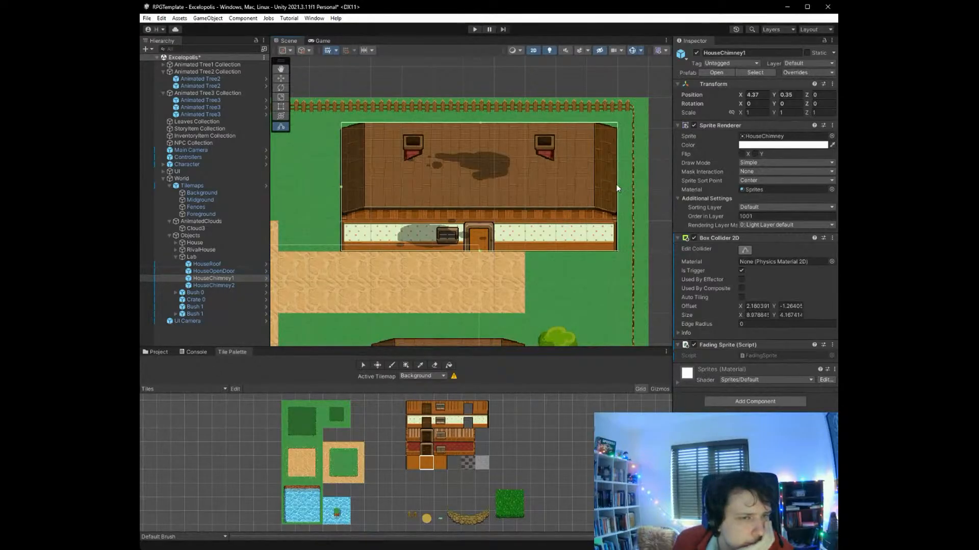
# - Delete the UI Camera and the lab's second chimney, HouseChimney2, from the scene
pyautogui.click(226, 285)
pyautogui.press('End')
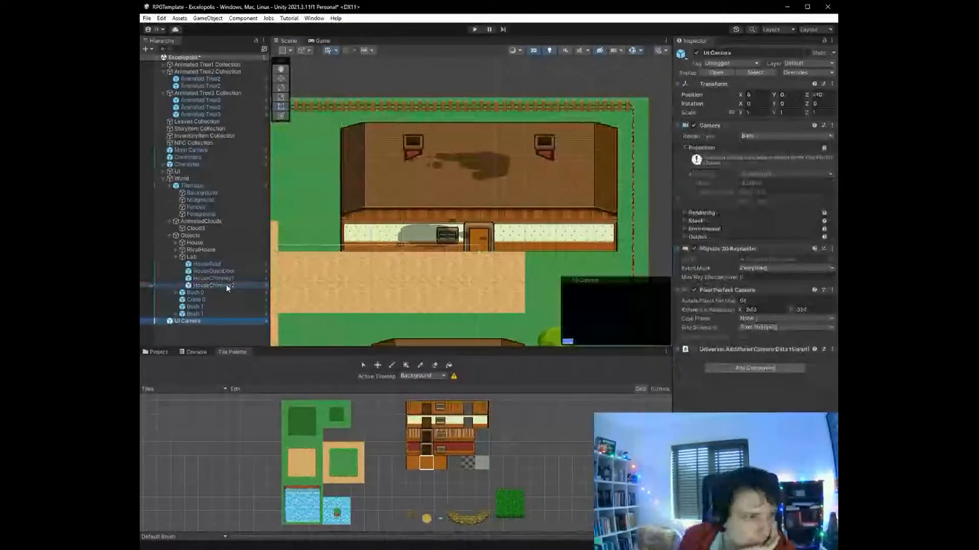
pyautogui.press('Delete')
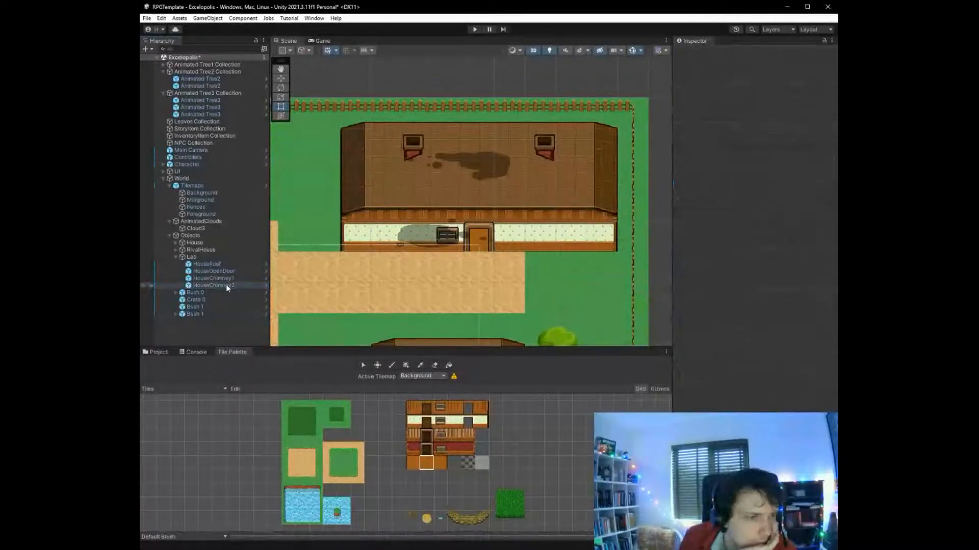
pyautogui.click(226, 286)
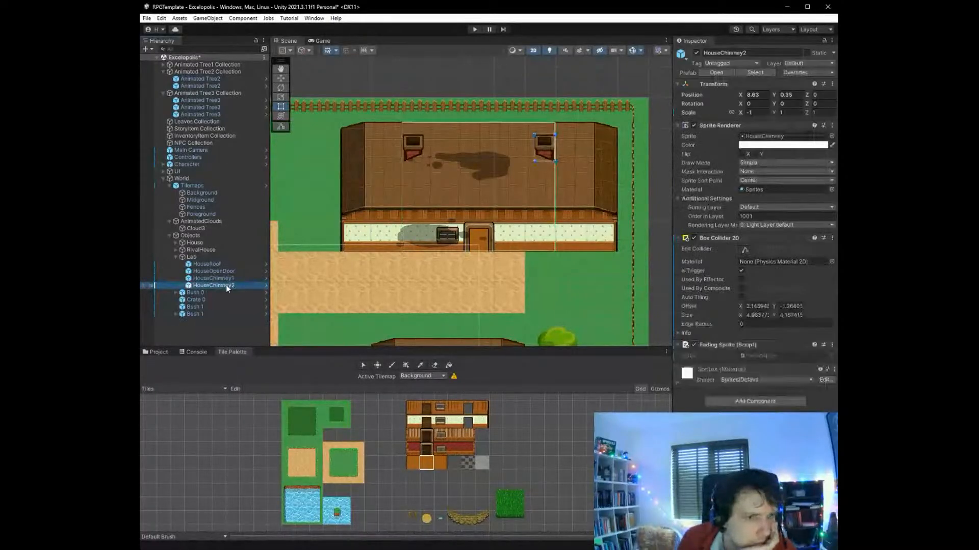
pyautogui.press('Delete')
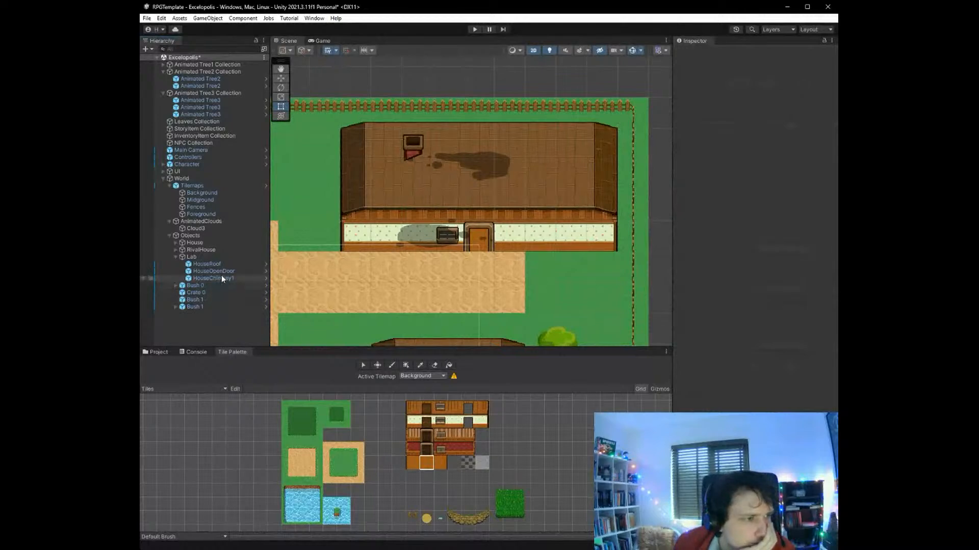
# - Move HouseChimney1 to the northwest corner of the lab roof, at about X 2.42, Y 0.55
pyautogui.click(223, 277)
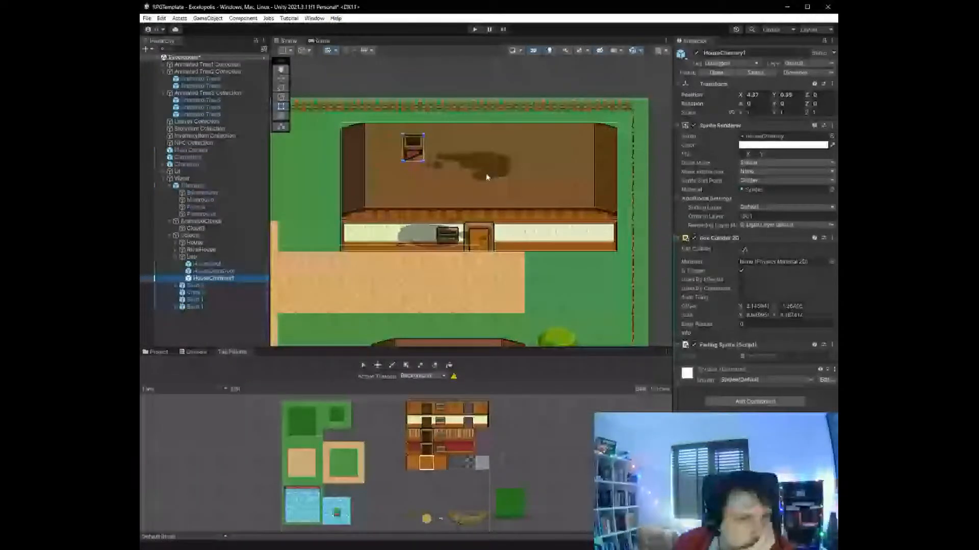
pyautogui.press('w')
pyautogui.moveTo(486, 179); pyautogui.dragTo(427, 178)
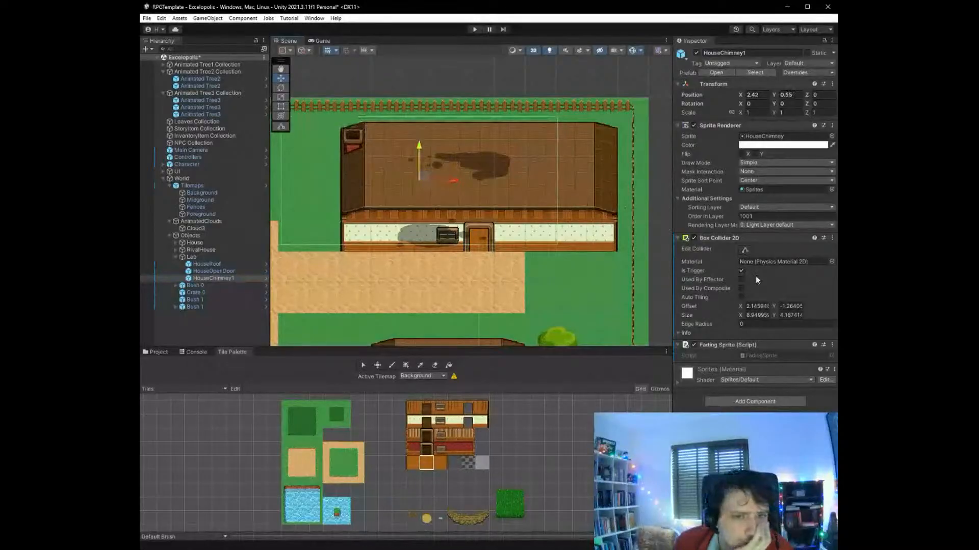
# - Refit the moved chimney's box collider to the lab's outline, about 8.96 by 4.23 units, covering roof and front wall
pyautogui.click(744, 249)
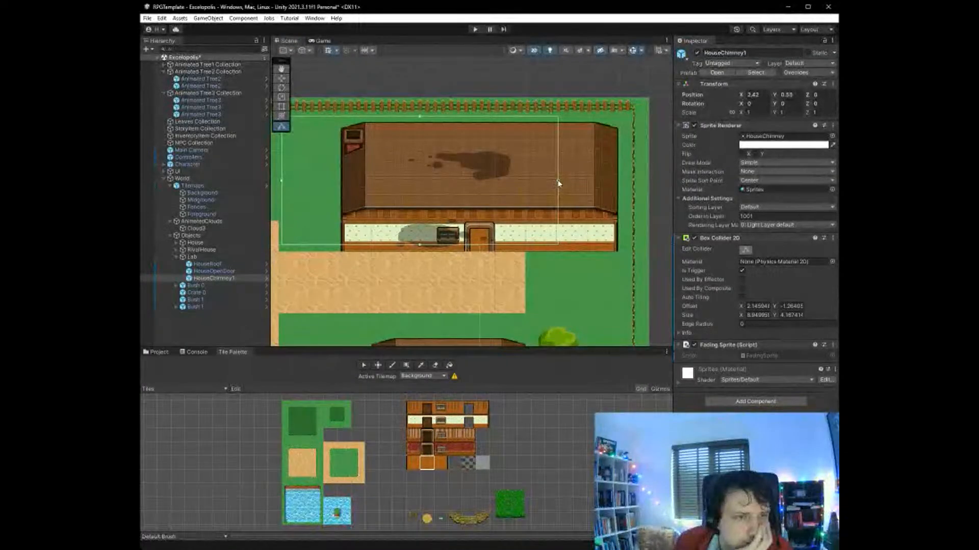
pyautogui.moveTo(559, 182); pyautogui.dragTo(618, 189)
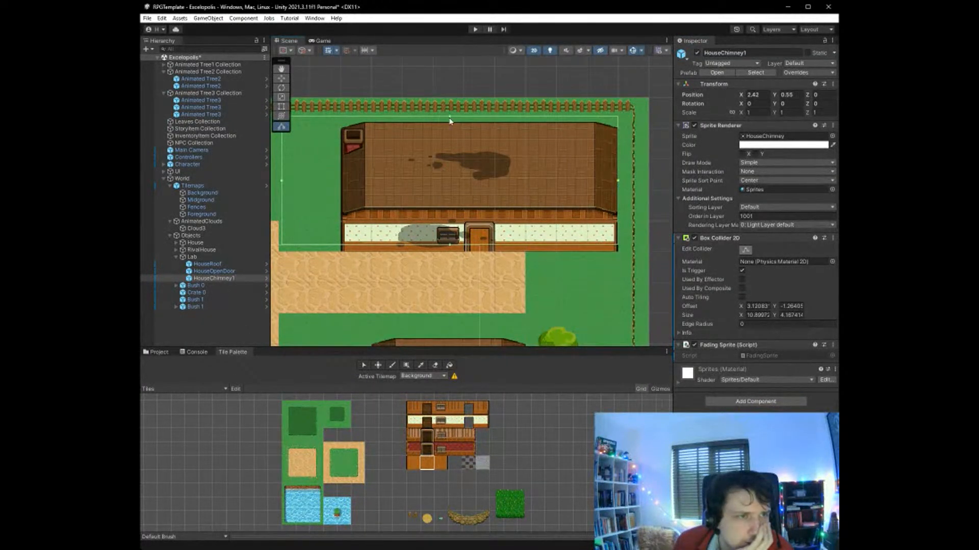
pyautogui.moveTo(450, 121); pyautogui.dragTo(450, 123)
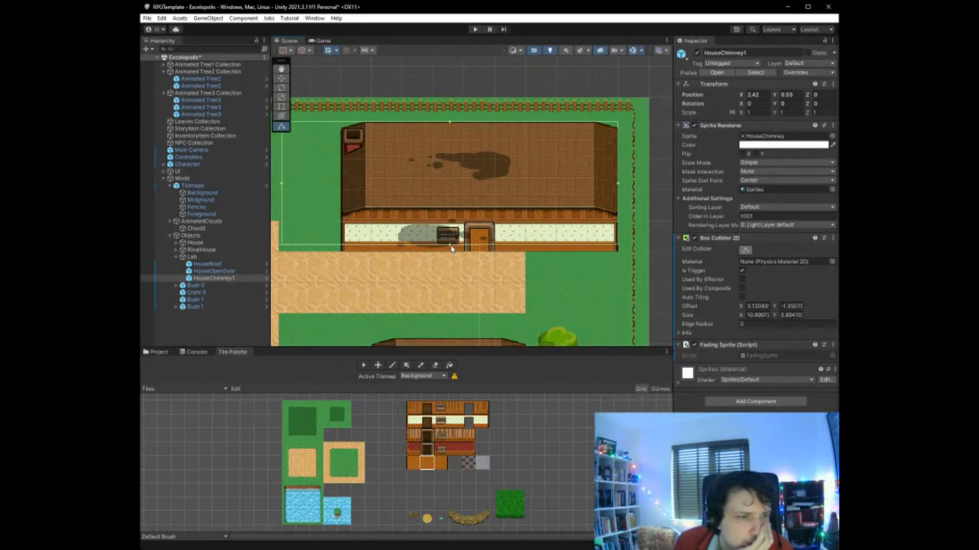
pyautogui.moveTo(451, 249); pyautogui.dragTo(449, 253)
pyautogui.moveTo(285, 190); pyautogui.dragTo(342, 190)
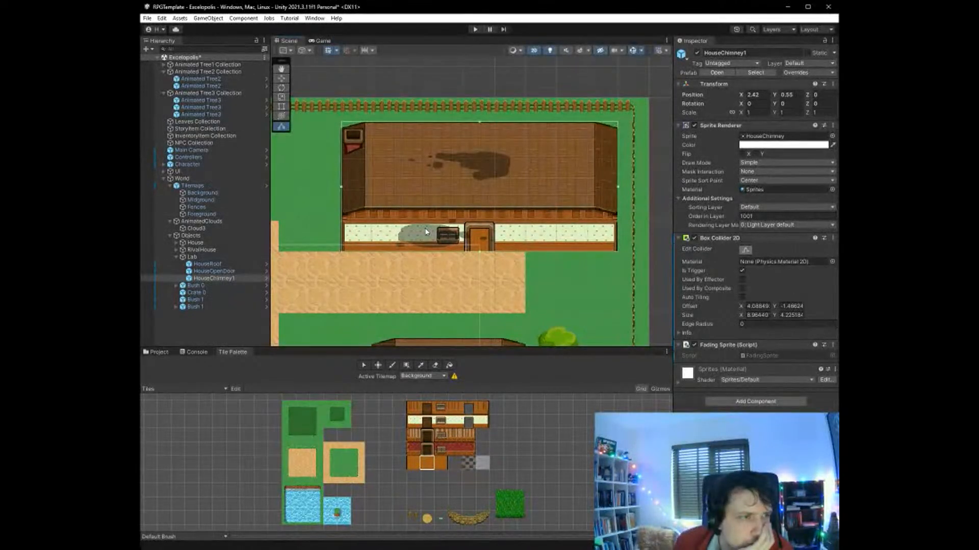
# - Check the lab's door and roof objects and examine the layout of the whole village map
pyautogui.click(214, 272)
pyautogui.click(212, 265)
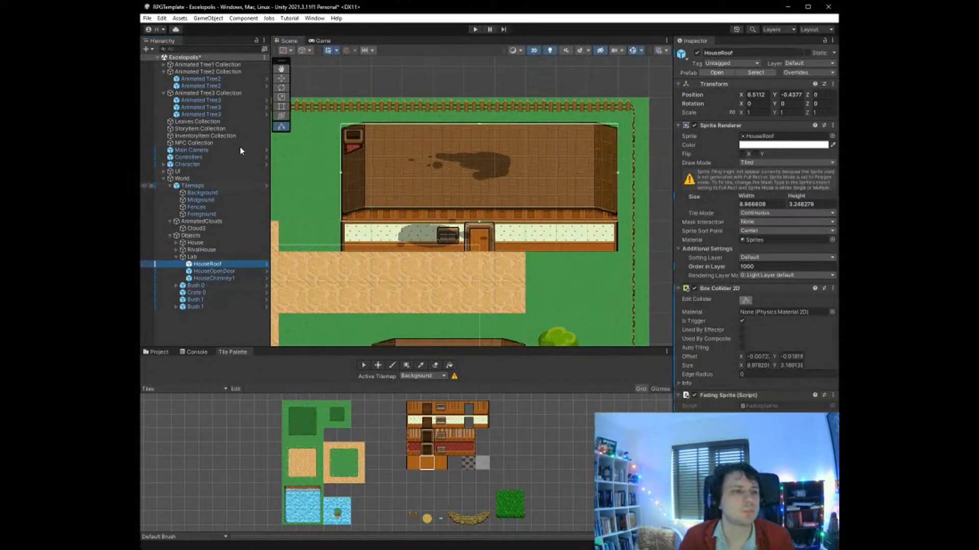
pyautogui.scroll(-10, 346, 334)
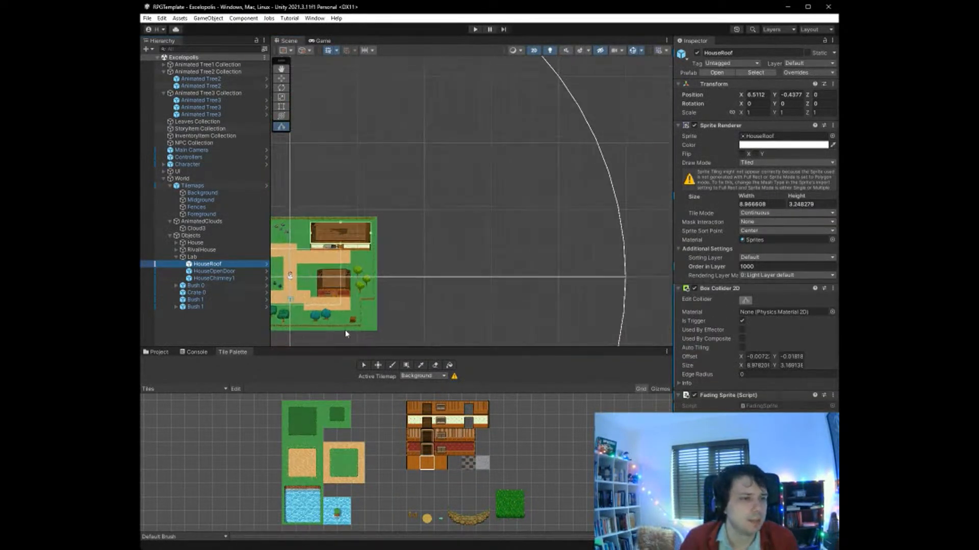
pyautogui.scroll(4, 346, 334)
pyautogui.scroll(-6, 316, 336)
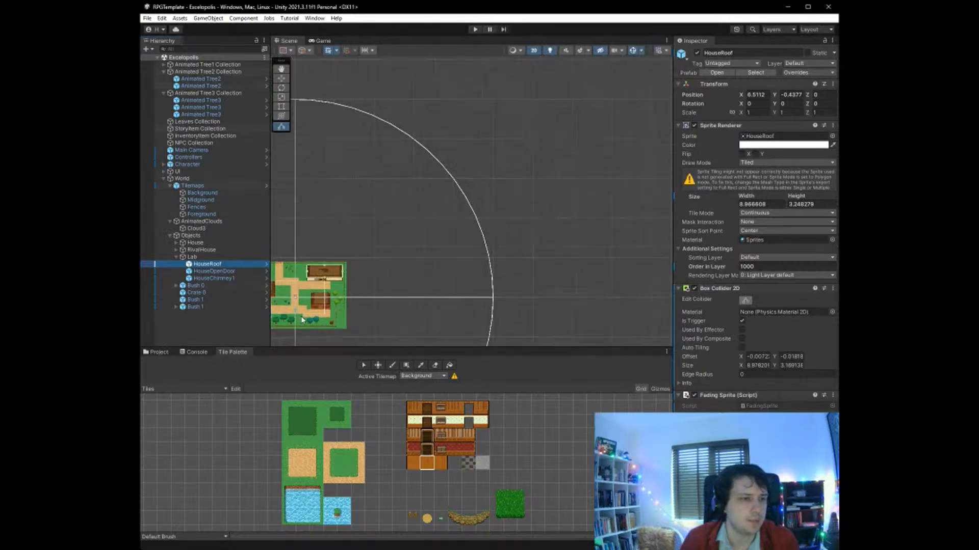
pyautogui.scroll(6, 303, 320)
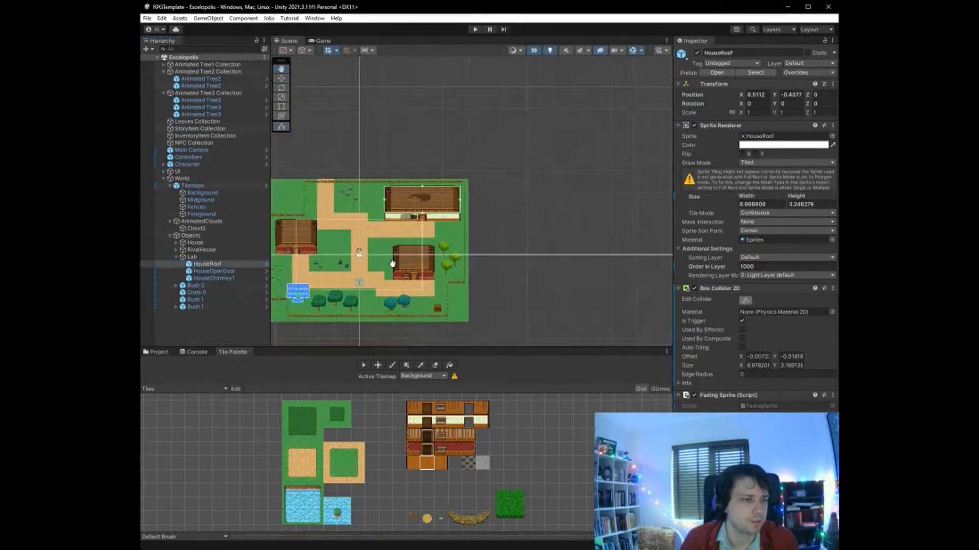
pyautogui.scroll(8, 392, 264)
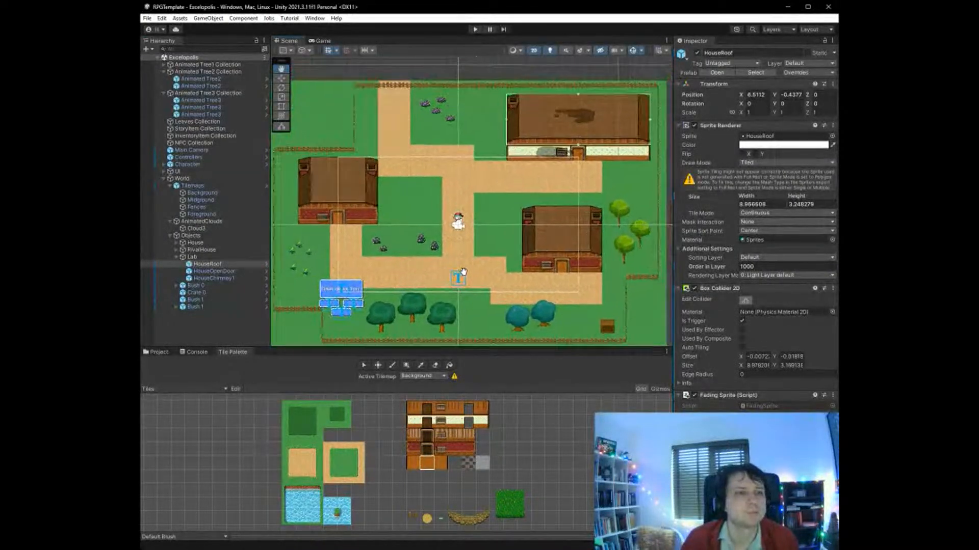
pyautogui.moveTo(463, 272); pyautogui.dragTo(455, 266)
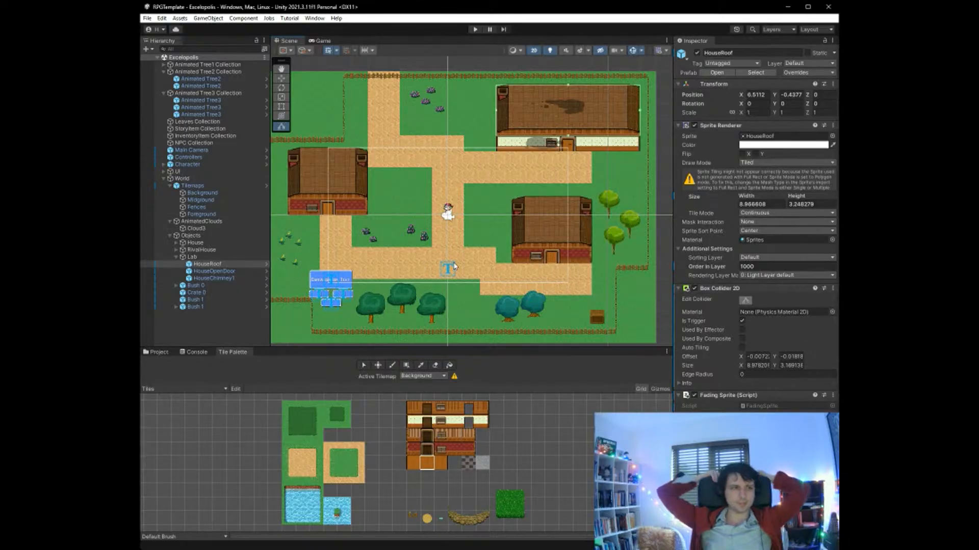
# - Paint sand on the Background tilemap to widen the western house's path one tile west and extend the lab's road one tile east
pyautogui.click(196, 192)
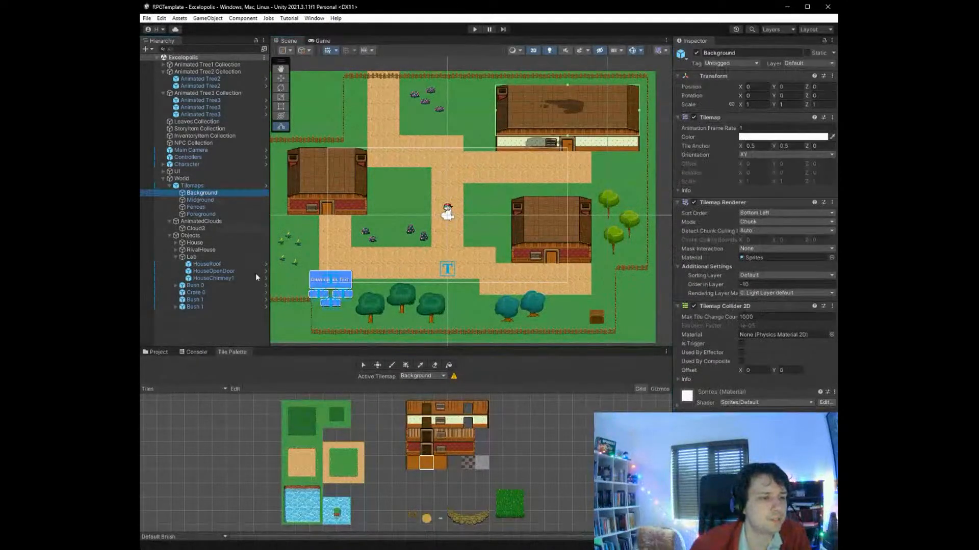
pyautogui.click(301, 465)
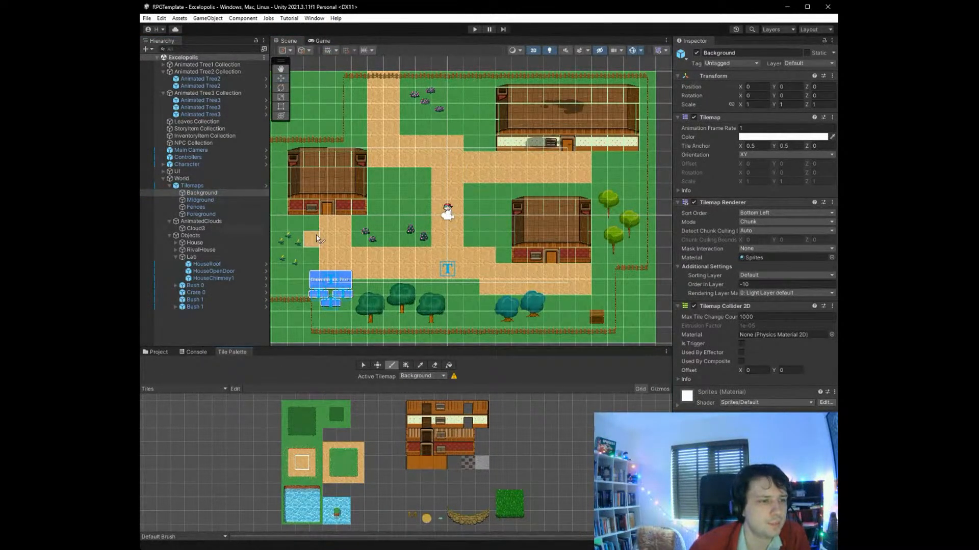
pyautogui.moveTo(312, 225); pyautogui.dragTo(312, 236)
pyautogui.moveTo(599, 159); pyautogui.dragTo(600, 176)
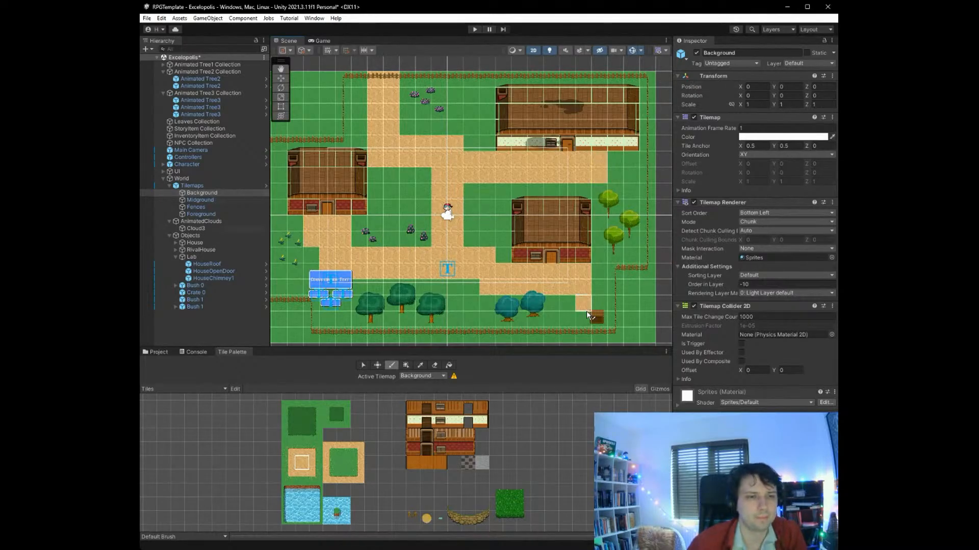
# - Paint plain grass over the easternmost two sand tiles of the path below the southeastern house
pyautogui.click(343, 462)
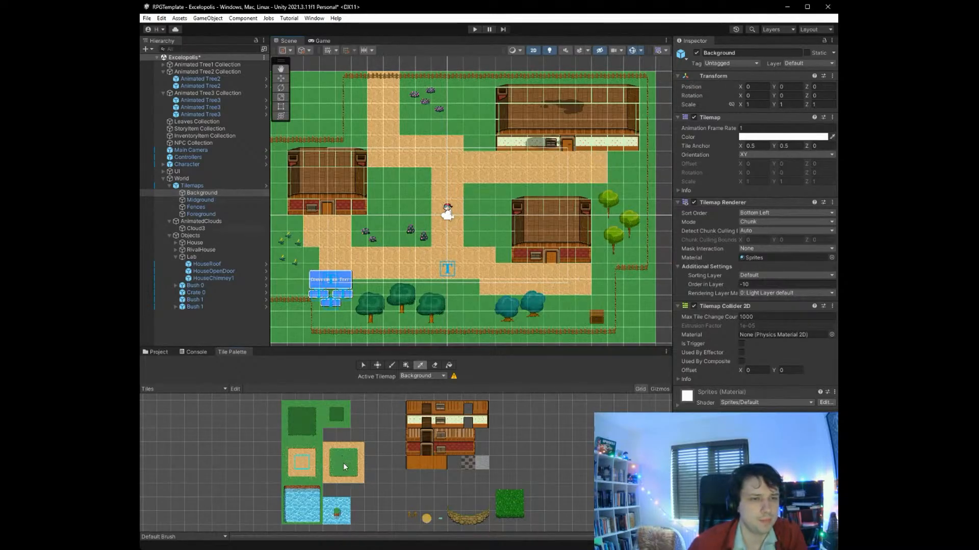
pyautogui.moveTo(583, 270); pyautogui.dragTo(585, 289)
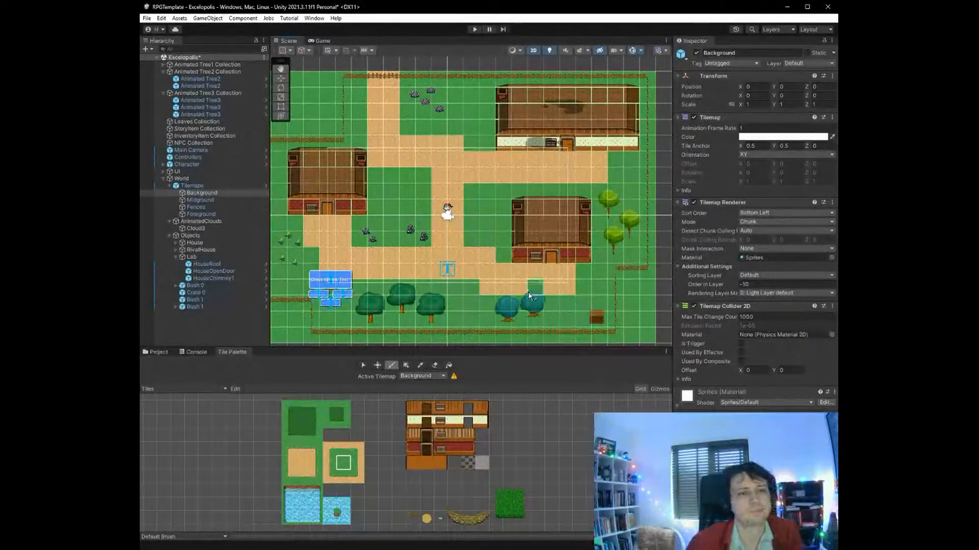
pyautogui.scroll(-4, 446, 313)
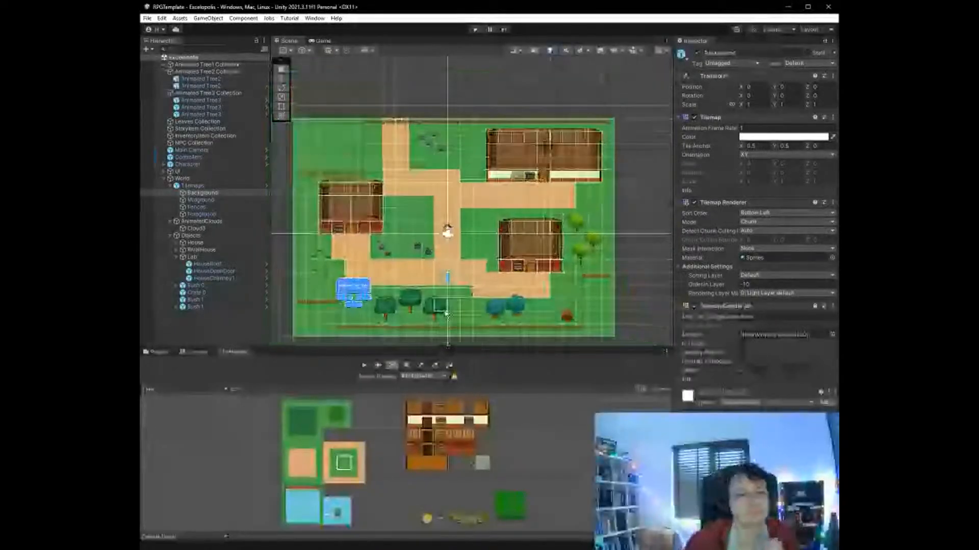
# - Paint a two-by-two dark grass patch on each of the two lawns flanking the central path in the Background tilemap
pyautogui.scroll(2, 387, 306)
pyautogui.scroll(-2, 323, 301)
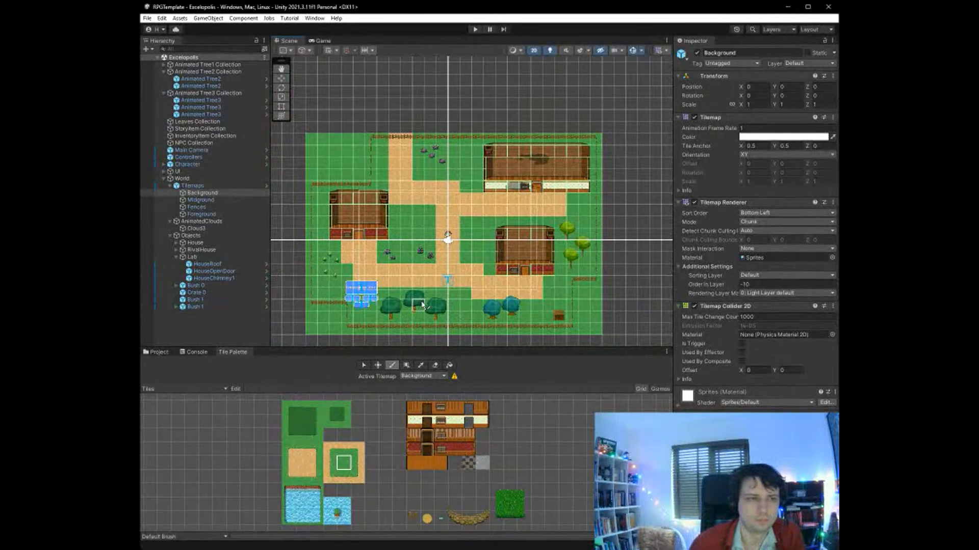
pyautogui.scroll(5, 423, 305)
pyautogui.click(335, 414)
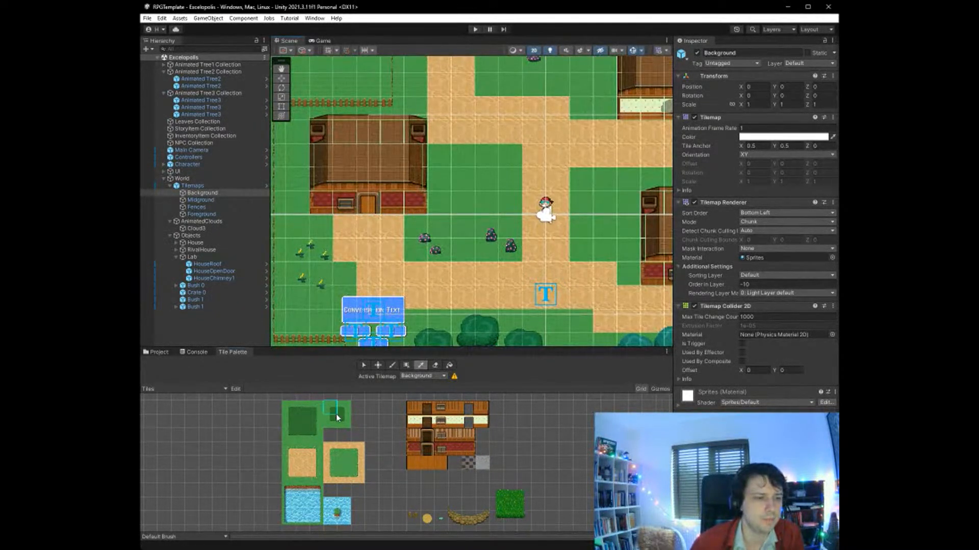
pyautogui.click(506, 182)
pyautogui.scroll(-7, 506, 230)
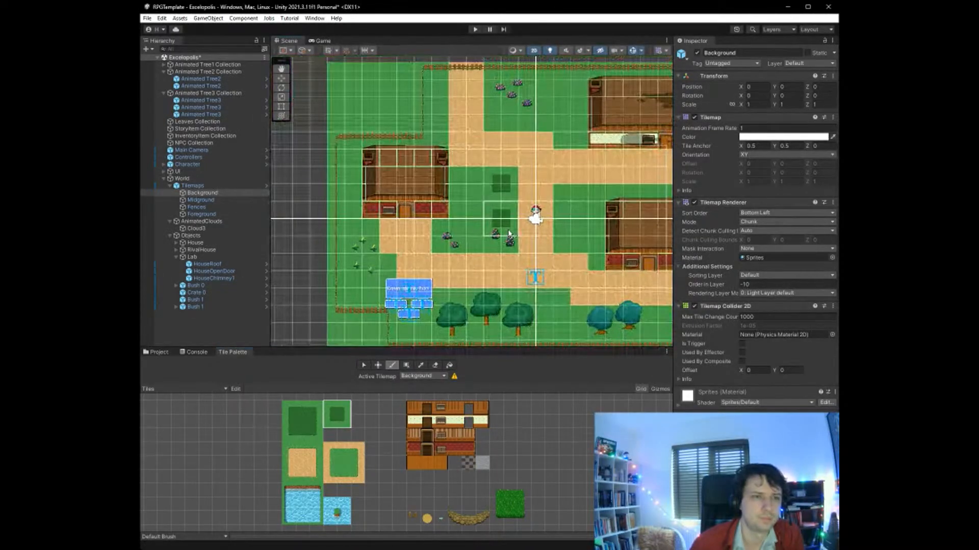
pyautogui.click(580, 210)
pyautogui.scroll(-4, 509, 224)
pyautogui.scroll(4, 511, 215)
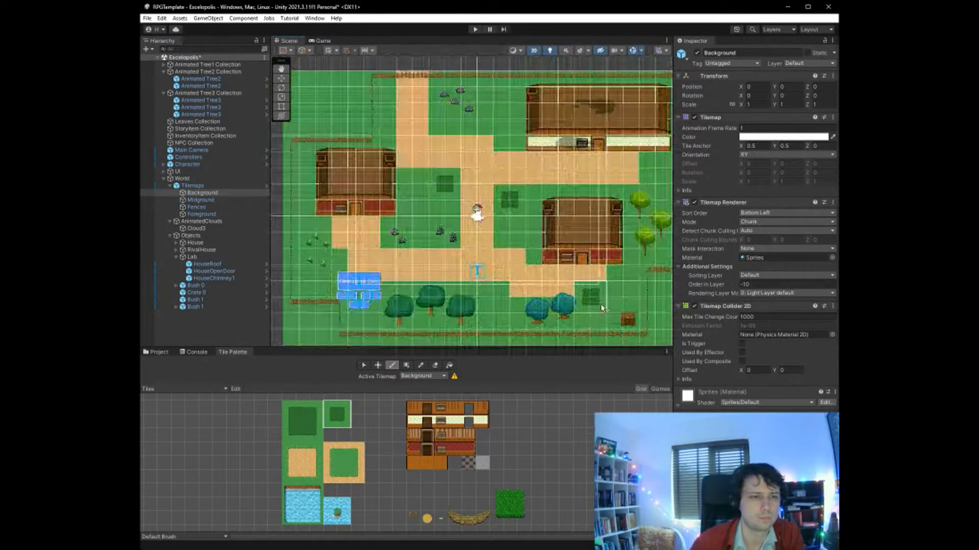
# - Extend the western column of the dark grass patch on the lawn east of the central path southward with left-edge tiles
pyautogui.click(289, 421)
pyautogui.moveTo(501, 196); pyautogui.dragTo(503, 219)
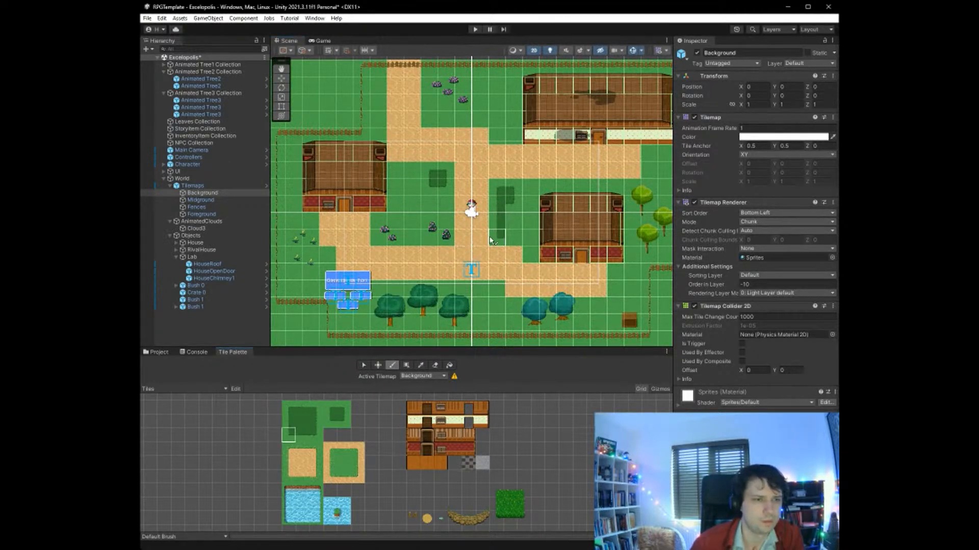
pyautogui.click(307, 432)
pyautogui.click(514, 236)
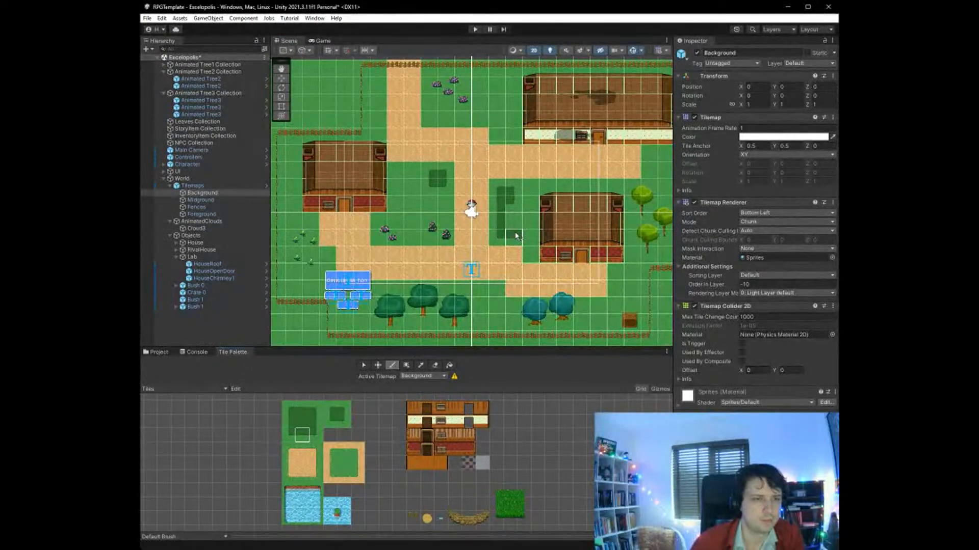
pyautogui.hotkey('ctrl', 'z')
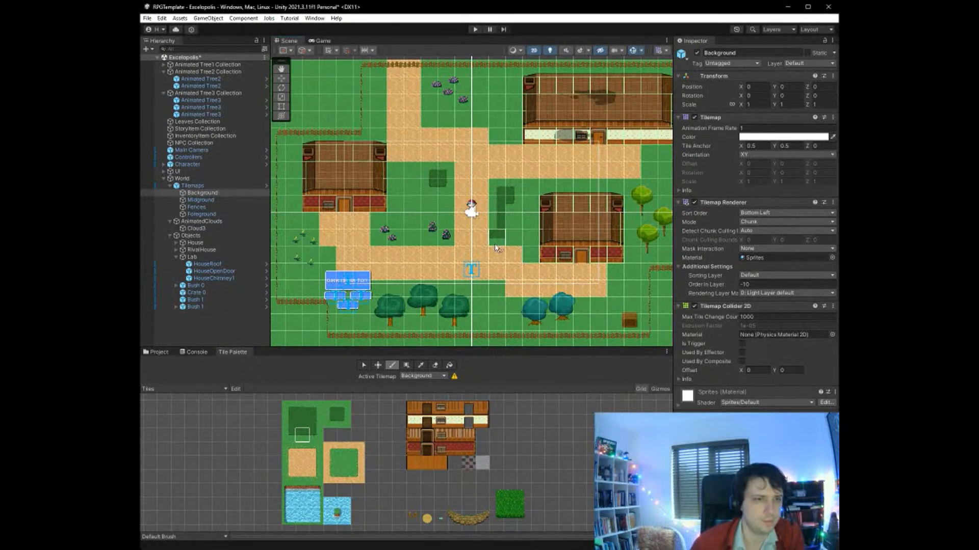
# - Paint the bottom-right corner and right-edge tiles to finish the two-tile-wide dark grass strip east of the central path
pyautogui.click(315, 433)
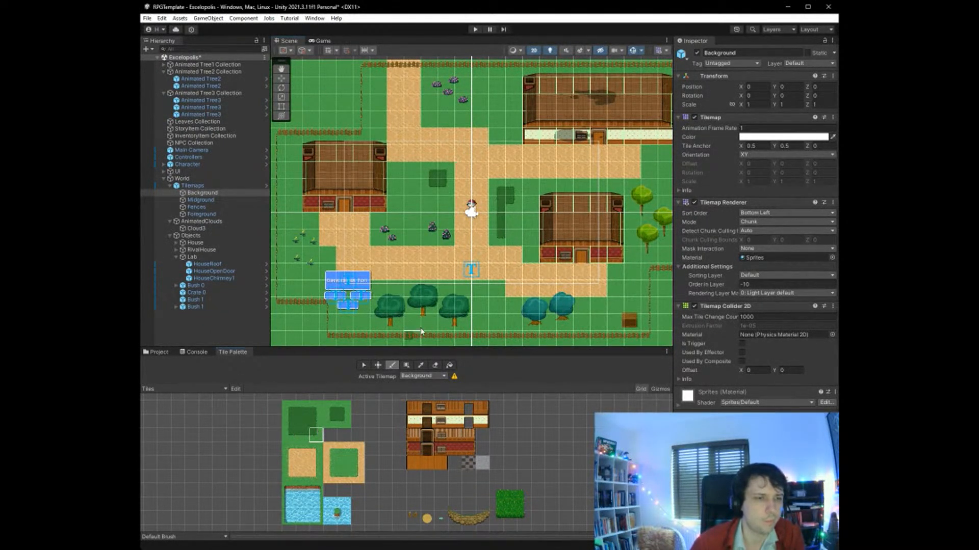
pyautogui.click(510, 233)
pyautogui.click(314, 424)
pyautogui.moveTo(510, 225); pyautogui.dragTo(513, 205)
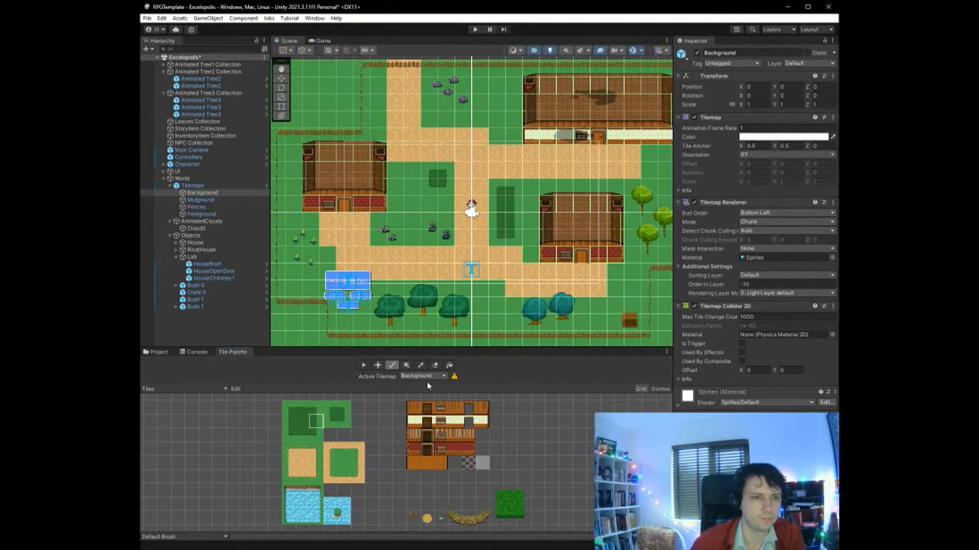
# - Save the Excelopolis scene
pyautogui.scroll(-3, 507, 297)
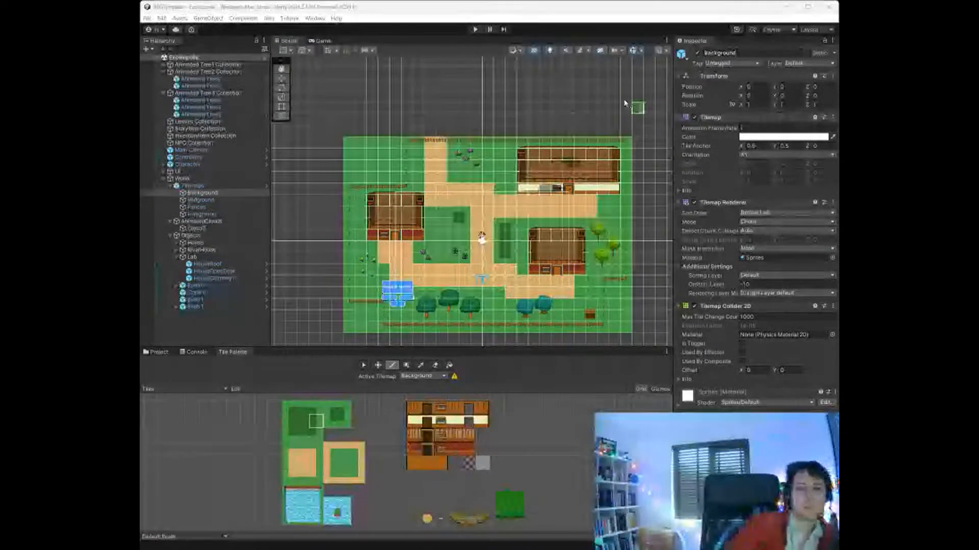
pyautogui.click(148, 25)
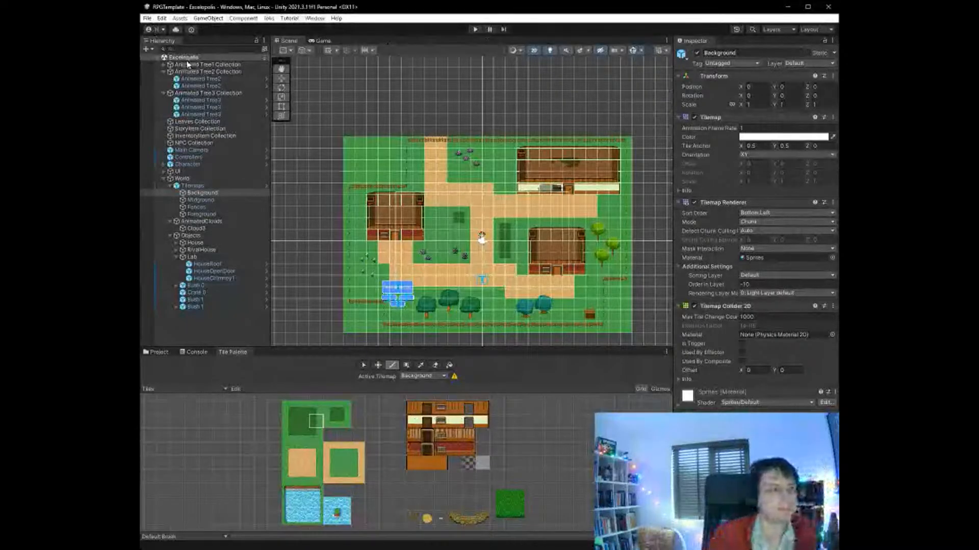
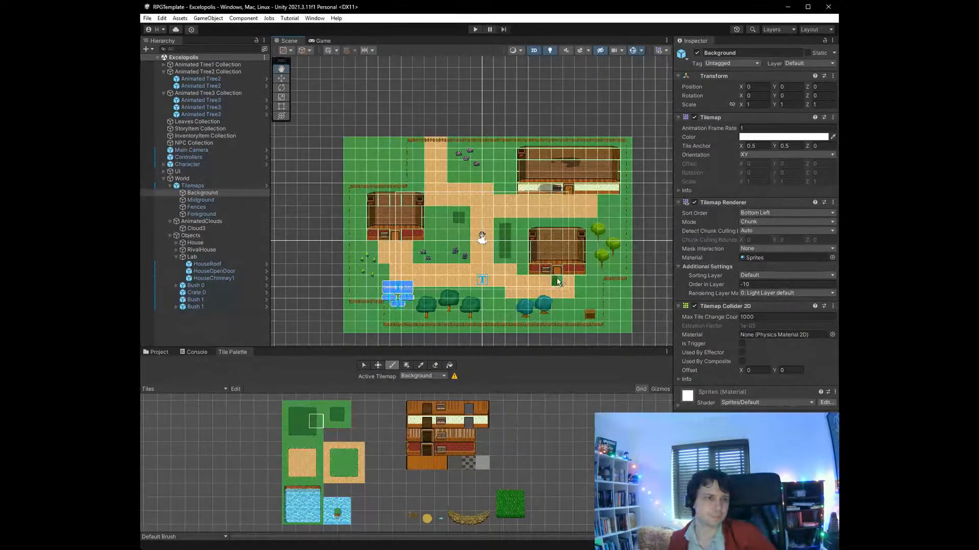
pyautogui.scroll(-3, 492, 273)
pyautogui.scroll(4, 508, 322)
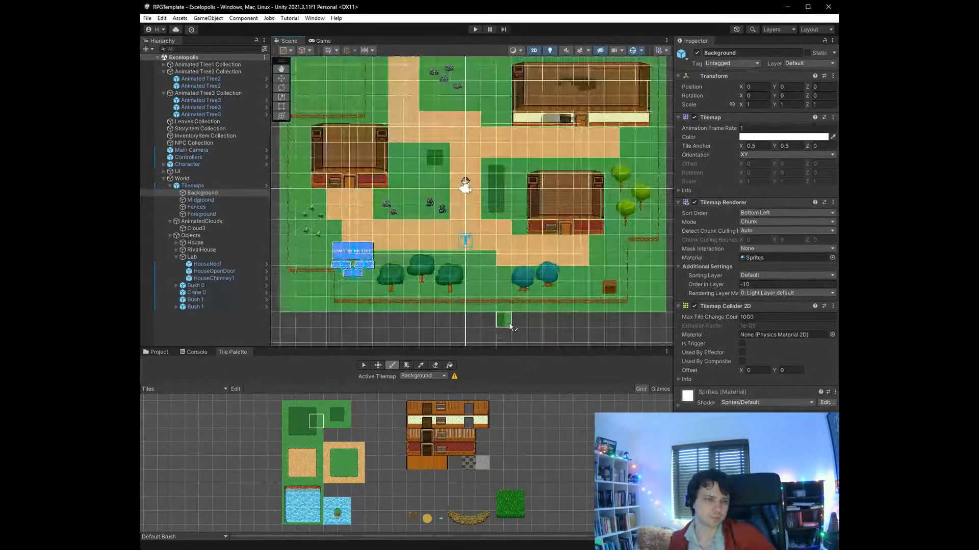
pyautogui.scroll(-3, 509, 322)
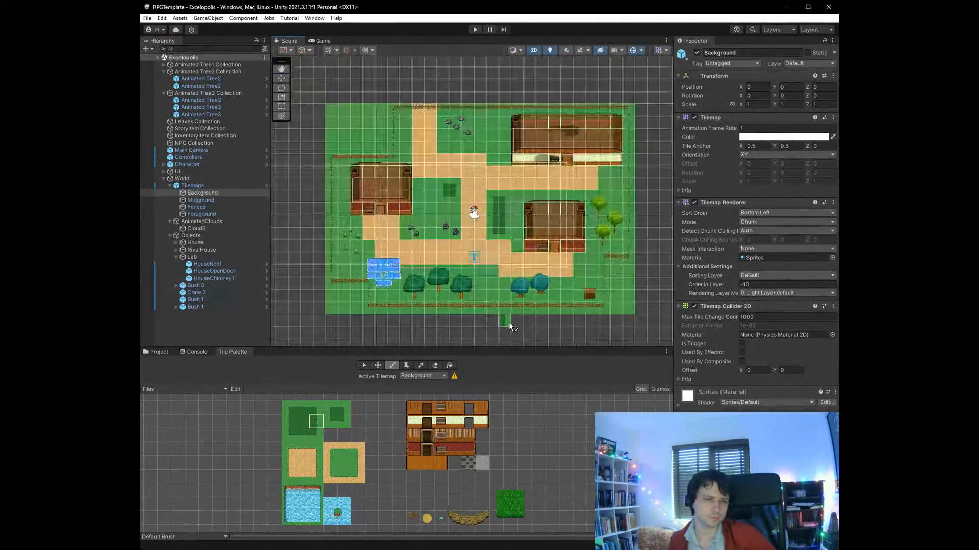
pyautogui.scroll(2, 508, 322)
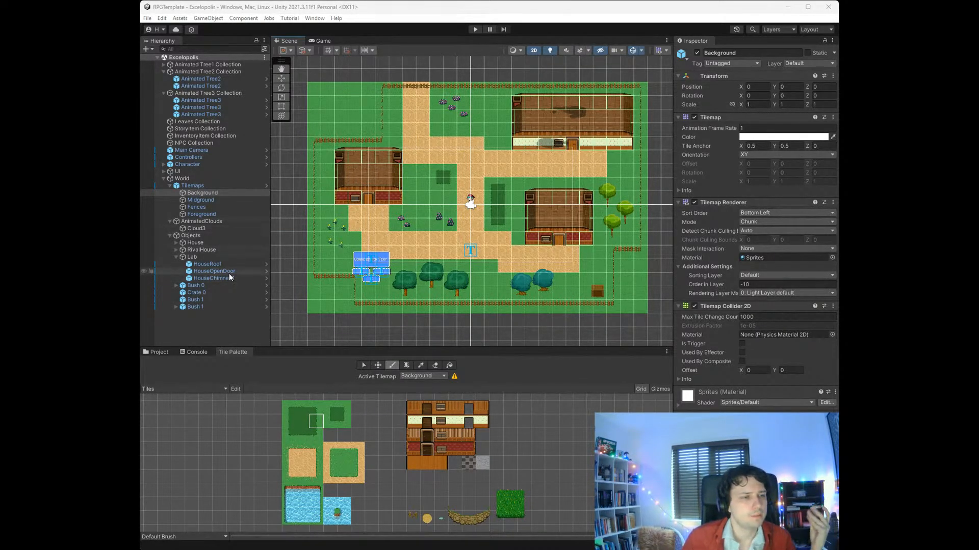
# - Collapse the Lab group and deactivate the RivalHouse object to reveal the house interior
pyautogui.click(189, 257)
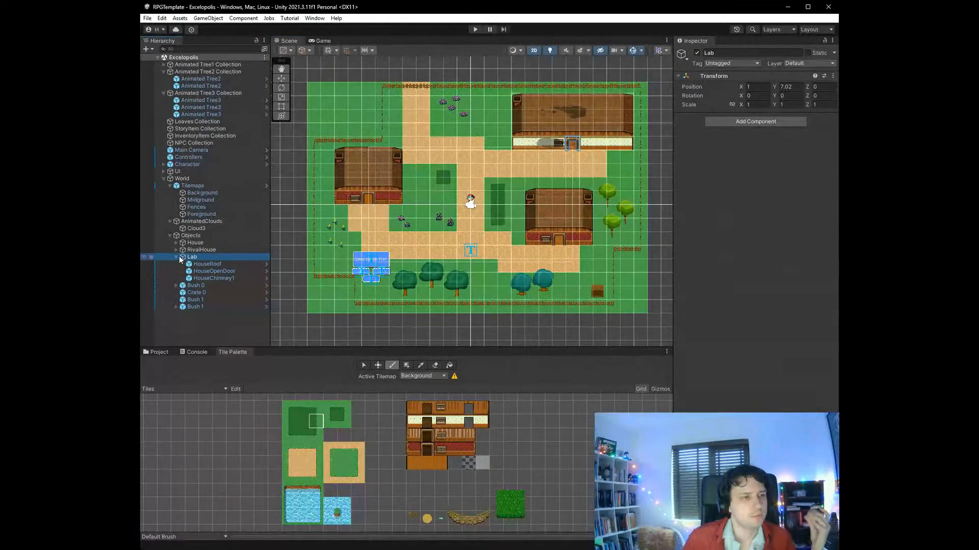
pyautogui.click(176, 257)
pyautogui.click(196, 250)
pyautogui.click(697, 52)
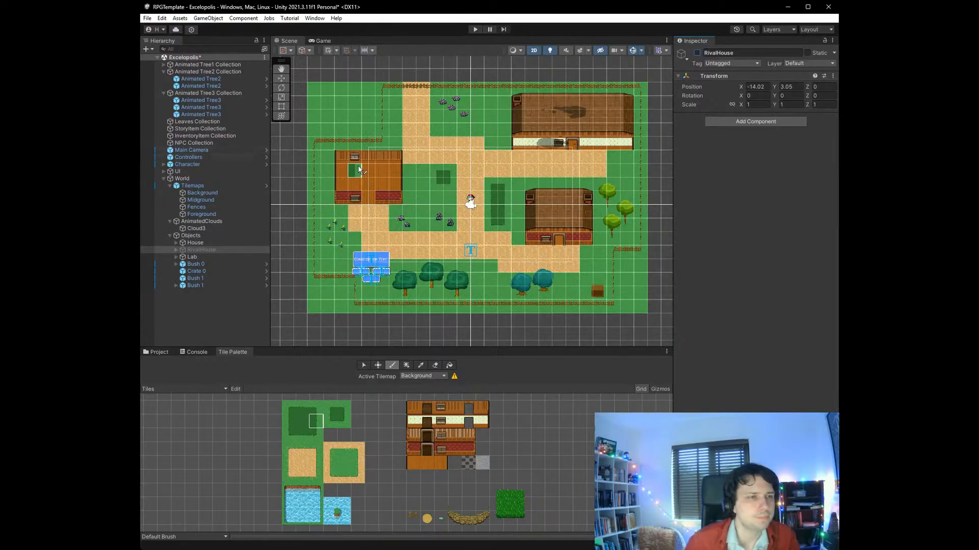
# - Add a Warrior NPC to the NPC Collection, placed beside the back window inside the rival house
pyautogui.click(155, 352)
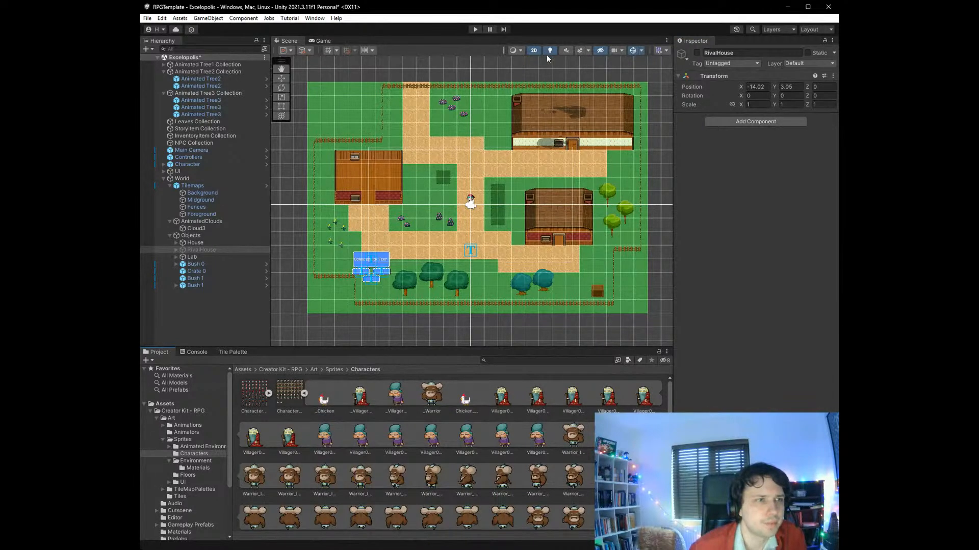
pyautogui.click(281, 68)
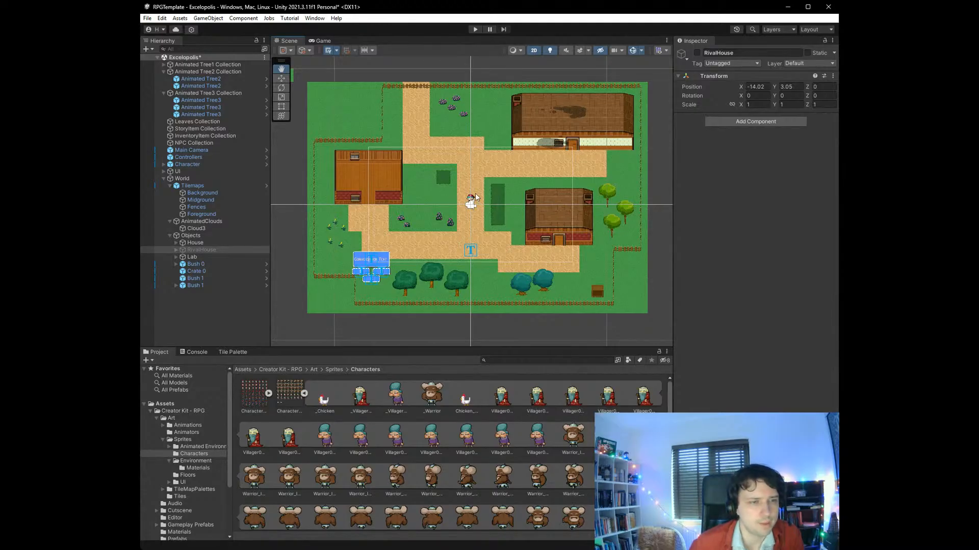
pyautogui.hotkey('ctrl', 'z')
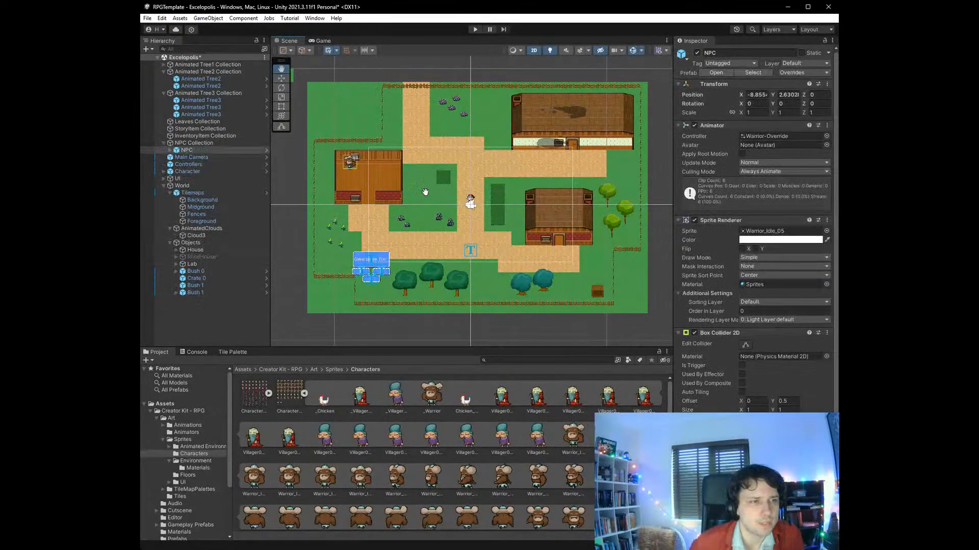
# - Move the Warrior NPC down onto the rival house floor at about X -9.04, Y 2.21, and save the scene
pyautogui.scroll(10, 352, 189)
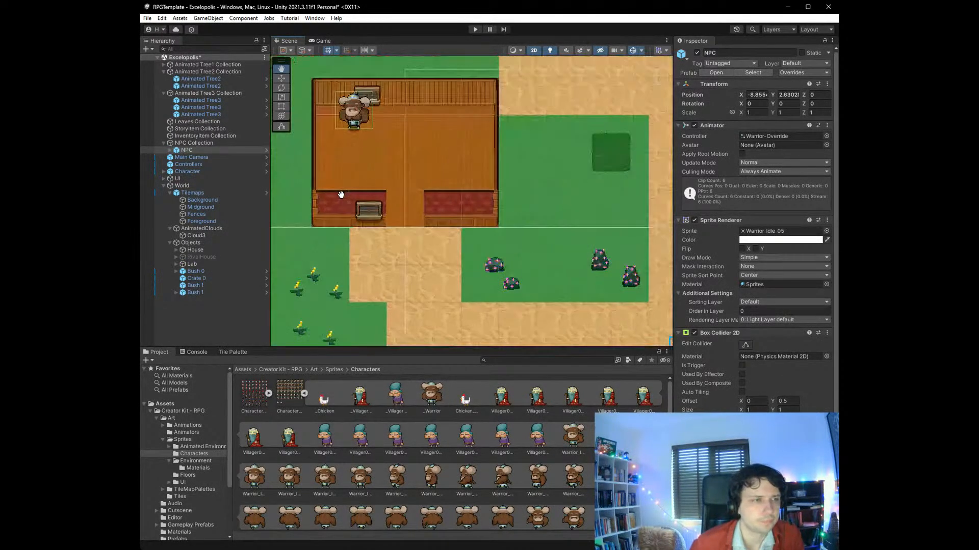
pyautogui.scroll(-5, 362, 164)
pyautogui.scroll(10, 365, 144)
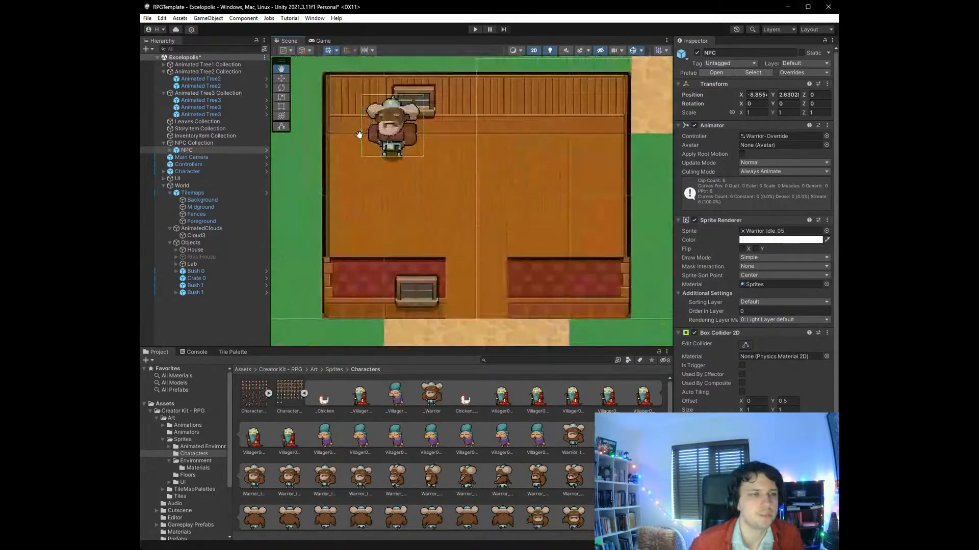
pyautogui.scroll(3, 369, 111)
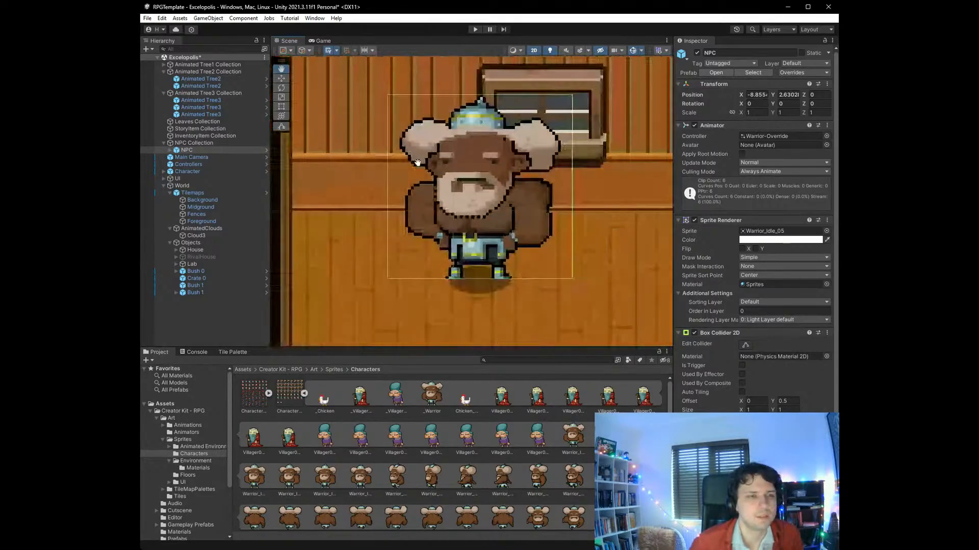
pyautogui.scroll(-4, 408, 123)
pyautogui.scroll(5, 436, 134)
pyautogui.scroll(2, 436, 134)
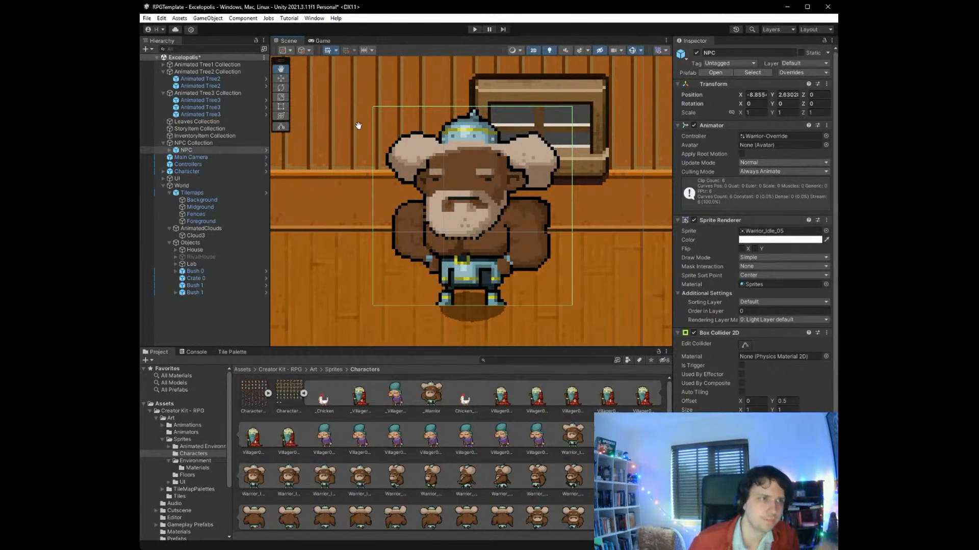
pyautogui.moveTo(432, 204); pyautogui.dragTo(428, 121)
pyautogui.scroll(-7, 428, 121)
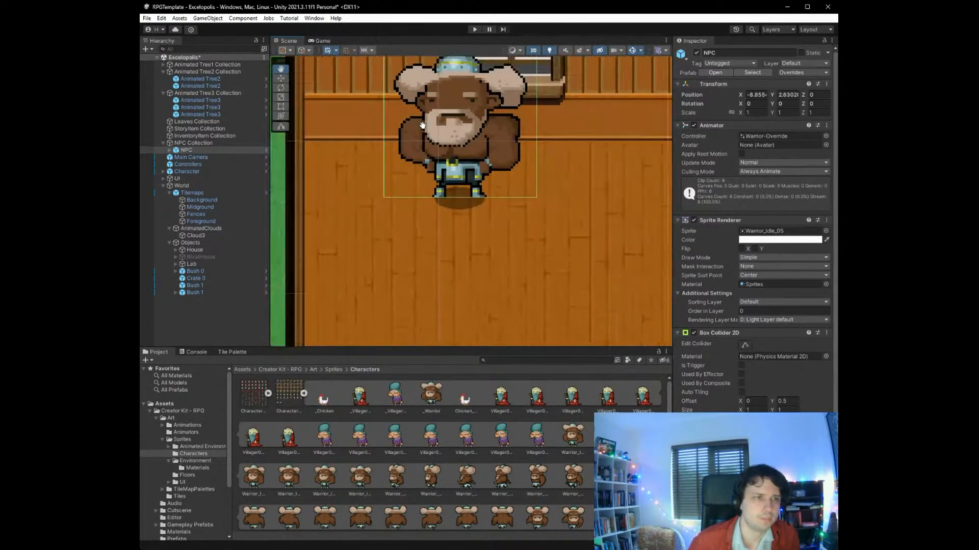
pyautogui.click(282, 98)
pyautogui.click(281, 78)
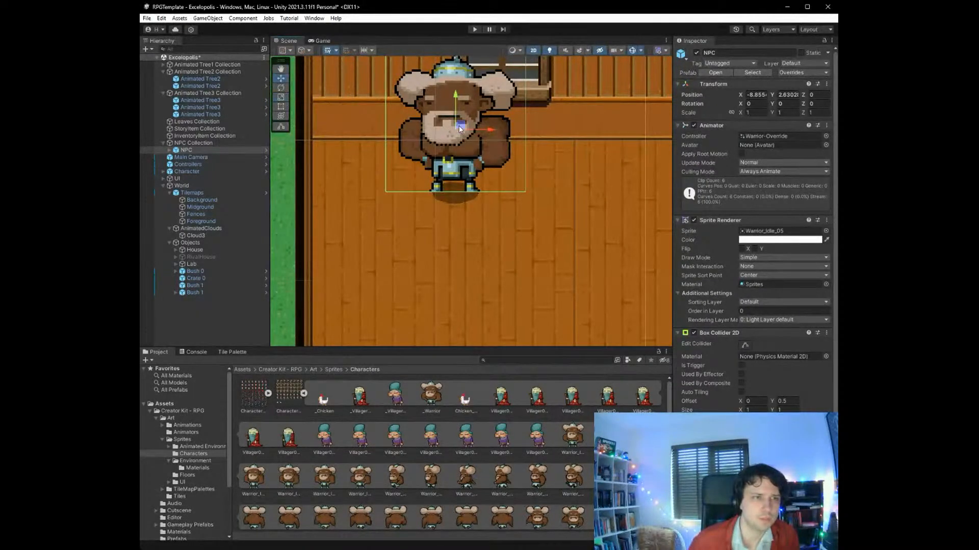
pyautogui.moveTo(455, 129); pyautogui.dragTo(436, 183)
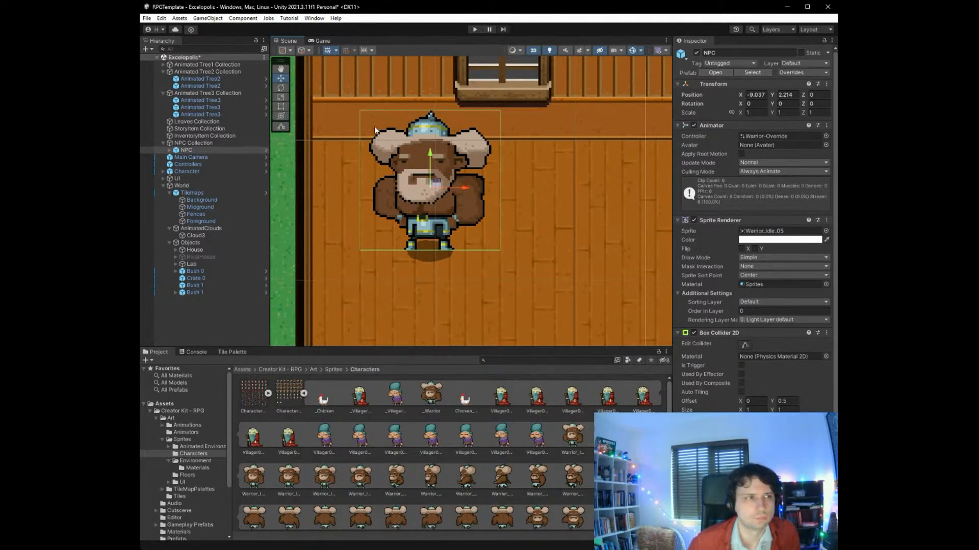
pyautogui.hotkey('ctrl', 's')
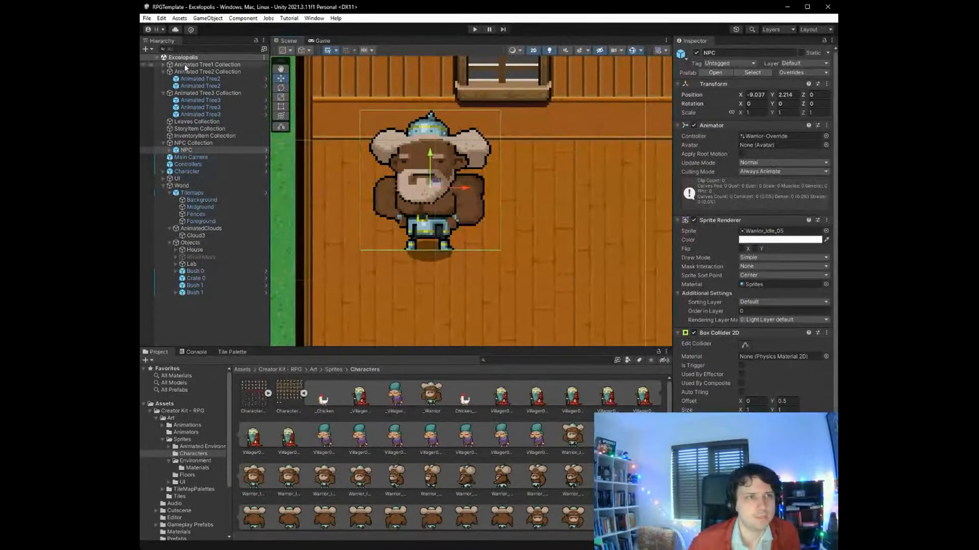
# - Play-test the scene by walking into the rival house and around the Warrior NPC to check collision and sprite overlap, and stop the game
pyautogui.click(475, 29)
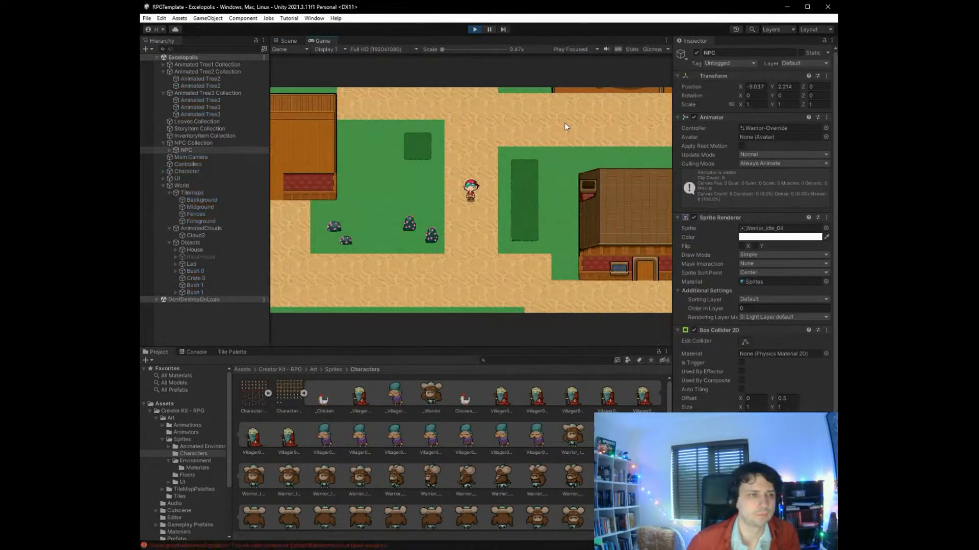
pyautogui.press('Left')
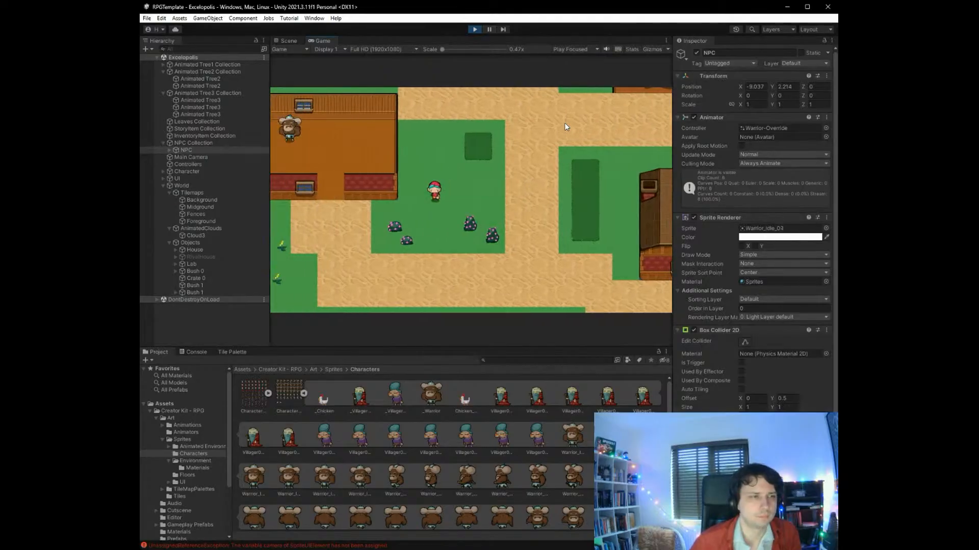
pyautogui.press('Down')
pyautogui.press('Left')
pyautogui.press('Up')
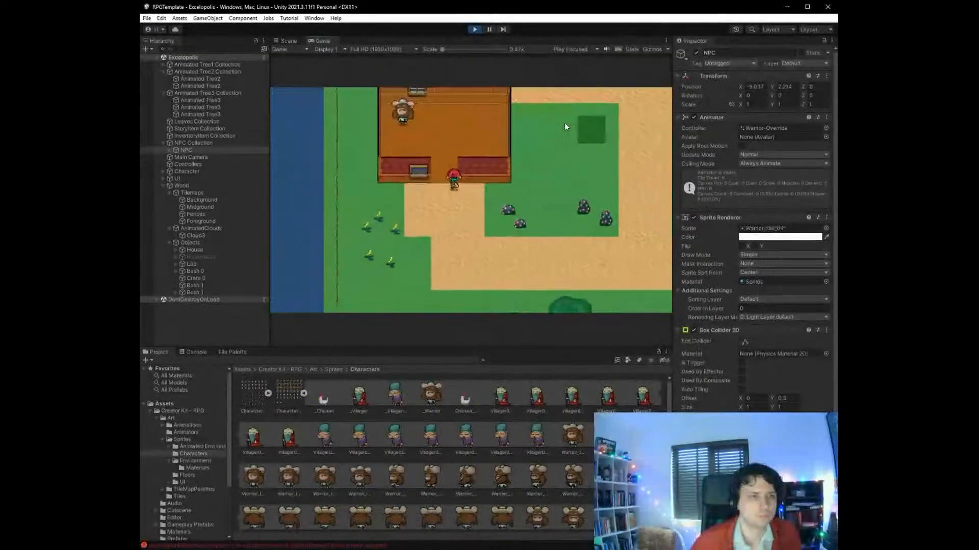
pyautogui.press('Left')
pyautogui.press('Up')
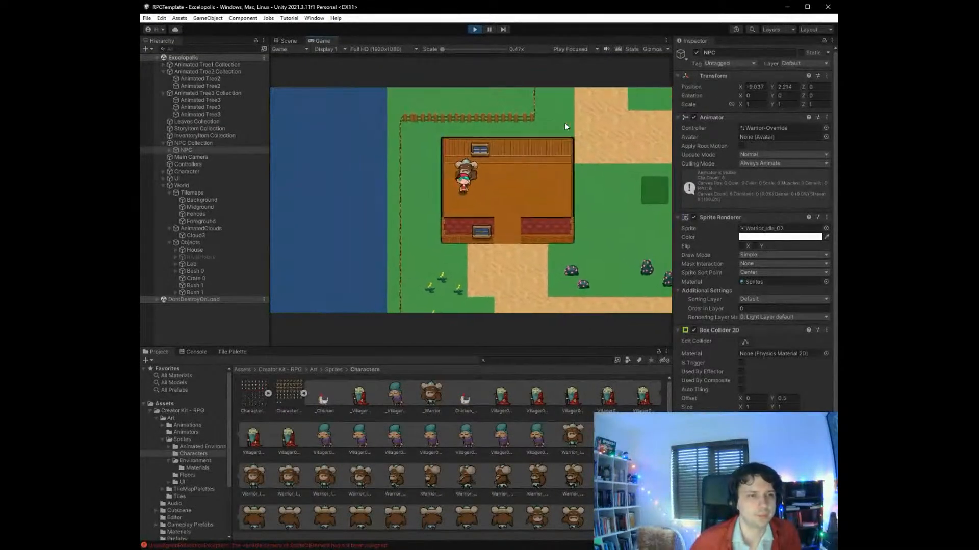
pyautogui.press('Right')
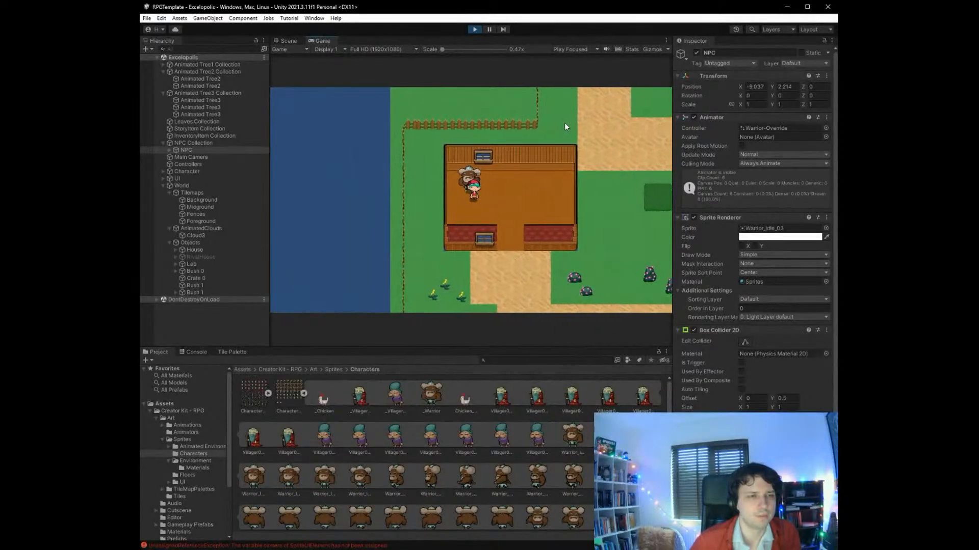
pyautogui.press('Down')
pyautogui.press('Up')
pyautogui.press('Down')
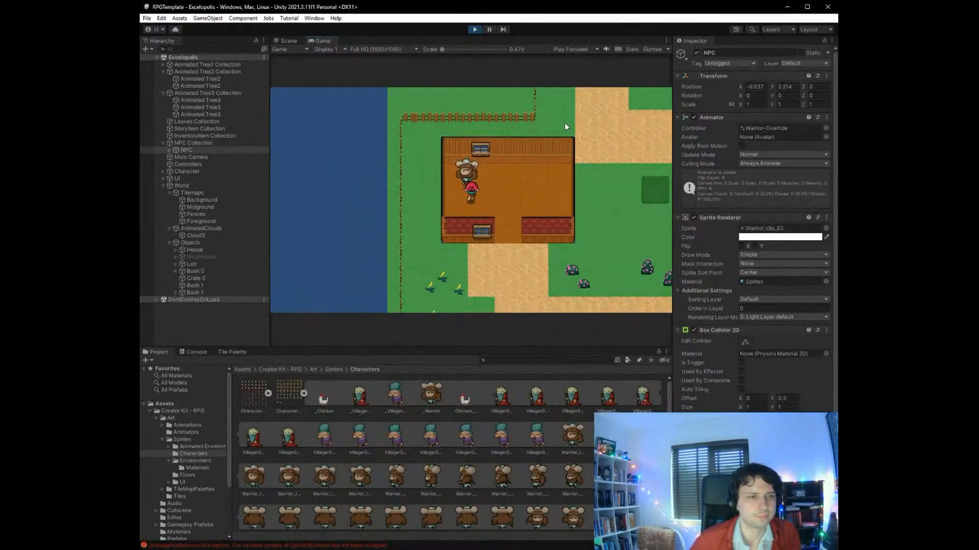
pyautogui.press('Up')
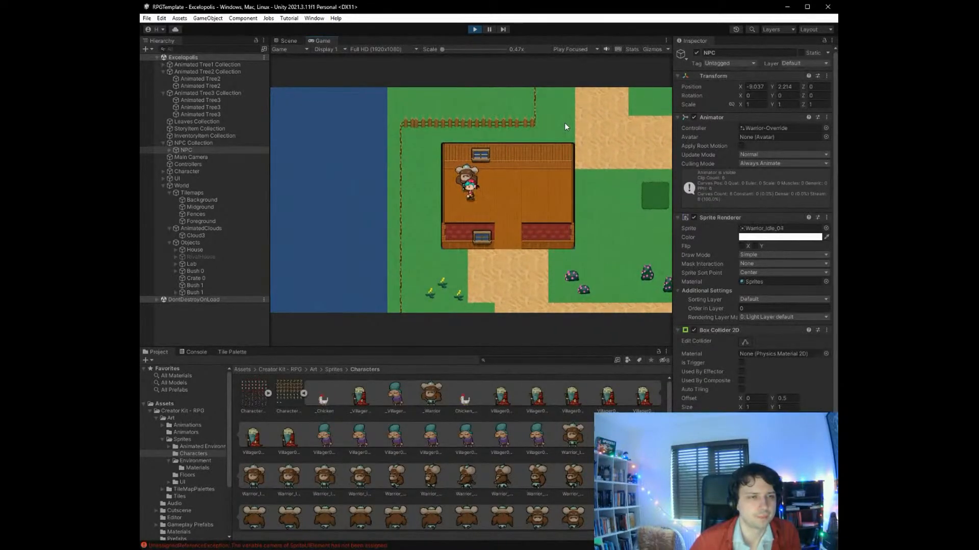
pyautogui.press('Left')
pyautogui.press('Left')
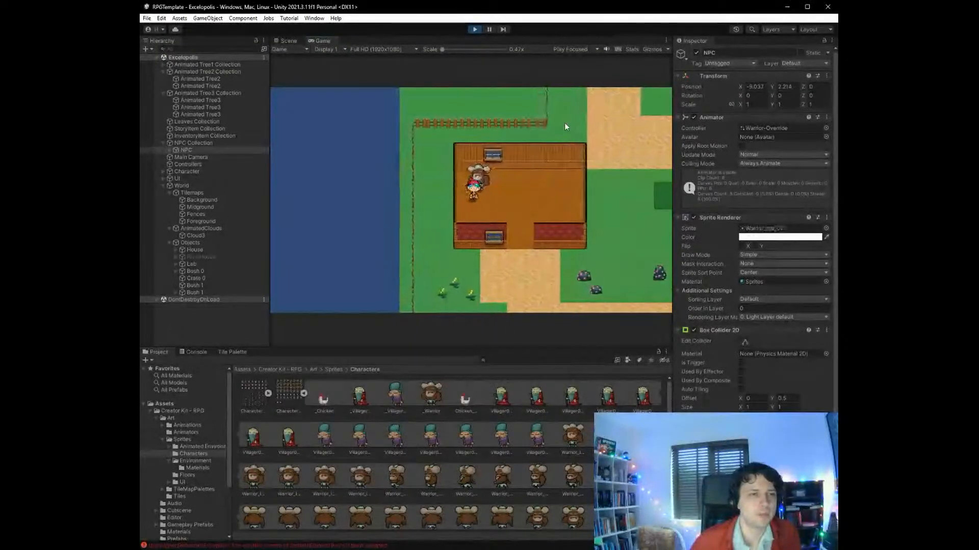
pyautogui.press('Right')
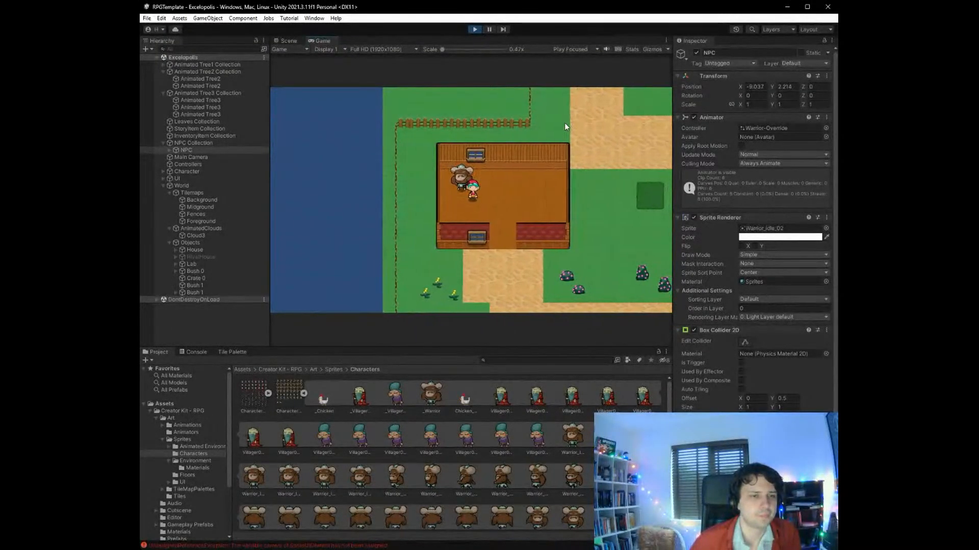
pyautogui.press('Left')
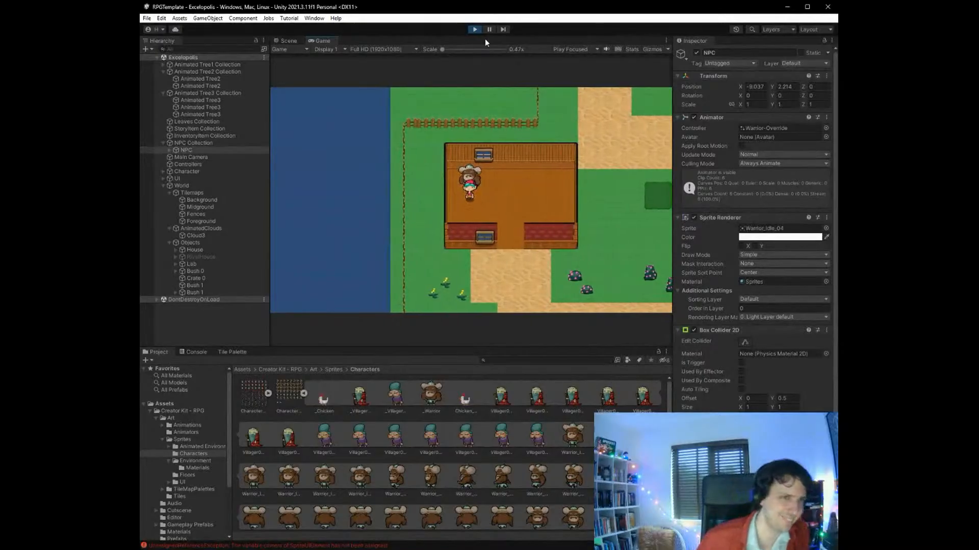
pyautogui.click(473, 29)
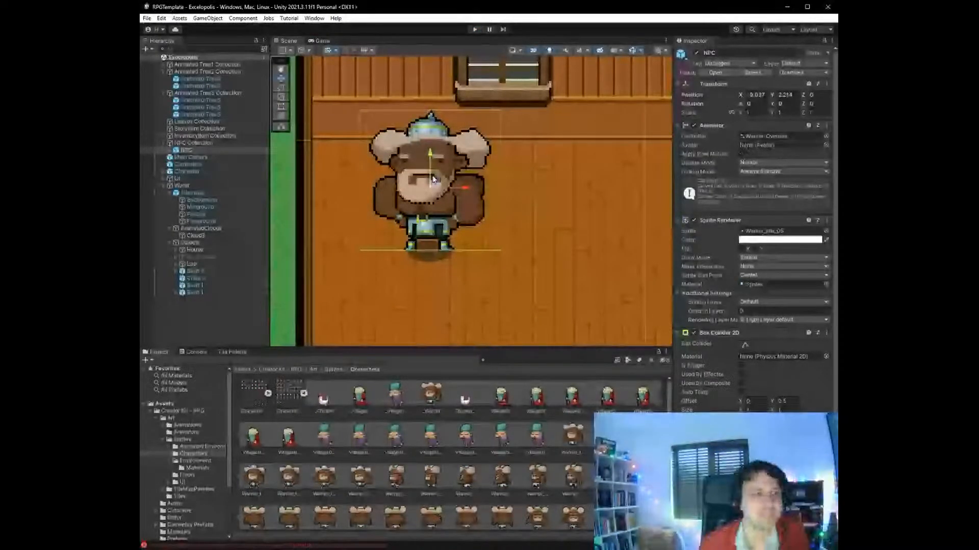
# - Set the NPC Collection's Z position to 1
pyautogui.click(207, 144)
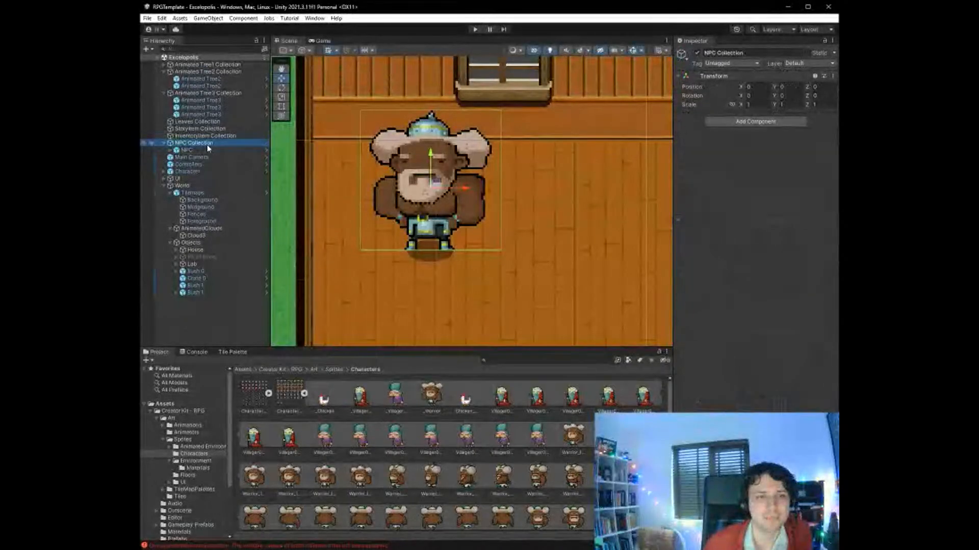
pyautogui.click(817, 87)
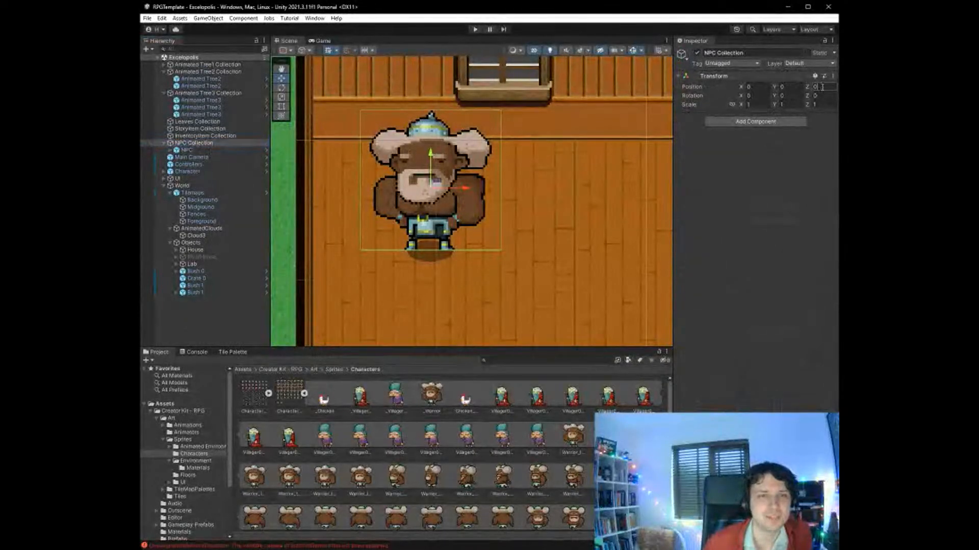
pyautogui.write('1')
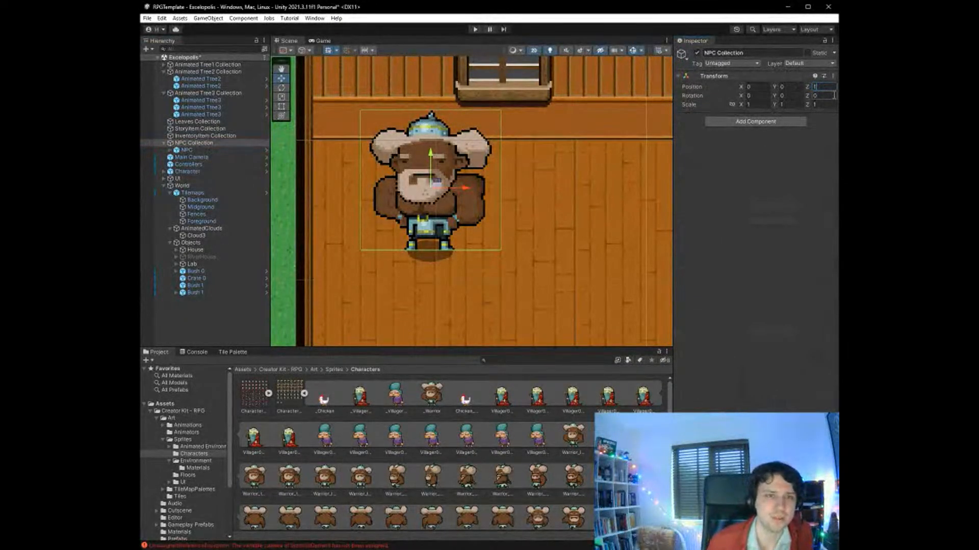
# - Run the game again, walk up to the Warrior NPC to recheck the sprite overlap, and try to save the scene
pyautogui.click(475, 29)
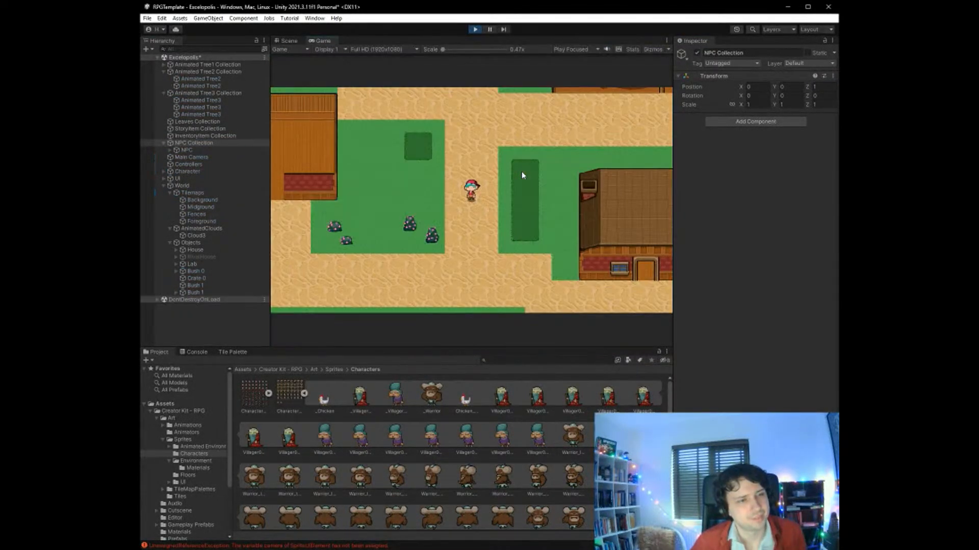
pyautogui.press('Left')
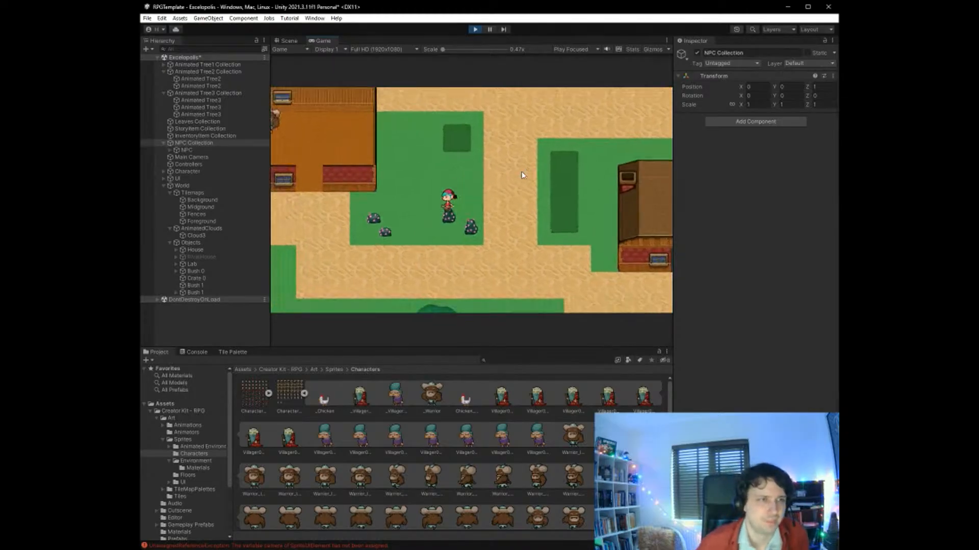
pyautogui.press('Up')
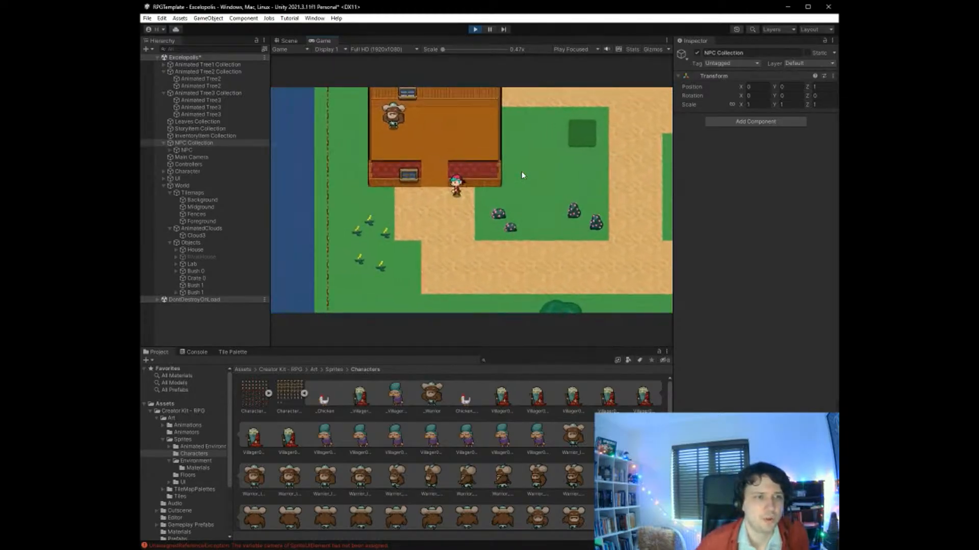
pyautogui.press('Left')
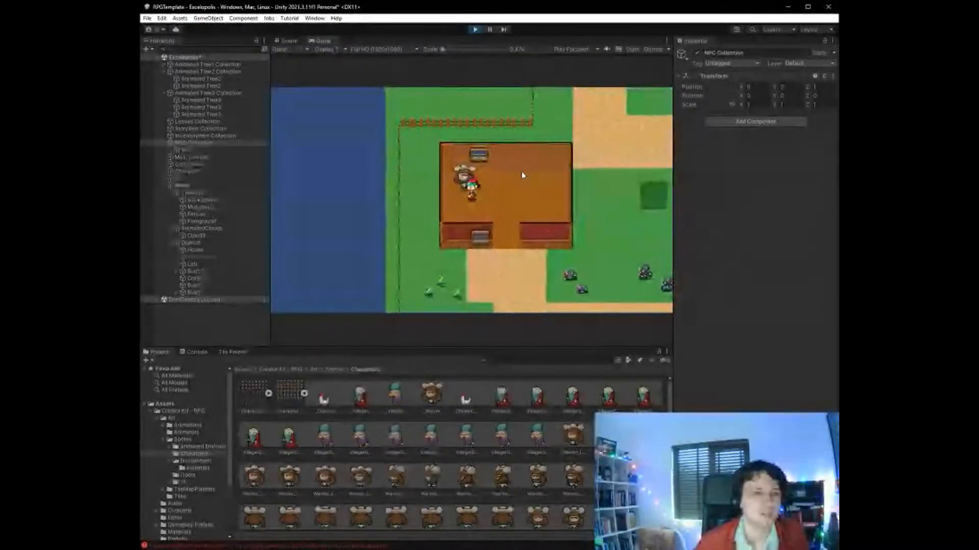
pyautogui.hotkey('ctrl', 's')
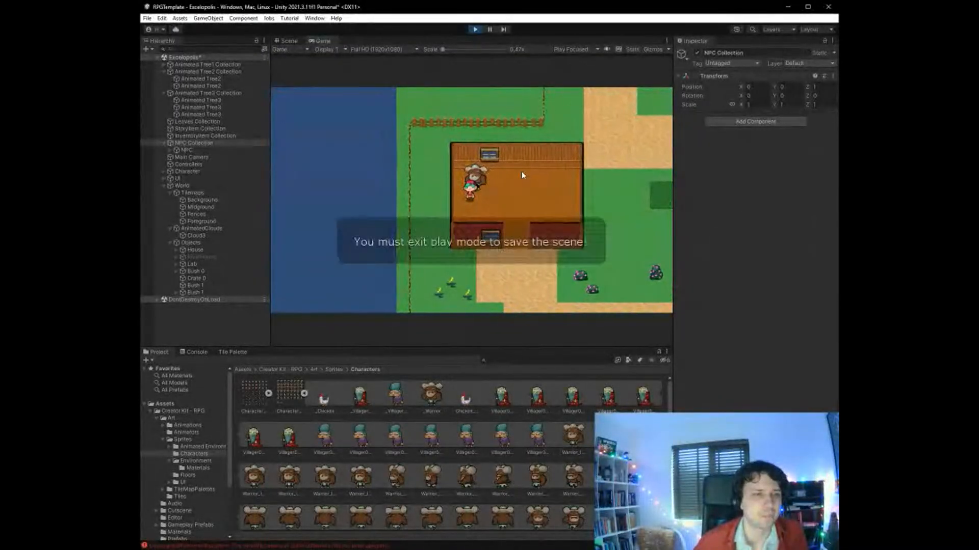
# - Stop the game and review the Warrior NPC's Sprite Renderer and Box Collider 2D settings
pyautogui.click(475, 29)
pyautogui.scroll(-8, 480, 191)
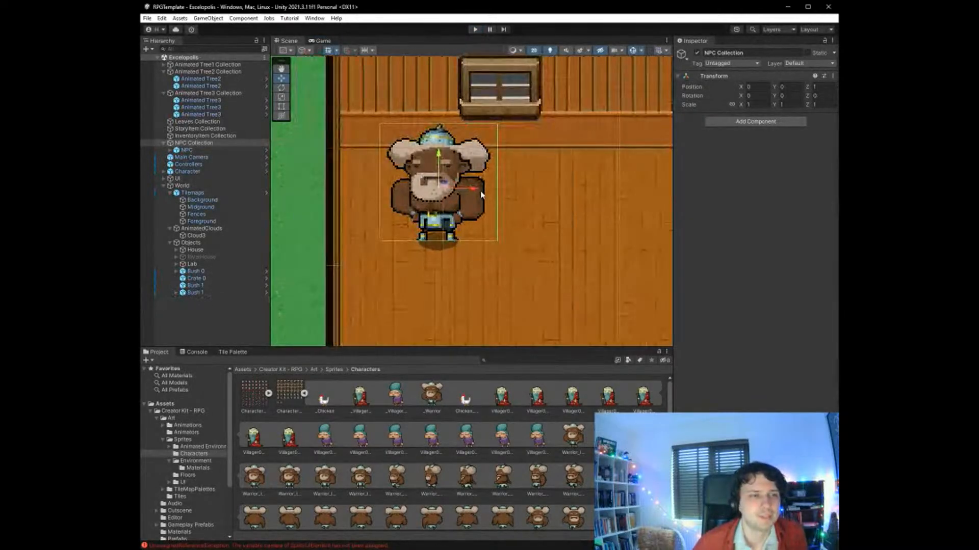
pyautogui.scroll(-3, 520, 210)
pyautogui.scroll(4, 632, 234)
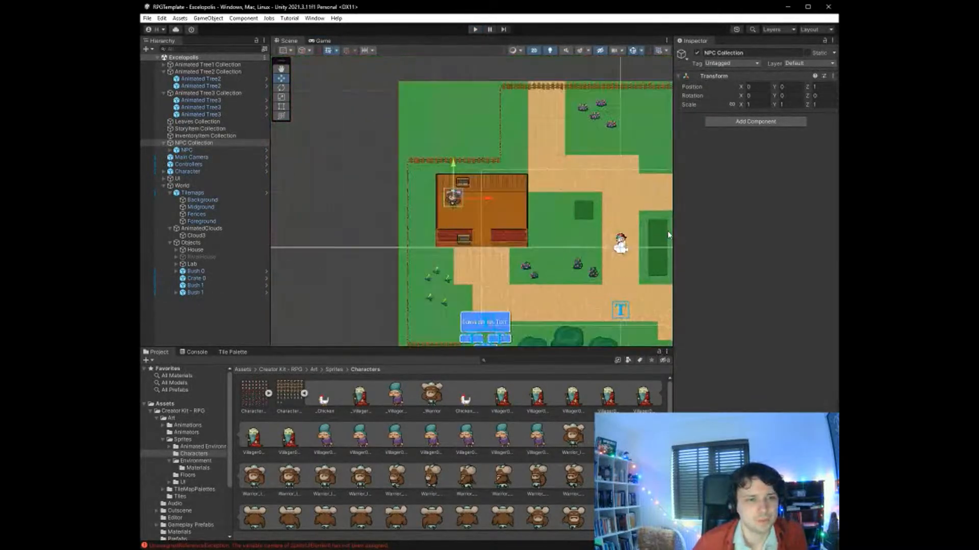
pyautogui.scroll(-1, 631, 236)
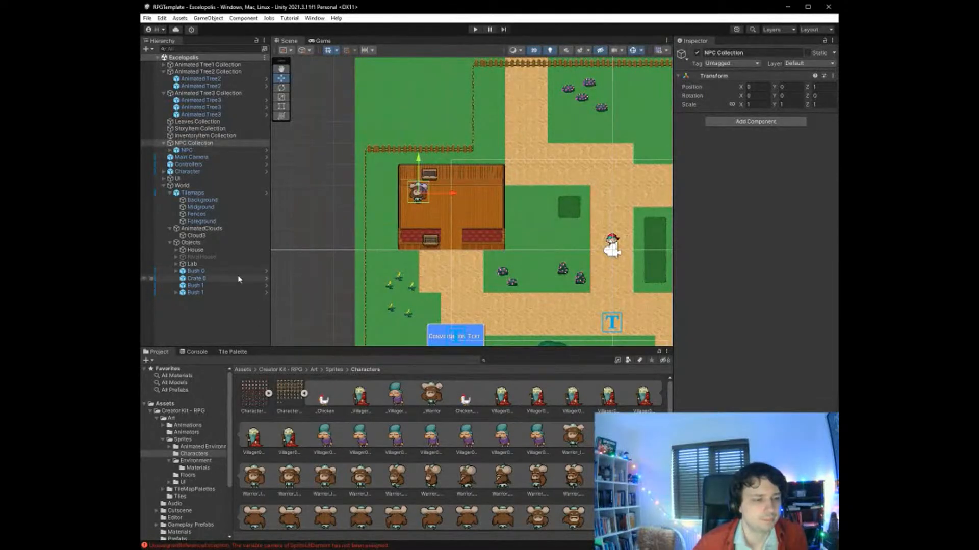
pyautogui.scroll(-3, 299, 287)
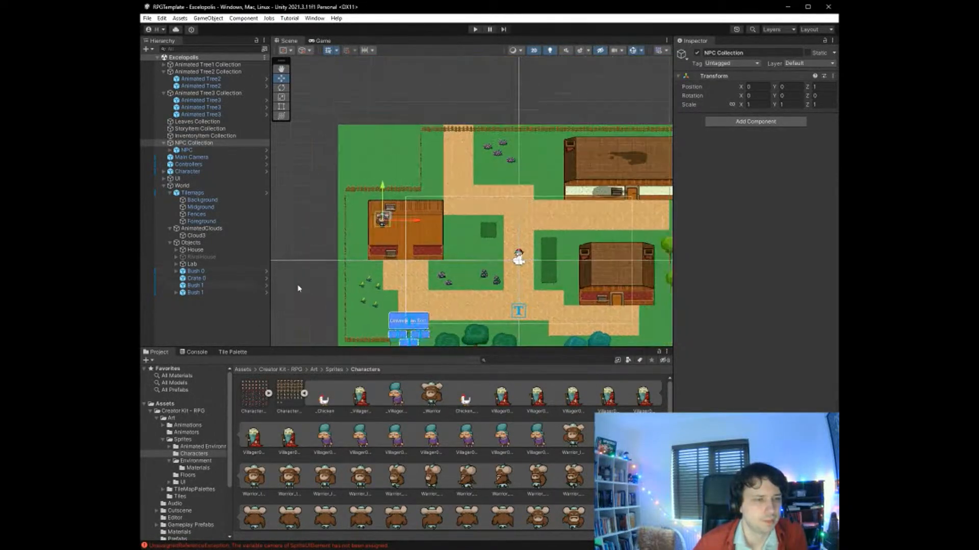
pyautogui.scroll(2, 298, 287)
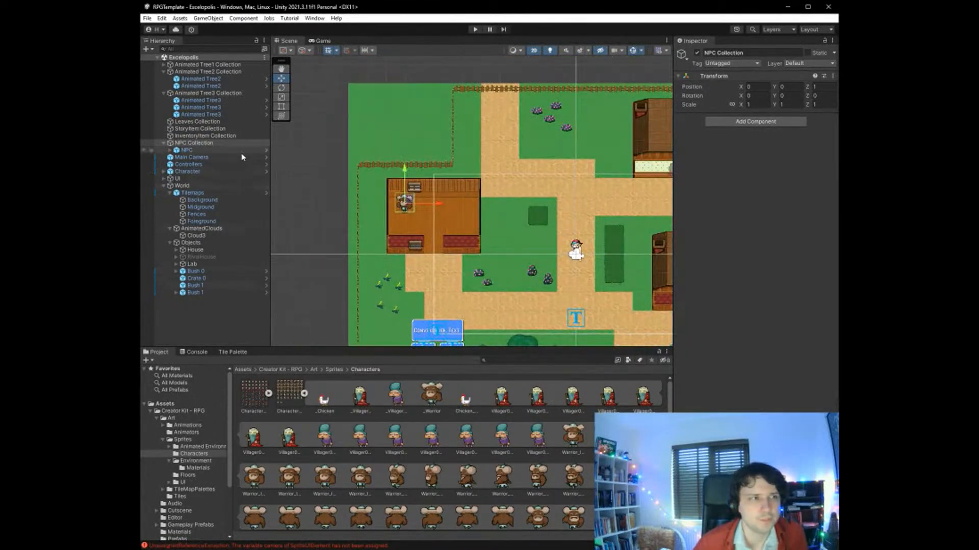
pyautogui.click(219, 150)
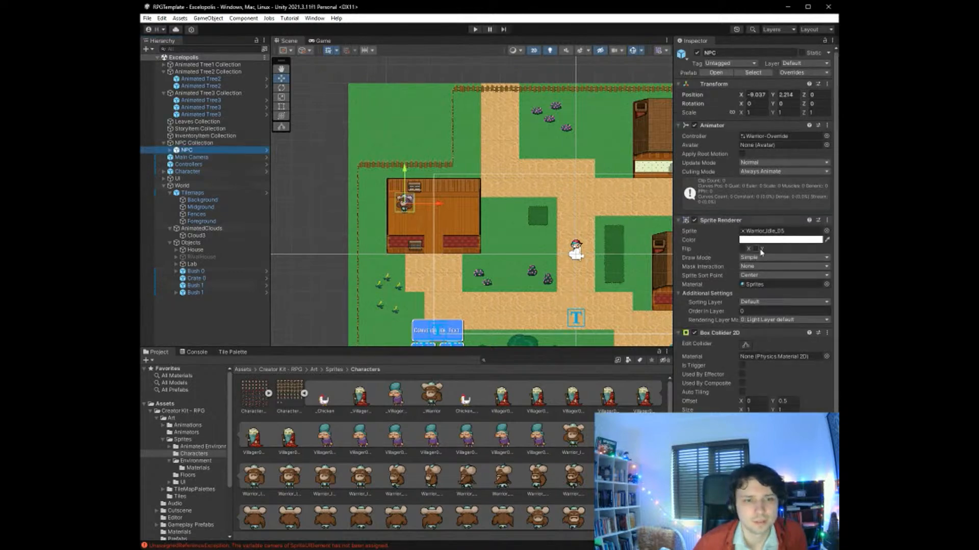
pyautogui.scroll(-2, 759, 252)
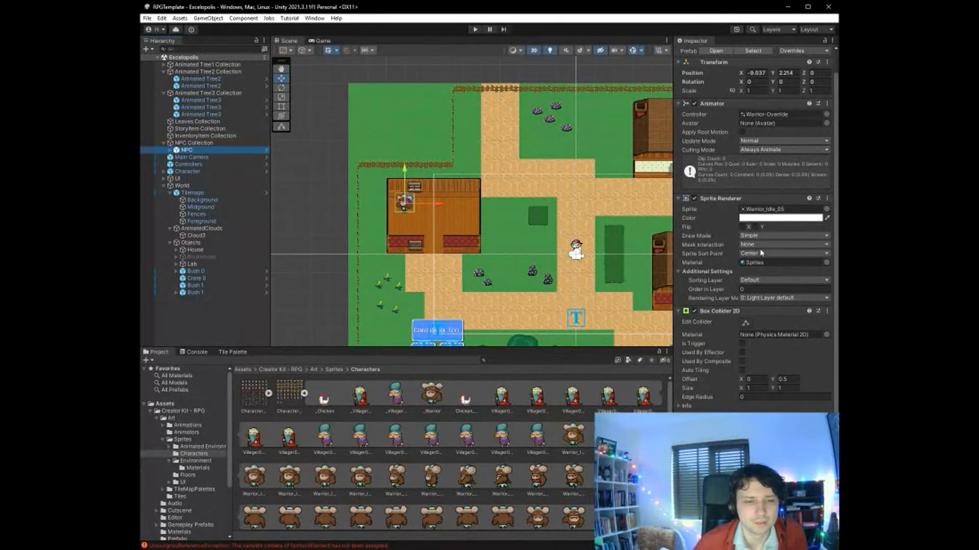
# - Examine the details and script source of the first SpriteUIElement camera error in the console, and return to Unity
pyautogui.click(199, 353)
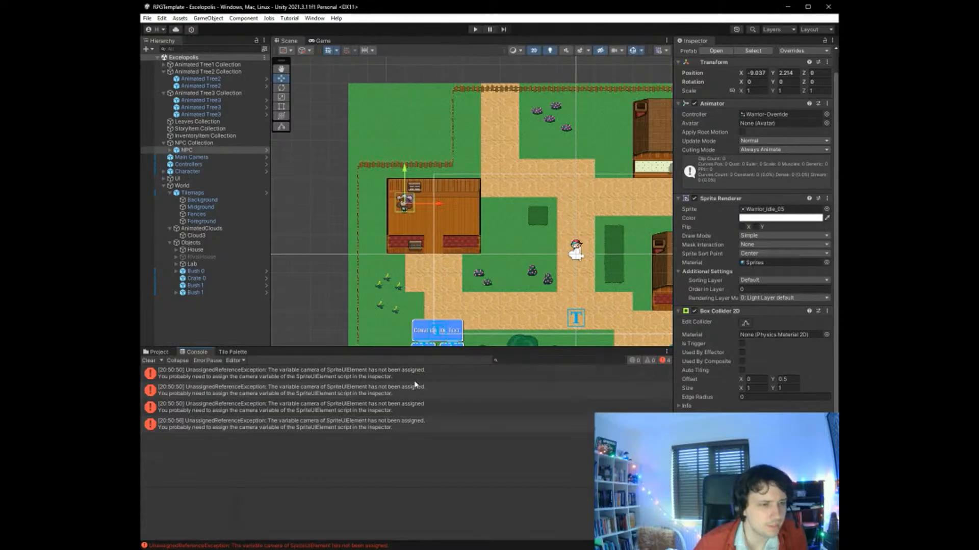
pyautogui.click(421, 382)
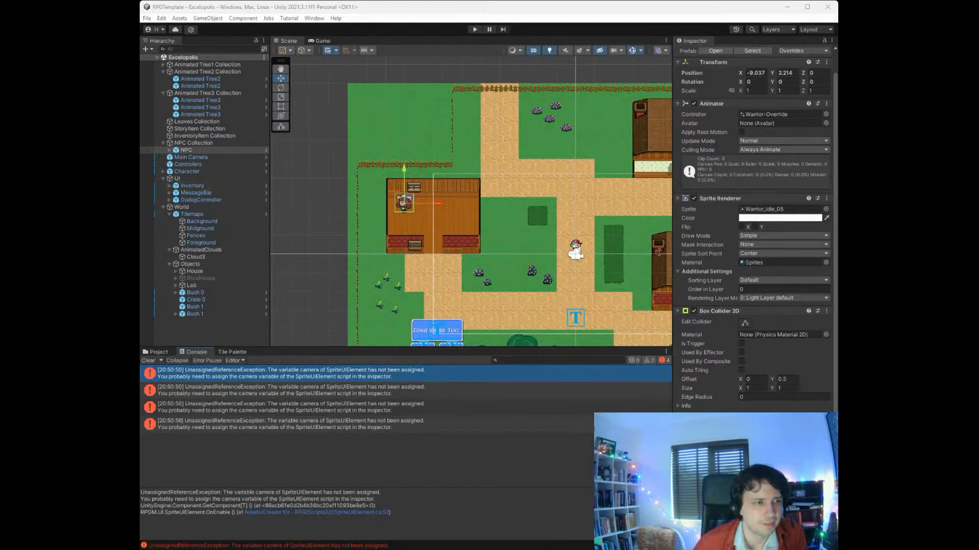
pyautogui.hotkey('alt', 'Tab')
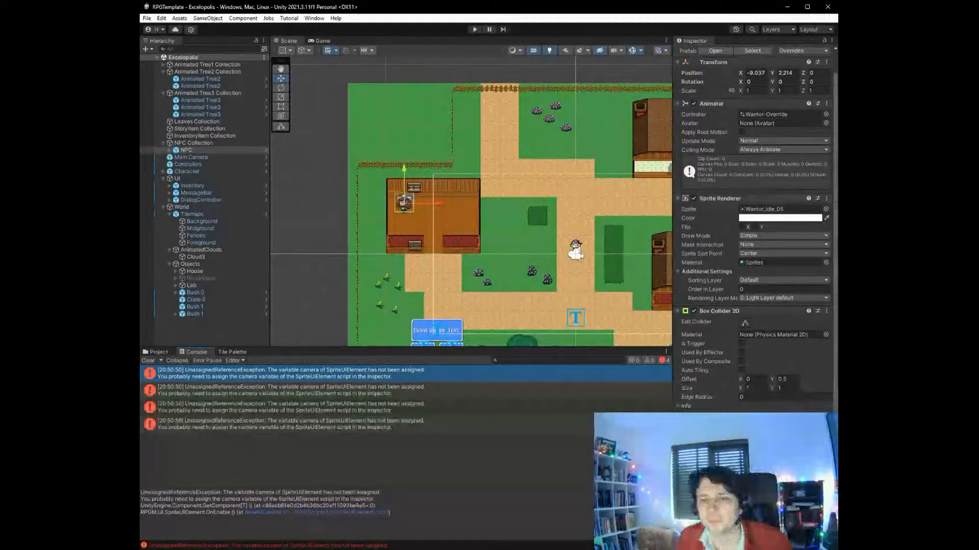
# - Compare the sorting settings of the first Animated Tree2 with those of the Warrior NPC and its parent collection
pyautogui.click(193, 144)
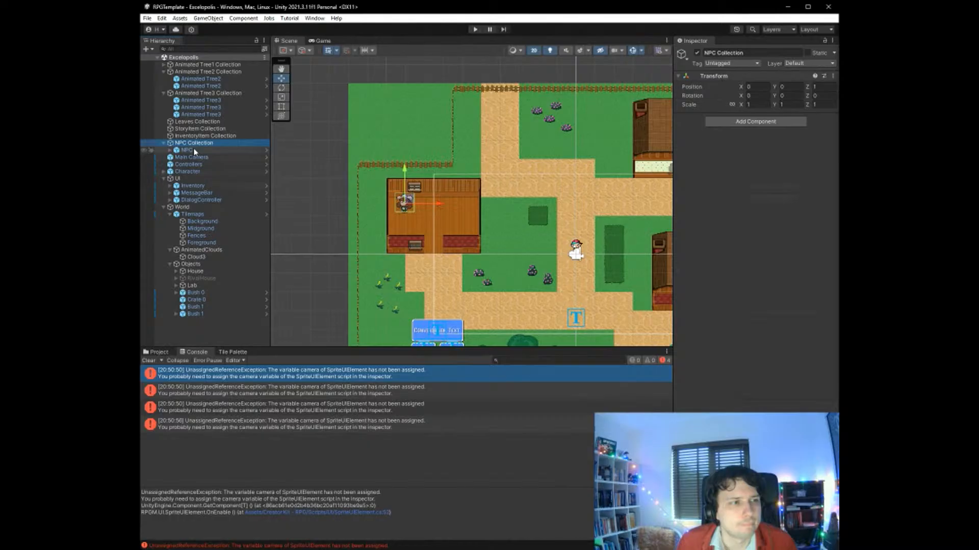
pyautogui.click(200, 79)
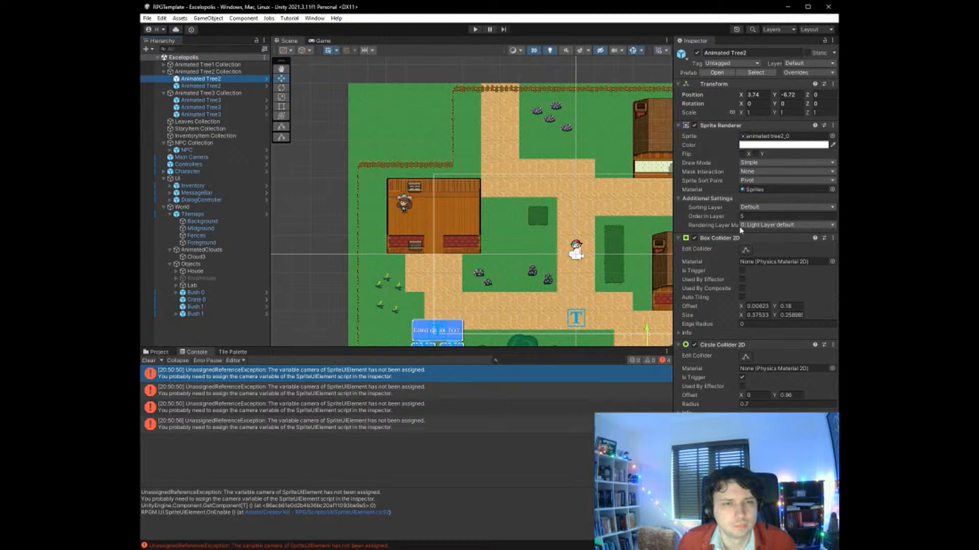
pyautogui.click(206, 151)
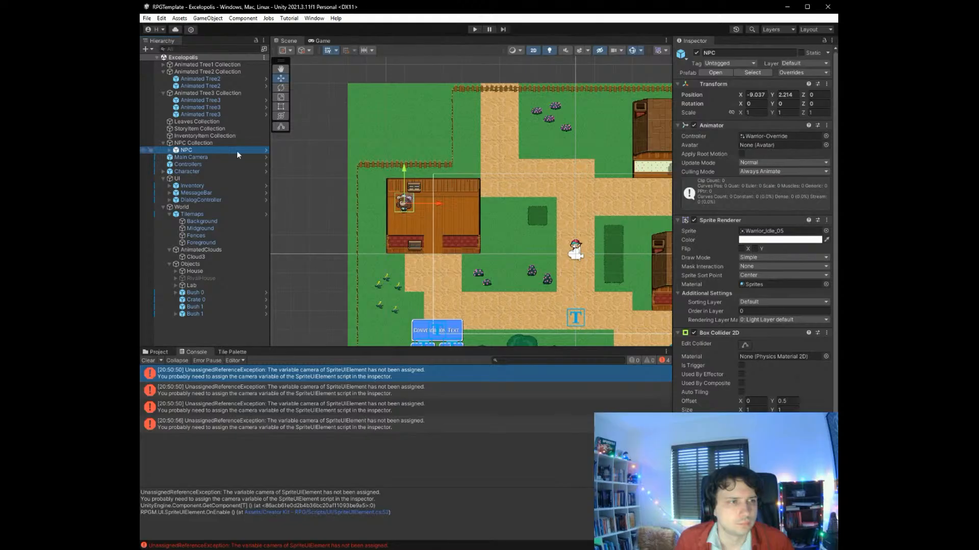
pyautogui.click(219, 142)
pyautogui.click(216, 149)
pyautogui.scroll(-1, 766, 279)
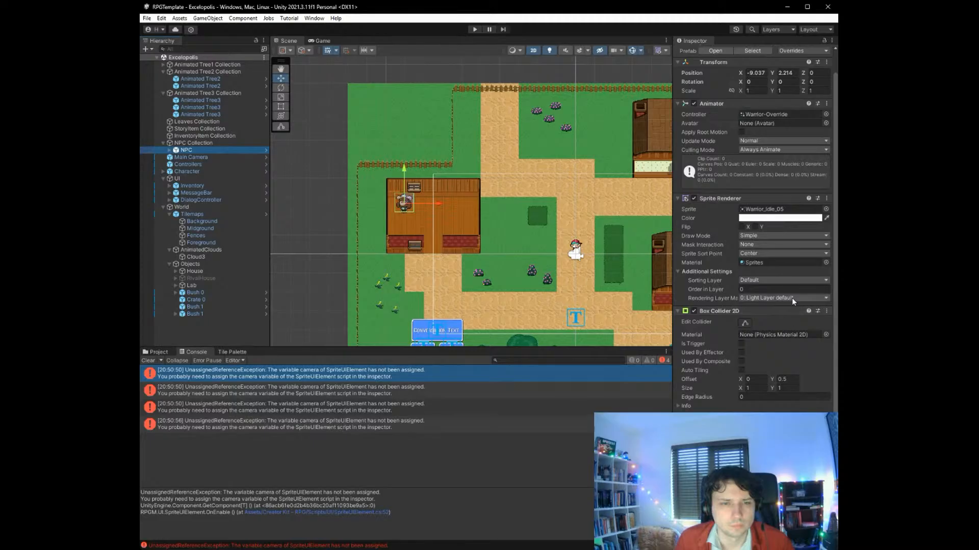
pyautogui.click(762, 281)
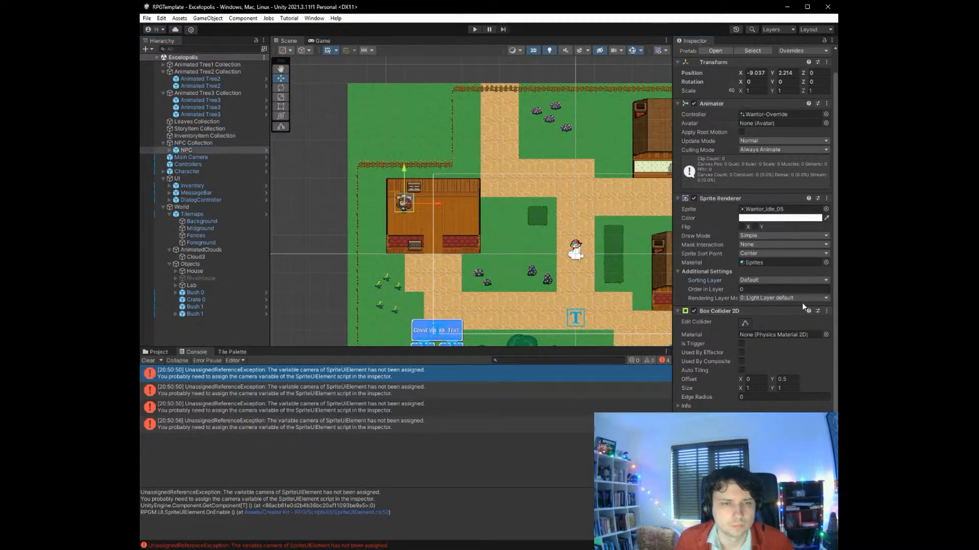
# - Set the NPC Collection's Z position to 0
pyautogui.click(195, 142)
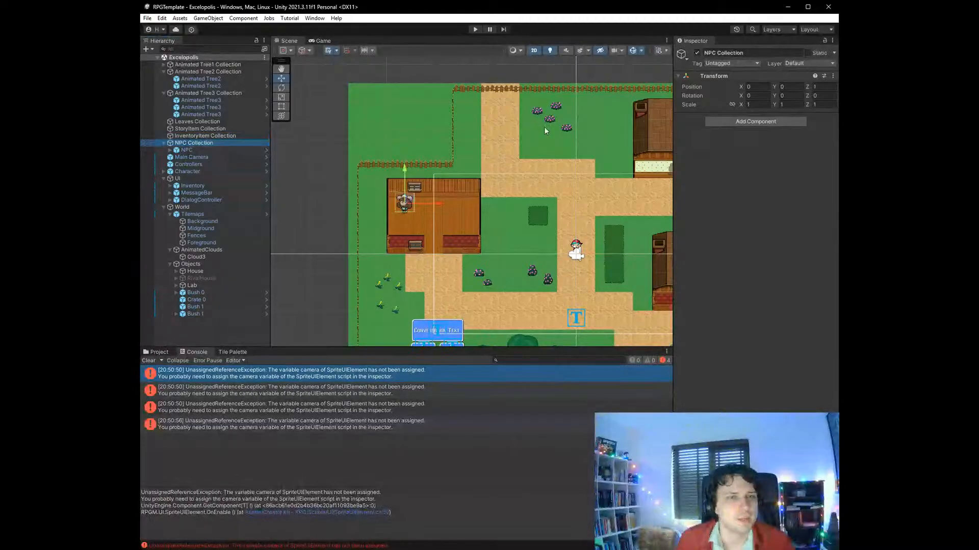
pyautogui.click(823, 87)
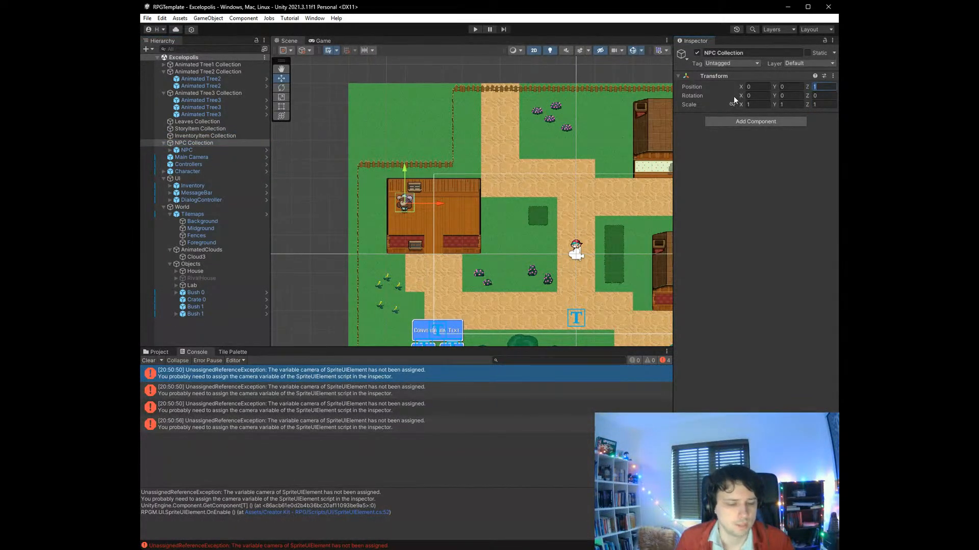
pyautogui.write('0')
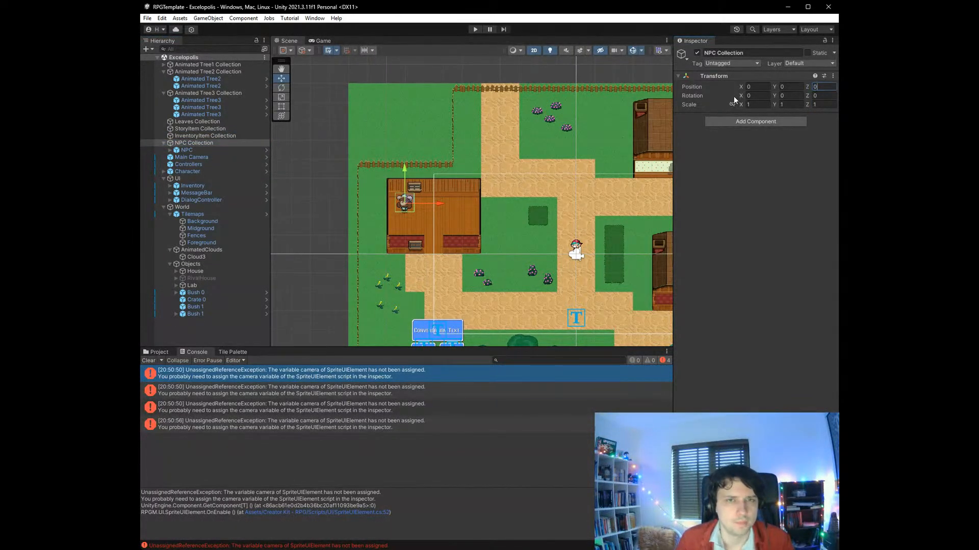
# - Set the Warrior NPC's Order in Layer to -1 in its Sprite Renderer, and save the scene
pyautogui.click(215, 150)
pyautogui.scroll(-1, 730, 312)
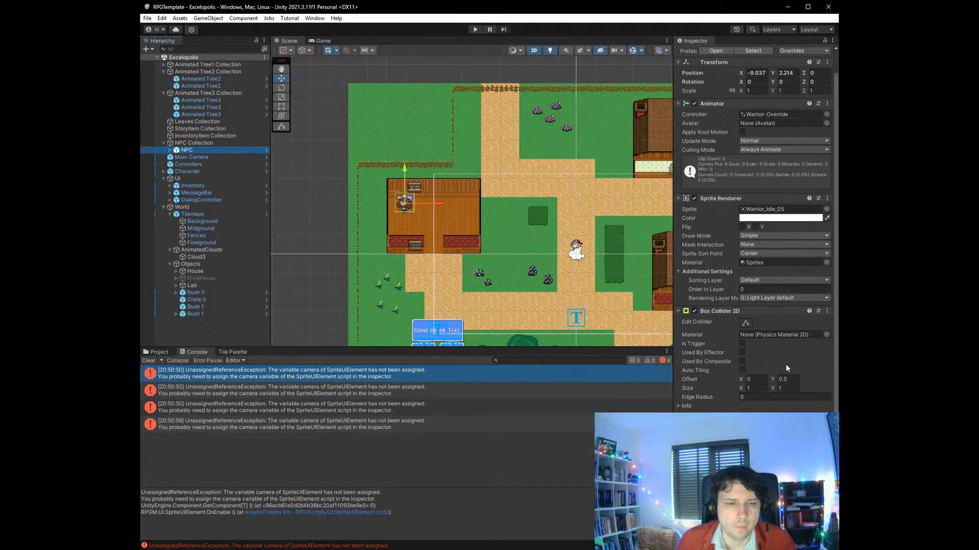
pyautogui.scroll(2, 757, 230)
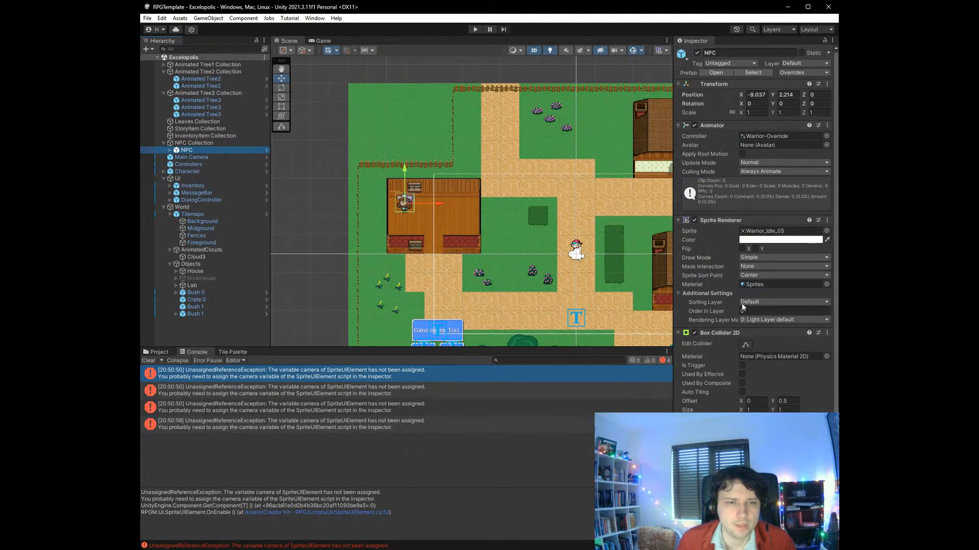
pyautogui.click(689, 310)
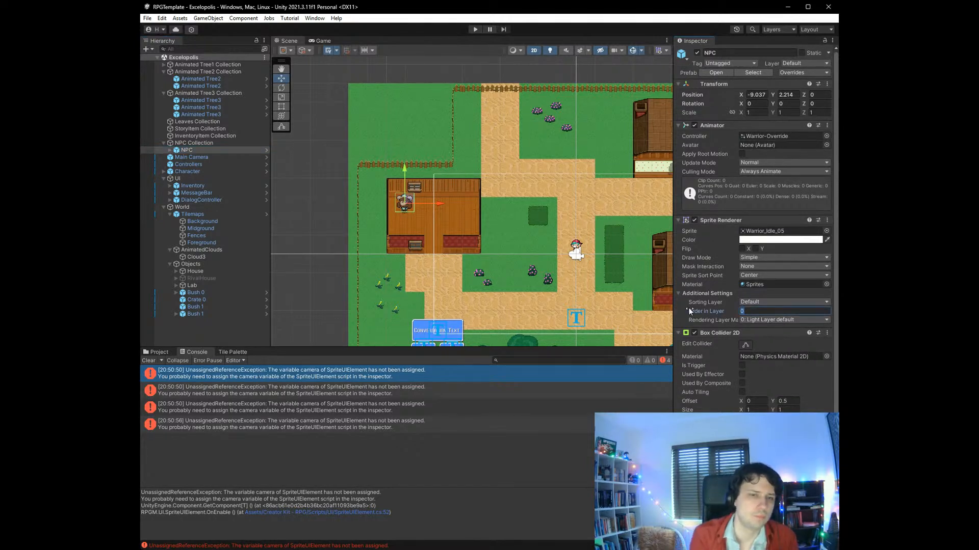
pyautogui.write('1')
pyautogui.press('BackSpace')
pyautogui.write('-1')
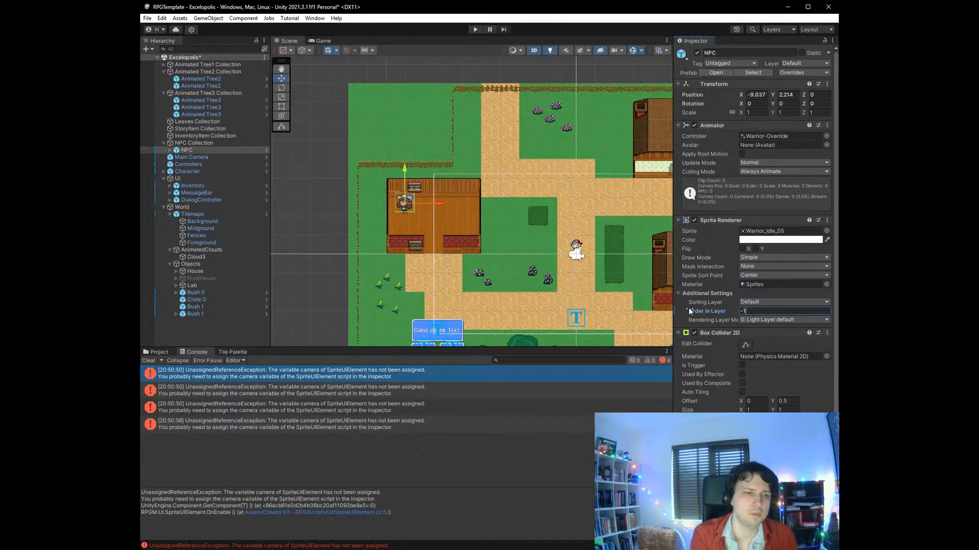
pyautogui.hotkey('ctrl', 's')
# - Run the game and walk the player into the rival house up to the Warrior NPC
pyautogui.click(475, 29)
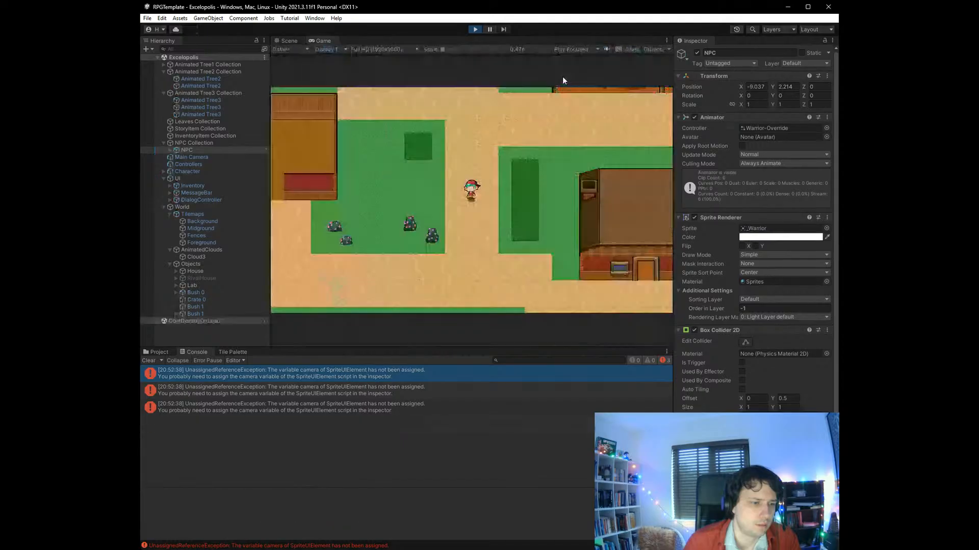
pyautogui.press('Left')
pyautogui.press('Left')
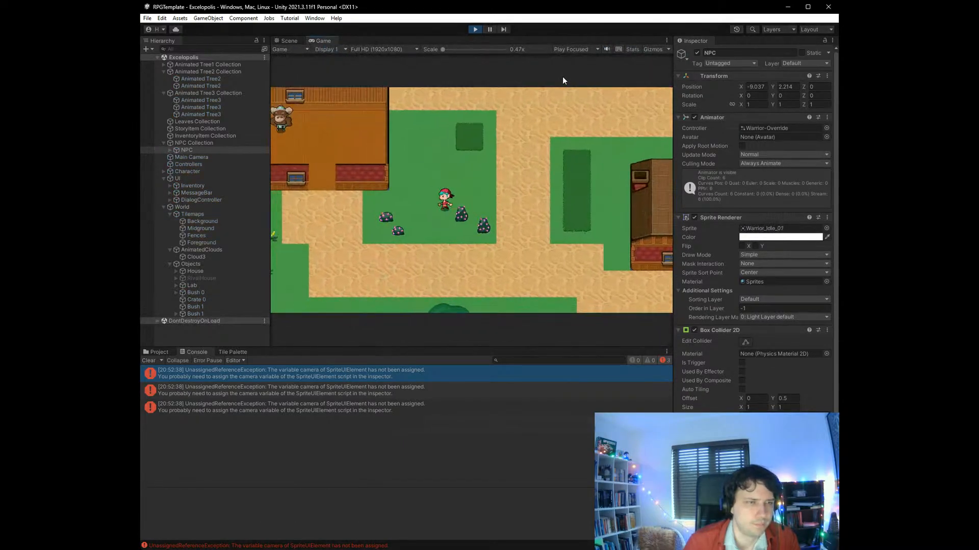
pyautogui.press('Up')
pyautogui.press('Up')
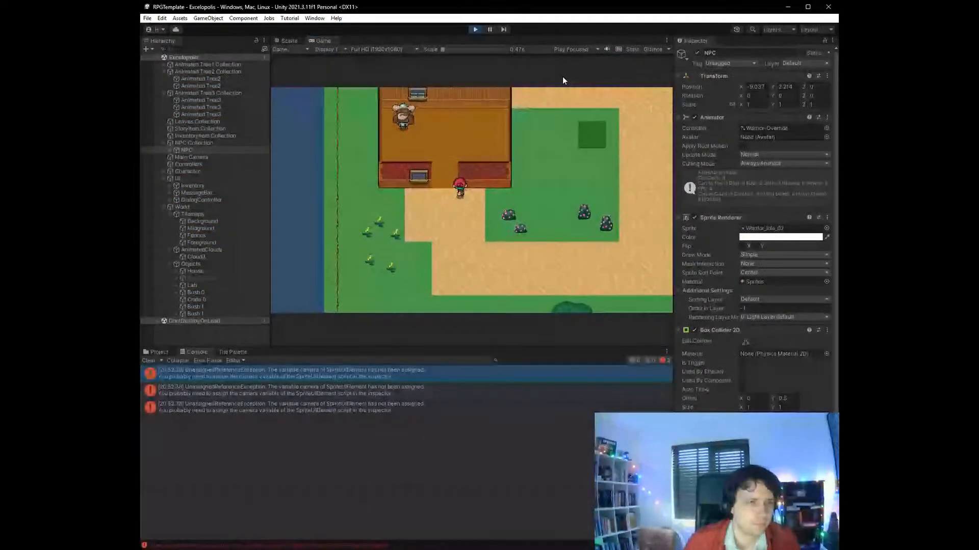
pyautogui.press('Left')
pyautogui.press('Up')
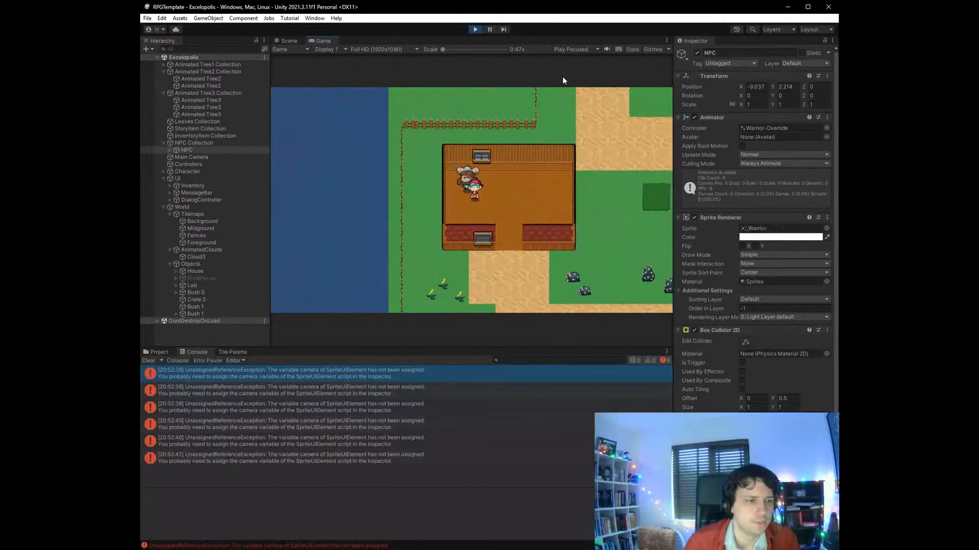
# - Walk the player toward and away from the Warrior NPC to check the sprite overlap, and stop the game
pyautogui.press('Down')
pyautogui.press('Up')
pyautogui.press('Left')
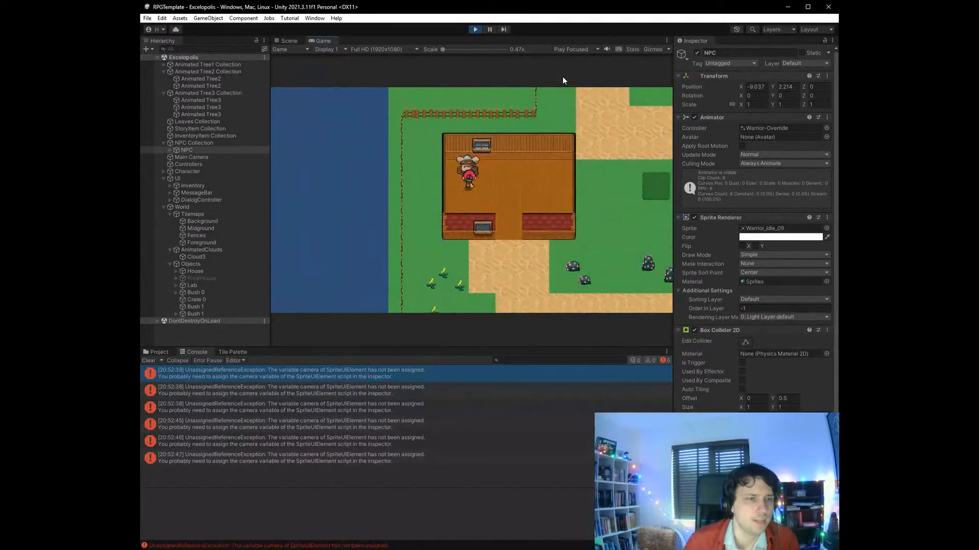
pyautogui.press('Down')
pyautogui.press('Down')
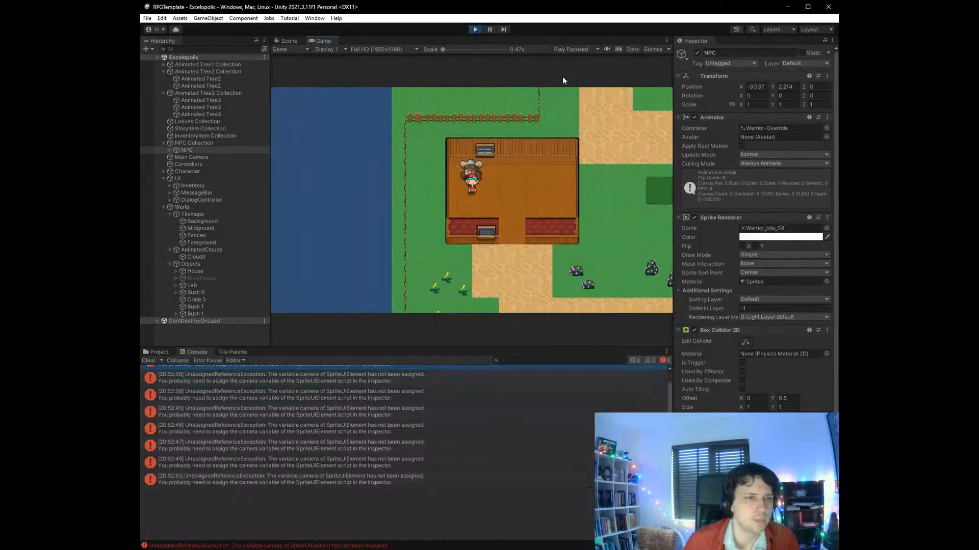
pyautogui.press('Up')
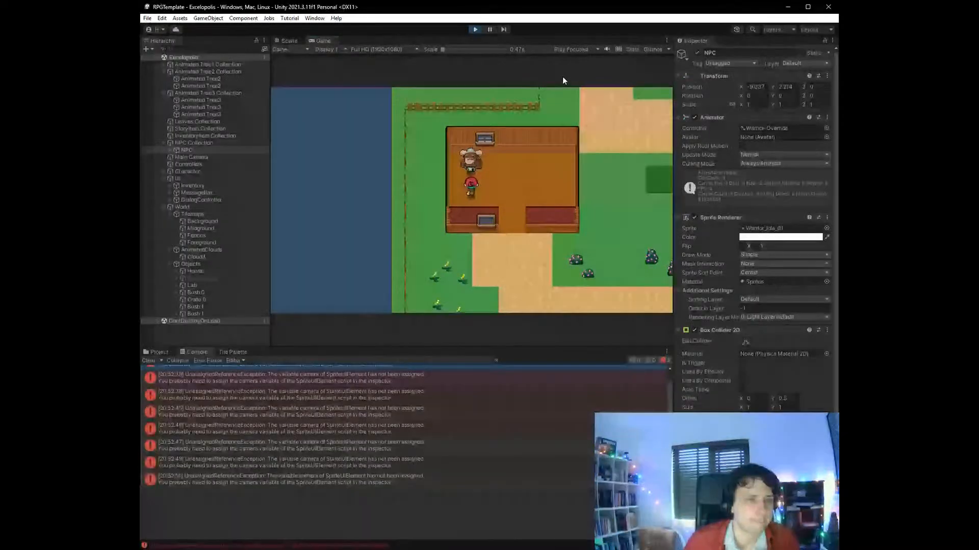
pyautogui.press('Up')
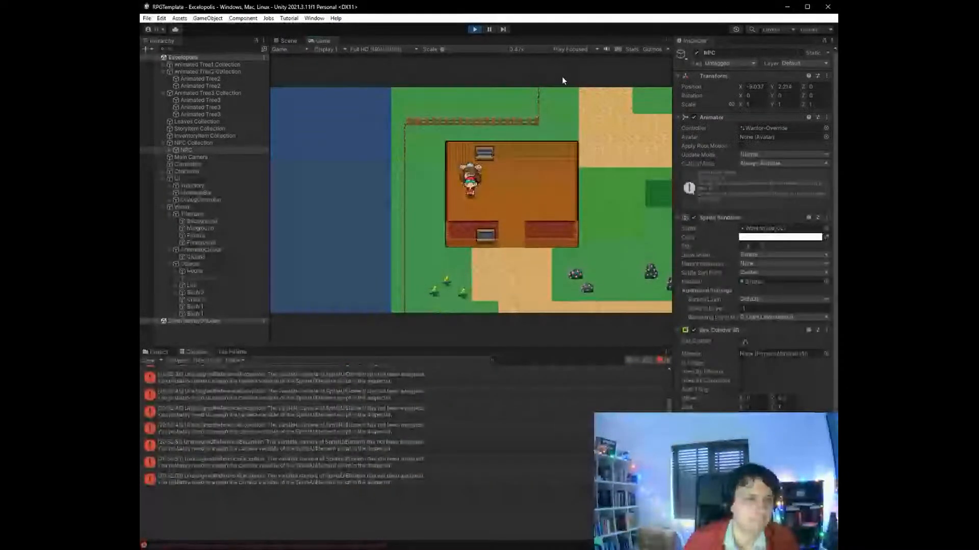
pyautogui.press('Up')
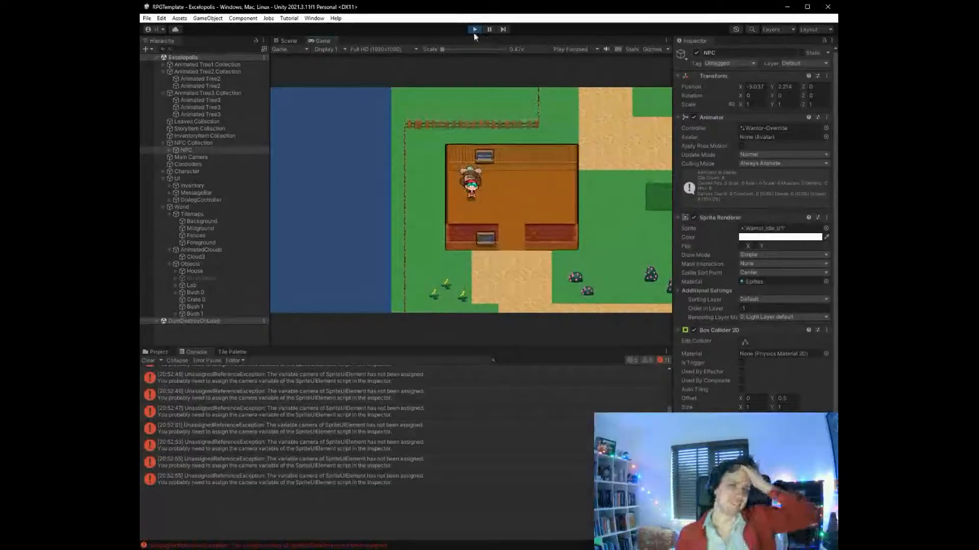
pyautogui.hotkey('ctrl', 'p')
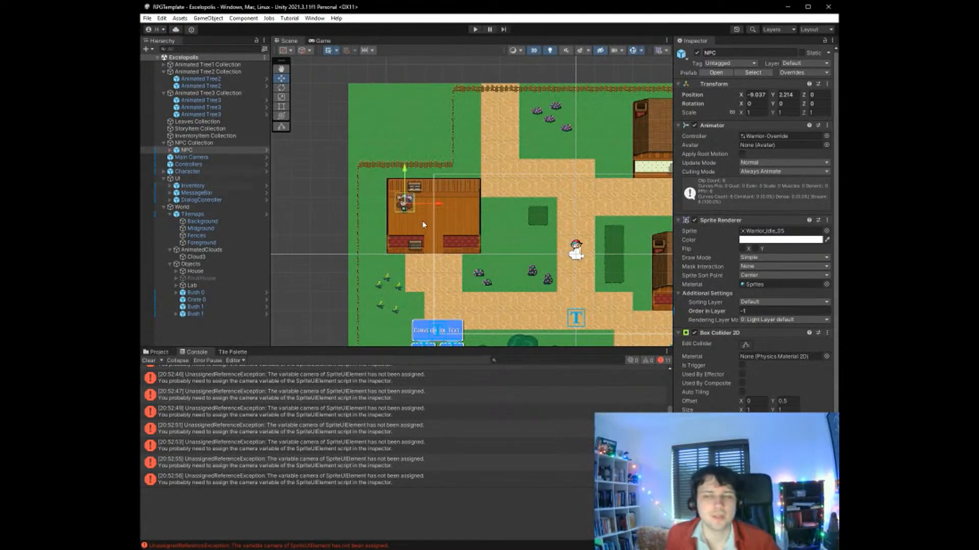
# - Set the Animator controller of the NPC in the rival house to Archer-Override and deselect the NPC
pyautogui.scroll(5, 422, 222)
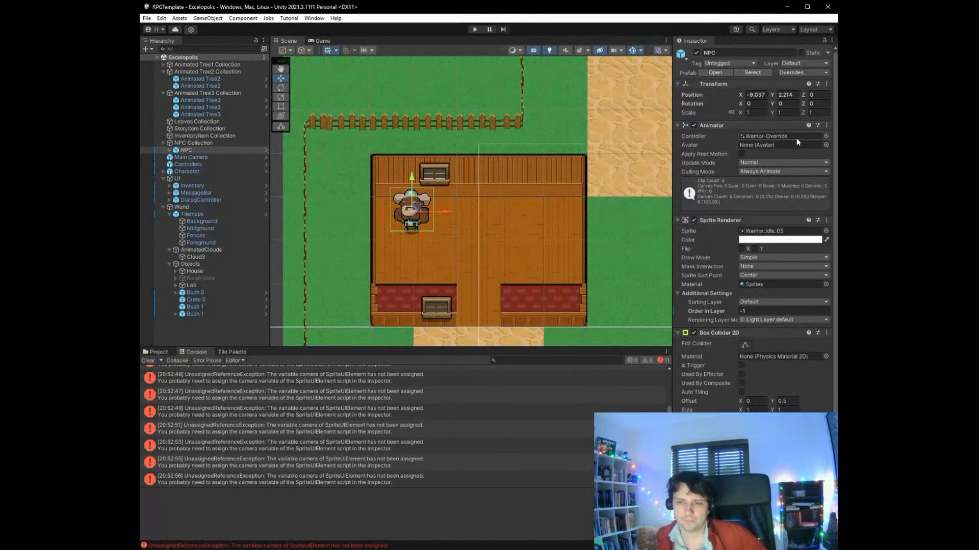
pyautogui.click(828, 135)
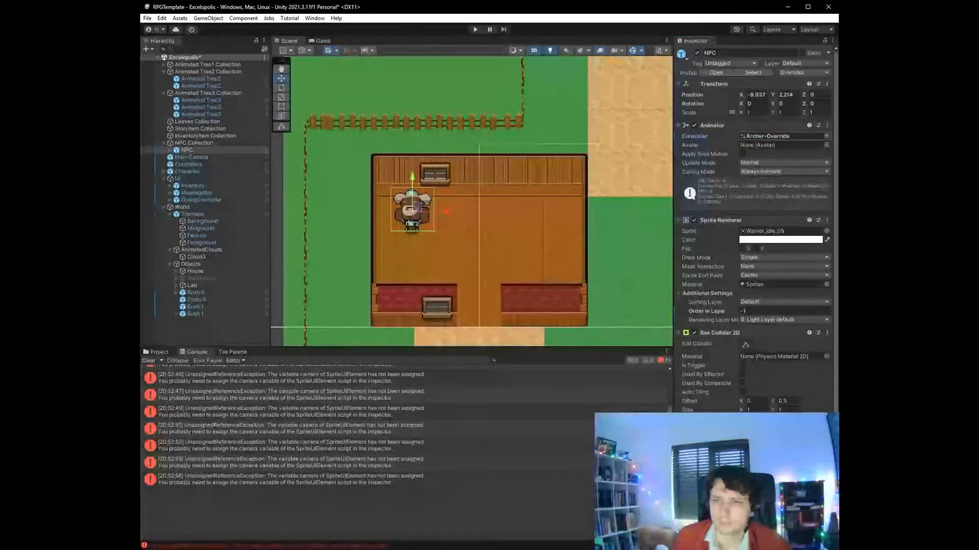
pyautogui.click(638, 218)
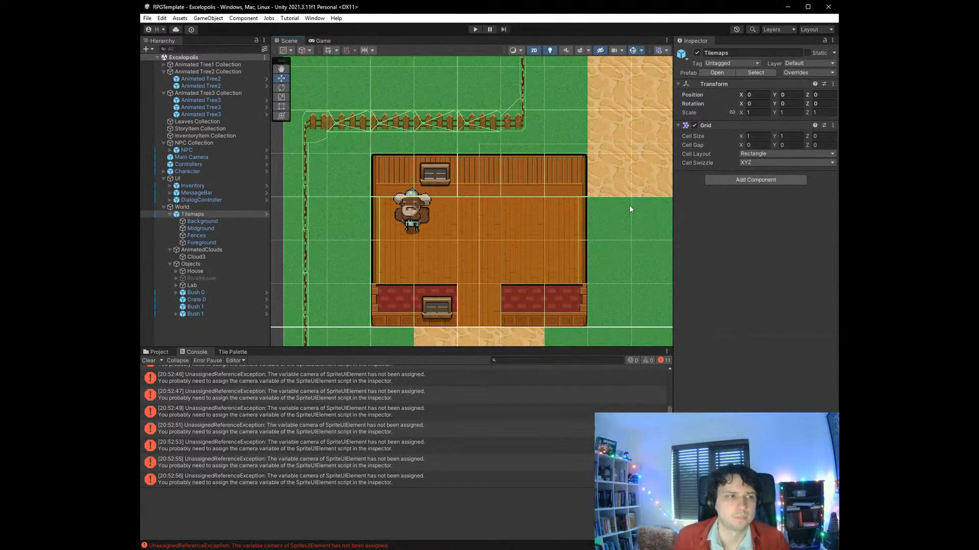
# - Play-test the scene by walking the player into the rival house up to the archer NPC, and stop the game
pyautogui.click(473, 29)
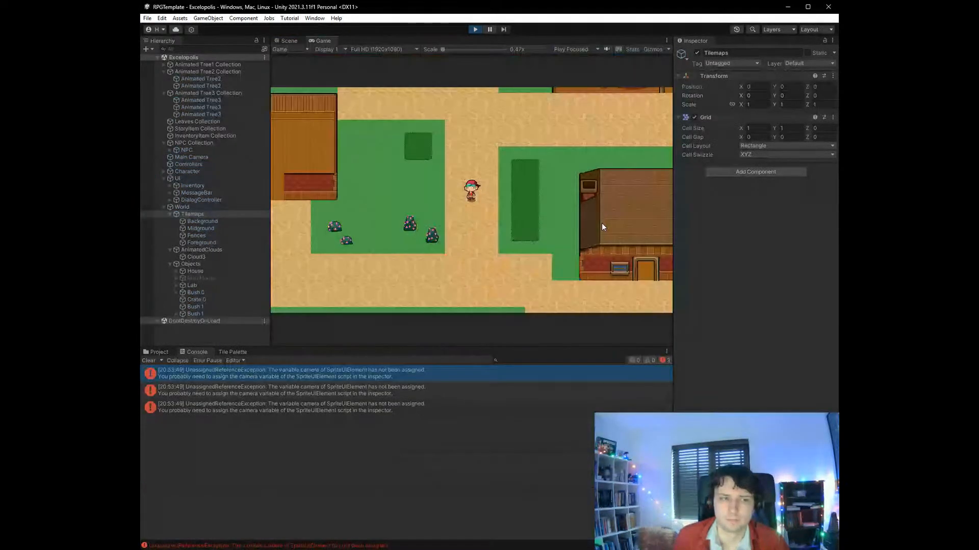
pyautogui.press('Left')
pyautogui.press('Left')
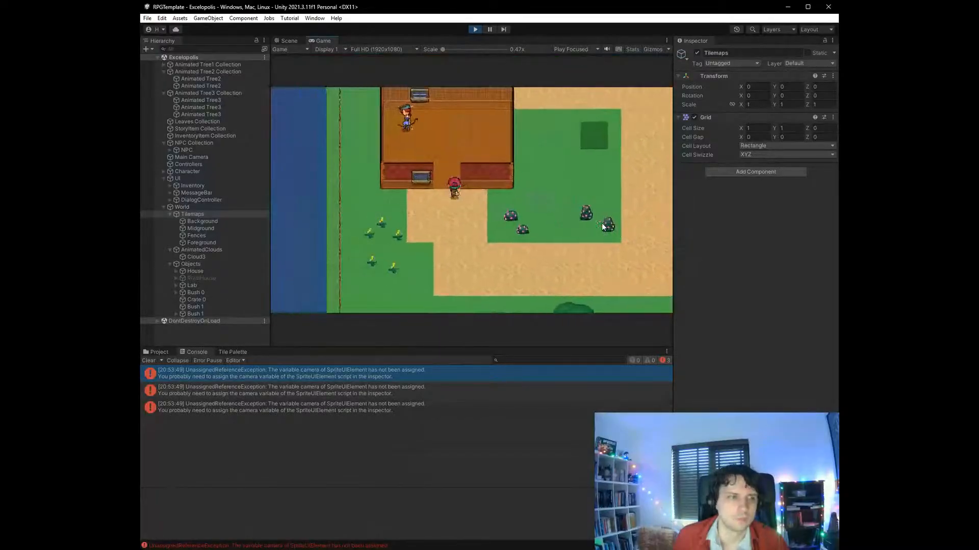
pyautogui.press('Up')
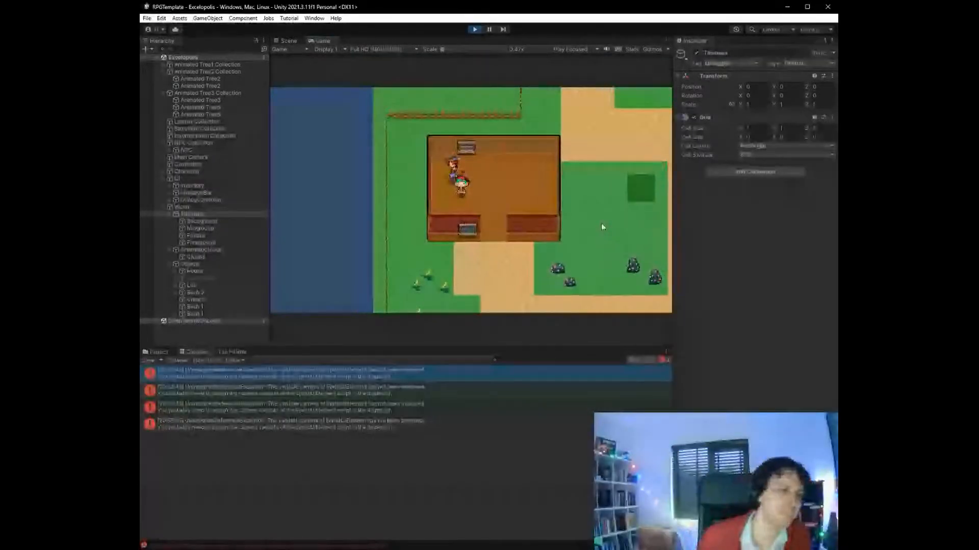
pyautogui.press('Left')
pyautogui.press('Down')
pyautogui.press('Up')
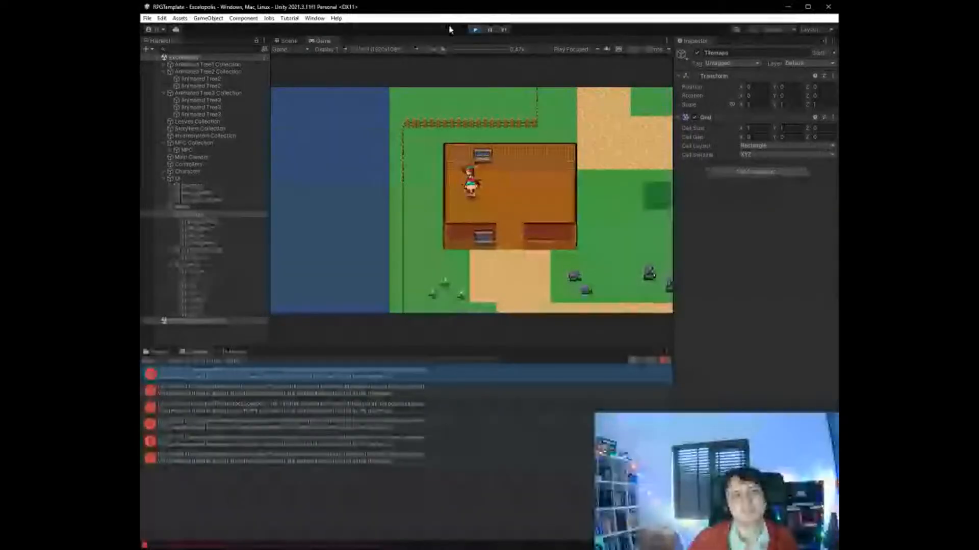
pyautogui.click(474, 29)
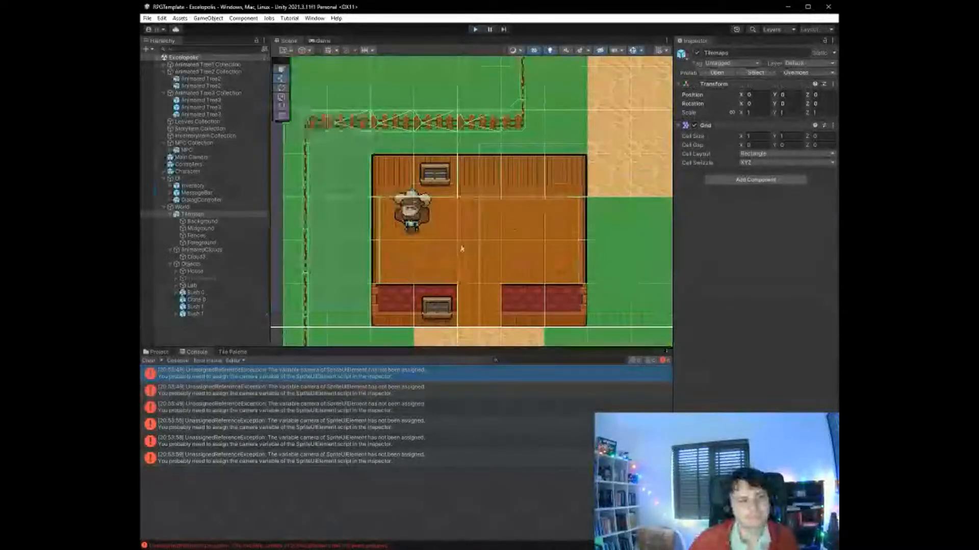
# - Rename the NPC in the NPC Collection to Lianna and save the scene
pyautogui.scroll(-5, 421, 254)
pyautogui.scroll(5, 593, 312)
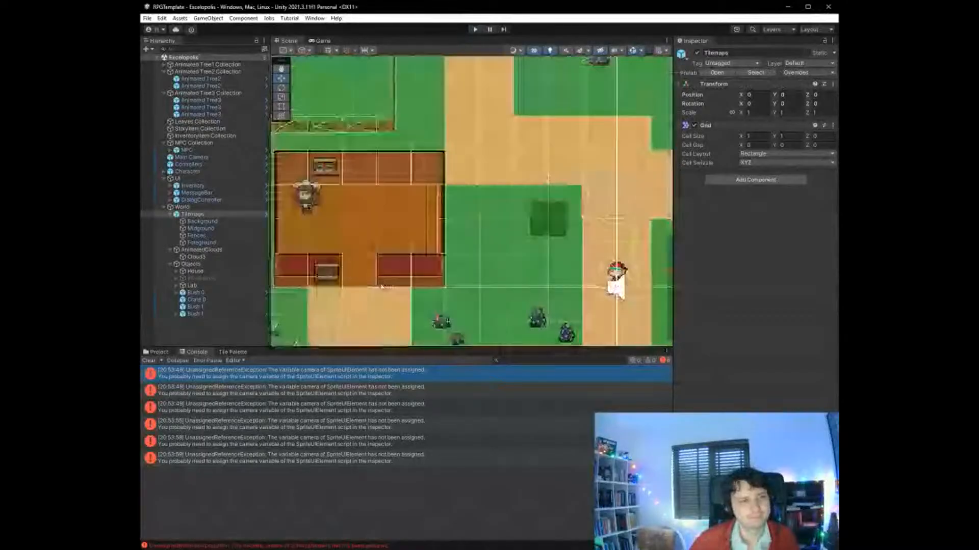
pyautogui.click(198, 151)
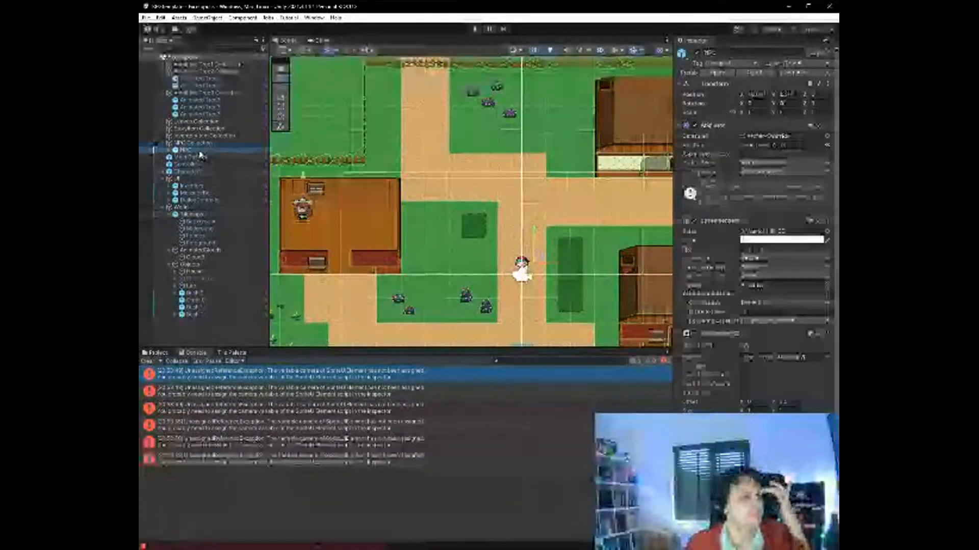
pyautogui.click(722, 52)
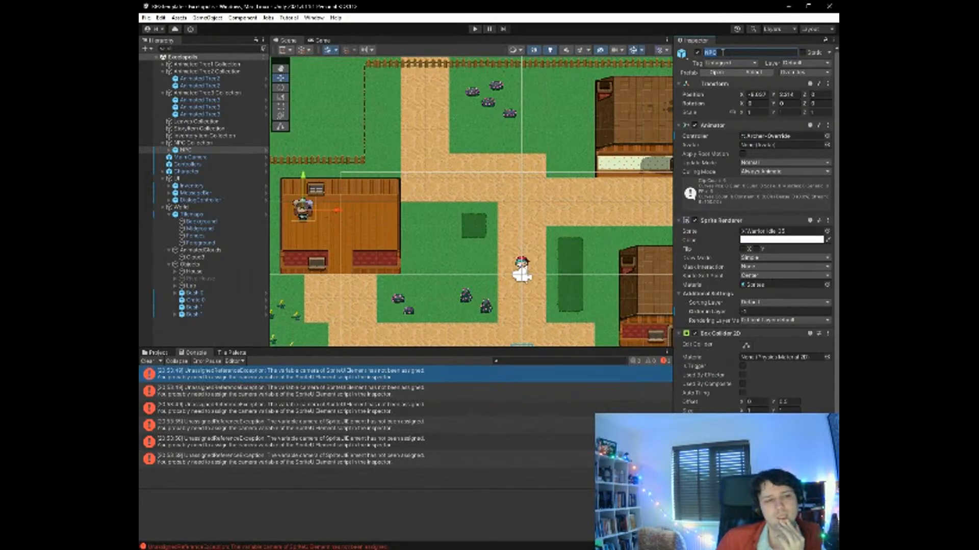
pyautogui.write('Lianna')
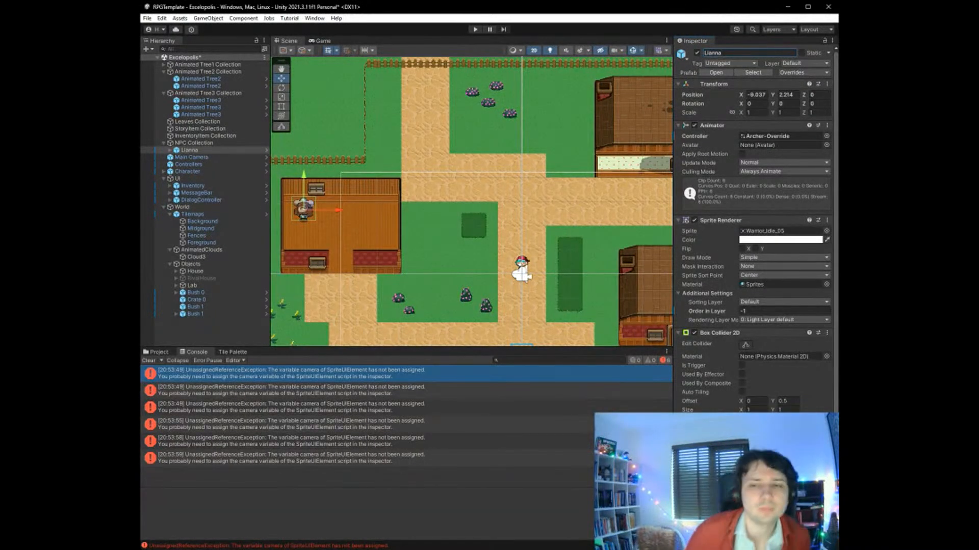
pyautogui.hotkey('ctrl', 's')
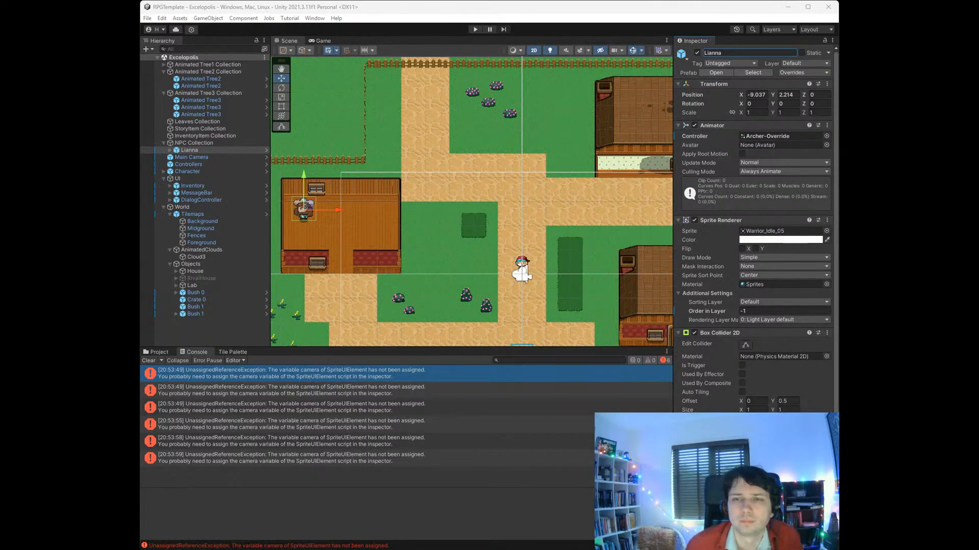
# - Examine the SpriteUIElement camera error's details and Lianna's Animator, Sprite Renderer and Box Collider 2D settings, widening the component view
pyautogui.click(385, 379)
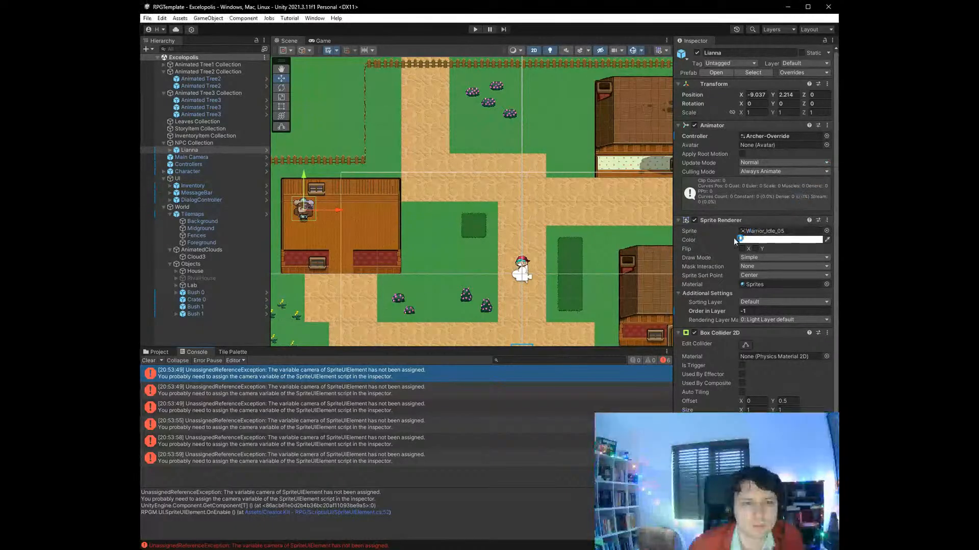
pyautogui.scroll(-1, 733, 239)
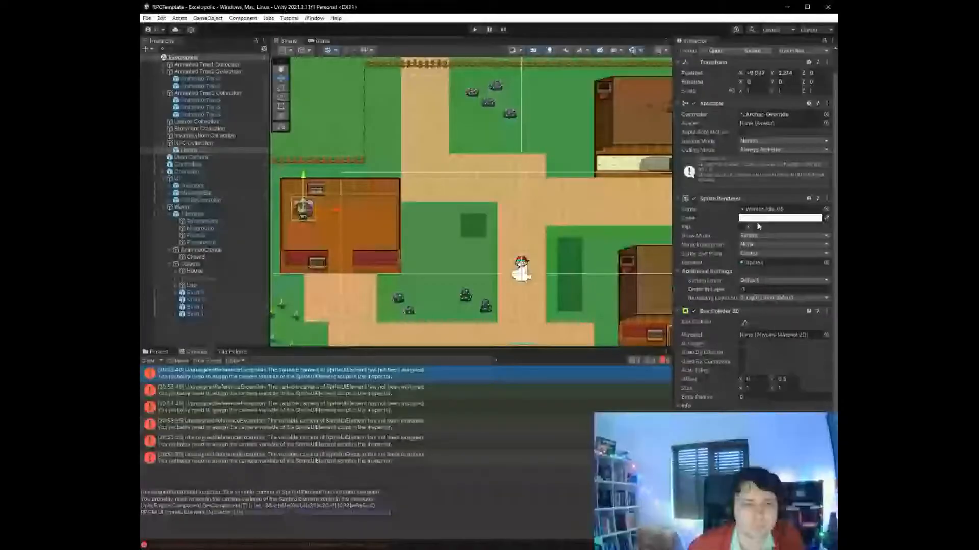
pyautogui.scroll(1, 762, 210)
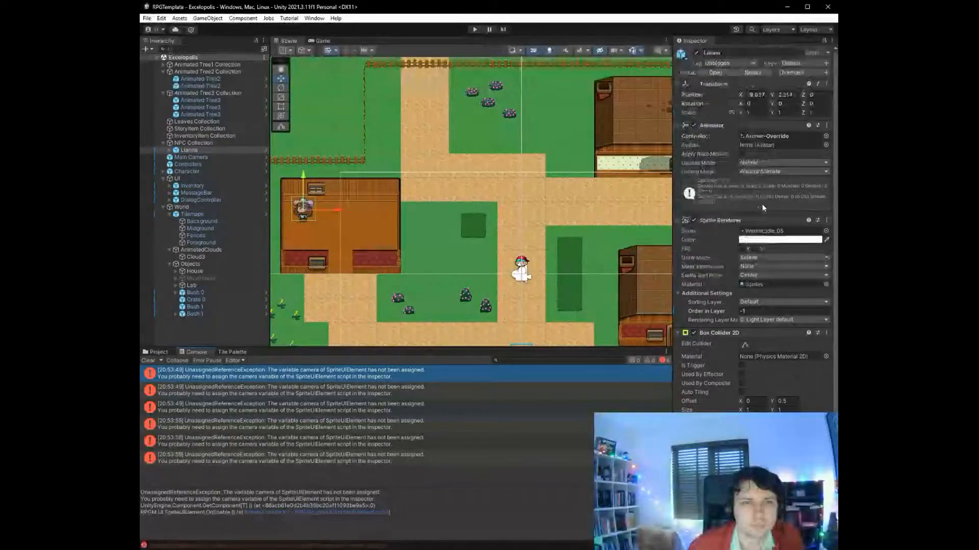
pyautogui.scroll(-1, 763, 208)
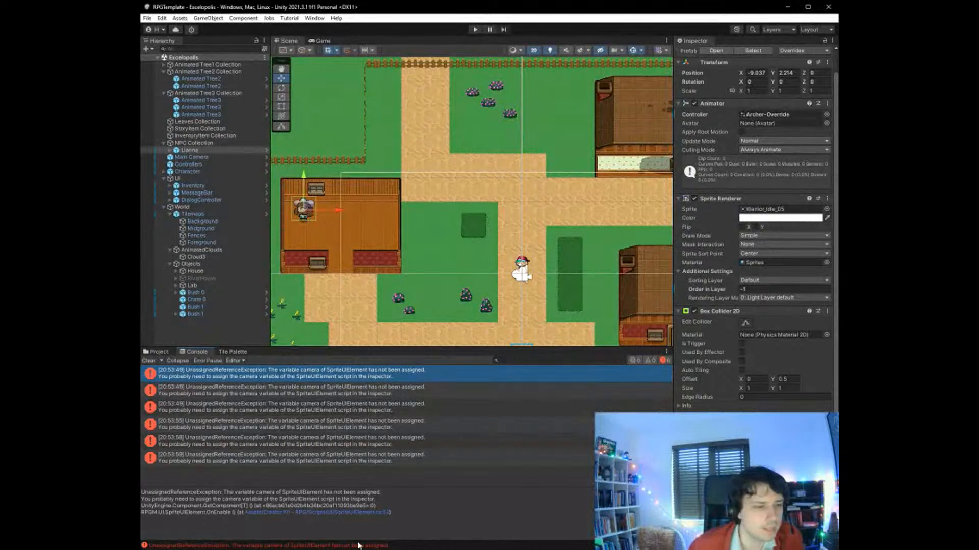
pyautogui.moveTo(218, 506)
pyautogui.mouseDown()
pyautogui.moveTo(289, 508)
pyautogui.moveTo(228, 488)
pyautogui.mouseUp()
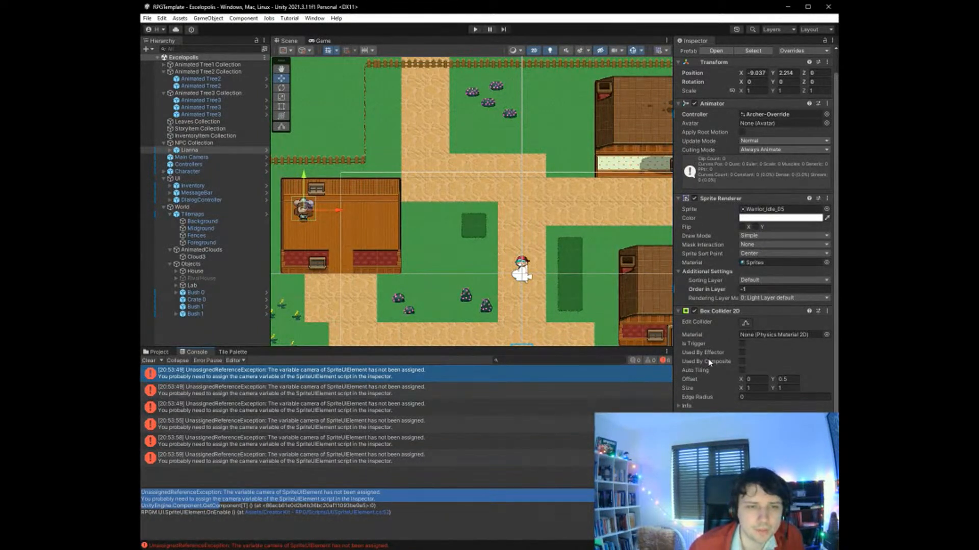
pyautogui.scroll(2, 709, 362)
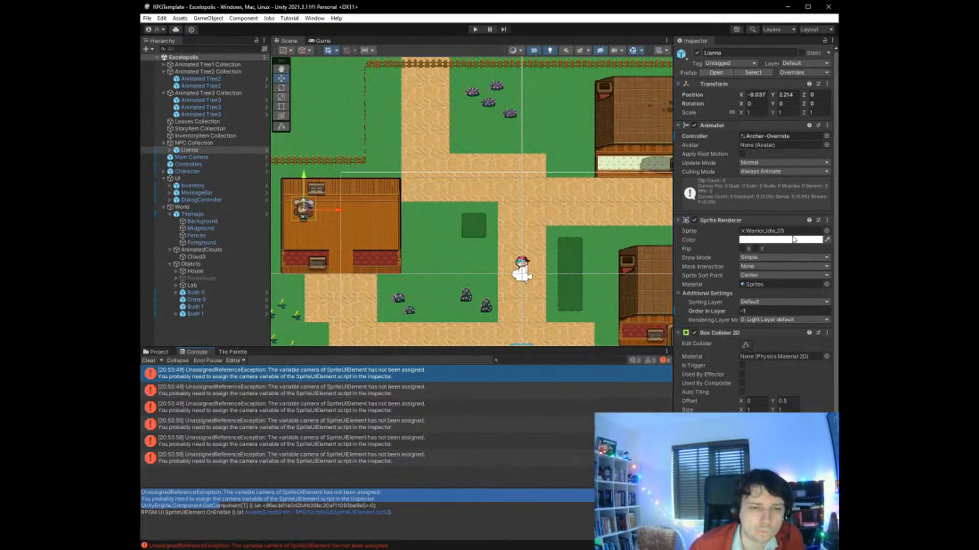
pyautogui.click(792, 305)
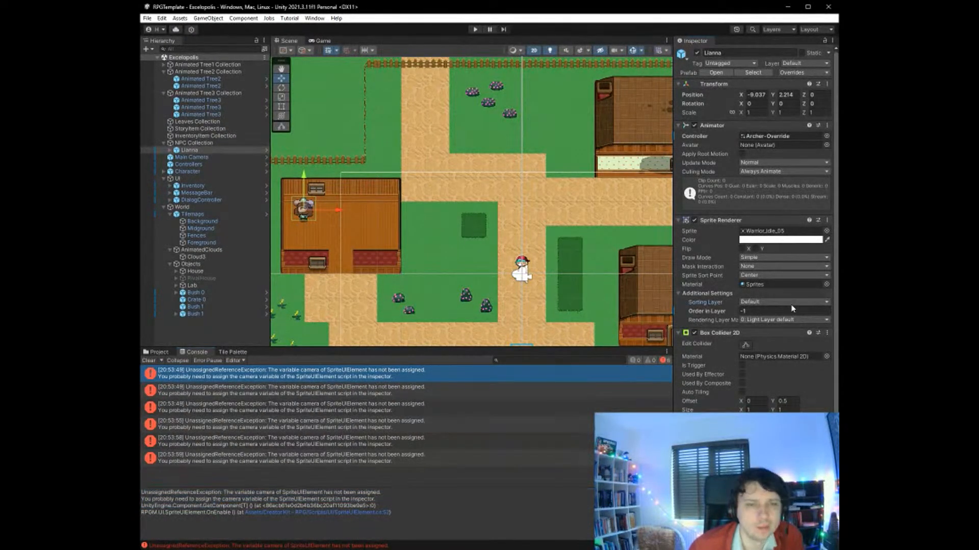
pyautogui.click(712, 292)
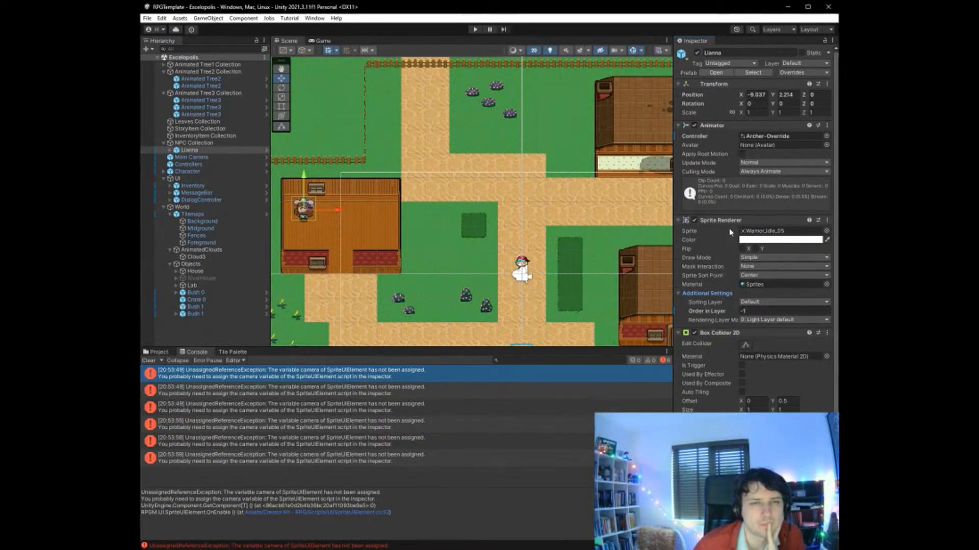
pyautogui.click(805, 74)
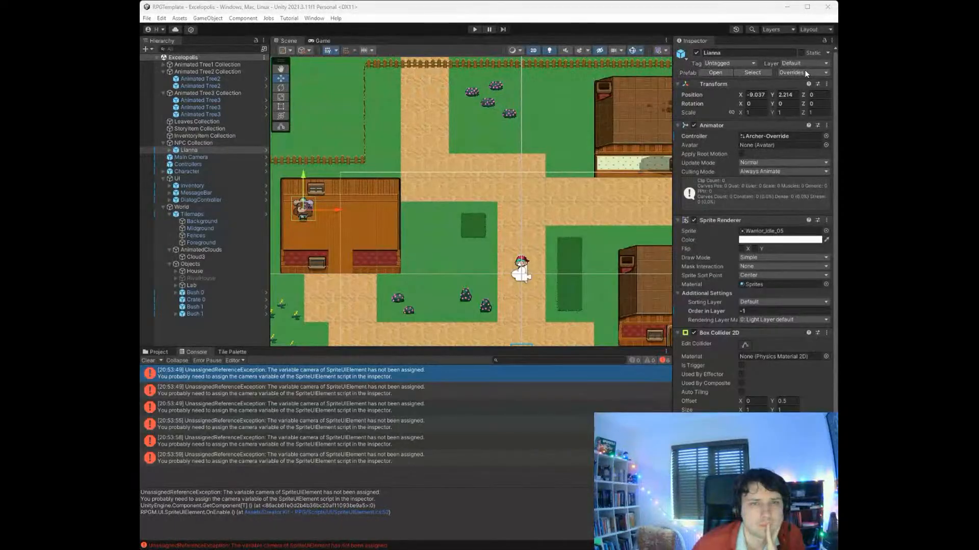
pyautogui.scroll(-1, 719, 273)
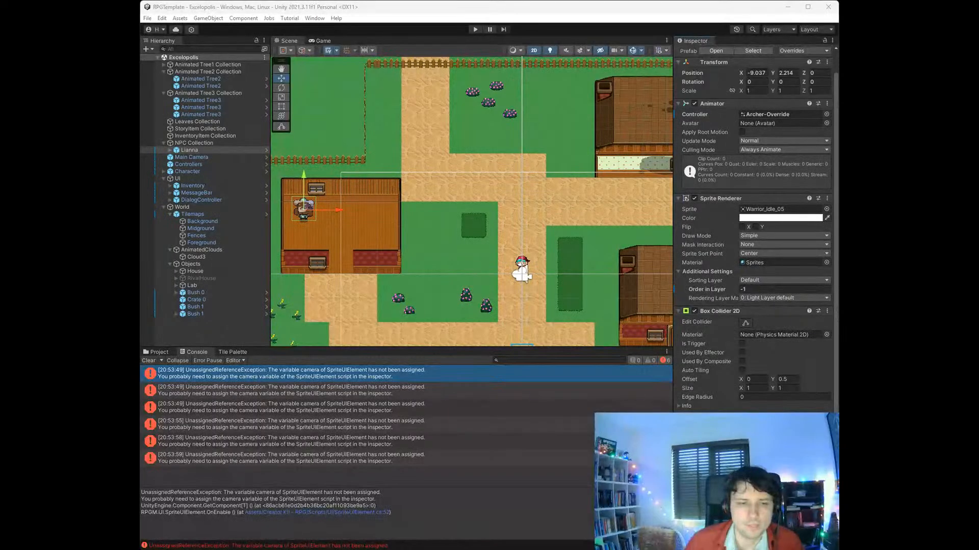
pyautogui.moveTo(673, 444); pyautogui.dragTo(588, 445)
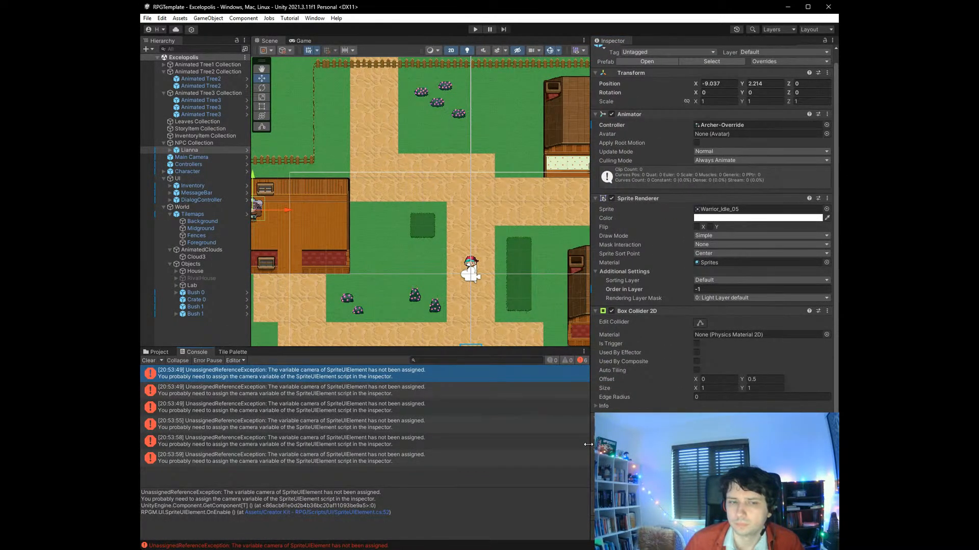
# - Run the game, walk the player up to Lianna to check how the two sprites overlap, and stop the game
pyautogui.click(475, 29)
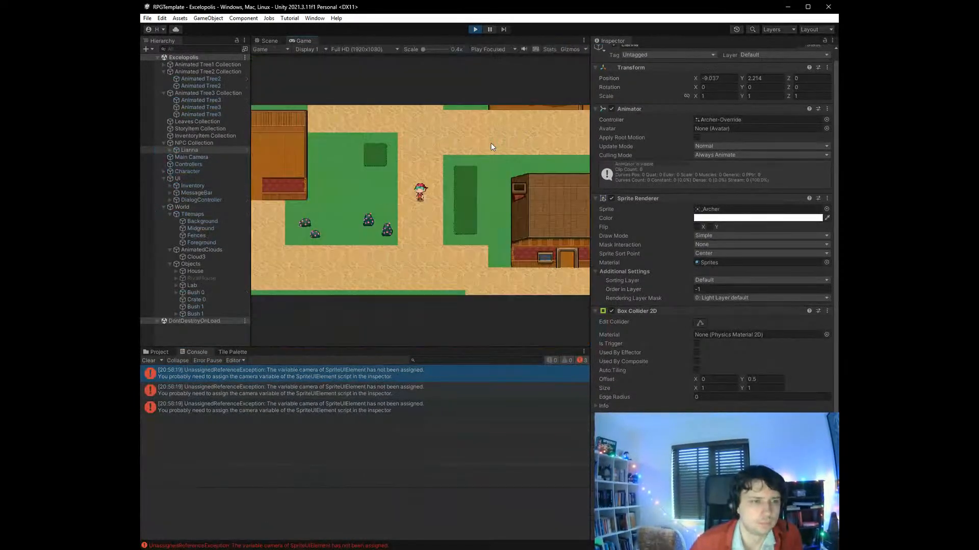
pyautogui.press('Left')
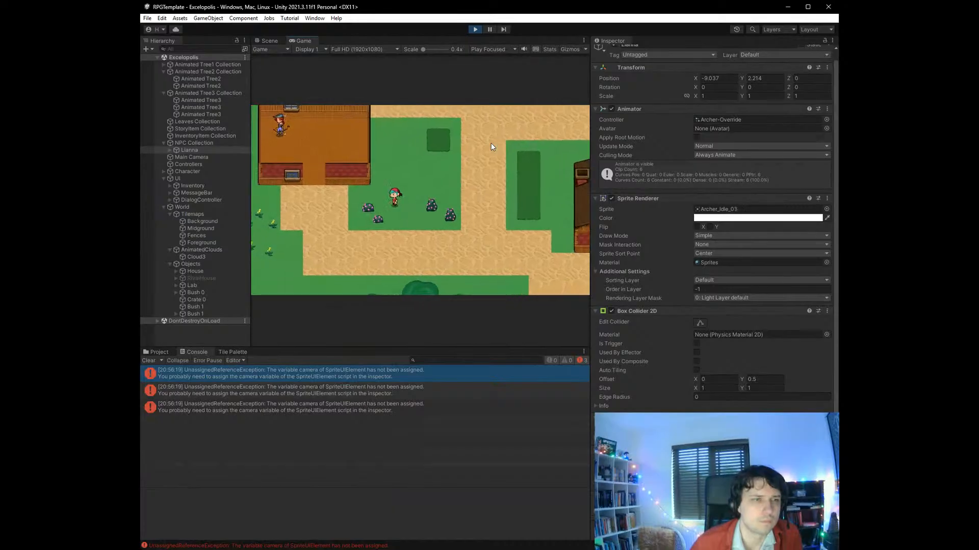
pyautogui.press('Left')
pyautogui.press('Up')
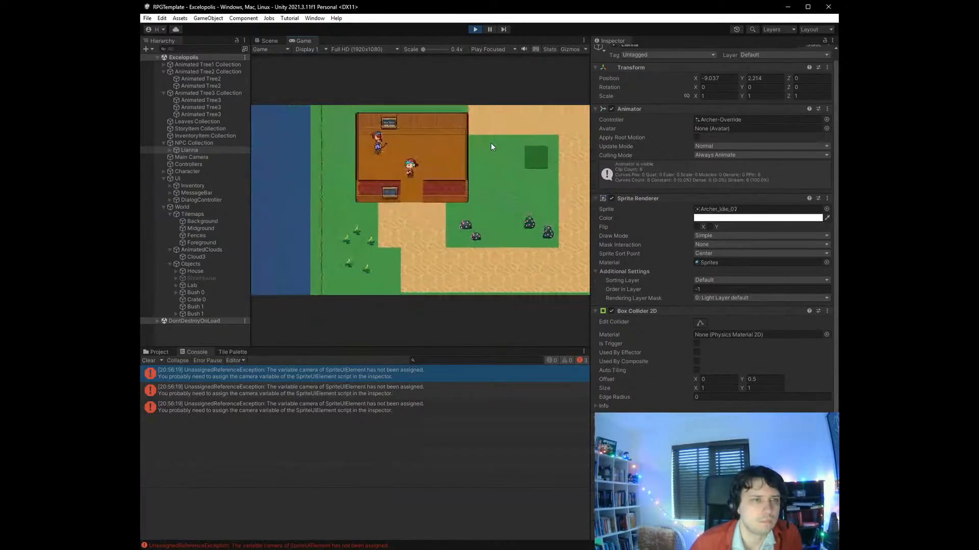
pyautogui.press('Left')
pyautogui.press('Up')
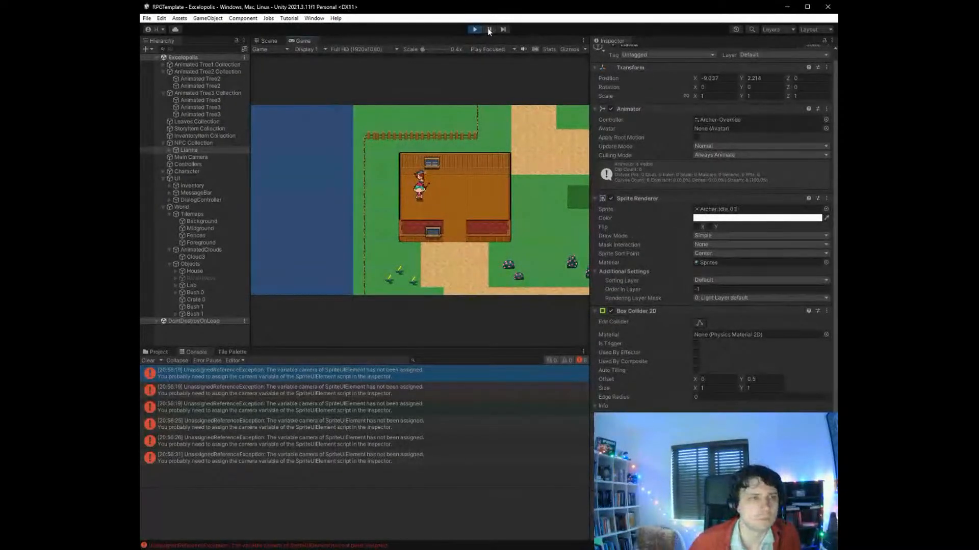
pyautogui.click(473, 29)
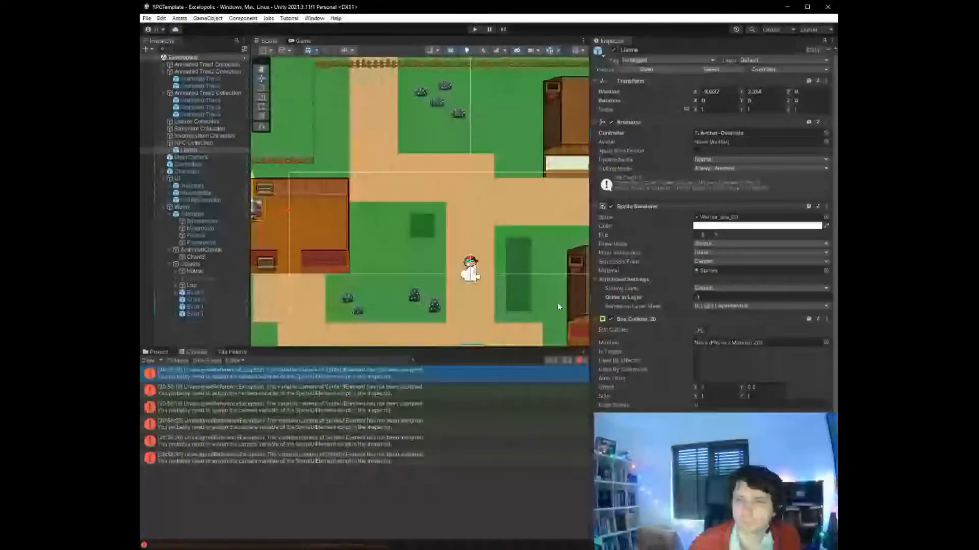
pyautogui.scroll(-1, 603, 357)
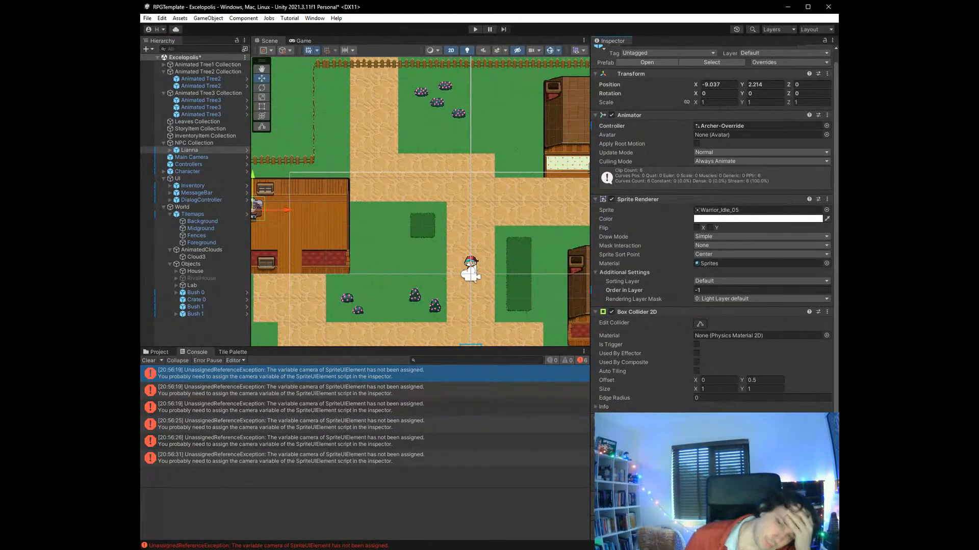
pyautogui.hotkey('alt', 'Tab')
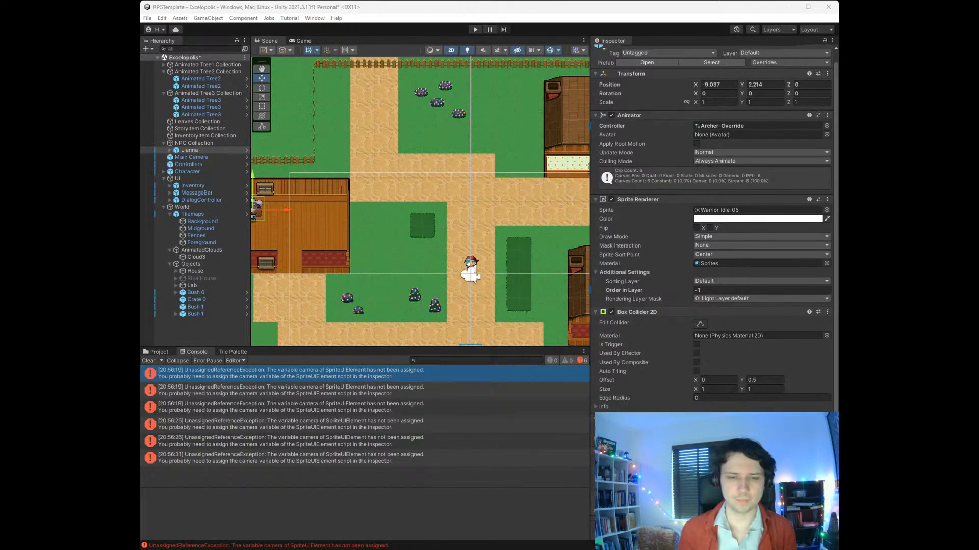
pyautogui.hotkey('alt', 'Tab')
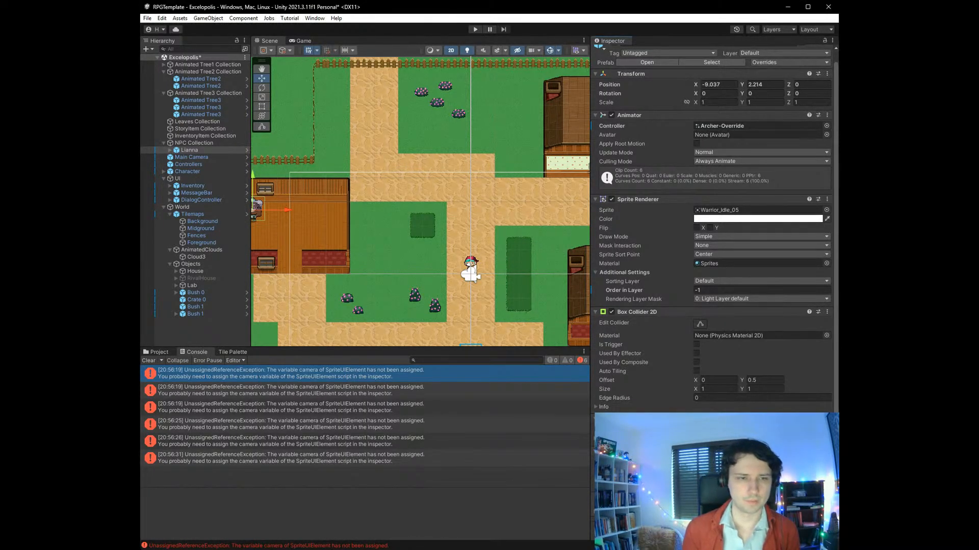
# - Run the game again and walk the player through the rival house entrance to Lianna
pyautogui.click(476, 30)
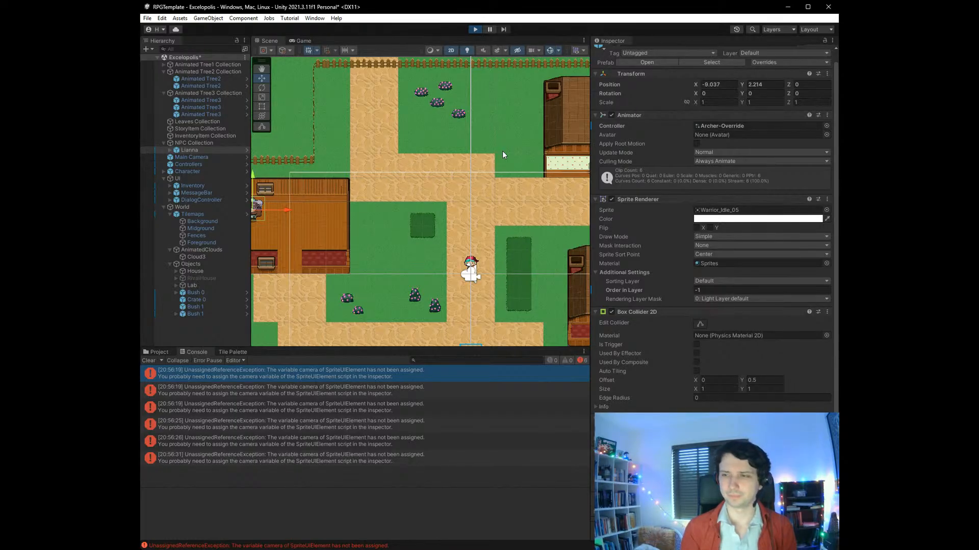
pyautogui.press('Left')
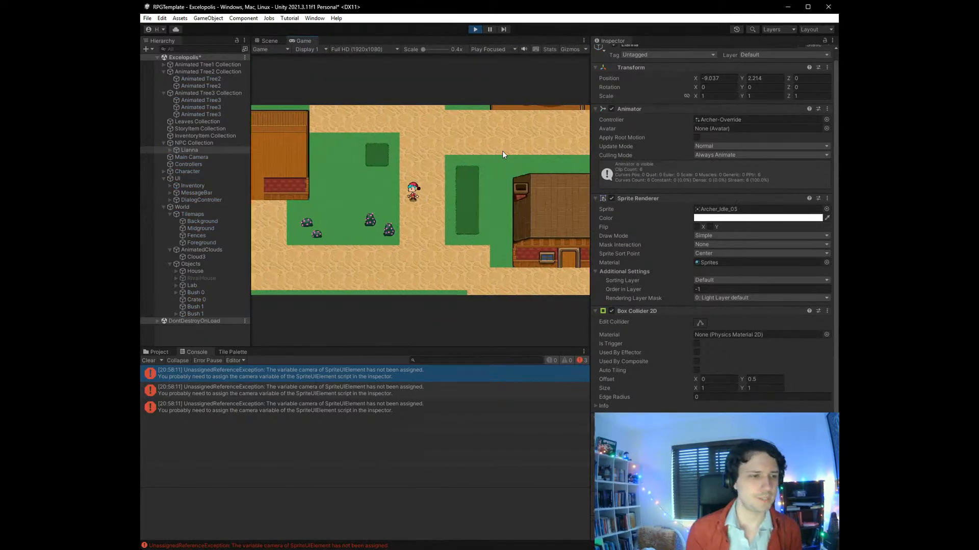
pyautogui.press('Left')
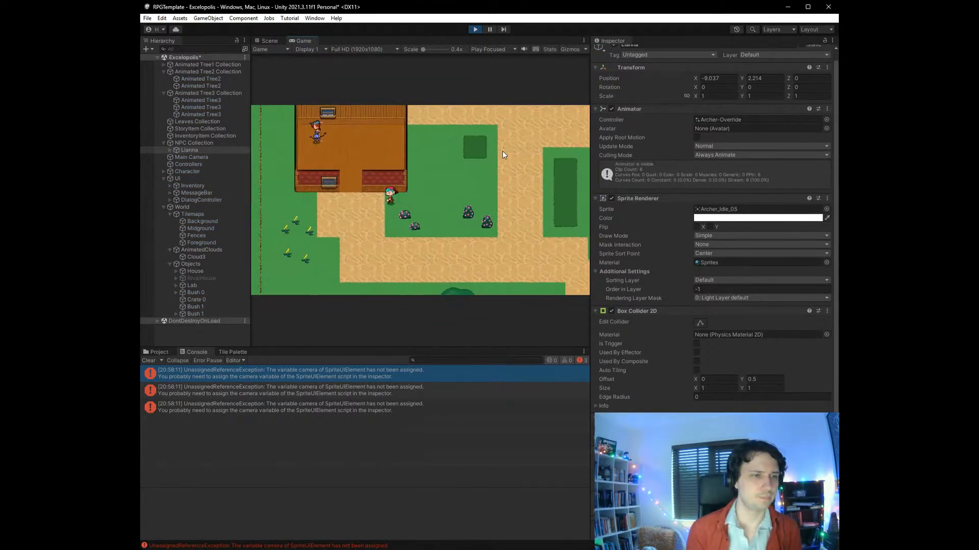
pyautogui.press('Up')
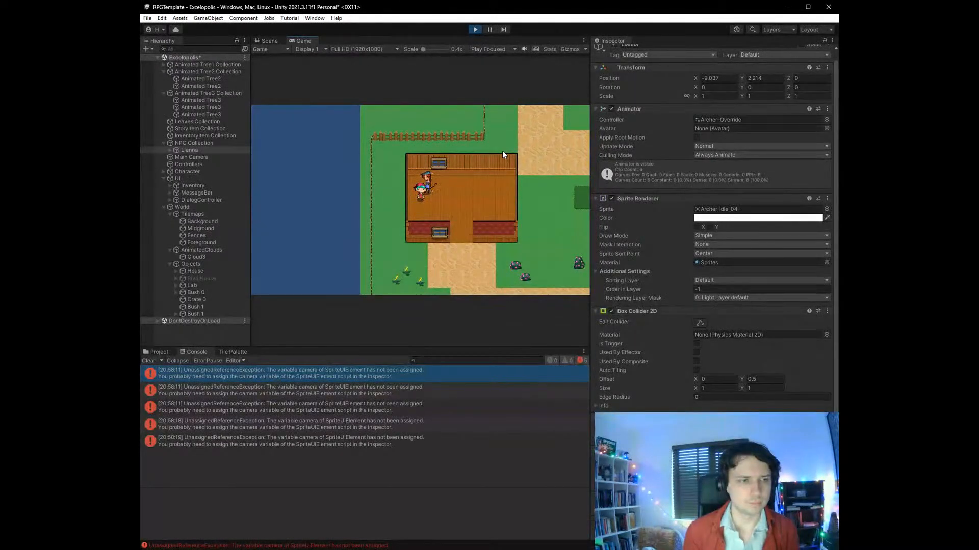
# - Move the player away from and back into Lianna, and examine the stack trace of the latest console error
pyautogui.press('Down')
pyautogui.press('Up')
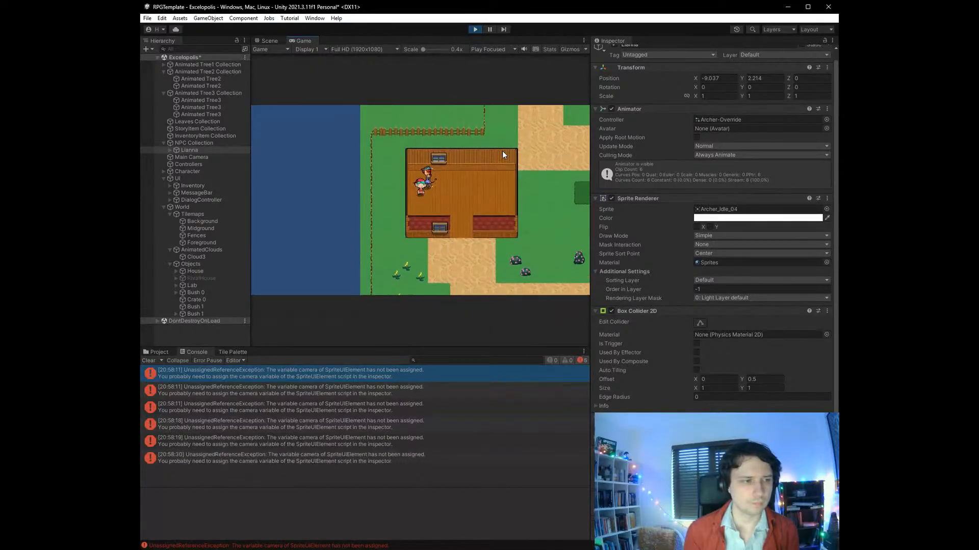
pyautogui.click(172, 456)
pyautogui.scroll(-1, 331, 519)
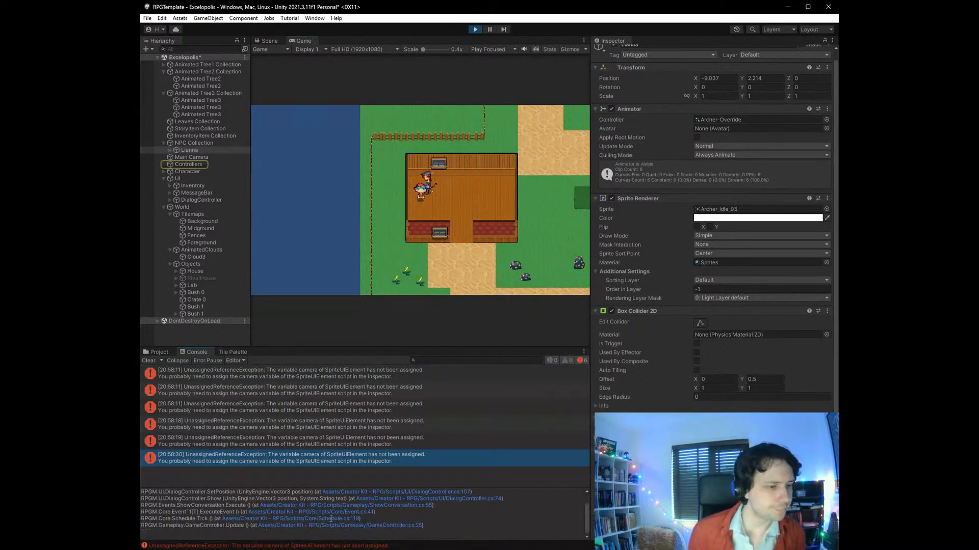
# - Review the latest error's stack trace and assign Main Camera to the DialogController's Sprite UI Element while the game is running
pyautogui.scroll(1, 331, 518)
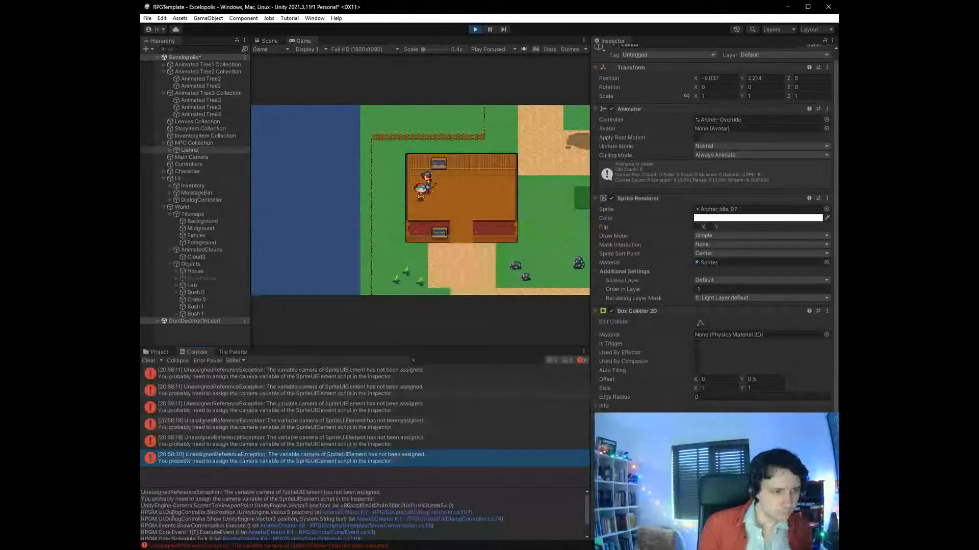
pyautogui.scroll(-1, 183, 513)
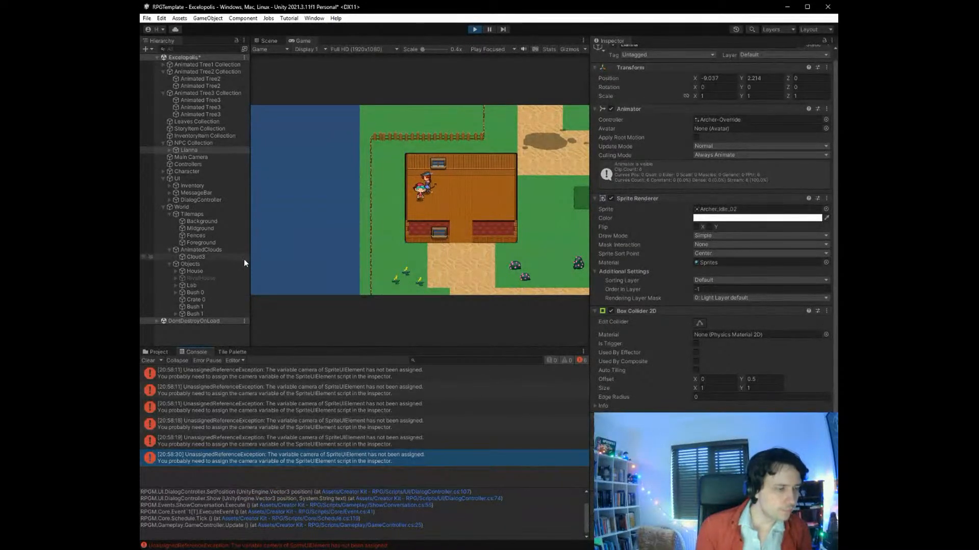
pyautogui.click(197, 199)
pyautogui.click(718, 223)
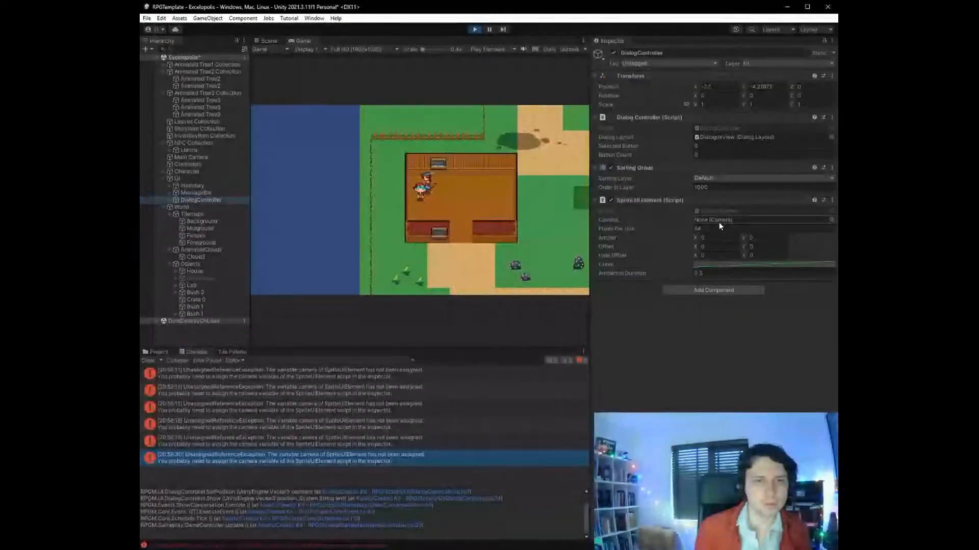
pyautogui.click(830, 220)
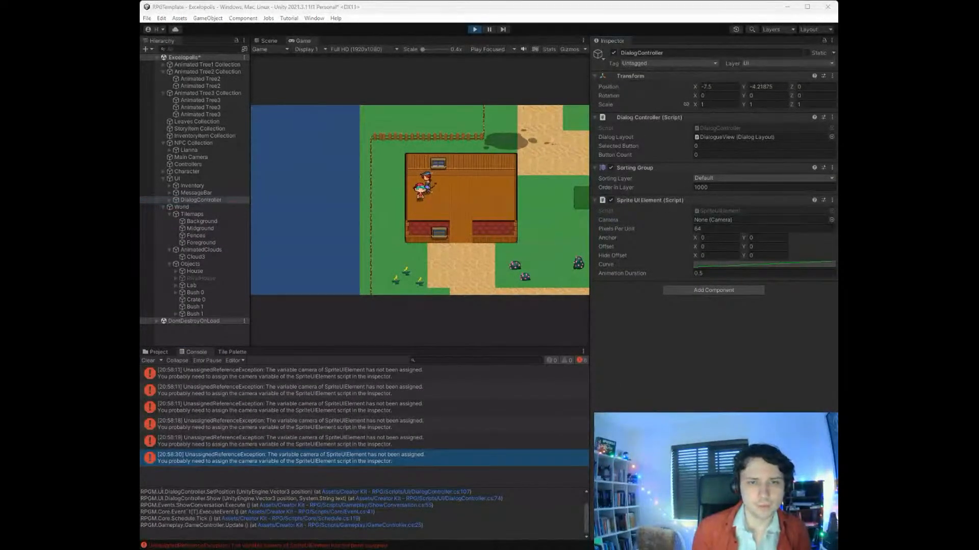
pyautogui.click(381, 173)
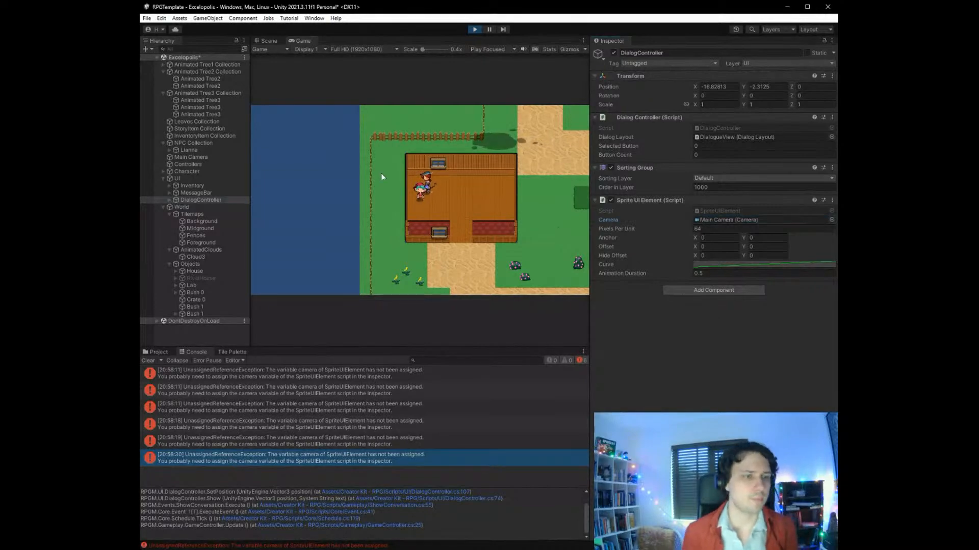
# - Restart the game to check whether the DialogController keeps its camera assignment, and stop the game
pyautogui.hotkey('ctrl', 's')
pyautogui.click(470, 30)
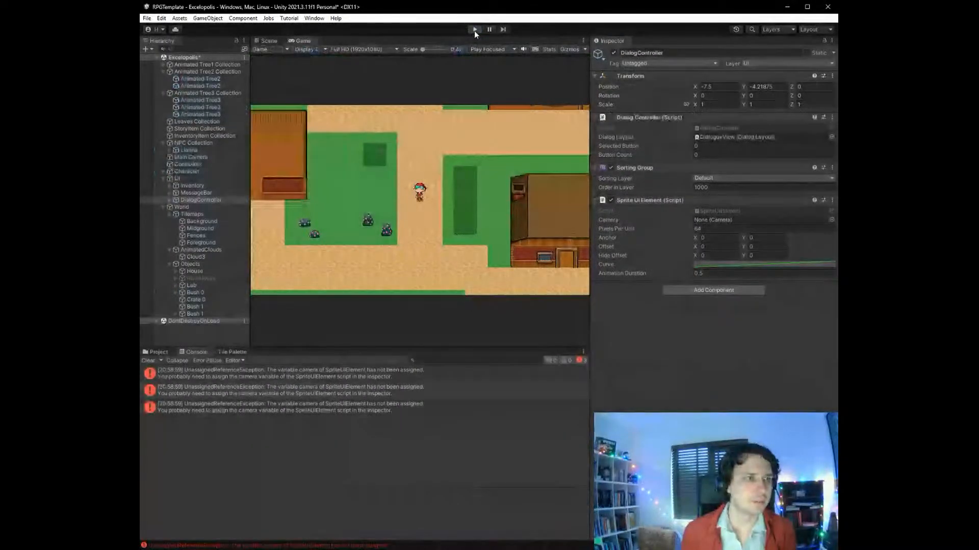
pyautogui.click(474, 29)
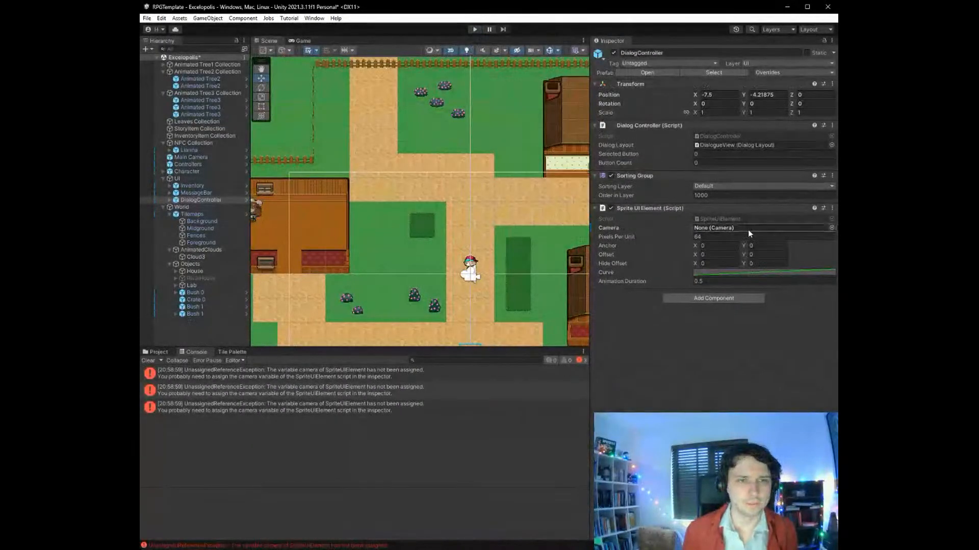
# - Assign Main Camera to the Camera field of the DialogController's Sprite UI Element with the game stopped
pyautogui.click(831, 228)
pyautogui.doubleClick(823, 262)
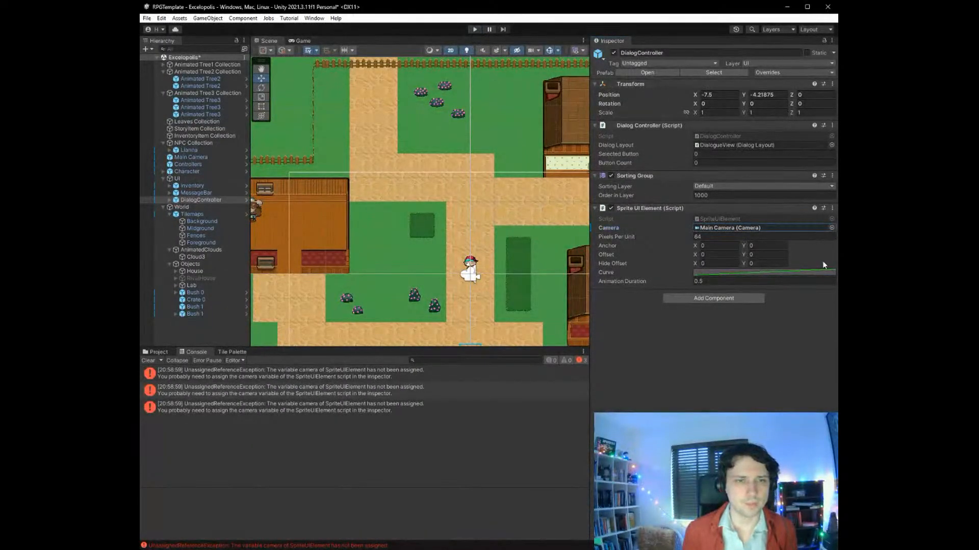
pyautogui.click(221, 208)
# - Run the game and walk the player into the rival house and against Lianna to test her dialog
pyautogui.click(475, 29)
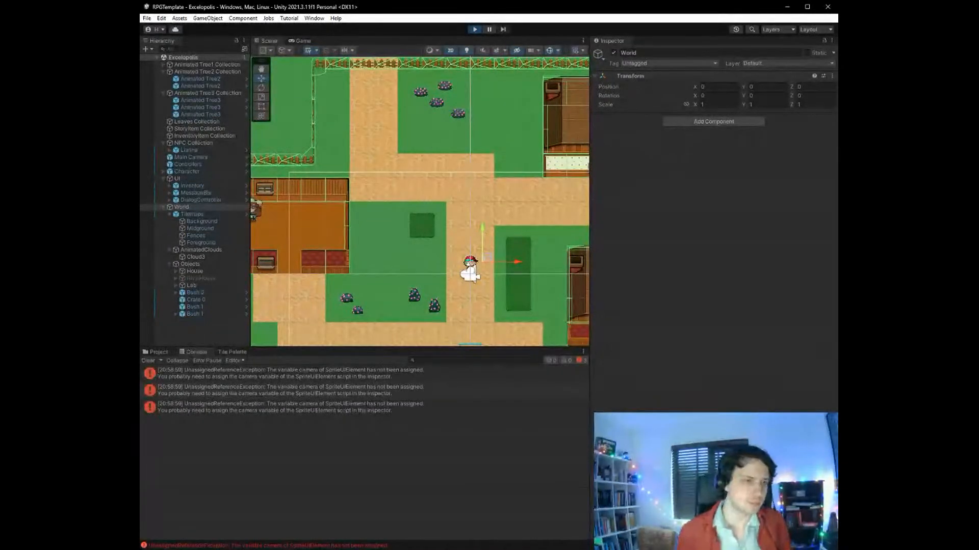
pyautogui.press('Left')
pyautogui.press('Down')
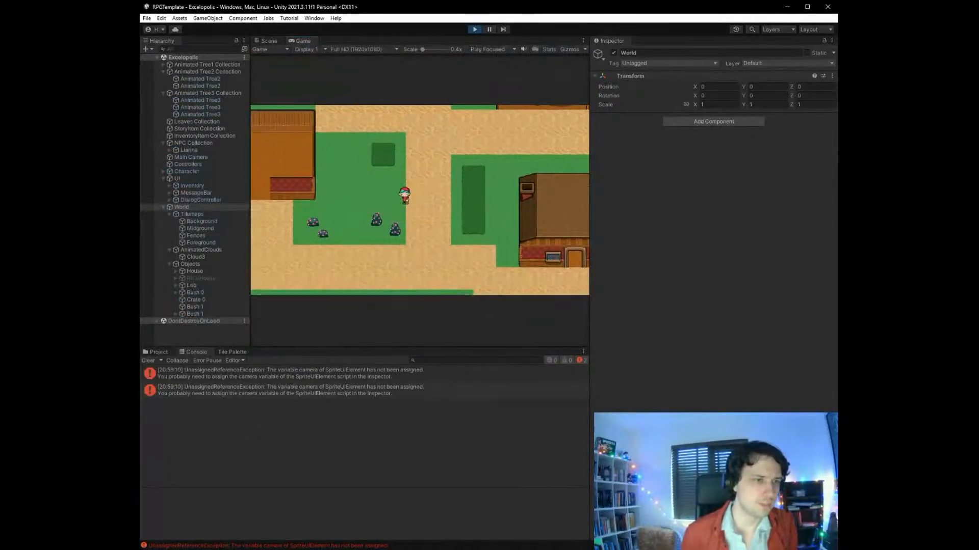
pyautogui.press('Left')
pyautogui.press('Up')
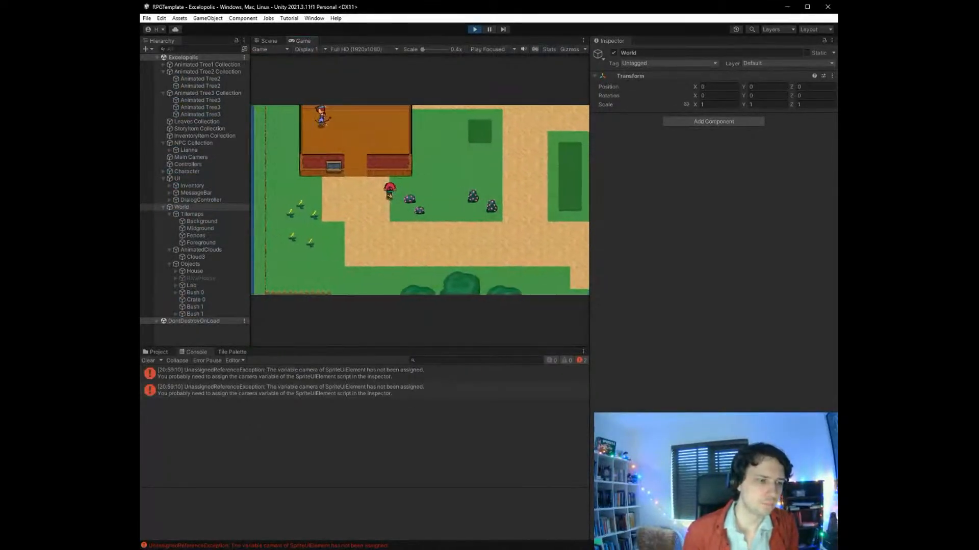
pyautogui.press('Up')
pyautogui.press('Left')
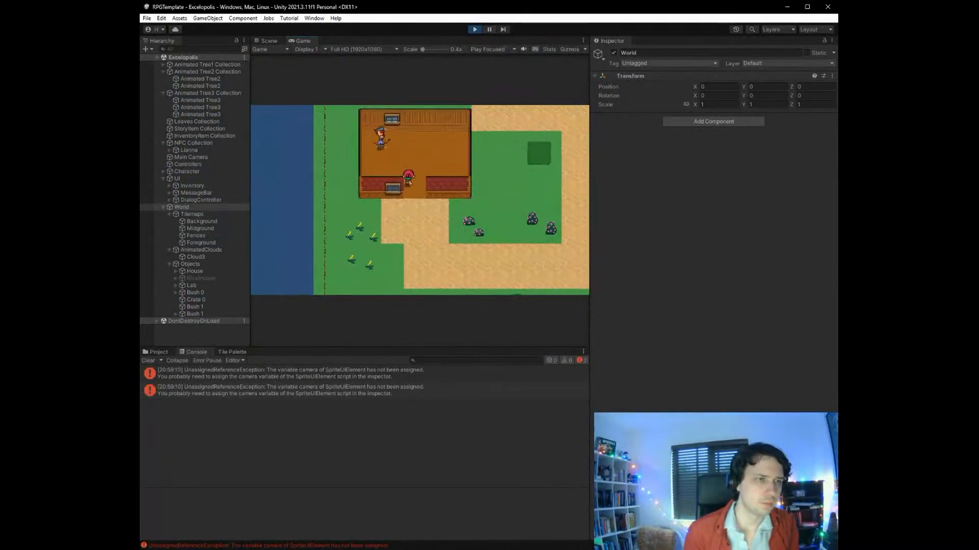
pyautogui.press('Left')
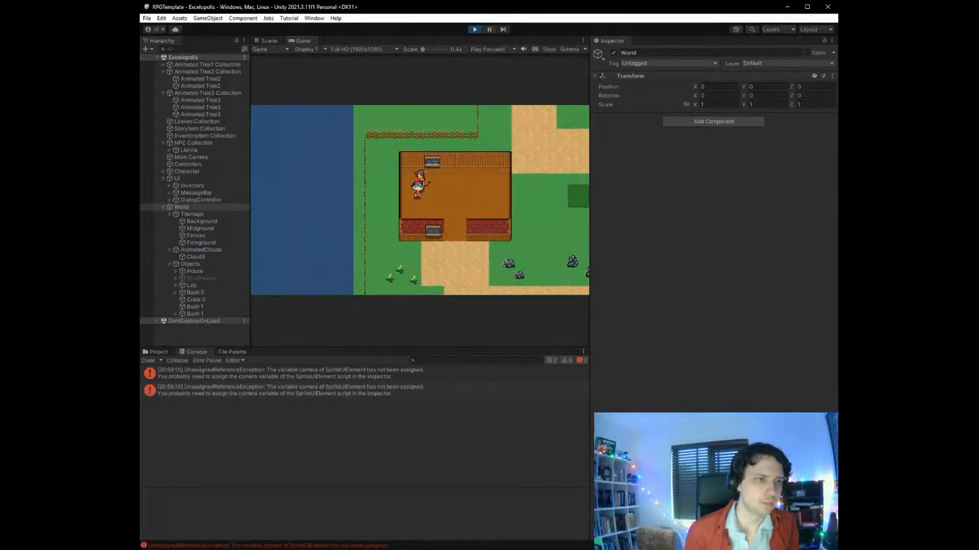
pyautogui.press('Down')
pyautogui.press('Up')
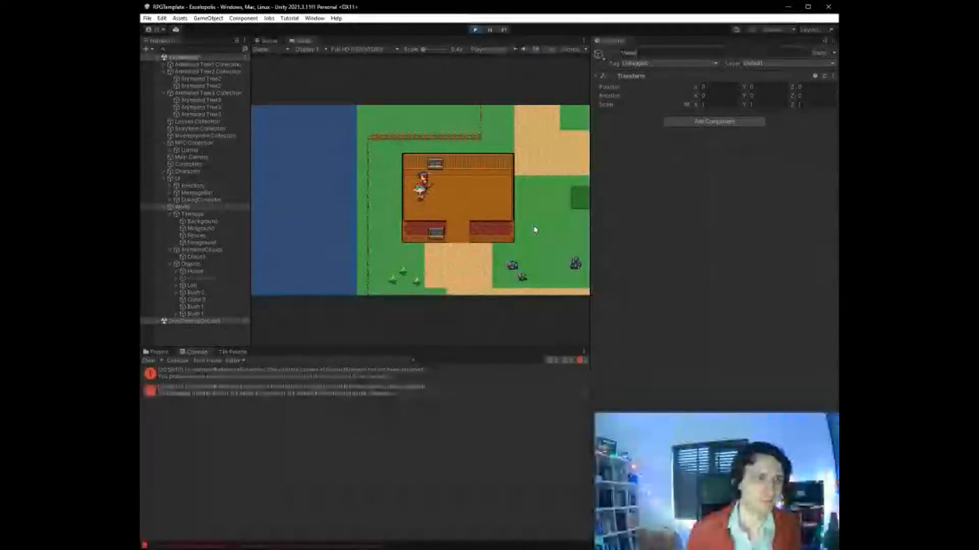
# - Inspect the whole map in the running scene for the dialog box, return to the game view, and stop the game
pyautogui.click(269, 41)
pyautogui.scroll(-14, 351, 206)
pyautogui.scroll(5, 323, 292)
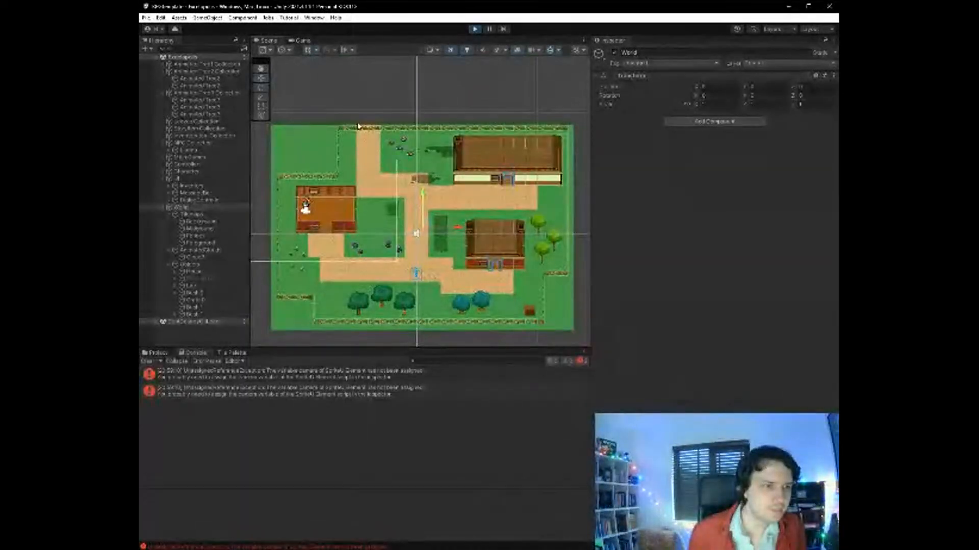
pyautogui.click(301, 41)
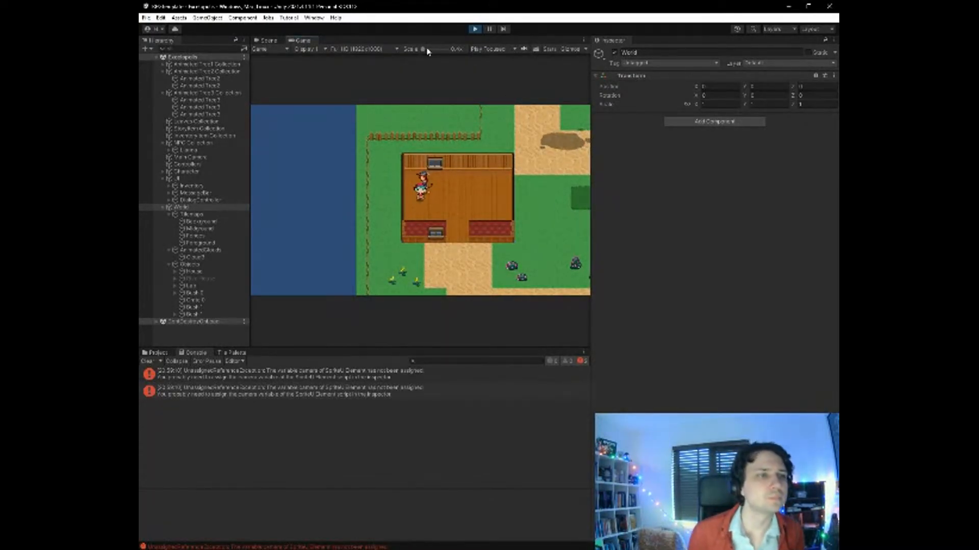
pyautogui.moveTo(414, 52)
pyautogui.mouseDown()
pyautogui.moveTo(454, 50)
pyautogui.moveTo(406, 54)
pyautogui.mouseUp()
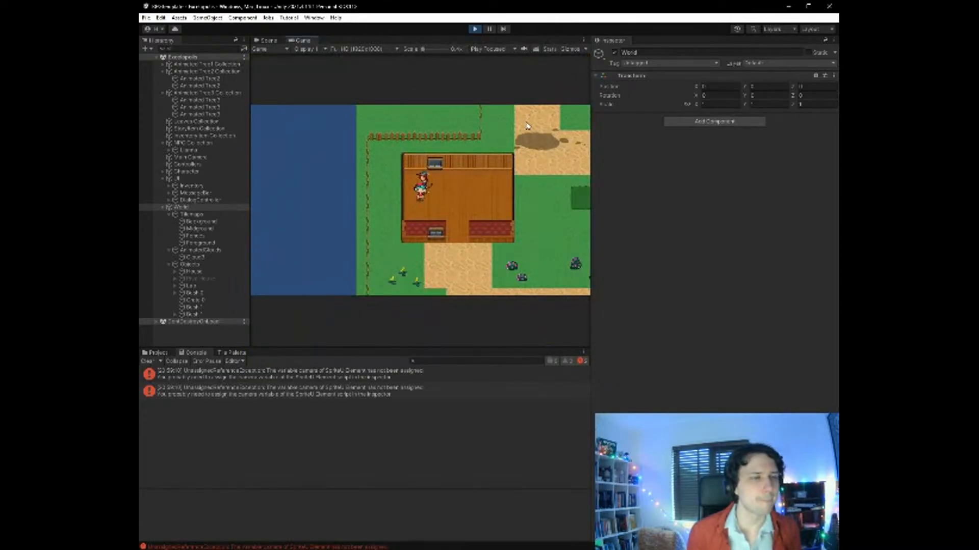
pyautogui.hotkey('ctrl', 'p')
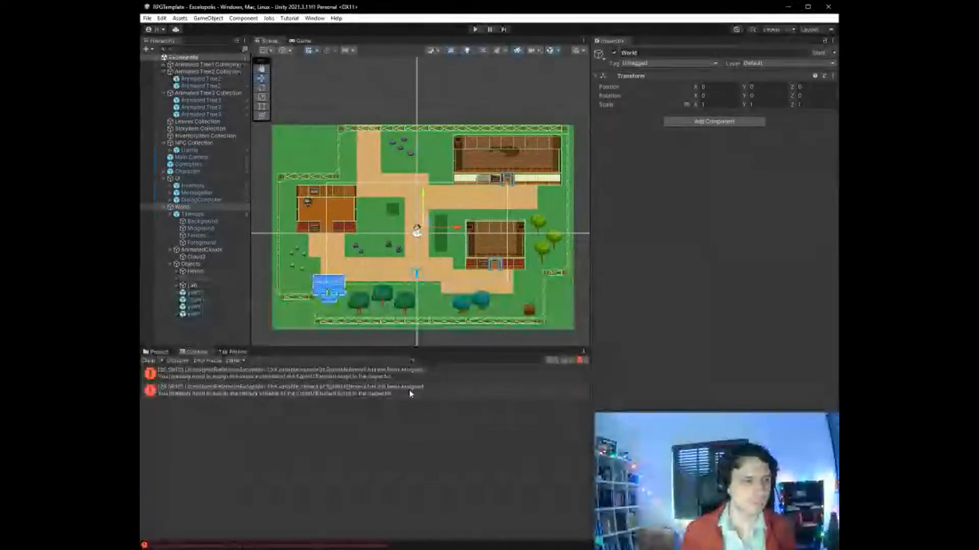
# - Examine the remaining SpriteUIElement error's source and set the DialogController's Sprite UI Element Camera to None
pyautogui.click(370, 392)
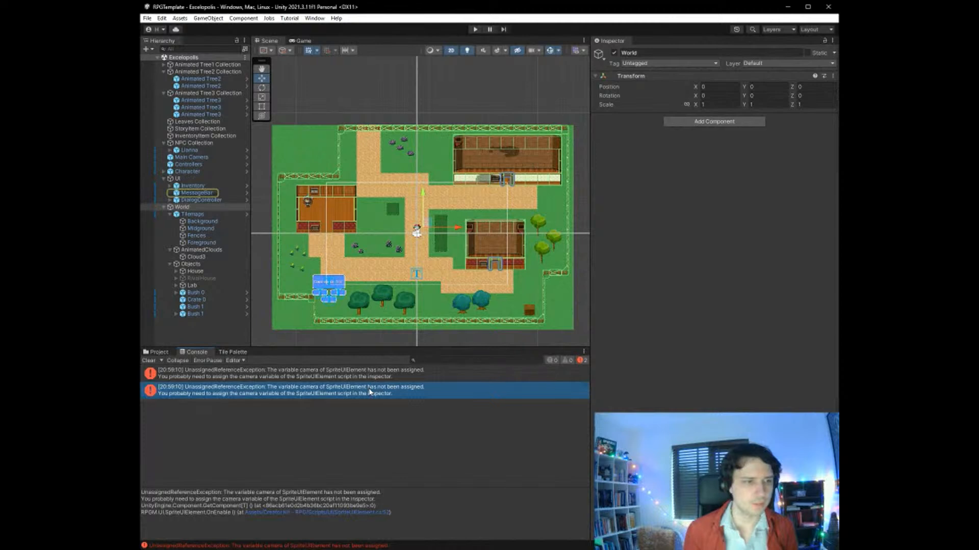
pyautogui.doubleClick(373, 393)
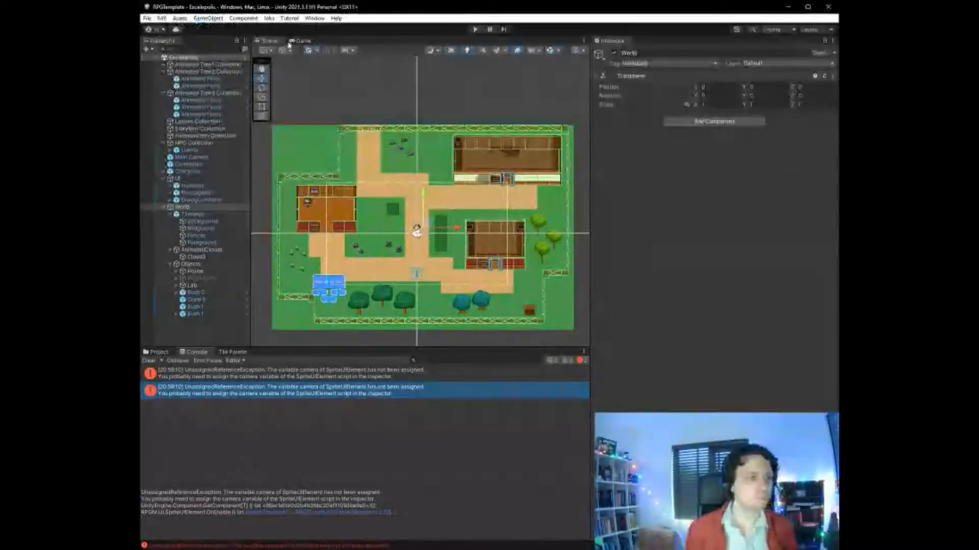
pyautogui.click(205, 214)
pyautogui.click(208, 200)
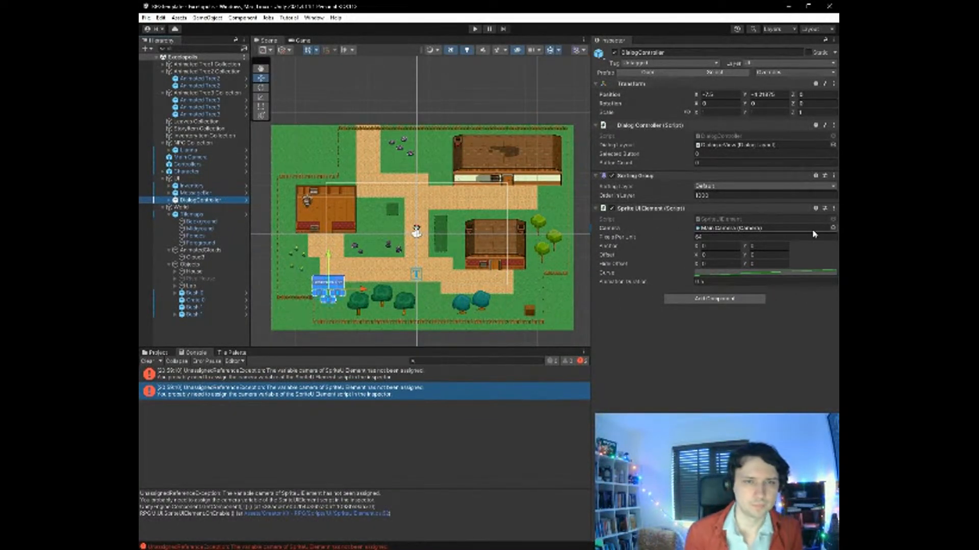
pyautogui.click(832, 232)
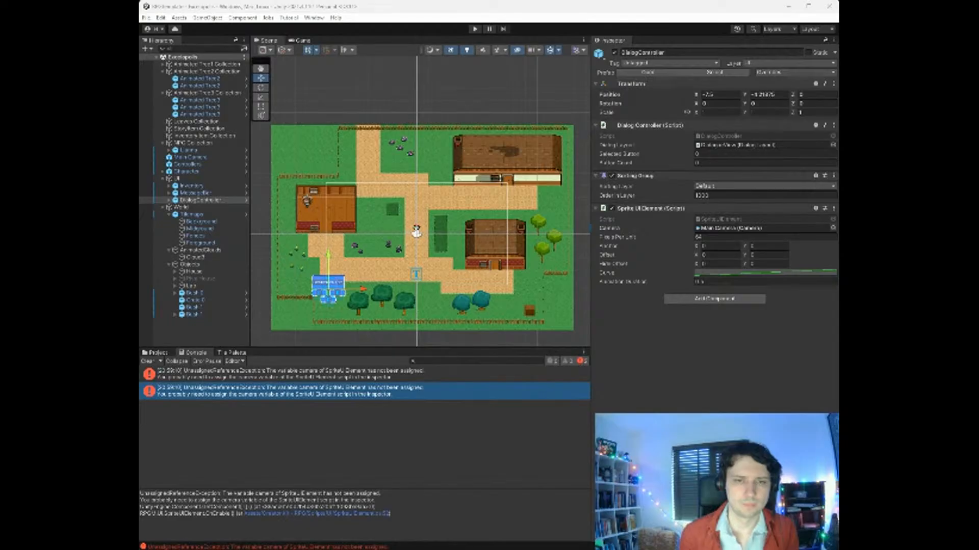
pyautogui.doubleClick(714, 277)
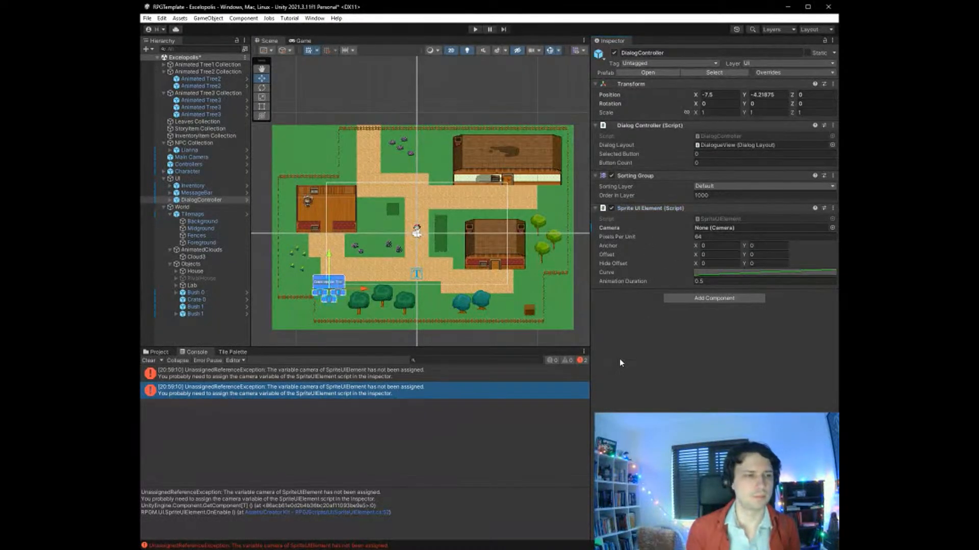
# - Open SpriteUIElement.cs in Visual Studio from the error's stack trace and read through its OnEnable and Update methods
pyautogui.click(348, 512)
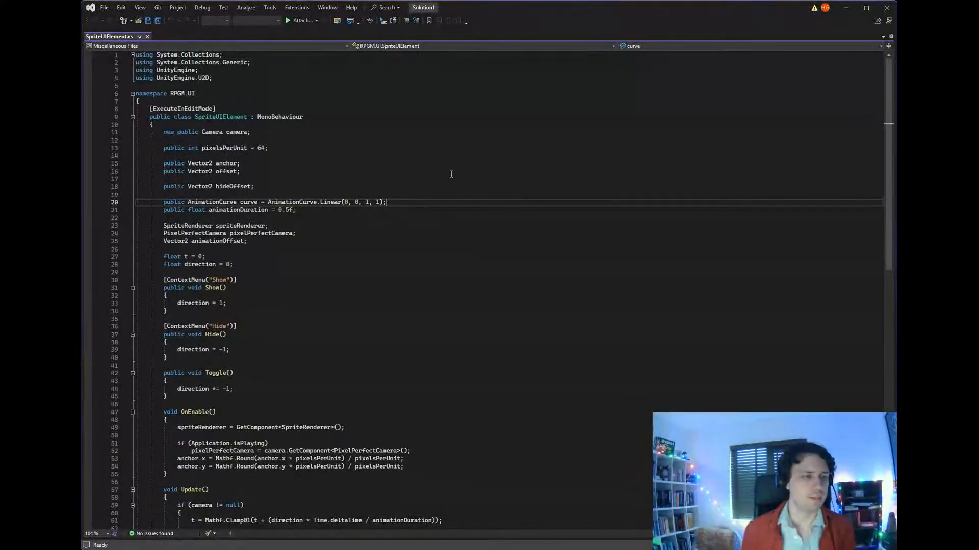
pyautogui.scroll(-1, 451, 174)
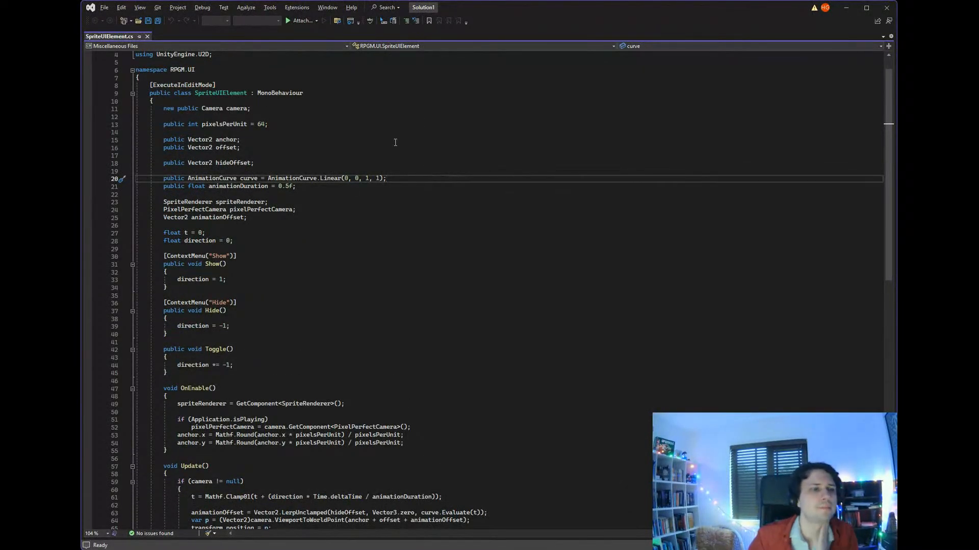
pyautogui.scroll(-5, 396, 142)
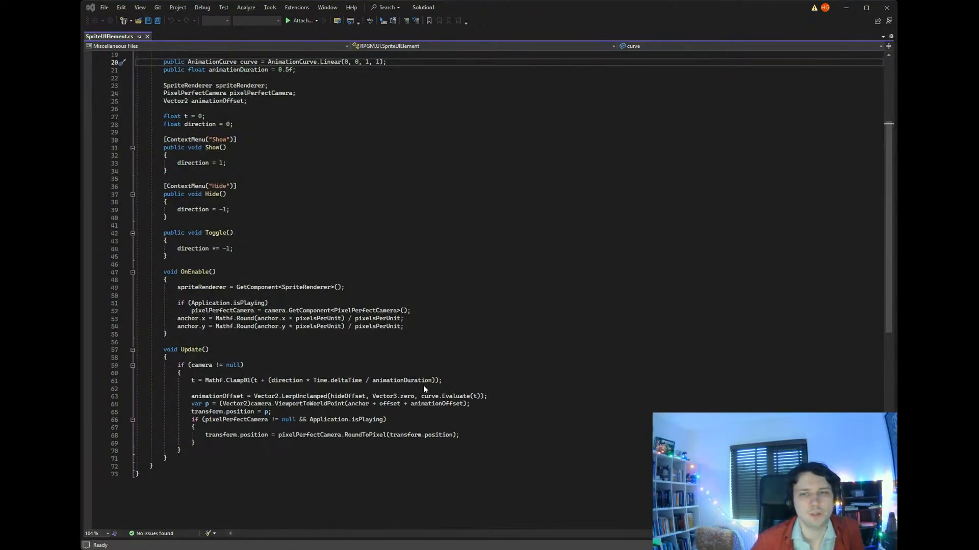
pyautogui.hotkey('alt', 'Tab')
pyautogui.keyDown('ctrl'); pyautogui.scroll(9, 492, 330); pyautogui.keyUp('ctrl')
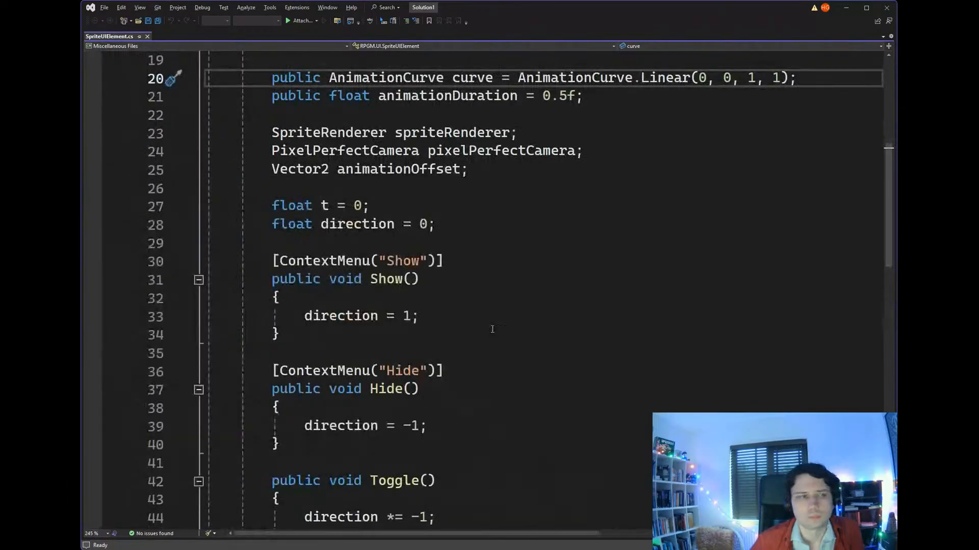
pyautogui.scroll(-15, 495, 327)
pyautogui.scroll(7, 497, 326)
pyautogui.keyDown('ctrl'); pyautogui.scroll(-3, 497, 326); pyautogui.keyUp('ctrl')
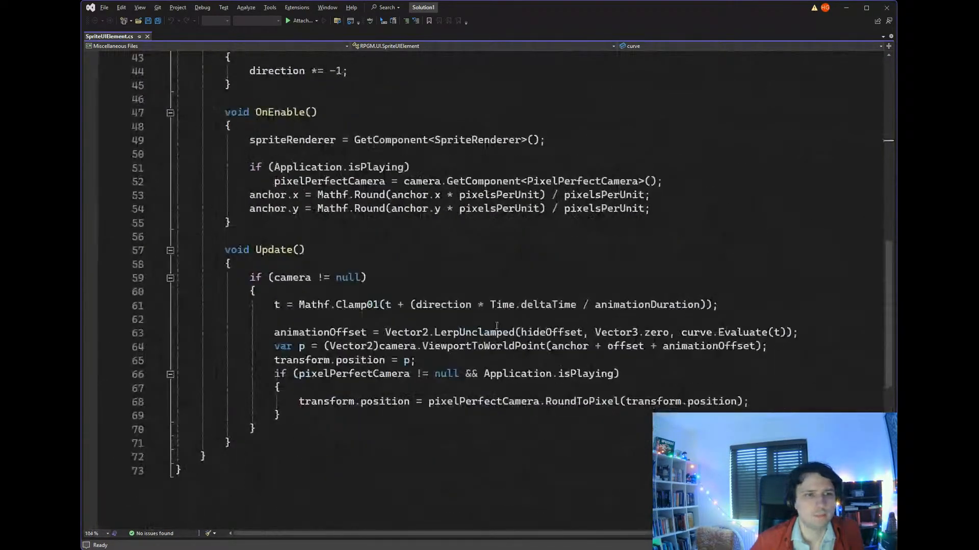
# - Highlight the PixelPerfectCamera type in OnEnable's GetComponent call on line 52 to trace its uses, and clear the selection
pyautogui.moveTo(447, 182); pyautogui.dragTo(637, 184)
pyautogui.click(583, 182)
pyautogui.click(540, 181)
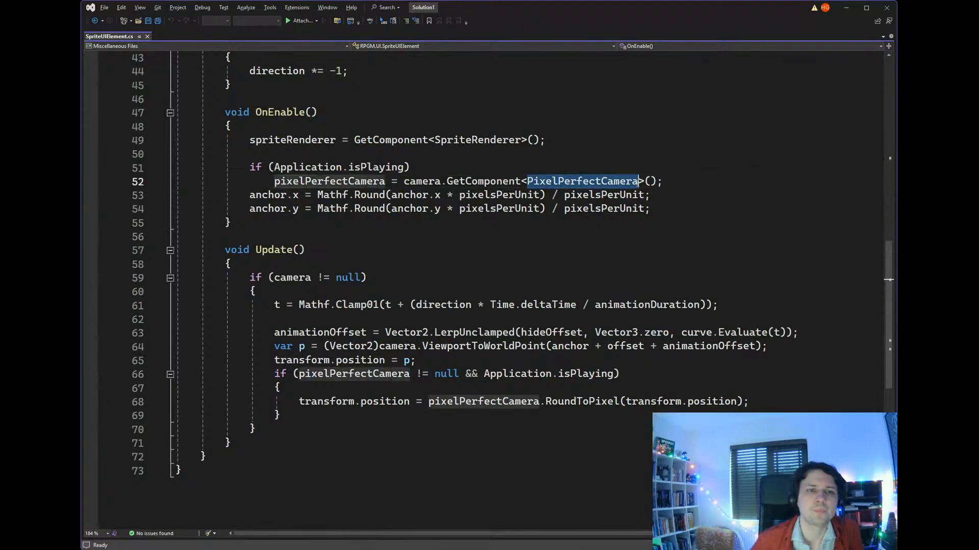
pyautogui.hotkey('alt', 'Tab')
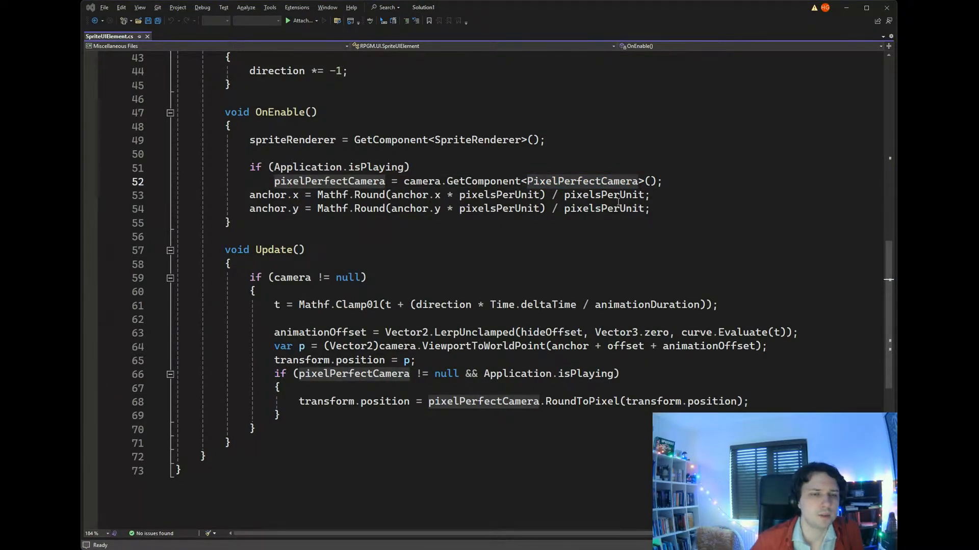
pyautogui.click(599, 224)
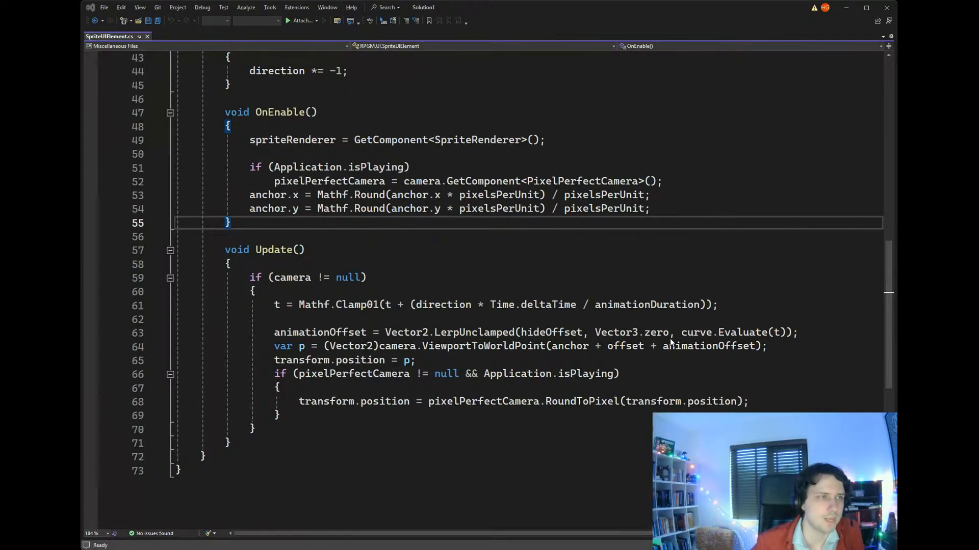
# - Compare the script's camera and offset field declarations with how OnEnable and Update use them
pyautogui.hotkey('alt', 'Tab')
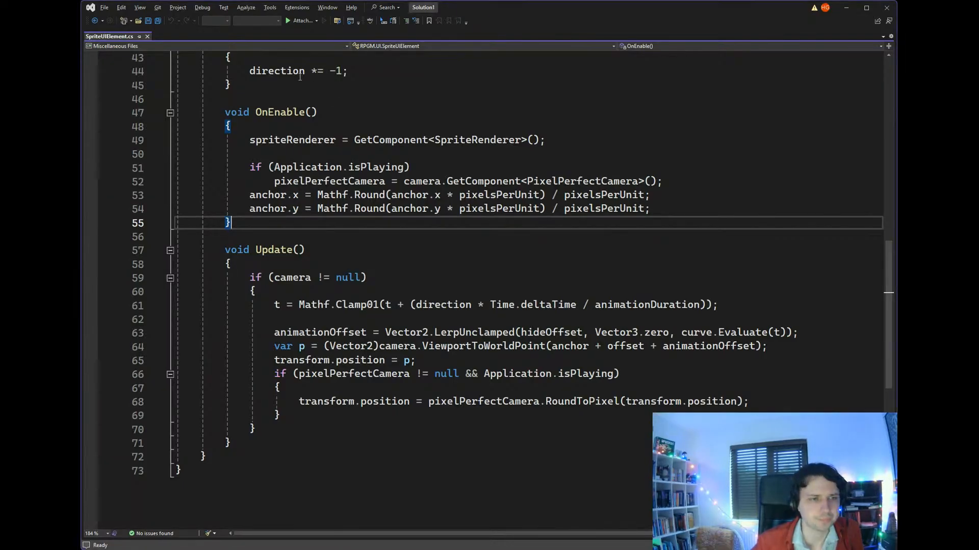
pyautogui.scroll(6, 443, 250)
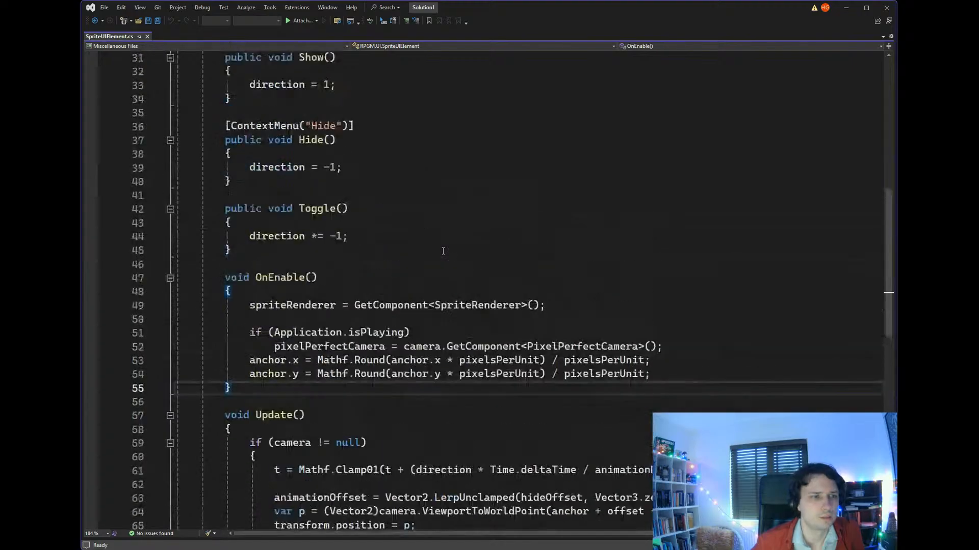
pyautogui.scroll(-5, 443, 251)
pyautogui.scroll(5, 443, 251)
pyautogui.scroll(-6, 443, 251)
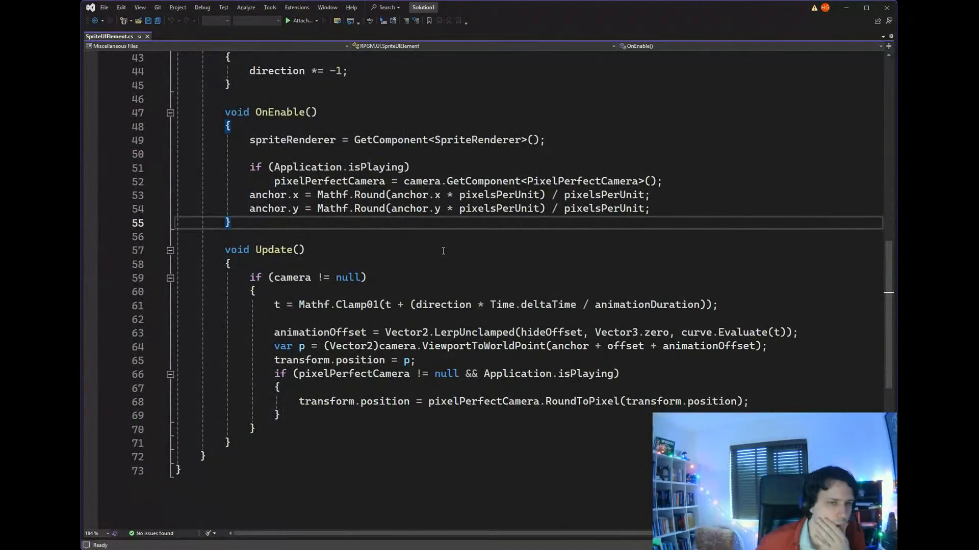
pyautogui.scroll(12, 443, 251)
pyautogui.scroll(-1, 443, 250)
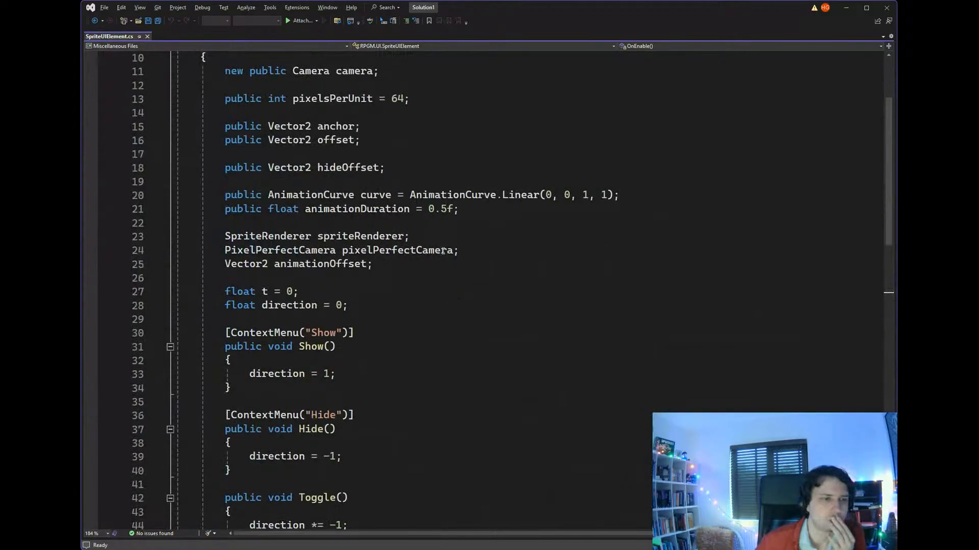
# - Trace the camera variable and the anchor rounding lines in OnEnable against their field declarations, and close SpriteUIElement.cs
pyautogui.scroll(-6, 443, 251)
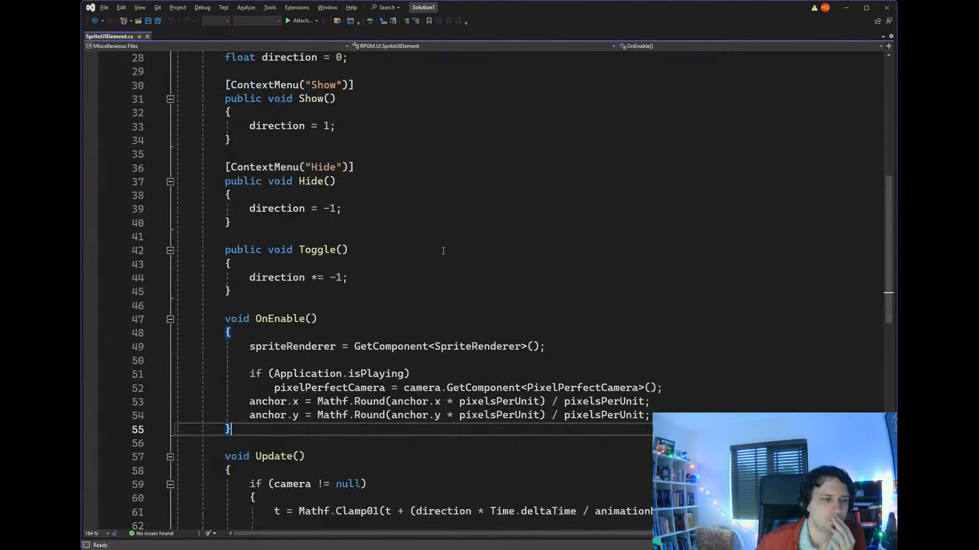
pyautogui.doubleClick(427, 387)
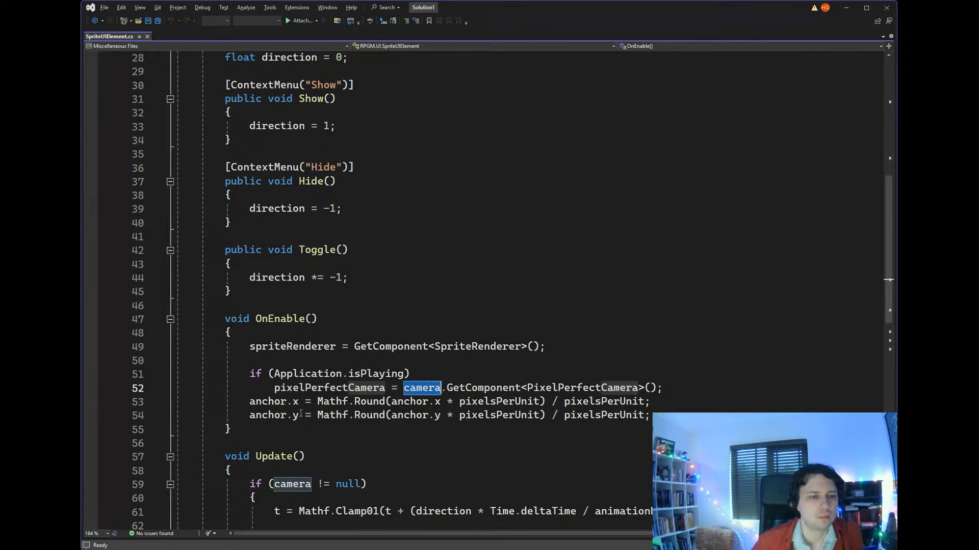
pyautogui.moveTo(249, 403); pyautogui.dragTo(669, 412)
pyautogui.scroll(9, 550, 368)
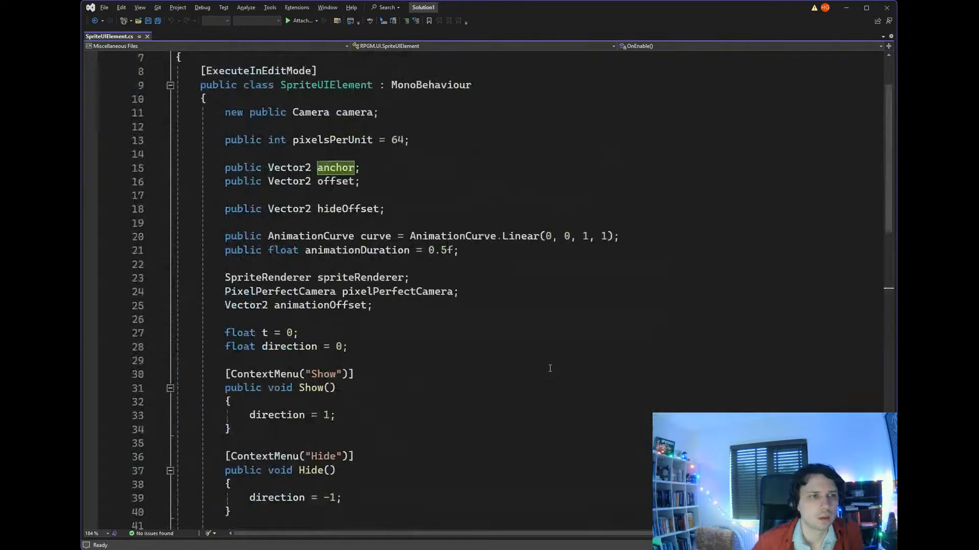
pyautogui.click(147, 37)
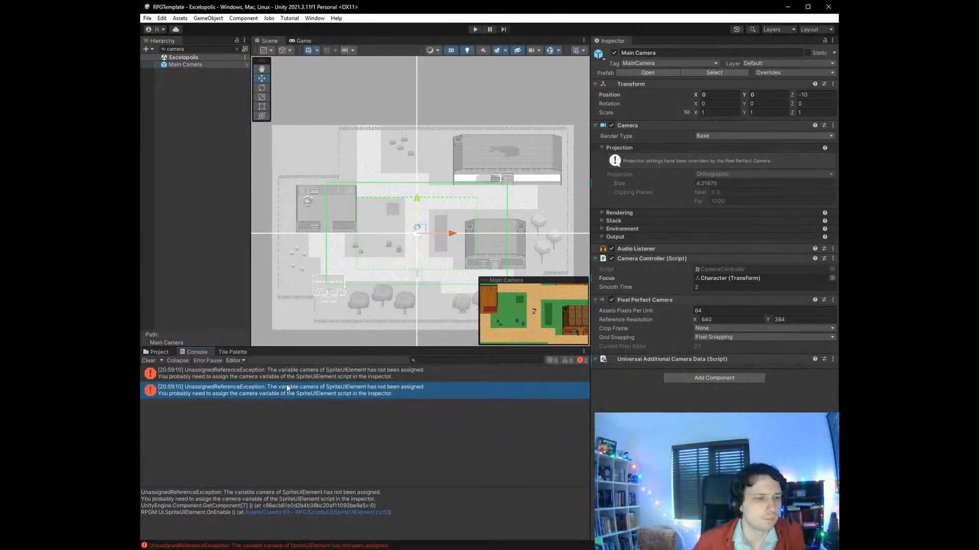
# - Clear the hierarchy's camera filter and compare the Sprite UI Element Camera settings of Inventory, MessageBar and DialogController
pyautogui.click(198, 49)
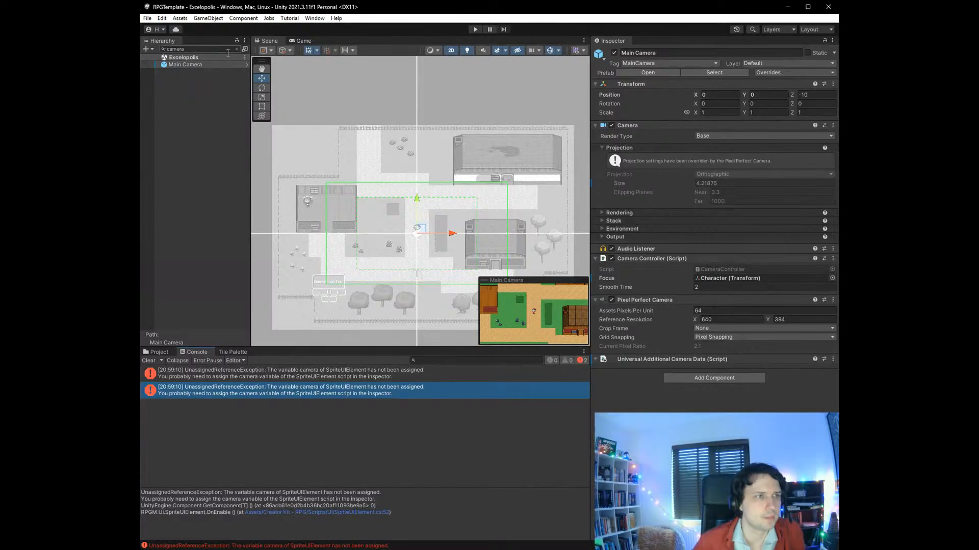
pyautogui.press('BackSpace')
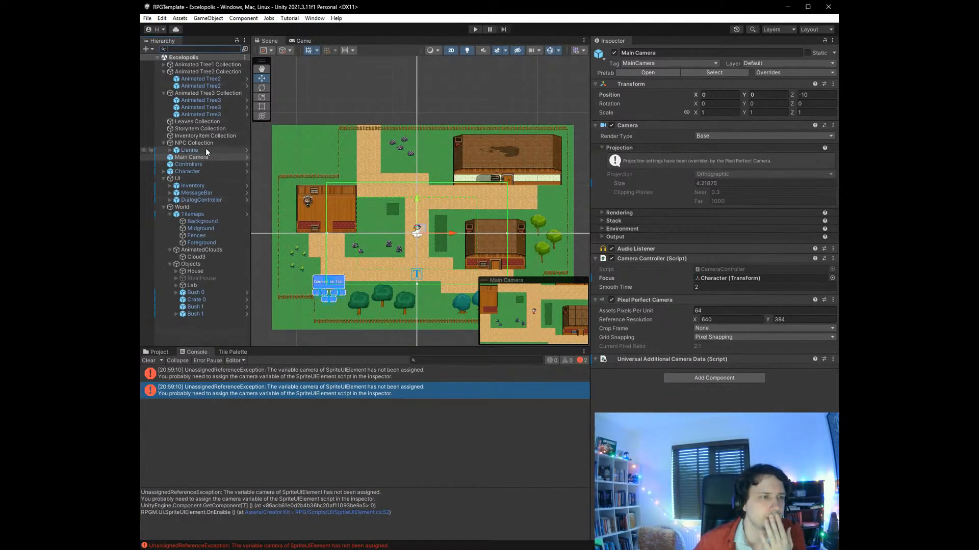
pyautogui.click(204, 199)
pyautogui.click(205, 192)
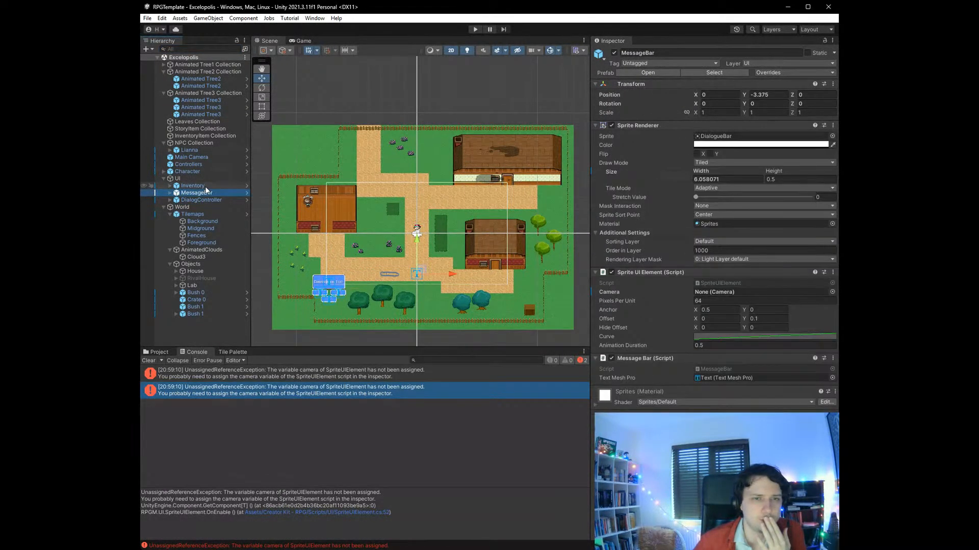
pyautogui.click(206, 184)
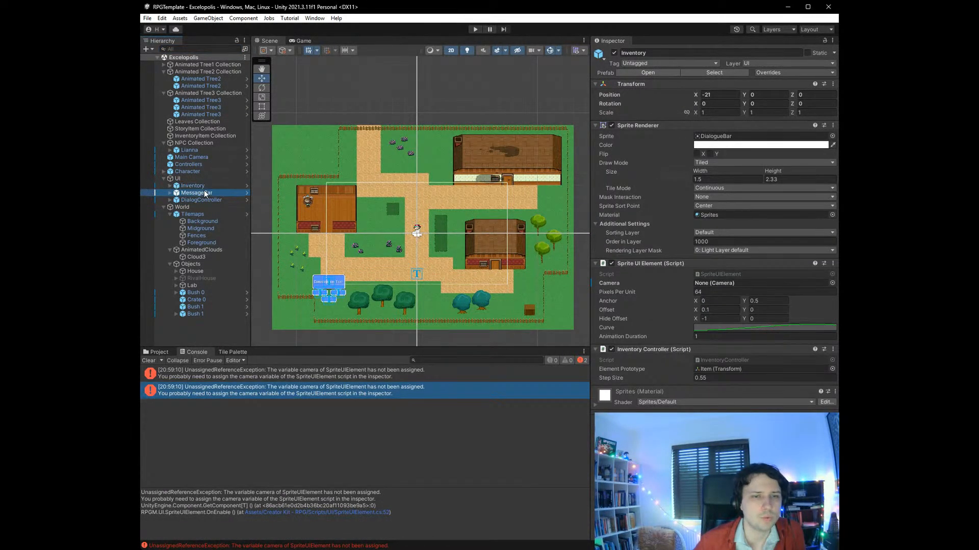
pyautogui.click(204, 192)
pyautogui.click(203, 200)
pyautogui.click(205, 192)
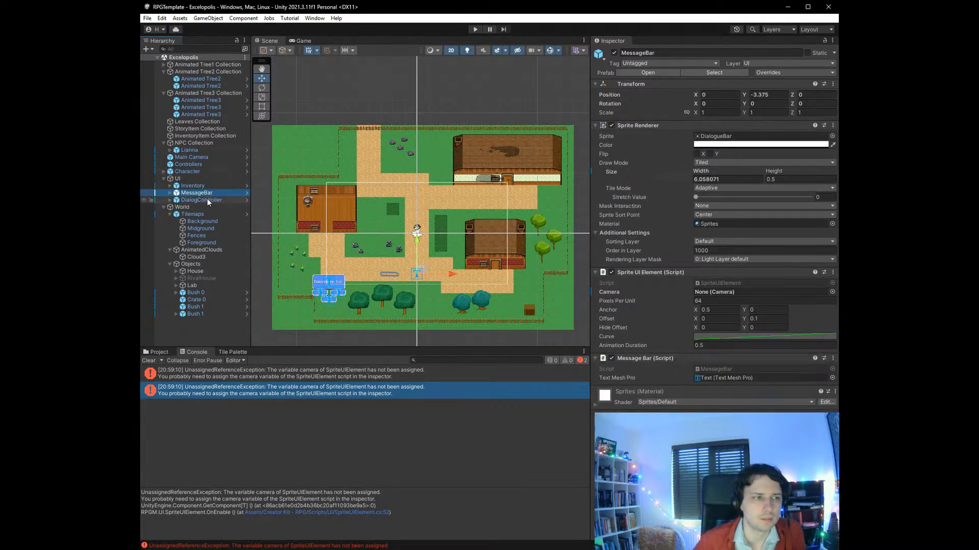
# - Set the DialogController's Sprite UI Element Camera to Main Camera
pyautogui.click(207, 199)
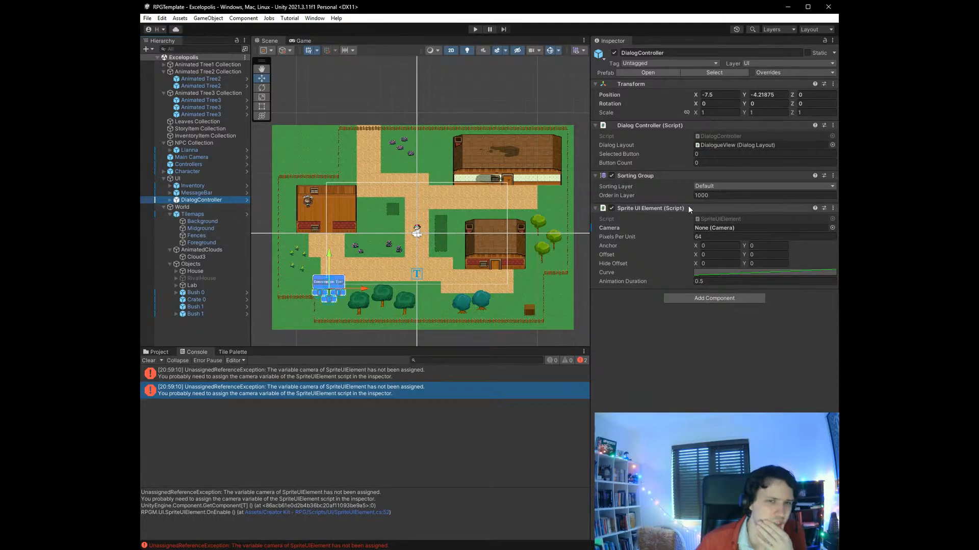
pyautogui.click(729, 229)
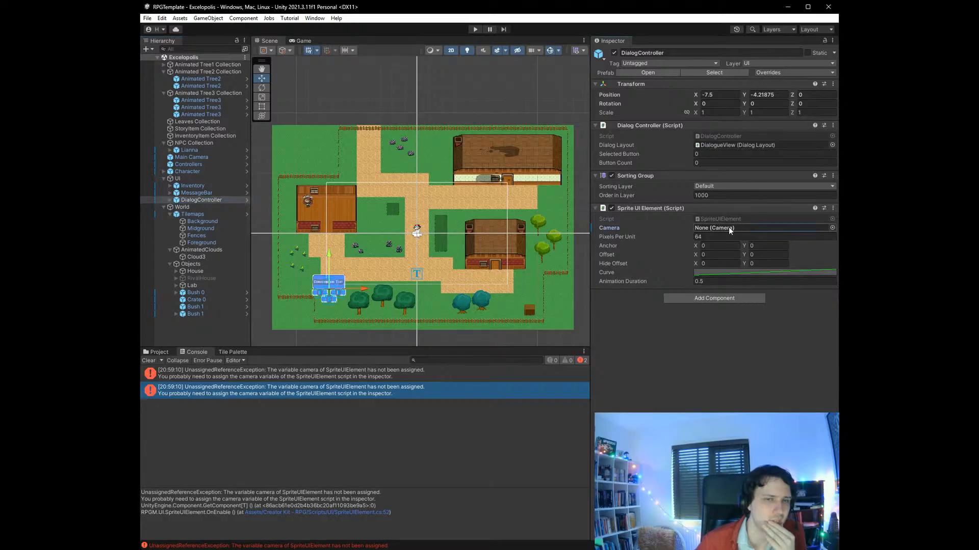
pyautogui.click(831, 228)
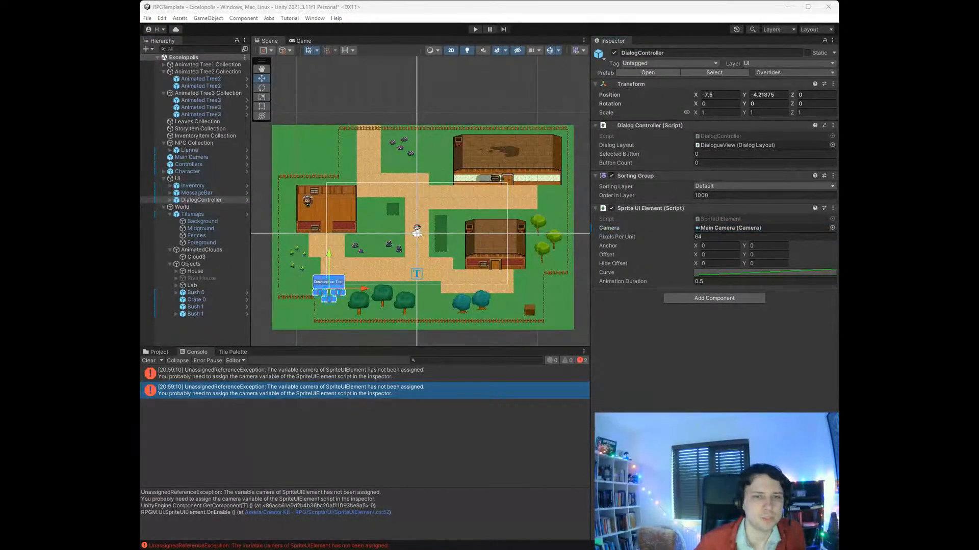
# - Assign Main Camera as the Sprite UI Element Camera of both the MessageBar and the Inventory
pyautogui.click(196, 193)
pyautogui.click(808, 292)
pyautogui.click(832, 291)
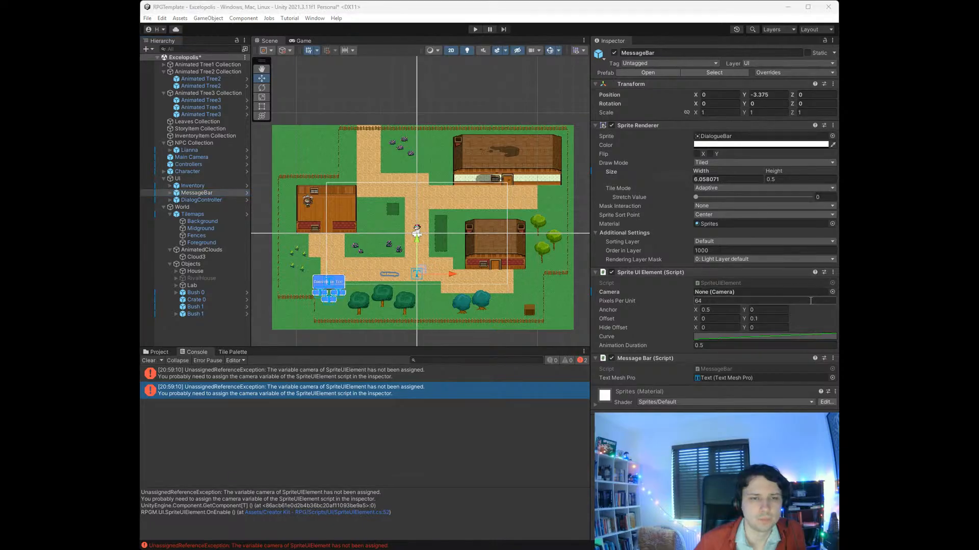
pyautogui.click(193, 186)
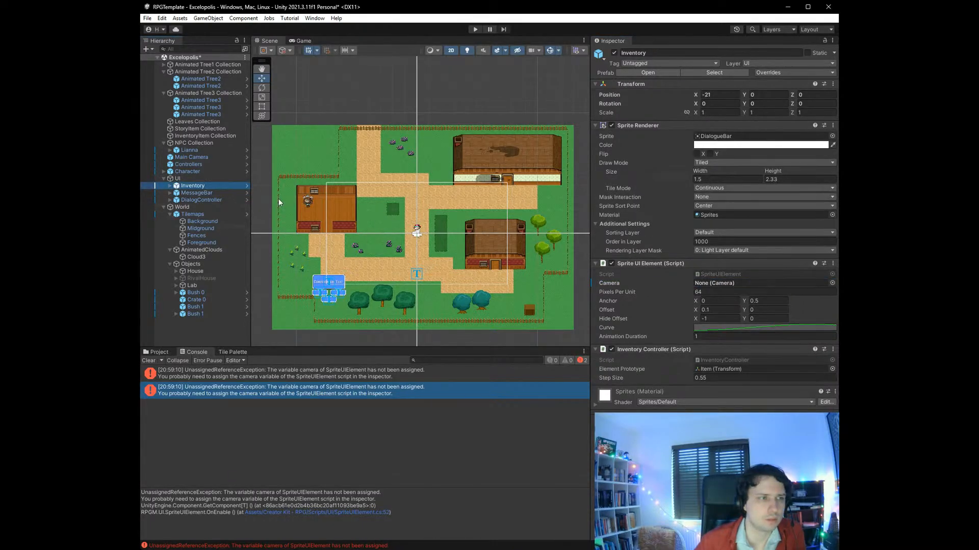
pyautogui.click(831, 283)
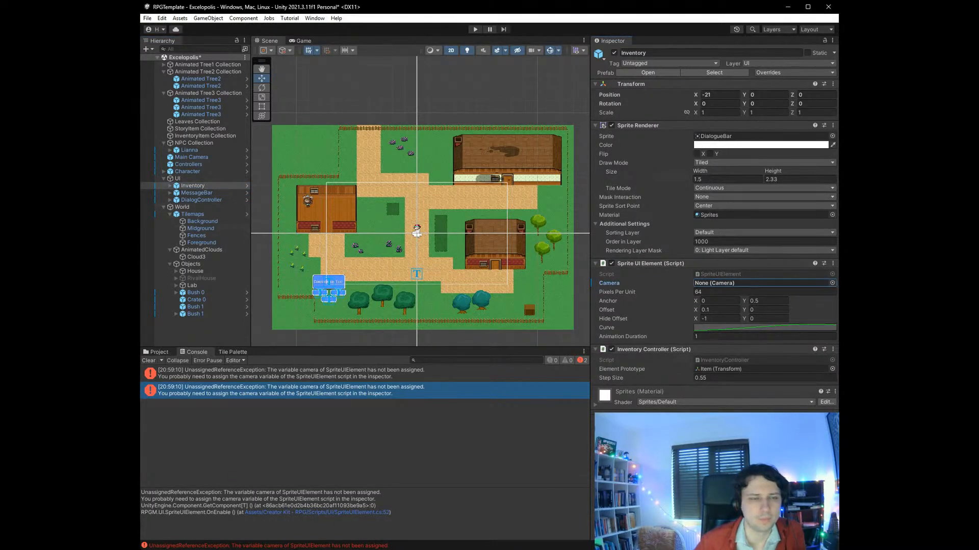
pyautogui.click(832, 283)
pyautogui.doubleClick(770, 334)
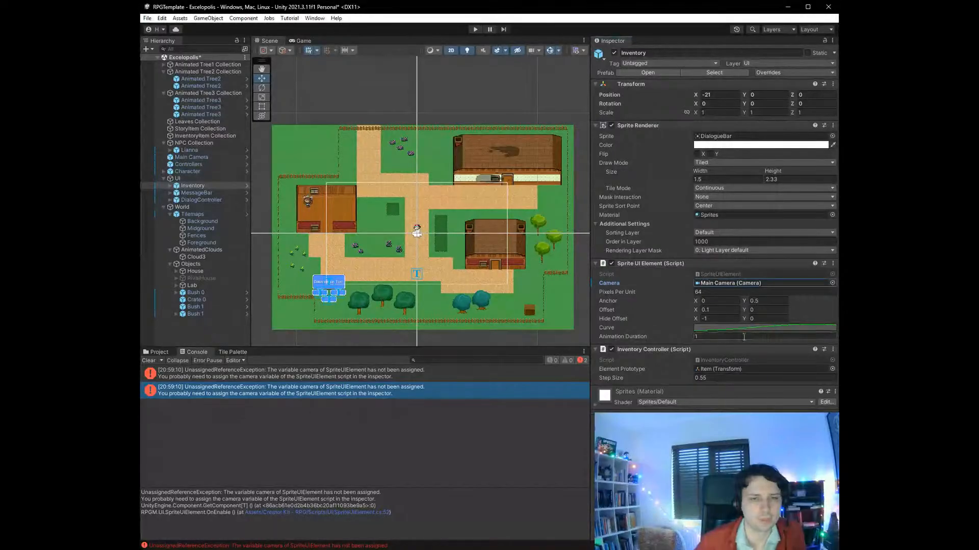
# - Play-test the scene by walking the character into the rival's house up to Lianna, and stop play mode
pyautogui.click(475, 30)
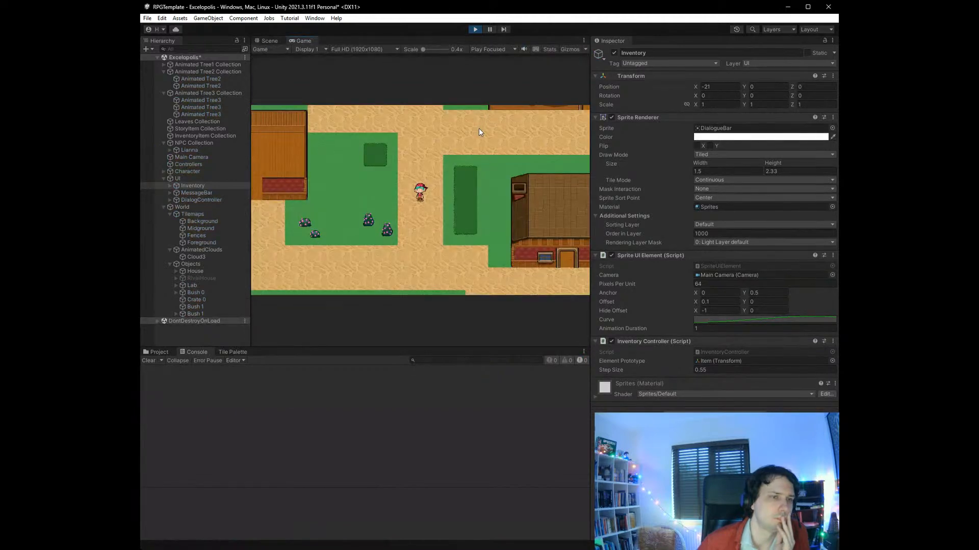
pyautogui.press('s')
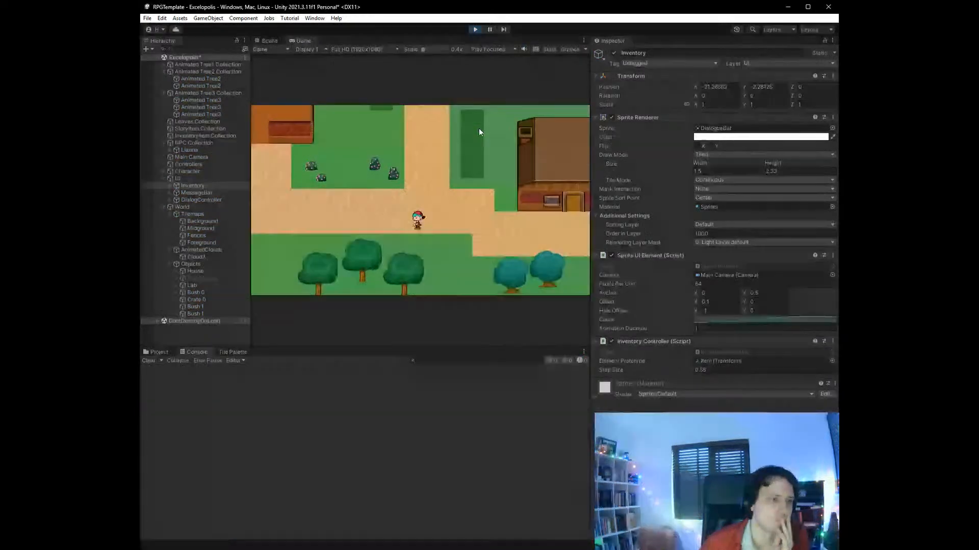
pyautogui.press('a')
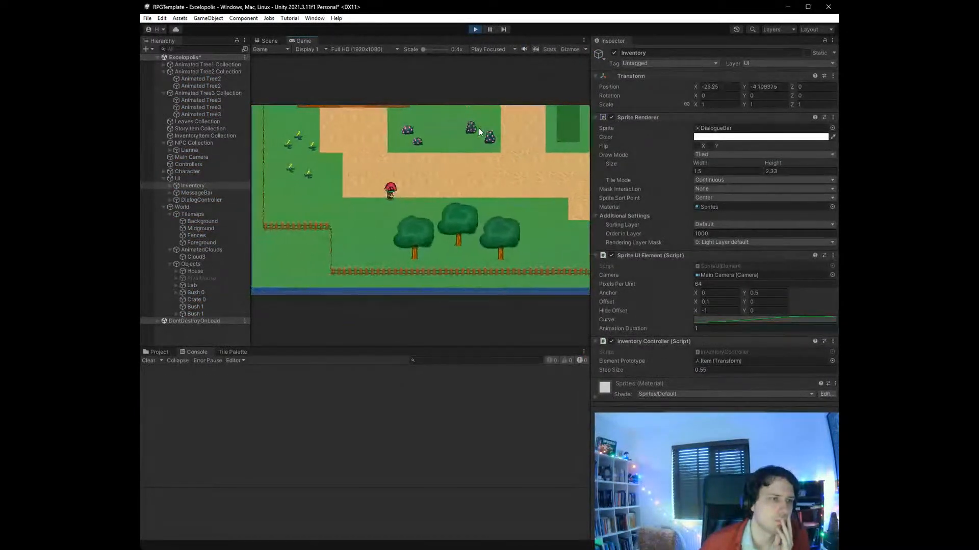
pyautogui.press('w')
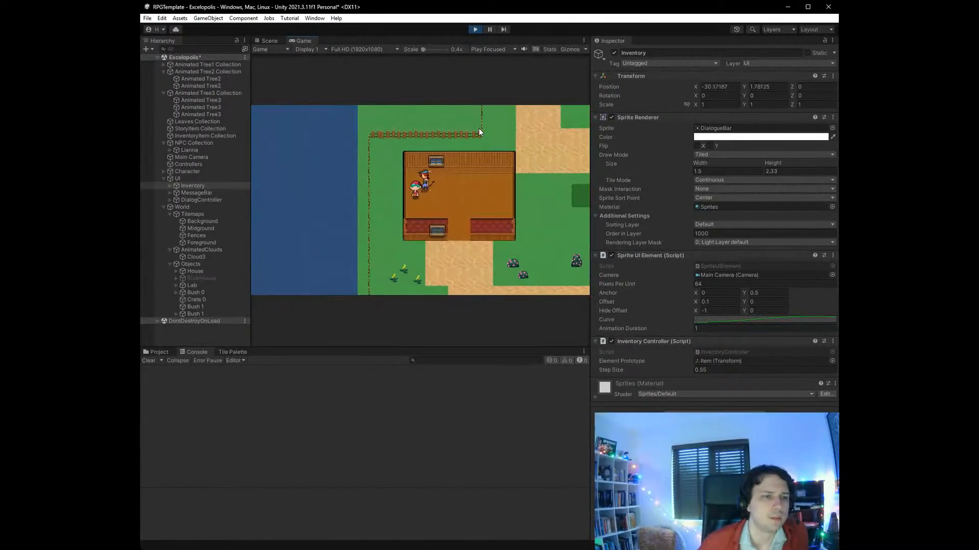
pyautogui.press('d')
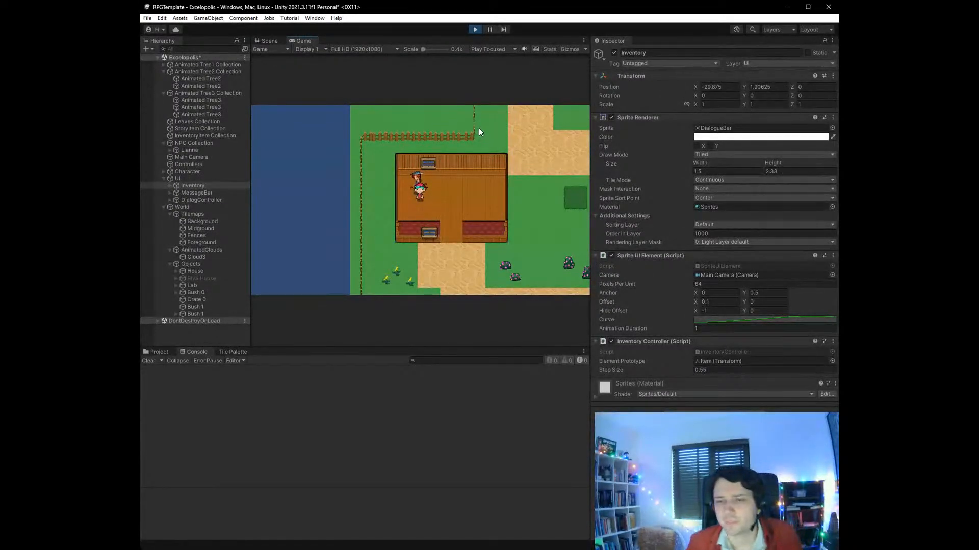
pyautogui.click(474, 30)
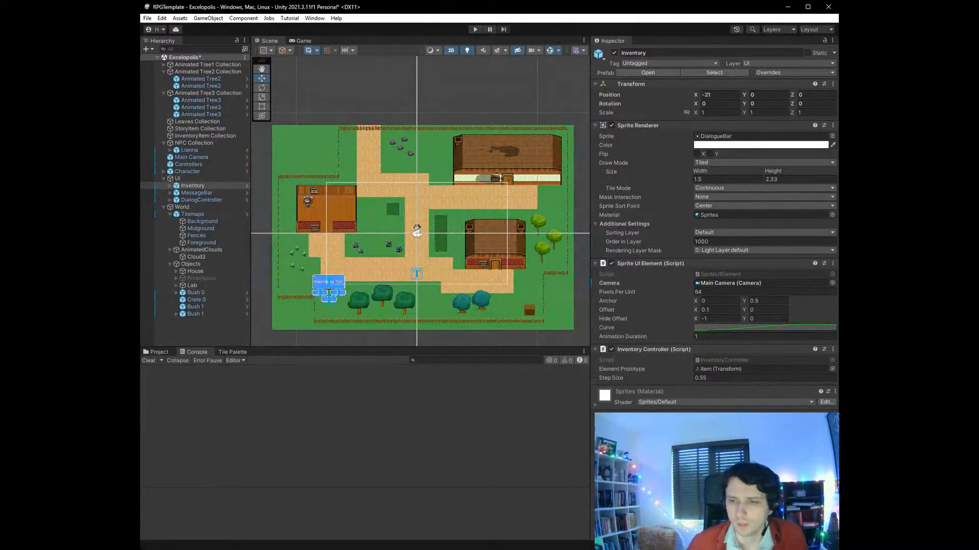
# - Look over the RivalHouse object and Lianna's components, and save the Excelopolis scene
pyautogui.hotkey('alt', 'Tab')
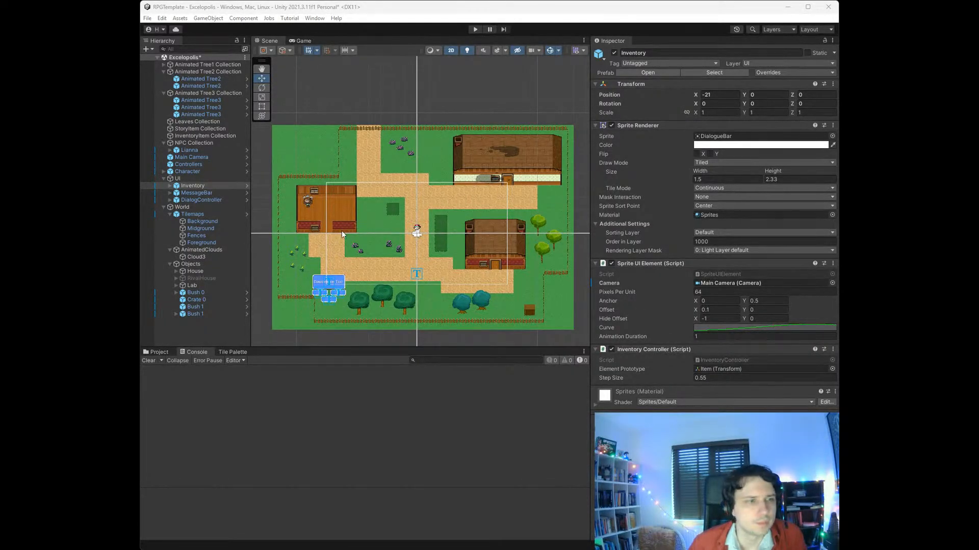
pyautogui.click(208, 280)
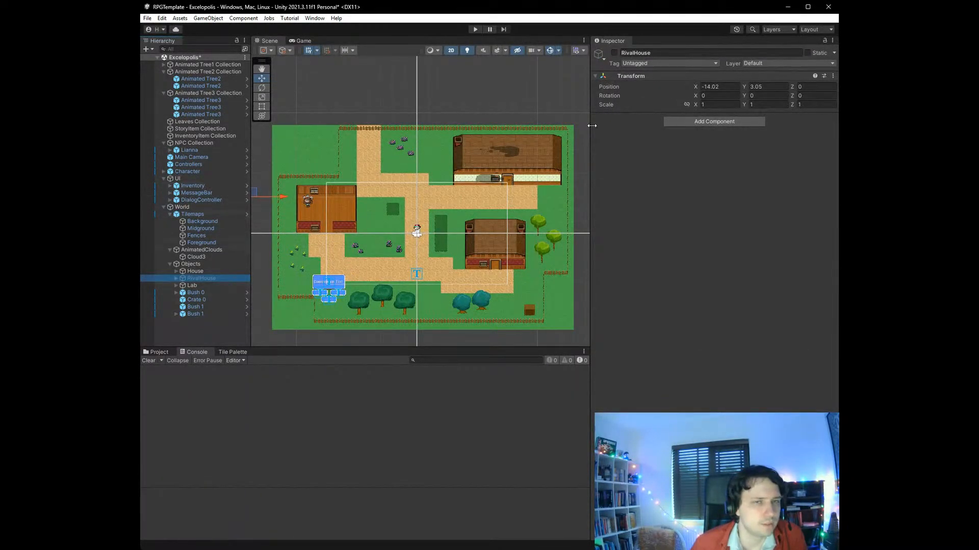
pyautogui.click(189, 150)
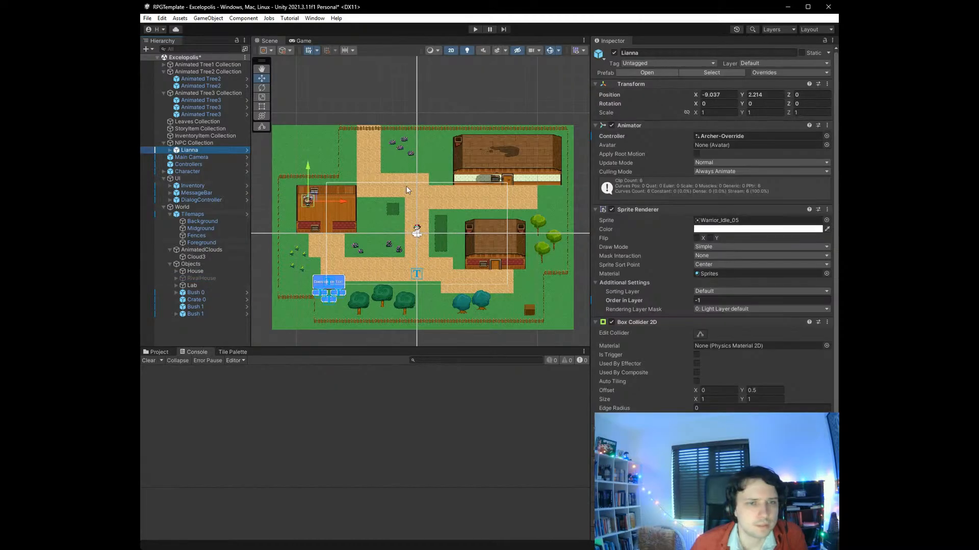
pyautogui.scroll(-1, 723, 263)
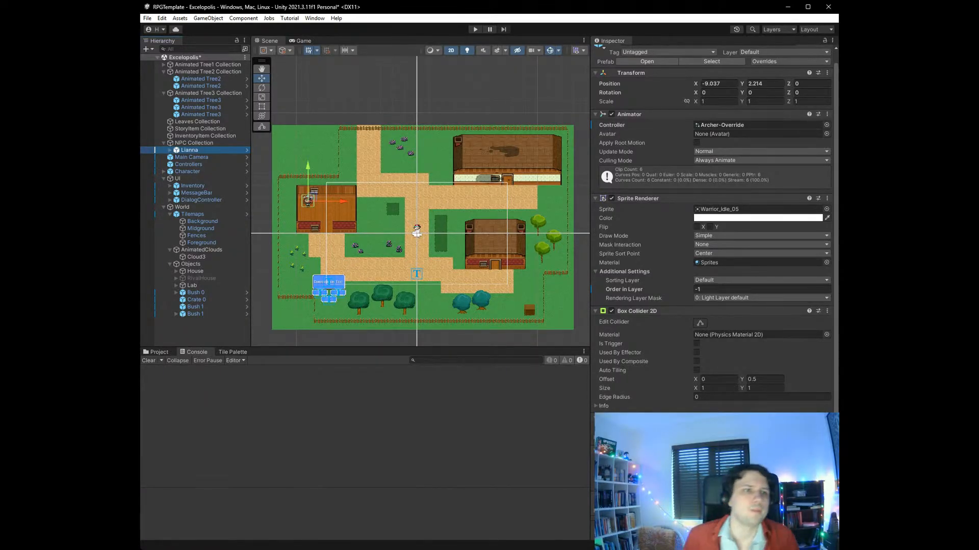
pyautogui.hotkey('ctrl', 's')
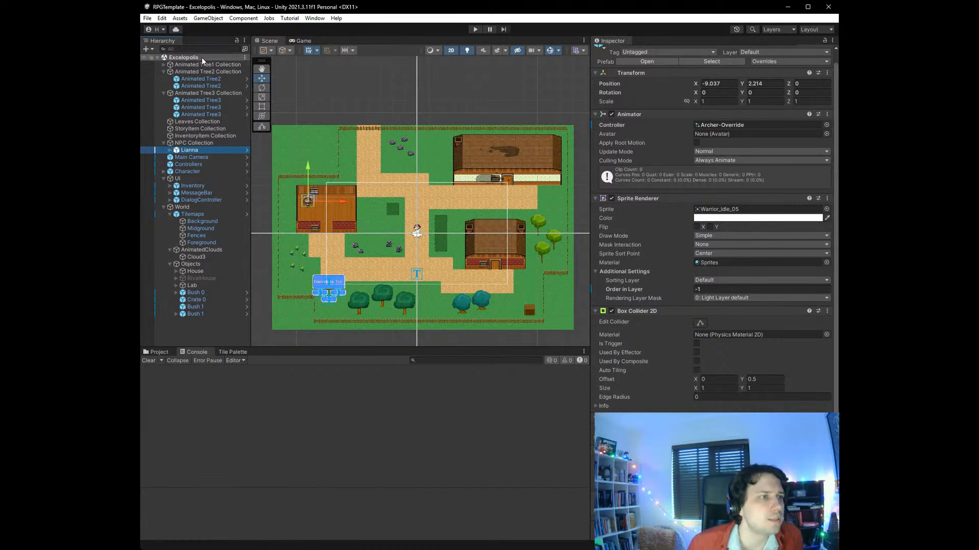
# - Open SampleScene from the Creator Kit - RPG Scenes folder
pyautogui.click(158, 352)
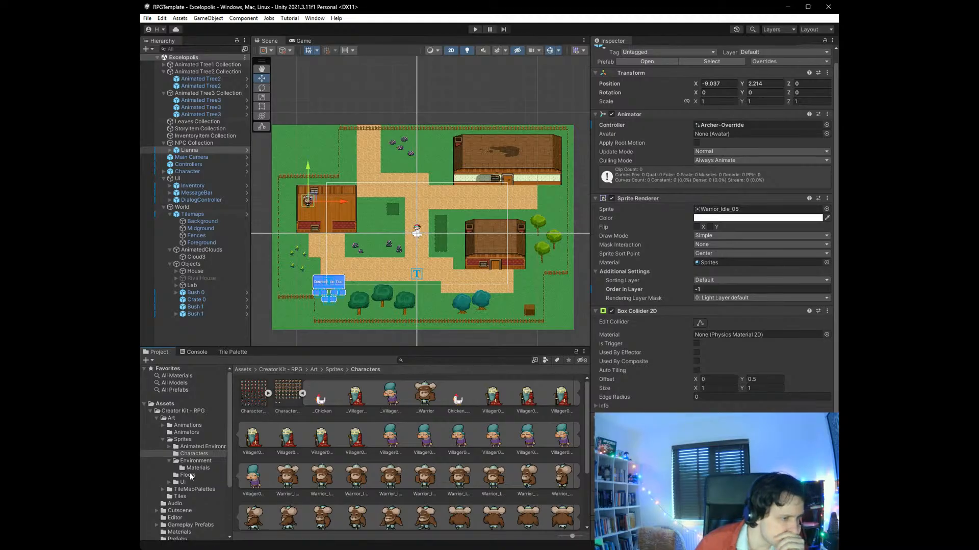
pyautogui.scroll(-3, 189, 473)
pyautogui.click(181, 493)
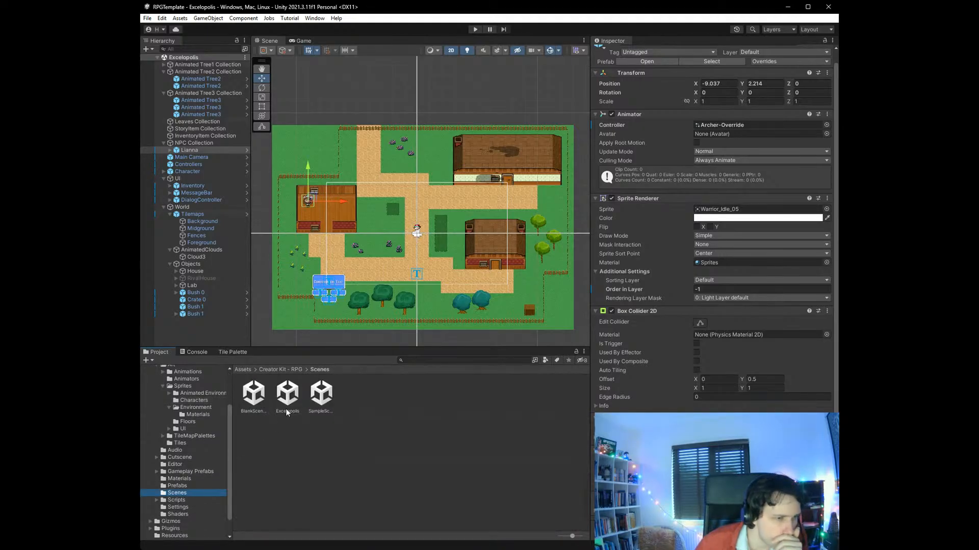
pyautogui.click(320, 400)
pyautogui.doubleClick(320, 401)
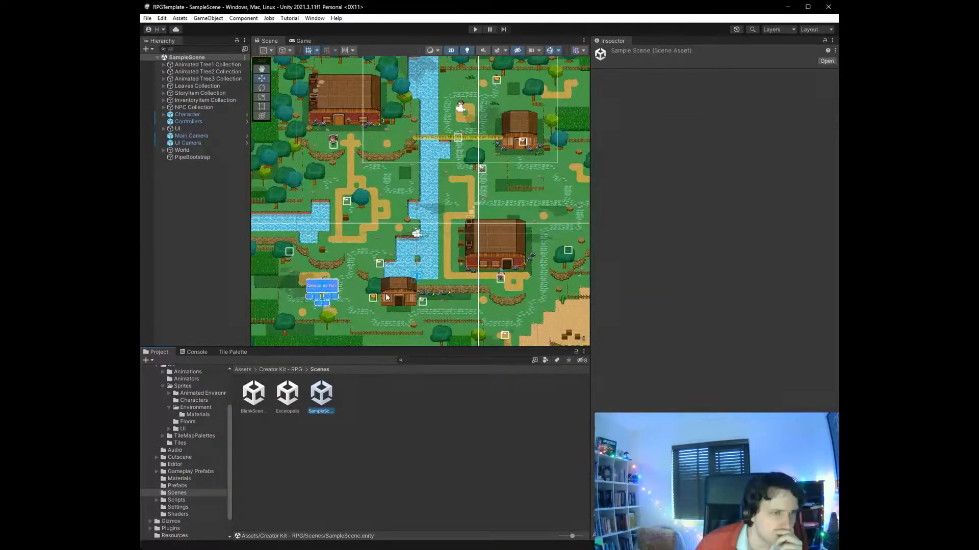
# - Inspect SampleScene's Main Camera and UI Camera, and copy the UI Camera
pyautogui.scroll(5, 336, 249)
pyautogui.click(225, 136)
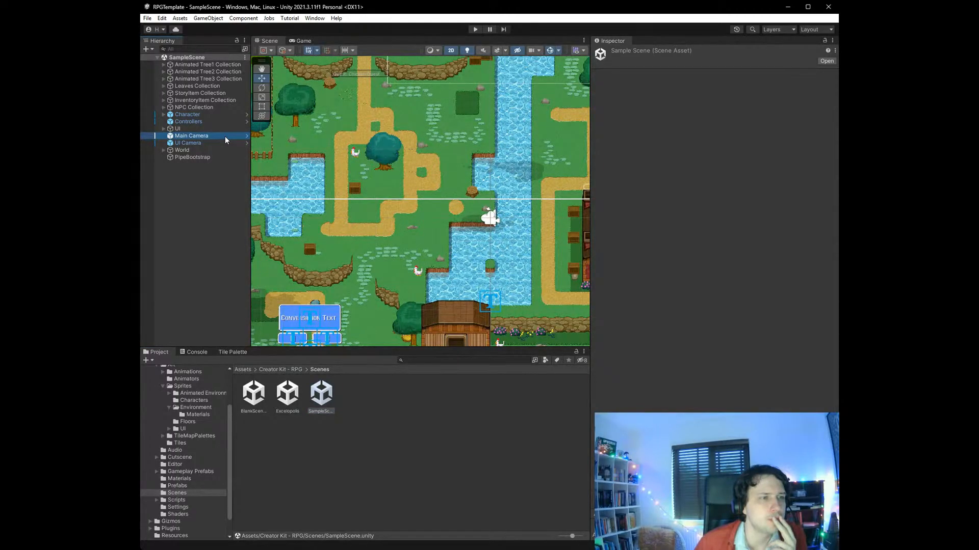
pyautogui.click(225, 143)
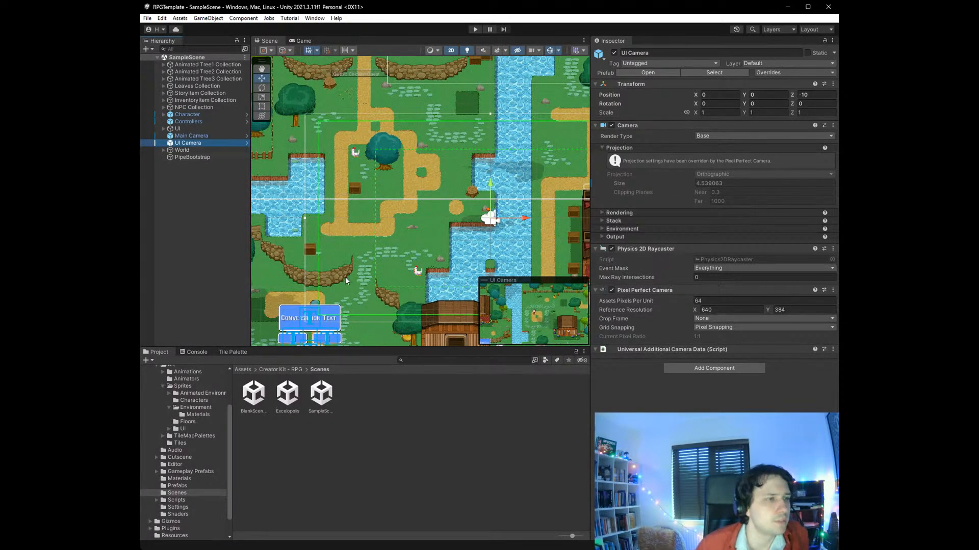
# - Reopen the Excelopolis scene, paste the UI Camera into its hierarchy and save the scene
pyautogui.doubleClick(288, 393)
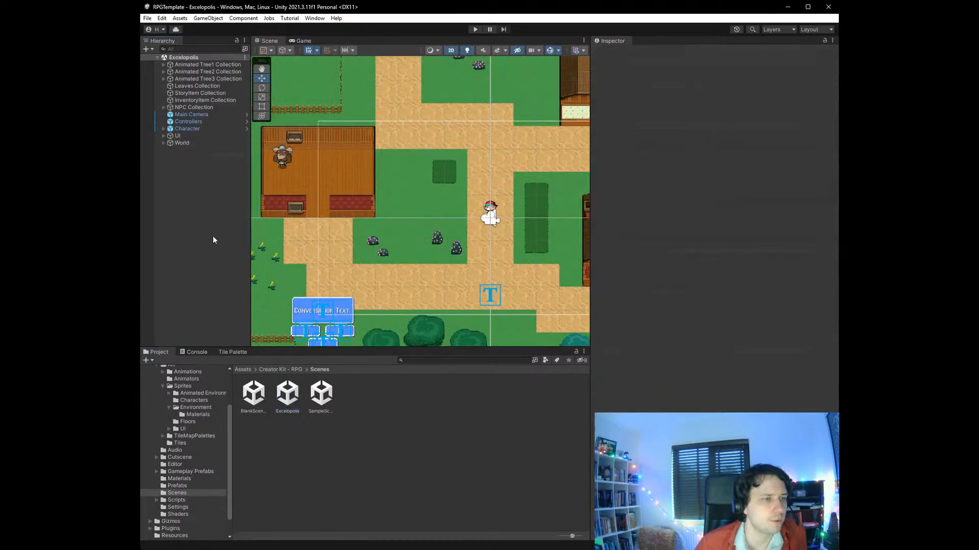
pyautogui.click(210, 215)
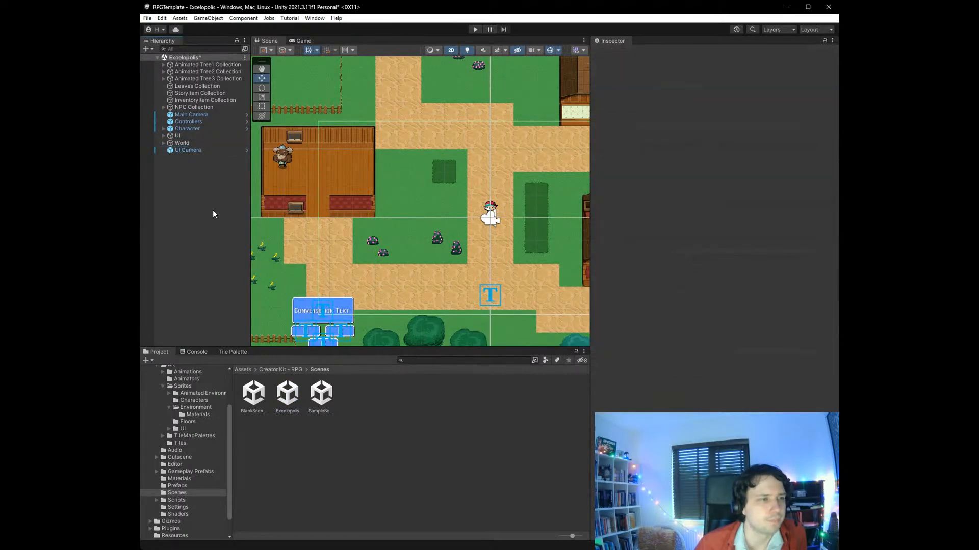
pyautogui.click(194, 152)
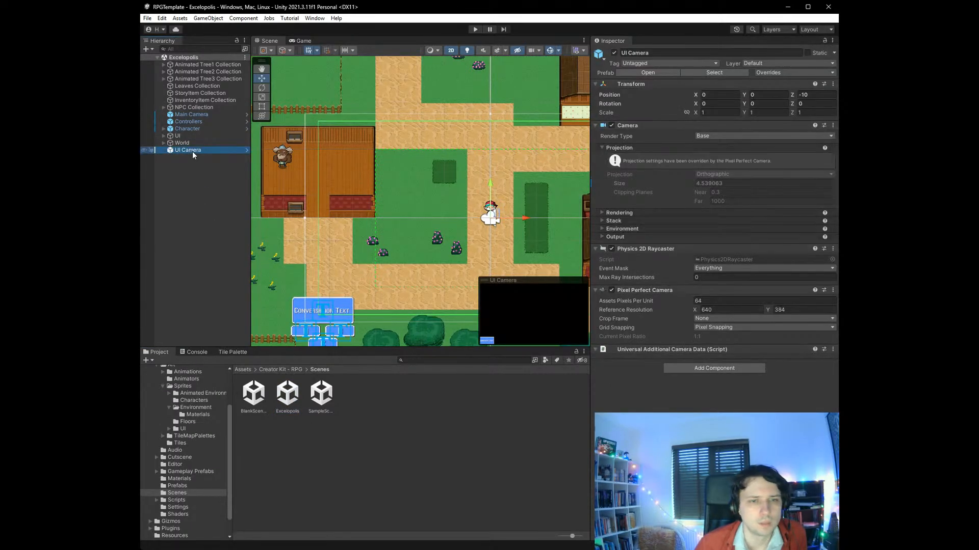
# - Set the Sprite UI Element camera to None on the UI group's Inventory and MessageBar objects
pyautogui.click(192, 128)
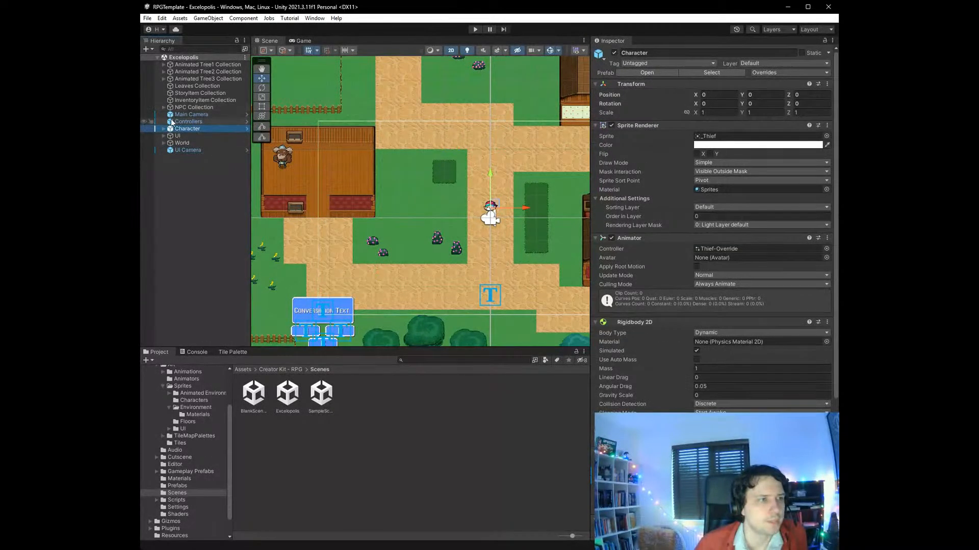
pyautogui.click(175, 135)
pyautogui.click(163, 136)
pyautogui.click(207, 143)
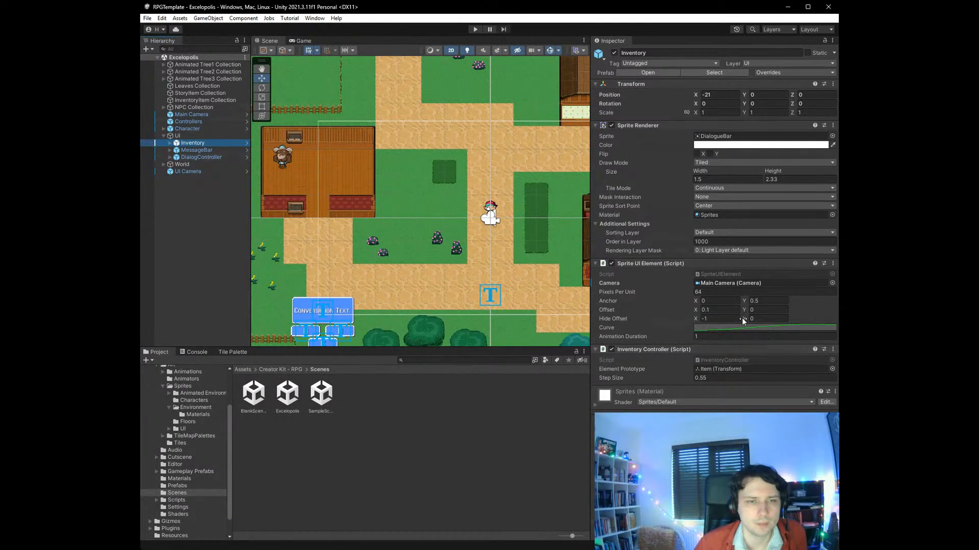
pyautogui.click(831, 283)
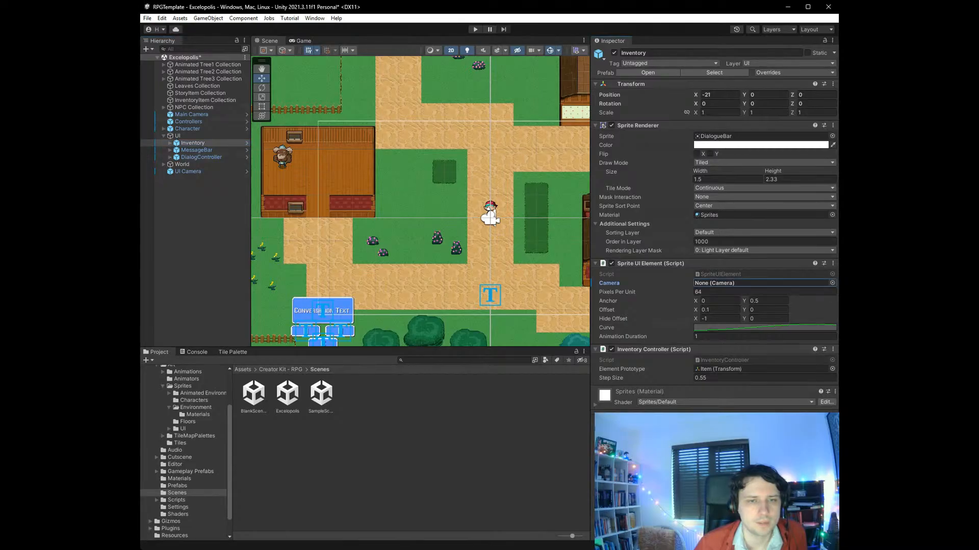
pyautogui.click(196, 150)
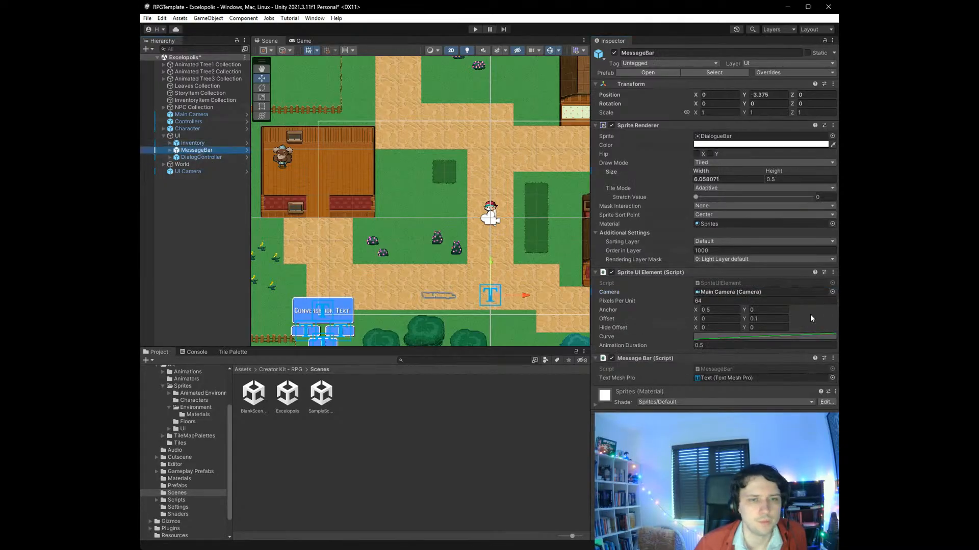
pyautogui.click(831, 291)
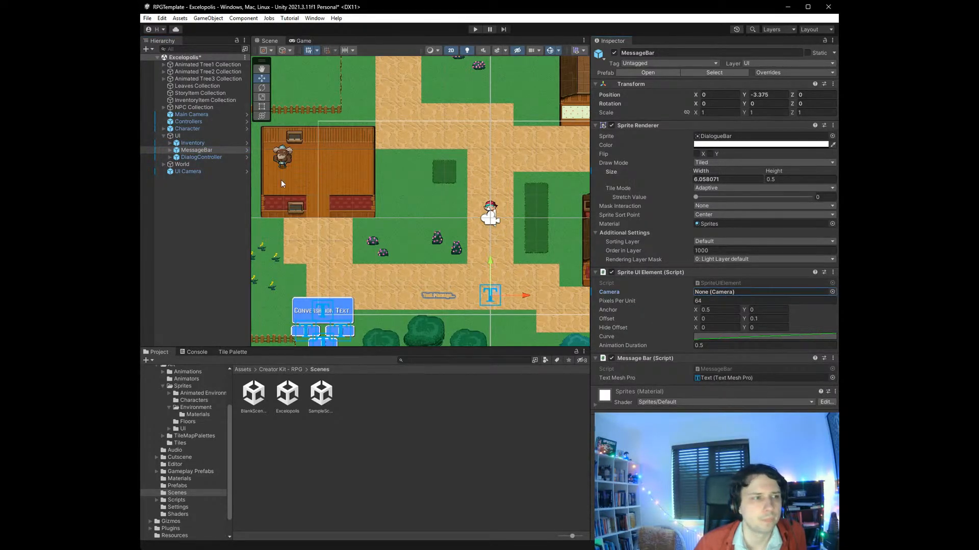
# - Set the DialogController's Sprite UI Element camera to None and save the Excelopolis scene
pyautogui.click(217, 158)
pyautogui.click(797, 229)
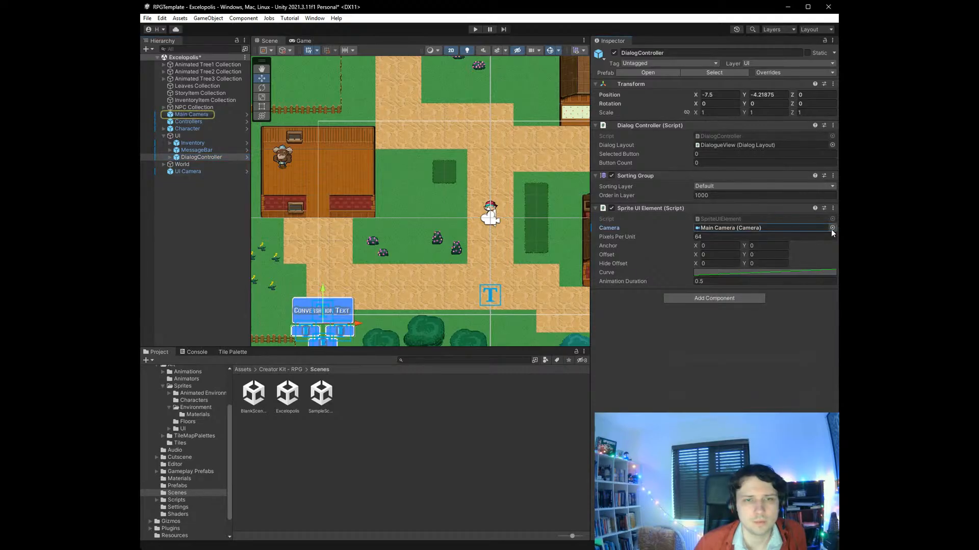
pyautogui.click(832, 227)
pyautogui.doubleClick(825, 266)
pyautogui.hotkey('ctrl', 's')
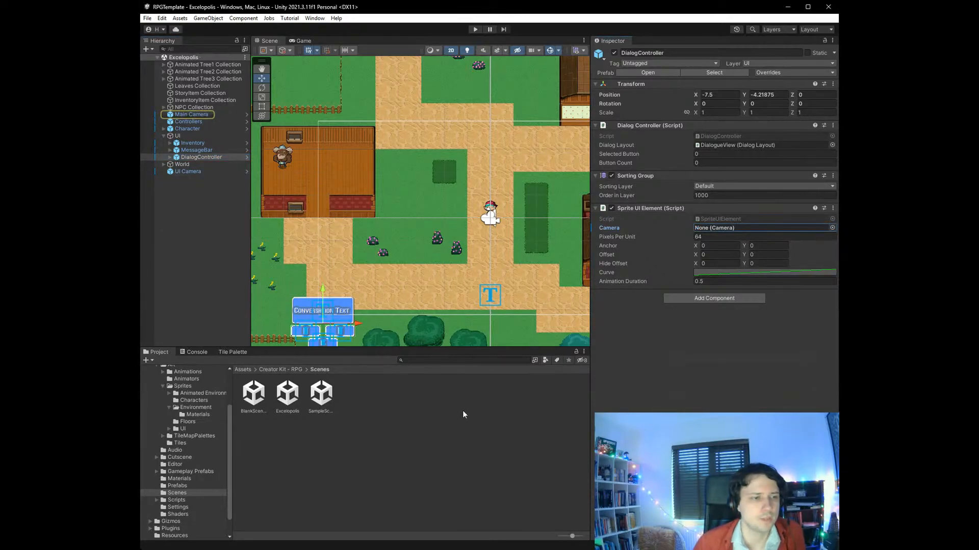
# - Play-test the scene with the console showing: walk the character into the rival's house, talk to Lianna, and stop the game
pyautogui.click(194, 353)
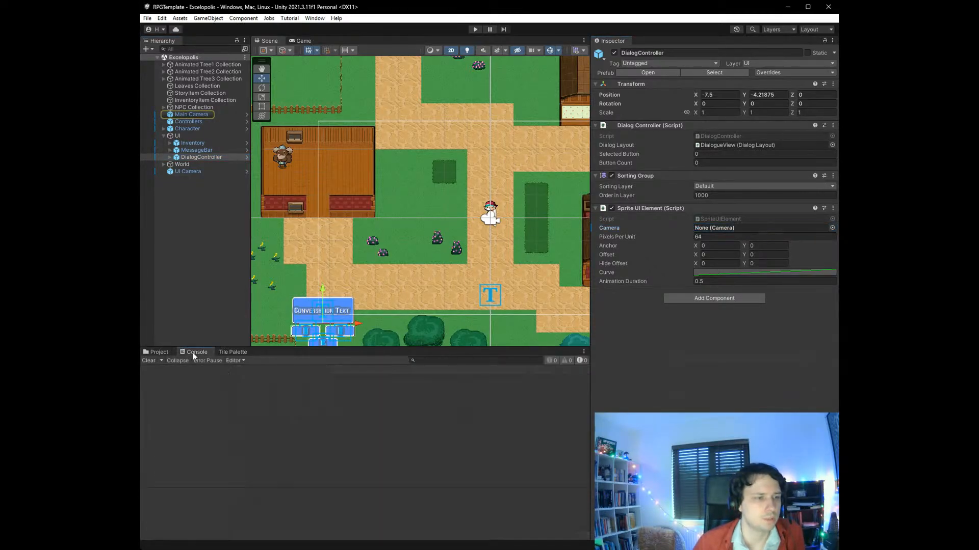
pyautogui.click(475, 29)
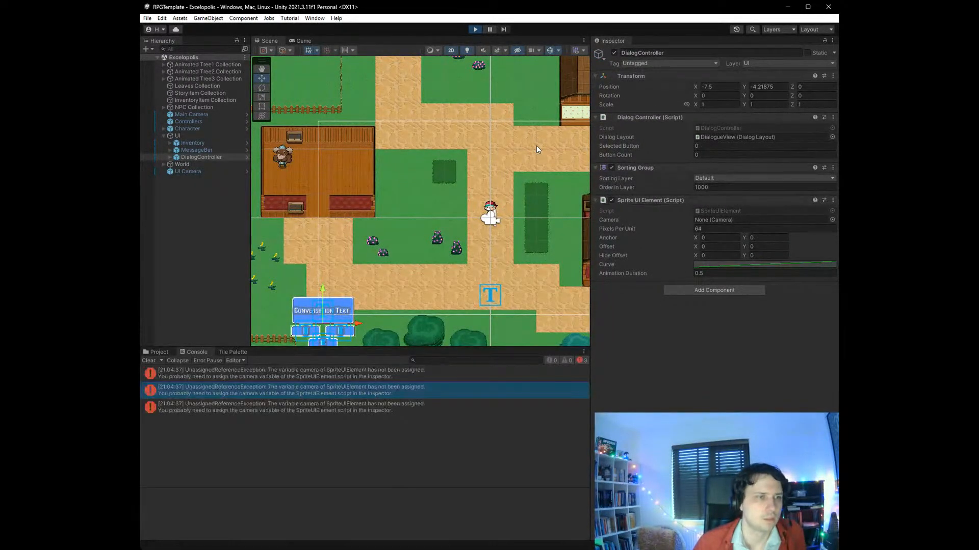
pyautogui.press('Left')
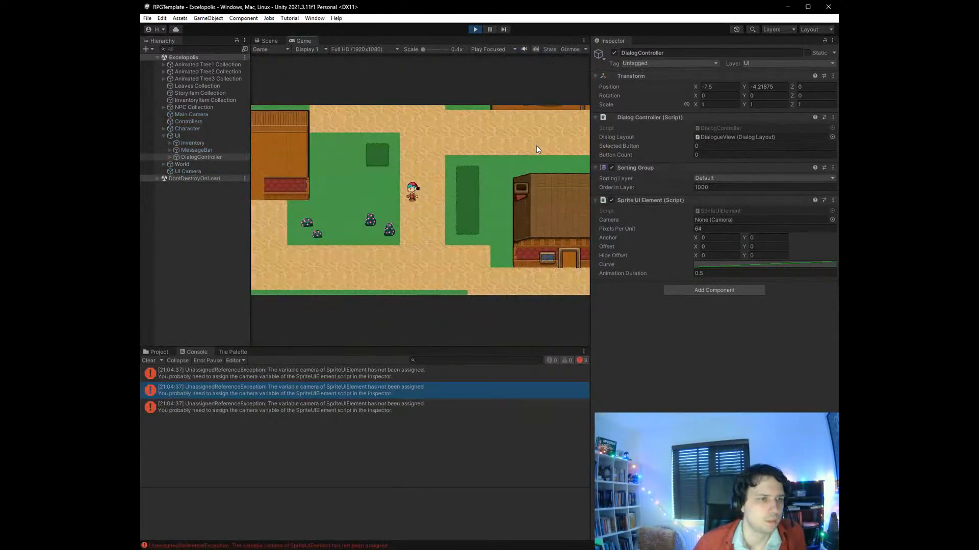
pyautogui.press('Down')
pyautogui.press('Left')
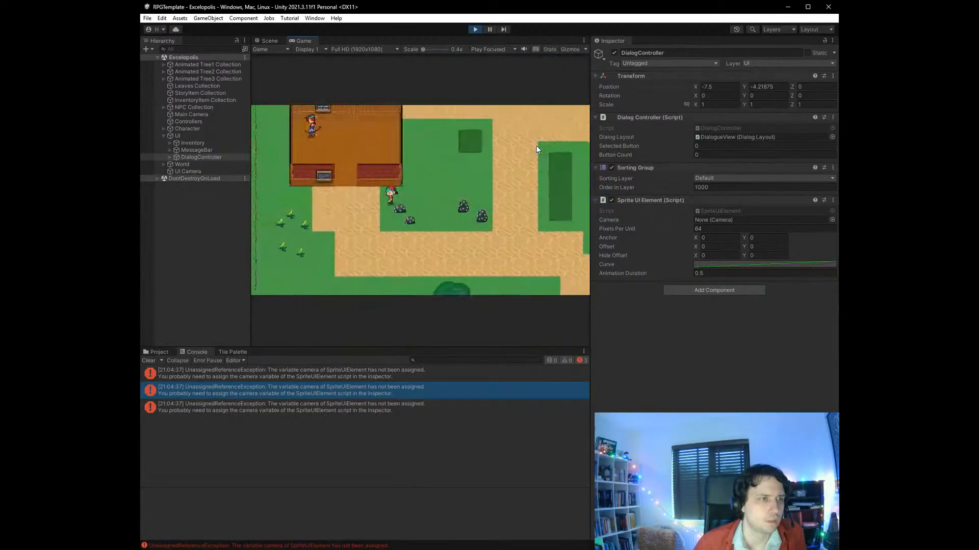
pyautogui.press('Up')
pyautogui.press('Up')
pyautogui.press('Left')
pyautogui.press('Up')
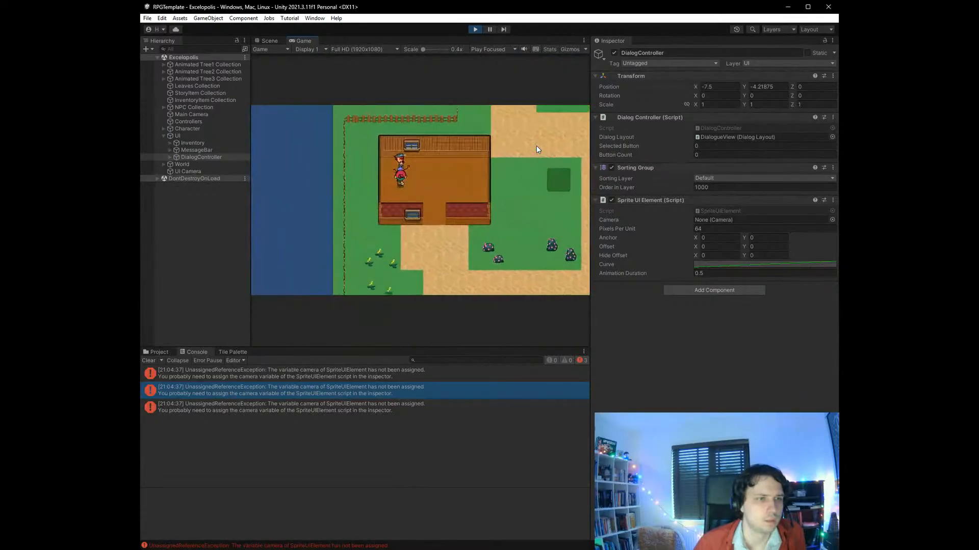
pyautogui.press('space')
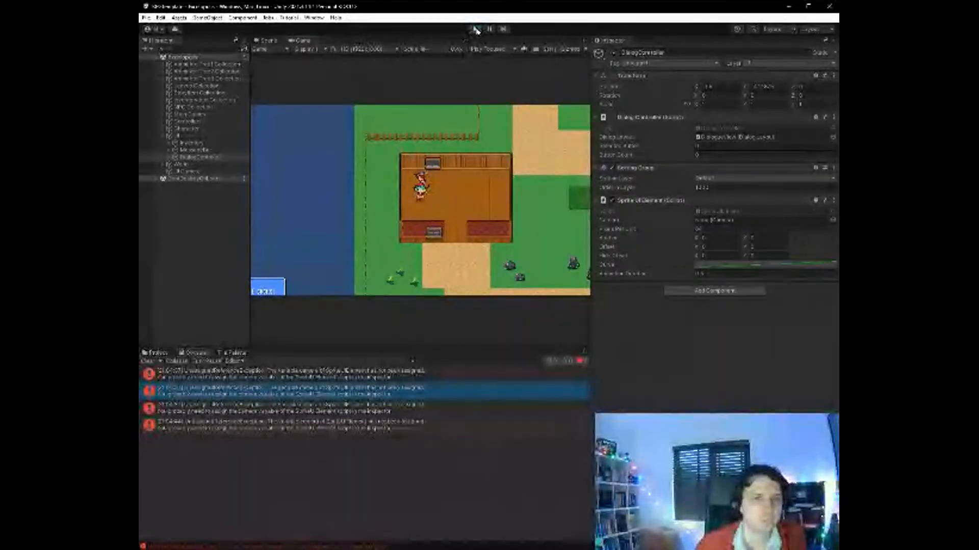
pyautogui.click(474, 30)
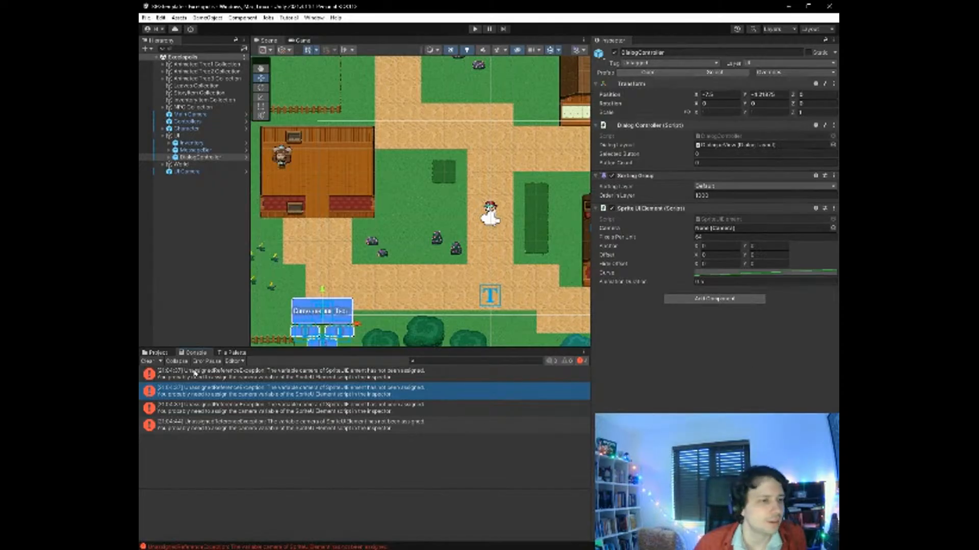
# - Open the BlankSceneBackup scene and inspect its UI Camera settings
pyautogui.click(162, 353)
pyautogui.doubleClick(260, 402)
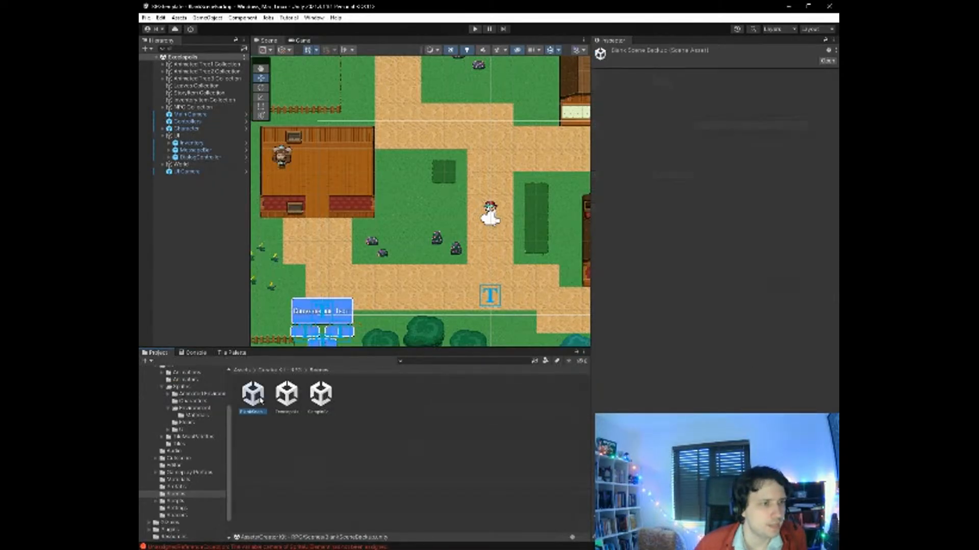
pyautogui.click(204, 151)
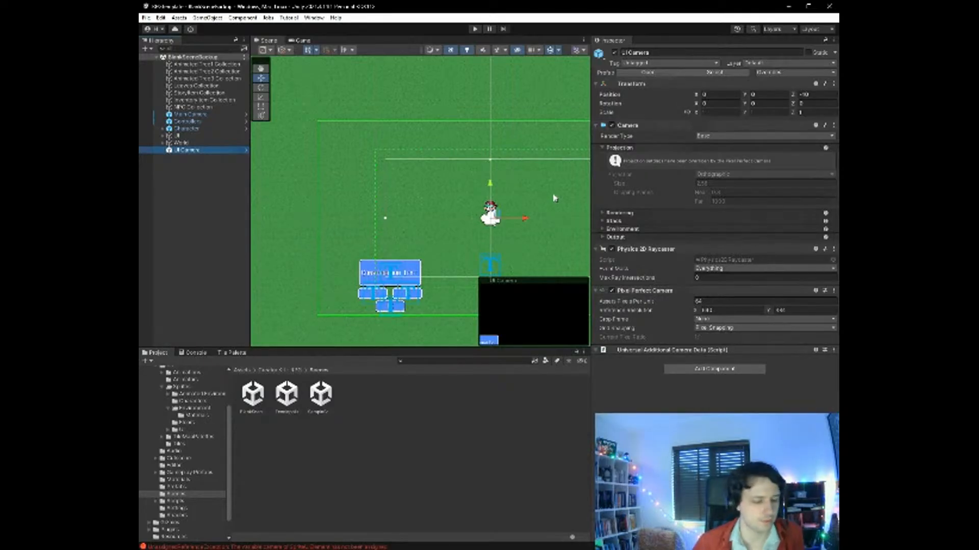
pyautogui.hotkey('alt', 'Tab')
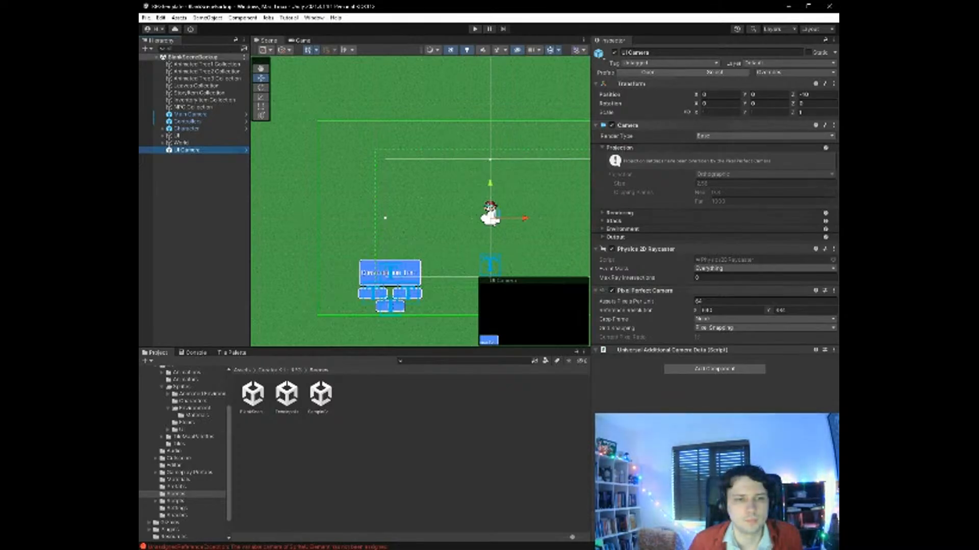
pyautogui.click(201, 211)
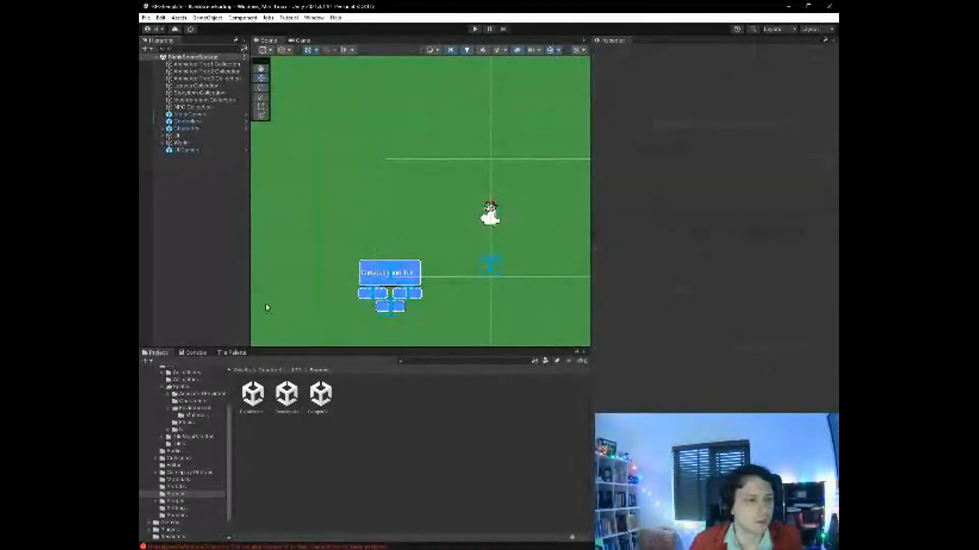
# - Reopen the Excelopolis scene and examine its UI Camera's projection, rendering, stack and environment settings
pyautogui.click(292, 390)
pyautogui.doubleClick(289, 386)
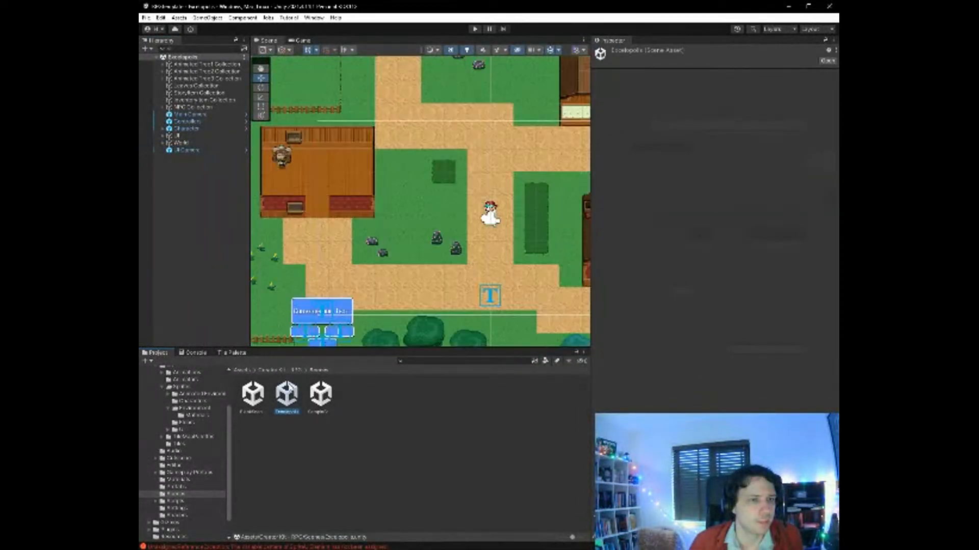
pyautogui.click(205, 151)
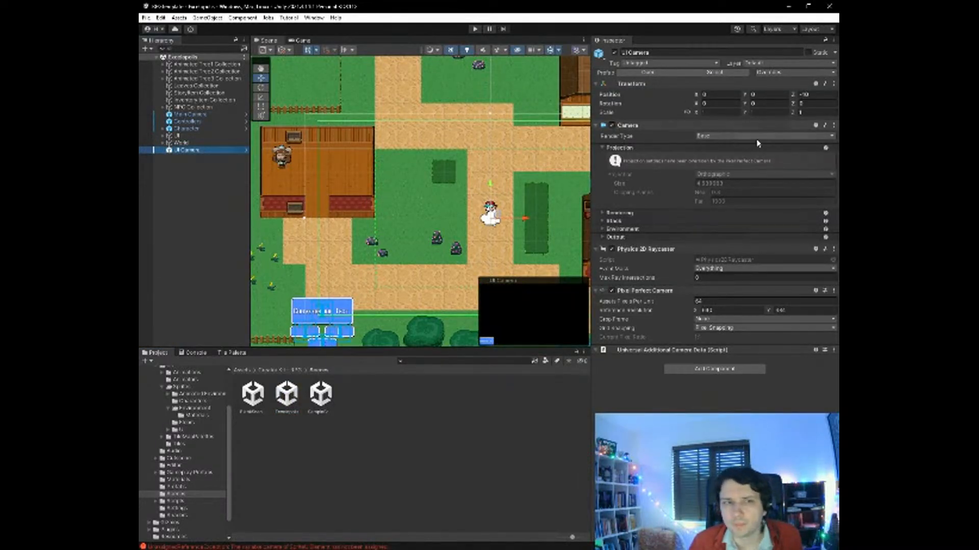
pyautogui.click(733, 184)
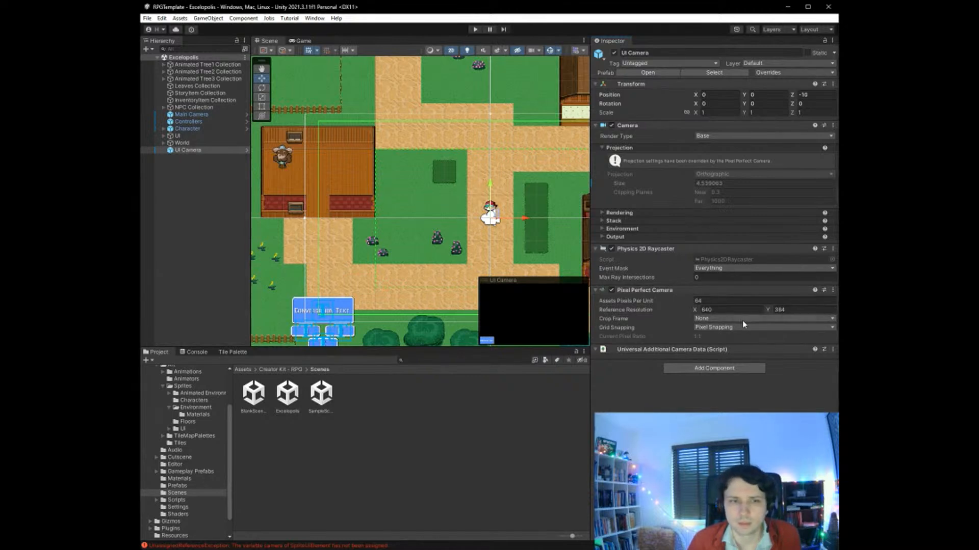
pyautogui.click(731, 350)
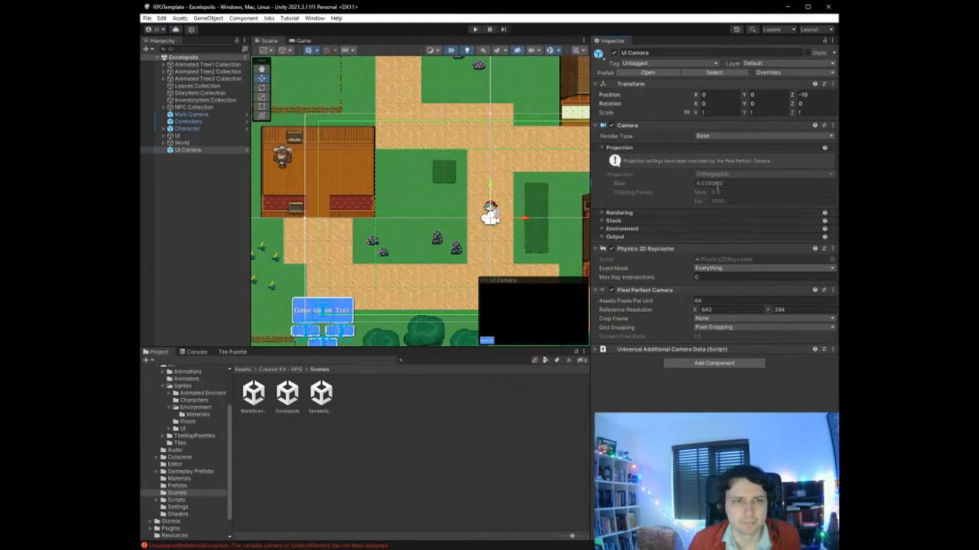
pyautogui.click(620, 212)
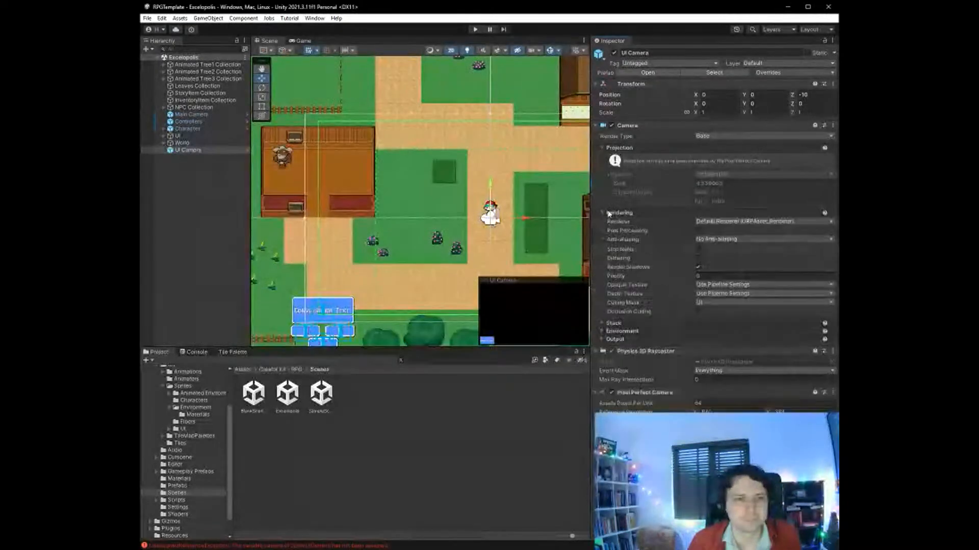
pyautogui.click(613, 323)
pyautogui.click(603, 370)
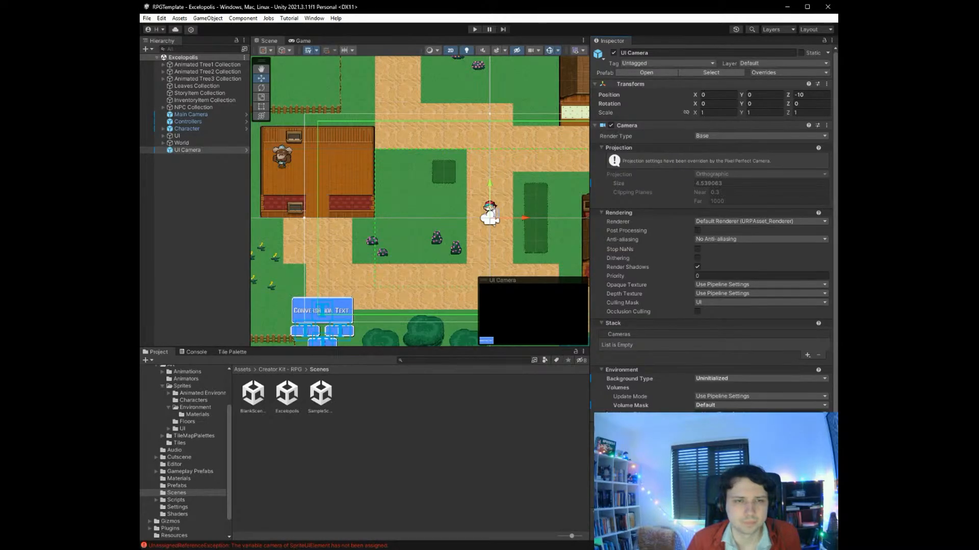
# - Open BlankSceneBackup again and examine where its UI elements sit relative to the camera frame
pyautogui.click(338, 434)
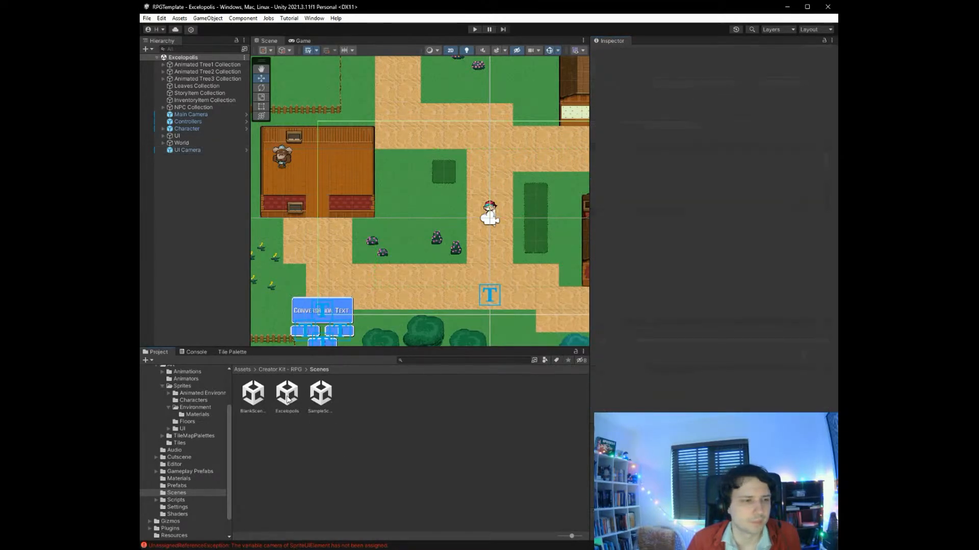
pyautogui.doubleClick(253, 395)
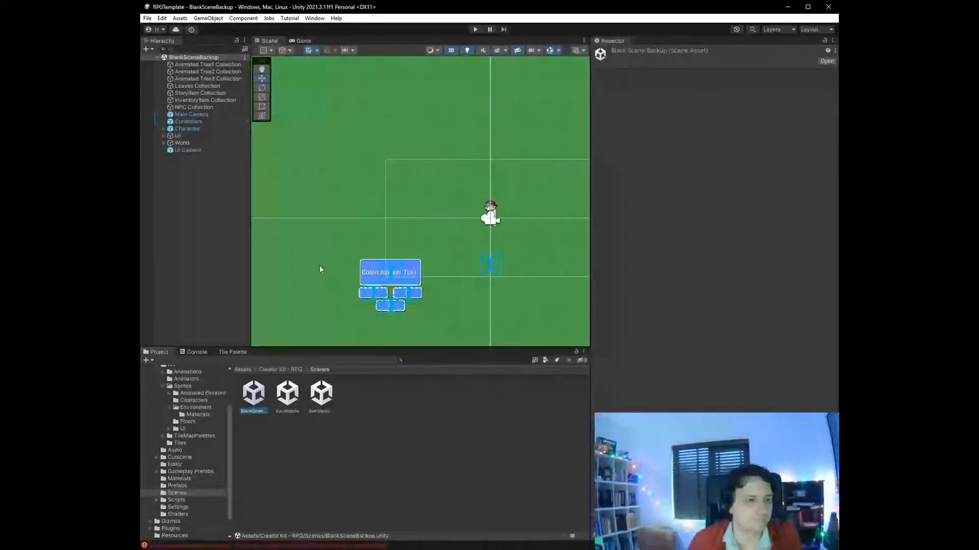
pyautogui.scroll(-5, 319, 265)
pyautogui.scroll(-4, 341, 309)
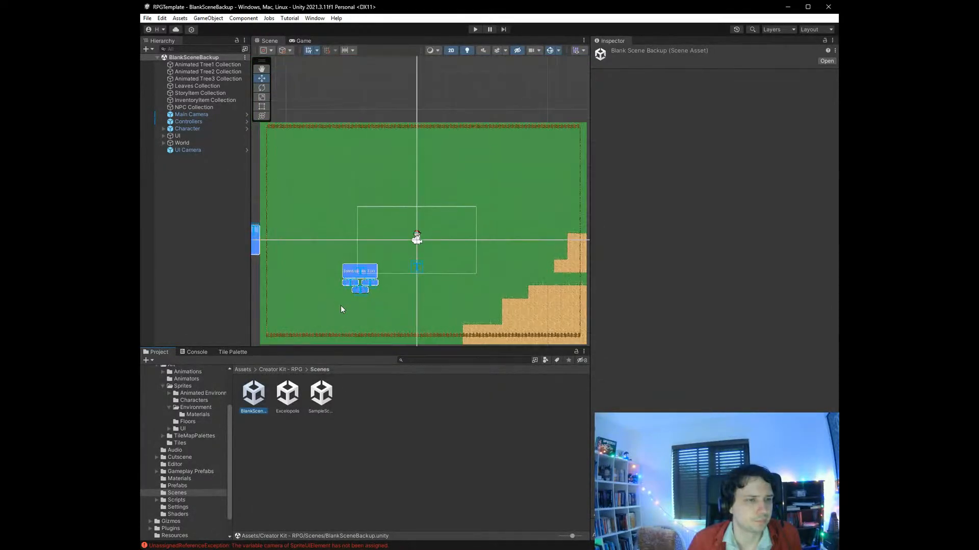
pyautogui.scroll(5, 283, 312)
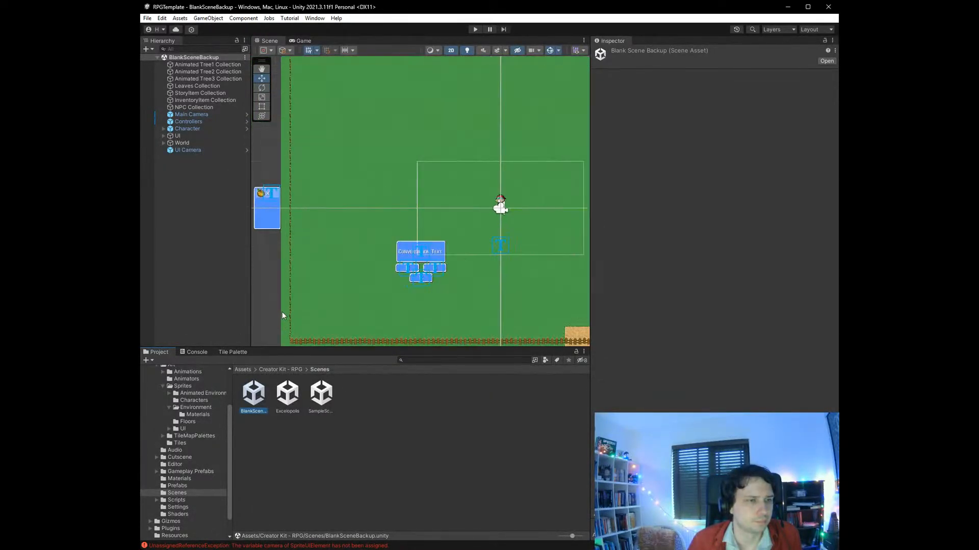
# - Return to the Excelopolis scene and examine the conversation box's placement against the camera frame
pyautogui.doubleClick(288, 399)
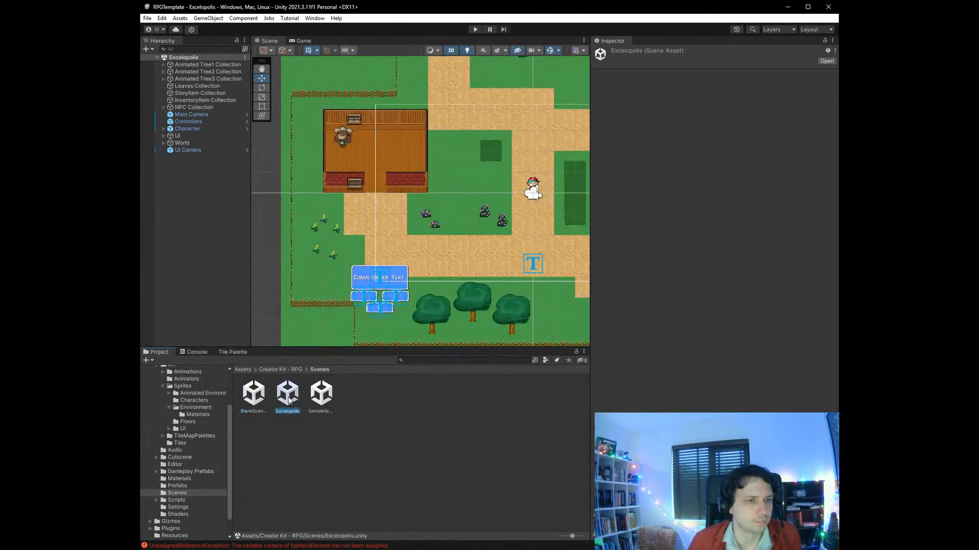
pyautogui.scroll(-3, 358, 298)
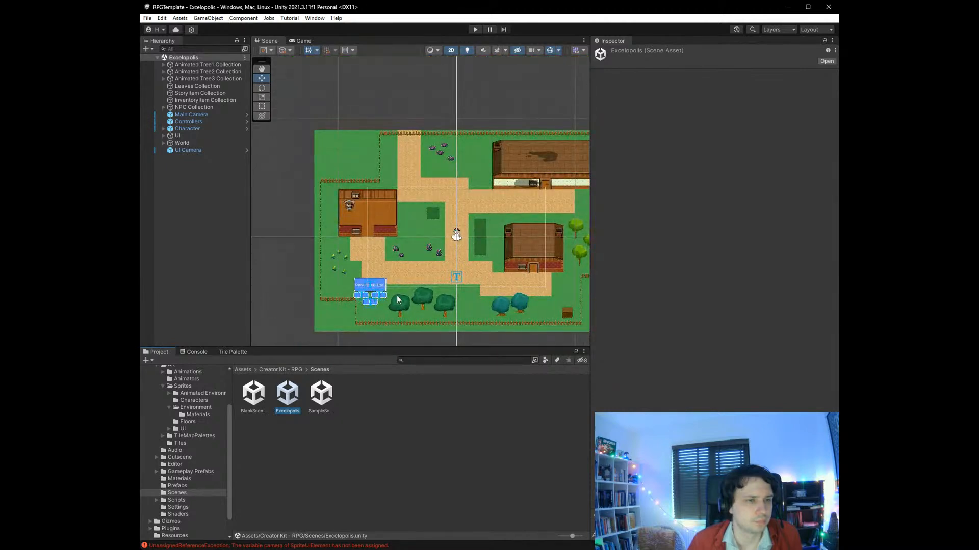
pyautogui.scroll(3, 398, 300)
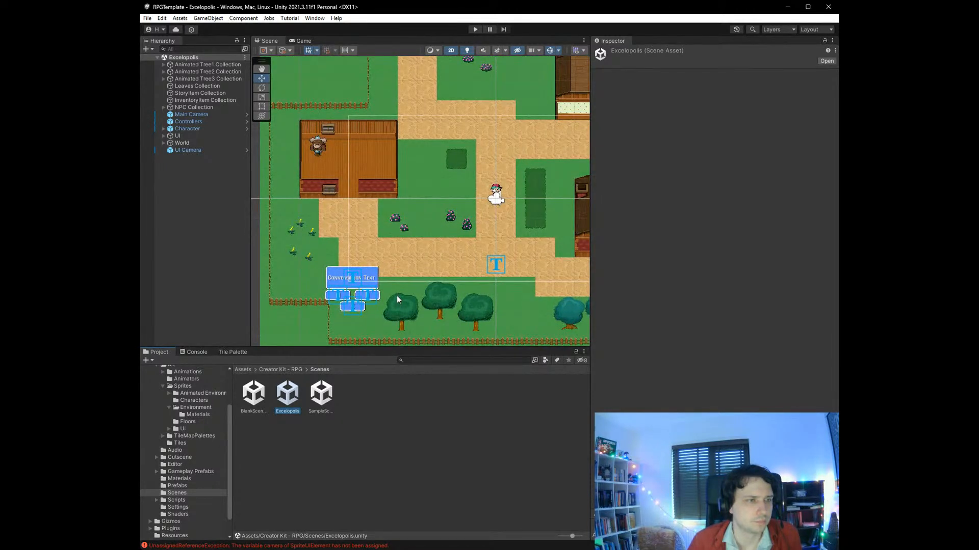
pyautogui.scroll(-4, 398, 300)
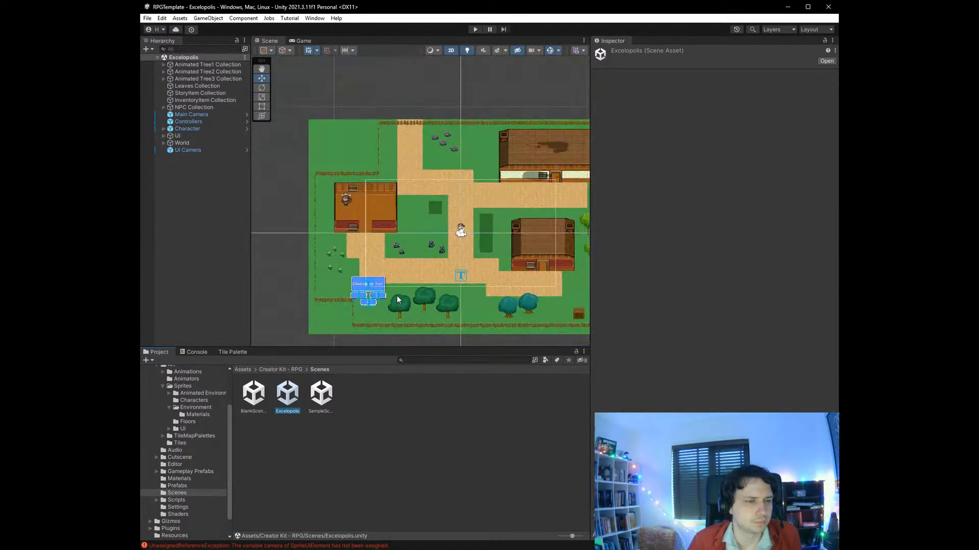
pyautogui.scroll(2, 398, 299)
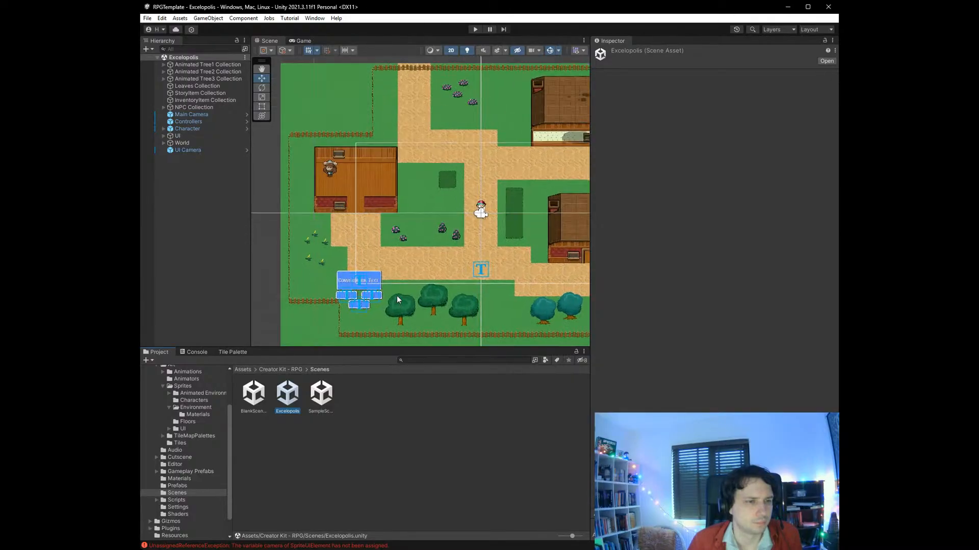
# - Assign UI Camera as the Camera reference of the Inventory object's Sprite UI Element in the UI group
pyautogui.click(207, 128)
pyautogui.click(180, 135)
pyautogui.click(163, 136)
pyautogui.click(192, 143)
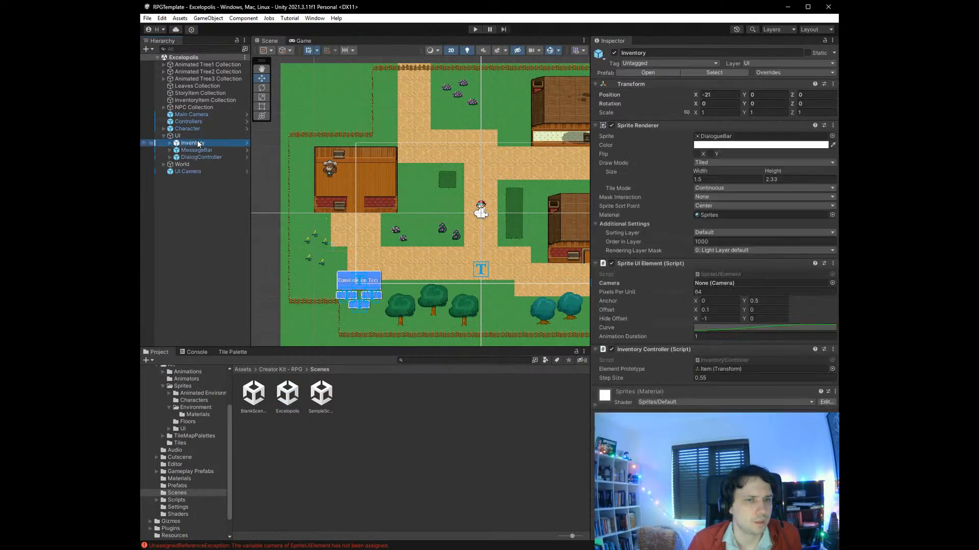
pyautogui.click(832, 283)
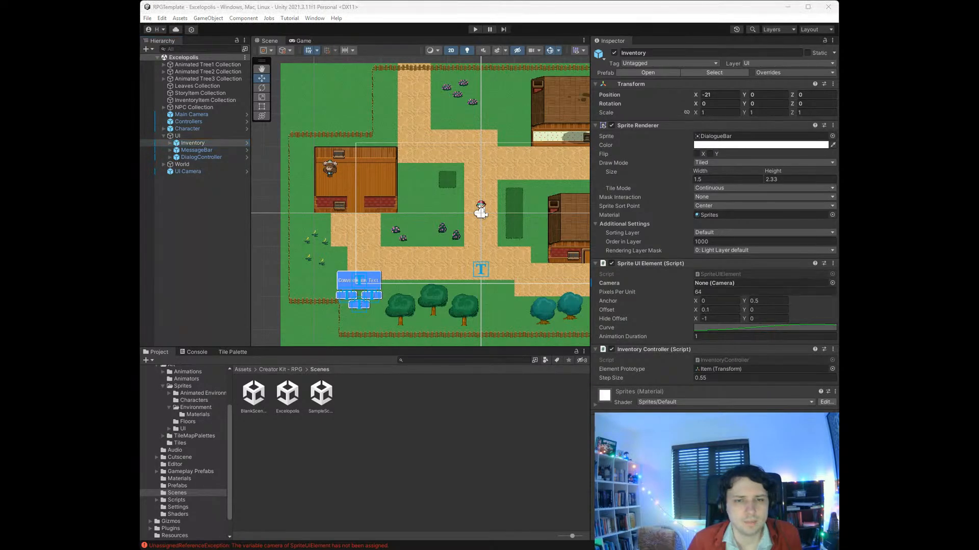
# - Set the Camera references of the MessageBar and DialogController objects to UI Camera and save the scene
pyautogui.click(229, 151)
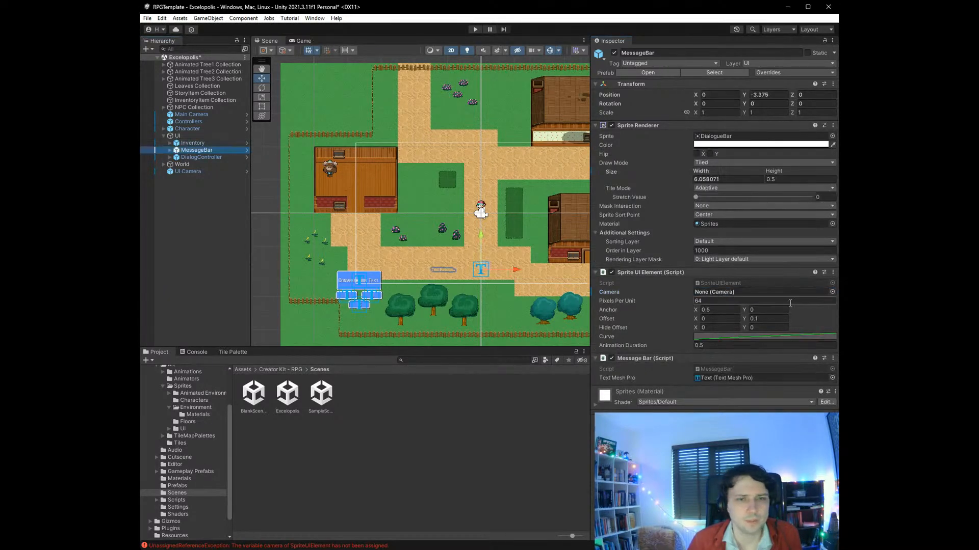
pyautogui.click(832, 292)
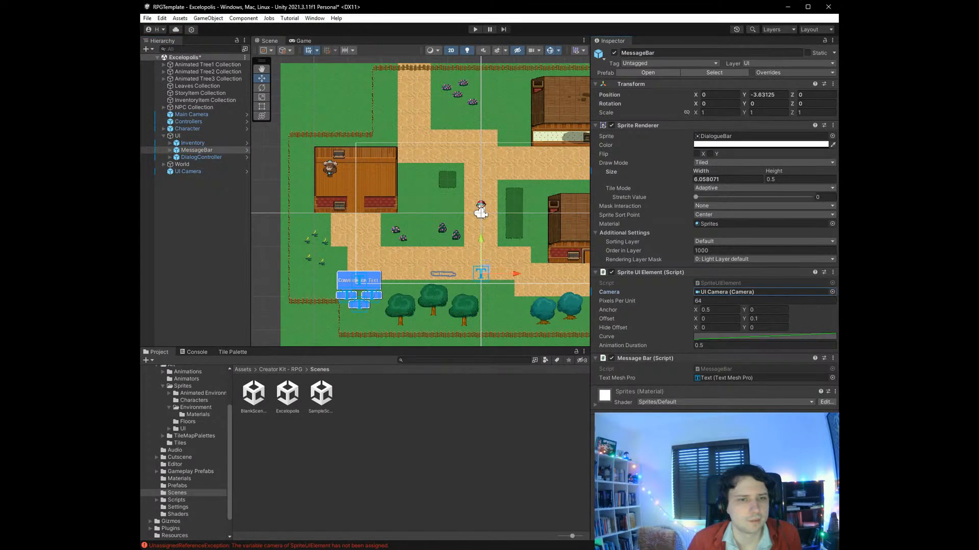
pyautogui.click(225, 157)
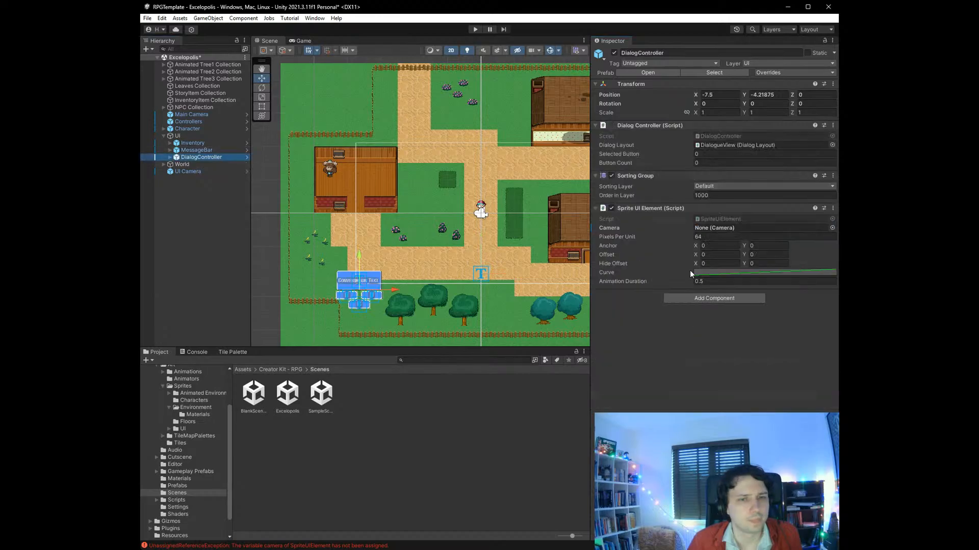
pyautogui.click(831, 228)
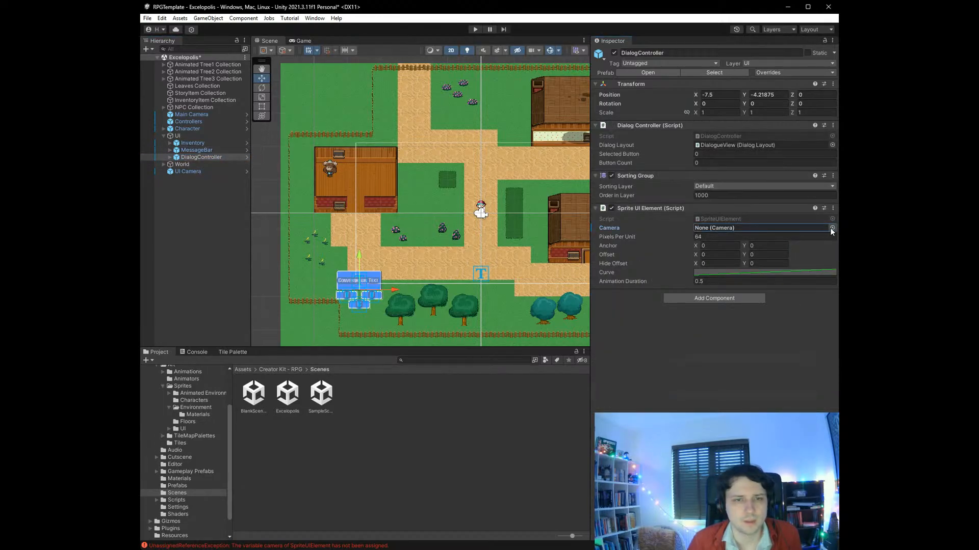
pyautogui.click(830, 227)
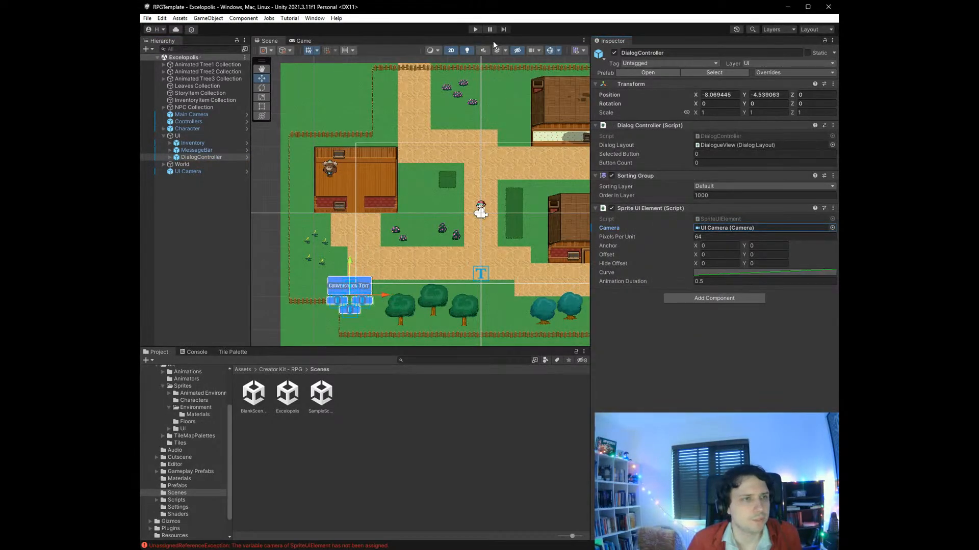
# - Play-test the scene by walking the character into the wooden house and up to the NPC to trigger the dialog
pyautogui.click(475, 29)
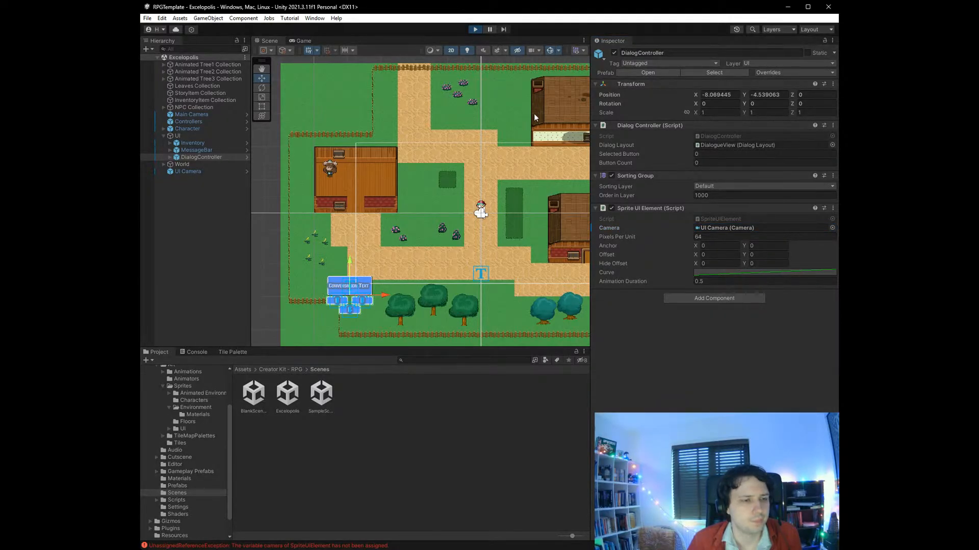
pyautogui.press('Left')
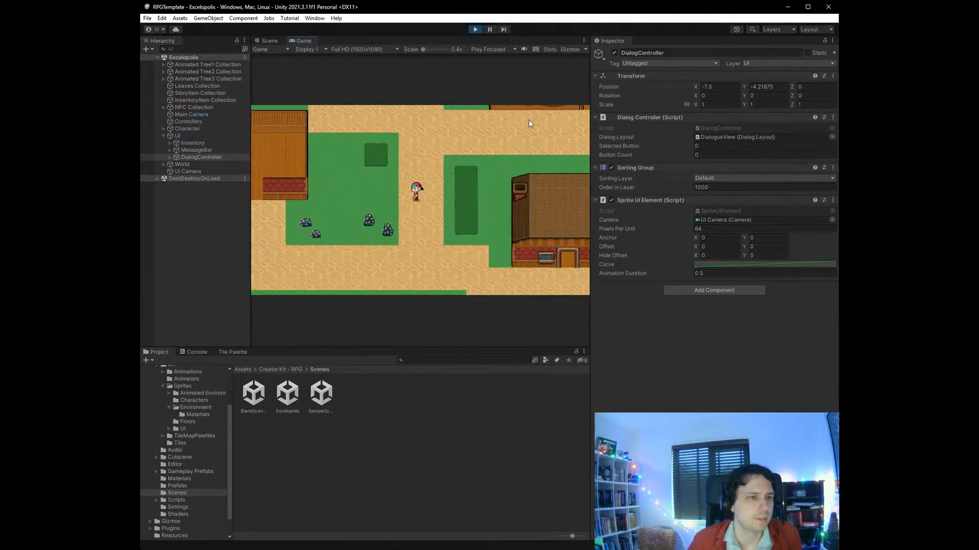
pyautogui.press('Down')
pyautogui.press('Left')
pyautogui.press('Left')
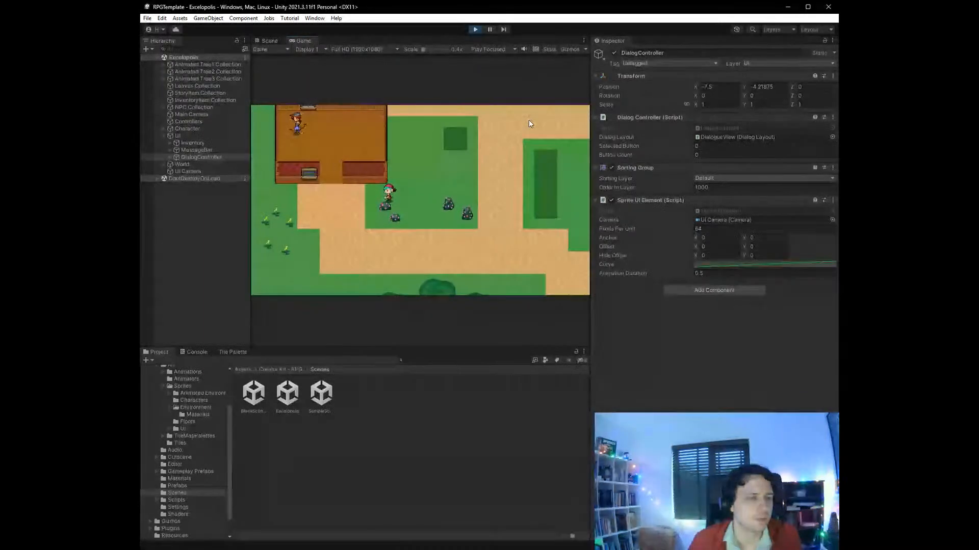
pyautogui.press('Up')
pyautogui.press('Up')
pyautogui.press('Left')
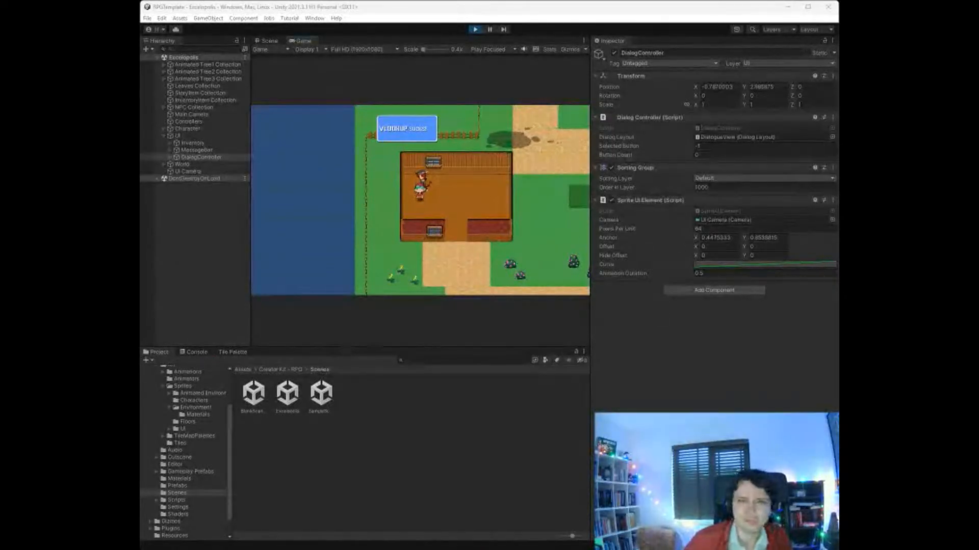
# - Capture a screenshot of the whole game picture showing the dialog, and enlarge the Game view's scale
pyautogui.press('super+shift+s')
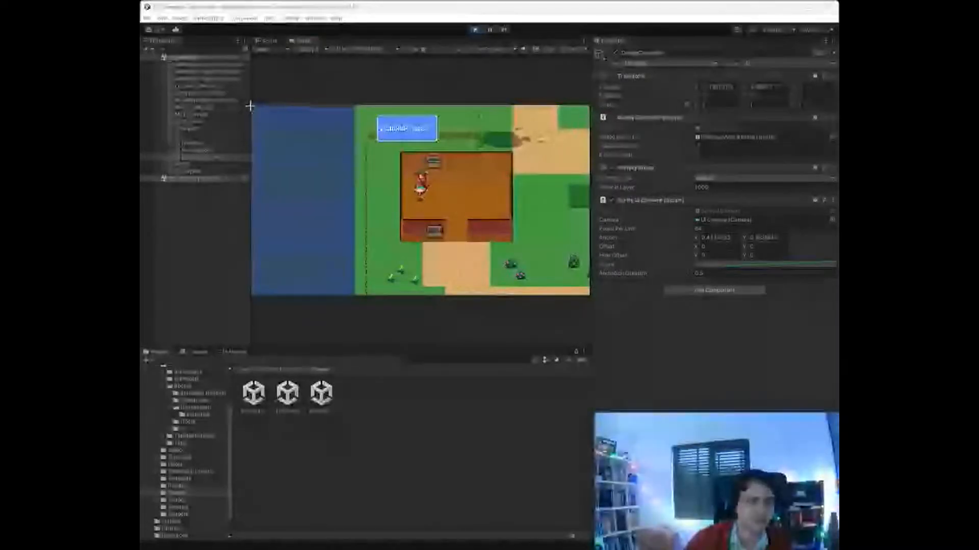
pyautogui.moveTo(250, 105); pyautogui.dragTo(589, 296)
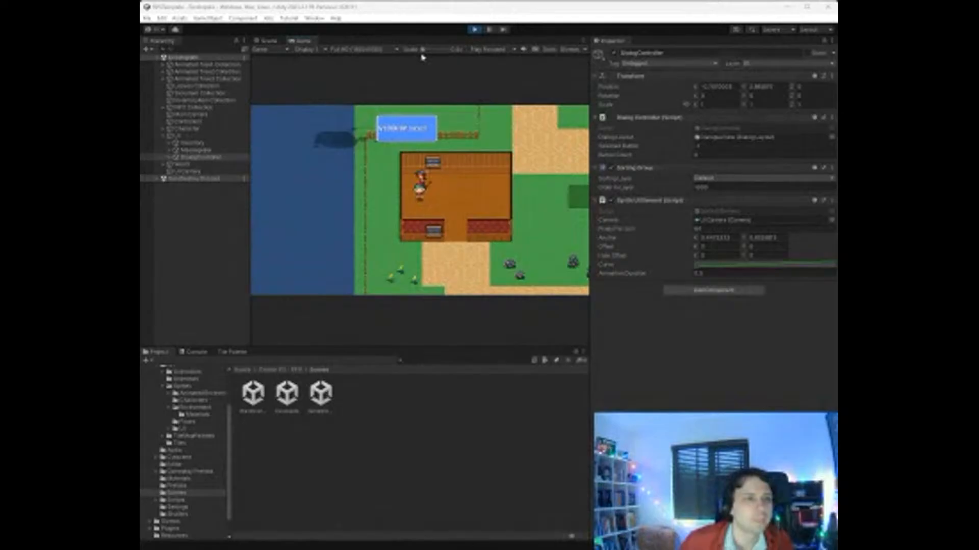
pyautogui.moveTo(422, 49)
pyautogui.mouseDown()
pyautogui.moveTo(438, 50)
pyautogui.moveTo(427, 51)
pyautogui.mouseUp()
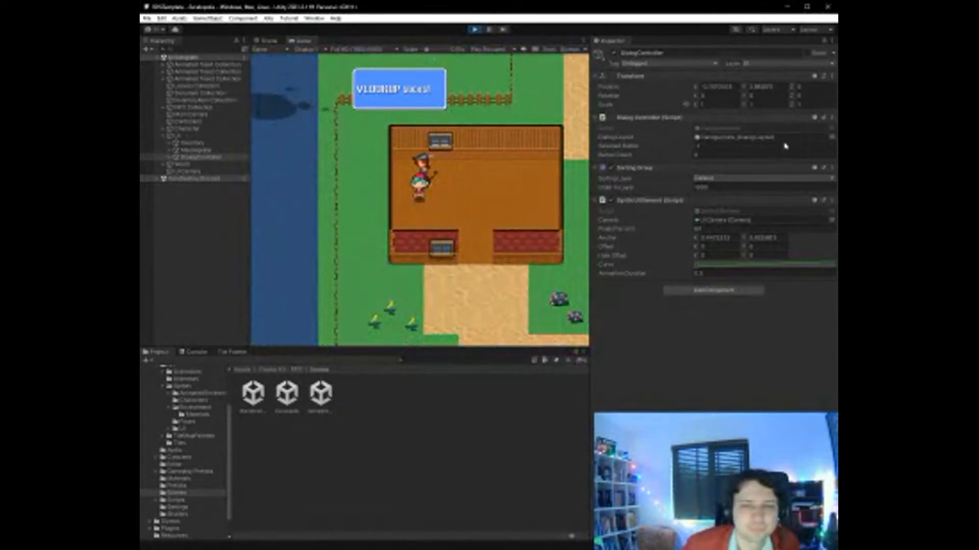
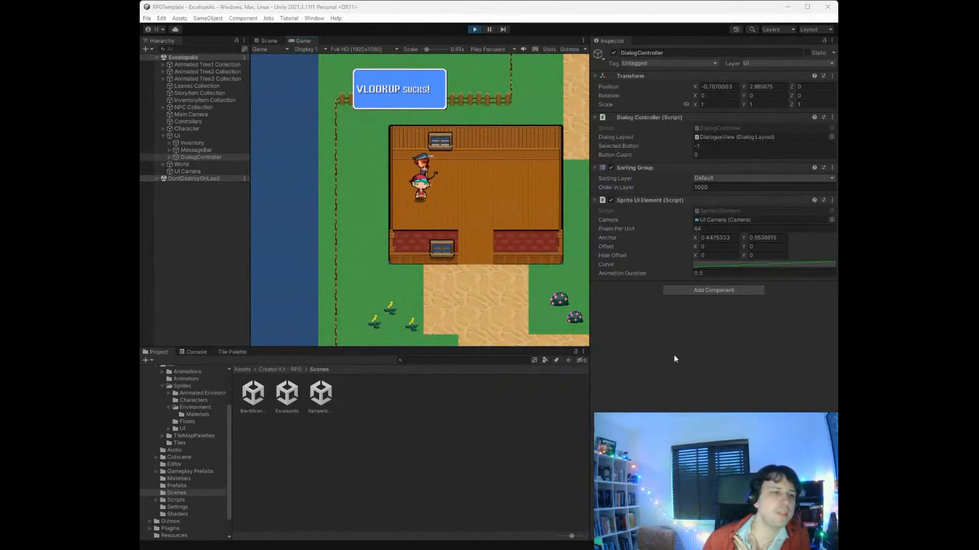
# - Stop play mode and select the Lianna NPC in the NPC Collection to inspect its components
pyautogui.click(515, 213)
pyautogui.click(164, 129)
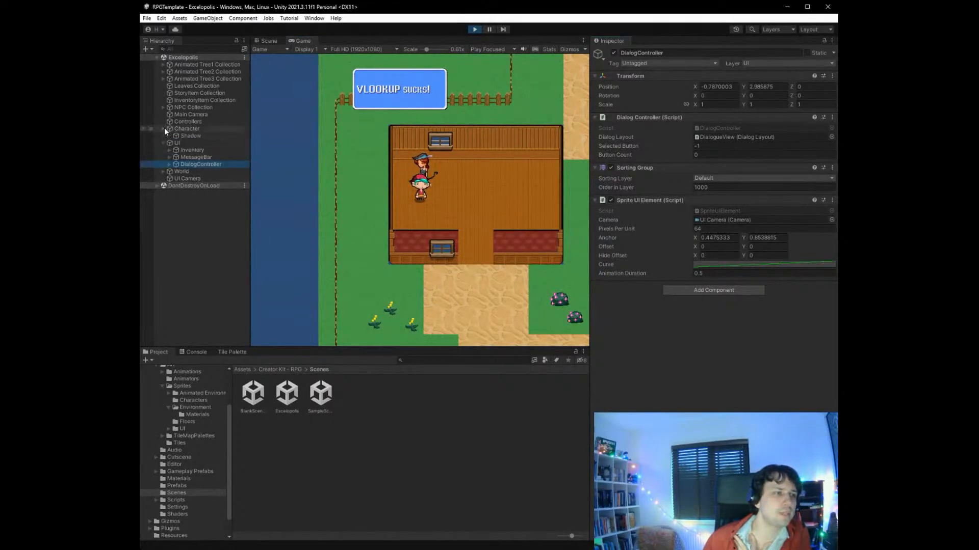
pyautogui.click(475, 29)
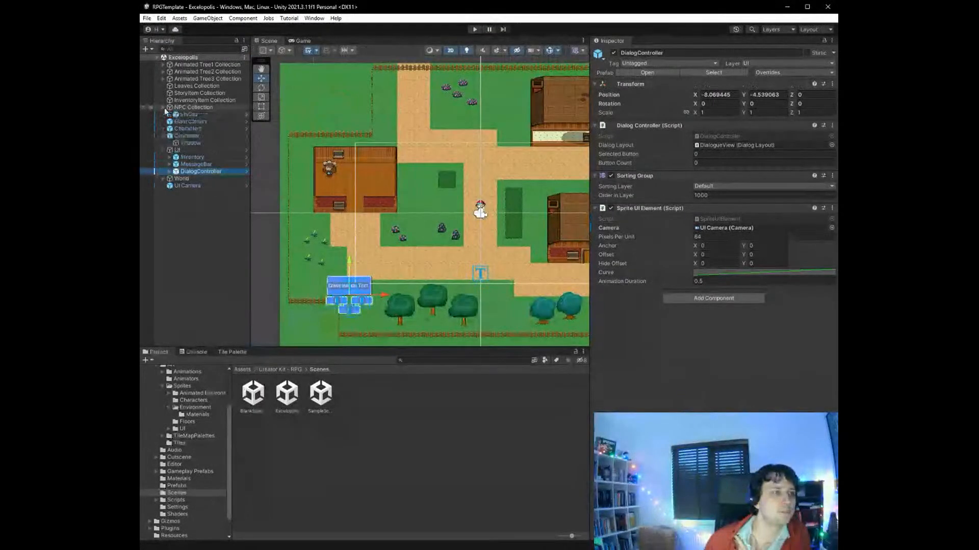
pyautogui.click(198, 115)
pyautogui.scroll(-1, 713, 339)
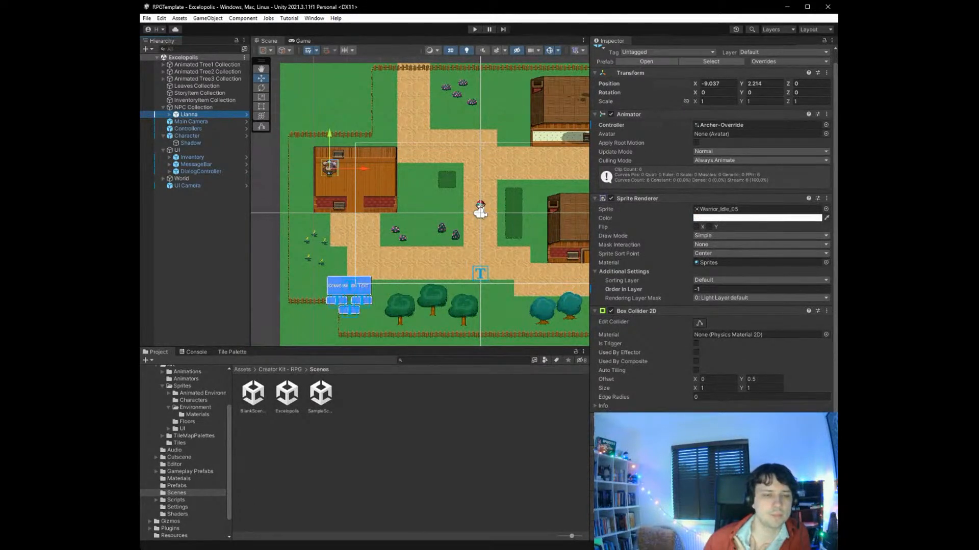
pyautogui.click(632, 418)
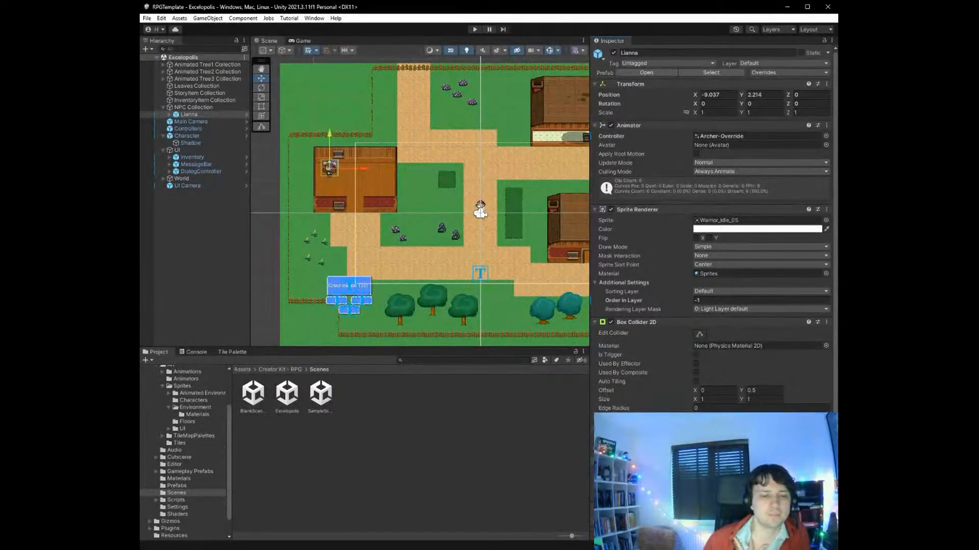
# - Switch to Visual Studio and examine the OnEnable and OnCollisionEnter2D methods in NPCController.cs
pyautogui.hotkey('alt', 'Tab')
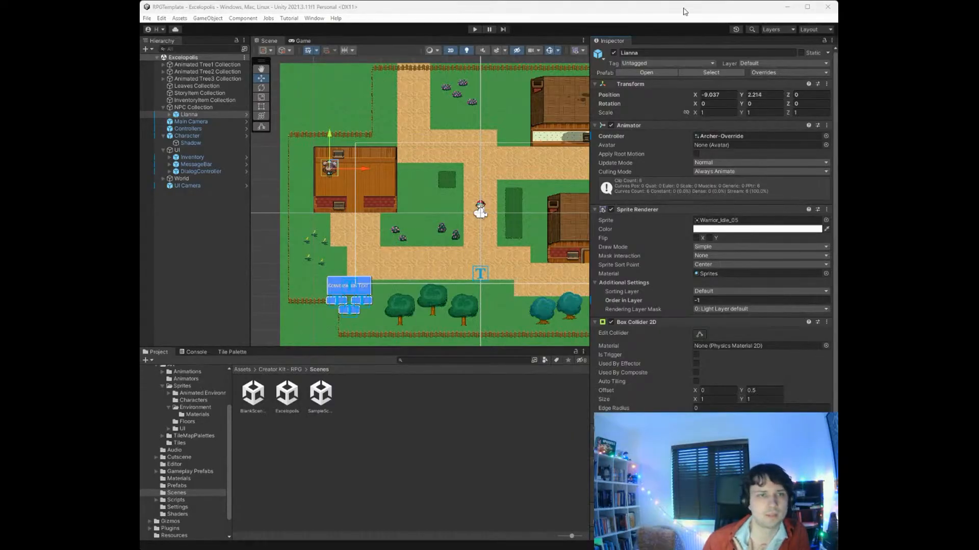
pyautogui.hotkey('alt', 'Tab')
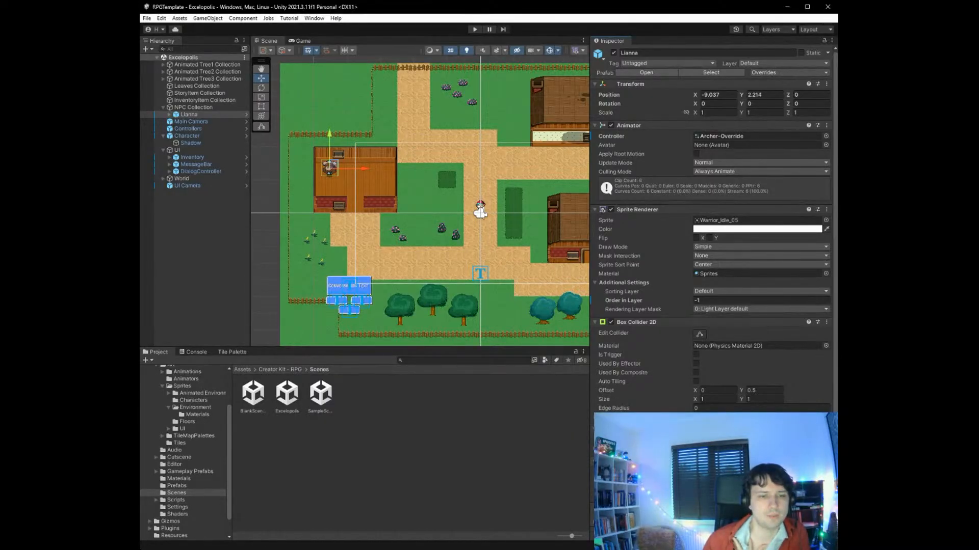
pyautogui.hotkey('alt', 'Tab')
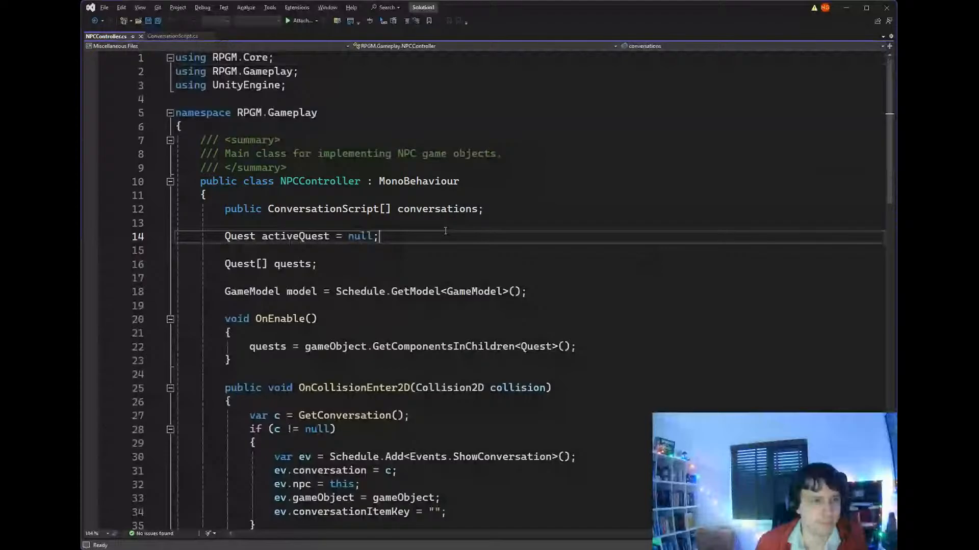
pyautogui.keyDown('ctrl'); pyautogui.scroll(-3, 378, 172); pyautogui.keyUp('ctrl')
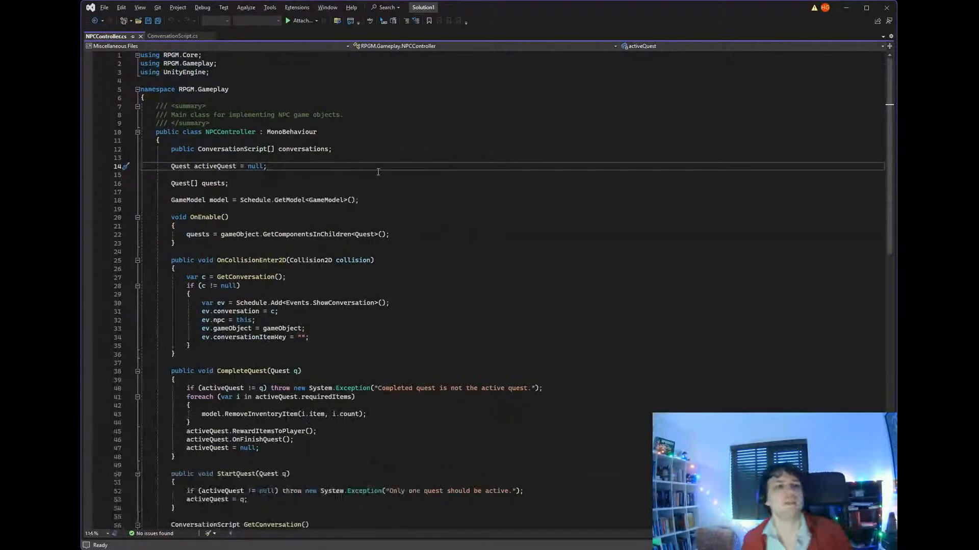
pyautogui.scroll(-2, 378, 172)
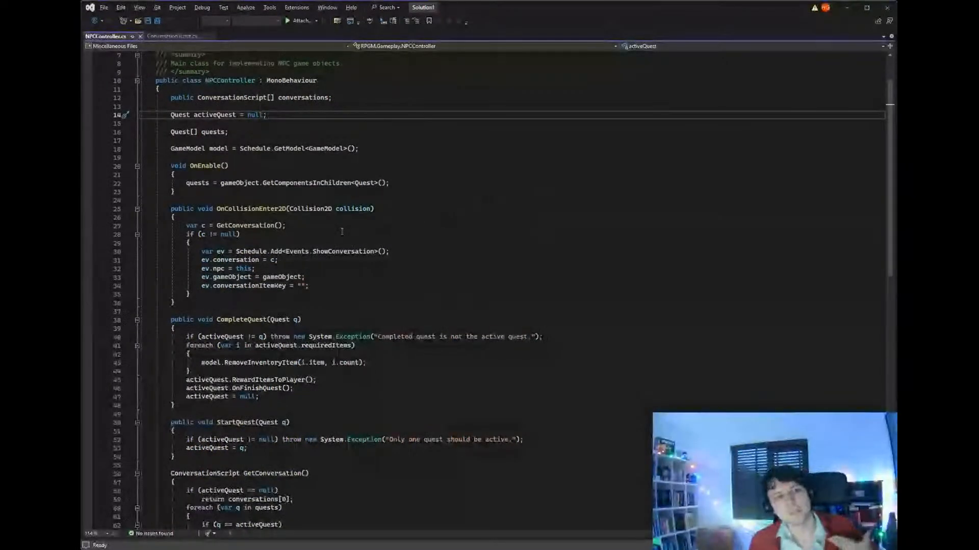
pyautogui.click(186, 182)
pyautogui.moveTo(185, 183); pyautogui.dragTo(407, 184)
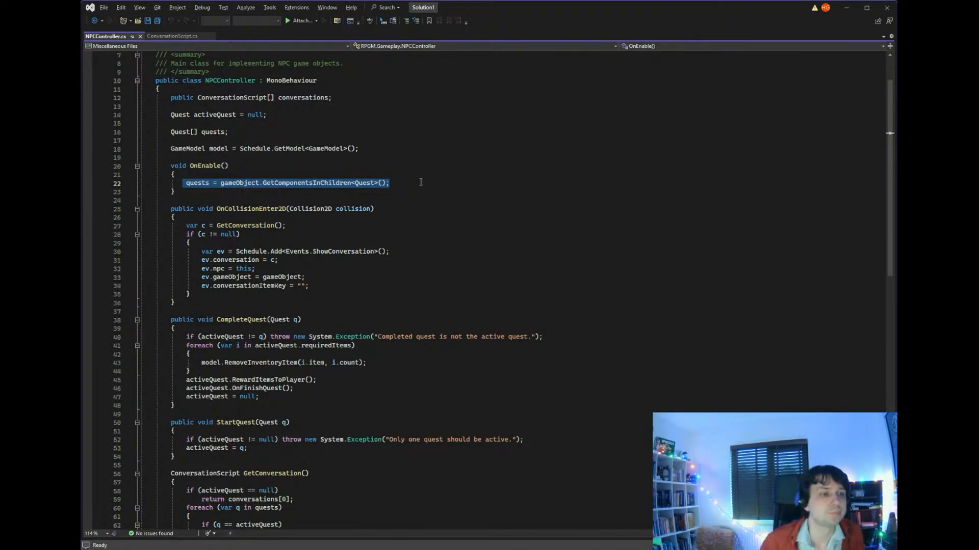
pyautogui.moveTo(217, 209); pyautogui.dragTo(425, 212)
pyautogui.moveTo(240, 235); pyautogui.dragTo(96, 223)
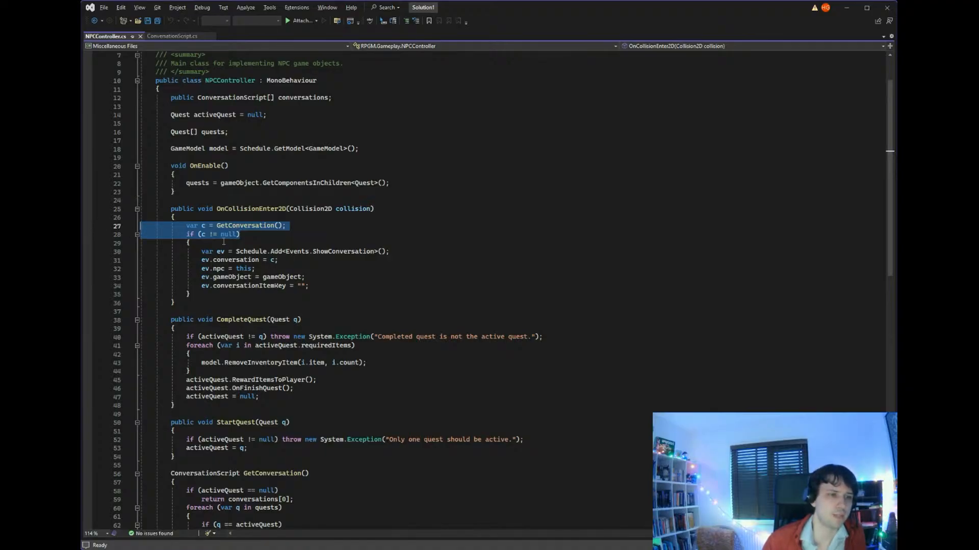
# - Examine how CompleteQuest checks the active quest and handles required items, along with the StartQuest and GetConversation methods in NPCController.cs
pyautogui.scroll(-3, 396, 238)
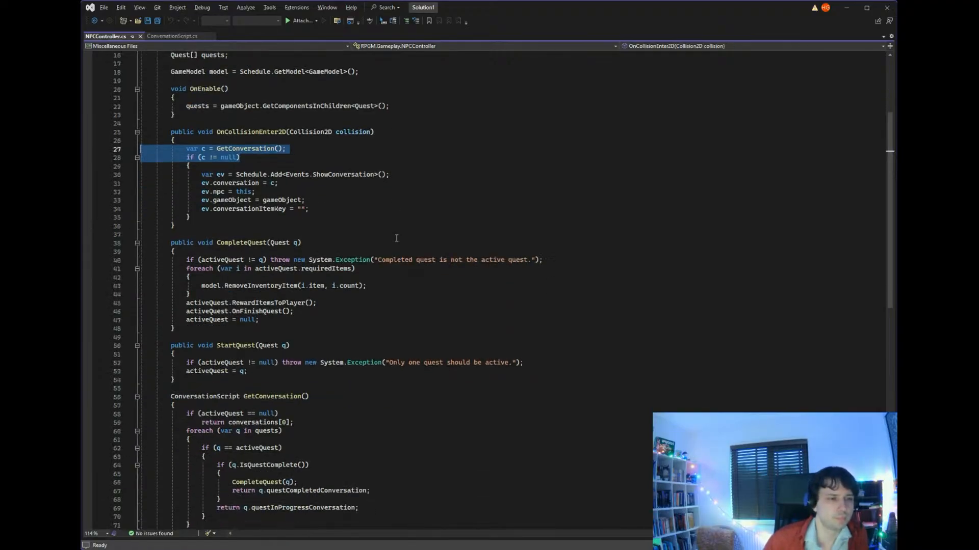
pyautogui.moveTo(337, 320); pyautogui.dragTo(143, 242)
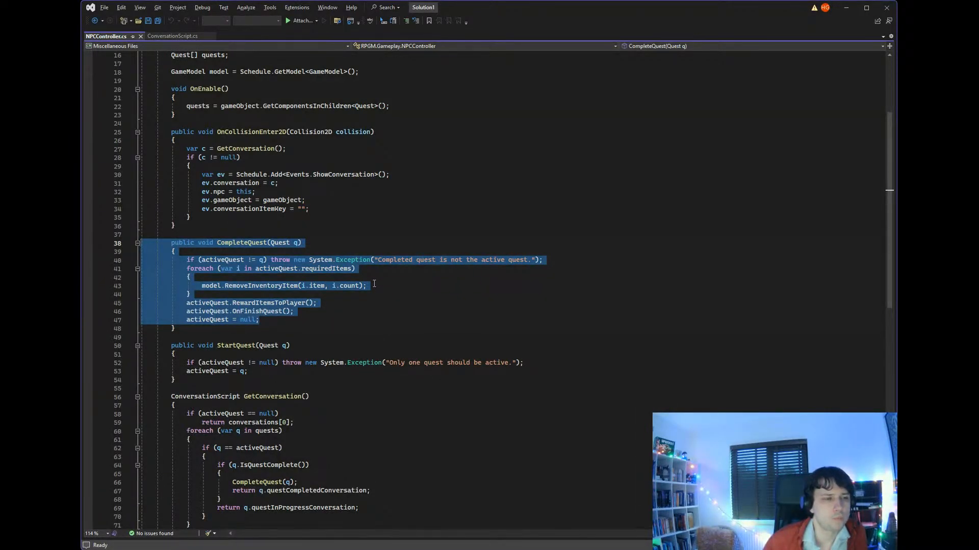
pyautogui.moveTo(184, 259); pyautogui.dragTo(543, 261)
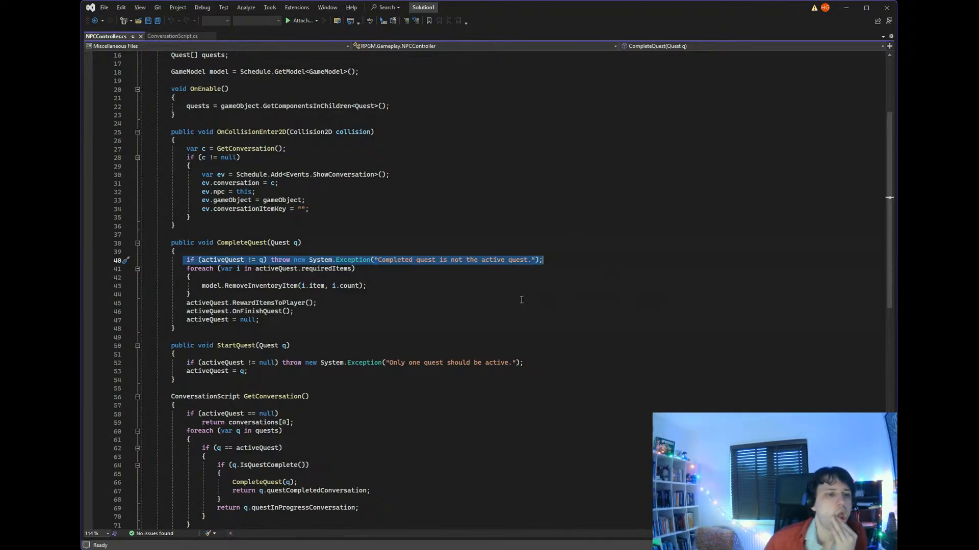
pyautogui.click(258, 269)
pyautogui.click(300, 269)
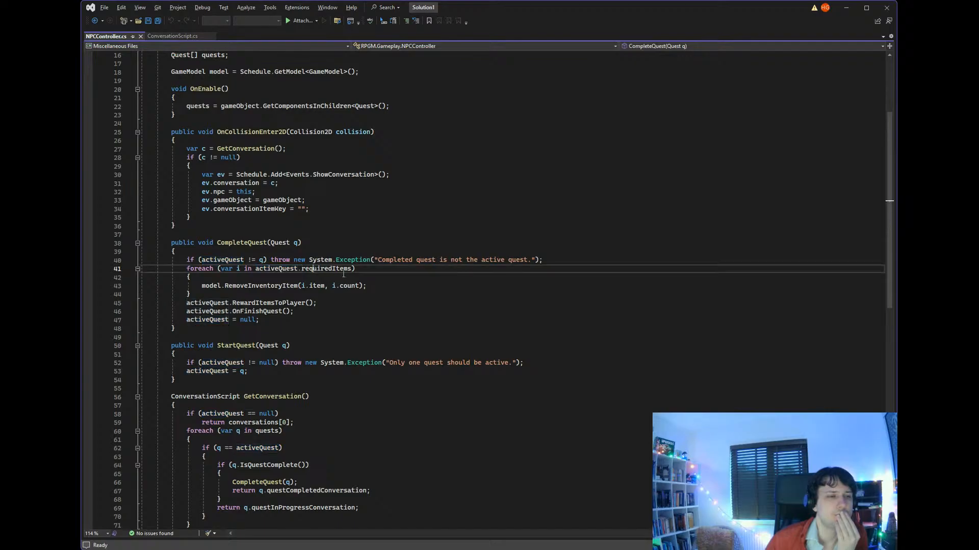
pyautogui.moveTo(301, 271); pyautogui.dragTo(304, 272)
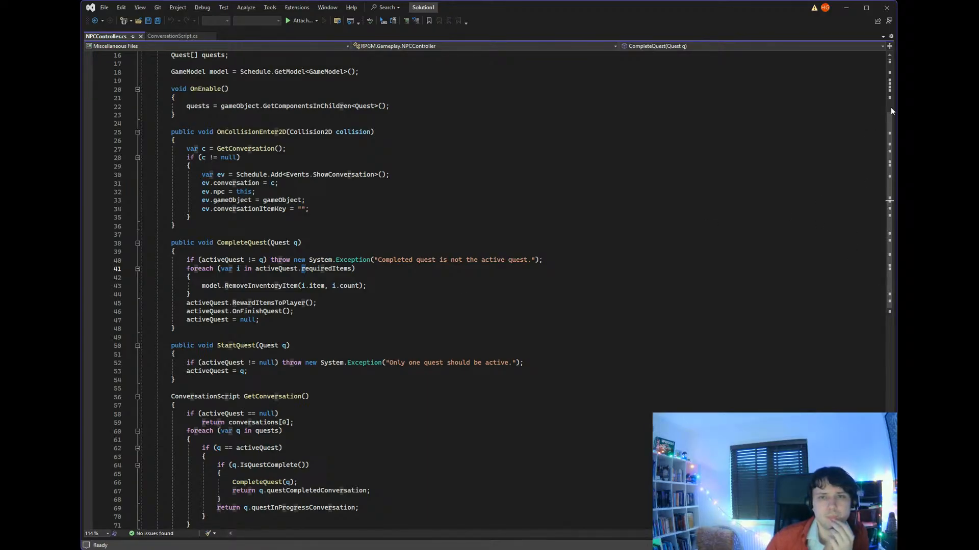
pyautogui.scroll(-3, 889, 111)
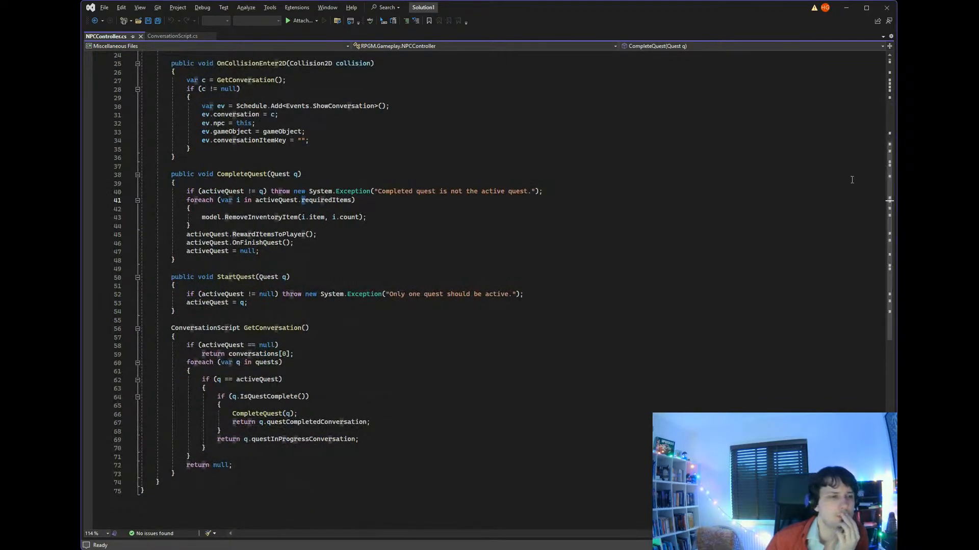
pyautogui.scroll(1, 304, 232)
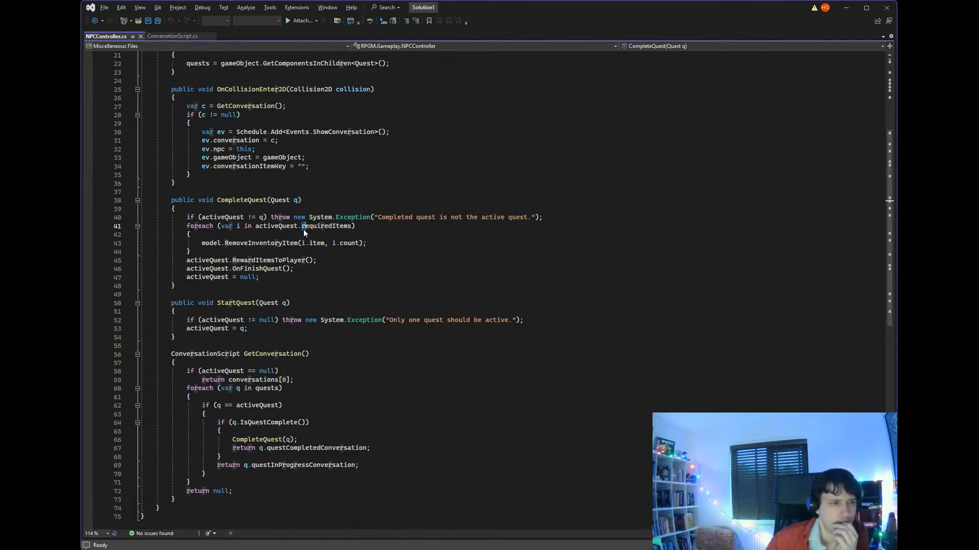
pyautogui.scroll(9, 304, 230)
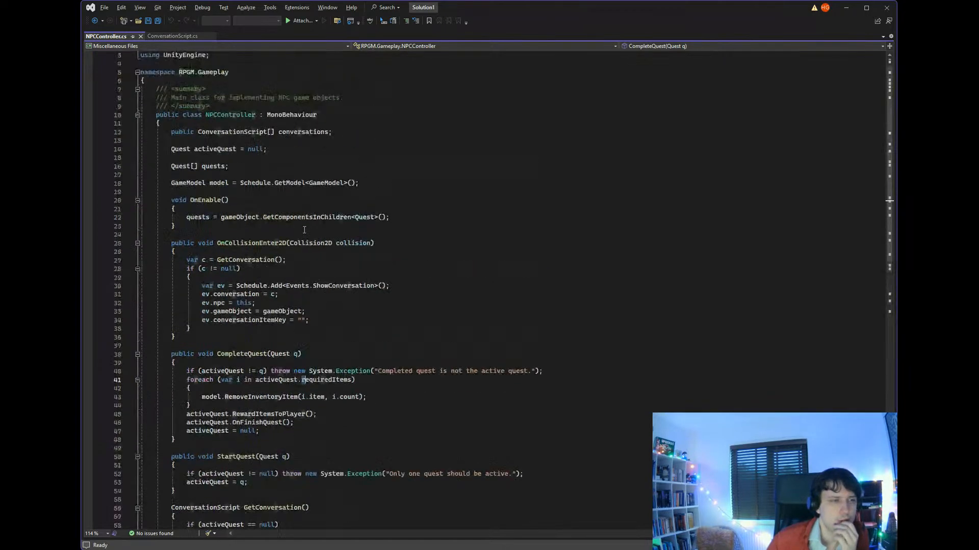
pyautogui.scroll(-9, 304, 230)
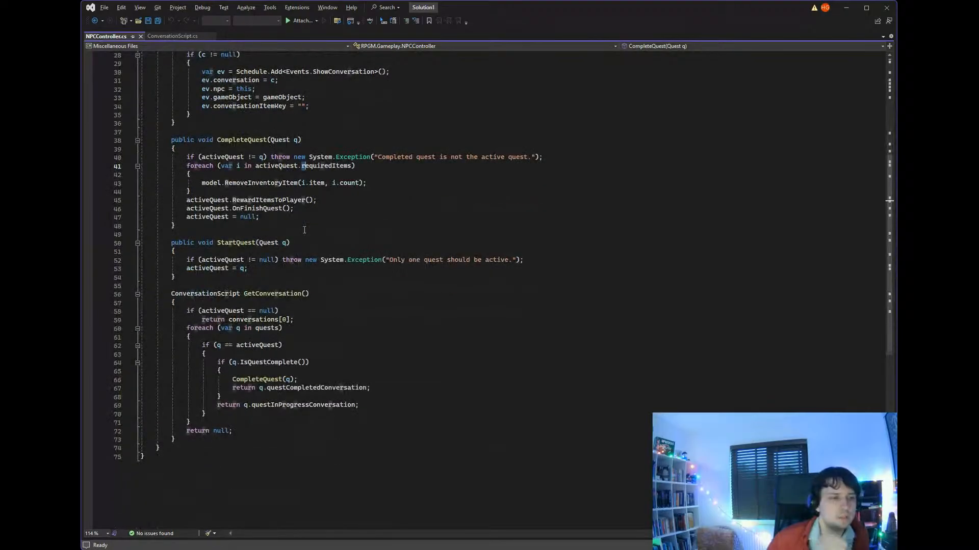
pyautogui.scroll(2, 304, 230)
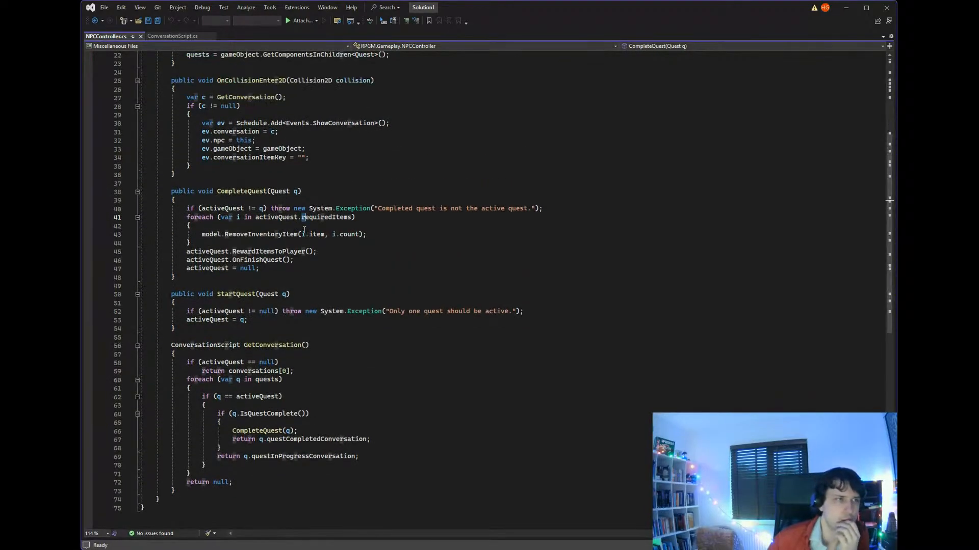
# - Open ConversationScript.cs and examine its MonoBehaviour class declaration and the index dictionary of conversation pieces
pyautogui.click(170, 36)
pyautogui.click(414, 188)
pyautogui.scroll(2, 414, 188)
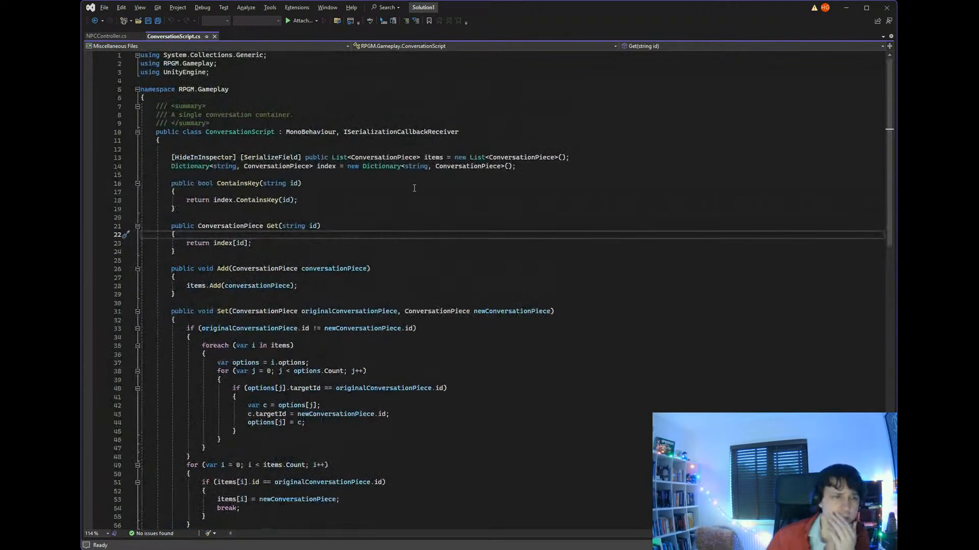
pyautogui.scroll(-2, 419, 203)
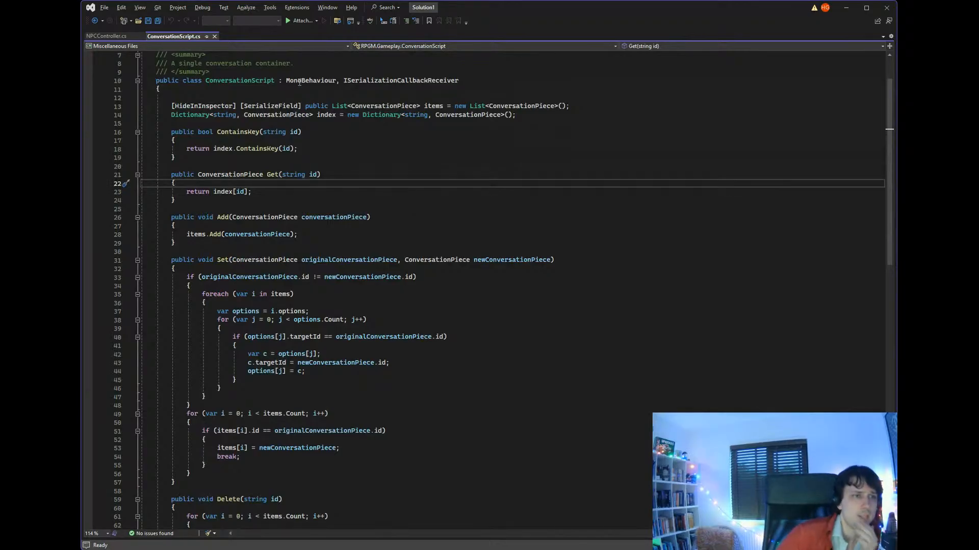
pyautogui.moveTo(286, 80); pyautogui.dragTo(338, 84)
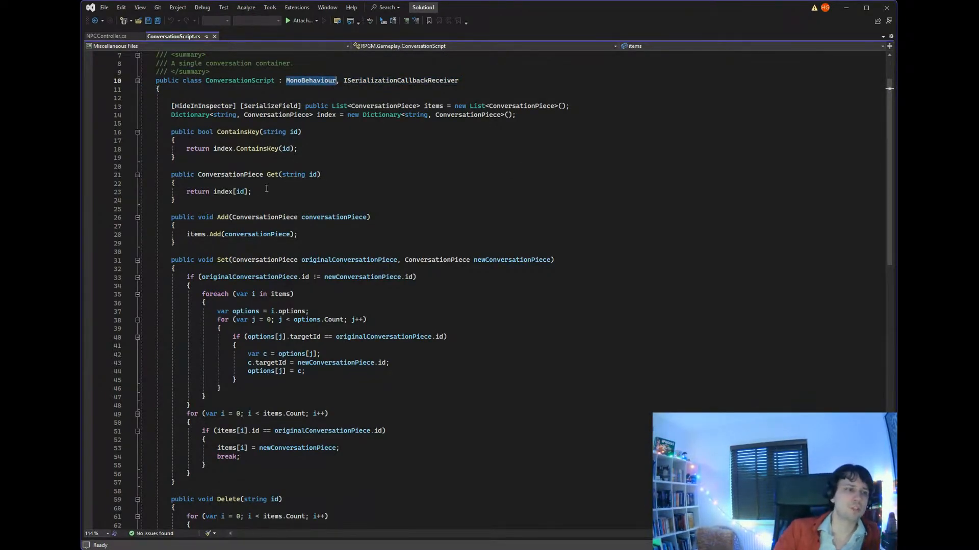
pyautogui.scroll(-12, 394, 153)
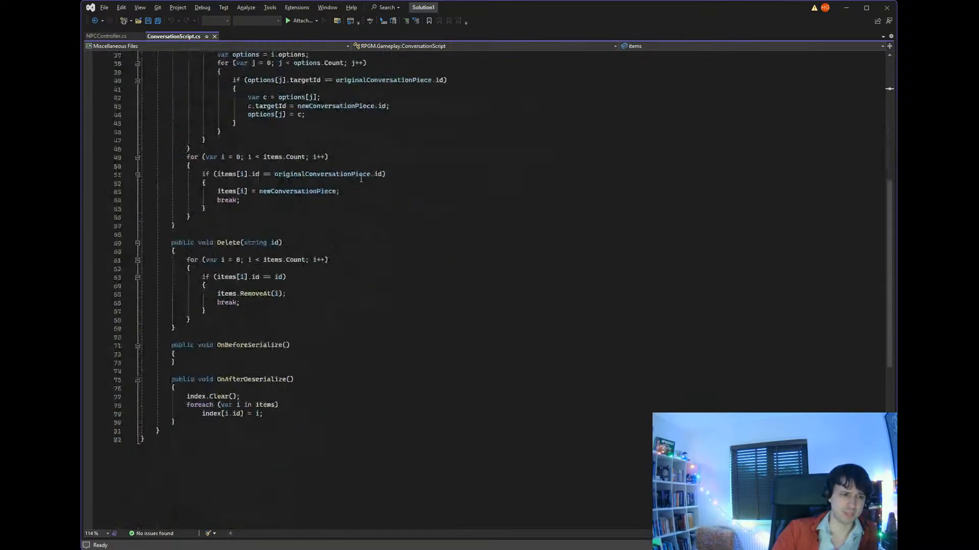
pyautogui.scroll(14, 350, 258)
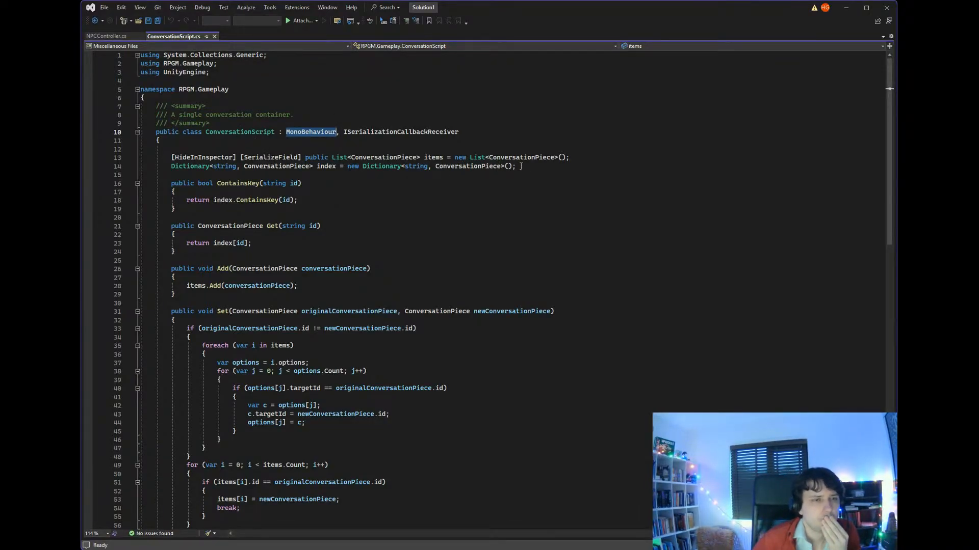
pyautogui.moveTo(540, 168); pyautogui.dragTo(137, 168)
pyautogui.scroll(-4, 379, 154)
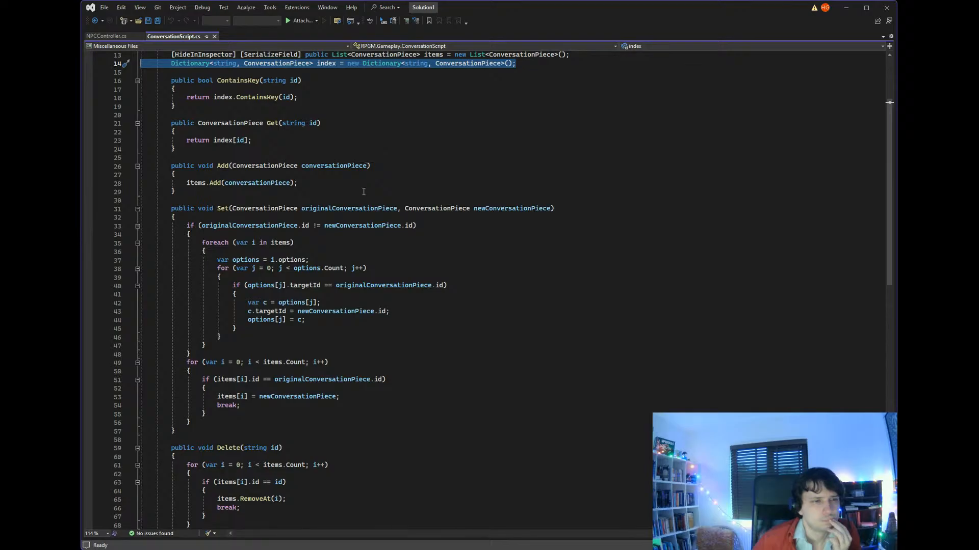
# - Examine the Set method's parameters and option-matching loop in ConversationScript.cs, and return to the Unity editor
pyautogui.moveTo(235, 208); pyautogui.dragTo(555, 208)
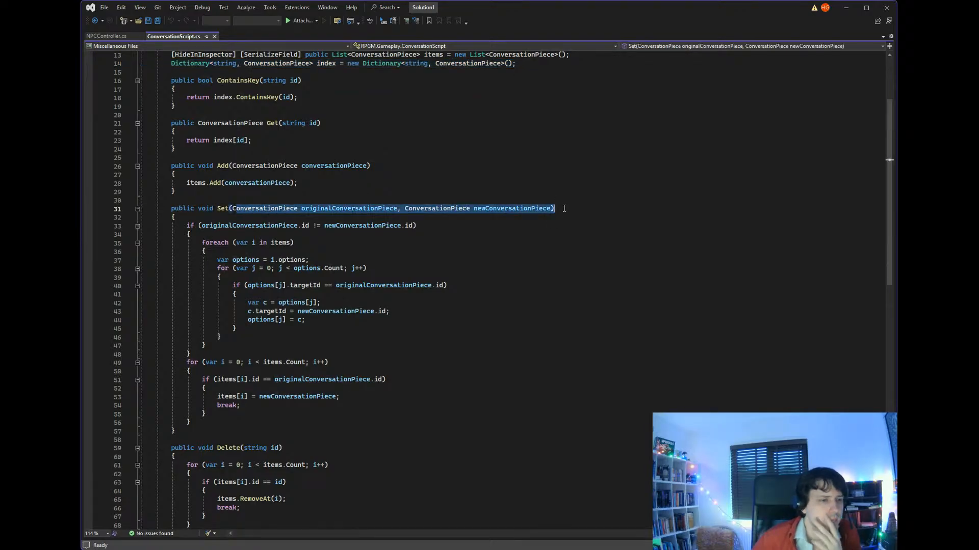
pyautogui.scroll(-2, 502, 188)
pyautogui.scroll(-2, 502, 188)
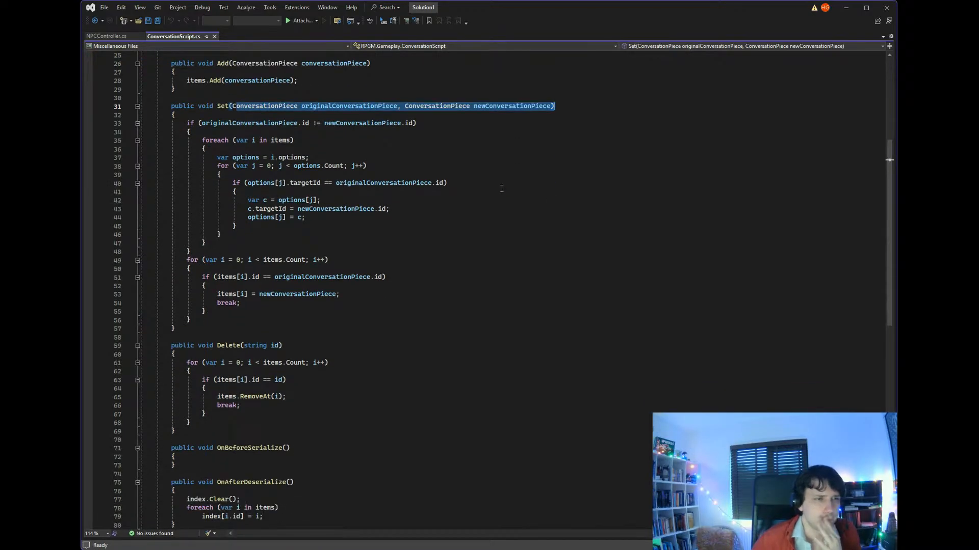
pyautogui.moveTo(233, 157); pyautogui.dragTo(310, 158)
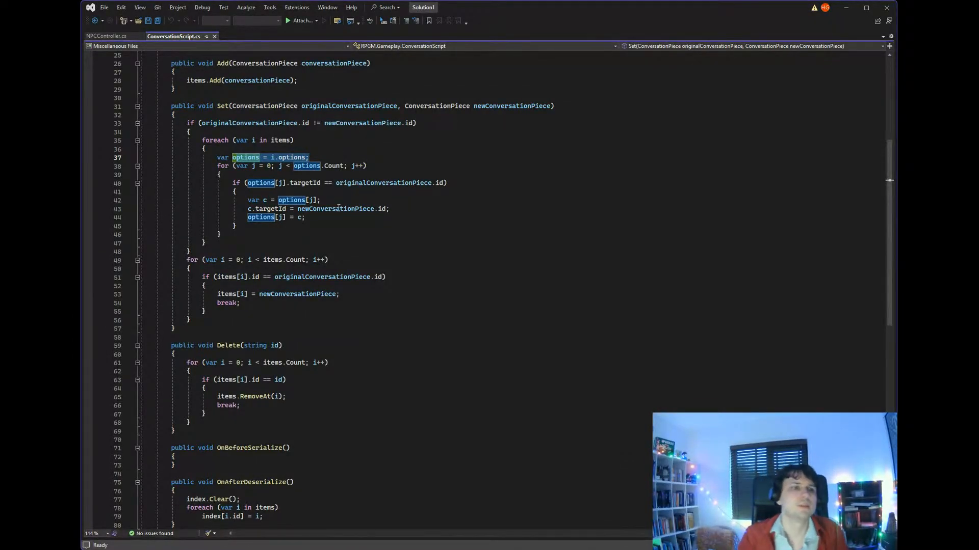
pyautogui.moveTo(290, 183); pyautogui.dragTo(521, 186)
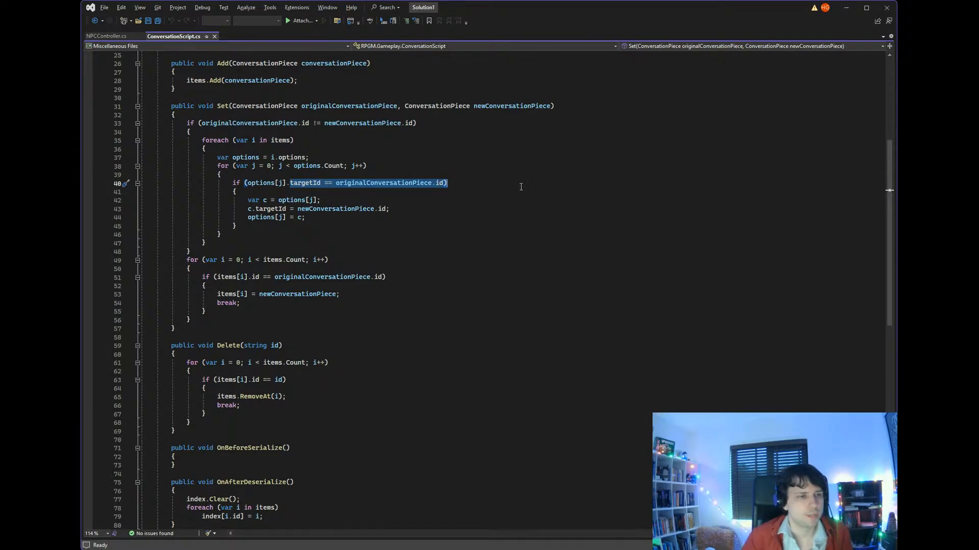
pyautogui.scroll(-1, 401, 231)
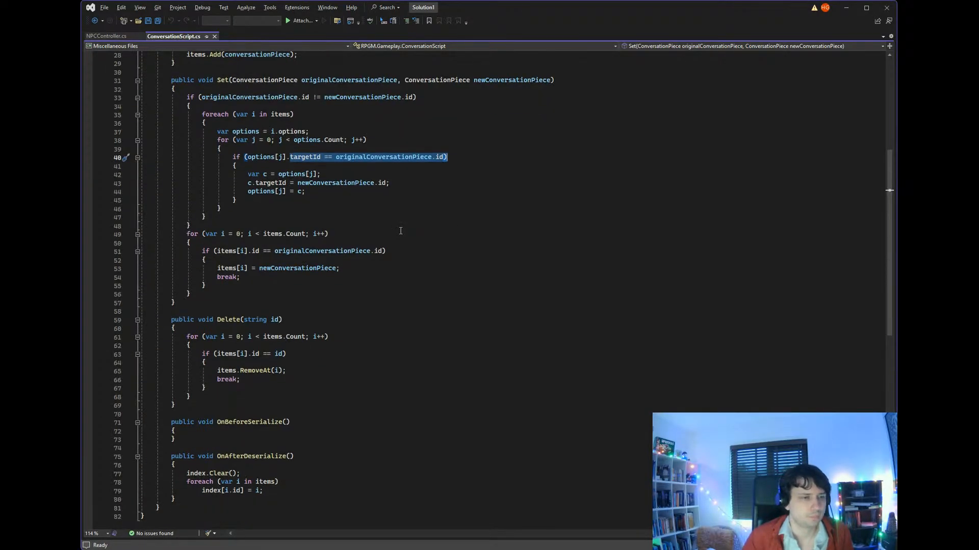
pyautogui.scroll(-1, 401, 231)
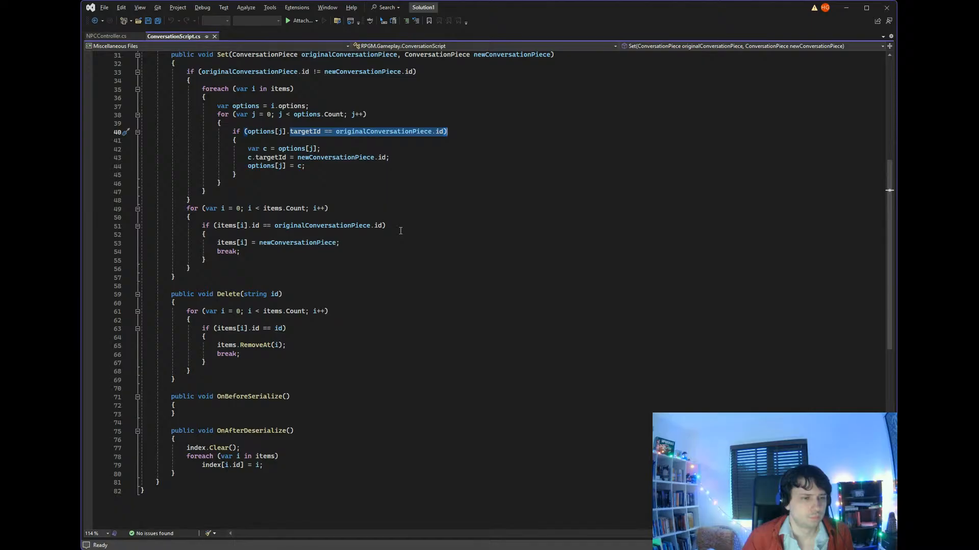
pyautogui.scroll(10, 401, 231)
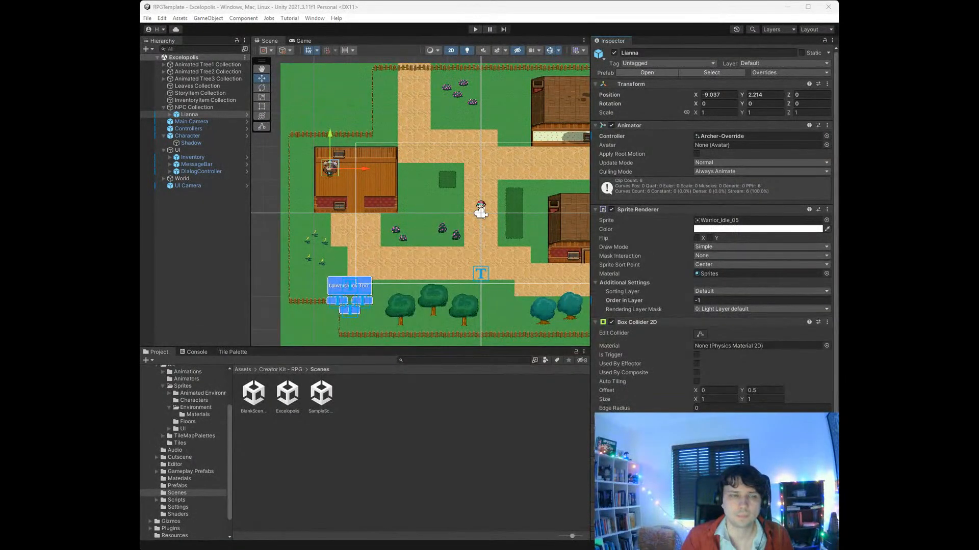
pyautogui.click(815, 234)
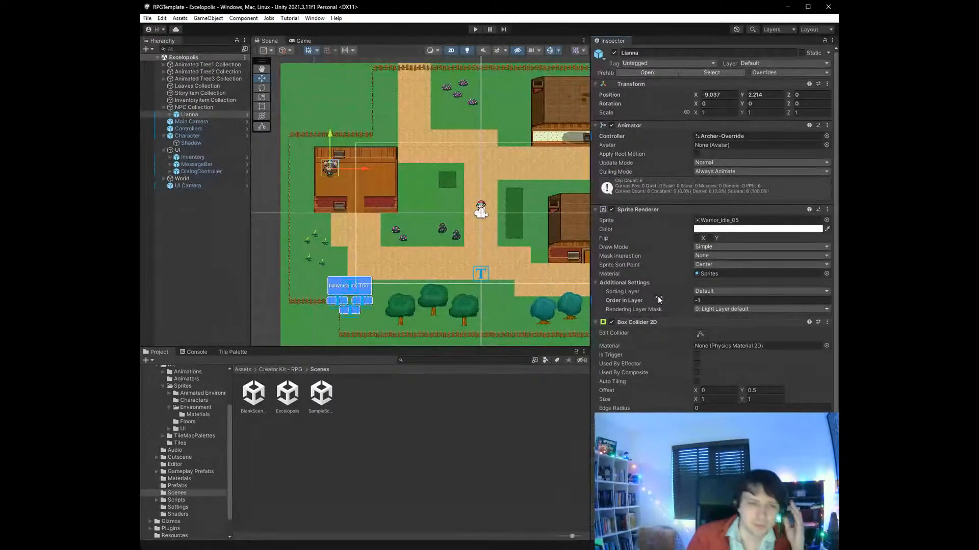
pyautogui.scroll(-1, 658, 296)
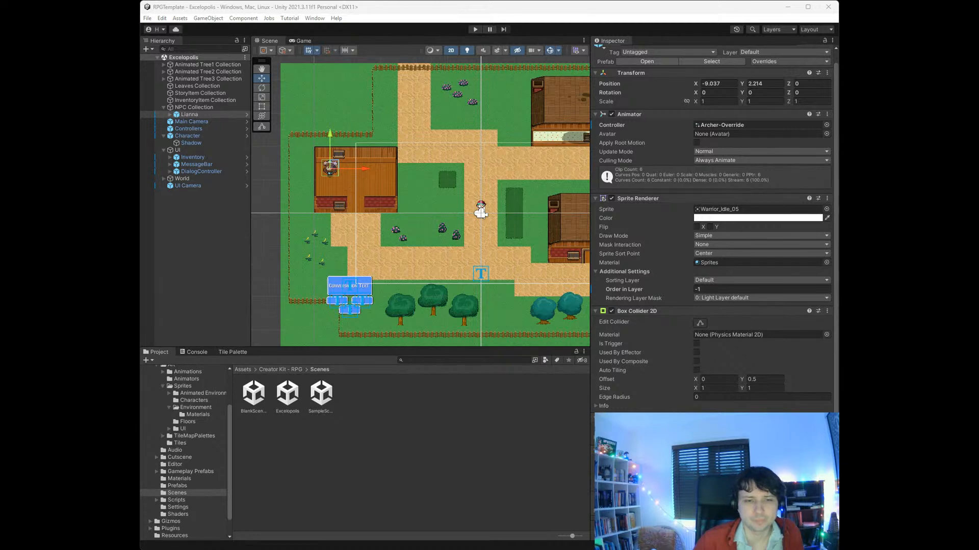
pyautogui.hotkey('alt', 'Tab')
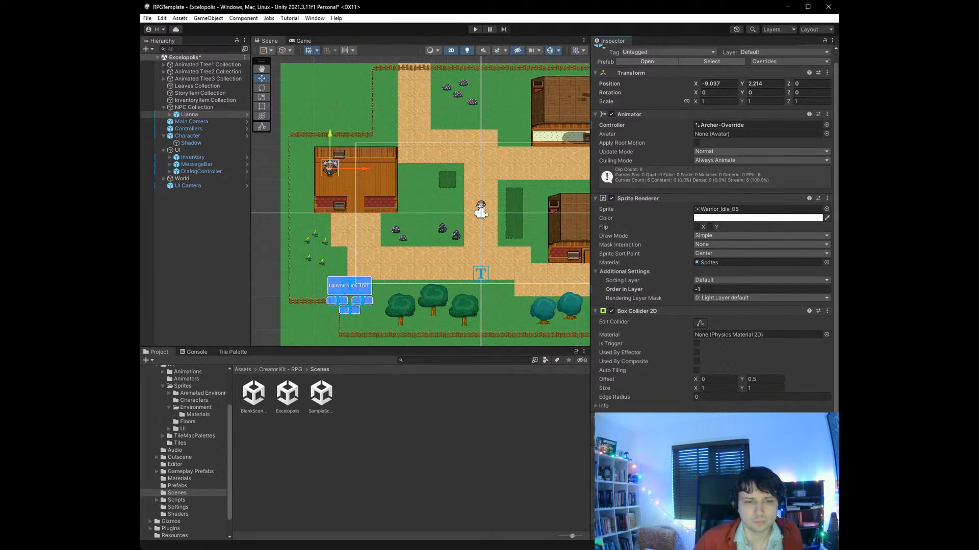
pyautogui.hotkey('alt', 'Tab')
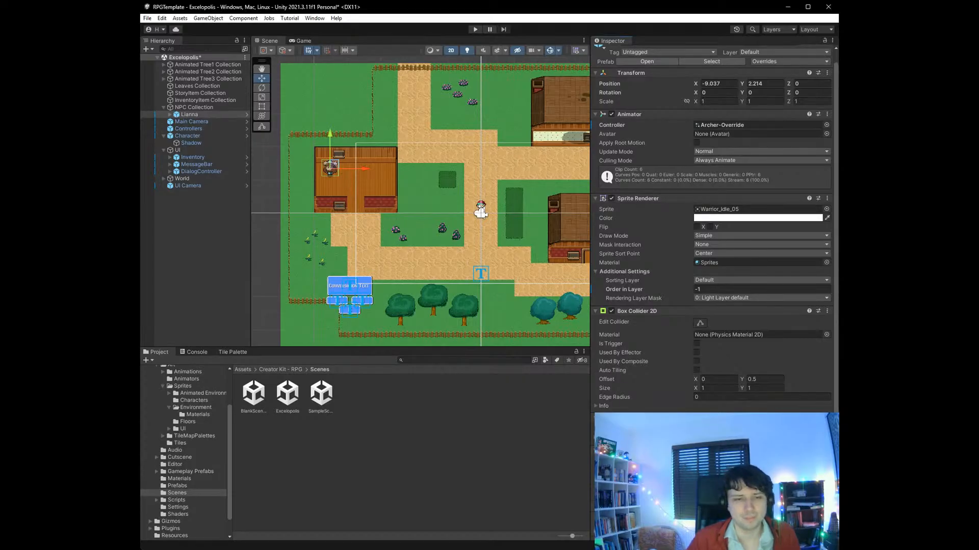
pyautogui.scroll(-1, 714, 228)
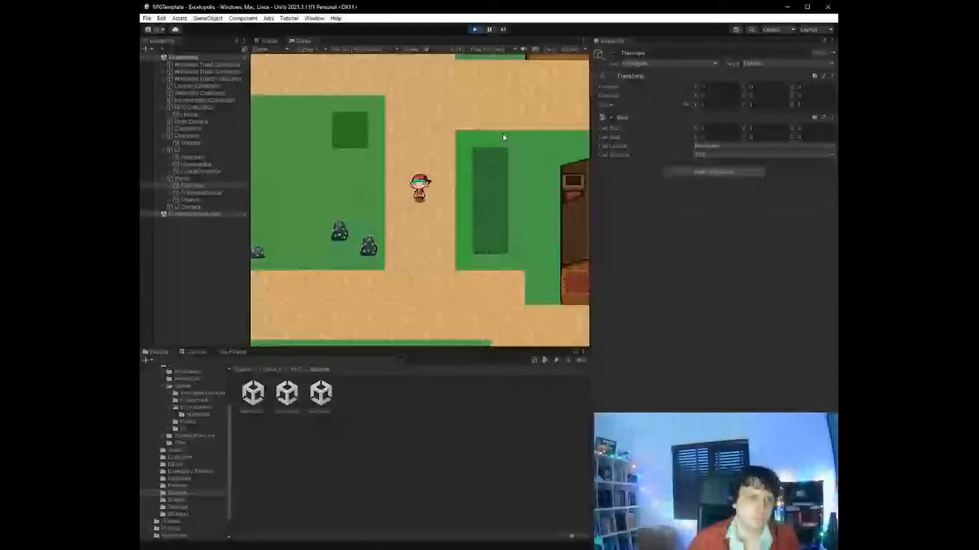
# - Walk the player character into the roofless western house in the running game and up to the Lianna NPC to start her conversation
pyautogui.press('Up')
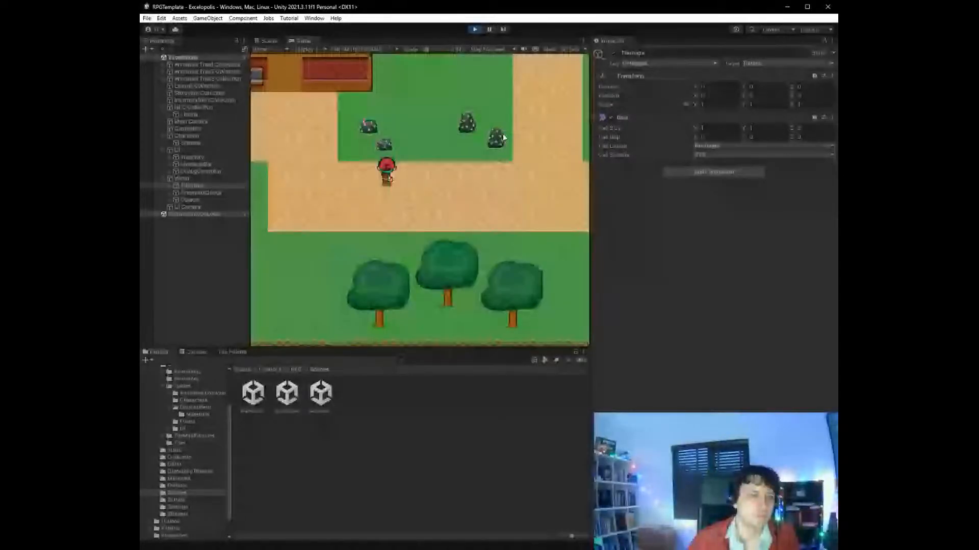
pyautogui.press('Left')
pyautogui.press('Up')
pyautogui.press('Up')
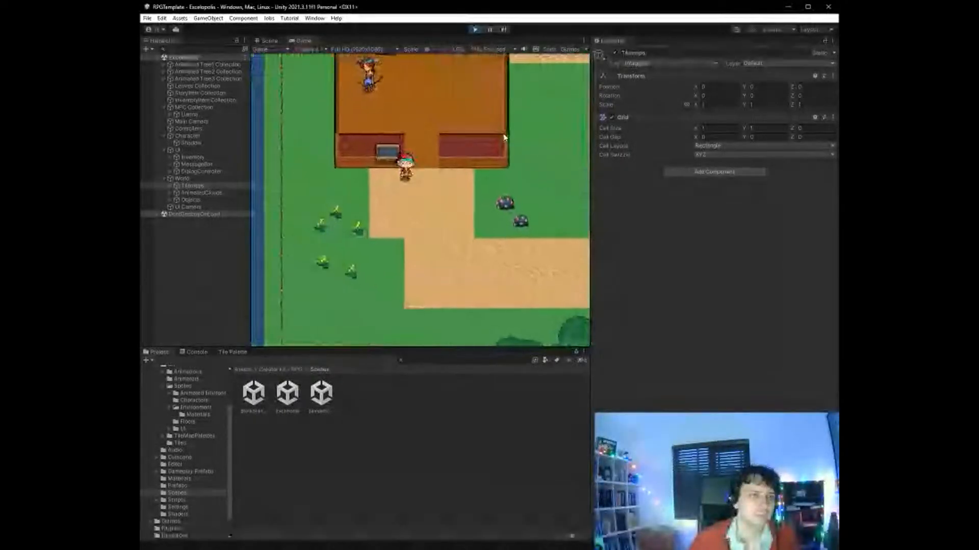
pyautogui.press('Up')
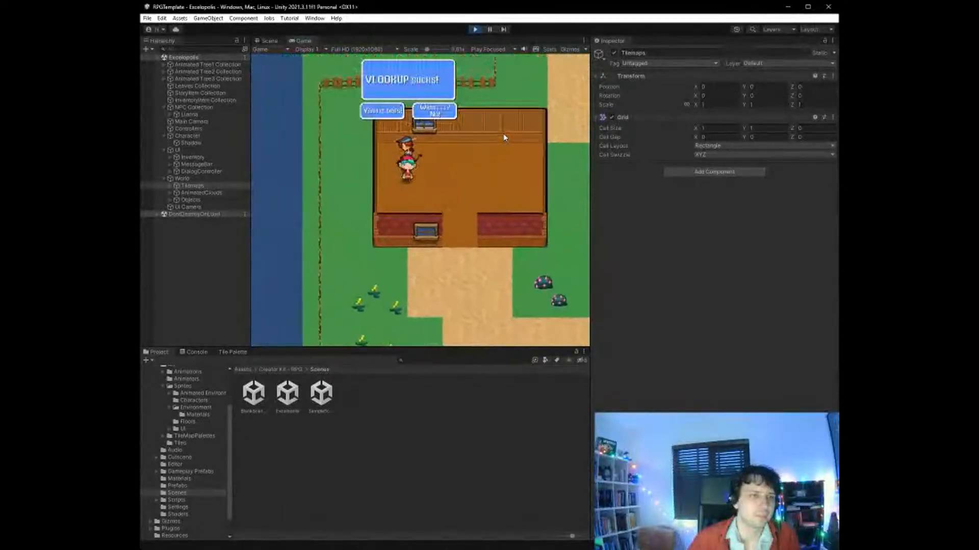
# - Toggle between the two replies to the "VLOOKUP sucks!" line, confirm one, and dismiss the XLOOKUP response
pyautogui.press('Right')
pyautogui.press('Left')
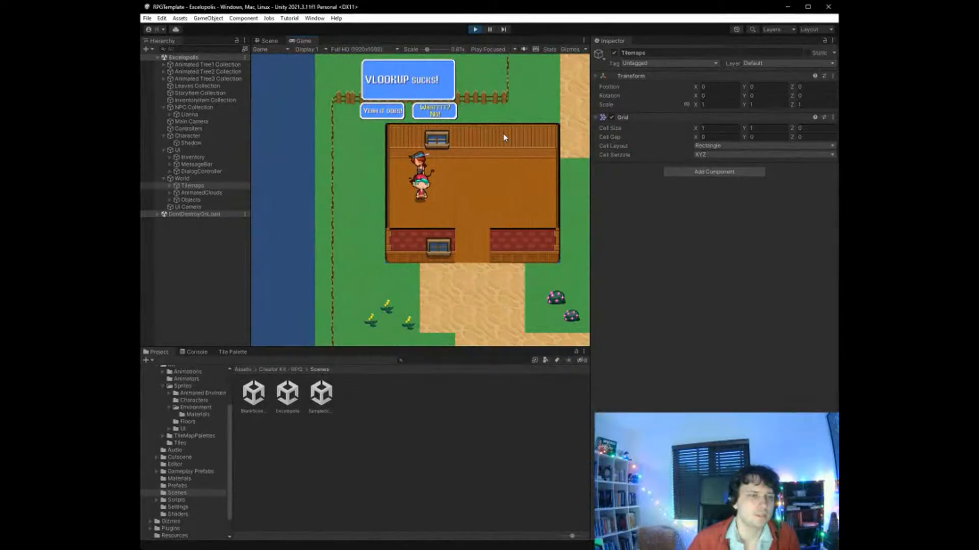
pyautogui.press('Return')
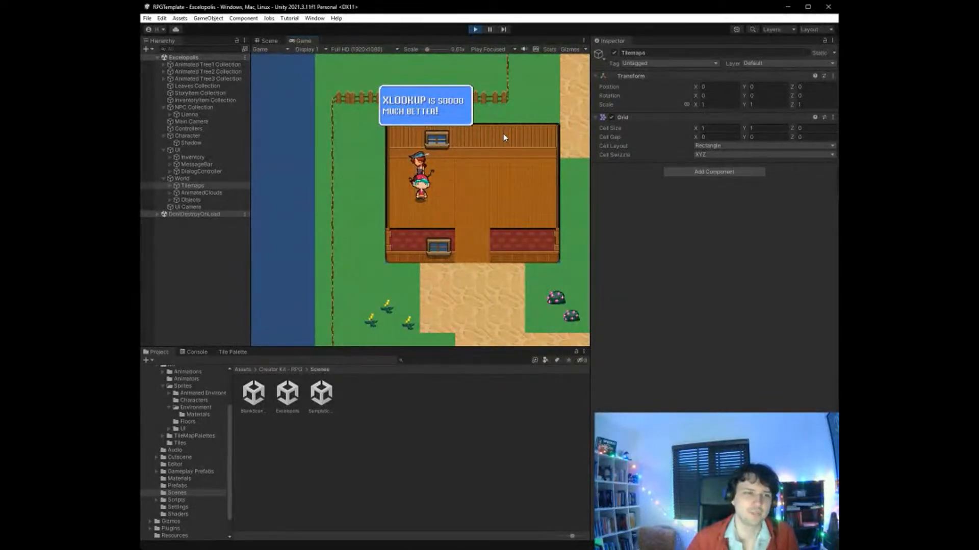
pyautogui.press('Return')
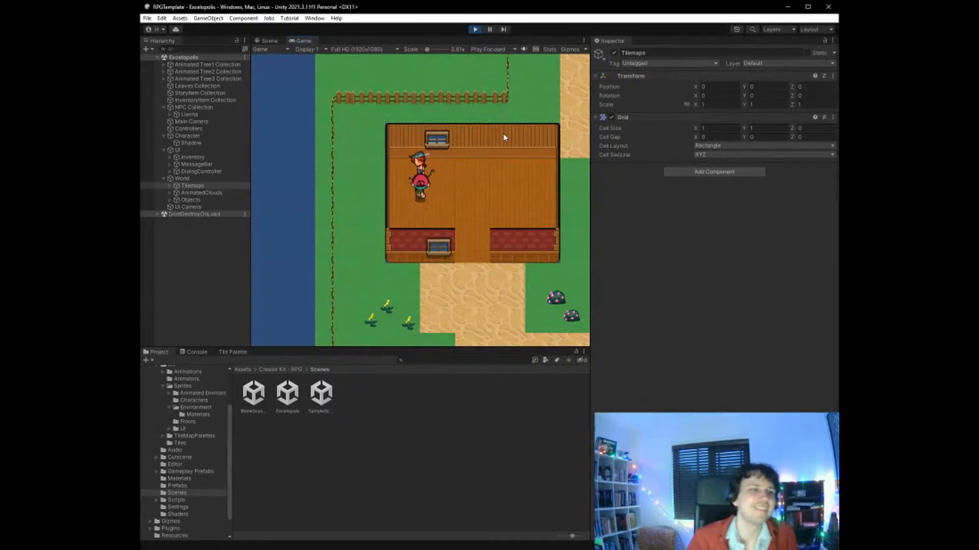
# - Try to talk to the NPC again, walk the character back out of the house, and end the play test
pyautogui.press('Up')
pyautogui.press('Return')
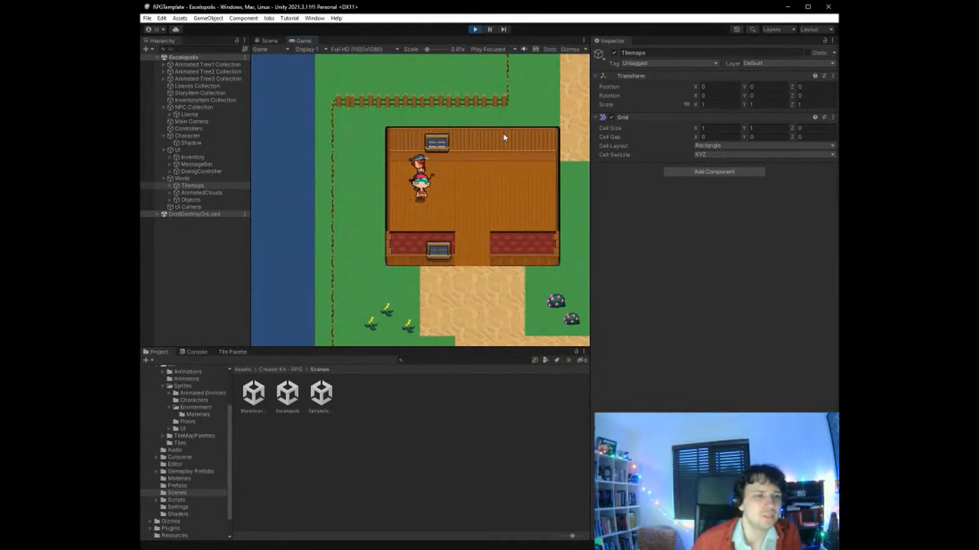
pyautogui.press('Return')
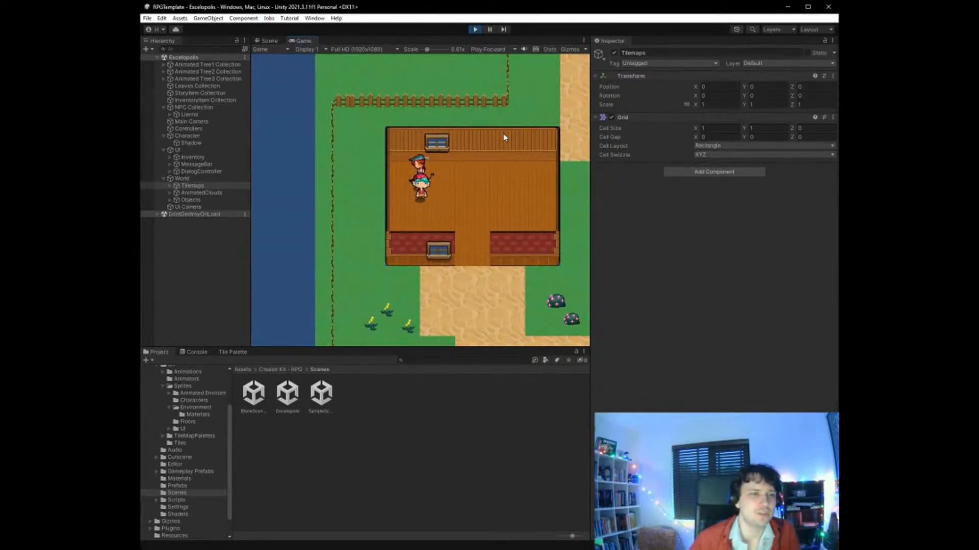
pyautogui.press('Down')
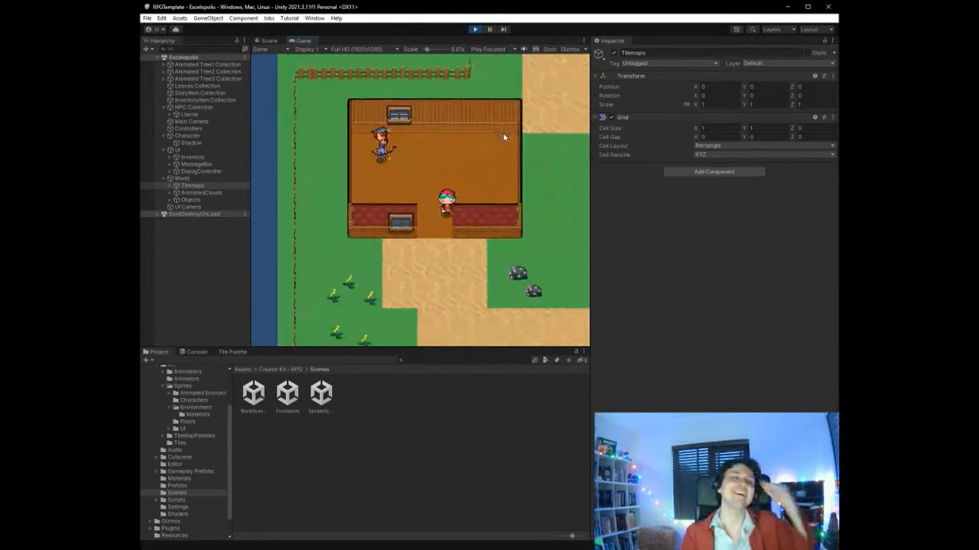
pyautogui.press('Down')
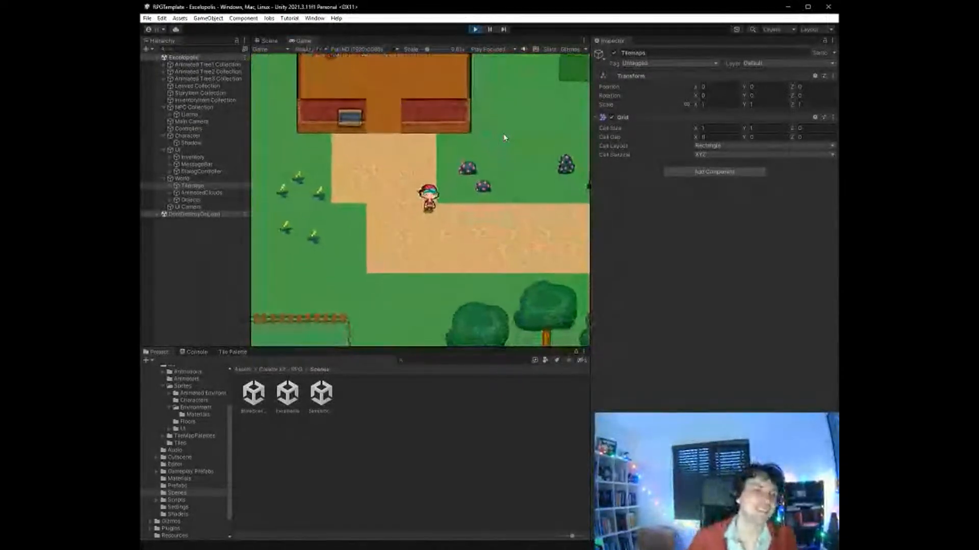
pyautogui.click(475, 29)
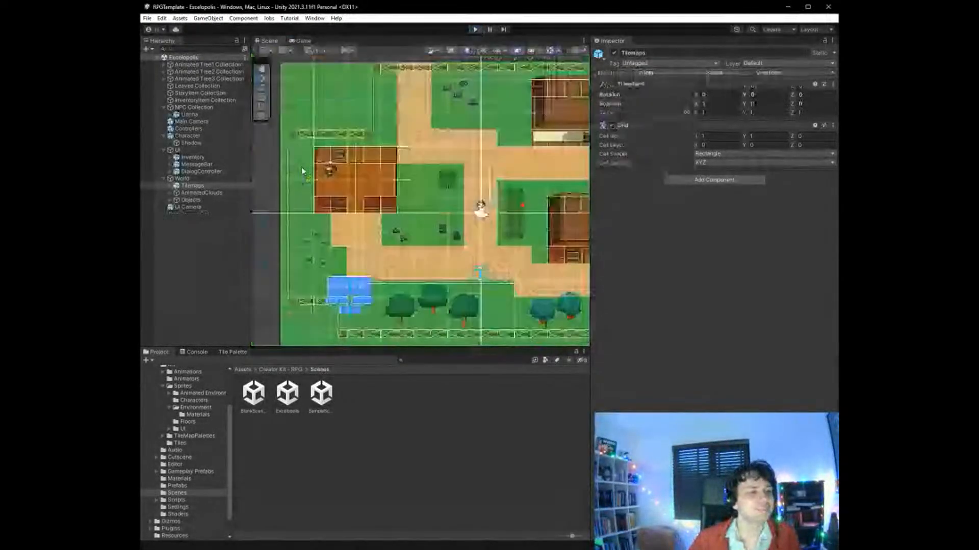
# - Activate the RivalHouse object in the World's Objects group so the western house is shown in the scene
pyautogui.click(193, 185)
pyautogui.click(170, 194)
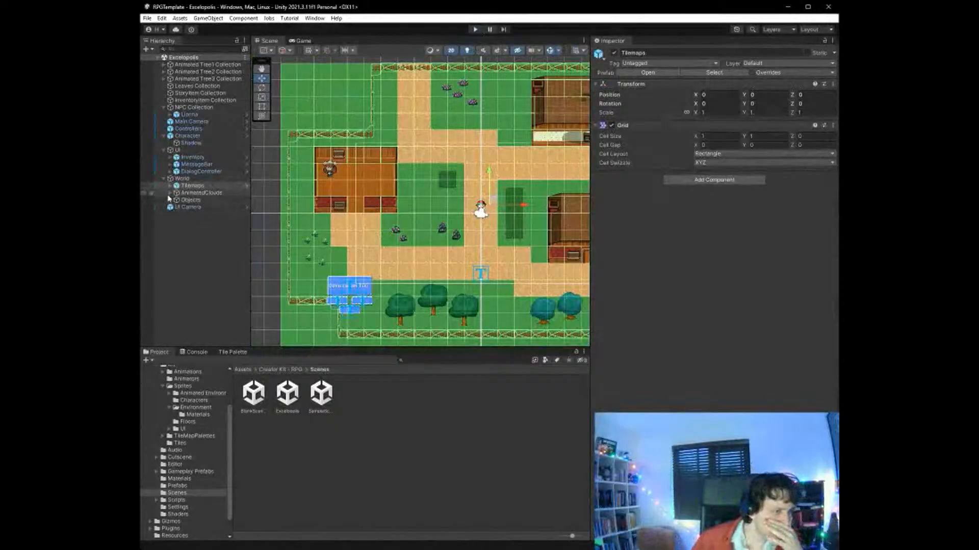
pyautogui.click(176, 207)
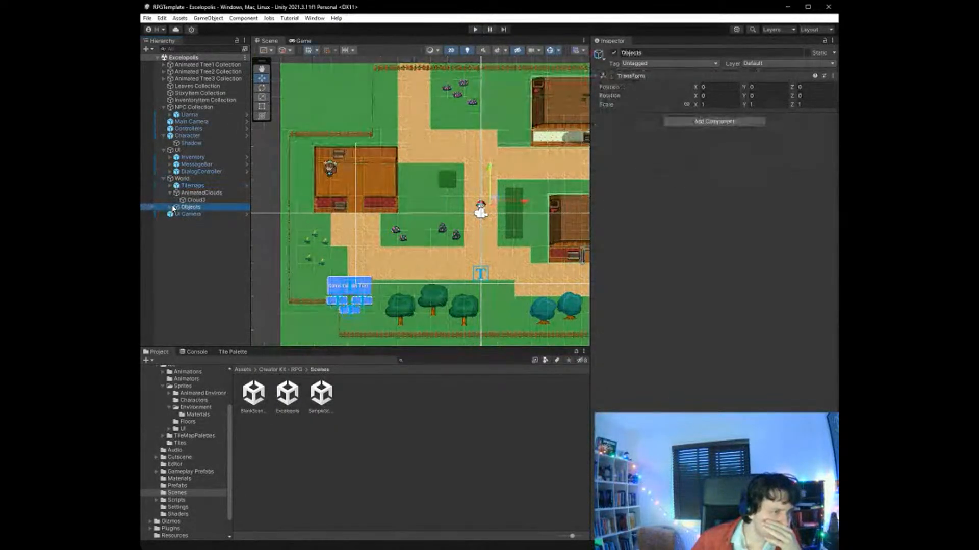
pyautogui.click(170, 207)
pyautogui.click(200, 222)
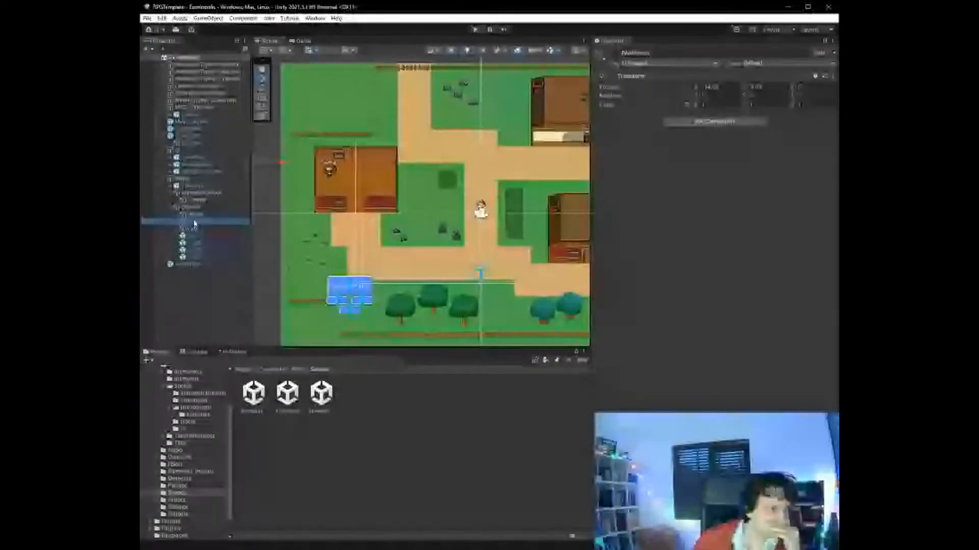
pyautogui.click(614, 53)
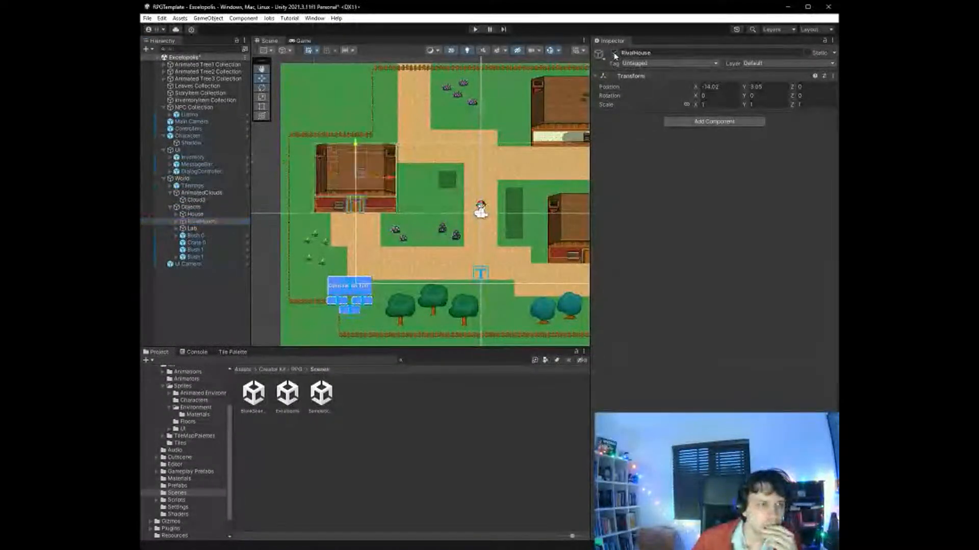
pyautogui.click(502, 255)
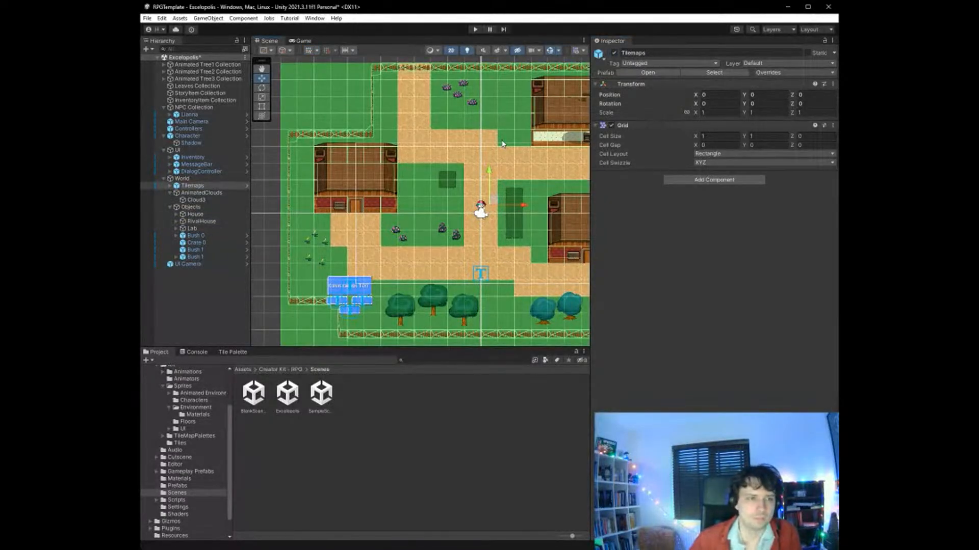
# - Move the Character into the eastern house at about X 5.52, Y -1.17, and briefly test the new starting position in play mode
pyautogui.click(195, 136)
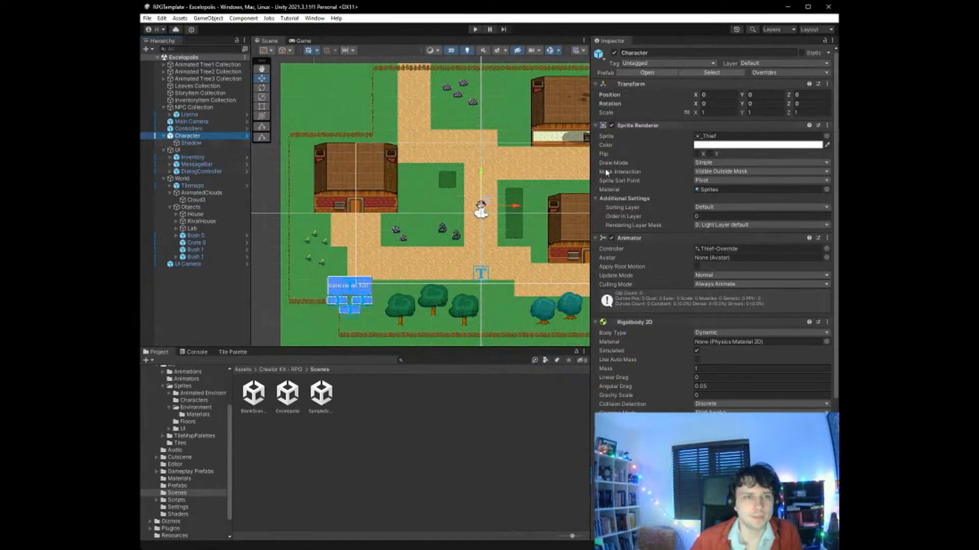
pyautogui.moveTo(487, 203); pyautogui.dragTo(579, 220)
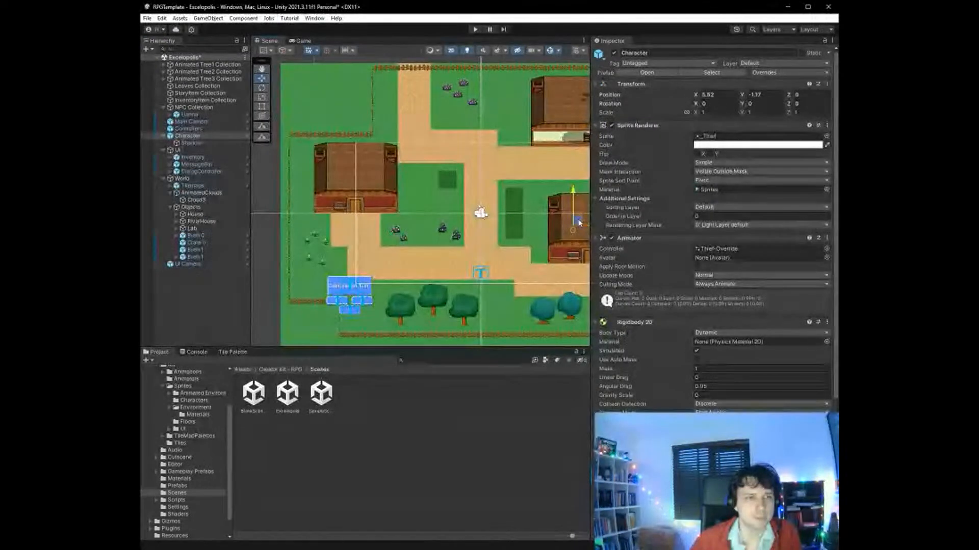
pyautogui.click(475, 30)
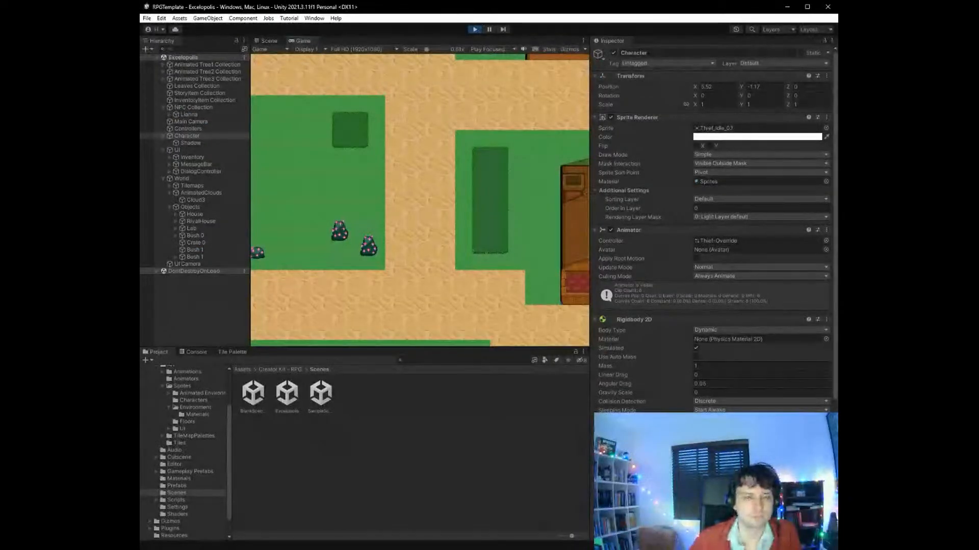
pyautogui.press('Right')
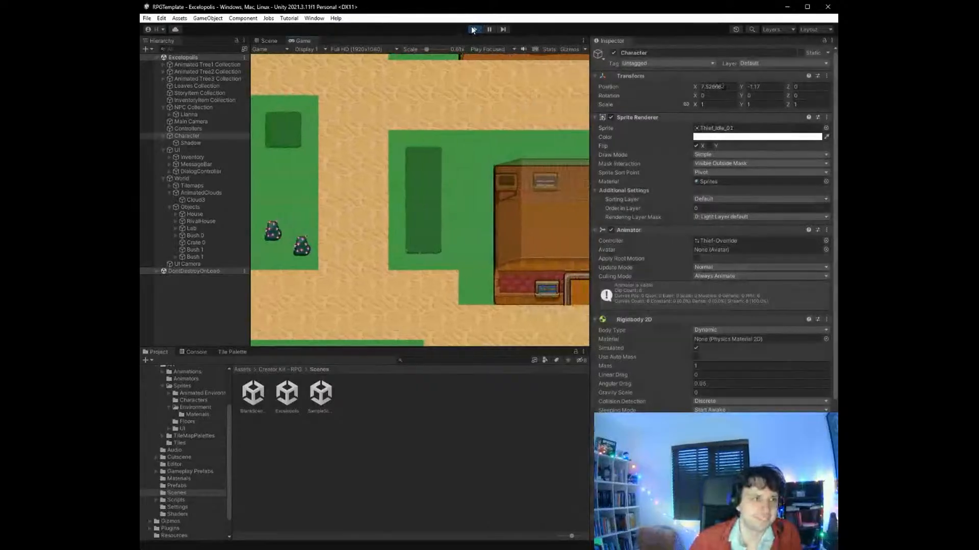
pyautogui.click(473, 30)
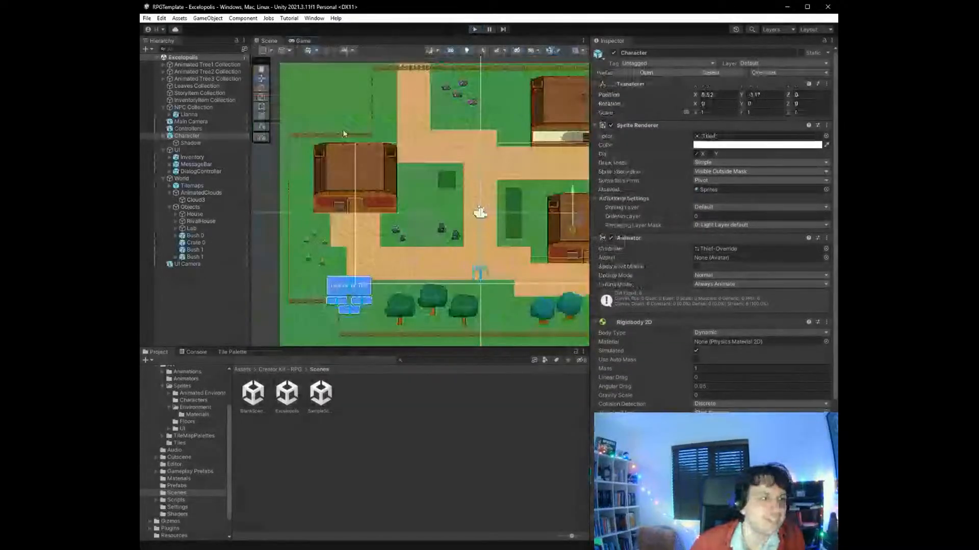
# - Set the Main Camera's position to X 5.52 and Y -1.17 to match the Character's position
pyautogui.click(194, 123)
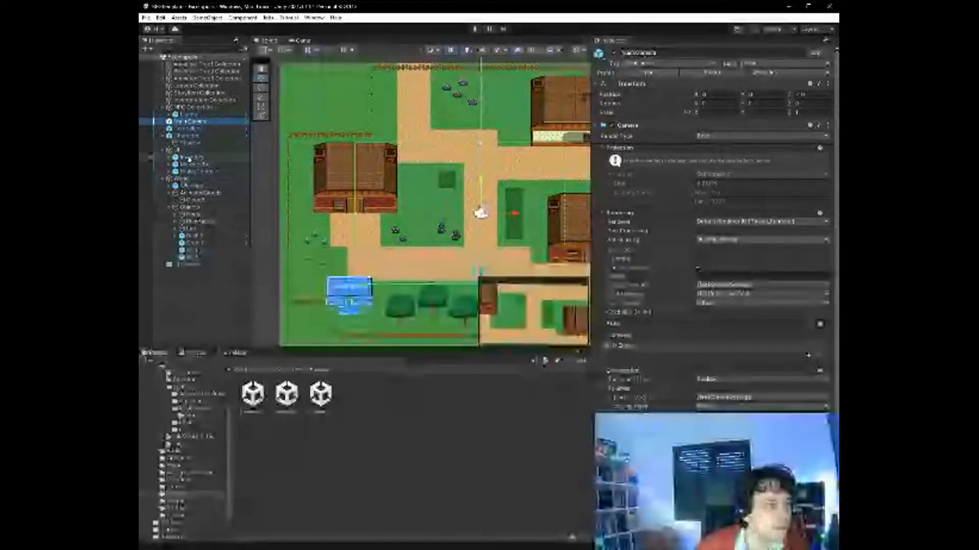
pyautogui.click(199, 135)
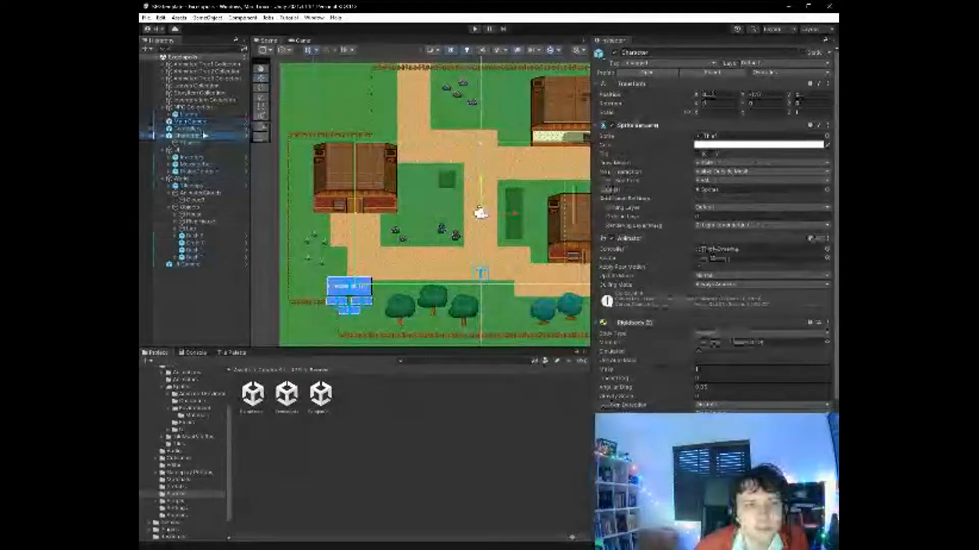
pyautogui.click(655, 96)
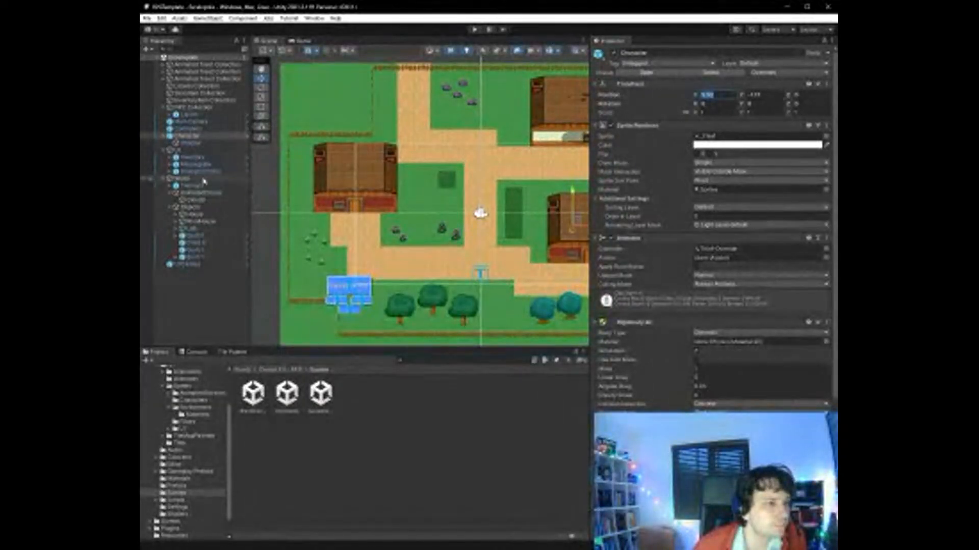
pyautogui.click(202, 122)
pyautogui.click(752, 95)
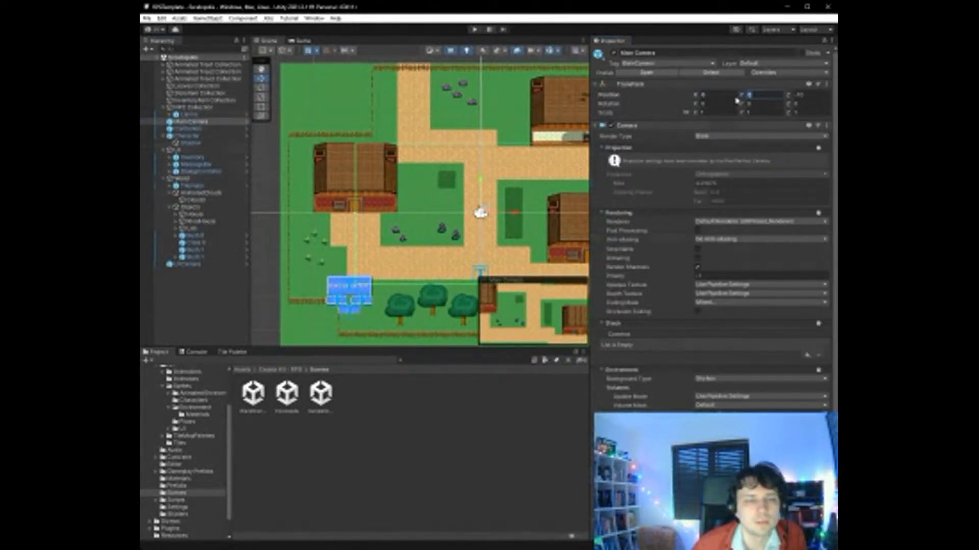
pyautogui.moveTo(696, 95); pyautogui.dragTo(742, 96)
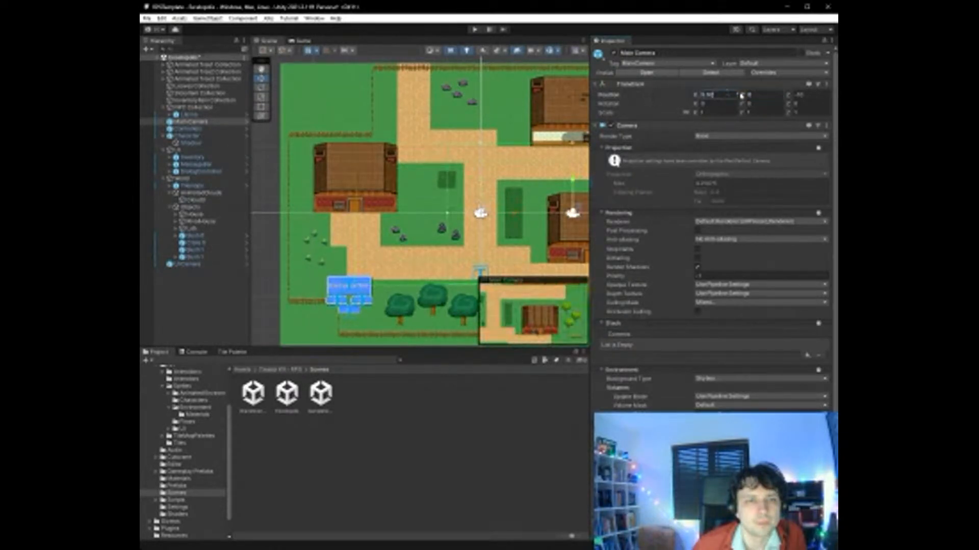
pyautogui.write('-1.15')
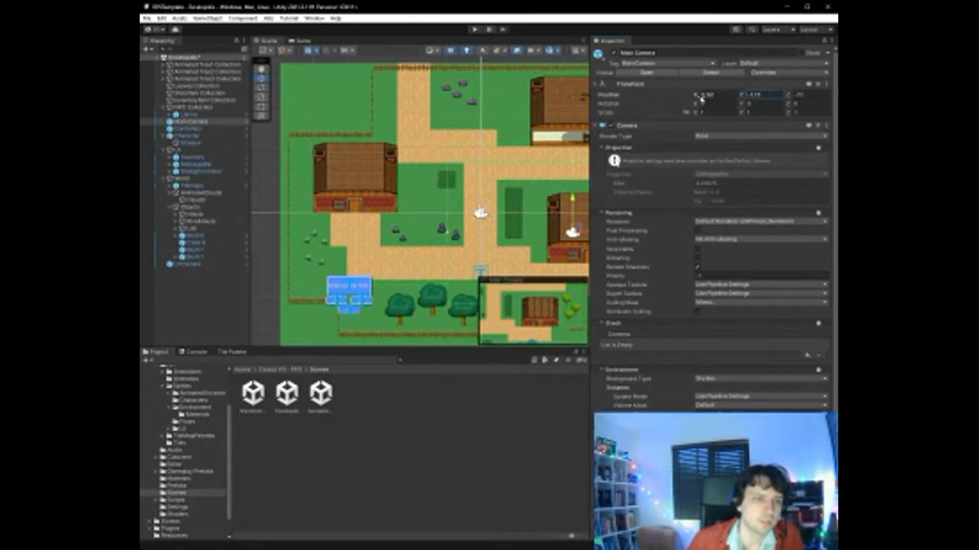
# - Run the game and walk the character out of the eastern house onto the path in front of it
pyautogui.click(475, 30)
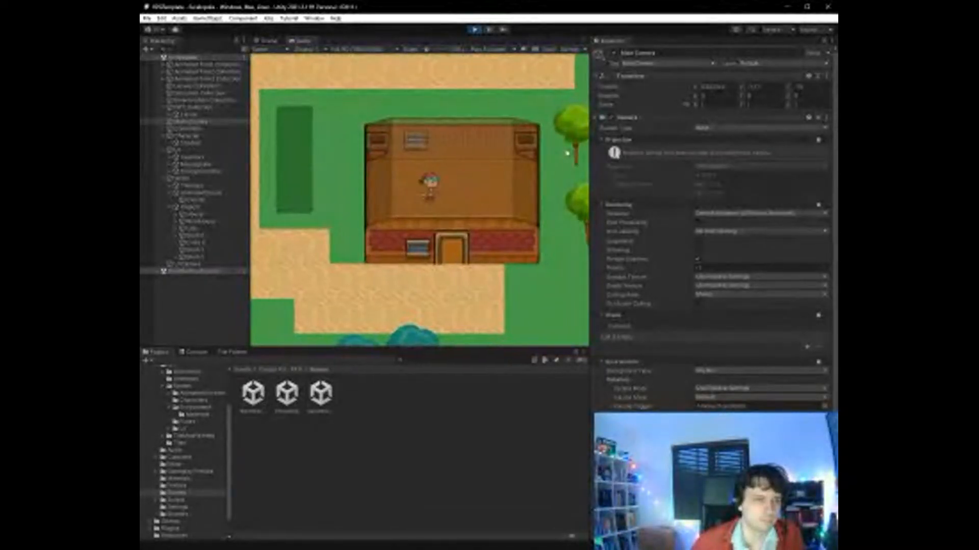
pyautogui.press('Right')
pyautogui.press('Down')
pyautogui.press('Left')
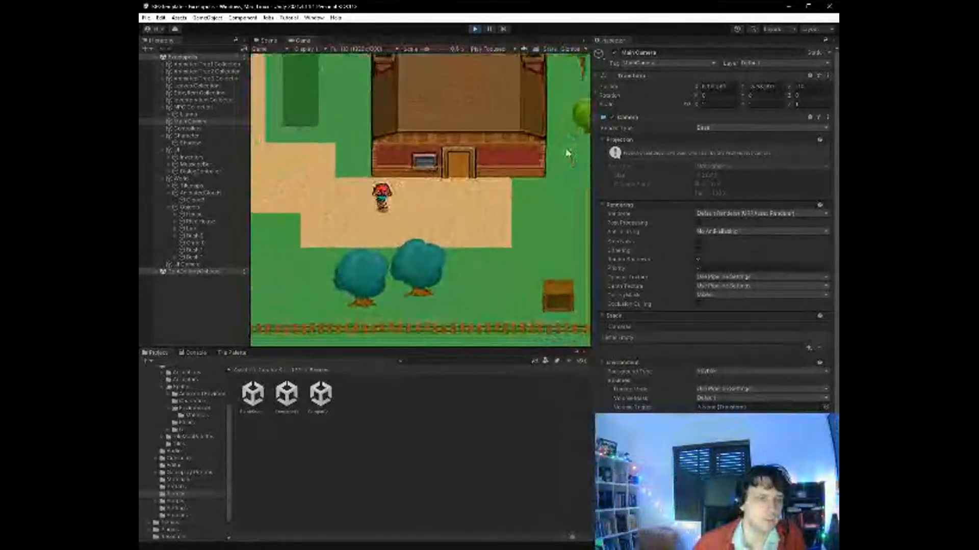
# - Walk the character west along the path from the eastern house to the bushes beside the western house
pyautogui.press('Up')
pyautogui.press('Left')
pyautogui.press('Up')
pyautogui.press('Left')
pyautogui.press('Up')
pyautogui.press('Left')
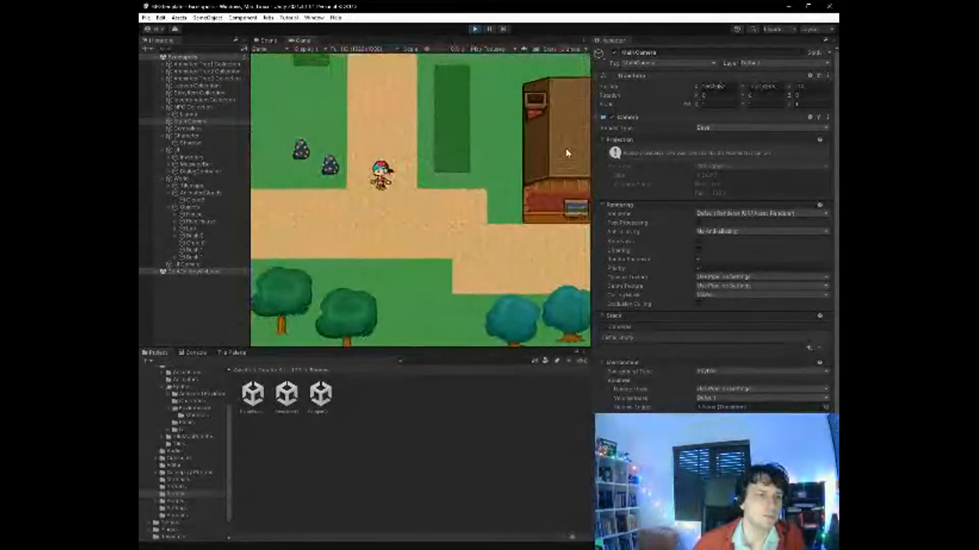
pyautogui.press('Left')
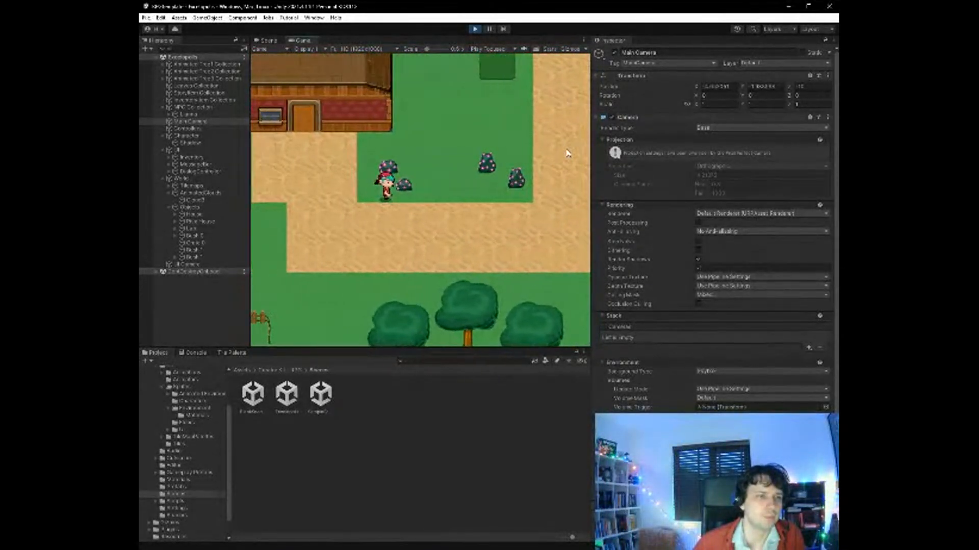
# - Walk the character east past the bushes and back to the western house's path to check how the sprites overlap
pyautogui.press('Right')
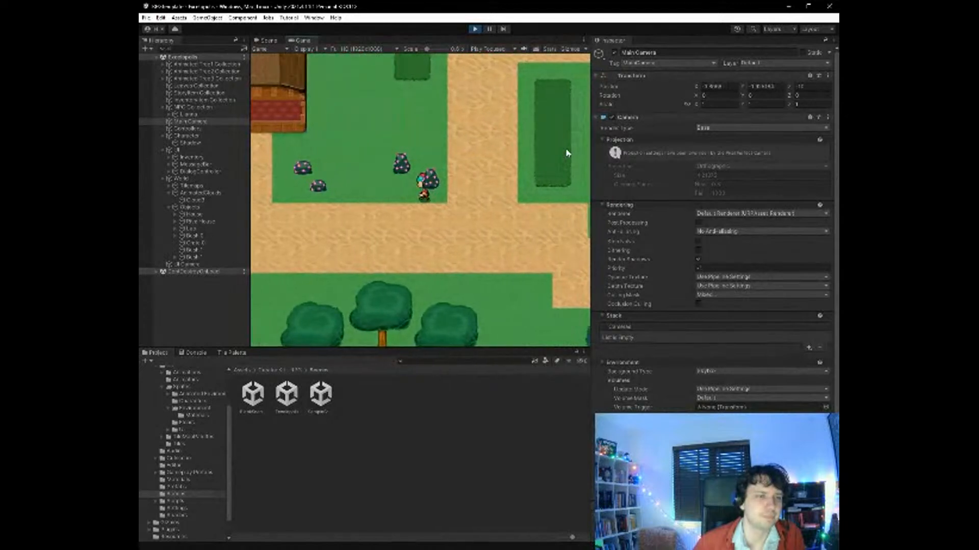
pyautogui.press('Right')
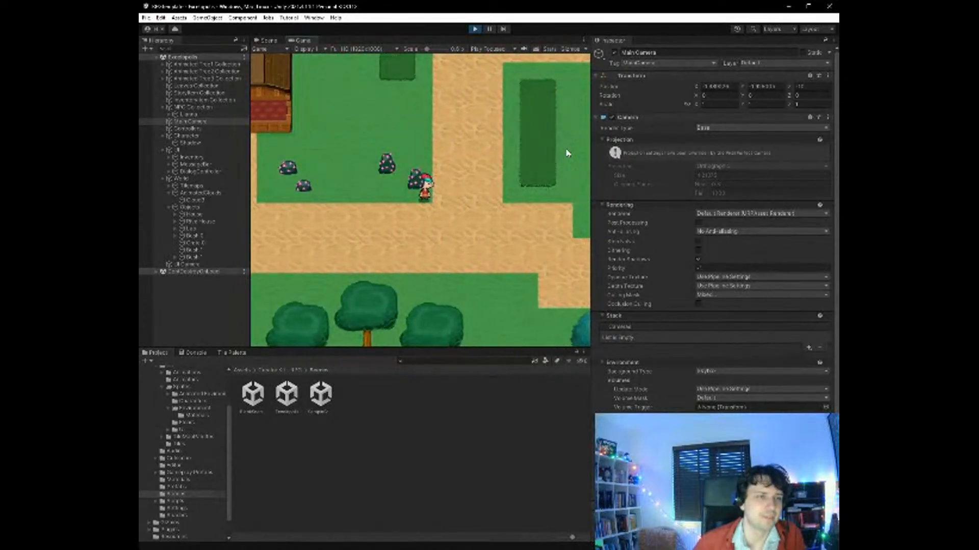
pyautogui.press('Left')
pyautogui.press('Up')
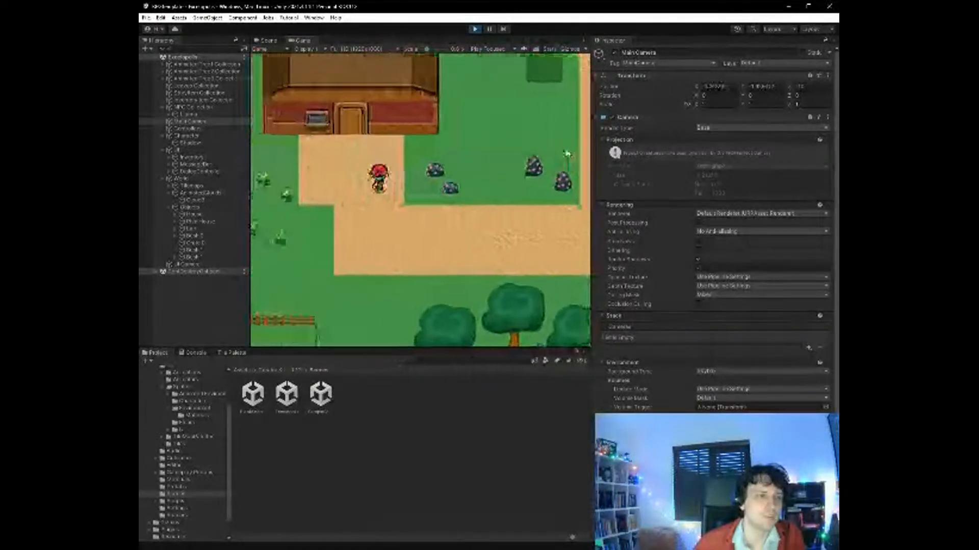
# - Take the character through the western house's door and up to the NPC inside
pyautogui.press('Up')
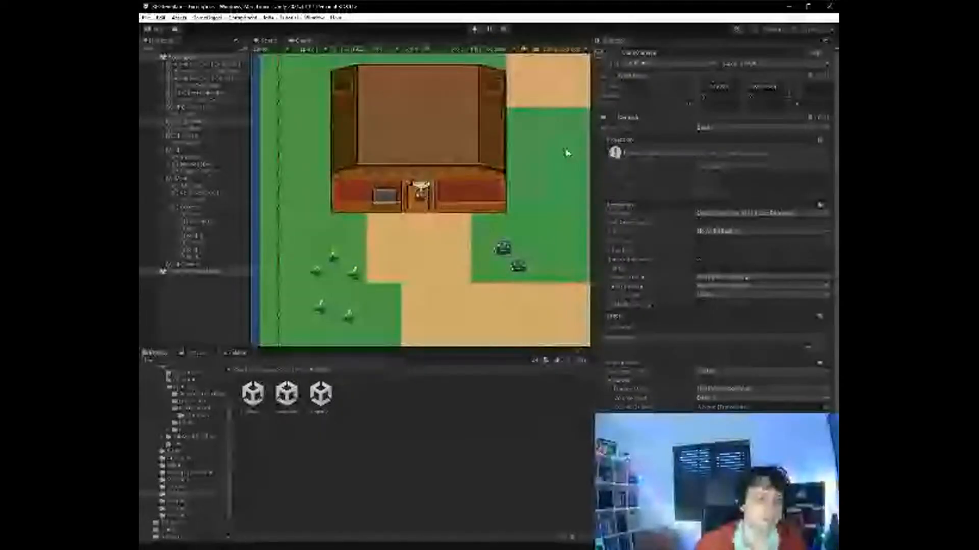
pyautogui.press('Up')
pyautogui.press('Up')
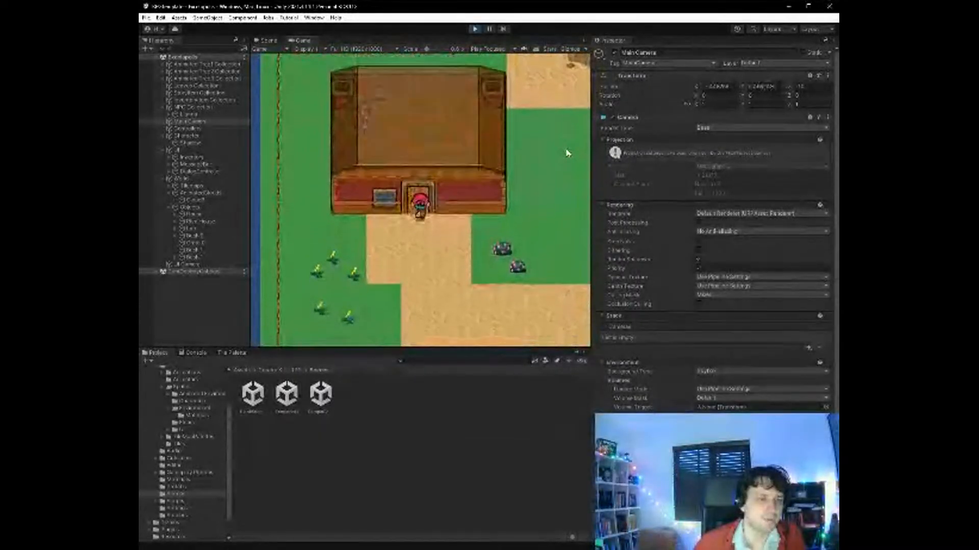
pyautogui.press('Up')
pyautogui.press('Left')
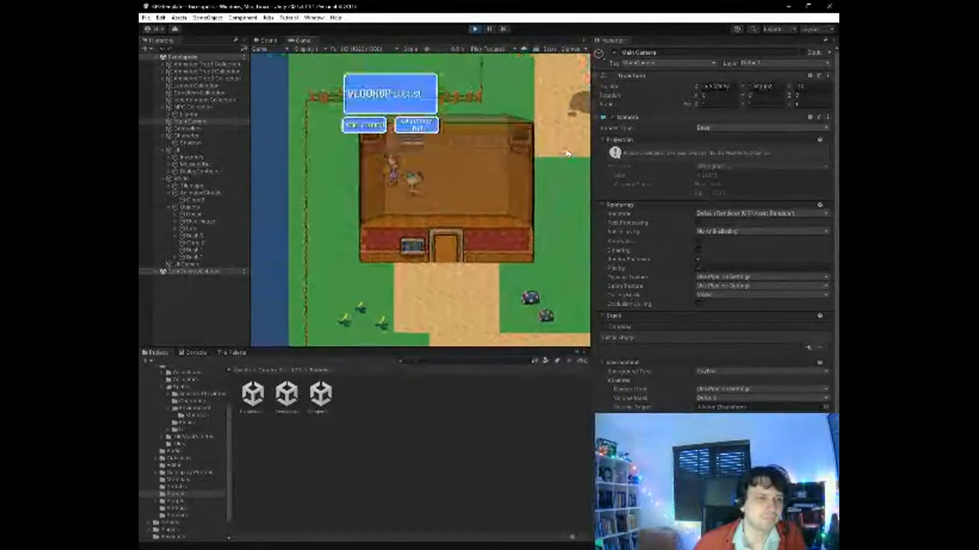
# - Answer the NPC's VLOOKUP dialogue, approach the NPC again and answer it a second time
pyautogui.press('space')
pyautogui.press('space')
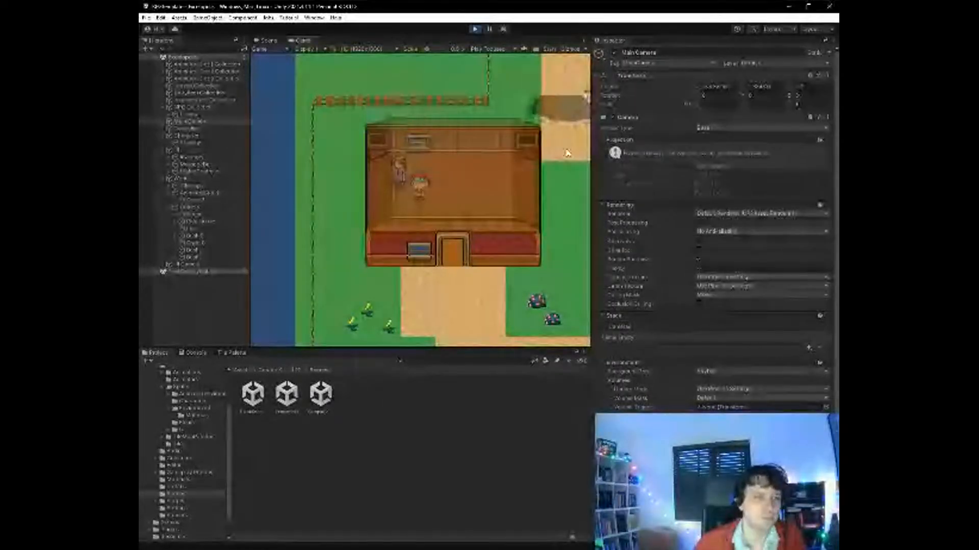
pyautogui.press('Right')
pyautogui.press('Up')
pyautogui.press('Left')
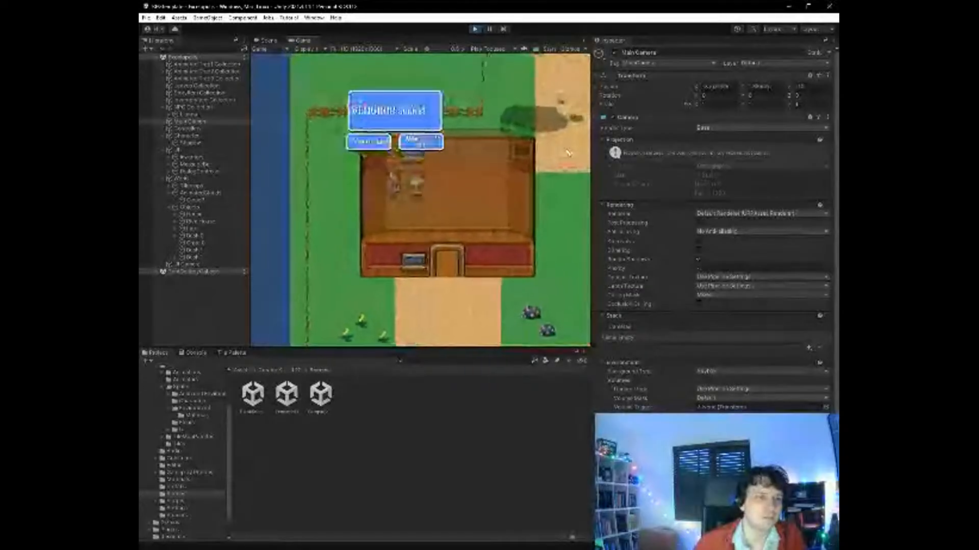
pyautogui.press('space')
pyautogui.press('space')
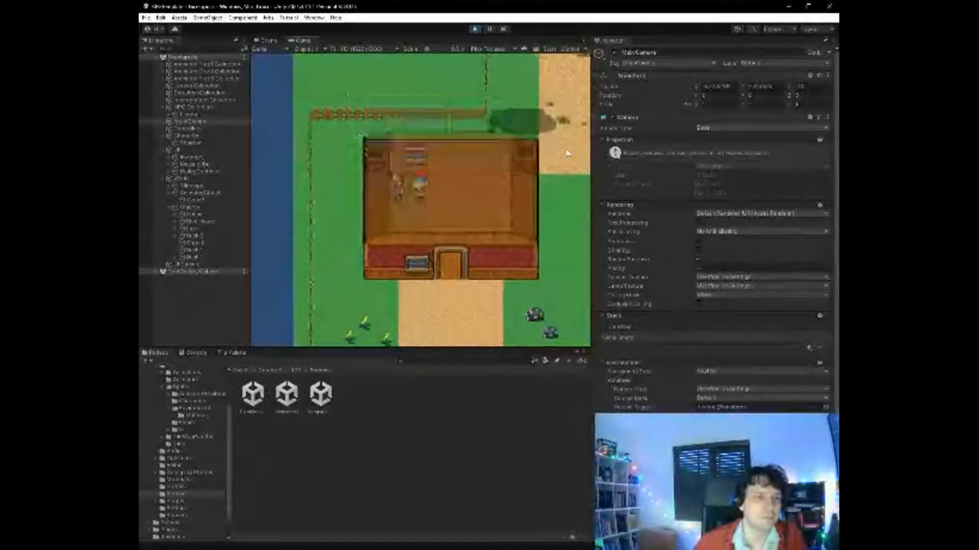
# - Walk the character back into the western house's doorway to check the sprite layering, and stop the game
pyautogui.press('Right')
pyautogui.press('Down')
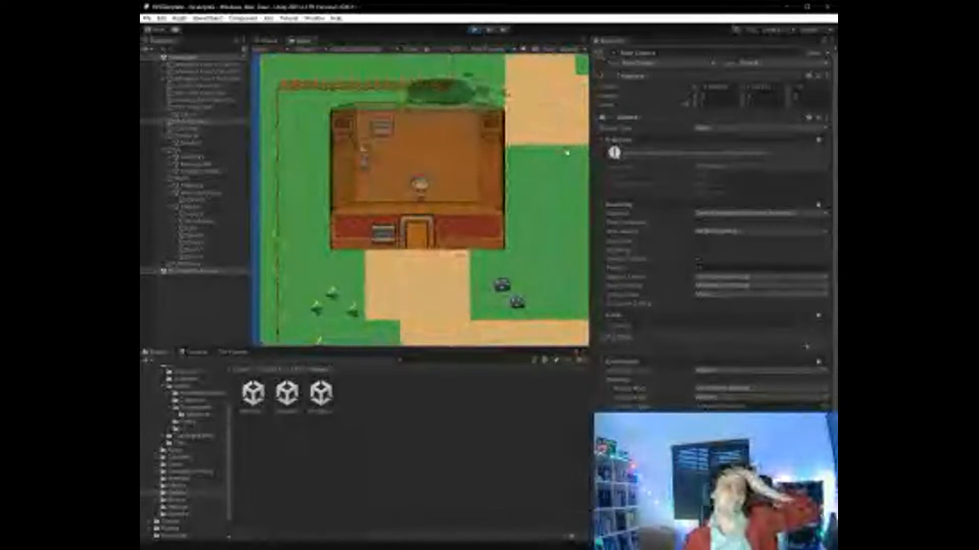
pyautogui.press('Down')
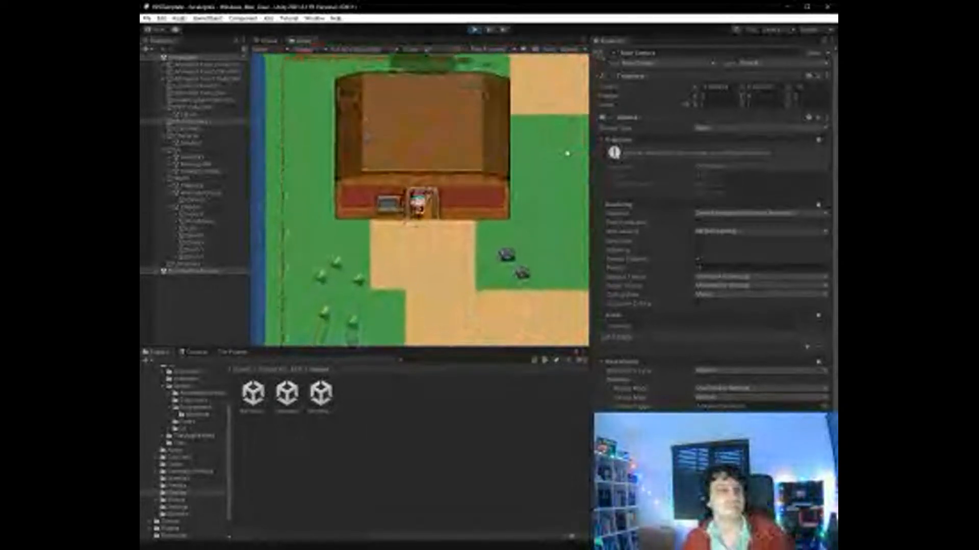
pyautogui.press('Up')
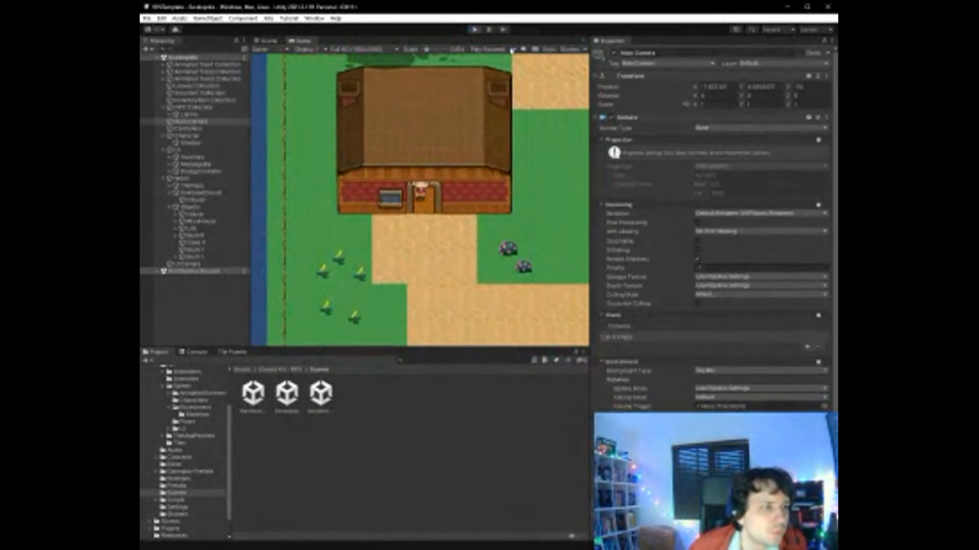
pyautogui.click(474, 29)
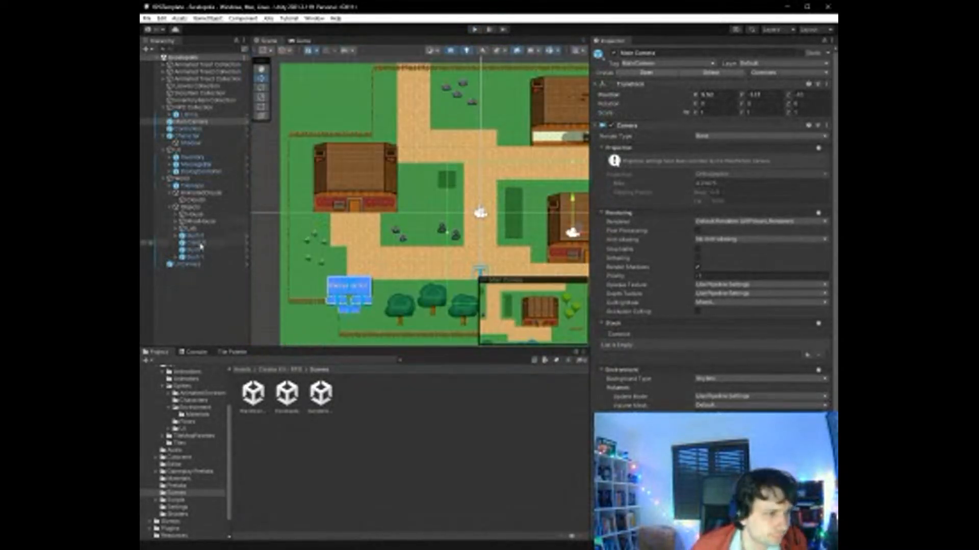
# - Check the sorting settings of the House's HouseOpenDoor object and set the Character's Order in Layer to 2
pyautogui.click(194, 214)
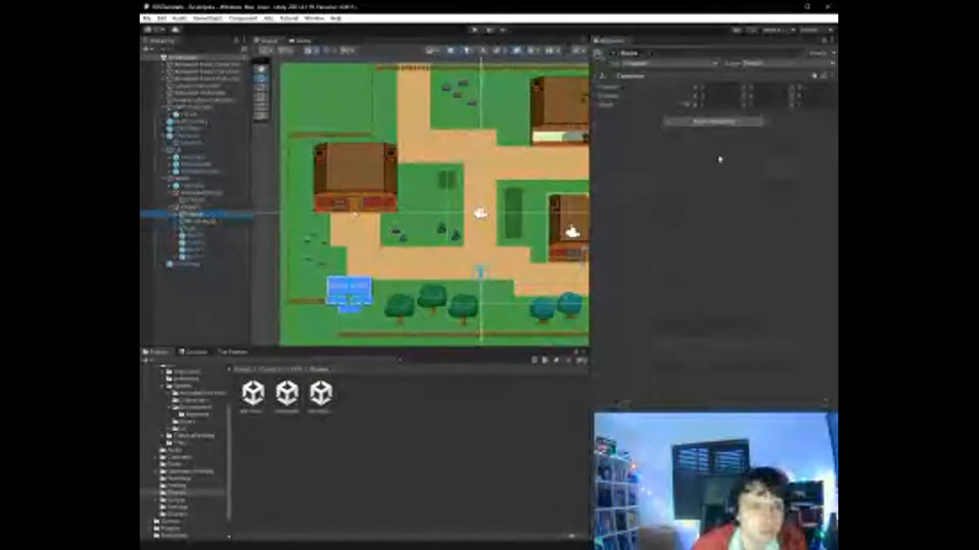
pyautogui.click(176, 214)
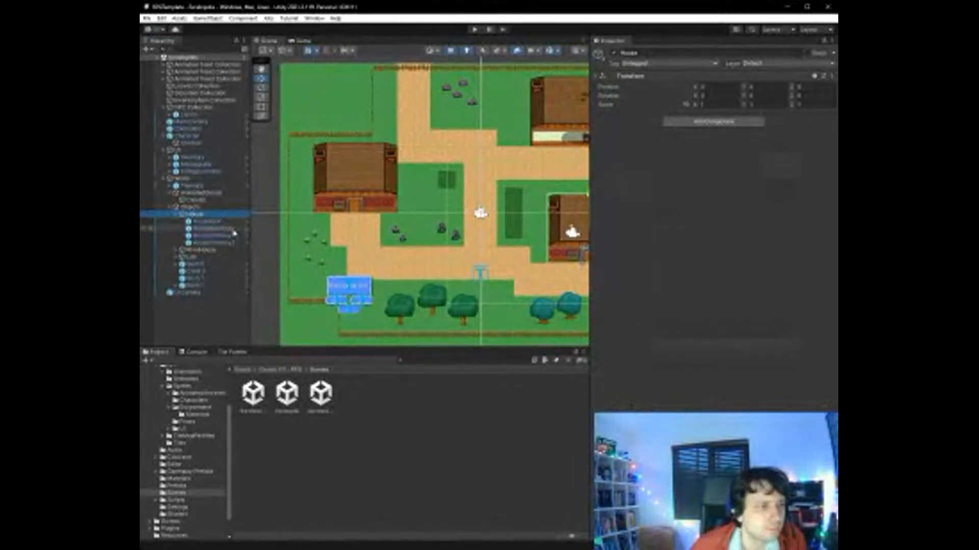
pyautogui.click(214, 228)
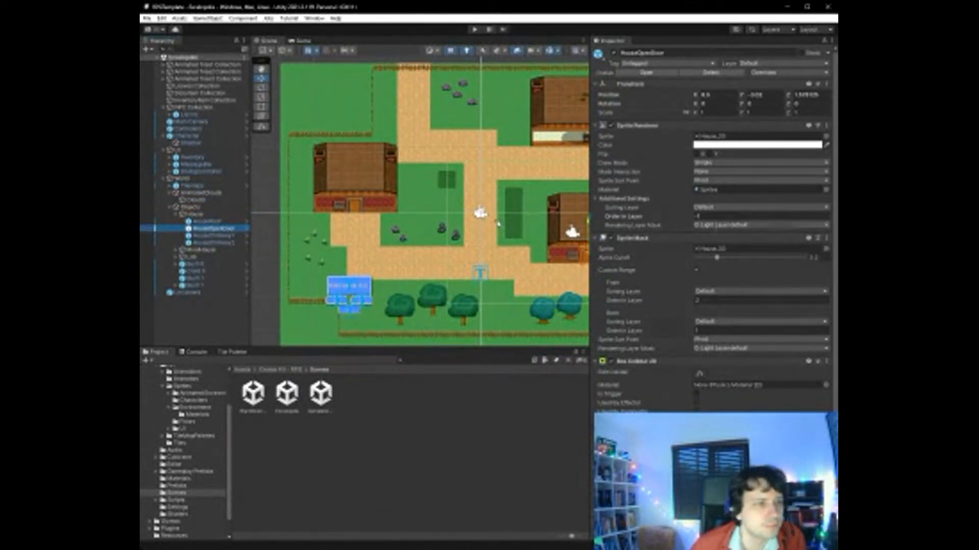
pyautogui.click(199, 136)
pyautogui.click(724, 217)
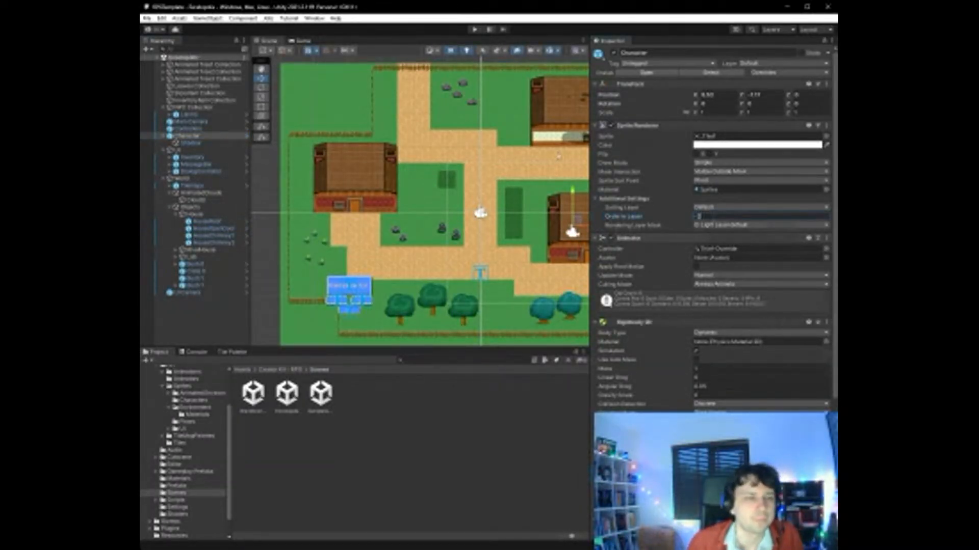
# - Playtest the layering by walking the character out of the eastern house and among the western bushes, and stop the game
pyautogui.click(475, 31)
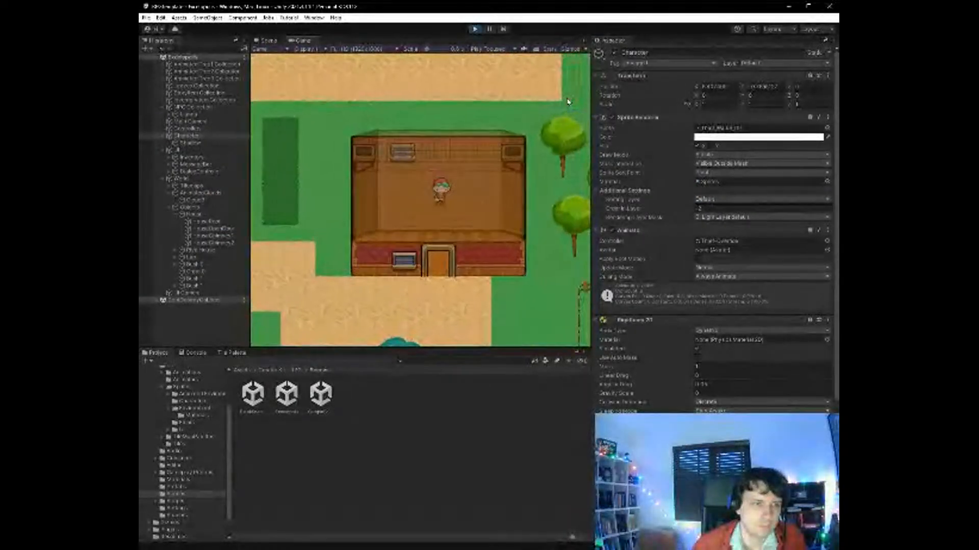
pyautogui.press('Down')
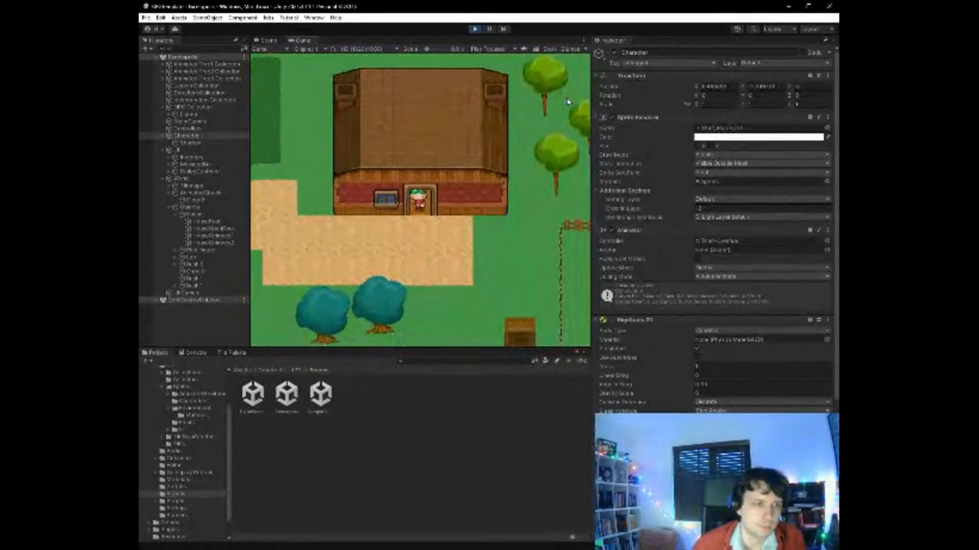
pyautogui.press('Left')
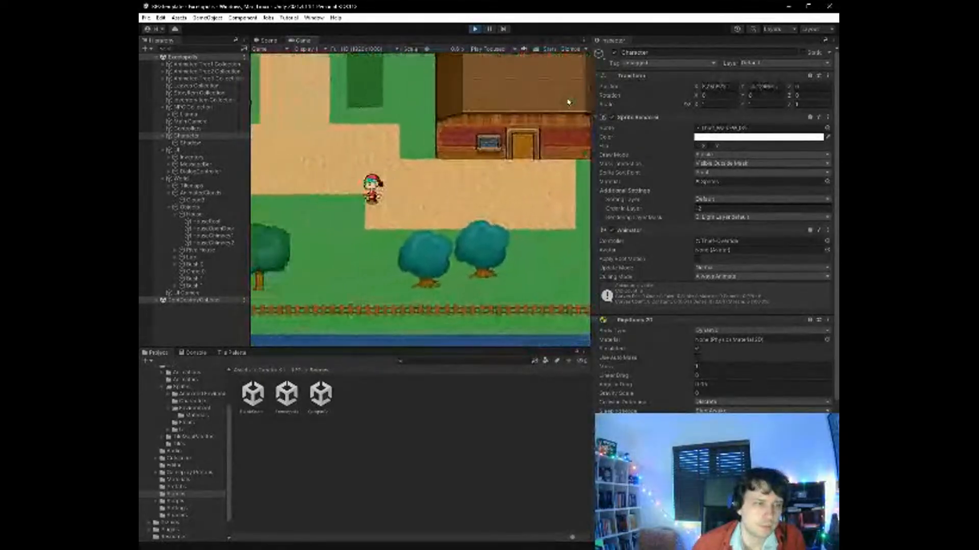
pyautogui.press('Up')
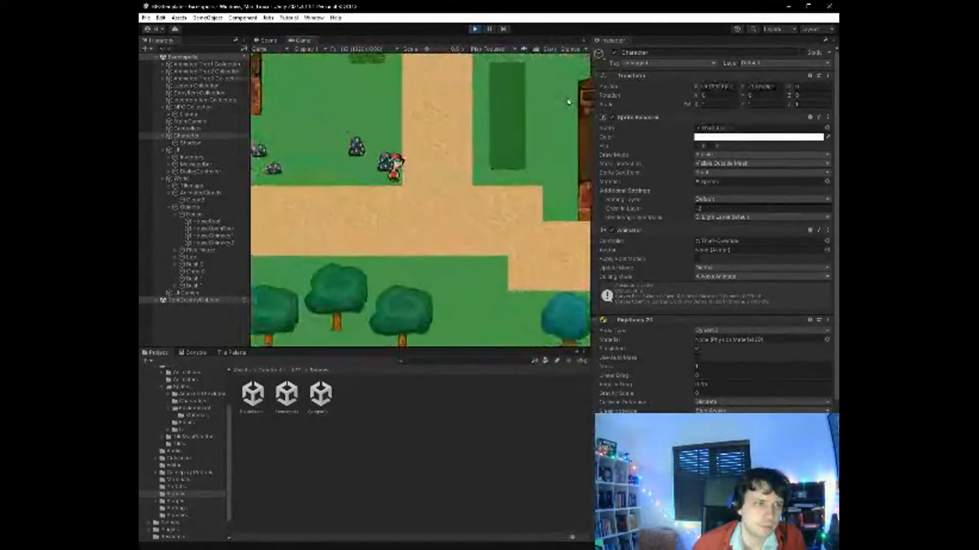
pyautogui.press('Left')
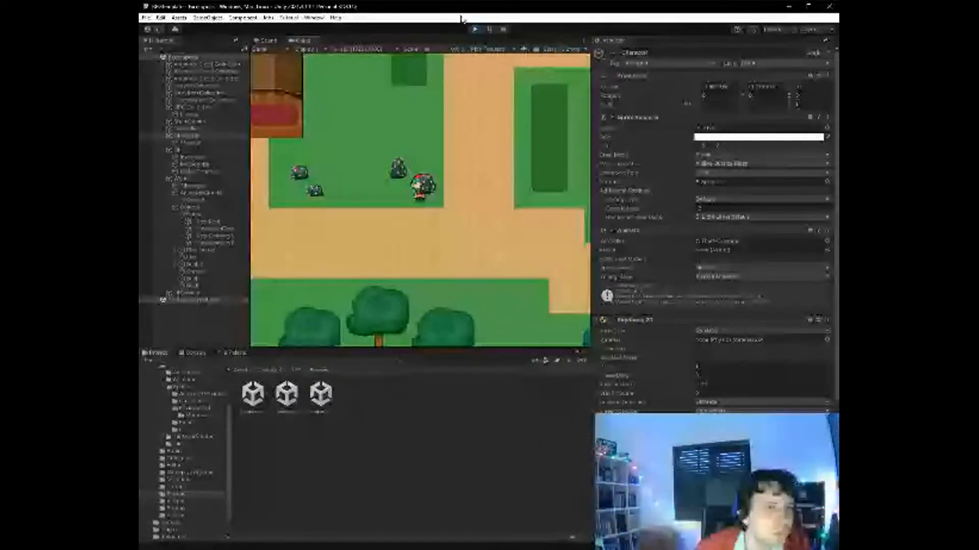
pyautogui.click(475, 29)
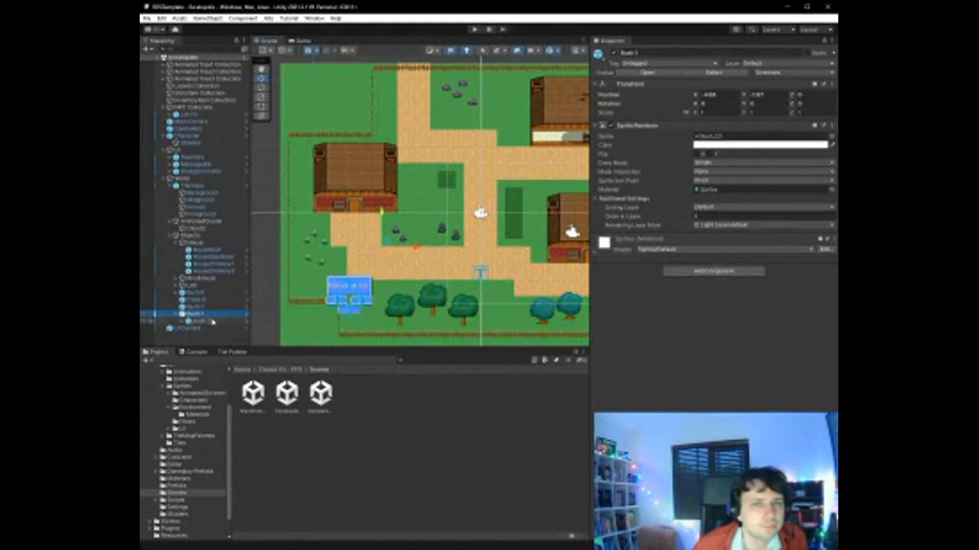
# - Move the nested Bush 2 objects out of their parent bushes so they sit directly in the Objects group
pyautogui.click(212, 321)
pyautogui.moveTo(202, 307)
pyautogui.mouseDown()
pyautogui.moveTo(205, 243)
pyautogui.moveTo(209, 325)
pyautogui.mouseUp()
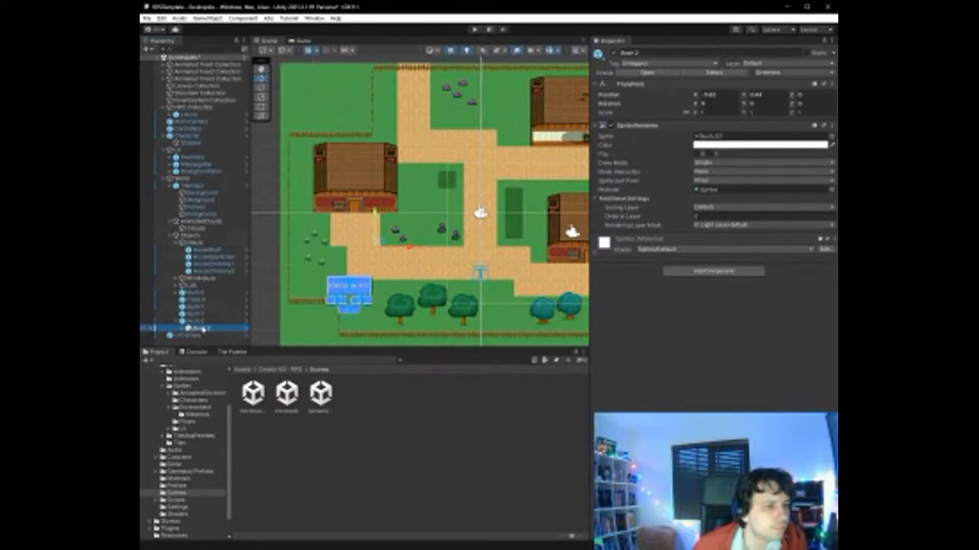
pyautogui.moveTo(203, 329)
pyautogui.mouseDown()
pyautogui.moveTo(193, 311)
pyautogui.moveTo(198, 255)
pyautogui.moveTo(210, 325)
pyautogui.mouseUp()
pyautogui.click(211, 322)
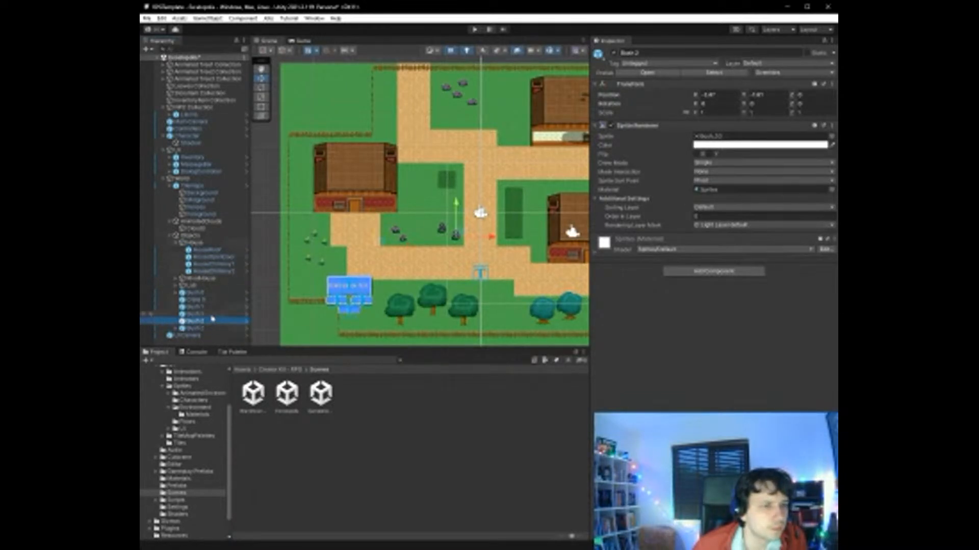
# - Go through the bush and crate objects to check their sprite settings, and save the scene
pyautogui.click(212, 315)
pyautogui.click(216, 328)
pyautogui.click(216, 322)
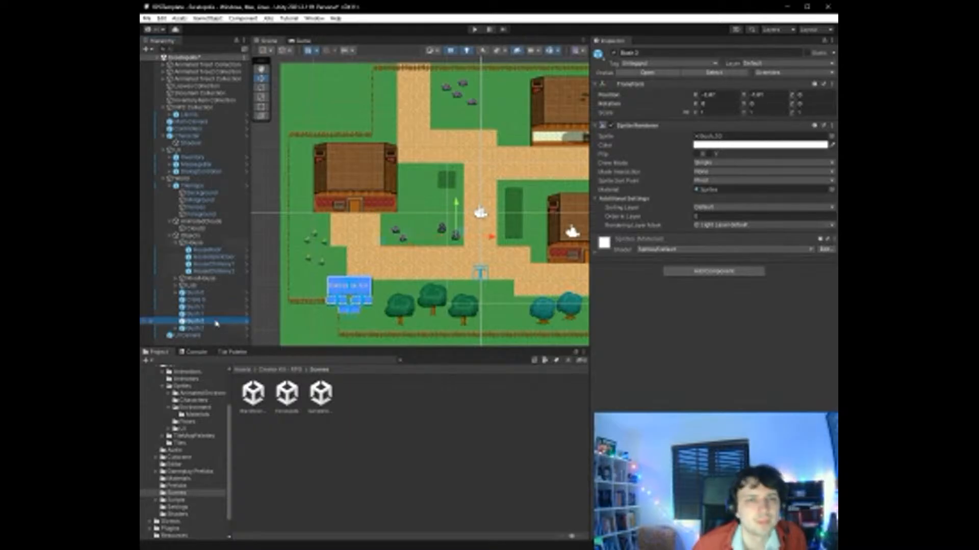
pyautogui.press('Up')
pyautogui.press('Up')
pyautogui.press('Up')
pyautogui.press('Up')
pyautogui.press('Down')
pyautogui.press('Down')
pyautogui.press('Down')
pyautogui.press('Down')
pyautogui.press('Down')
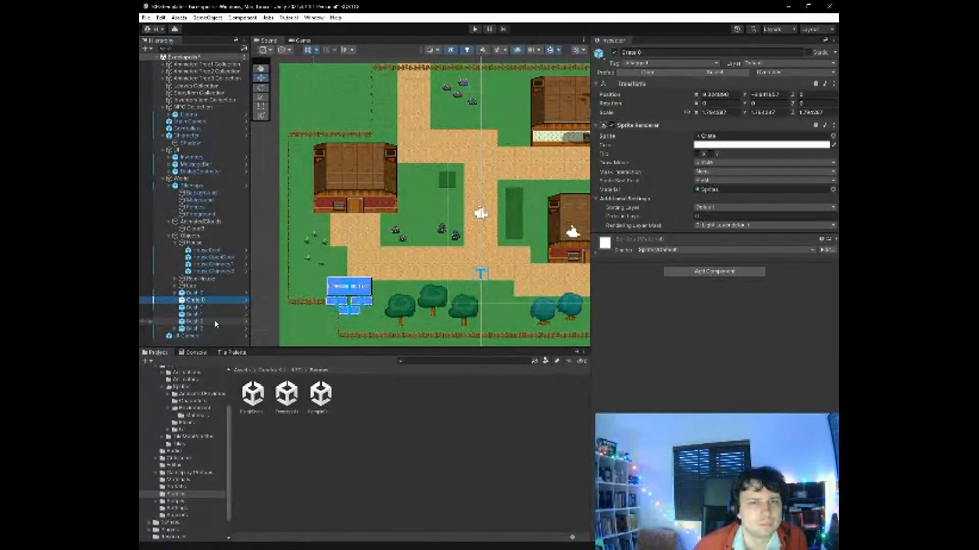
pyautogui.hotkey('ctrl', 's')
# - Run the game, walk the character from the eastern house around the western bushes, and stop the game
pyautogui.click(475, 29)
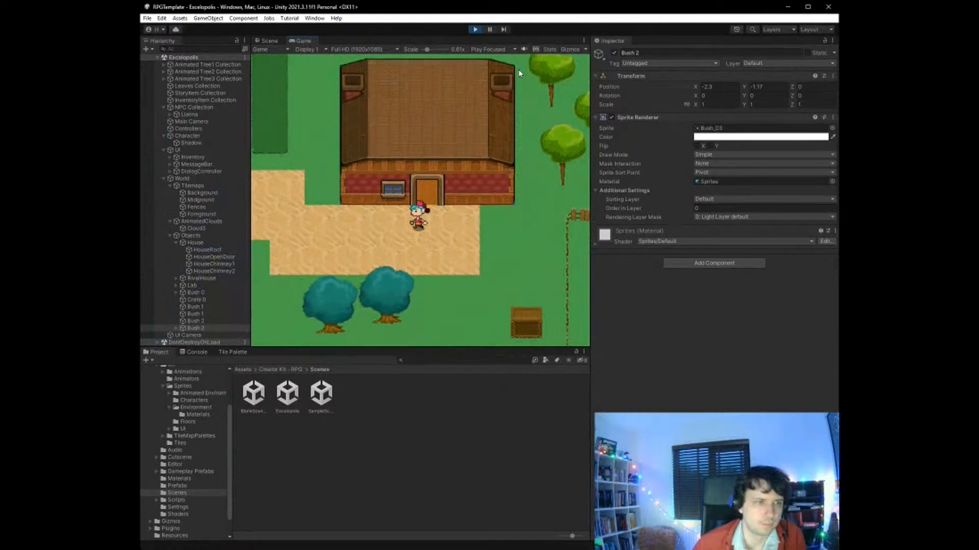
pyautogui.press('Left')
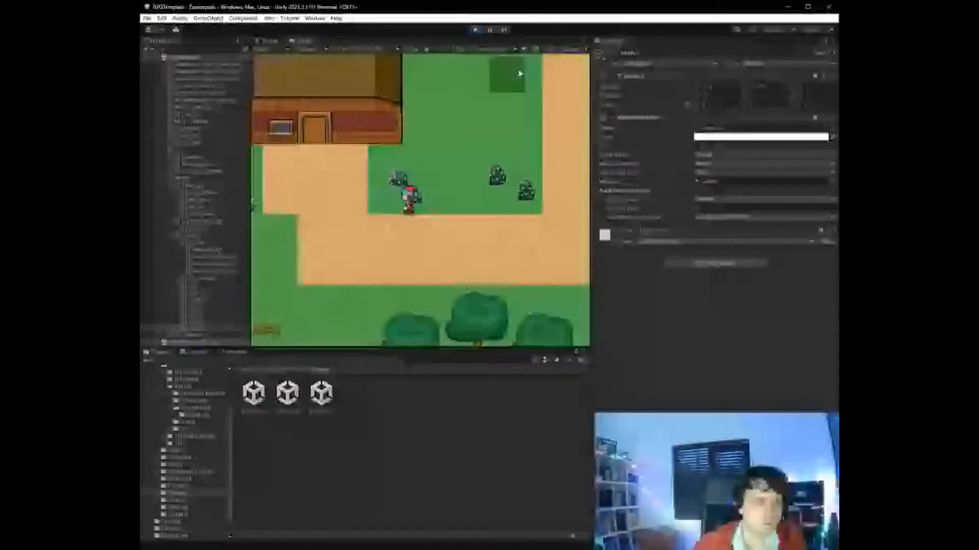
pyautogui.press('Left')
pyautogui.press('Up')
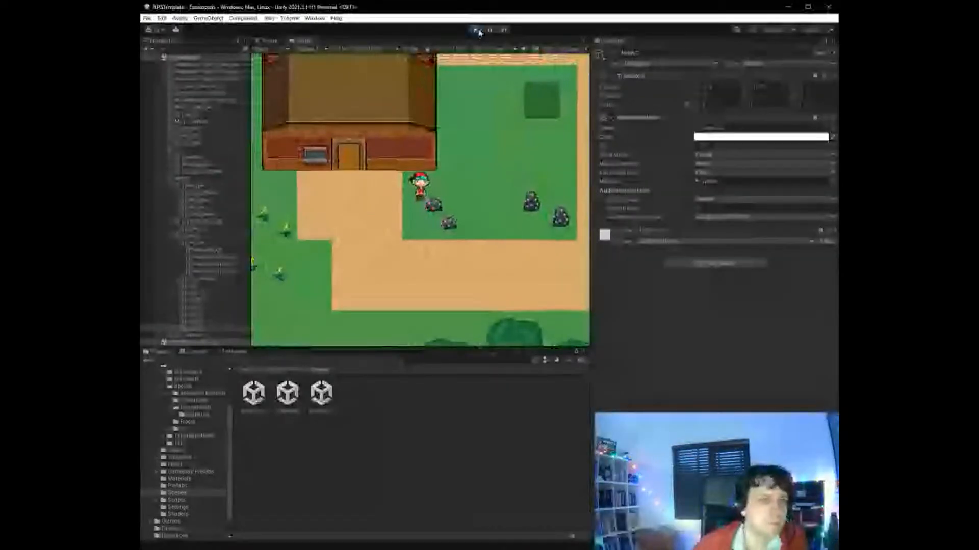
pyautogui.click(478, 31)
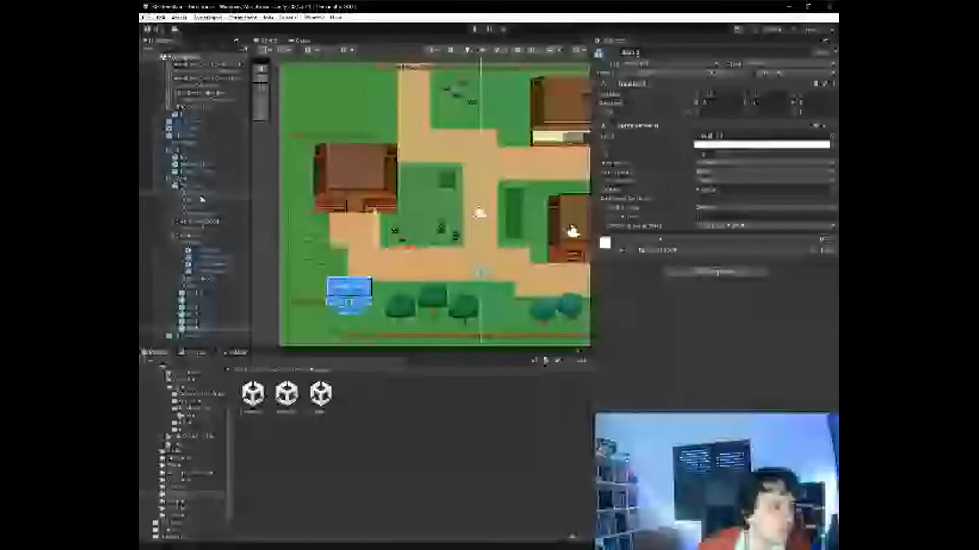
# - Set the Character's Sprite Renderer Order in Layer to 1 and run the game again
pyautogui.click(197, 137)
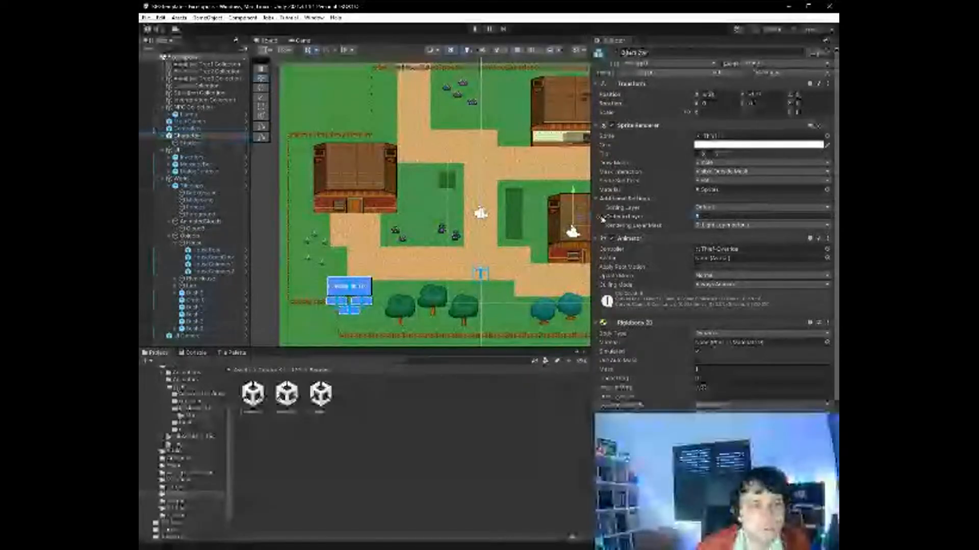
pyautogui.click(476, 29)
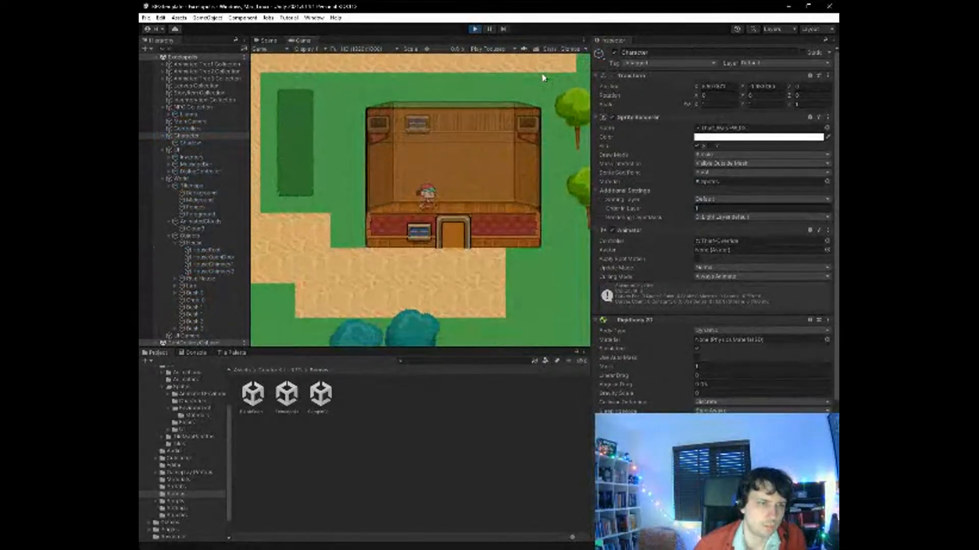
# - Walk the character in and out of the eastern house's doorway to check its layering against the door and wall
pyautogui.press('Down')
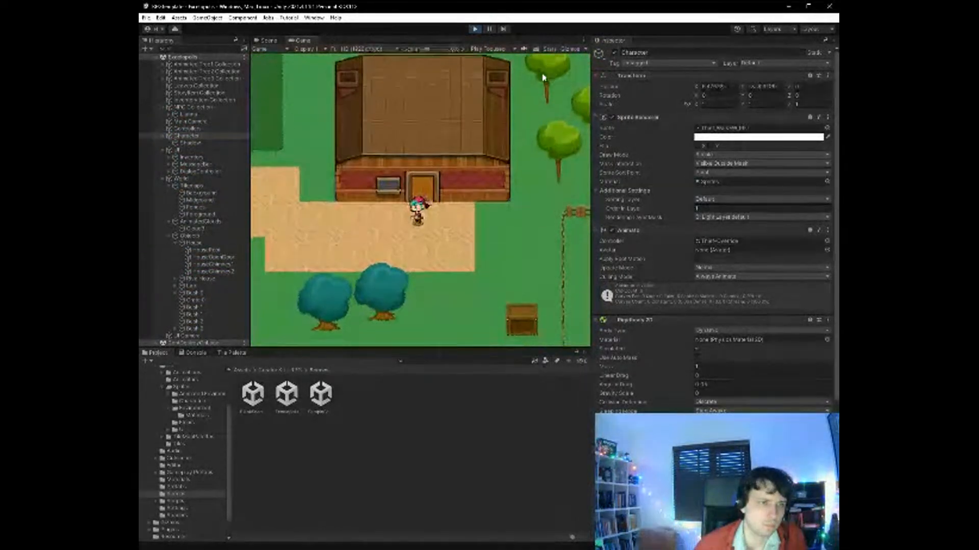
pyautogui.press('Right')
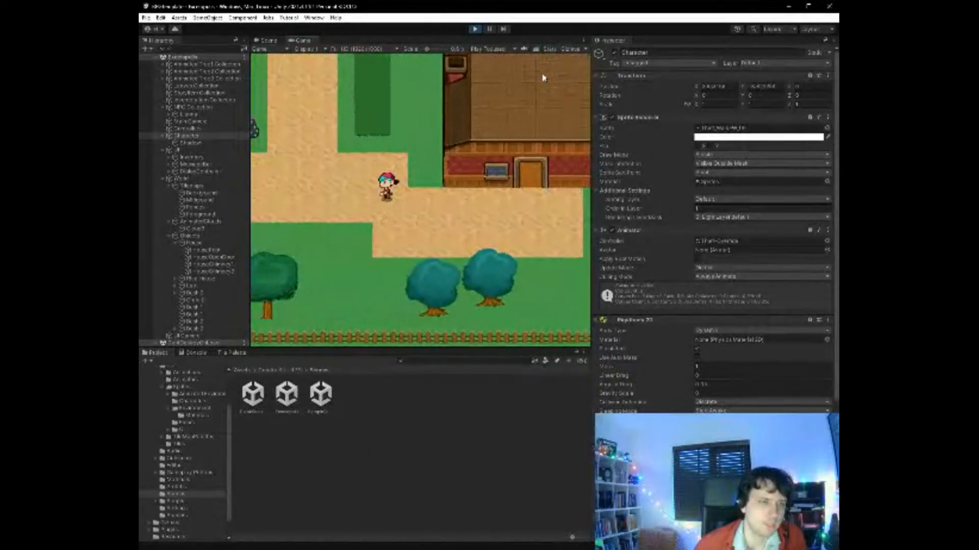
pyautogui.press('Right')
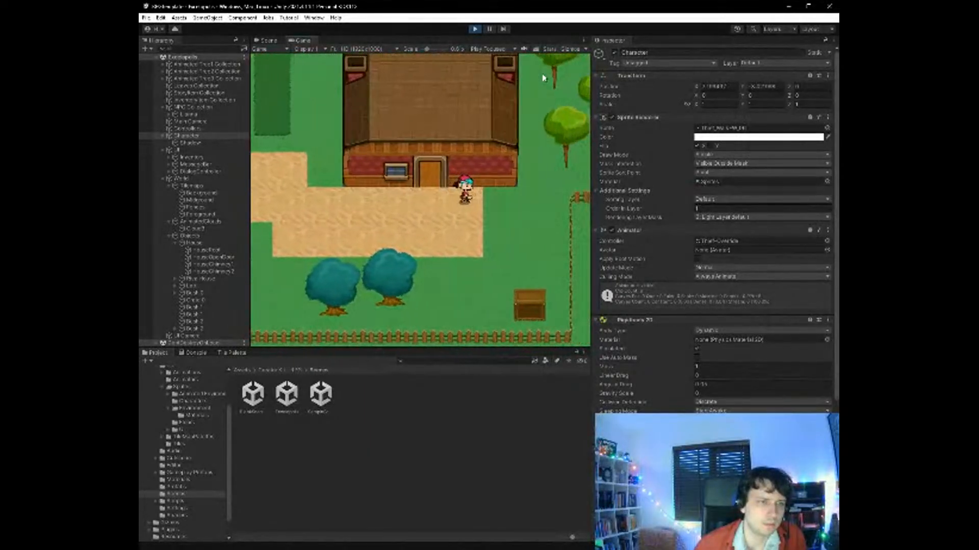
pyautogui.press('Up')
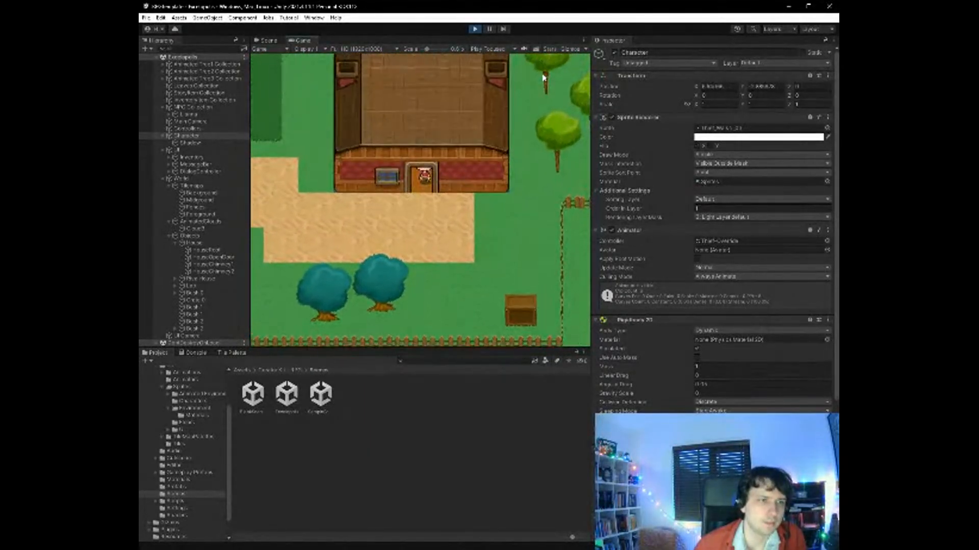
pyautogui.press('Down')
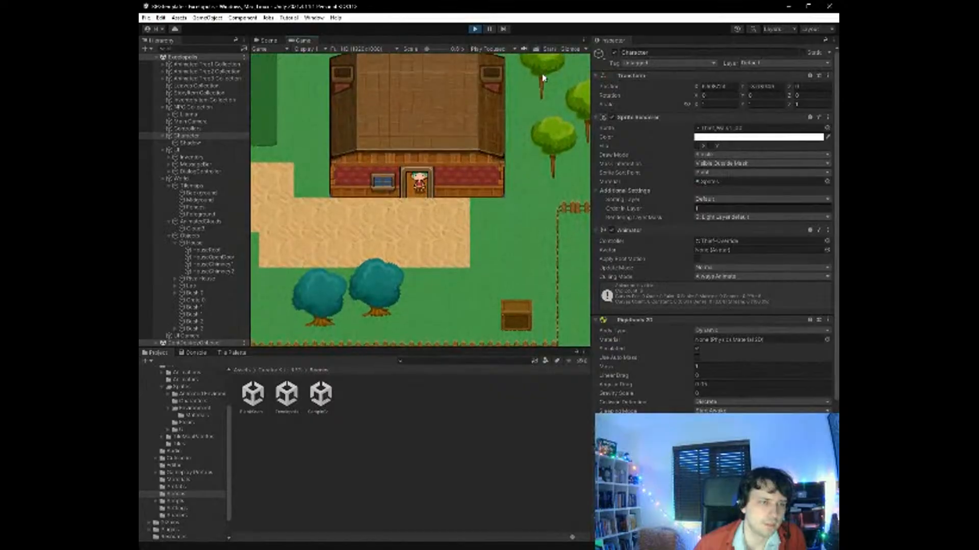
pyautogui.press('Down')
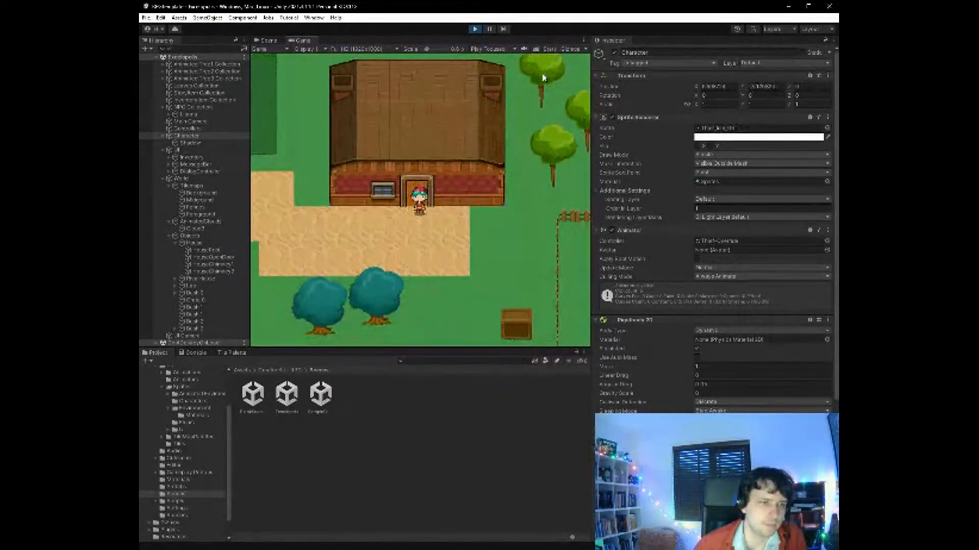
pyautogui.press('Left')
pyautogui.press('Left')
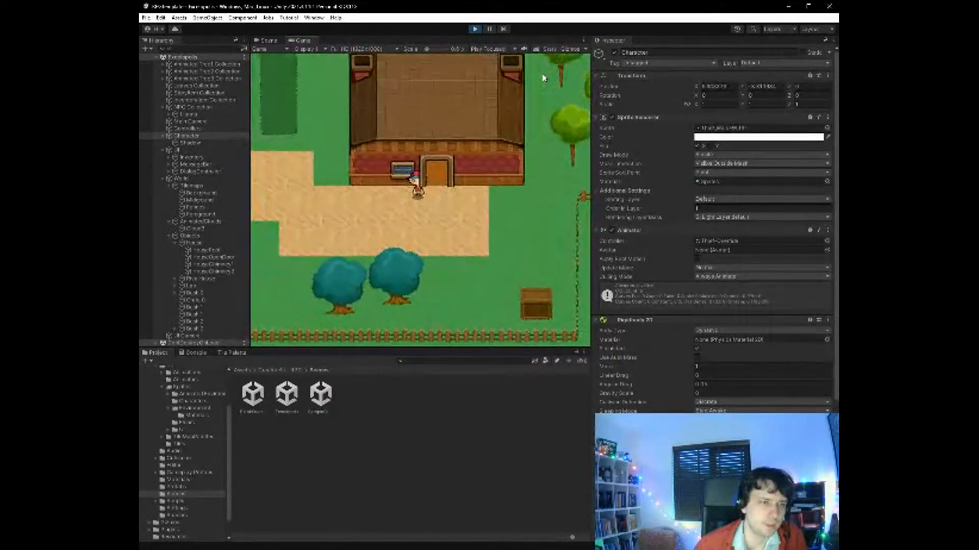
pyautogui.press('Left')
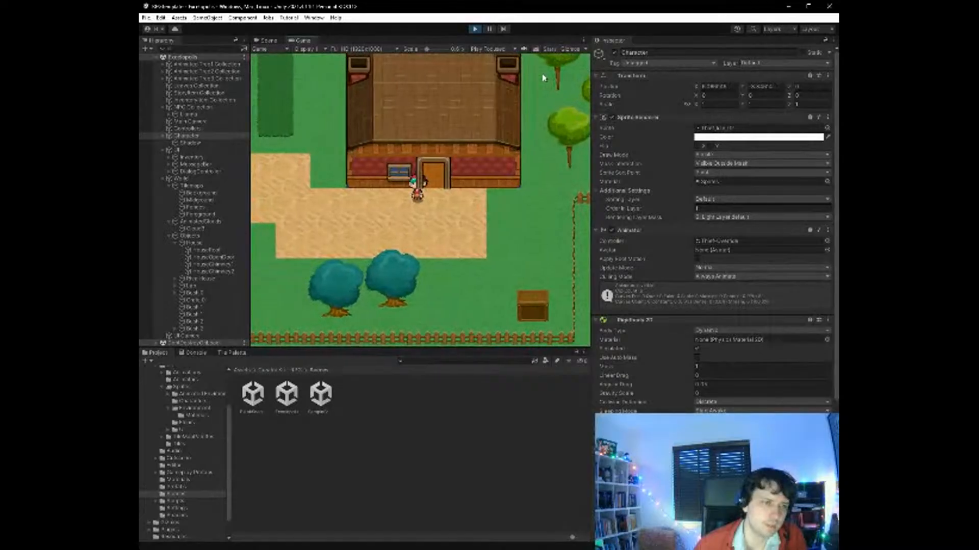
pyautogui.press('Right')
pyautogui.press('Up')
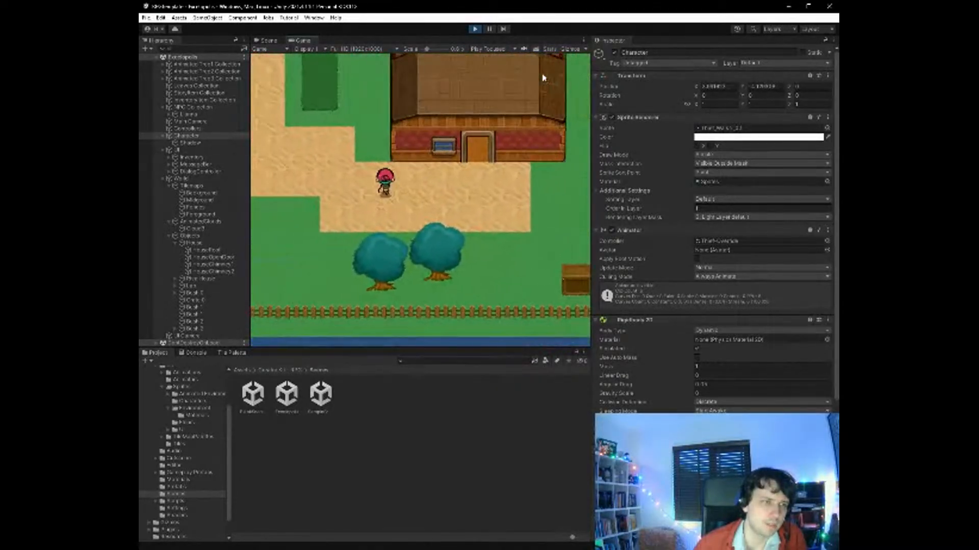
# - Walk the character west past the small flowering bushes to the western house's doorway, checking the layering along the way
pyautogui.press('Left')
pyautogui.press('Up')
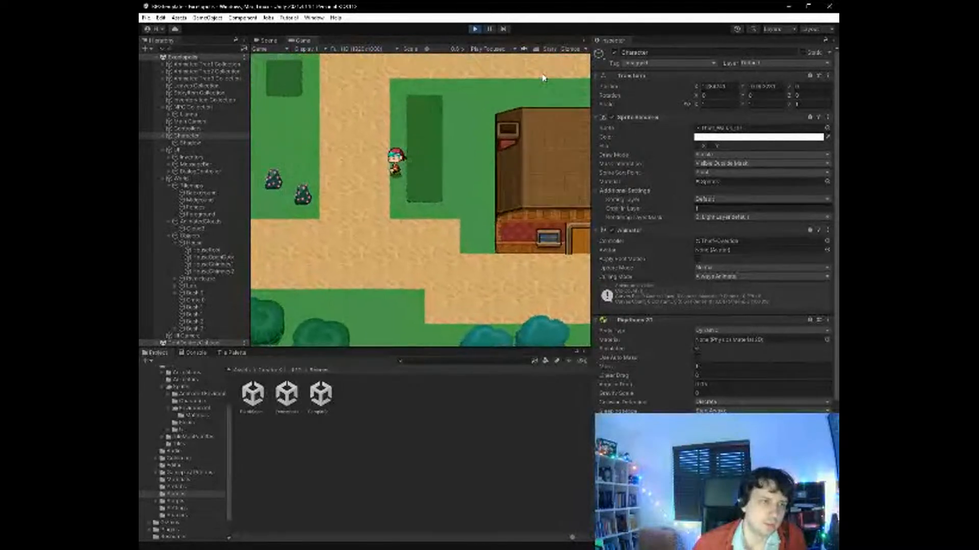
pyautogui.press('Left')
pyautogui.press('Down')
pyautogui.press('Left')
pyautogui.press('Up')
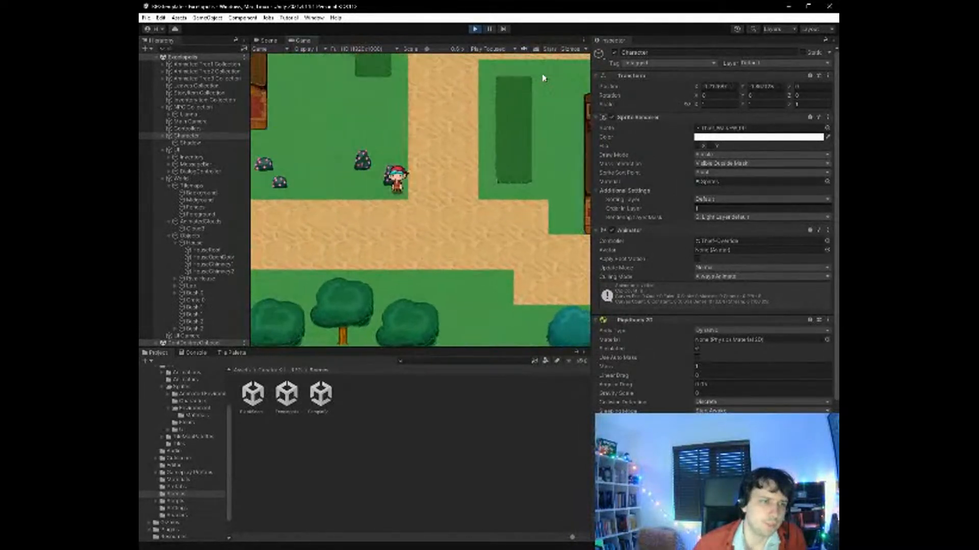
pyautogui.press('Left')
pyautogui.press('Up')
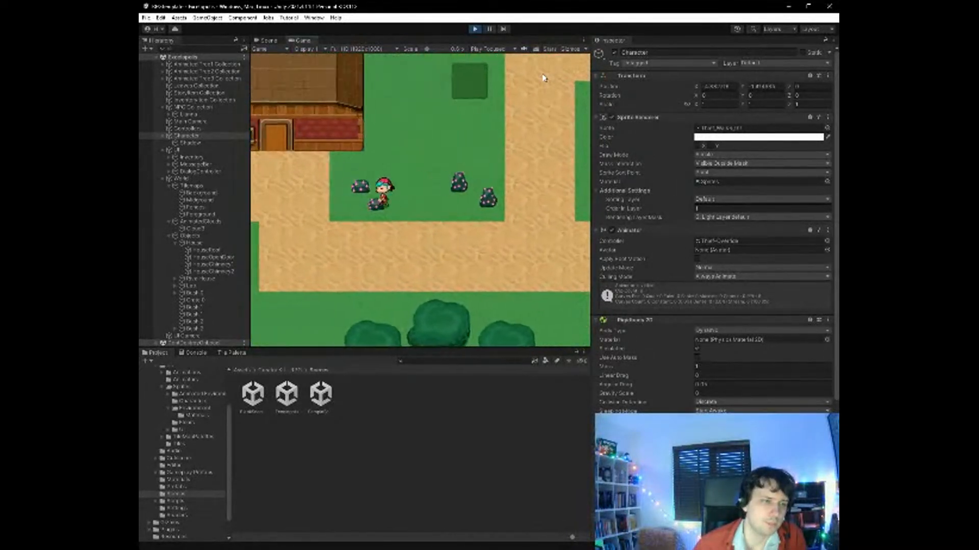
pyautogui.press('Left')
pyautogui.press('Left')
pyautogui.press('Up')
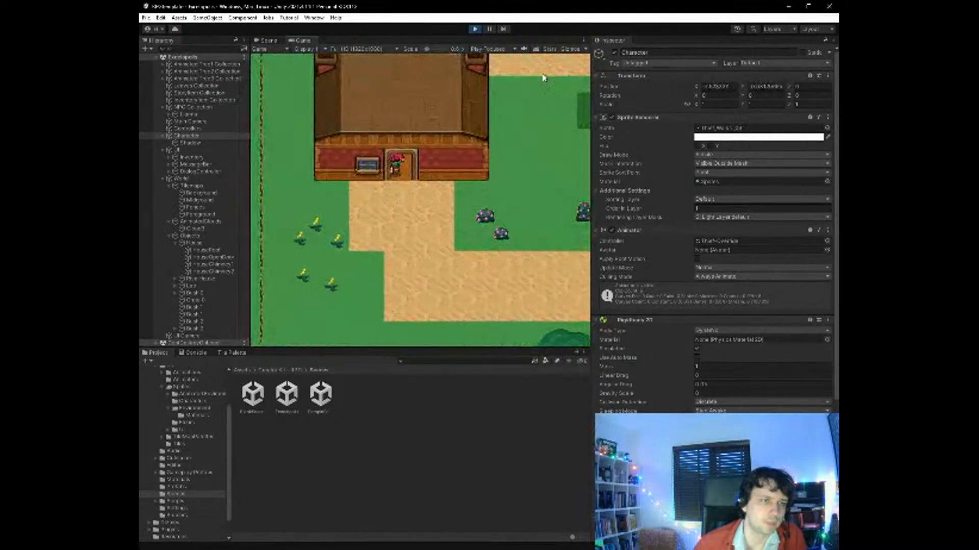
pyautogui.press('Down')
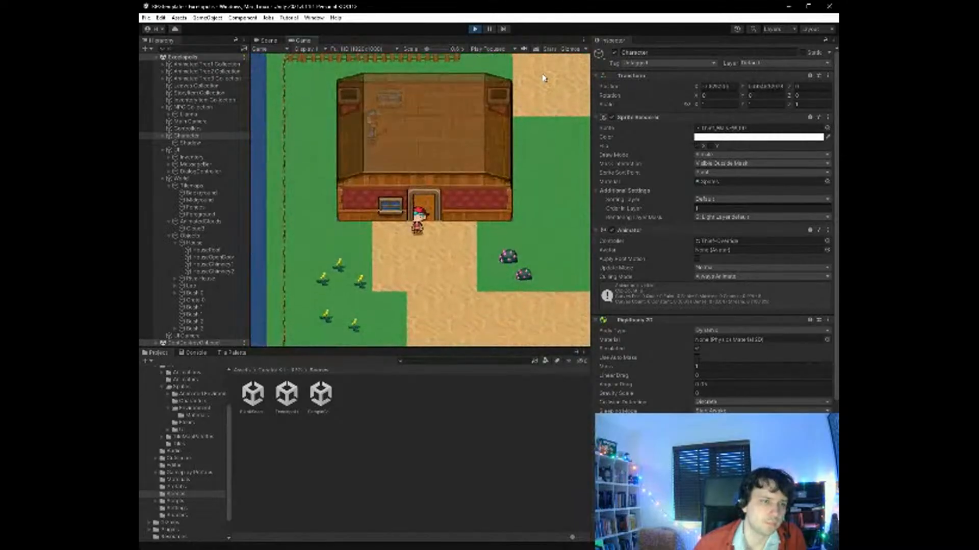
# - Enter the western house, talk to the NPC, choose the second reply to the VLOOKUP line, and close the dialogue
pyautogui.press('Up')
pyautogui.press('Right')
pyautogui.press('Left')
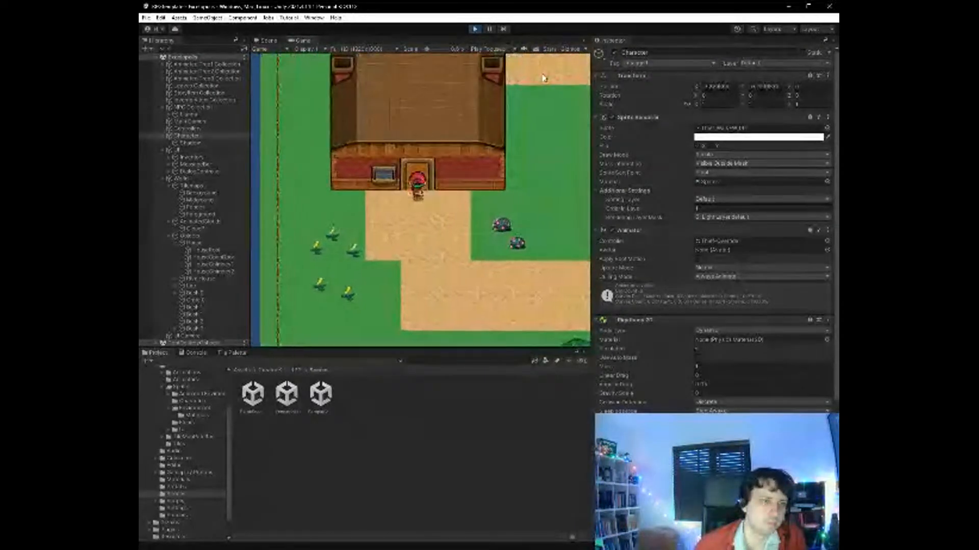
pyautogui.press('Up')
pyautogui.press('Left')
pyautogui.press('Up')
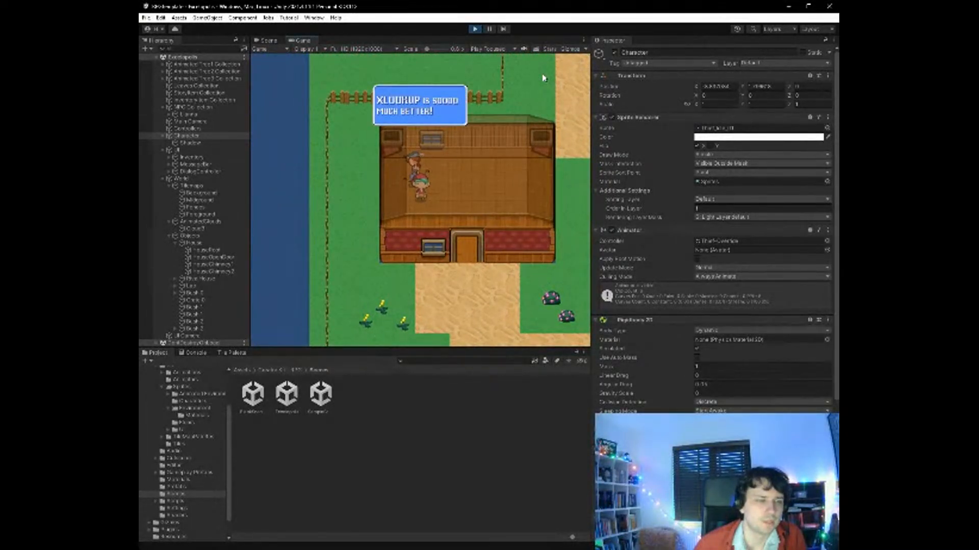
pyautogui.press('space')
pyautogui.press('Right')
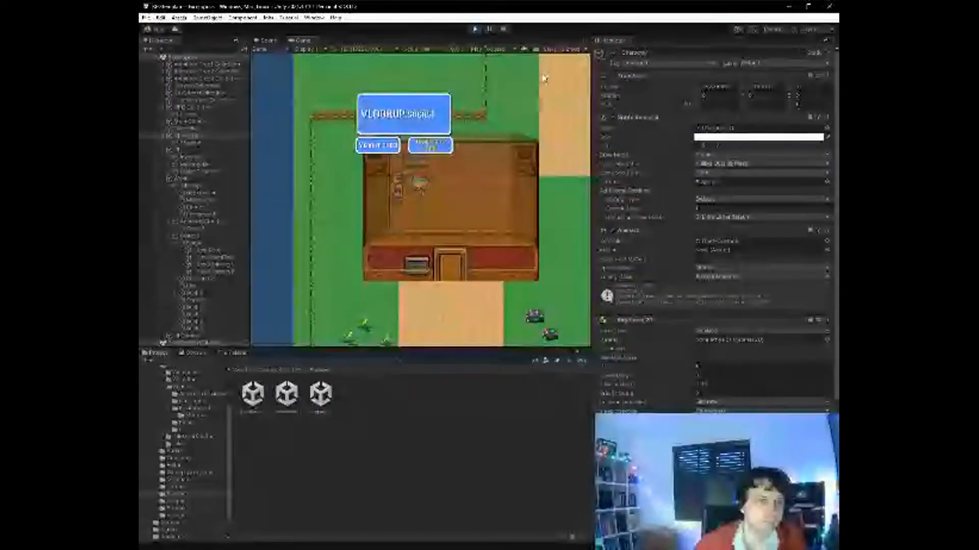
pyautogui.press('space')
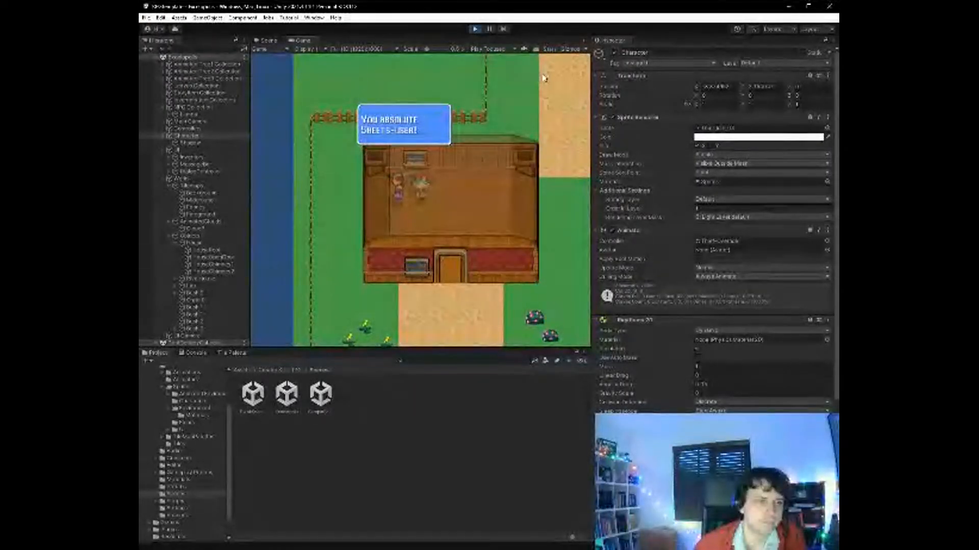
pyautogui.press('space')
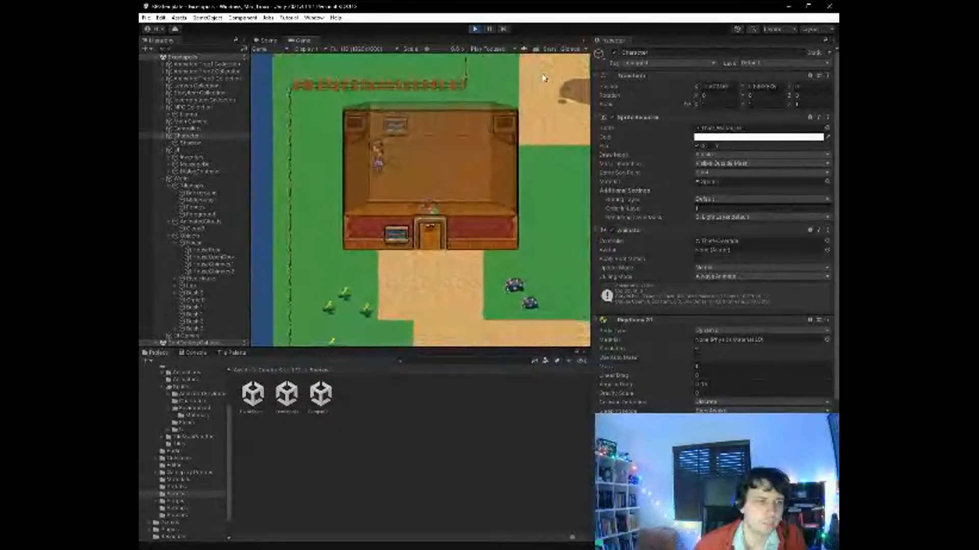
# - Leave the western house and walk the character northeast along the path into the large lab building
pyautogui.press('Down')
pyautogui.press('Right')
pyautogui.press('Up')
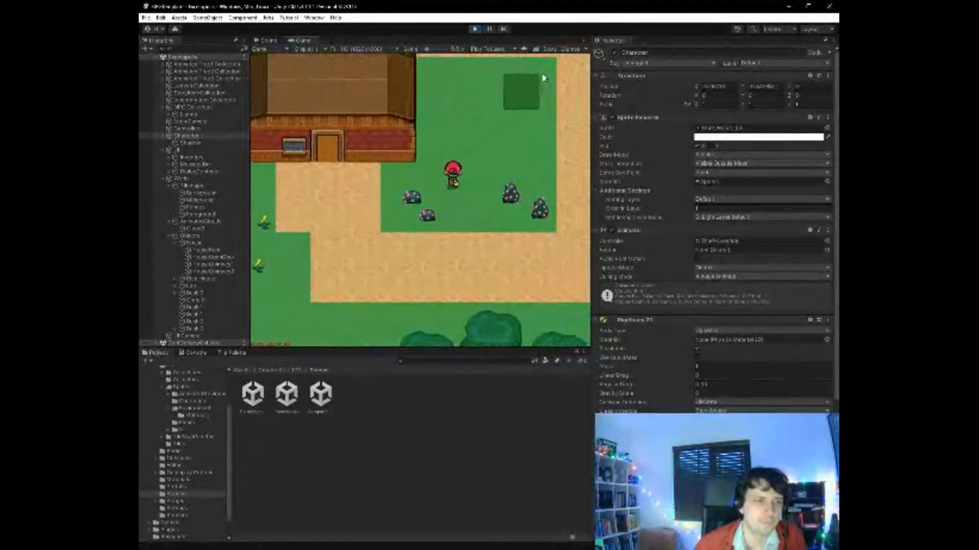
pyautogui.press('Right')
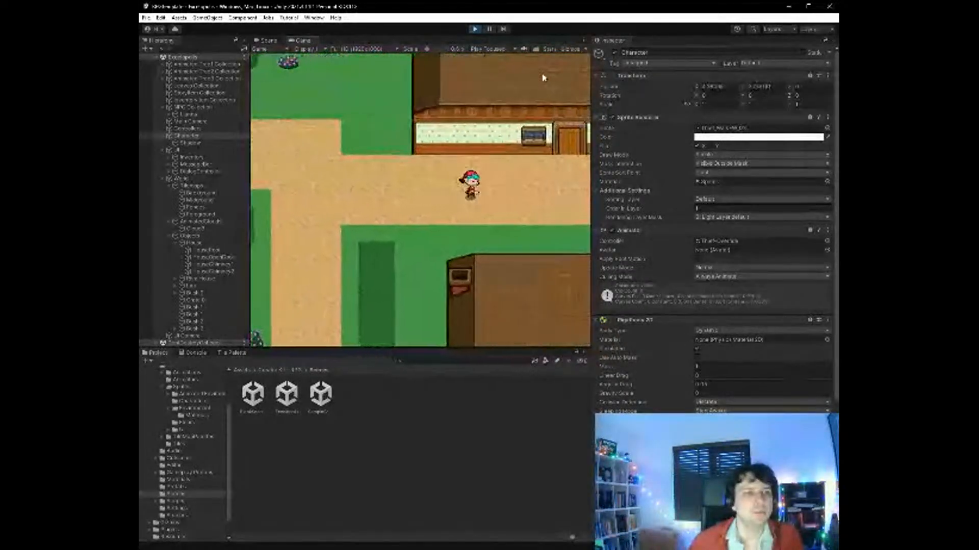
pyautogui.press('Up')
pyautogui.press('Right')
pyautogui.press('Up')
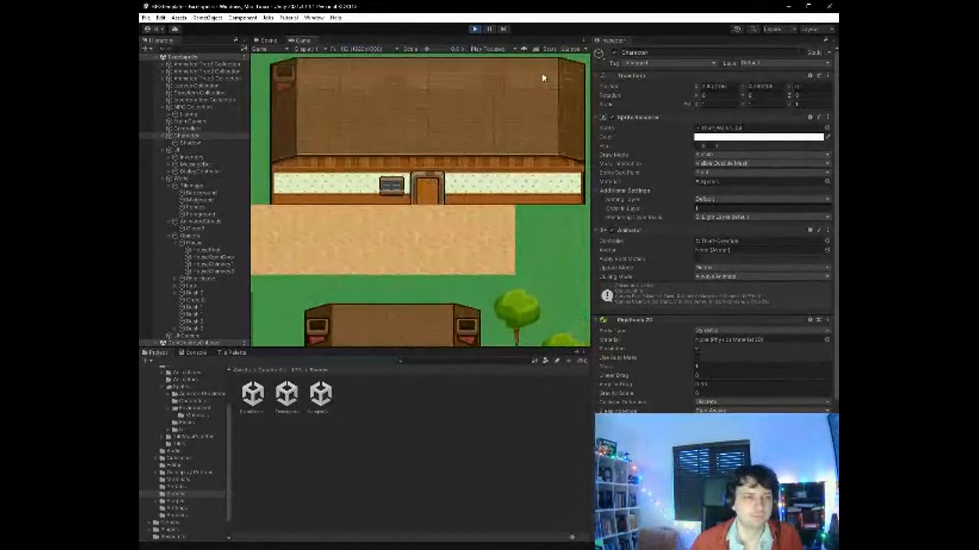
# - Walk the character around inside the lab to check its walls and roof, and exit through the door
pyautogui.press('Left')
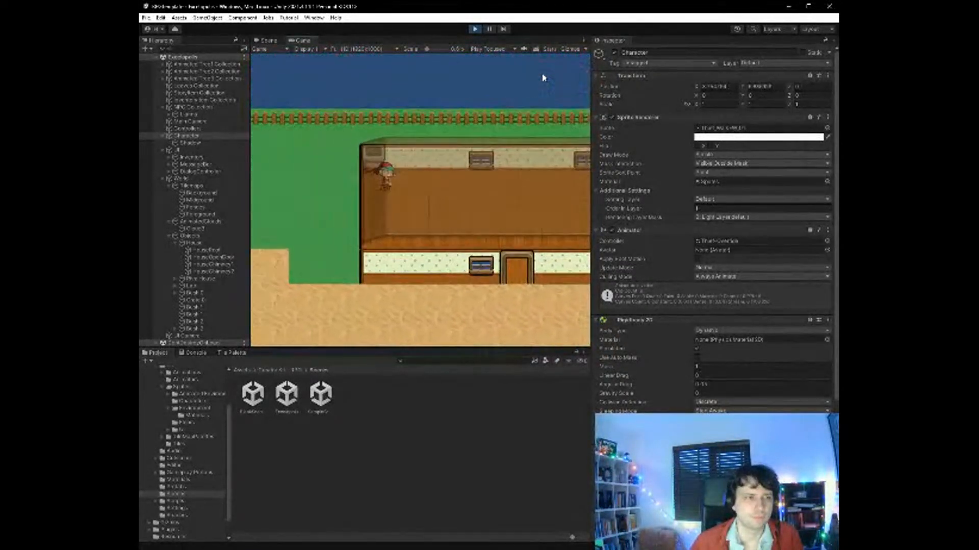
pyautogui.press('Right')
pyautogui.press('Right')
pyautogui.press('Up')
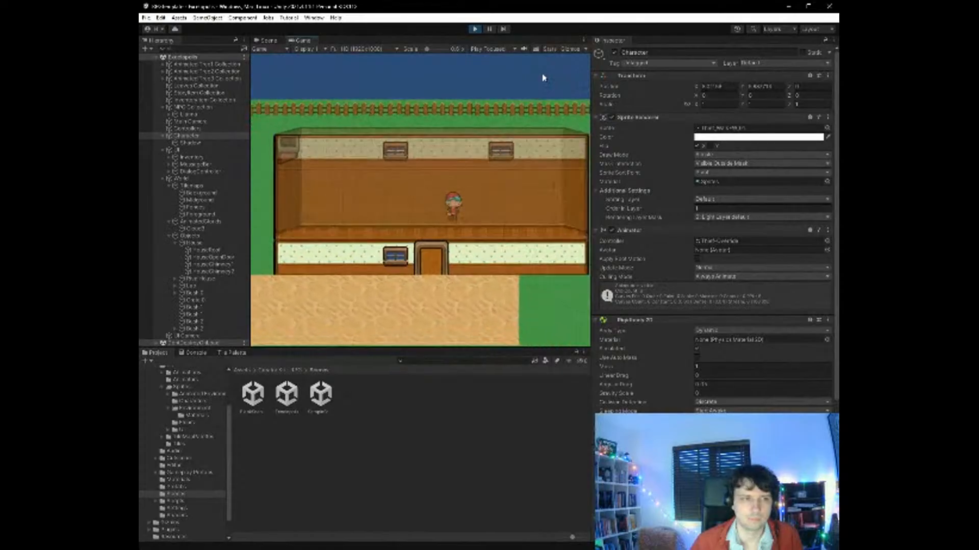
pyautogui.press('Left')
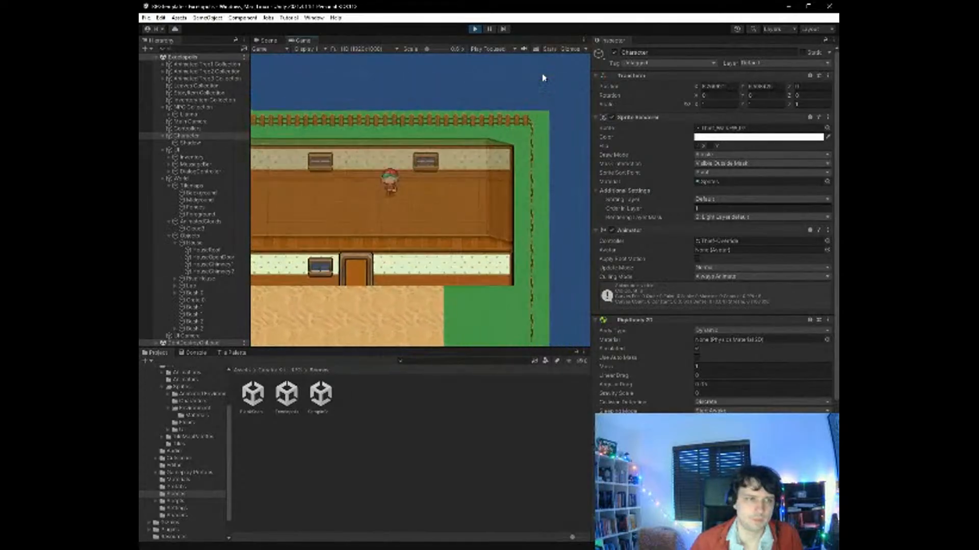
pyautogui.press('Down')
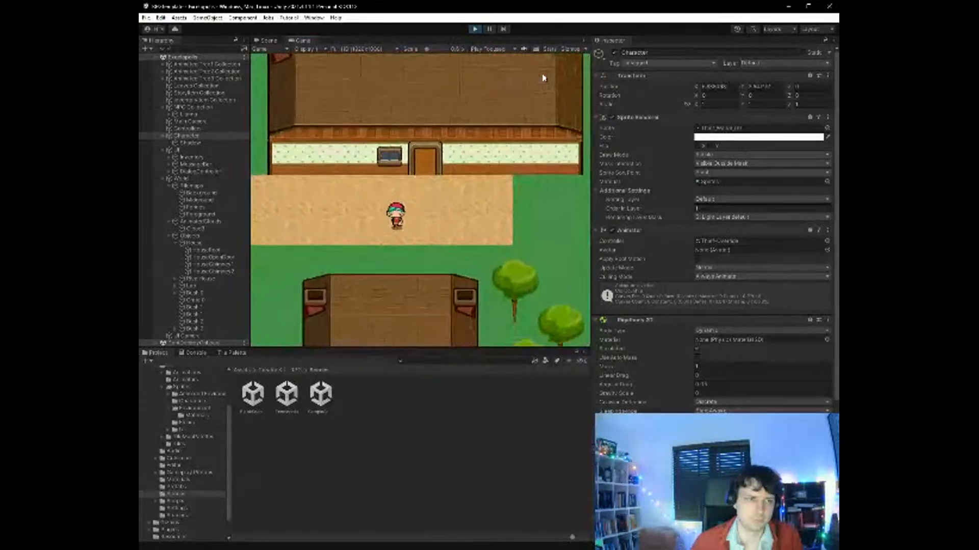
# - Walk the character southwest from the lab along the paths to the three green trees
pyautogui.press('Left')
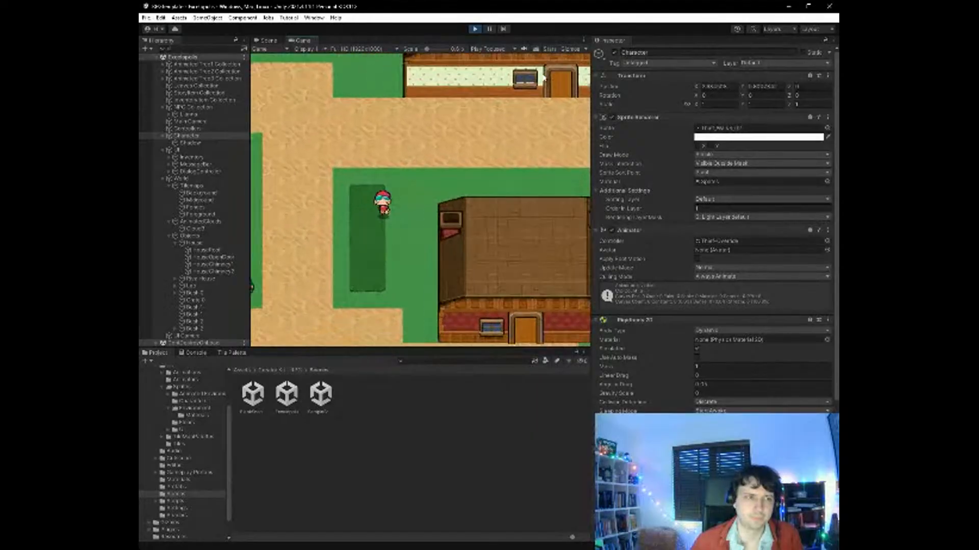
pyautogui.press('Left')
pyautogui.press('Down')
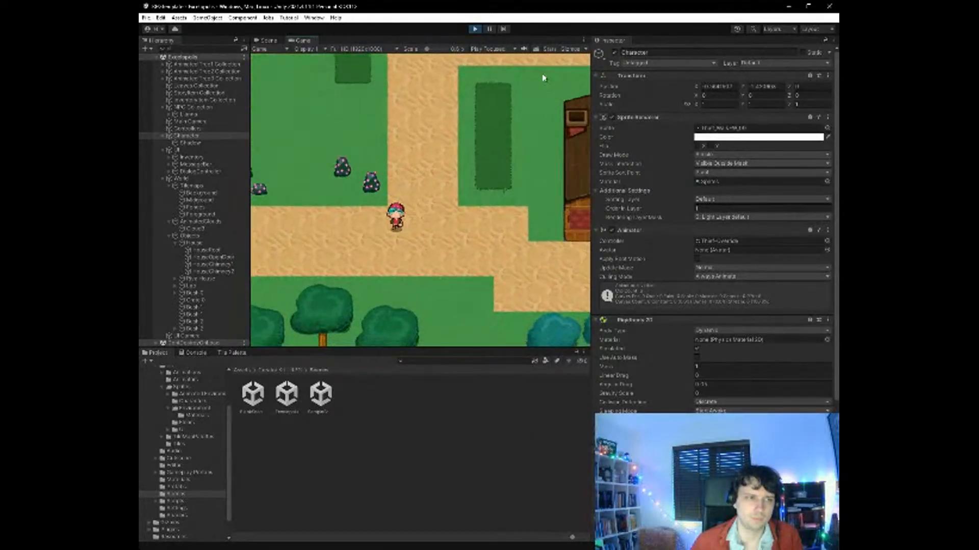
pyautogui.press('Left')
pyautogui.press('Down')
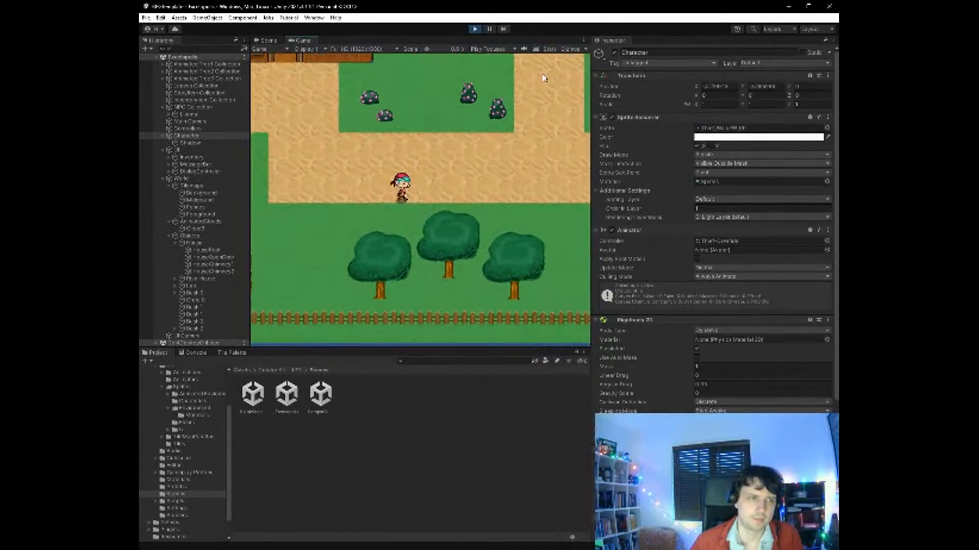
pyautogui.press('Left')
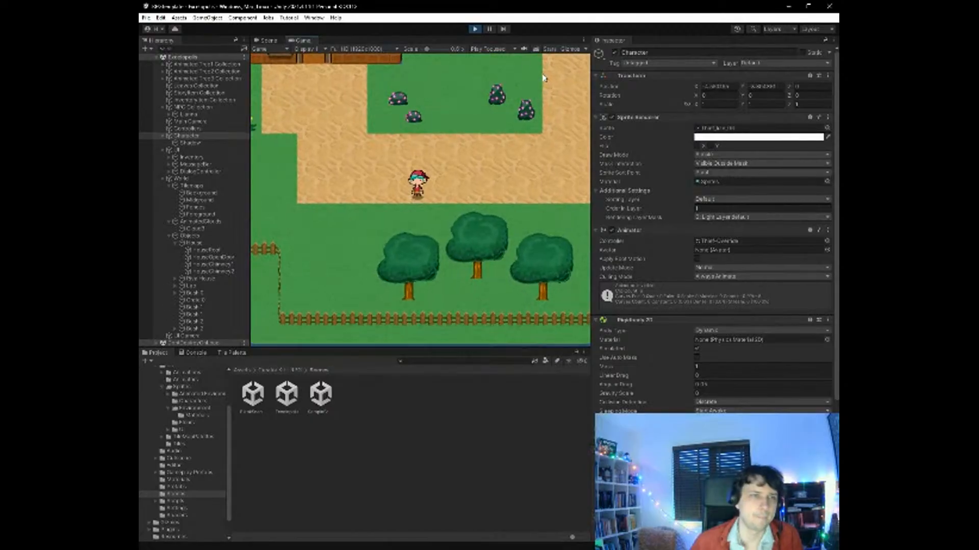
# - Stop the game and inspect the Lianna NPC's Sprite Renderer and Box Collider 2D settings
pyautogui.hotkey('ctrl', 'p')
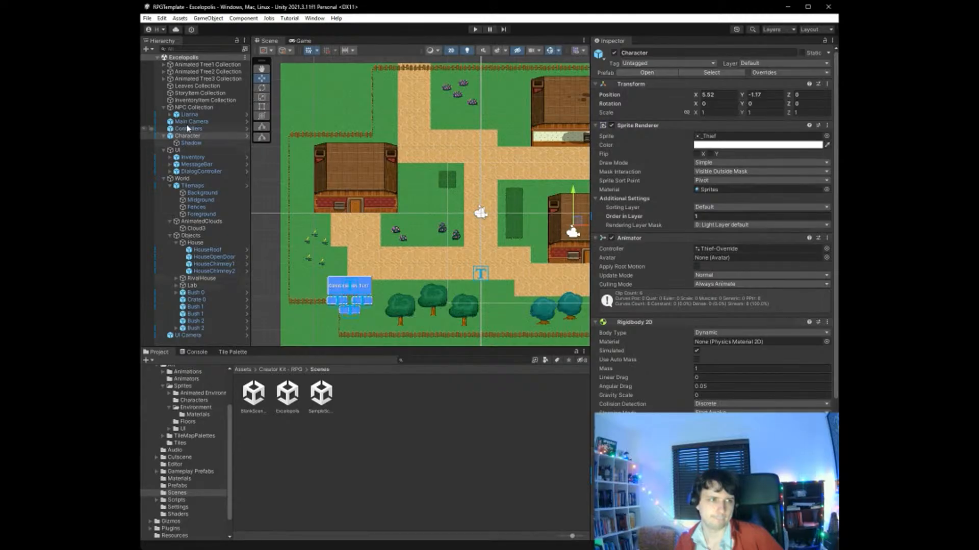
pyautogui.click(199, 114)
pyautogui.scroll(-1, 707, 347)
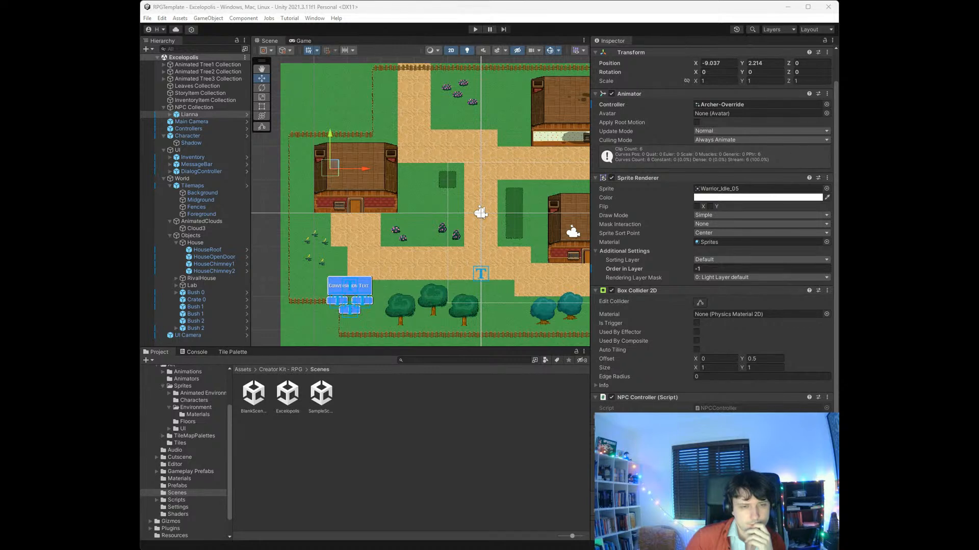
# - Switch to the Unity Learn Create a Quest tutorial in the browser and go to section 1, Add a Quest to your NPC
pyautogui.click(813, 292)
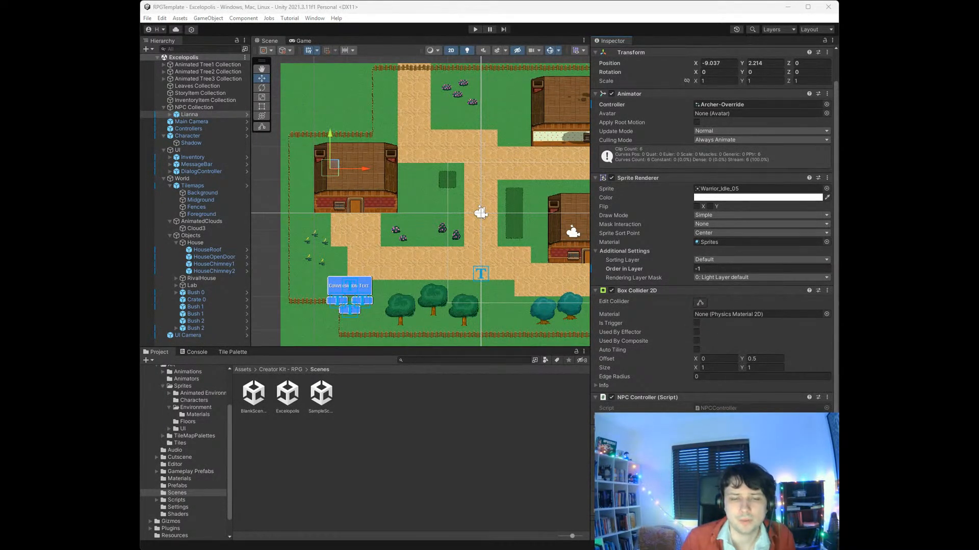
pyautogui.click(410, 115)
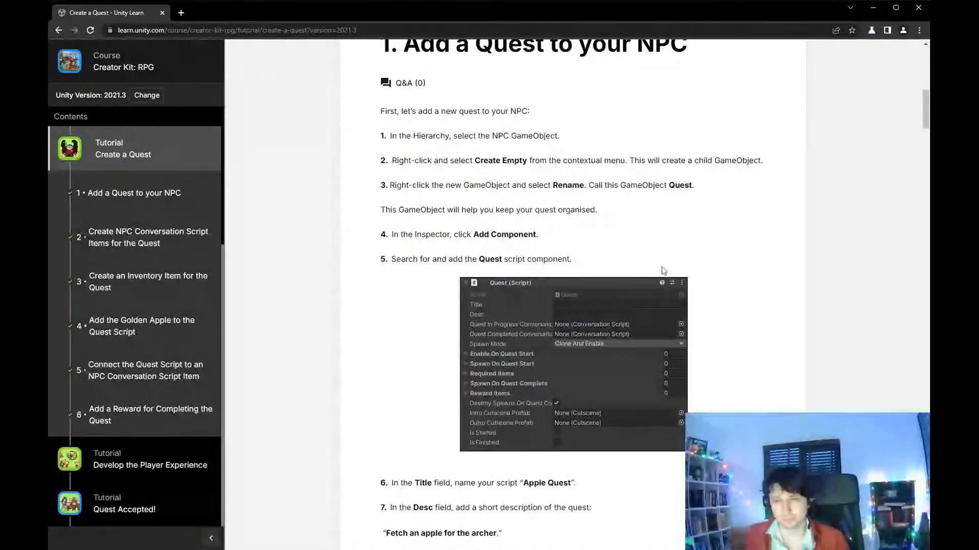
pyautogui.scroll(3, 663, 271)
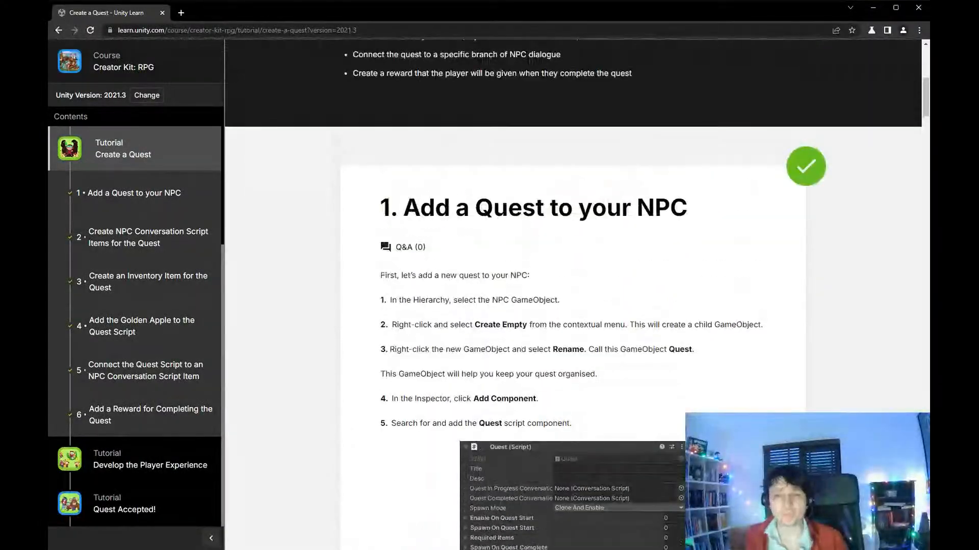
# - Read section 1 on adding a Quest child GameObject to the NPC, including the Quest script component and its Title and Desc fields
pyautogui.scroll(-3, 663, 271)
pyautogui.scroll(1, 663, 270)
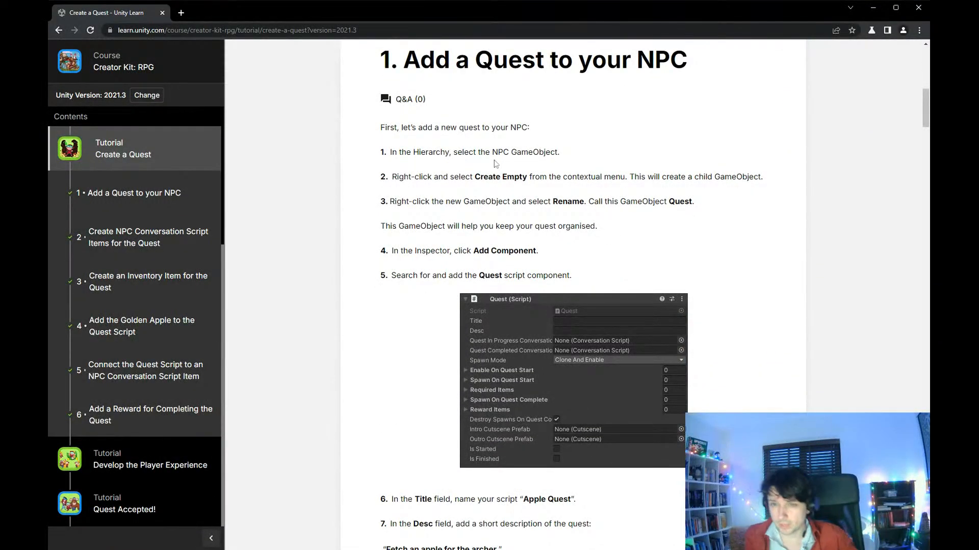
pyautogui.moveTo(425, 159); pyautogui.dragTo(616, 183)
pyautogui.click(566, 194)
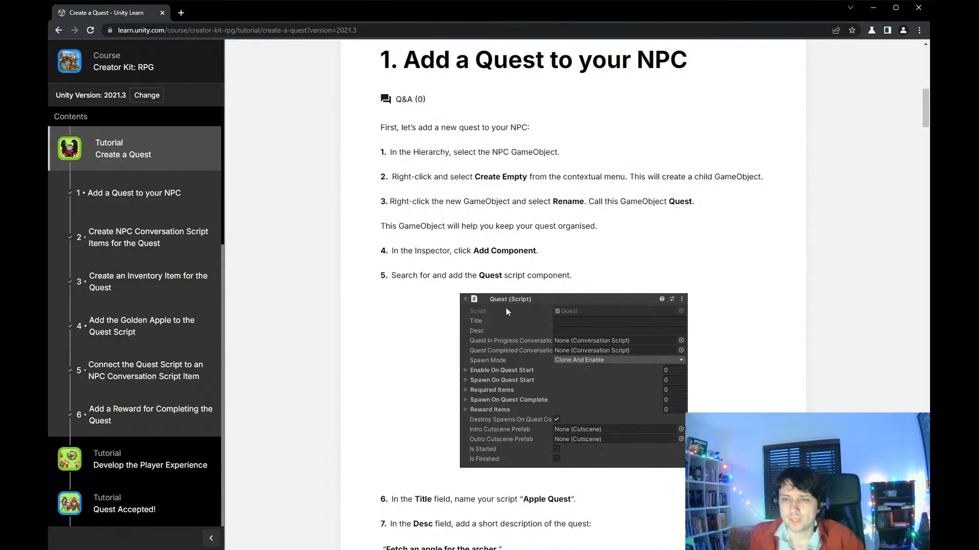
pyautogui.scroll(-2, 571, 296)
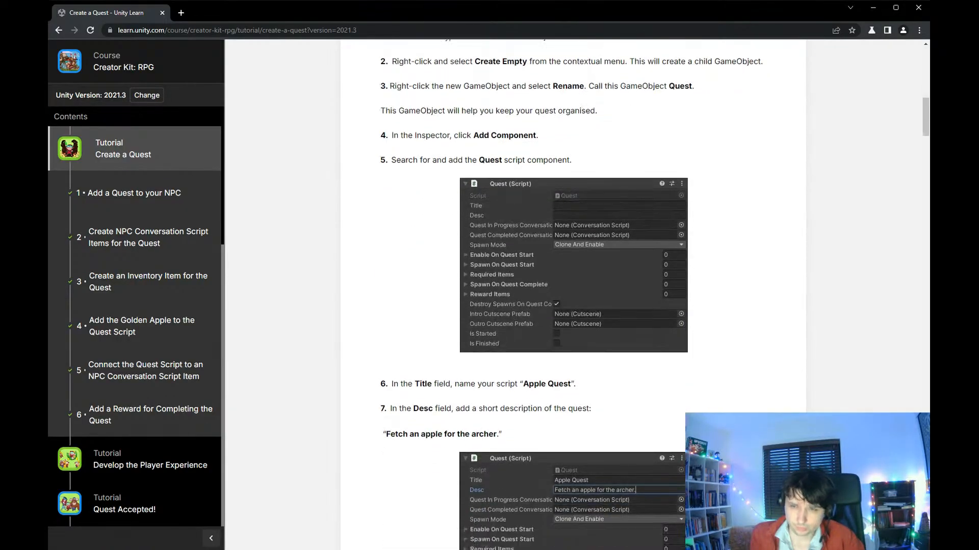
pyautogui.scroll(1, 571, 295)
pyautogui.moveTo(489, 111); pyautogui.dragTo(771, 119)
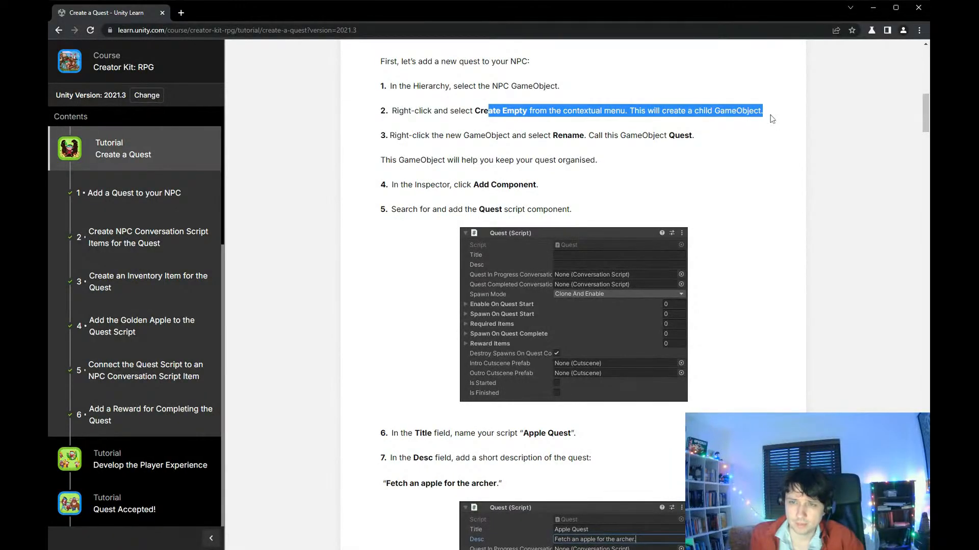
pyautogui.moveTo(463, 135); pyautogui.dragTo(707, 140)
pyautogui.moveTo(422, 220); pyautogui.dragTo(628, 226)
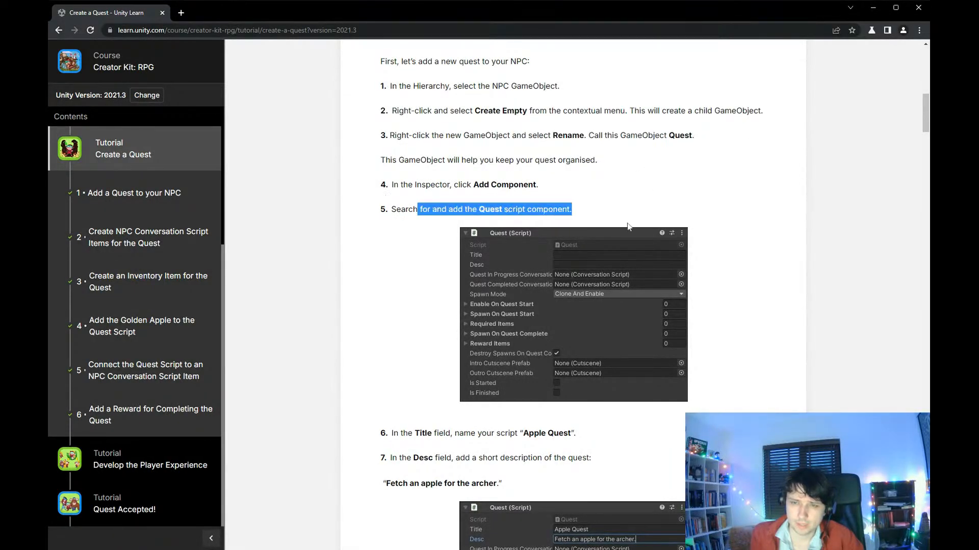
pyautogui.scroll(-1, 576, 256)
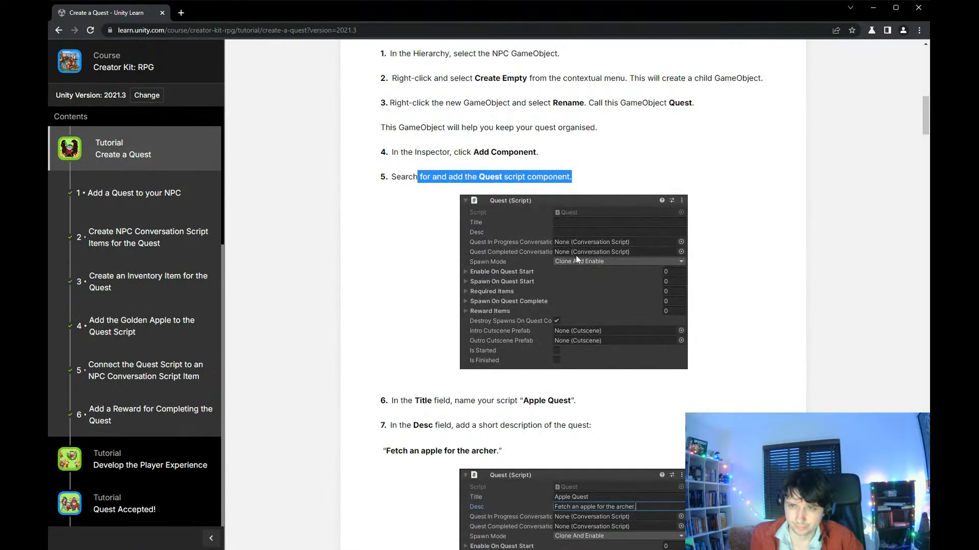
pyautogui.scroll(-5, 576, 258)
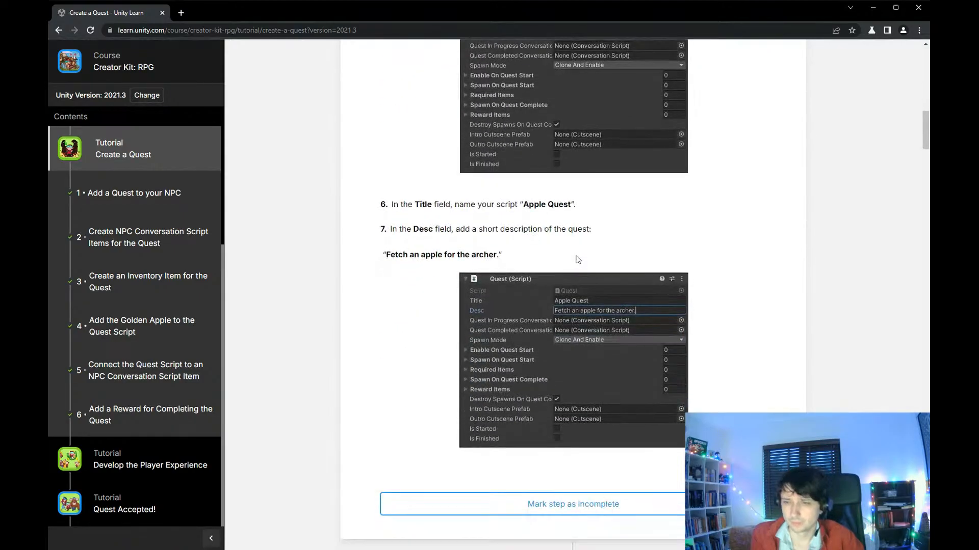
pyautogui.moveTo(406, 153); pyautogui.dragTo(593, 179)
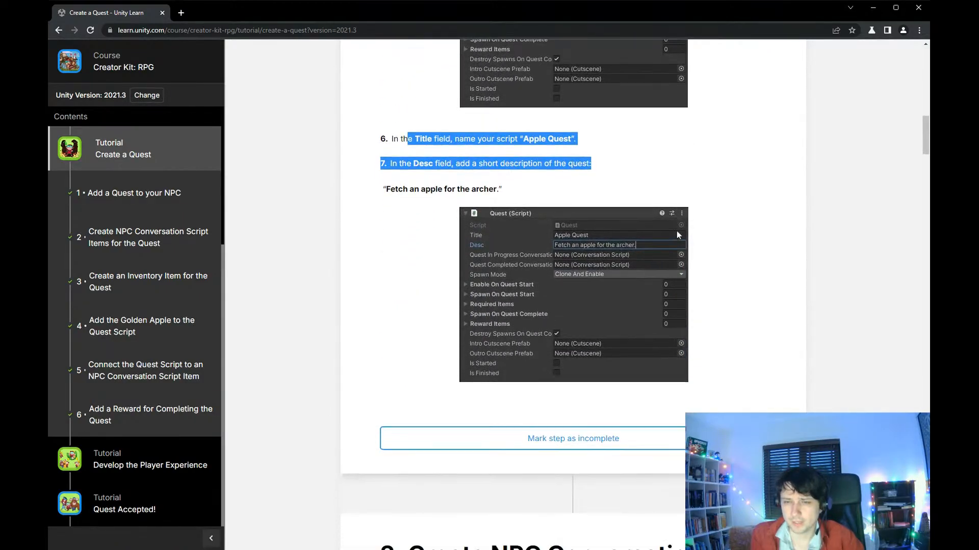
# - Read section 2 on creating the quest's NPC Conversation Script Items and assigning them to the in-progress and completed conversation fields
pyautogui.scroll(-8, 678, 232)
pyautogui.scroll(-3, 682, 236)
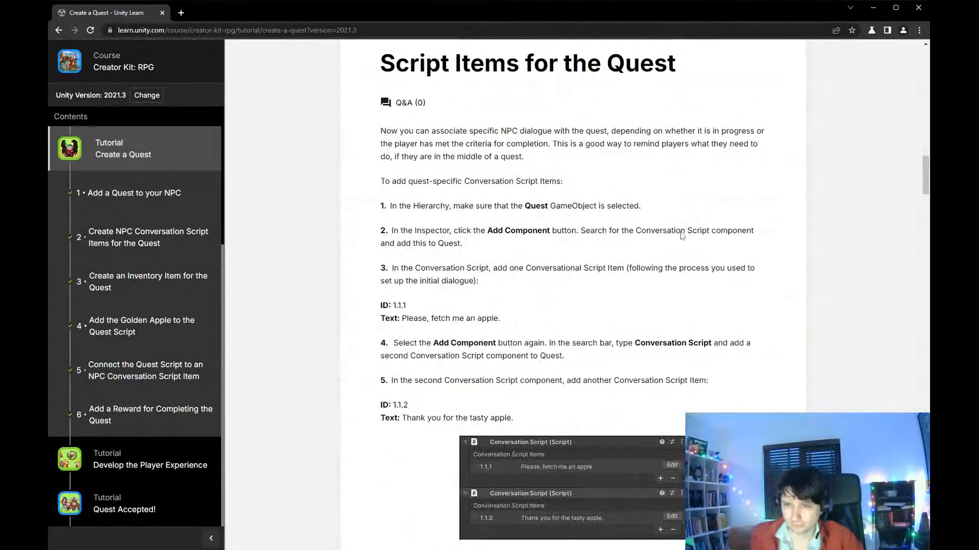
pyautogui.scroll(-1, 572, 290)
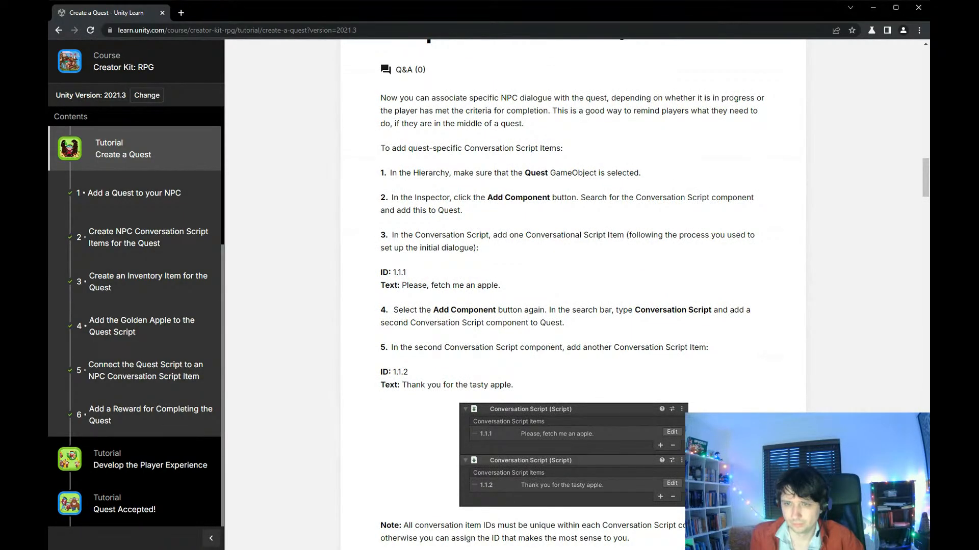
pyautogui.scroll(-1, 572, 294)
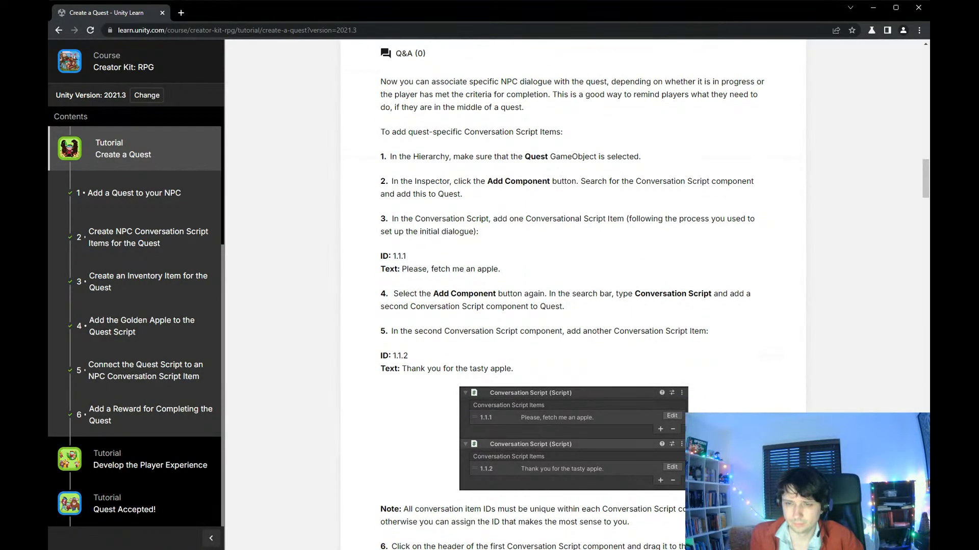
pyautogui.scroll(1, 464, 233)
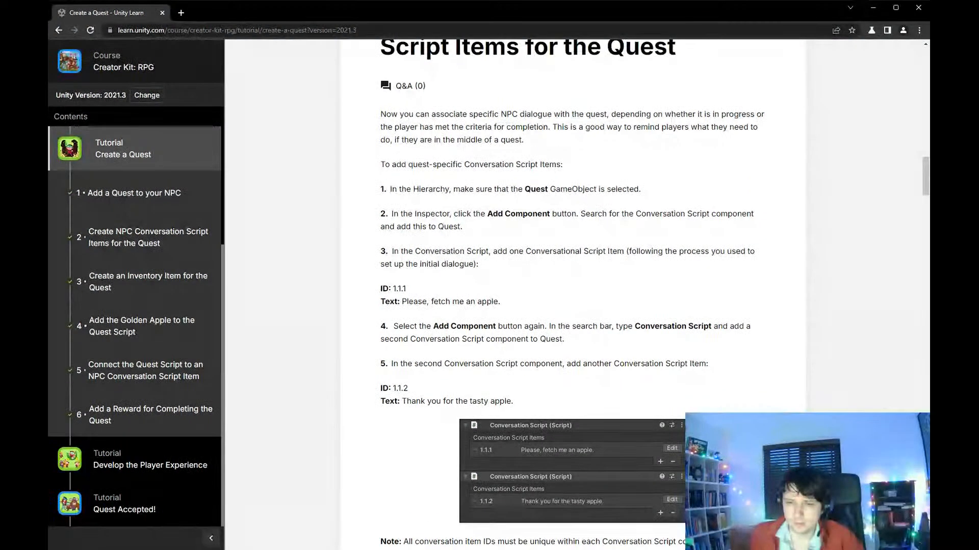
pyautogui.scroll(-3, 572, 294)
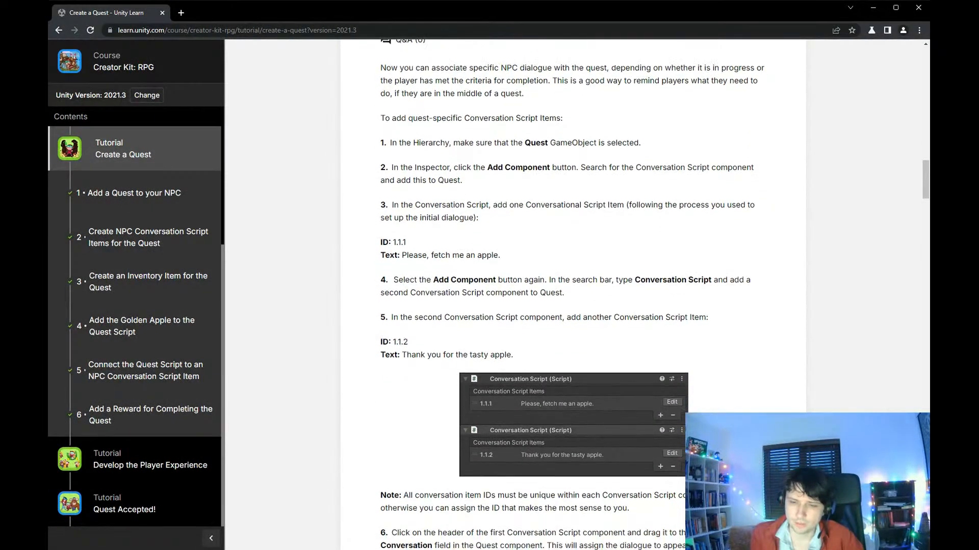
pyautogui.scroll(-4, 572, 294)
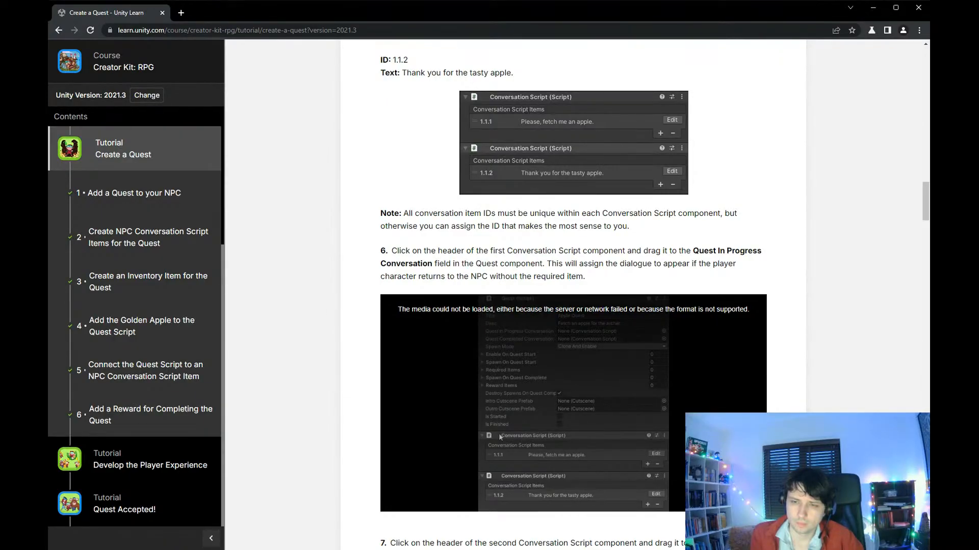
pyautogui.scroll(-1, 470, 329)
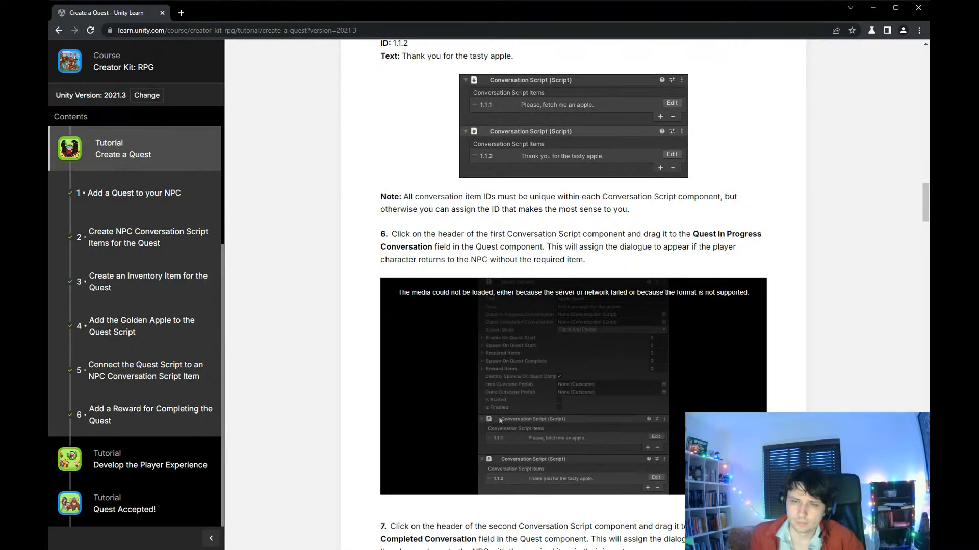
pyautogui.scroll(-3, 469, 329)
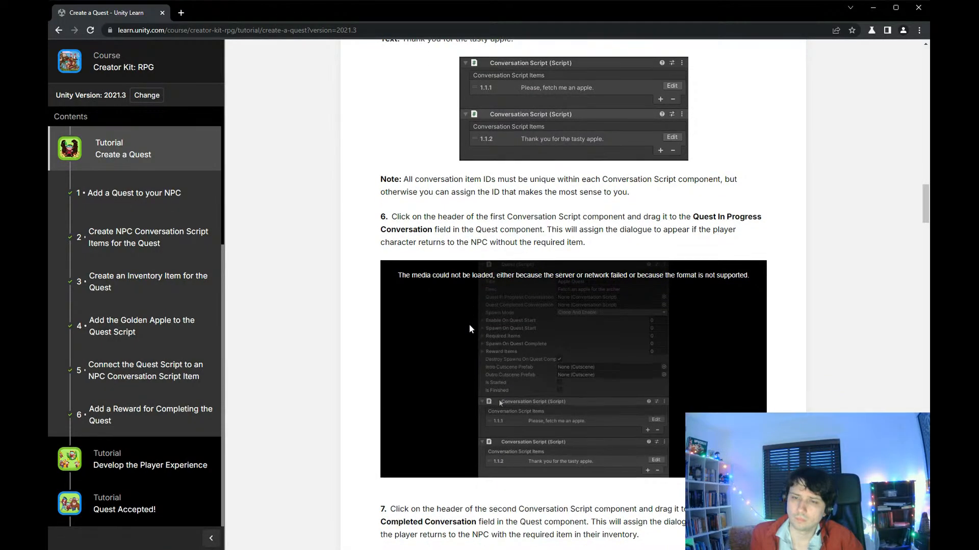
pyautogui.scroll(-1, 469, 323)
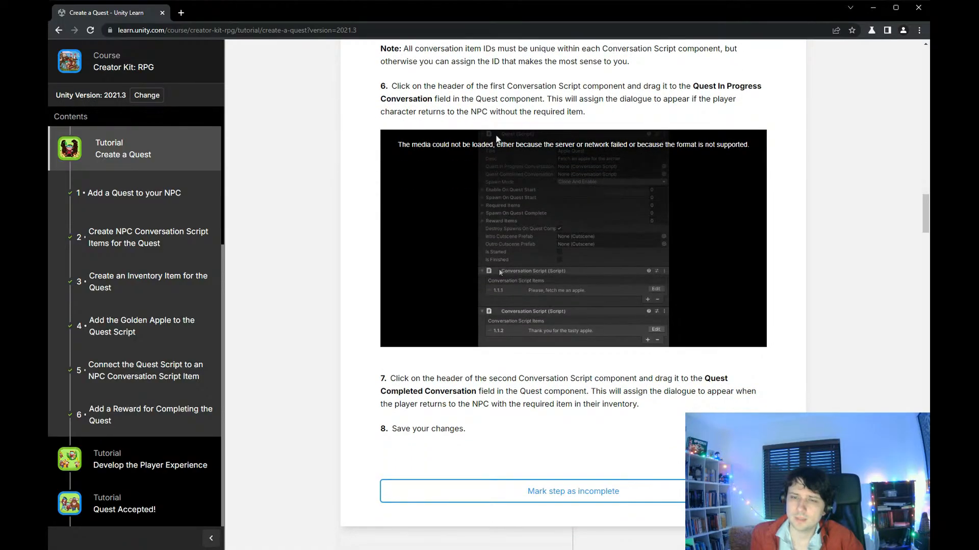
# - Read section 3 on creating the Golden Apple inventory item, including its naming and Count parameter
pyautogui.scroll(-12, 534, 186)
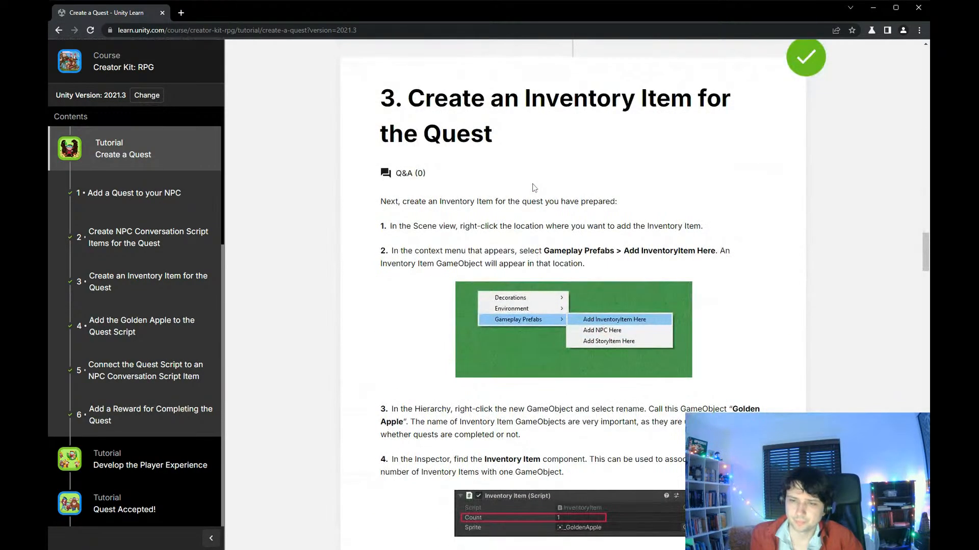
pyautogui.scroll(-3, 533, 187)
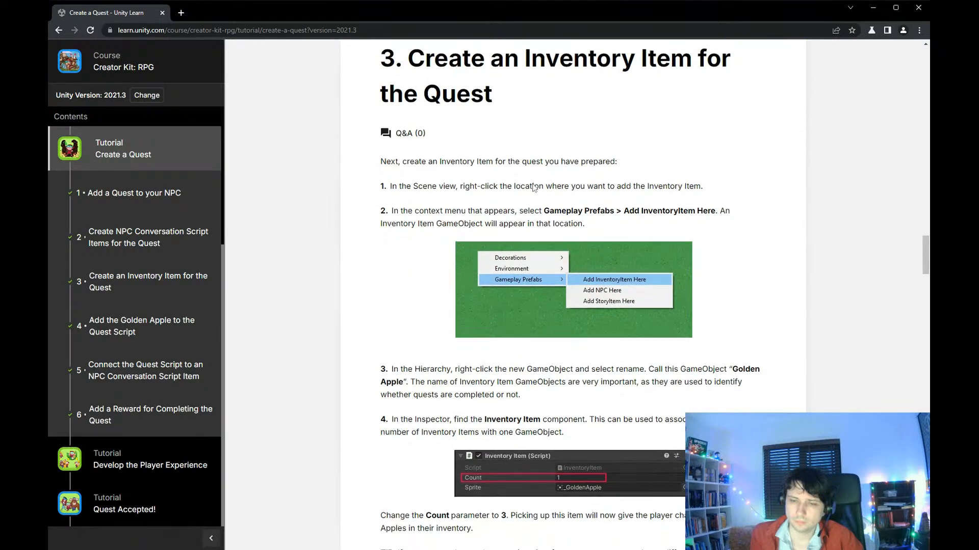
pyautogui.scroll(-2, 534, 188)
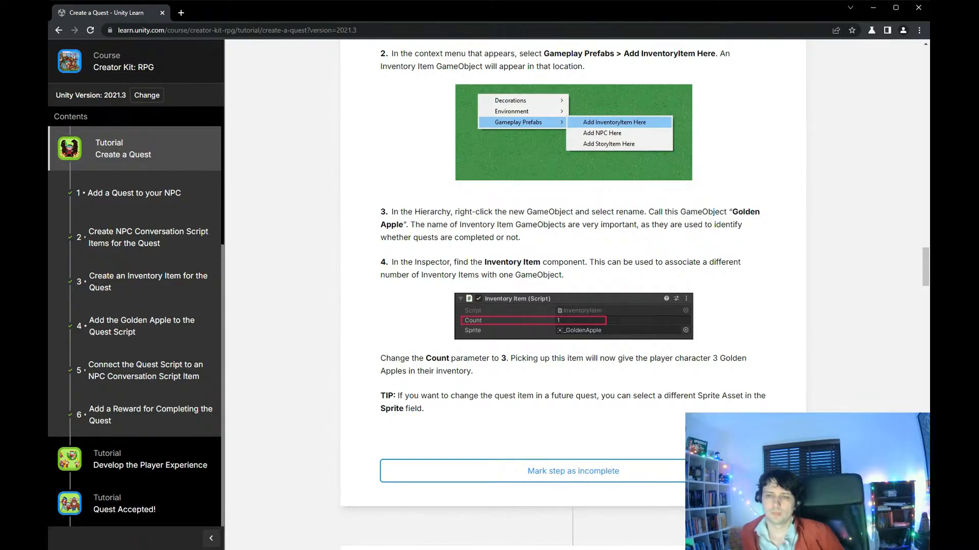
# - Read section 4 on adding the Golden Apple to the quest script's Enable On Quest Start and Required Items lists
pyautogui.scroll(-9, 630, 248)
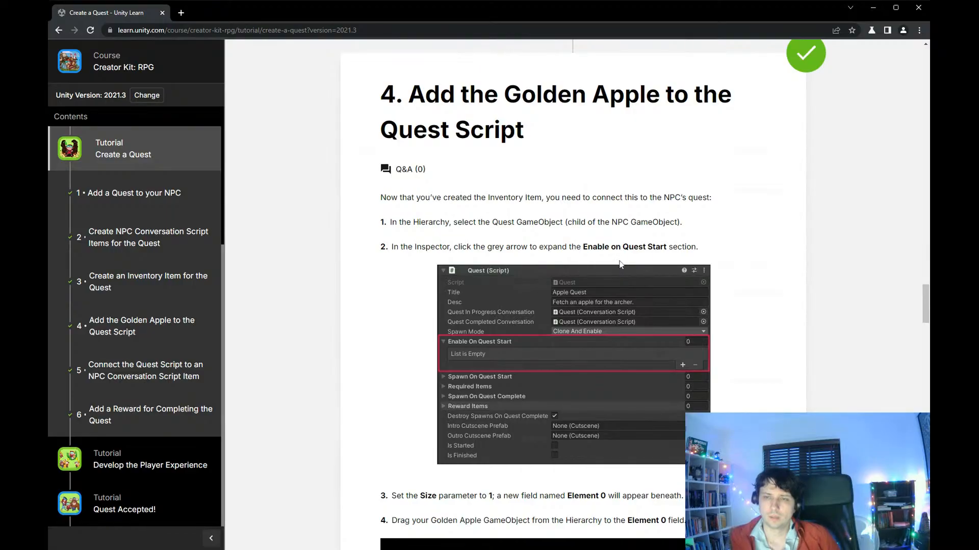
pyautogui.scroll(-4, 614, 272)
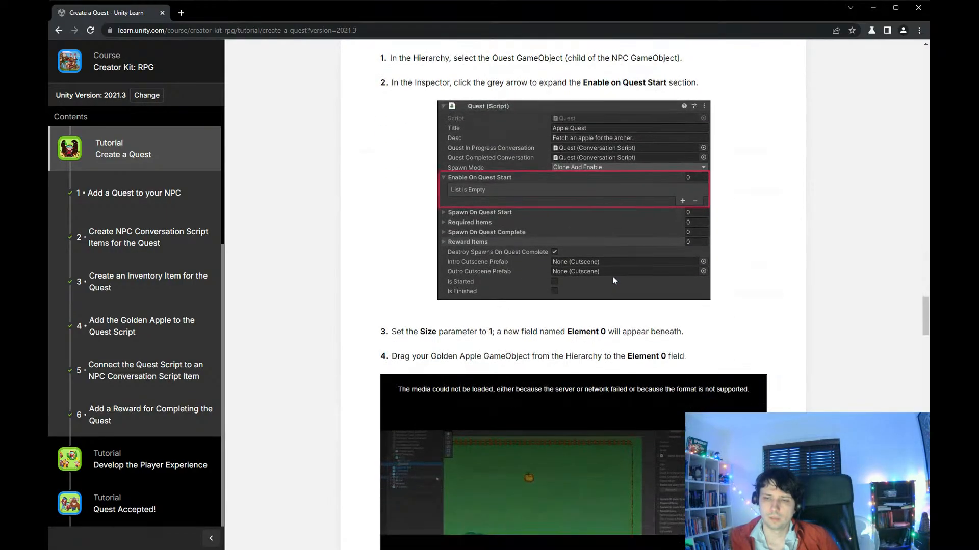
pyautogui.scroll(-5, 613, 280)
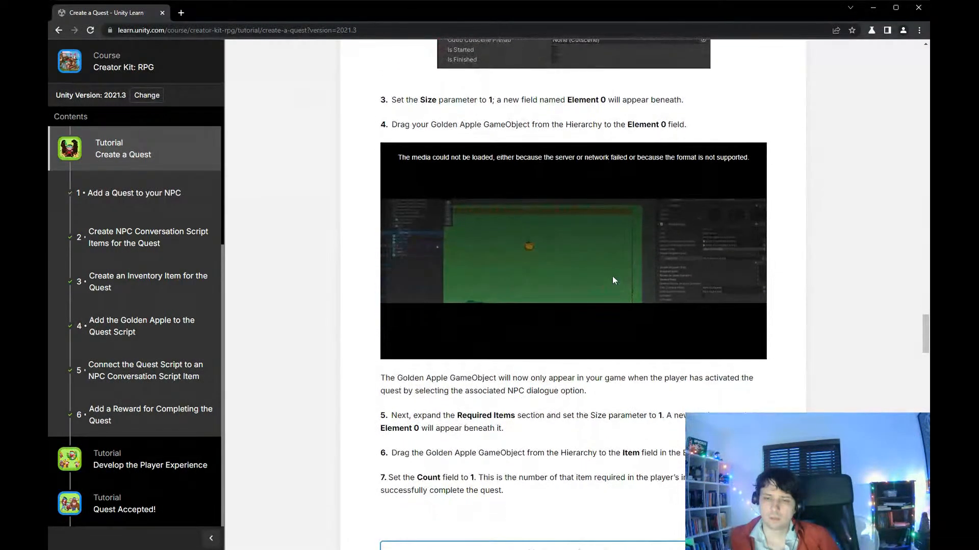
# - Read section 5 on connecting the Quest GameObject to an NPC Conversation Script Item
pyautogui.scroll(-10, 613, 285)
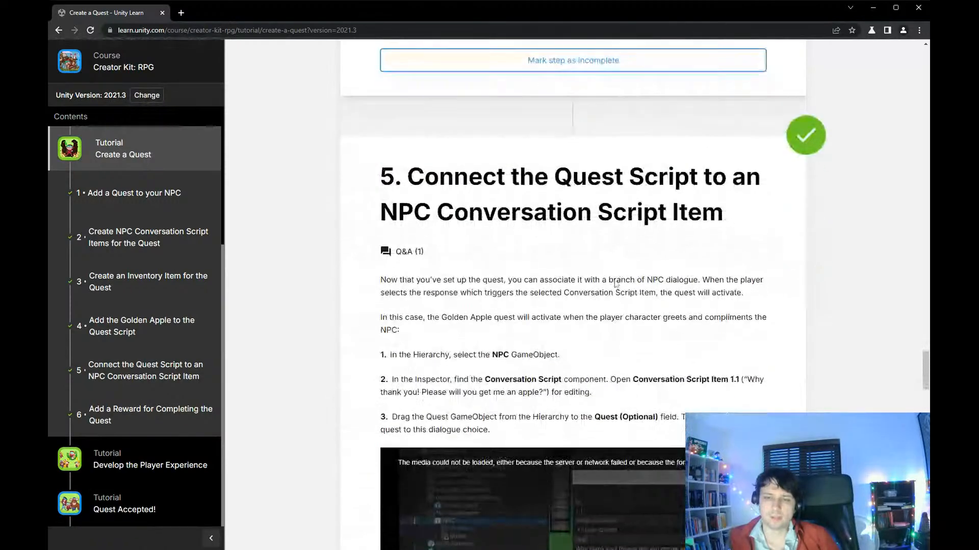
pyautogui.scroll(-1, 612, 285)
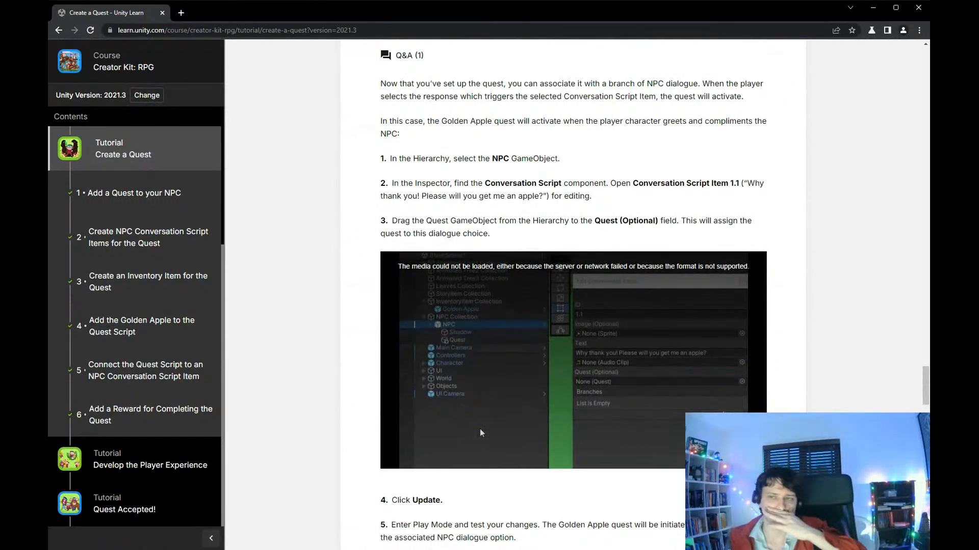
pyautogui.scroll(-5, 613, 285)
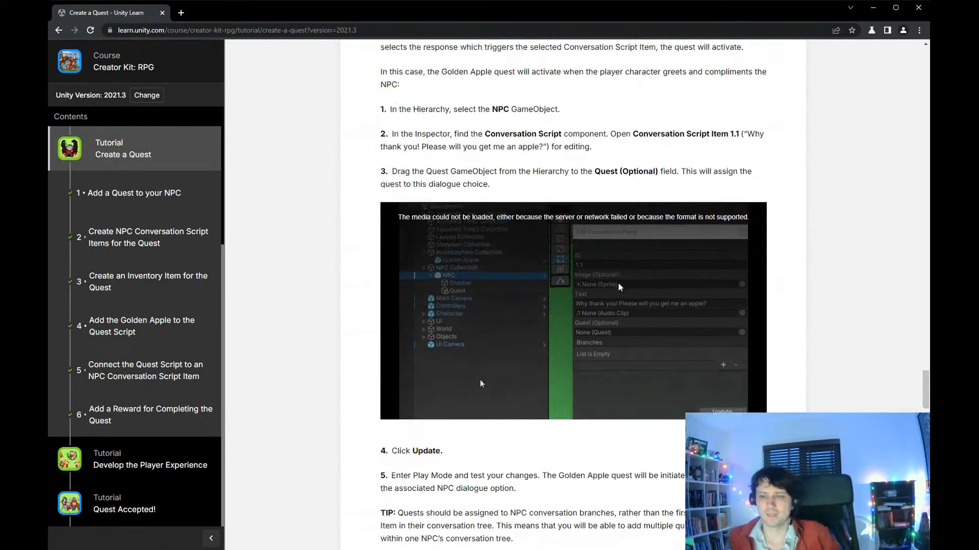
# - Read section 6 on adding a Chicken reward for completing the quest, from choosing its sprite to deactivating the GameObject
pyautogui.scroll(-8, 619, 287)
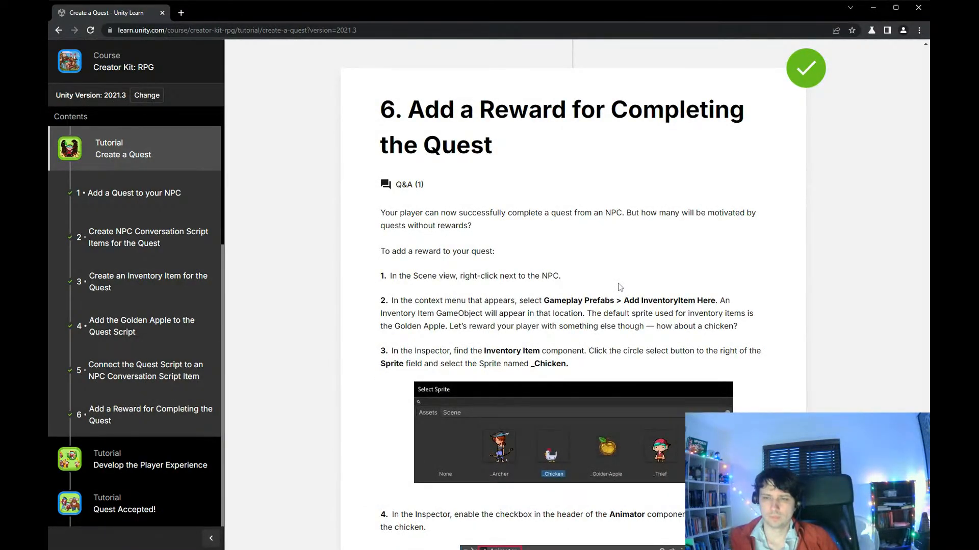
pyautogui.scroll(-1, 583, 270)
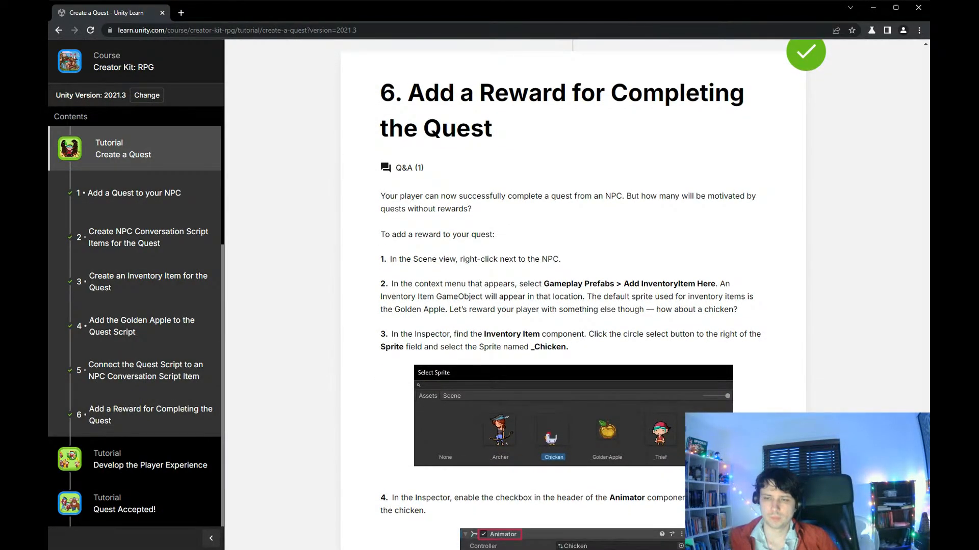
pyautogui.scroll(-3, 583, 276)
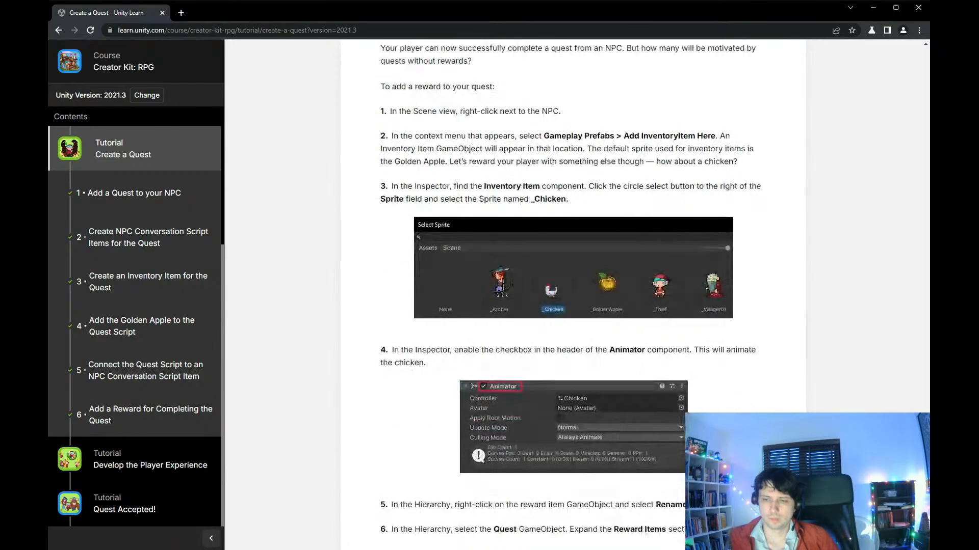
pyautogui.scroll(-3, 583, 275)
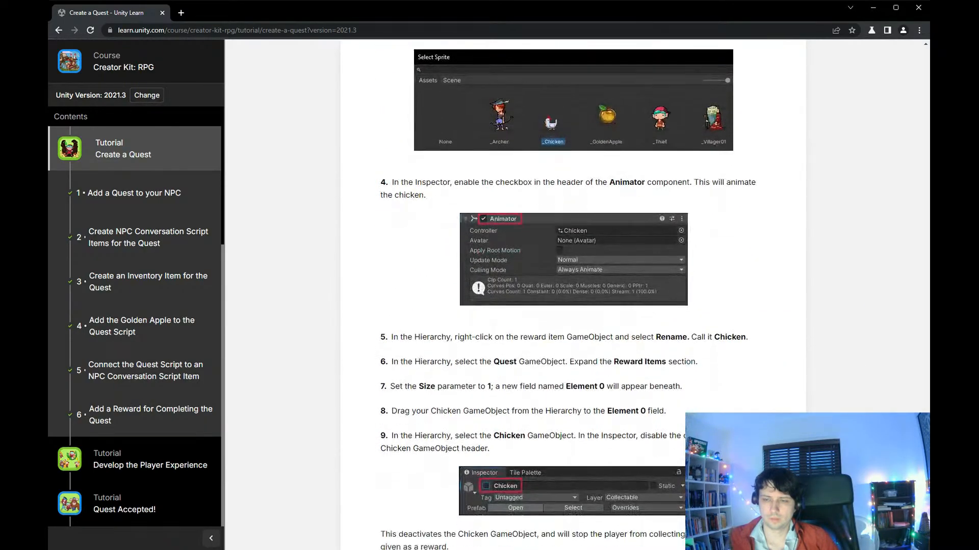
pyautogui.scroll(-2, 583, 276)
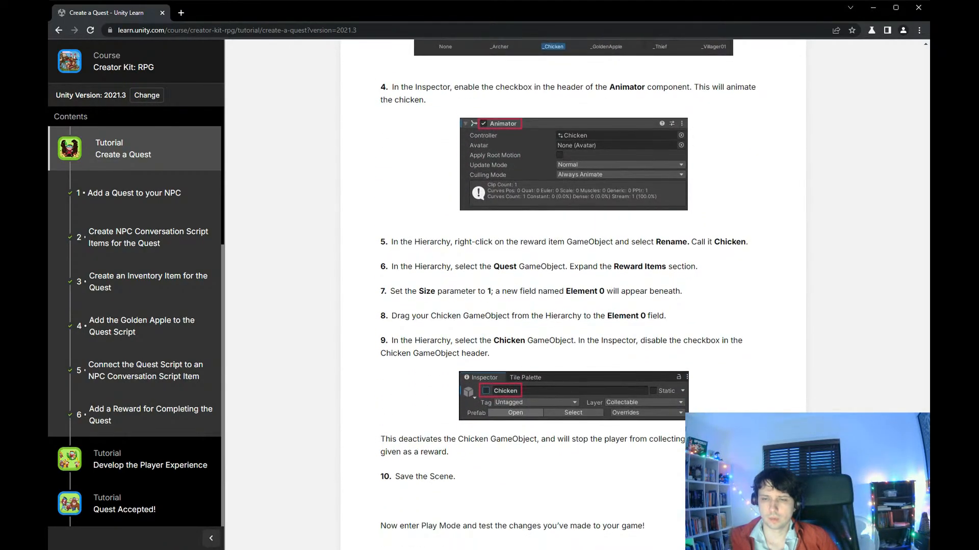
pyautogui.scroll(-2, 570, 276)
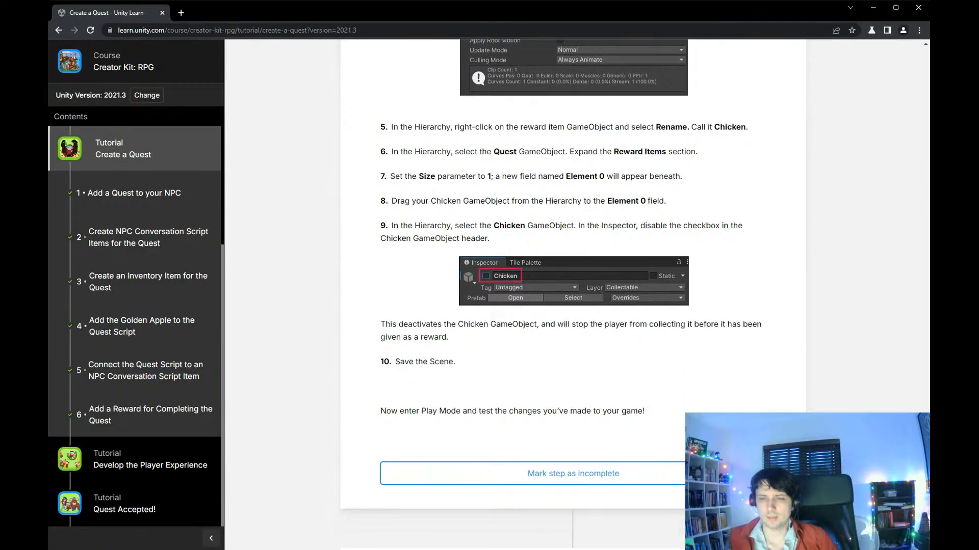
# - Go to the end of the Create a Quest tutorial and continue to the next one, Develop the Player Experience
pyautogui.scroll(-6, 613, 291)
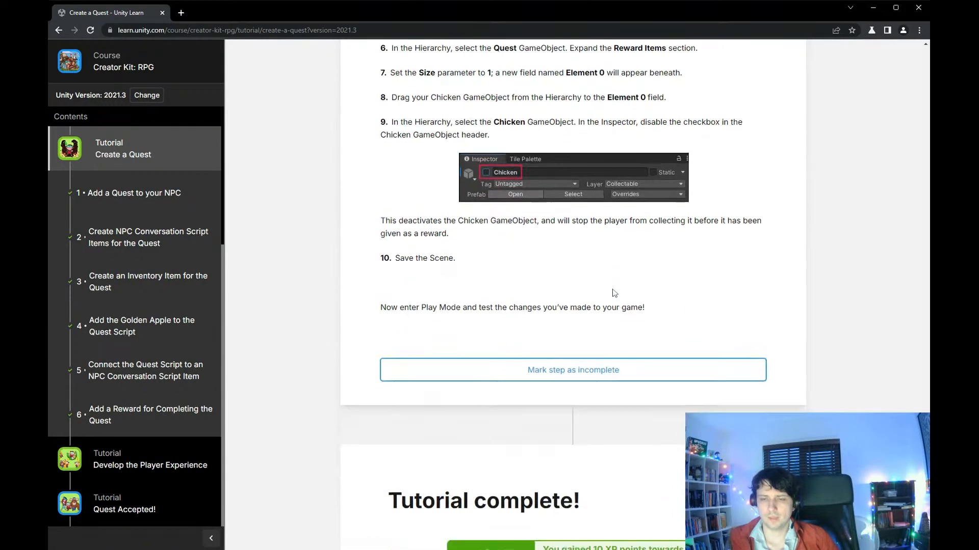
pyautogui.scroll(-4, 614, 293)
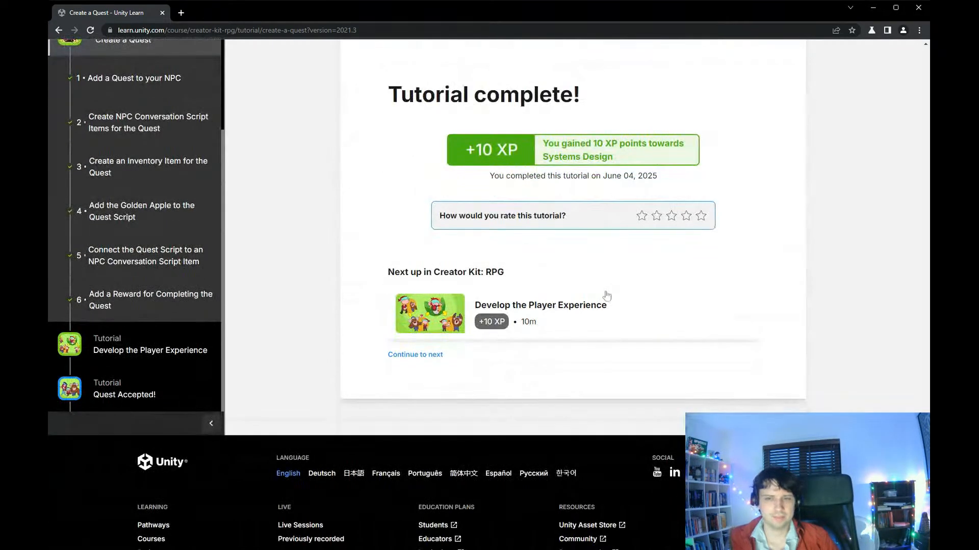
pyautogui.click(407, 356)
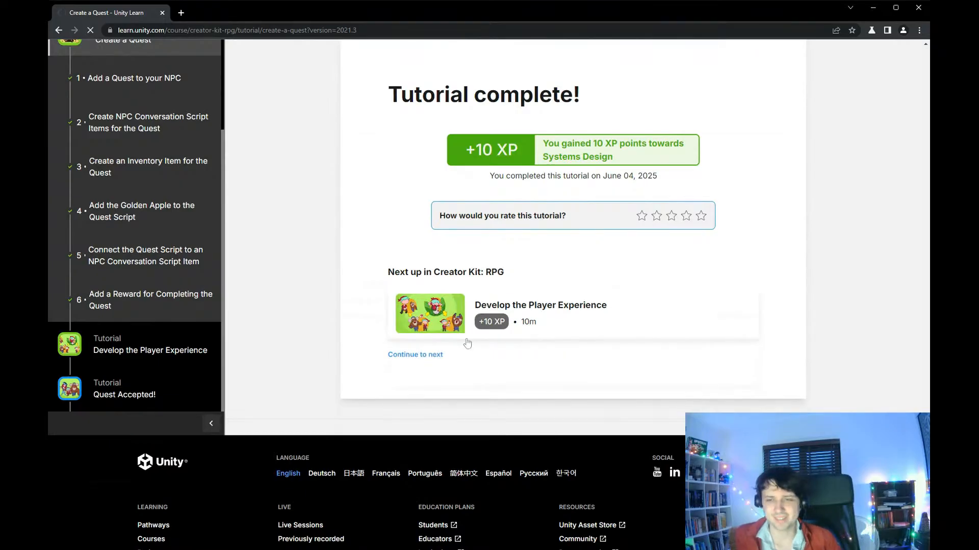
# - Read section 1 of Develop the Player Experience on adding a Story Item, from placing it to its Config, Story and Inventory settings
pyautogui.scroll(-7, 509, 329)
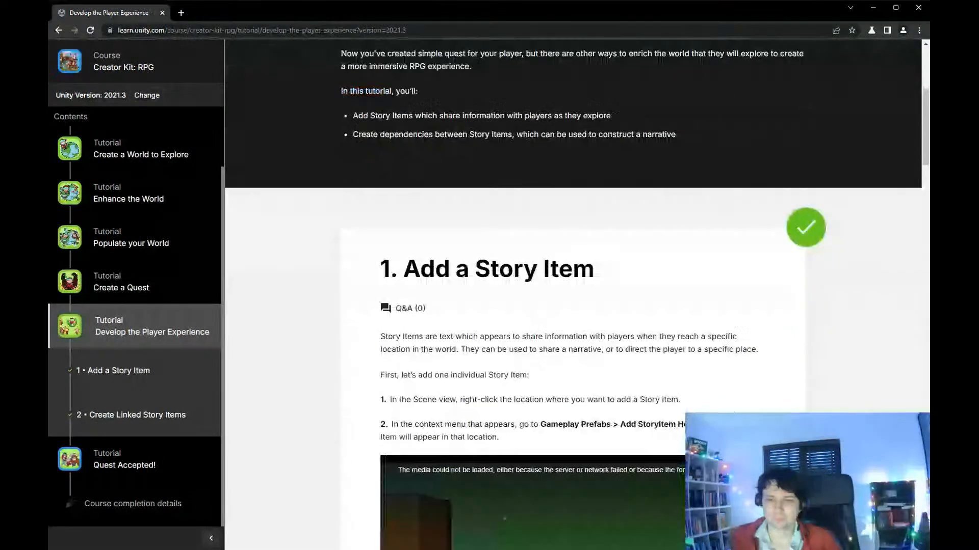
pyautogui.scroll(-5, 536, 323)
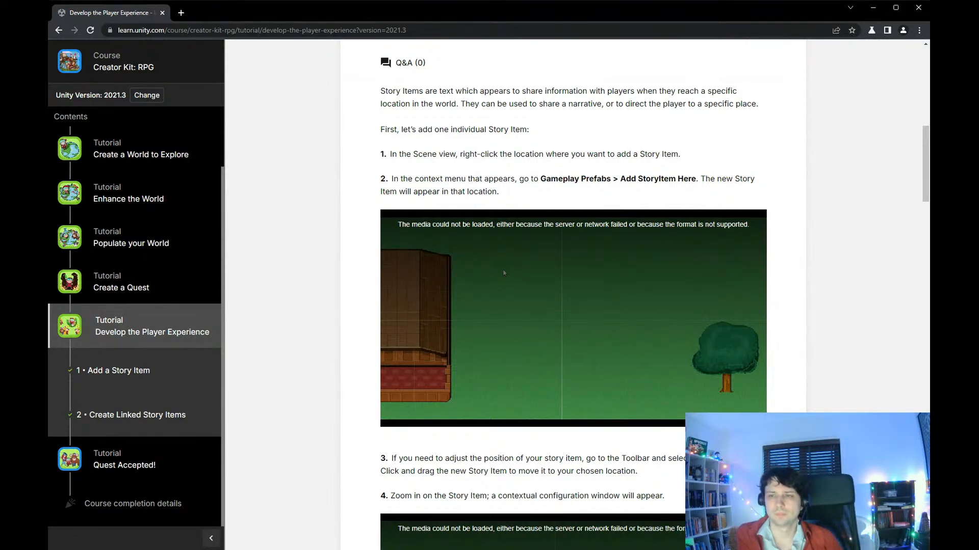
pyautogui.scroll(-6, 552, 317)
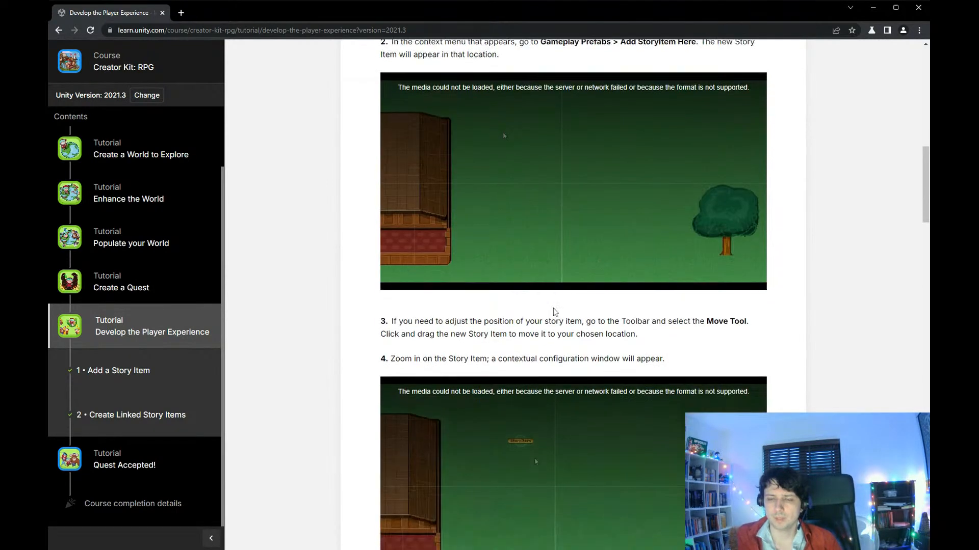
pyautogui.scroll(-1, 547, 325)
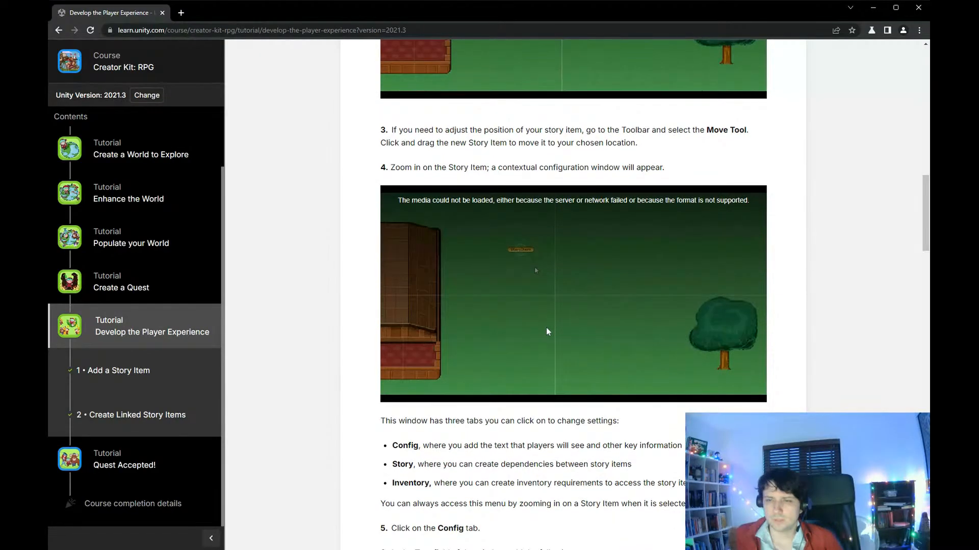
pyautogui.scroll(-1, 546, 331)
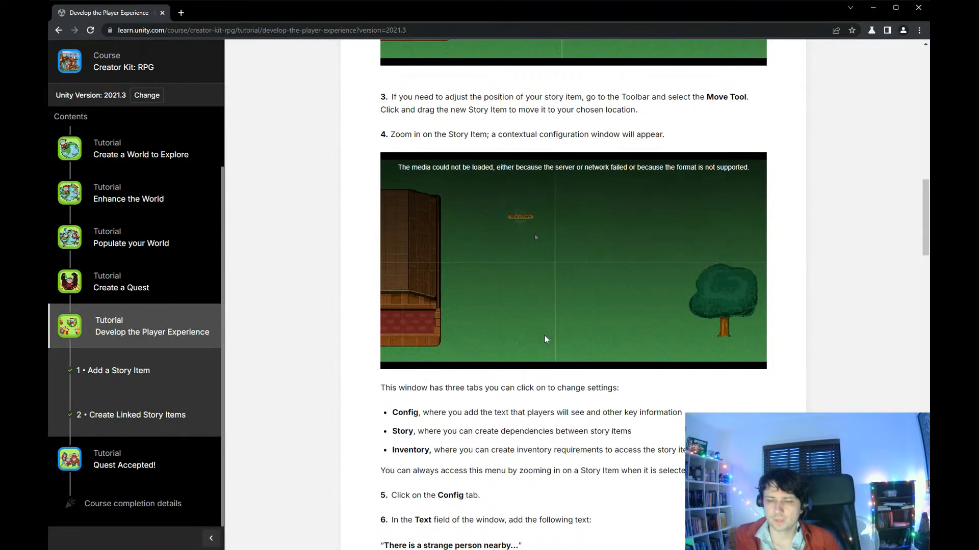
pyautogui.scroll(-1, 544, 335)
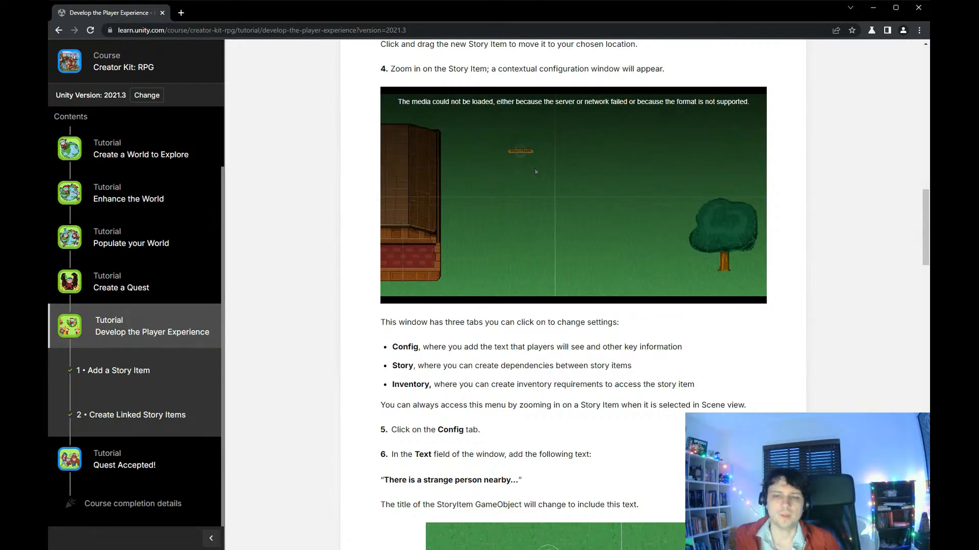
pyautogui.moveTo(444, 384); pyautogui.dragTo(773, 391)
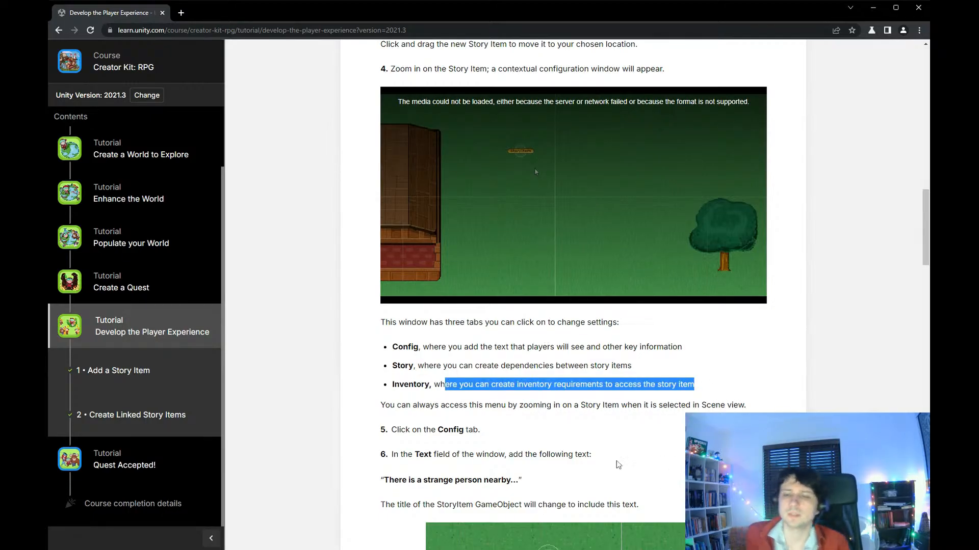
pyautogui.scroll(-3, 681, 403)
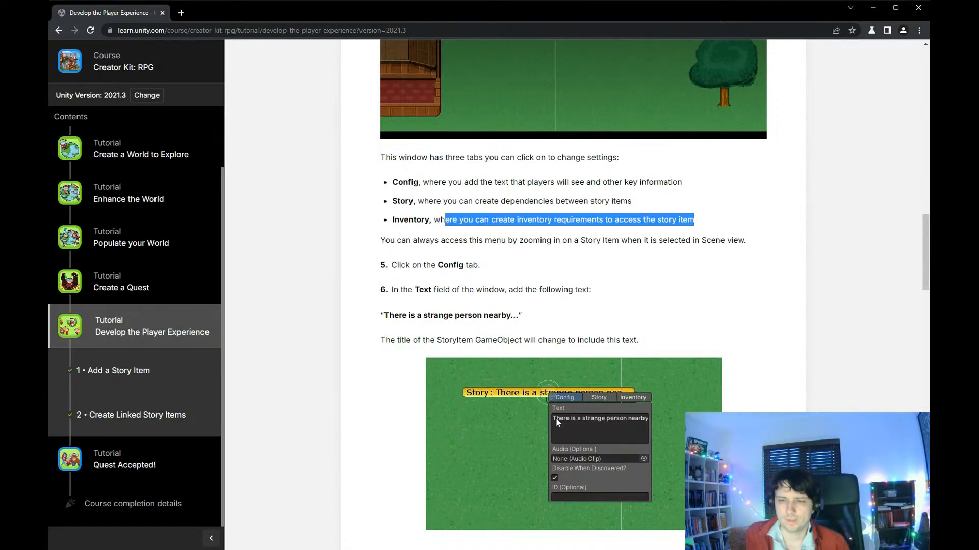
pyautogui.scroll(-5, 605, 393)
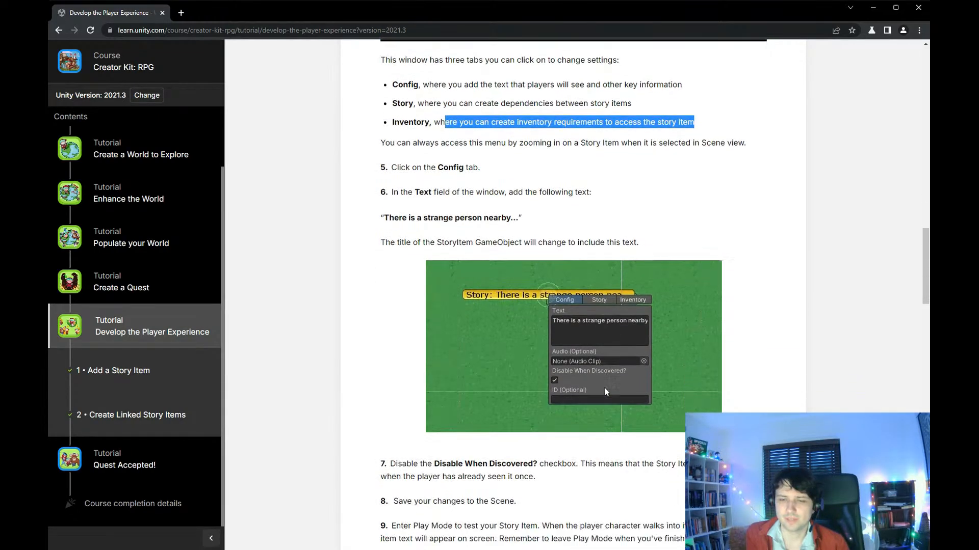
# - Read section 2 on creating linked Story Items and making one depend on another
pyautogui.scroll(-9, 606, 392)
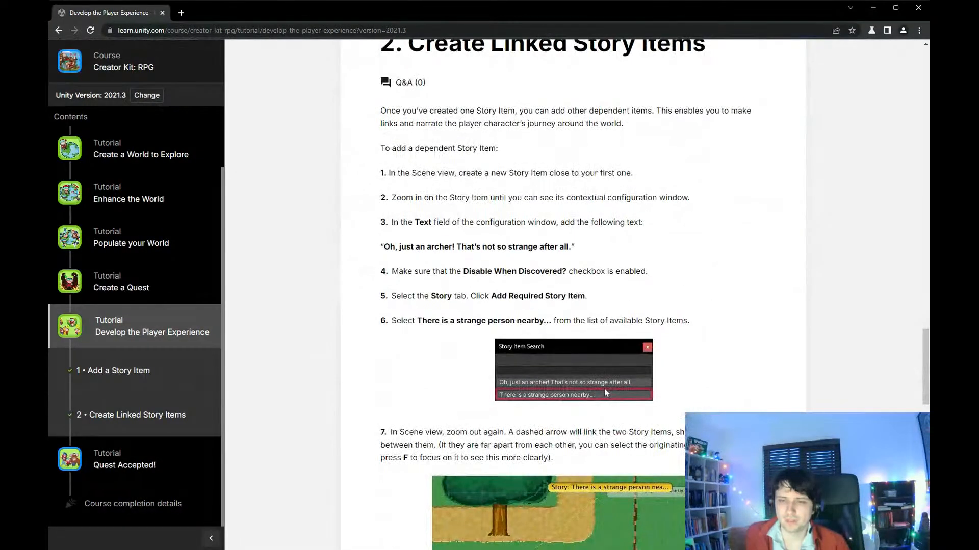
pyautogui.scroll(-1, 606, 392)
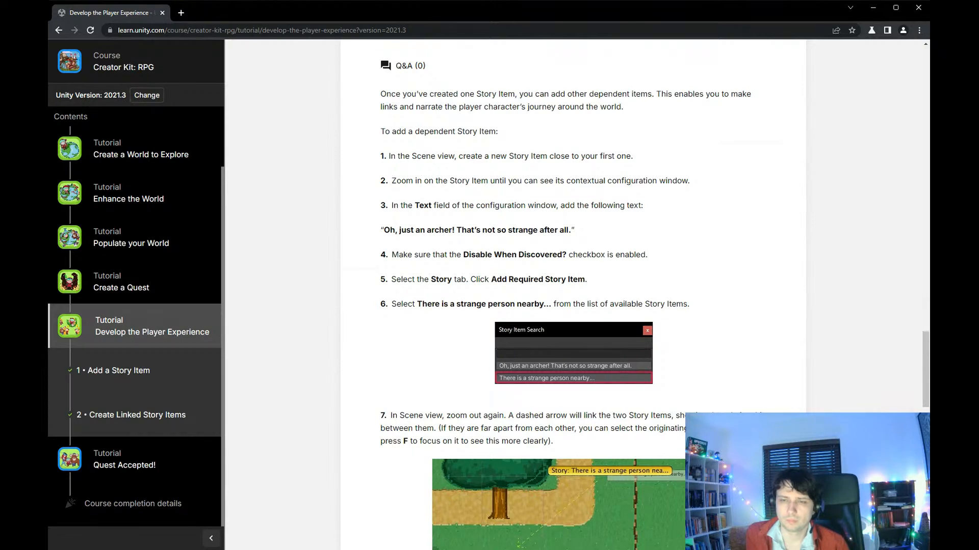
pyautogui.scroll(-7, 606, 392)
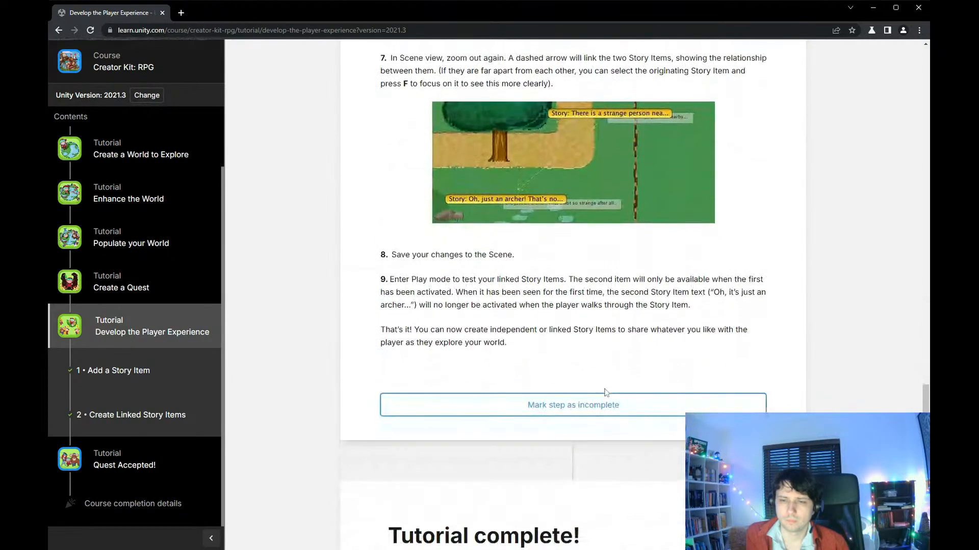
# - Continue to the Quest Accepted! tutorial and read section 1 on making and sharing a build of the game
pyautogui.scroll(-8, 606, 392)
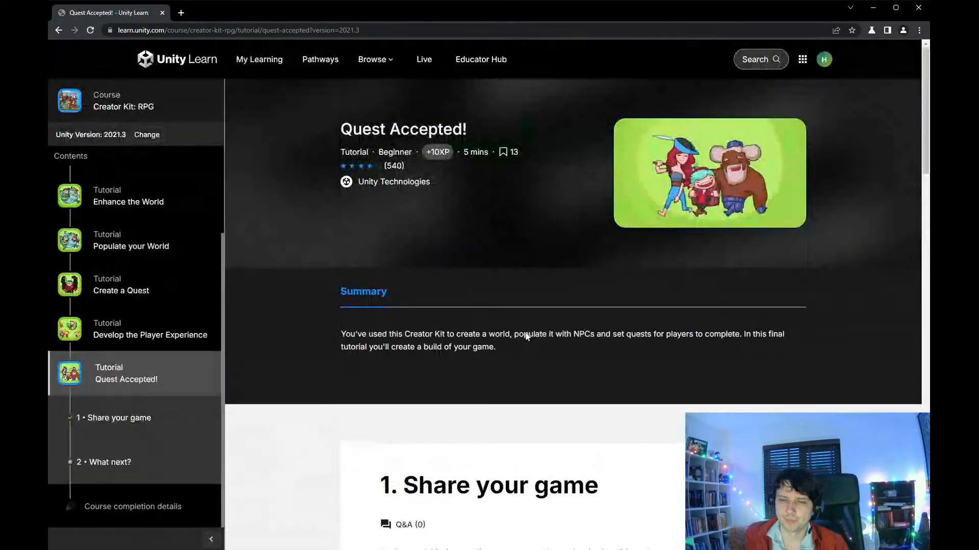
pyautogui.scroll(-10, 531, 347)
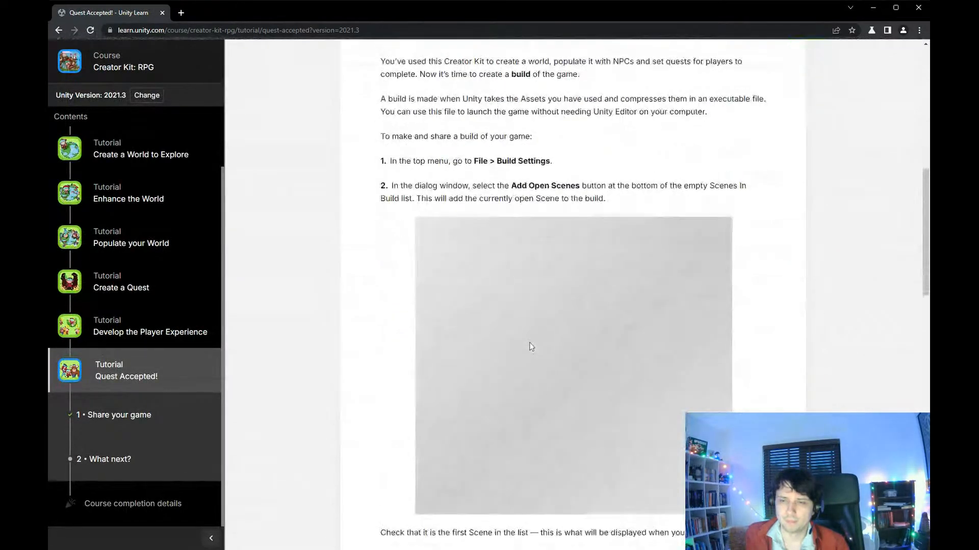
pyautogui.scroll(-7, 534, 350)
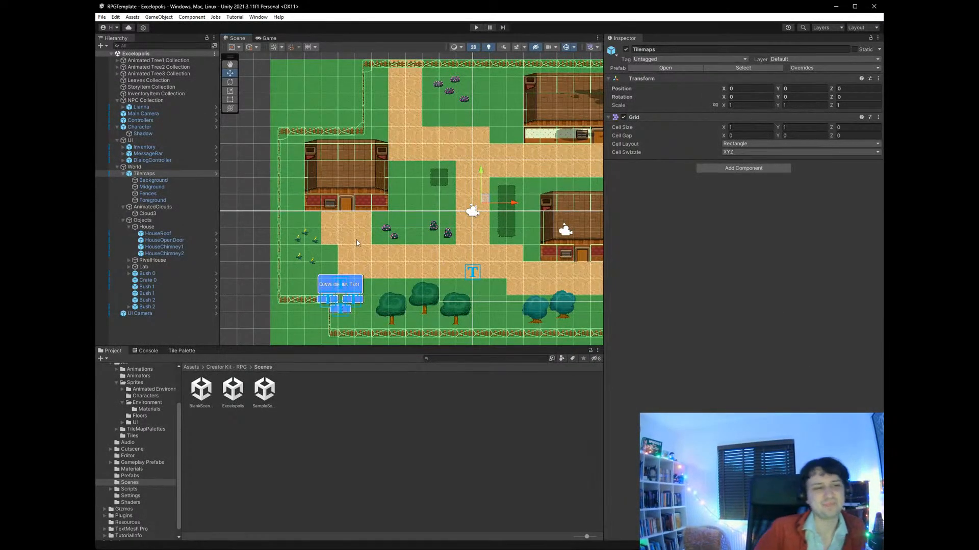
# - Switch to the Unity editor and examine the layout and outer edges of the whole Excelopolis map
pyautogui.scroll(-3, 356, 239)
pyautogui.scroll(3, 504, 232)
pyautogui.scroll(-2, 502, 245)
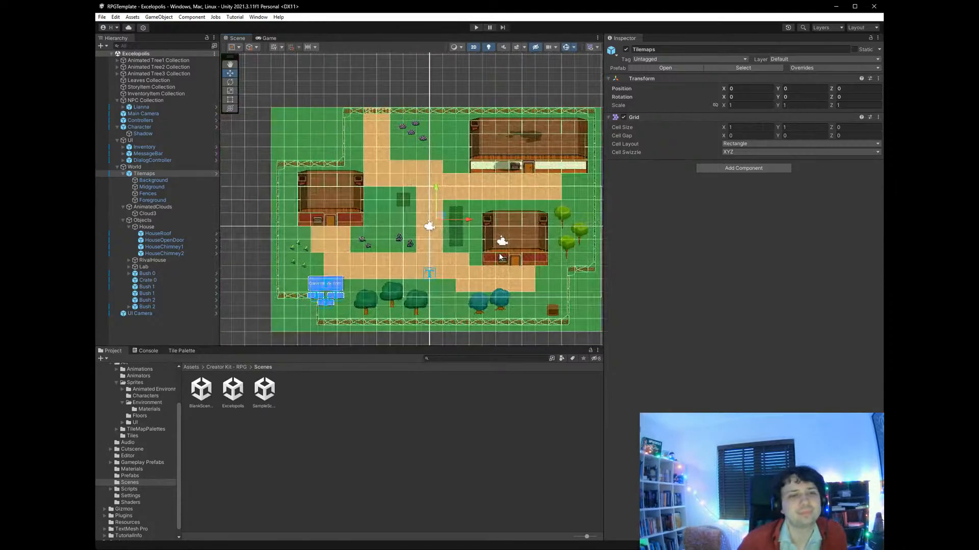
pyautogui.scroll(2, 500, 258)
pyautogui.scroll(-3, 500, 257)
pyautogui.scroll(2, 558, 270)
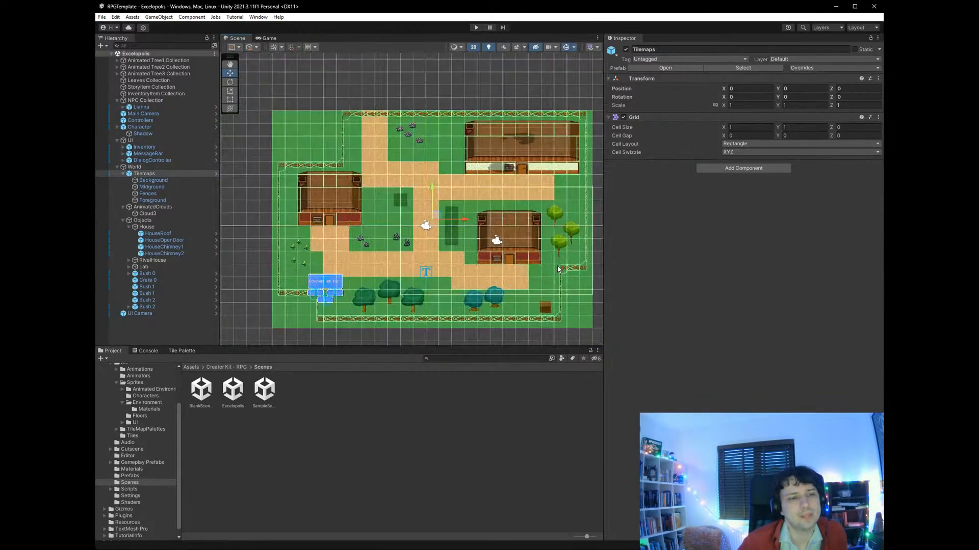
pyautogui.scroll(-3, 559, 270)
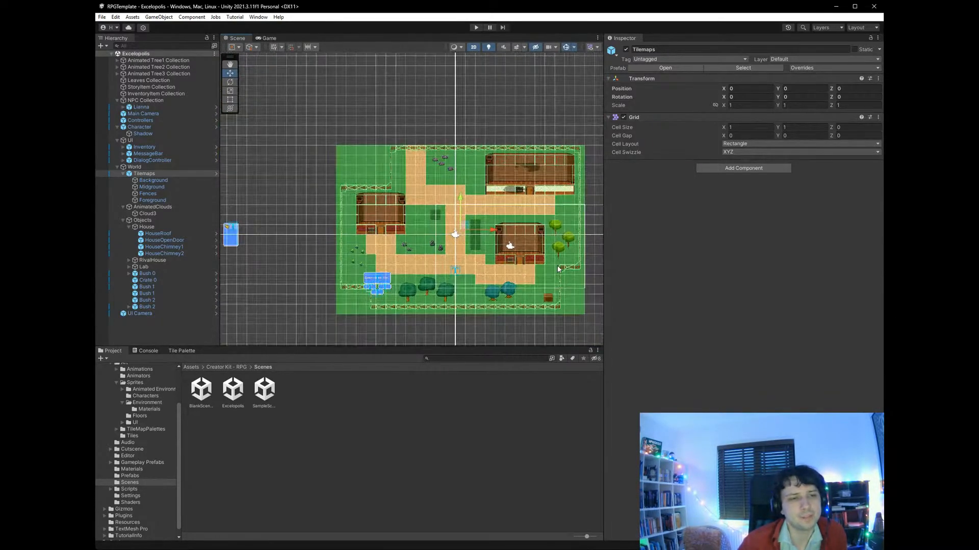
pyautogui.scroll(3, 559, 270)
pyautogui.scroll(-3, 558, 270)
pyautogui.scroll(2, 558, 269)
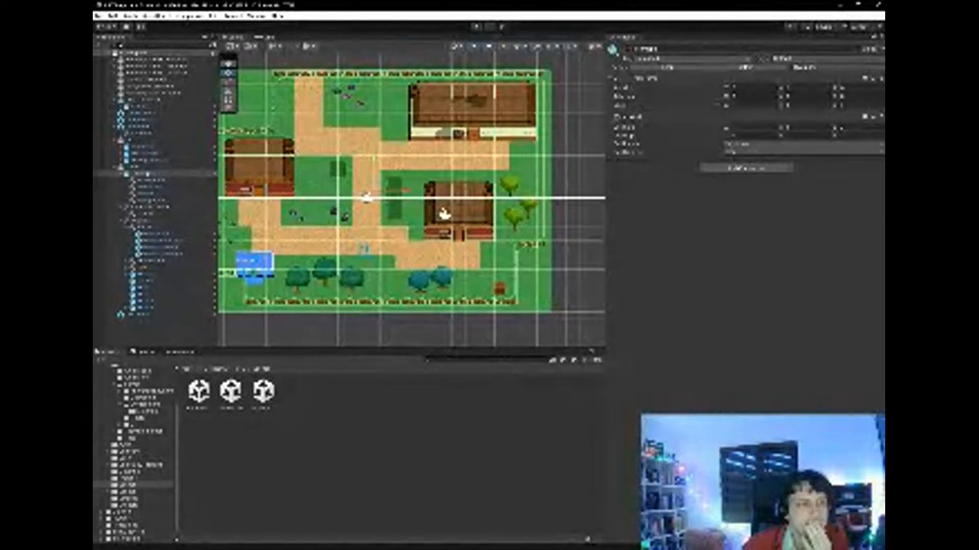
pyautogui.scroll(-3, 367, 198)
pyautogui.scroll(1, 367, 198)
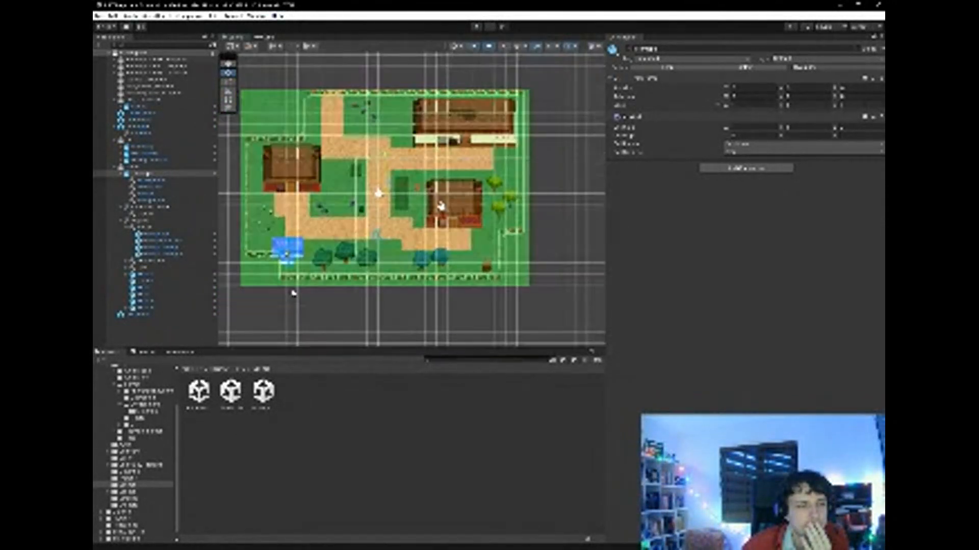
pyautogui.scroll(-1, 368, 199)
pyautogui.scroll(-1, 368, 199)
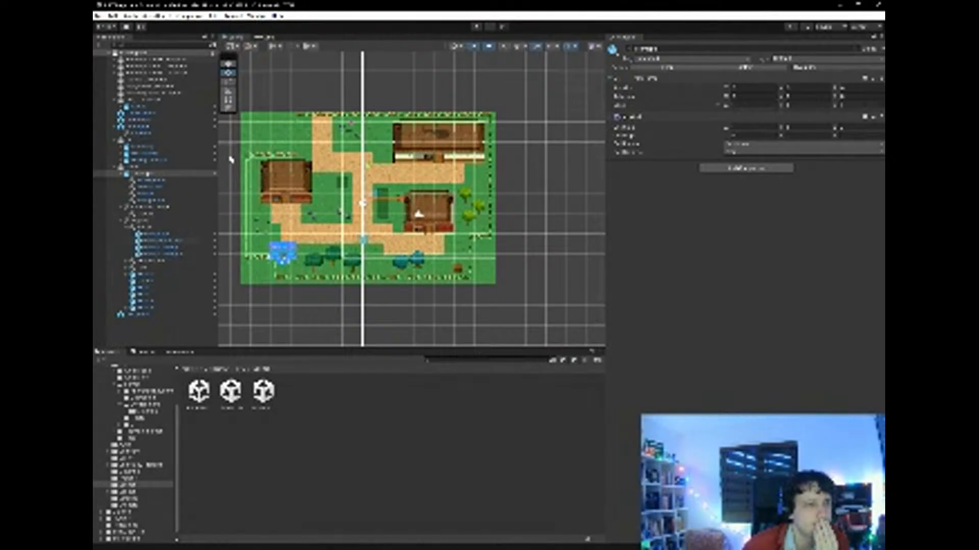
# - Extend the ground beyond the map's east edge on the Background tilemap, filling it with the plain grass tile
pyautogui.click(147, 181)
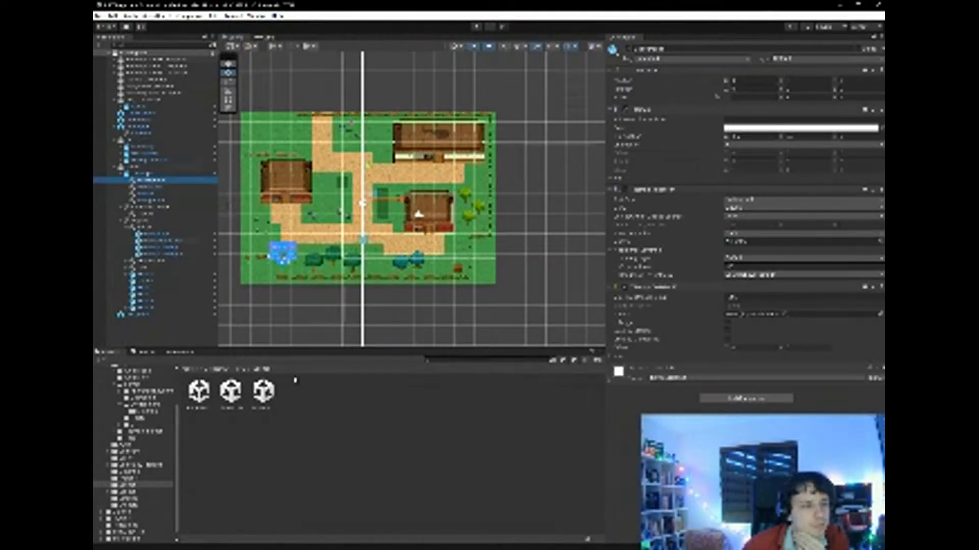
pyautogui.click(176, 353)
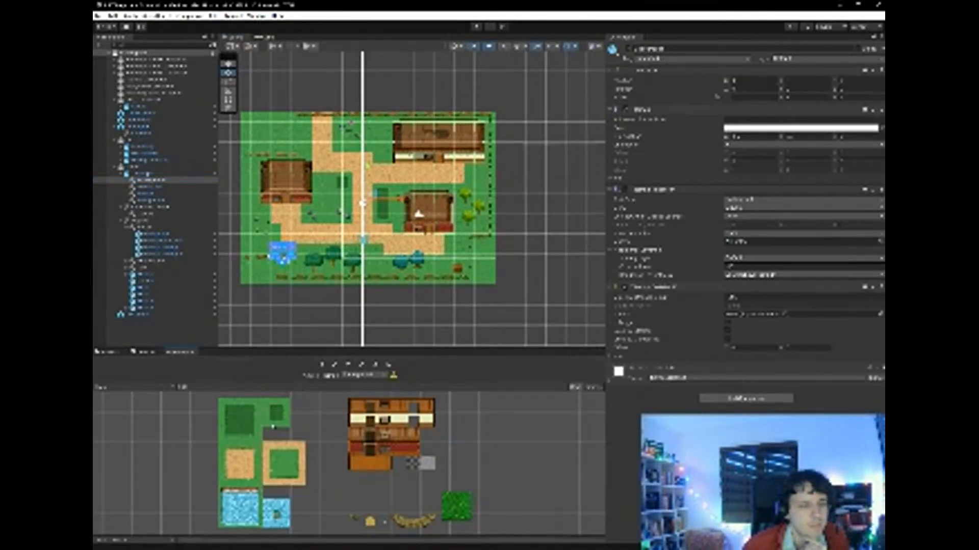
pyautogui.click(281, 465)
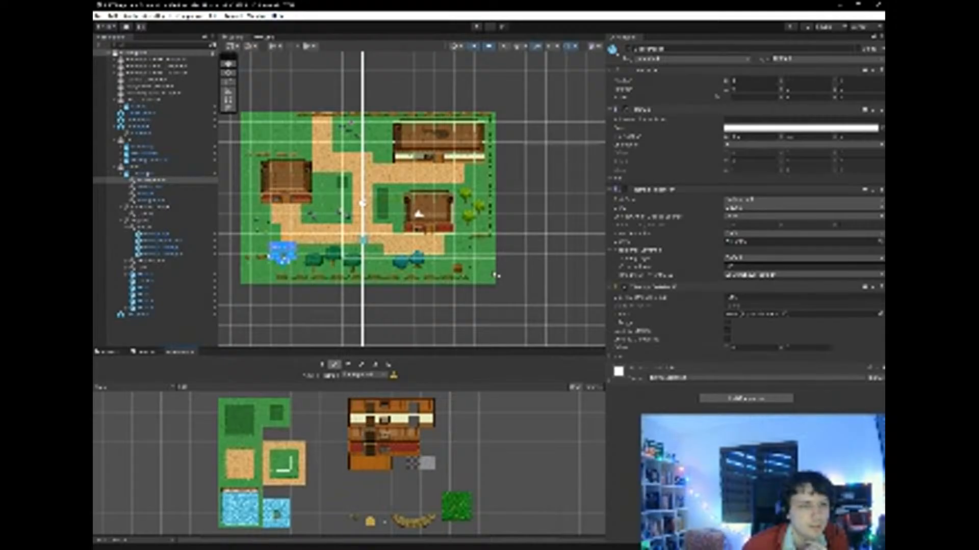
pyautogui.moveTo(500, 281)
pyautogui.mouseDown()
pyautogui.moveTo(510, 243)
pyautogui.moveTo(501, 232)
pyautogui.moveTo(510, 278)
pyautogui.mouseUp()
pyautogui.click(389, 363)
pyautogui.click(507, 197)
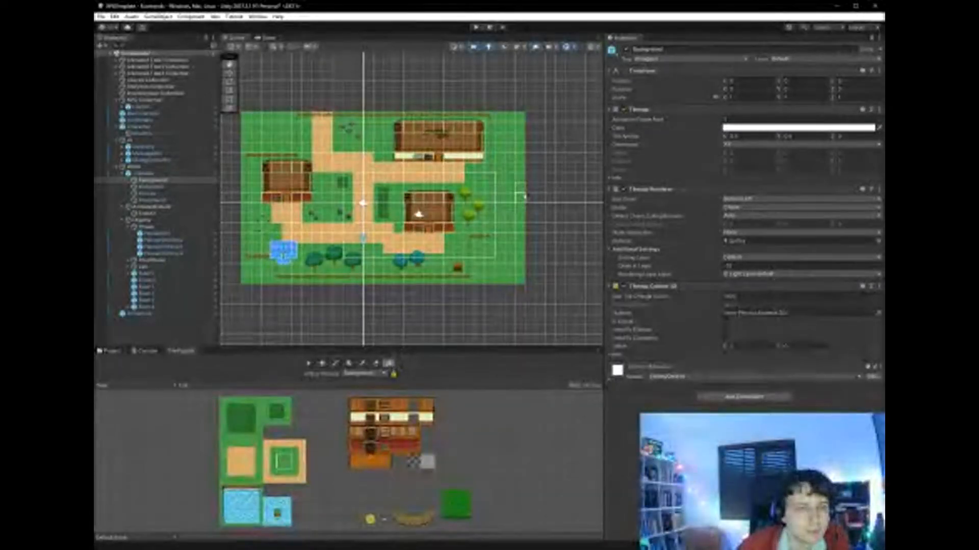
# - Fill additional strips of plain grass south, farther east and north of the village on the Background tilemap
pyautogui.click(486, 320)
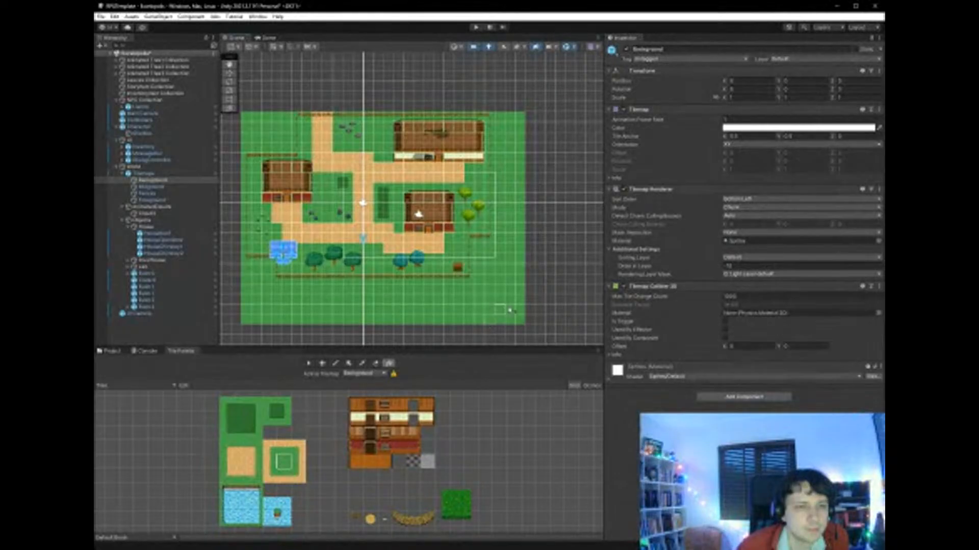
pyautogui.click(554, 281)
pyautogui.click(517, 94)
pyautogui.click(491, 69)
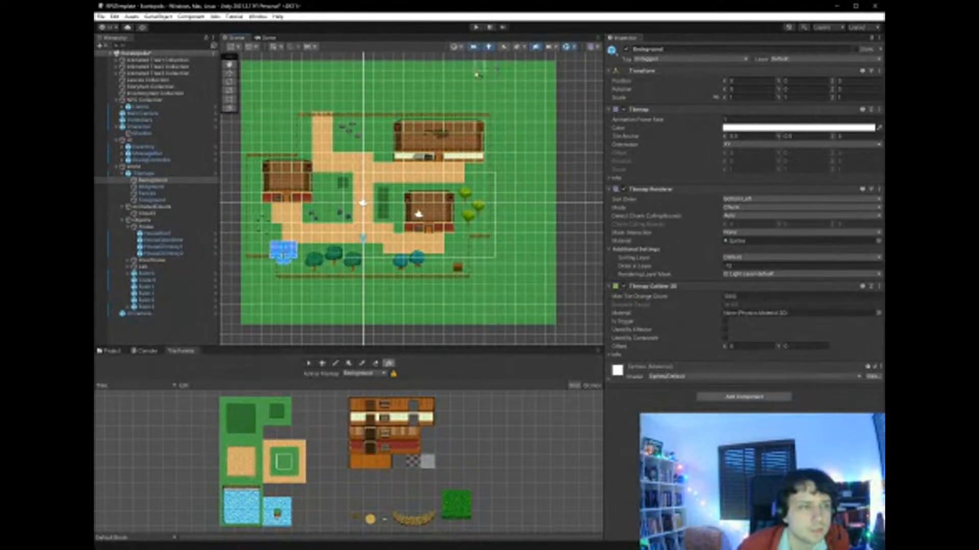